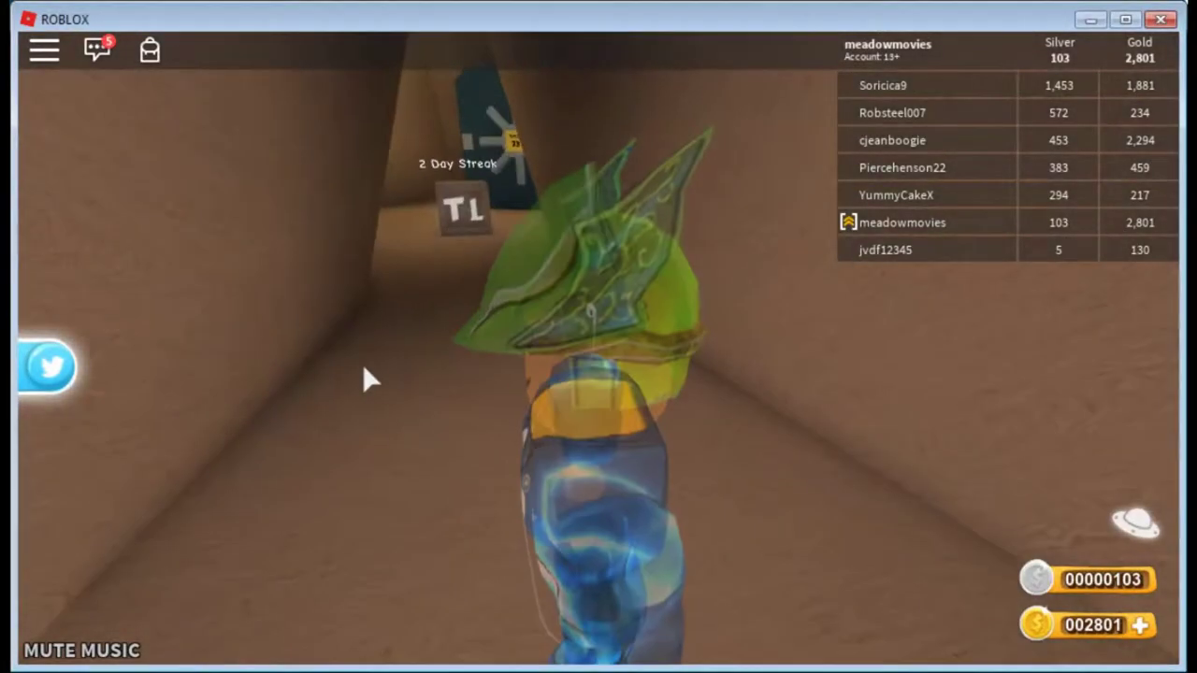
Step: Open the daily streak crate, taking the Gravity Coil and 60 silver
{"action": "key", "text": "w"}
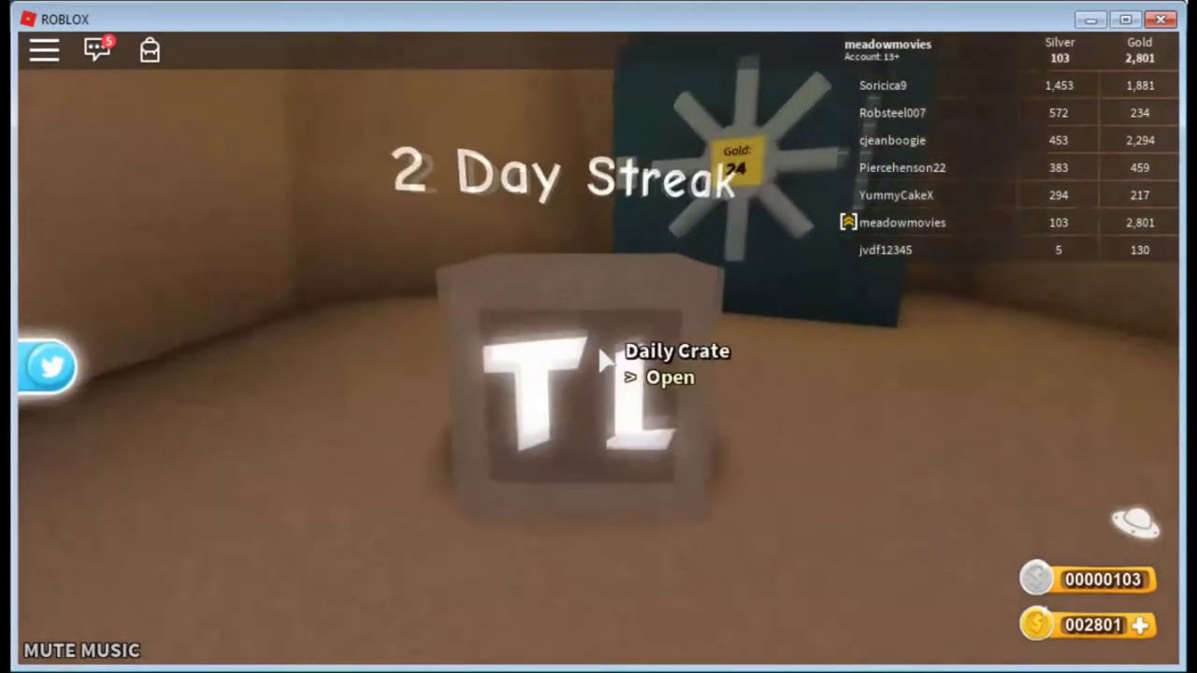
{"action": "left_click", "coordinate": [603, 360]}
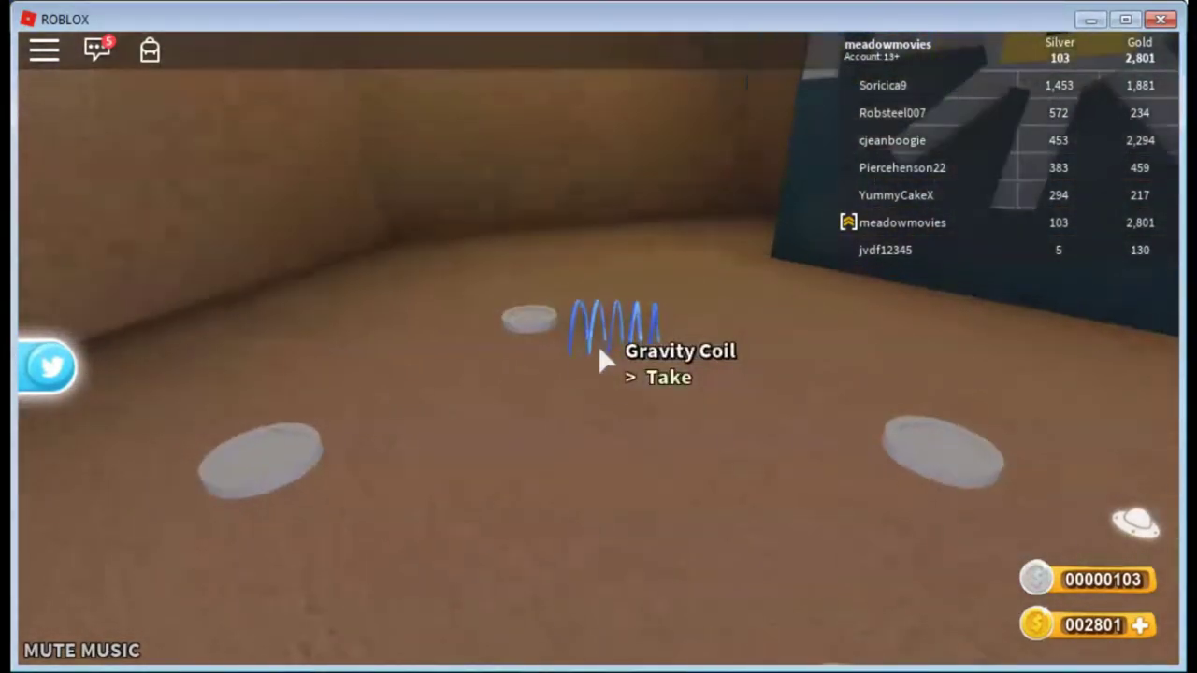
{"action": "left_click", "coordinate": [601, 360]}
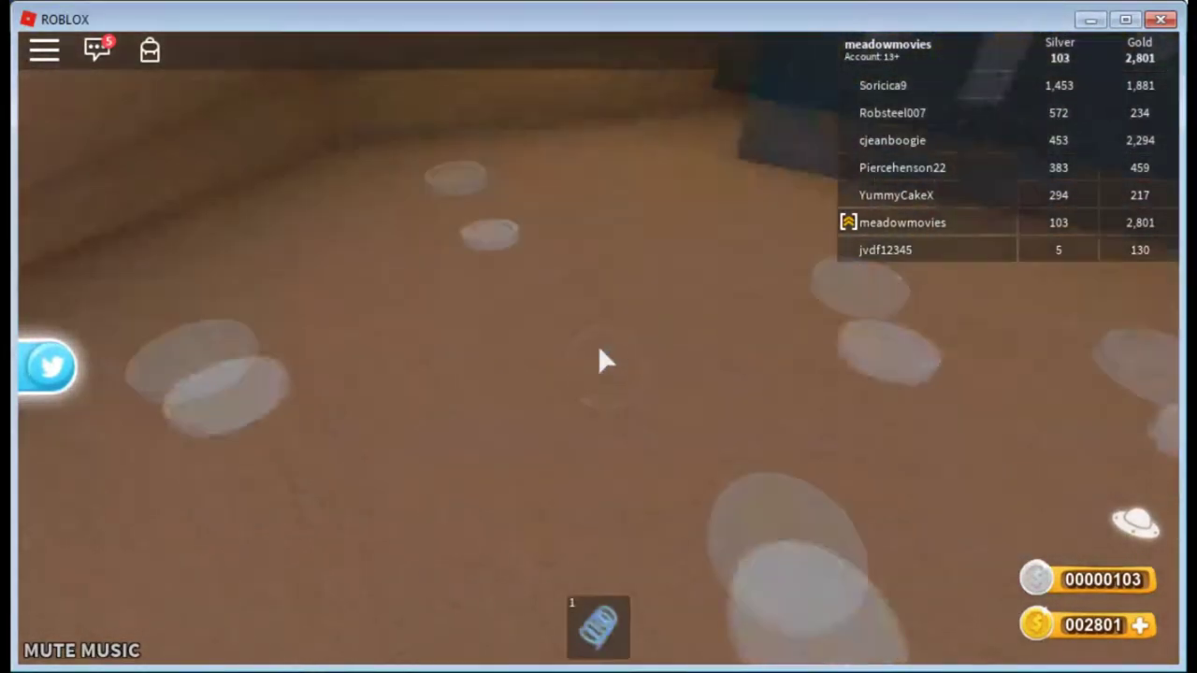
{"action": "left_click", "coordinate": [603, 363]}
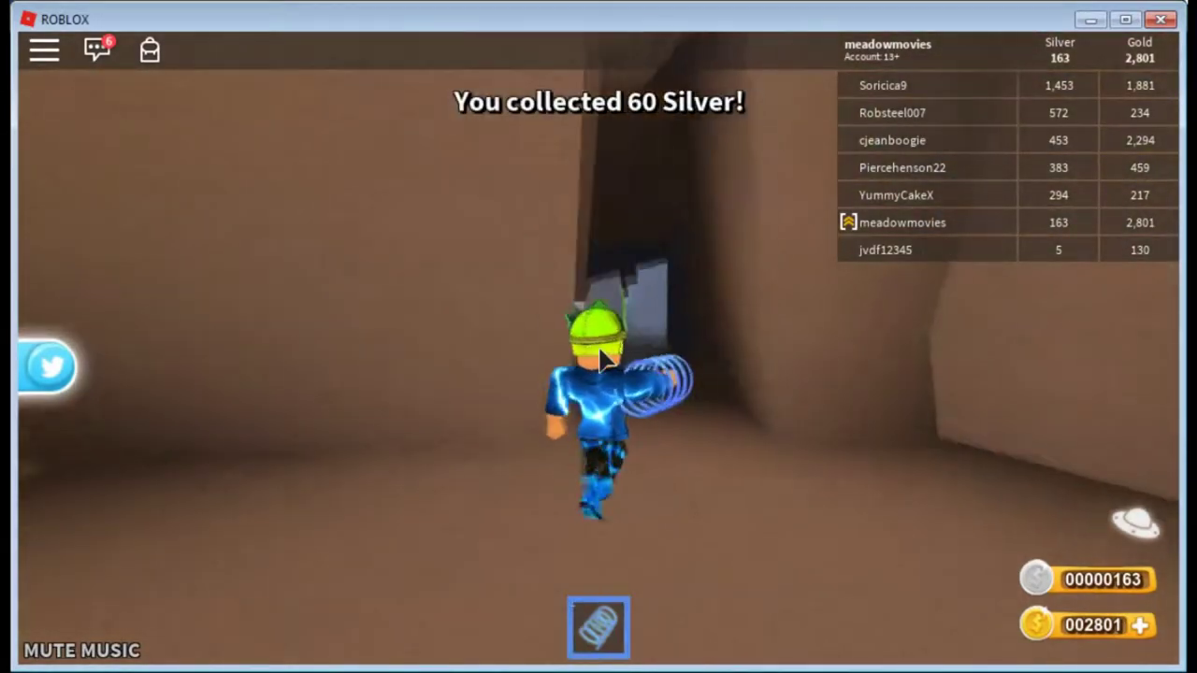
Step: Equip the Gravity Coil and jump out of the tunnel onto a tall tree
{"action": "key", "text": "1"}
{"action": "scroll", "coordinate": [603, 359], "scroll_direction": "down", "scroll_amount": 3}
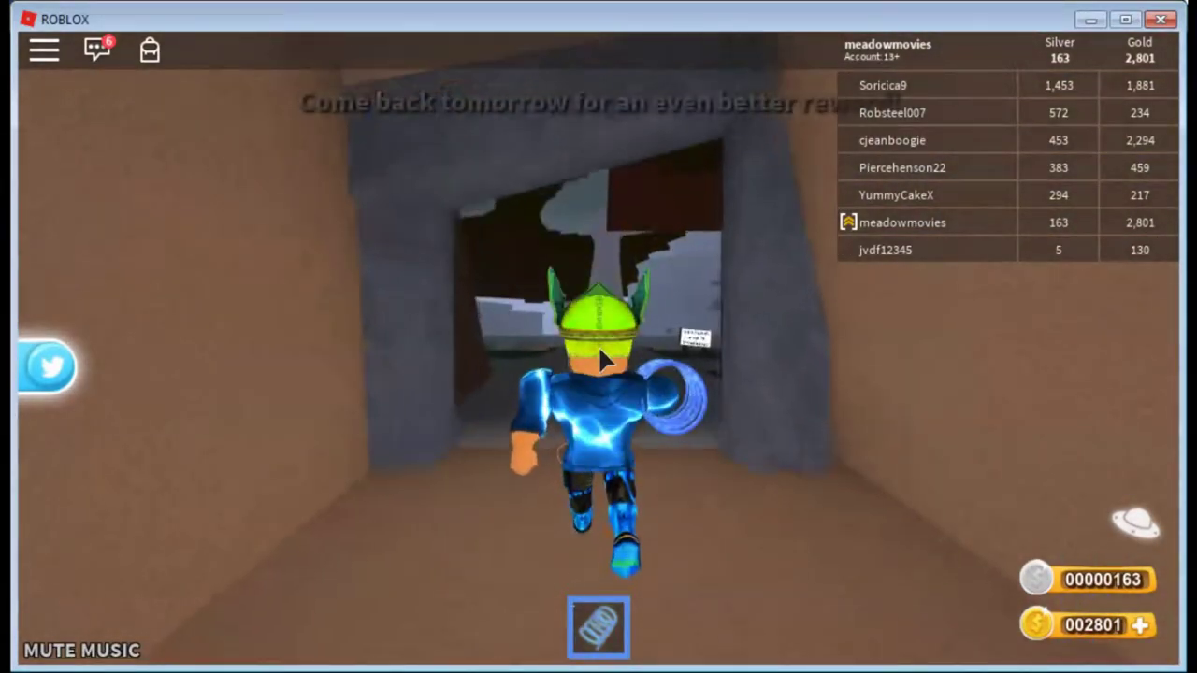
{"action": "key", "text": "space"}
{"action": "key", "text": "w"}
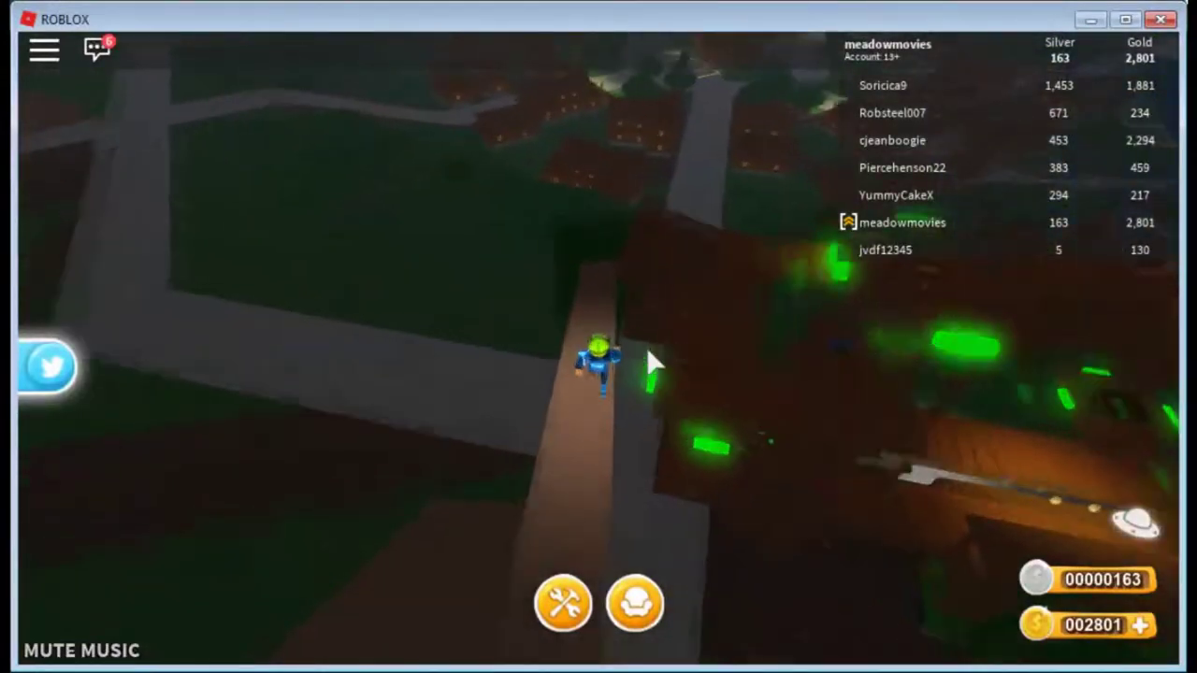
Step: Walk across the treehouse's wooden deck toward the ladder structure
{"action": "key", "text": "w"}
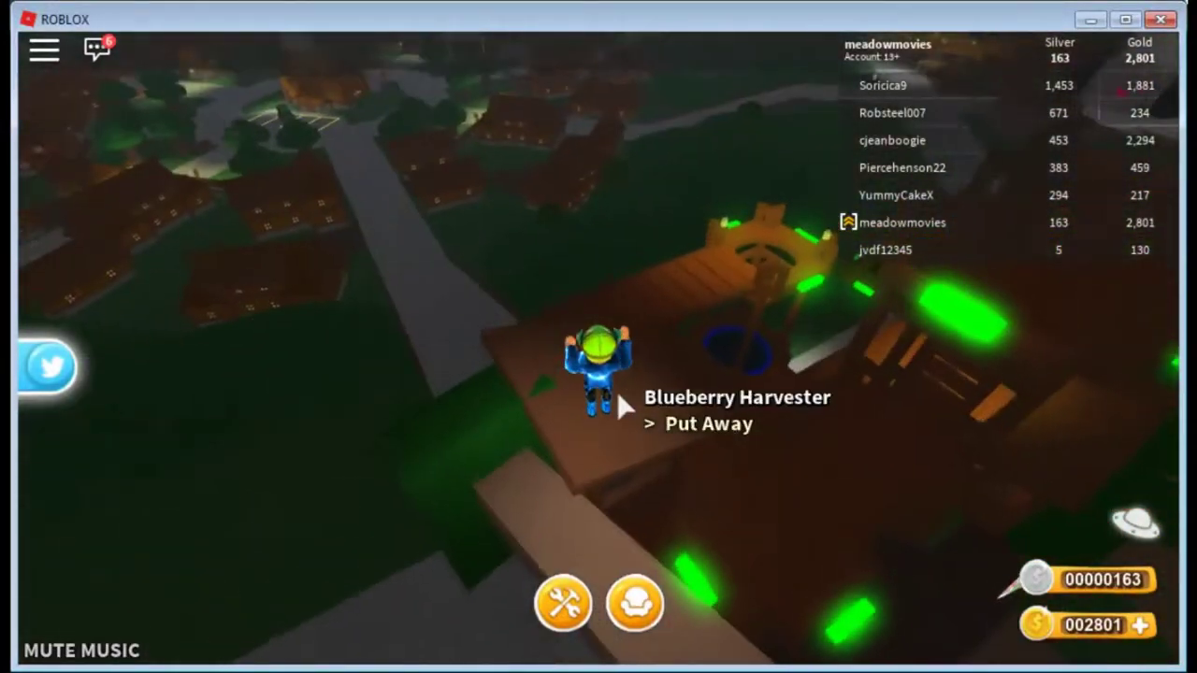
{"action": "scroll", "coordinate": [622, 402], "scroll_direction": "down", "scroll_amount": 5}
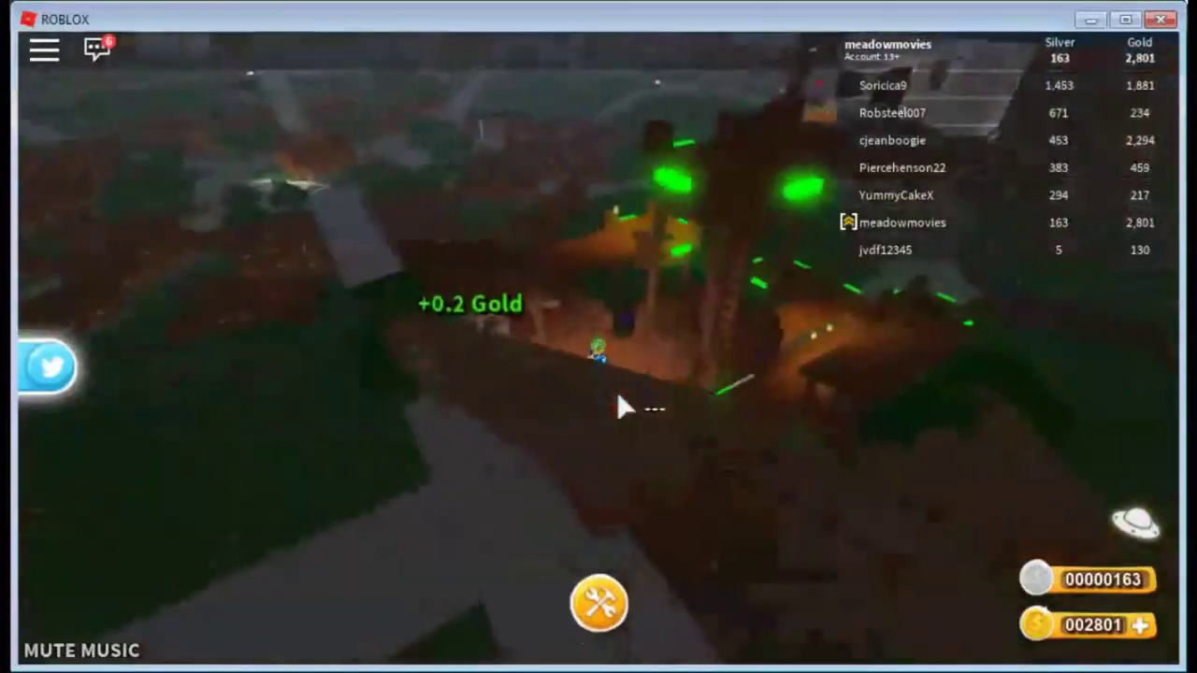
{"action": "scroll", "coordinate": [621, 404], "scroll_direction": "up", "scroll_amount": 5}
{"action": "scroll", "coordinate": [622, 402], "scroll_direction": "up", "scroll_amount": 3}
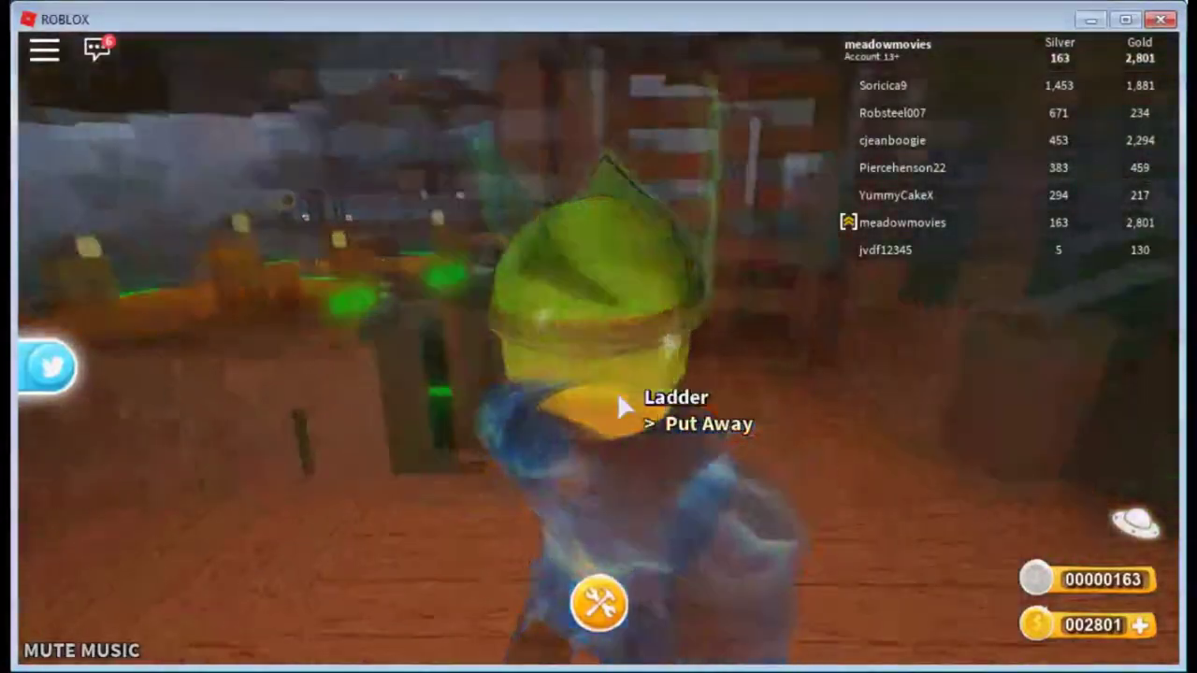
{"action": "scroll", "coordinate": [618, 400], "scroll_direction": "up", "scroll_amount": 2}
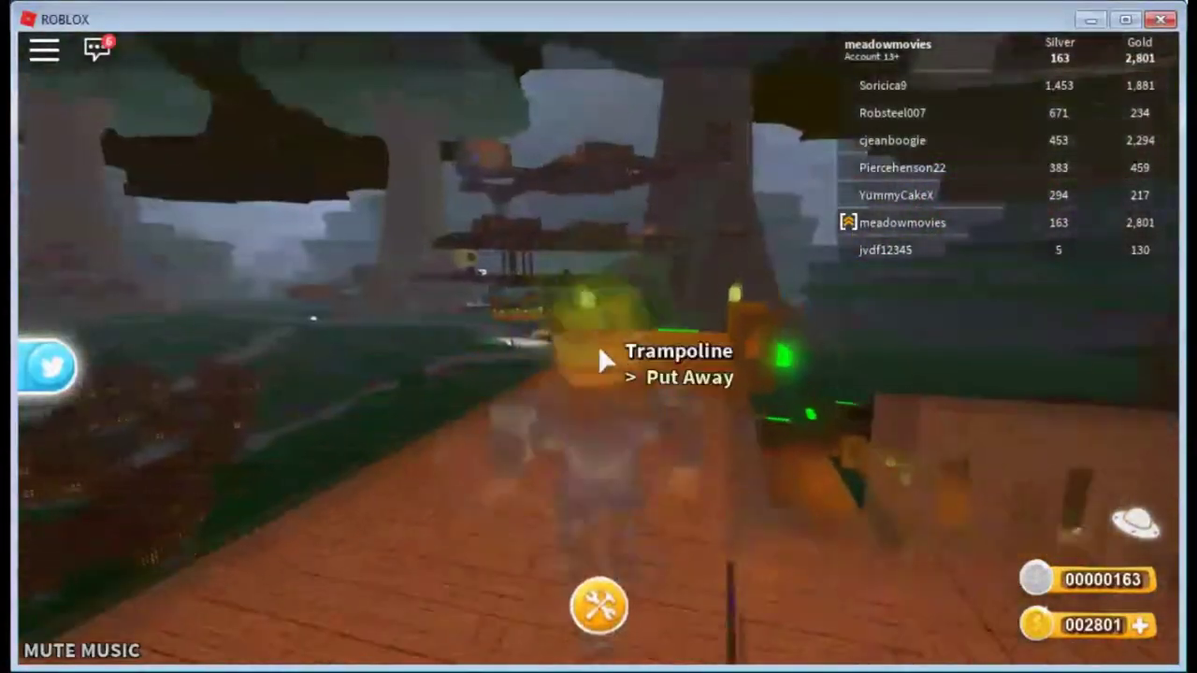
{"action": "scroll", "coordinate": [603, 360], "scroll_direction": "down", "scroll_amount": 3}
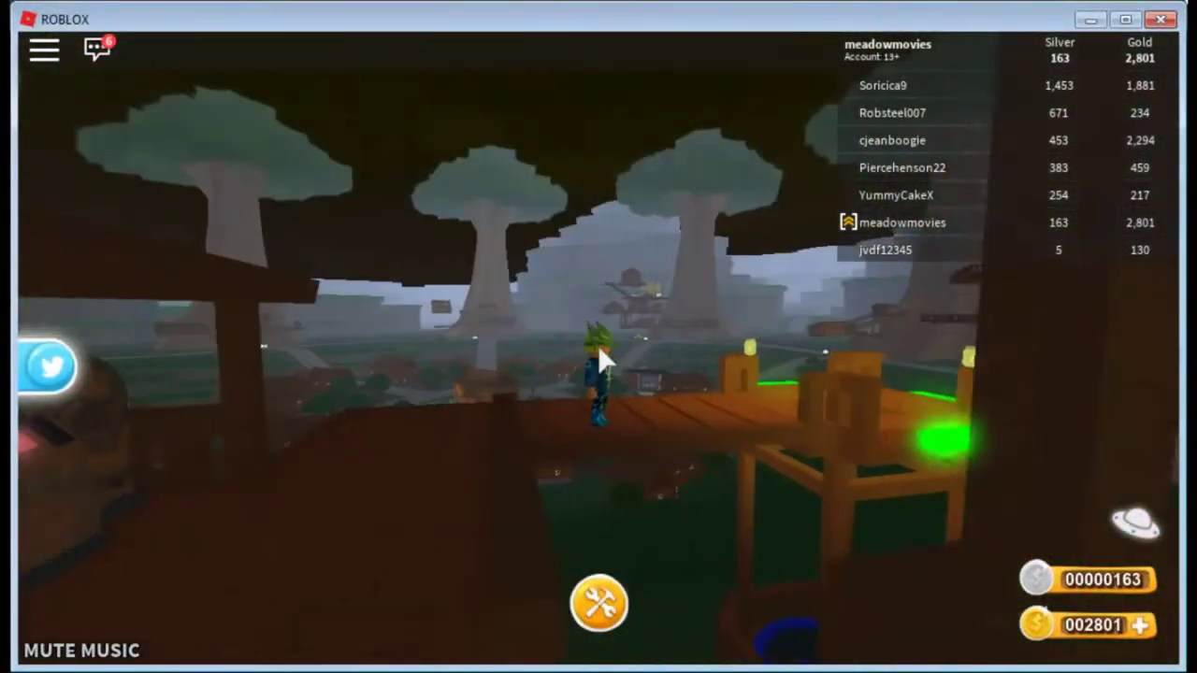
{"action": "mouse_move", "coordinate": [601, 360]}
{"action": "left_mouse_down"}
{"action": "mouse_move", "coordinate": [589, 388]}
{"action": "mouse_move", "coordinate": [756, 453]}
{"action": "left_mouse_up"}
{"action": "scroll", "coordinate": [712, 387], "scroll_direction": "up", "scroll_amount": 3}
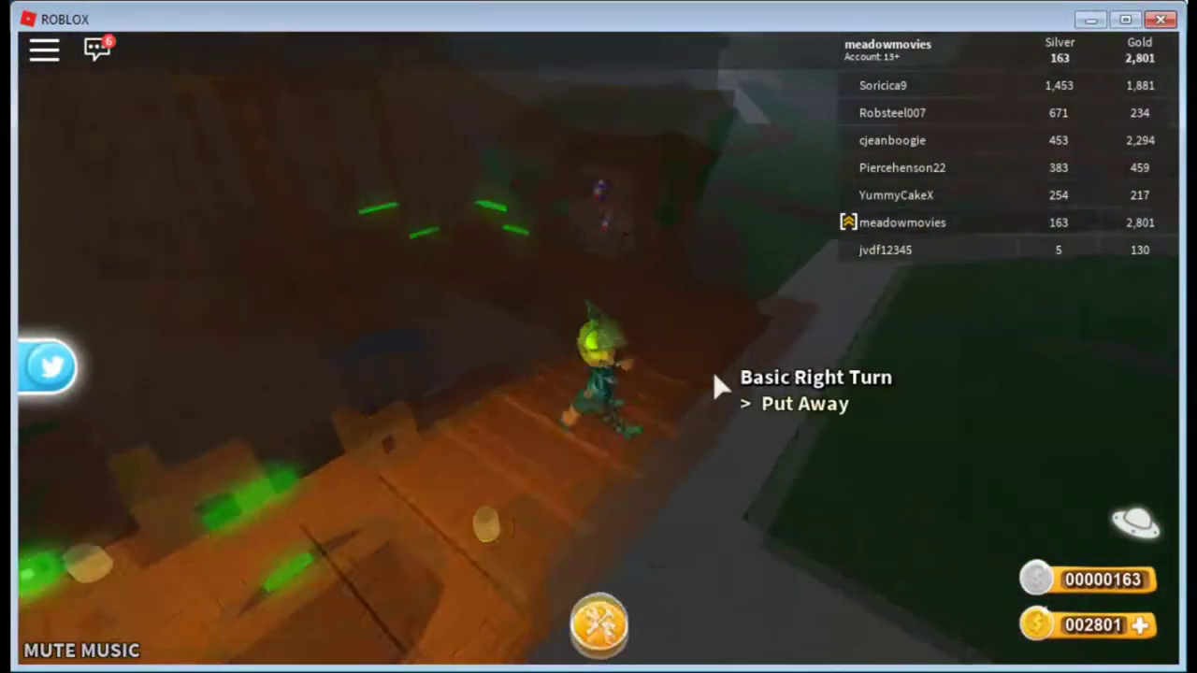
{"action": "scroll", "coordinate": [712, 387], "scroll_direction": "up", "scroll_amount": 3}
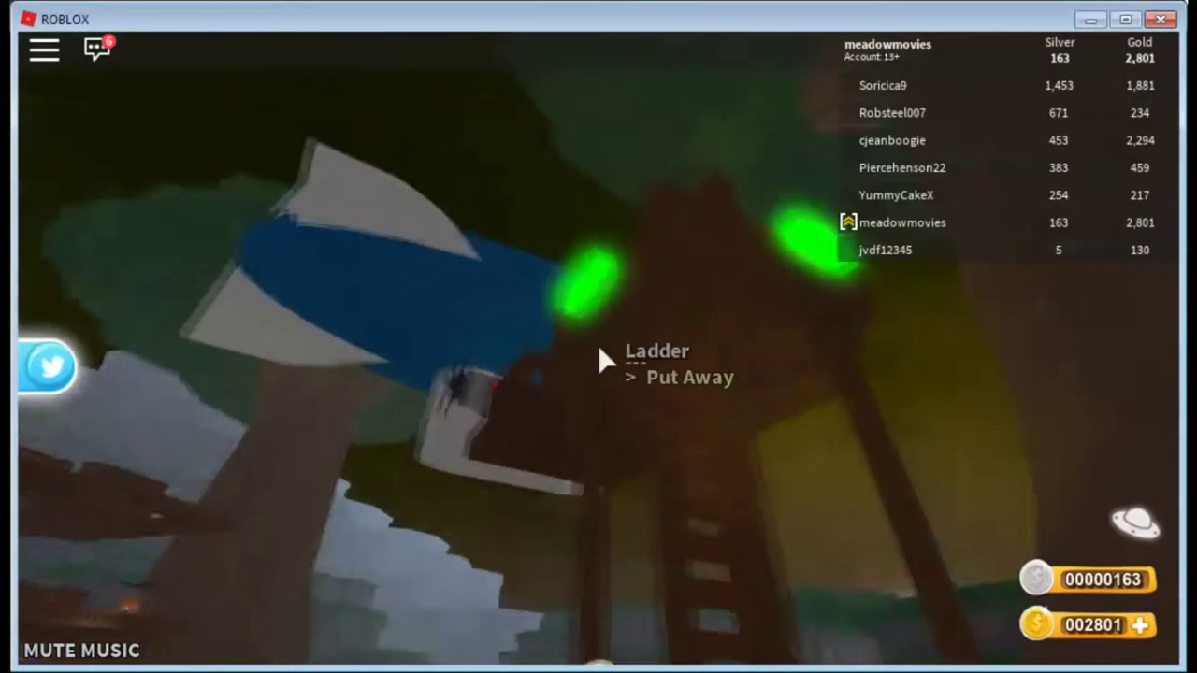
{"action": "key", "text": "w"}
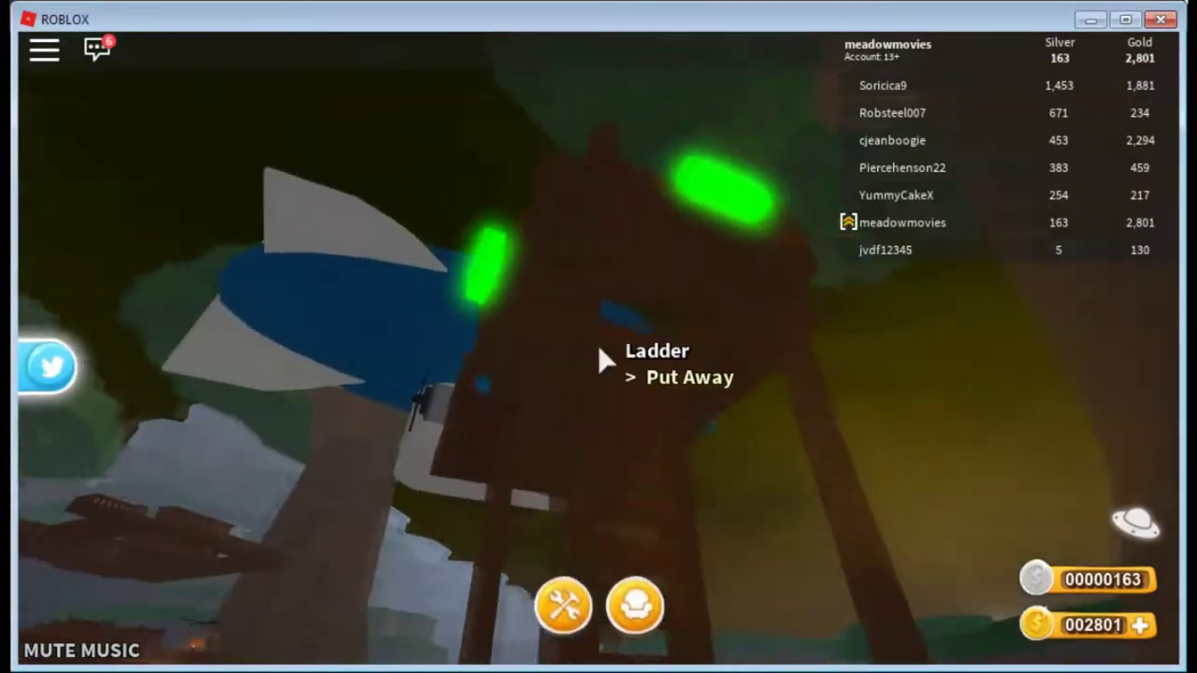
{"action": "scroll", "coordinate": [606, 360], "scroll_direction": "down", "scroll_amount": 2}
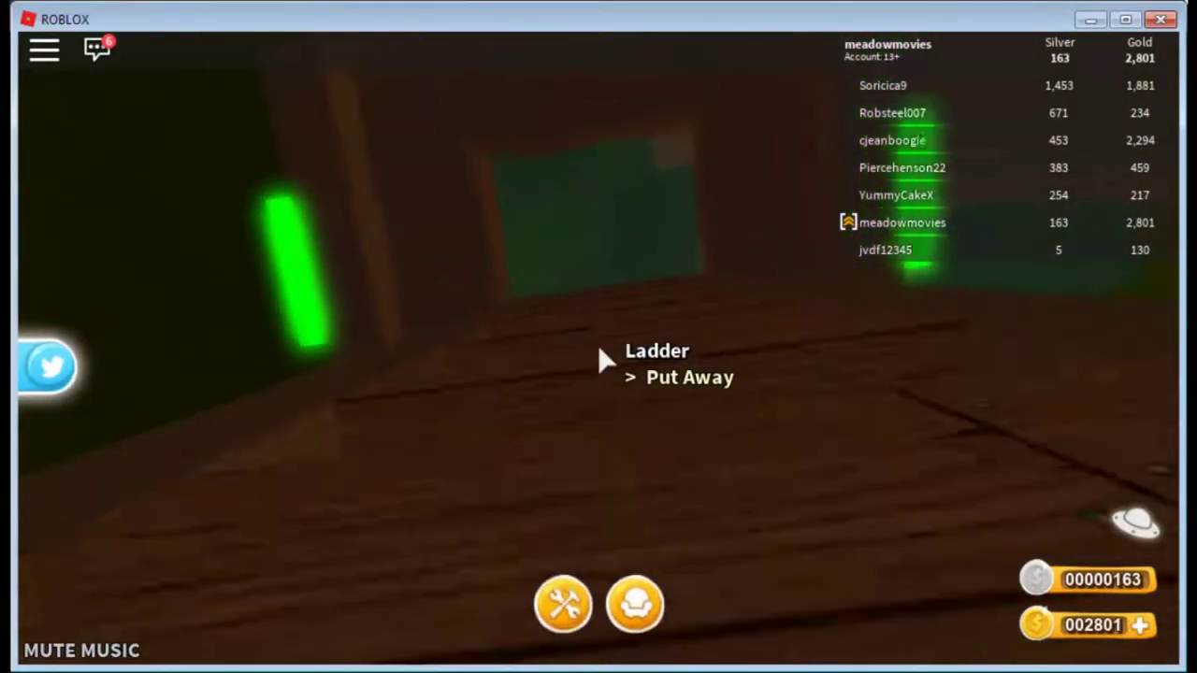
{"action": "scroll", "coordinate": [606, 359], "scroll_direction": "down", "scroll_amount": 3}
{"action": "scroll", "coordinate": [606, 360], "scroll_direction": "down", "scroll_amount": 3}
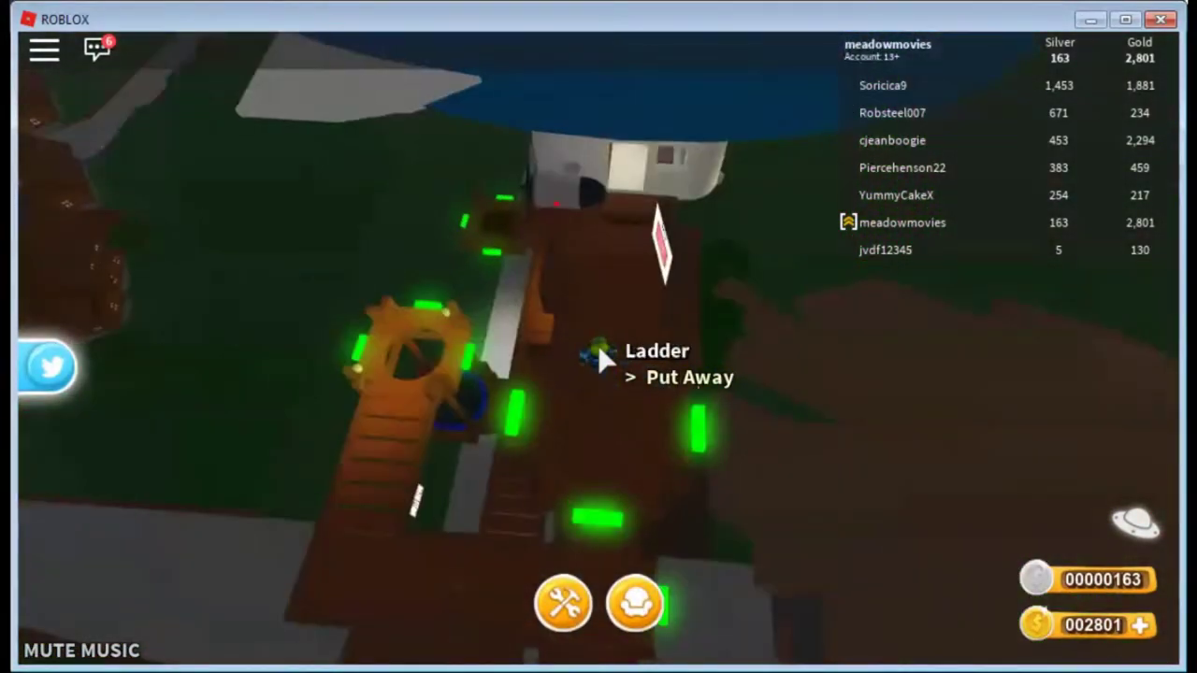
Step: Choose the Basic T-Connector walkway piece and start placing it on the treehouse
{"action": "left_click", "coordinate": [561, 603]}
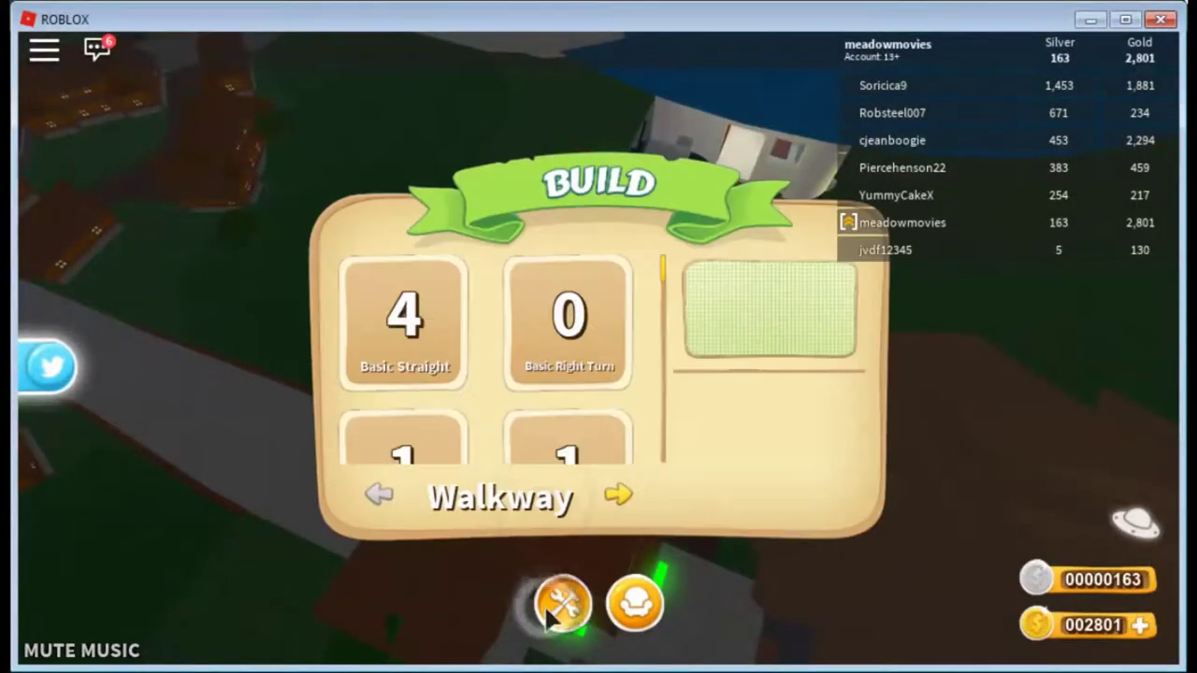
{"action": "scroll", "coordinate": [570, 383], "scroll_direction": "down", "scroll_amount": 2}
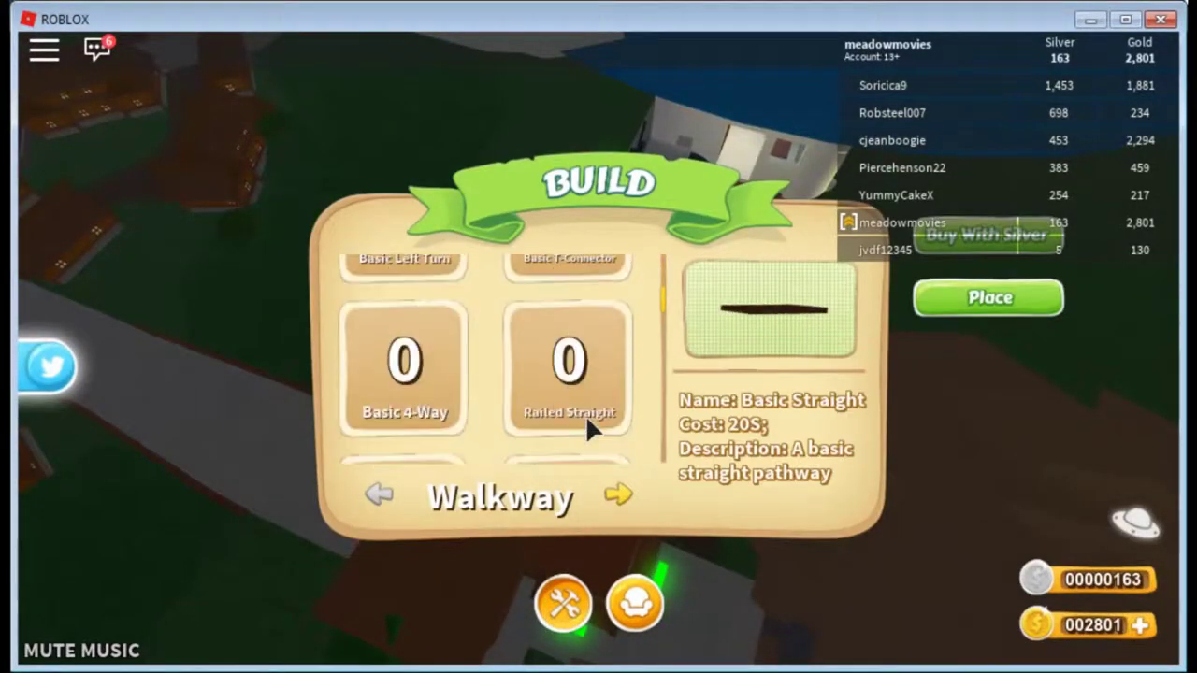
{"action": "scroll", "coordinate": [635, 365], "scroll_direction": "up", "scroll_amount": 1}
{"action": "left_click", "coordinate": [612, 349]}
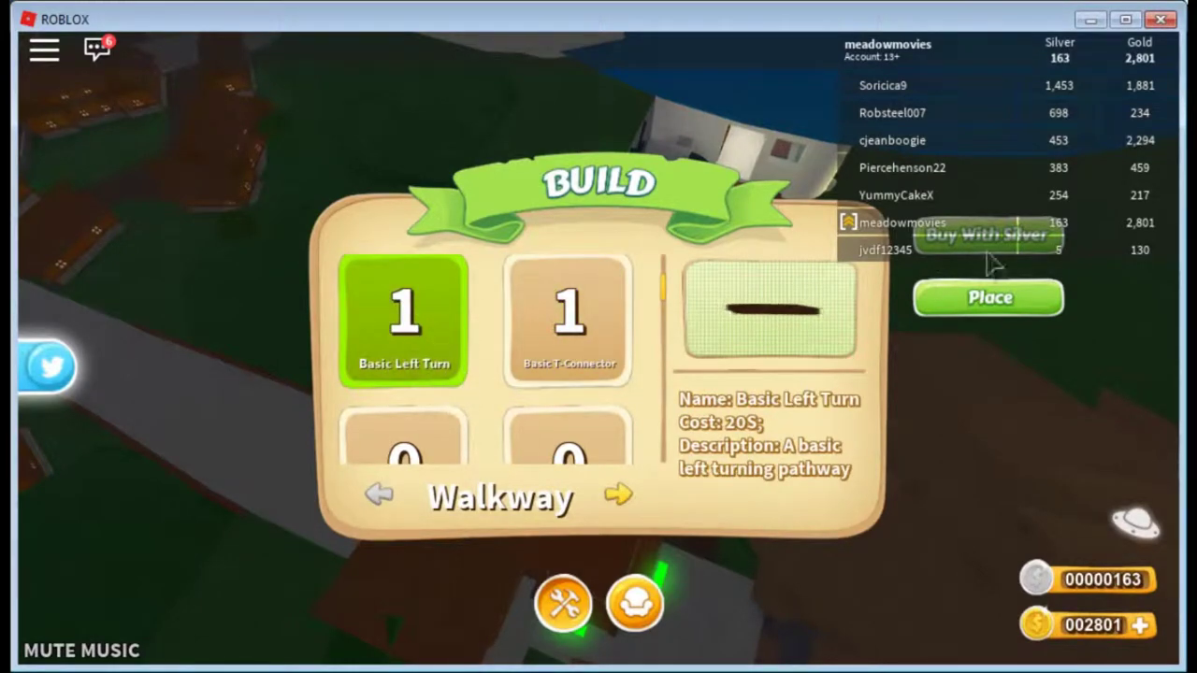
{"action": "left_click", "coordinate": [989, 298]}
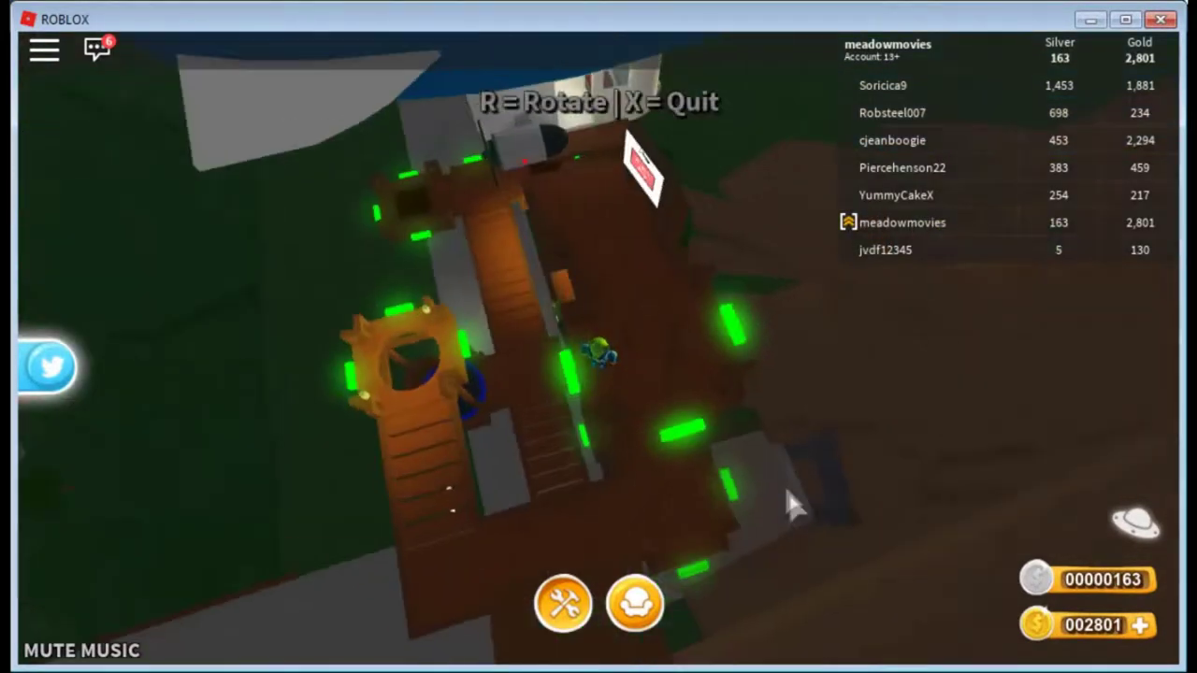
{"action": "key", "text": "Left"}
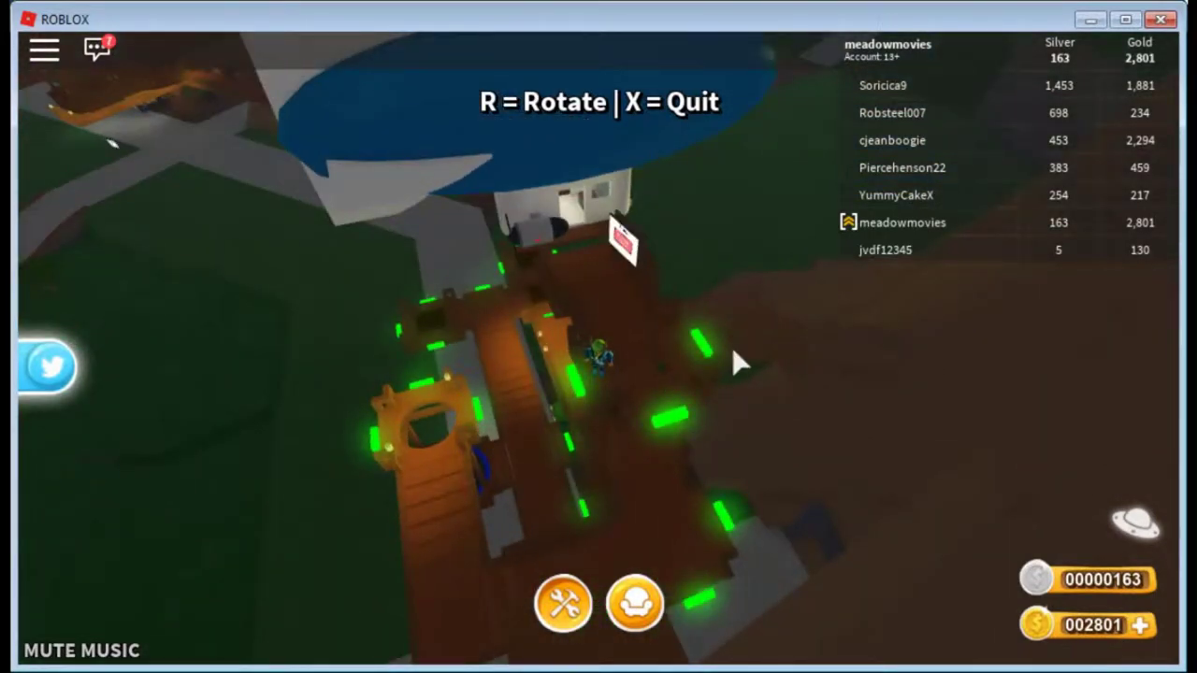
{"action": "scroll", "coordinate": [732, 351], "scroll_direction": "up", "scroll_amount": 3}
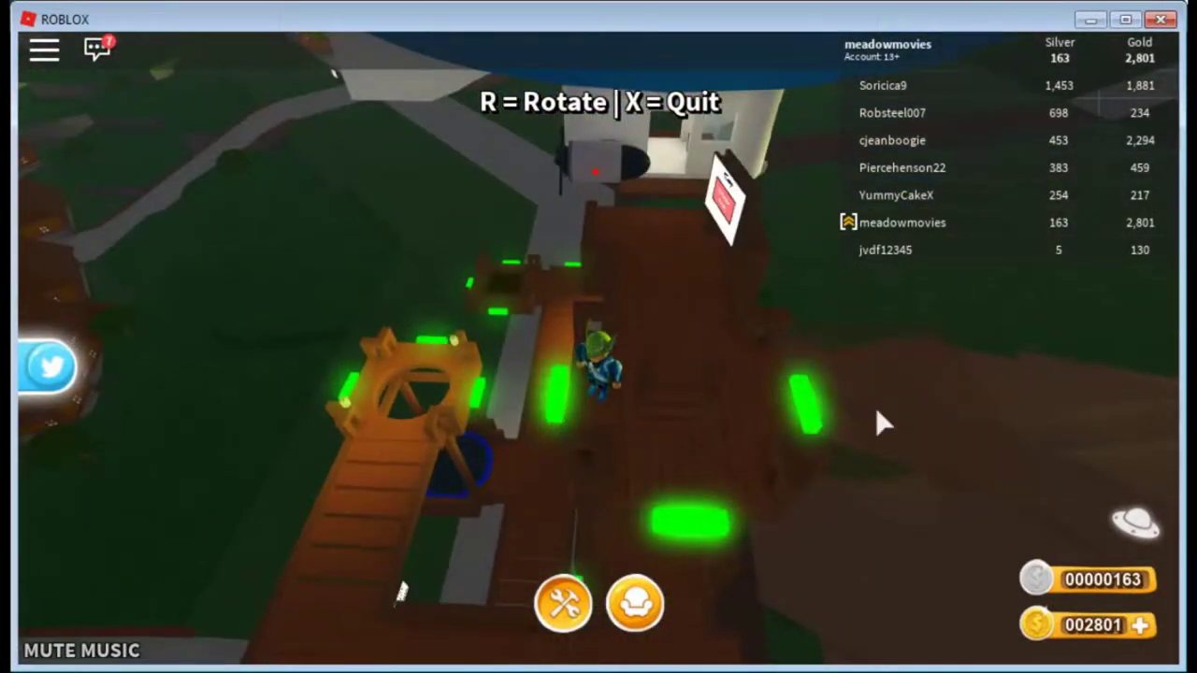
{"action": "key", "text": "Left"}
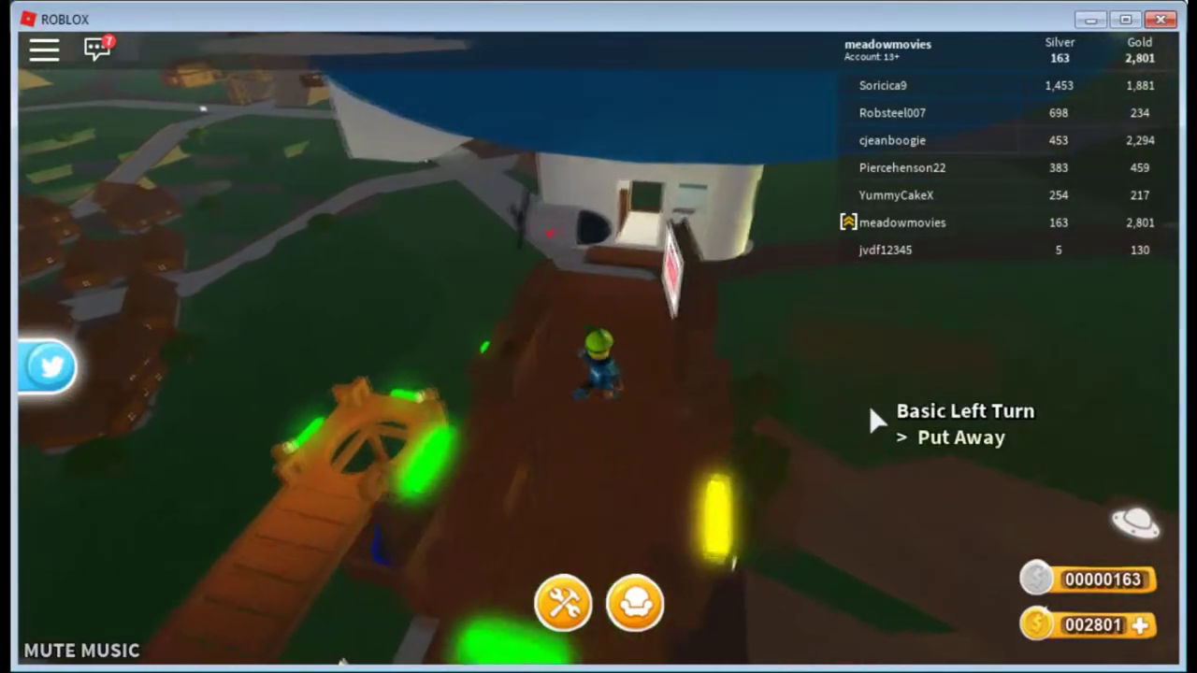
{"action": "key", "text": "Left"}
Step: Start putting away a Basic 4-Way section, then cancel the removal
{"action": "left_click", "coordinate": [564, 608]}
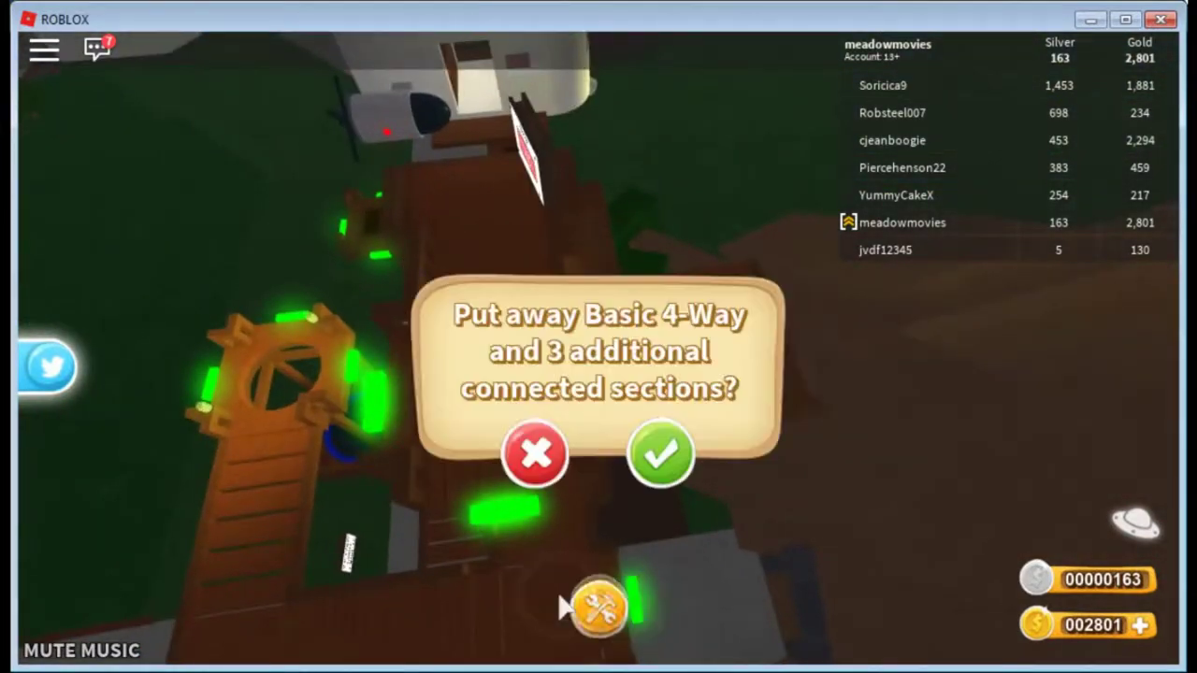
{"action": "left_click", "coordinate": [559, 456]}
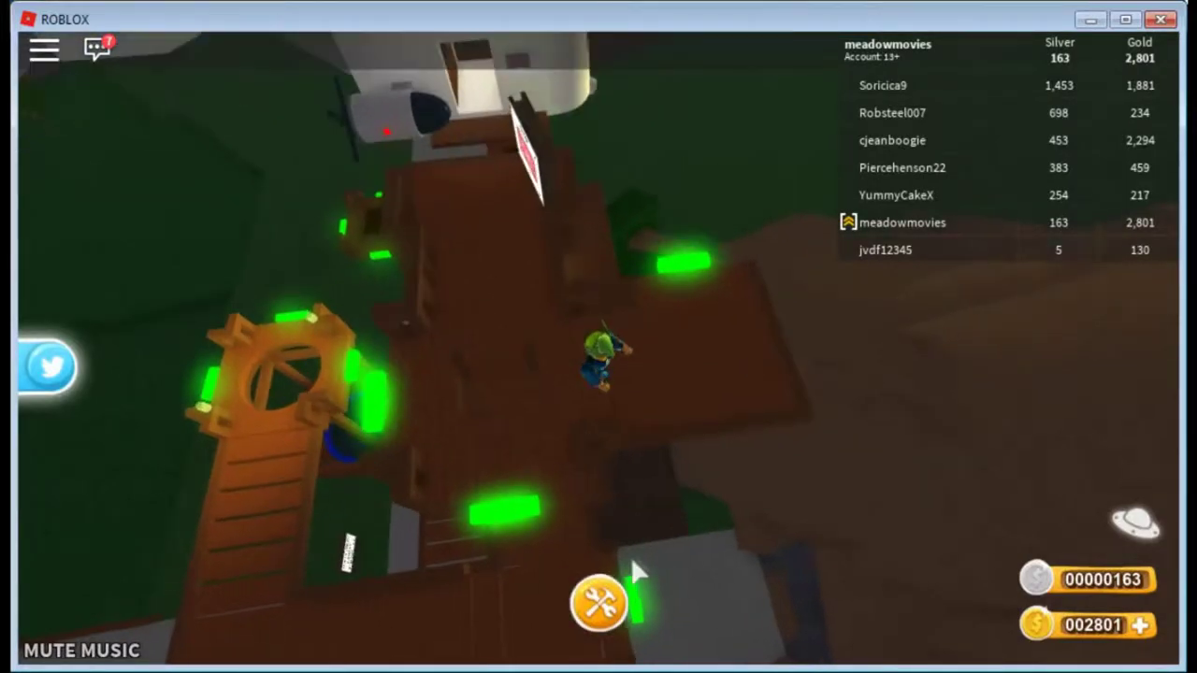
{"action": "key", "text": "Left"}
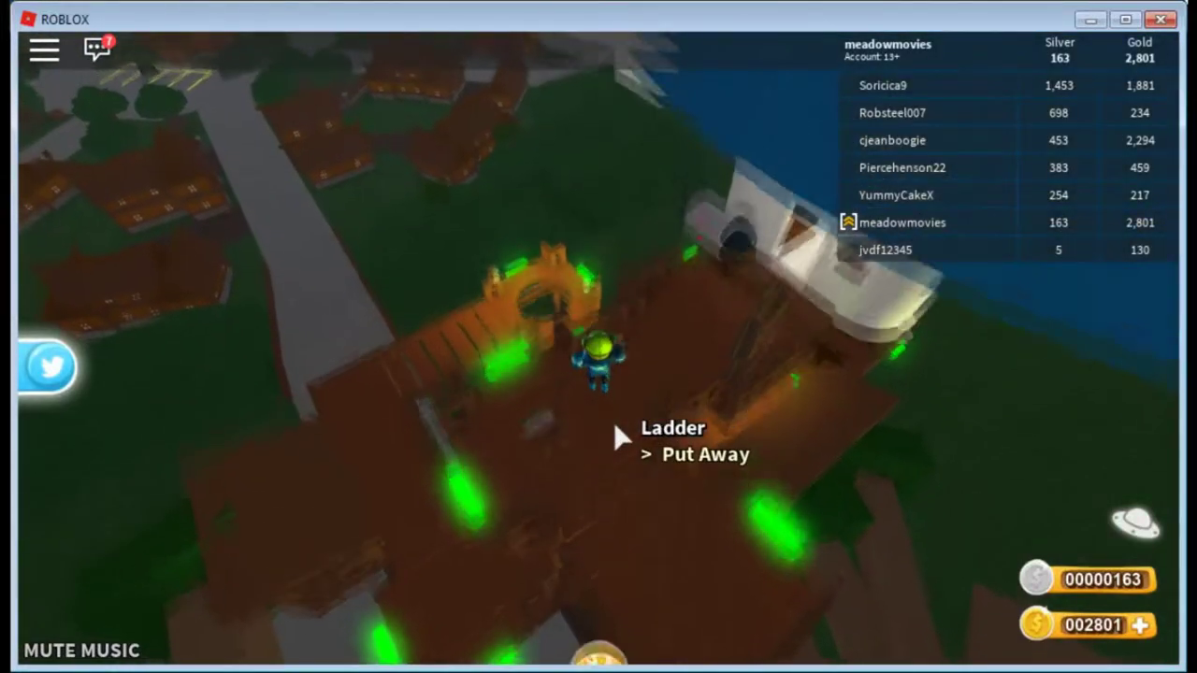
Step: Walk off, then jump back onto the treehouse deck beside the blimp
{"action": "key", "text": "w"}
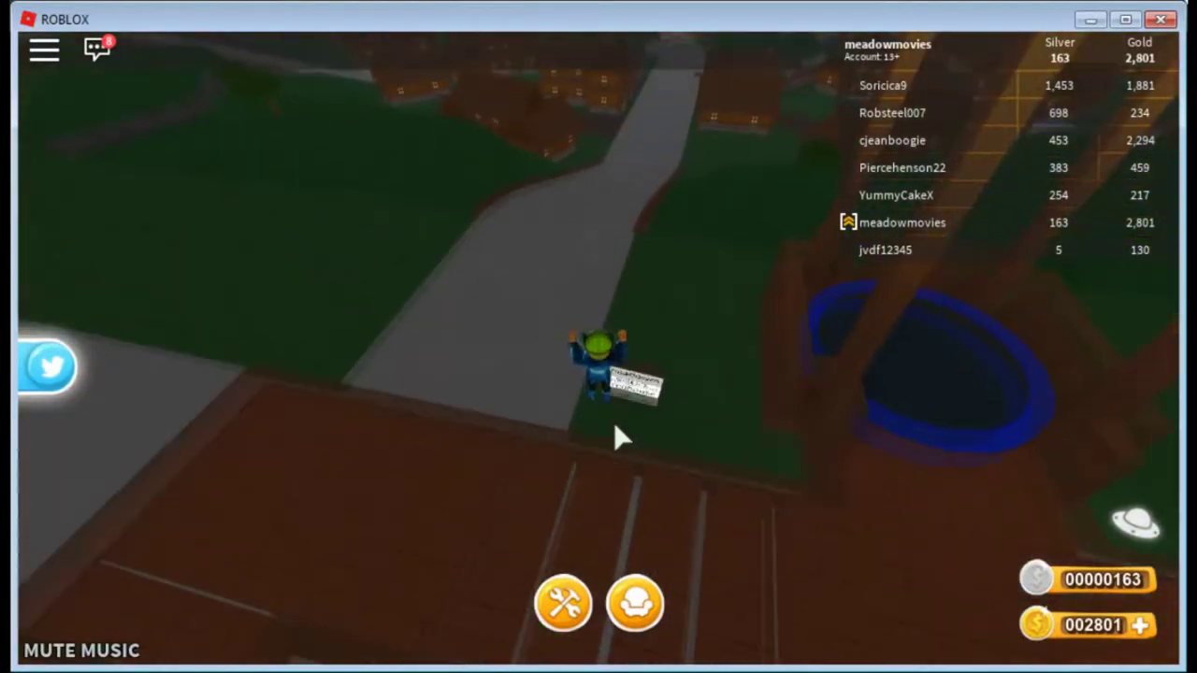
{"action": "key", "text": "w"}
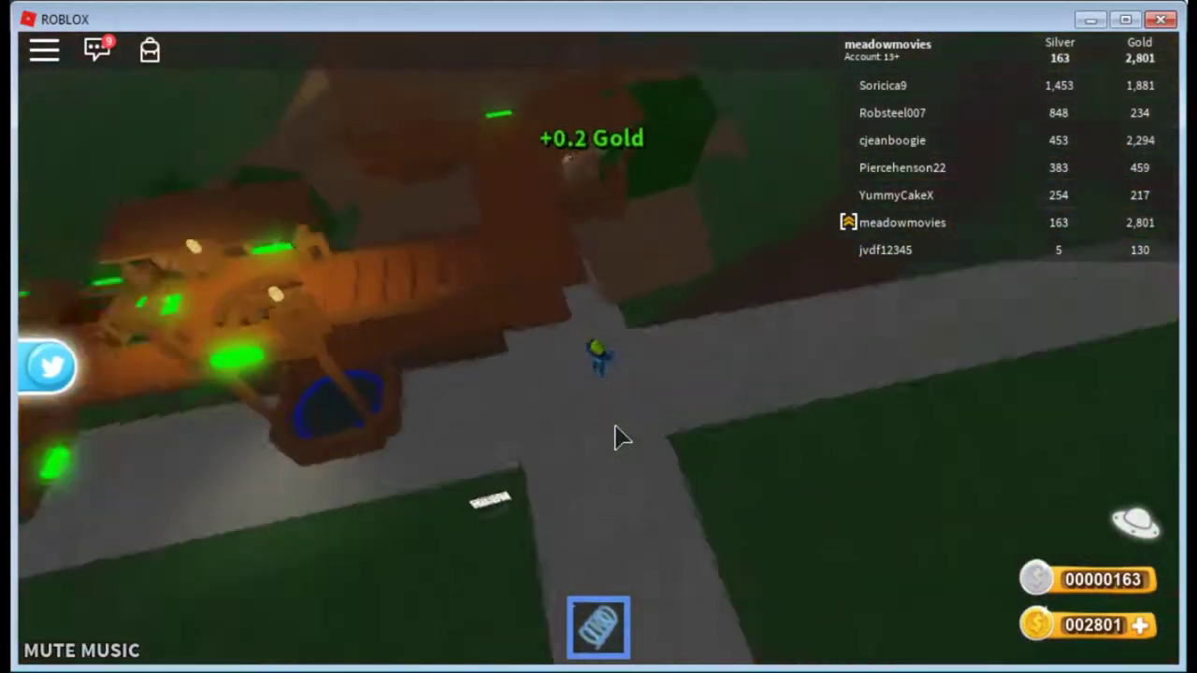
{"action": "key", "text": "space"}
{"action": "key", "text": "w"}
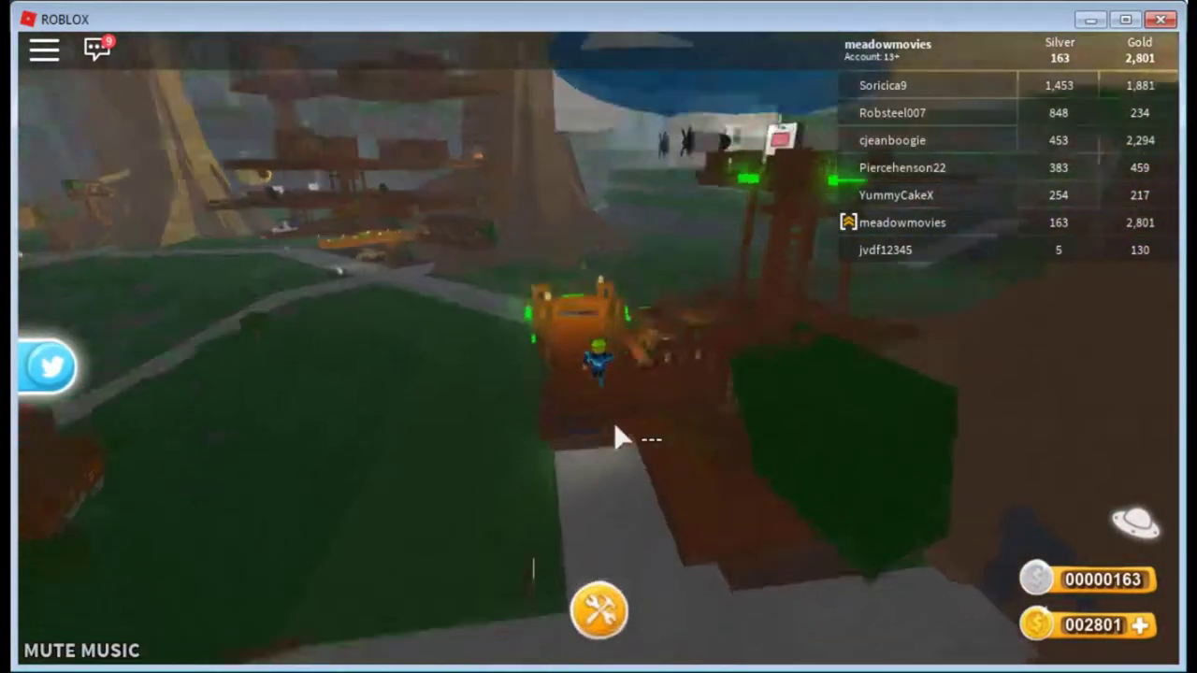
{"action": "key", "text": "w"}
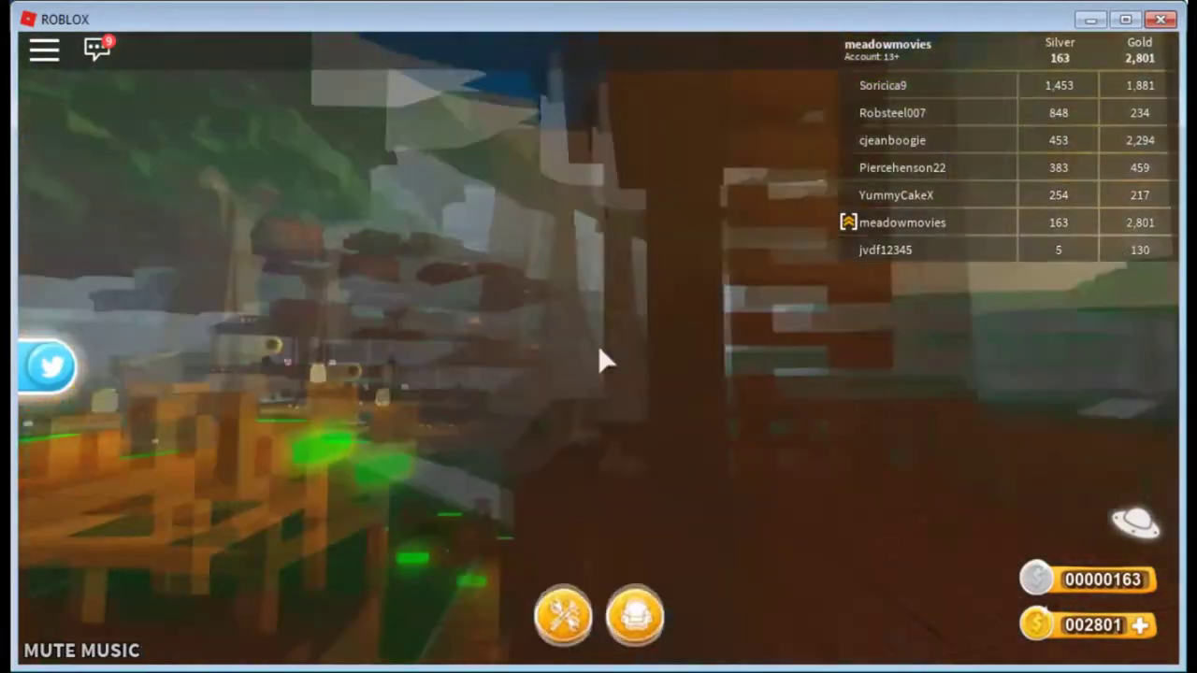
{"action": "key", "text": "w"}
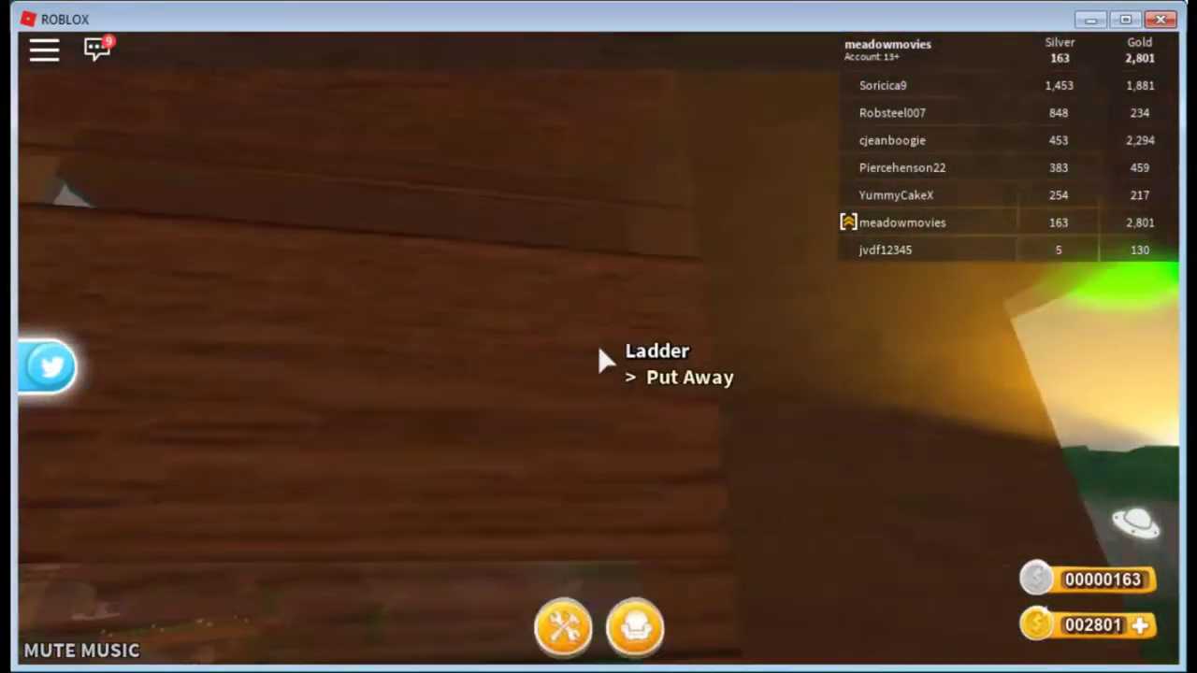
{"action": "scroll", "coordinate": [603, 360], "scroll_direction": "down", "scroll_amount": 5}
{"action": "scroll", "coordinate": [606, 369], "scroll_direction": "down", "scroll_amount": 5}
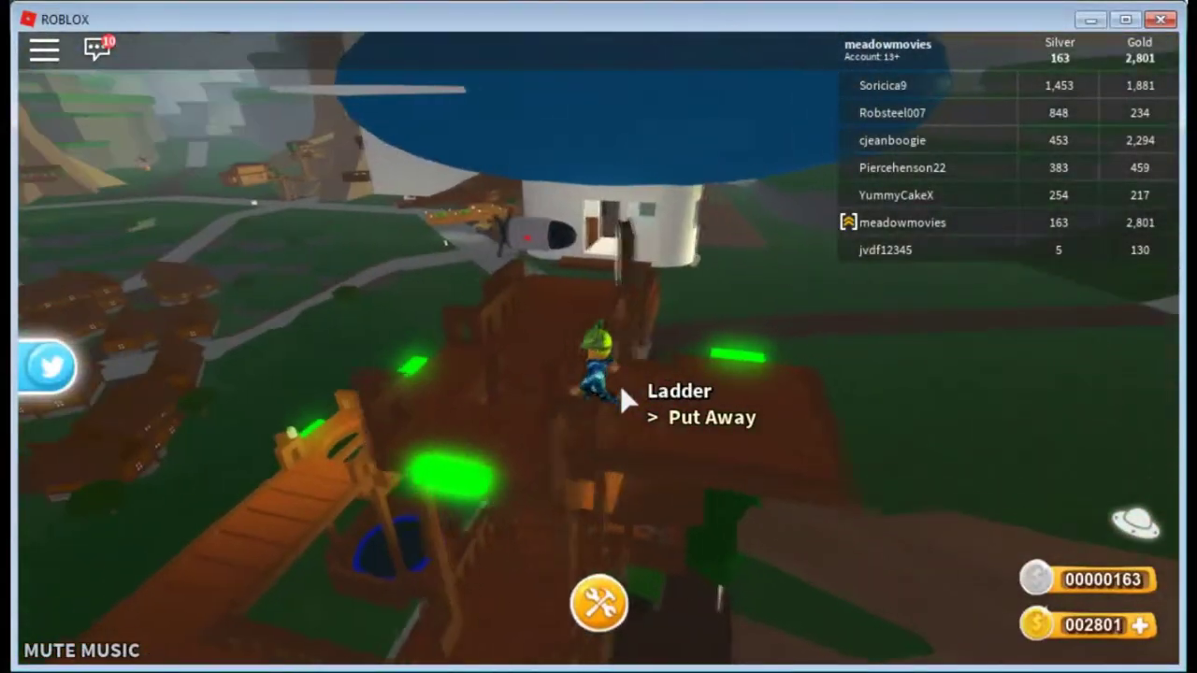
{"action": "scroll", "coordinate": [621, 389], "scroll_direction": "up", "scroll_amount": 3}
{"action": "scroll", "coordinate": [620, 384], "scroll_direction": "up", "scroll_amount": 5}
Step: Lift the blimp briefly, get out, and cancel removing the ladder section
{"action": "key", "text": "w"}
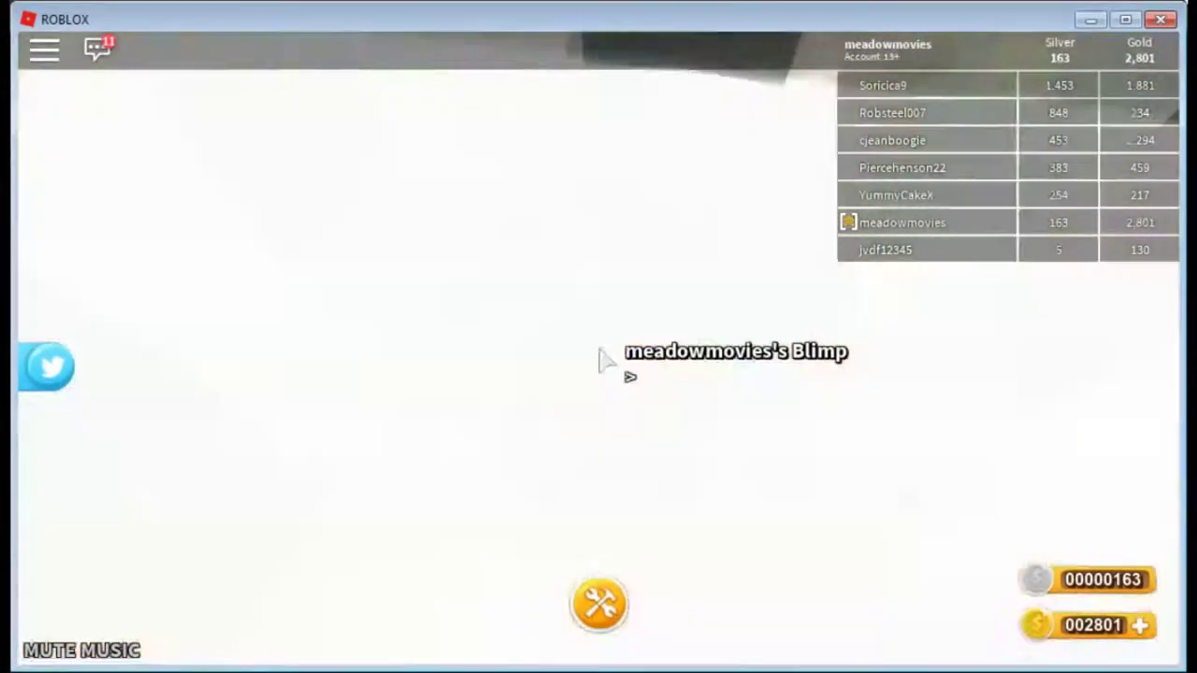
{"action": "scroll", "coordinate": [606, 359], "scroll_direction": "down", "scroll_amount": 5}
{"action": "scroll", "coordinate": [606, 360], "scroll_direction": "down", "scroll_amount": 3}
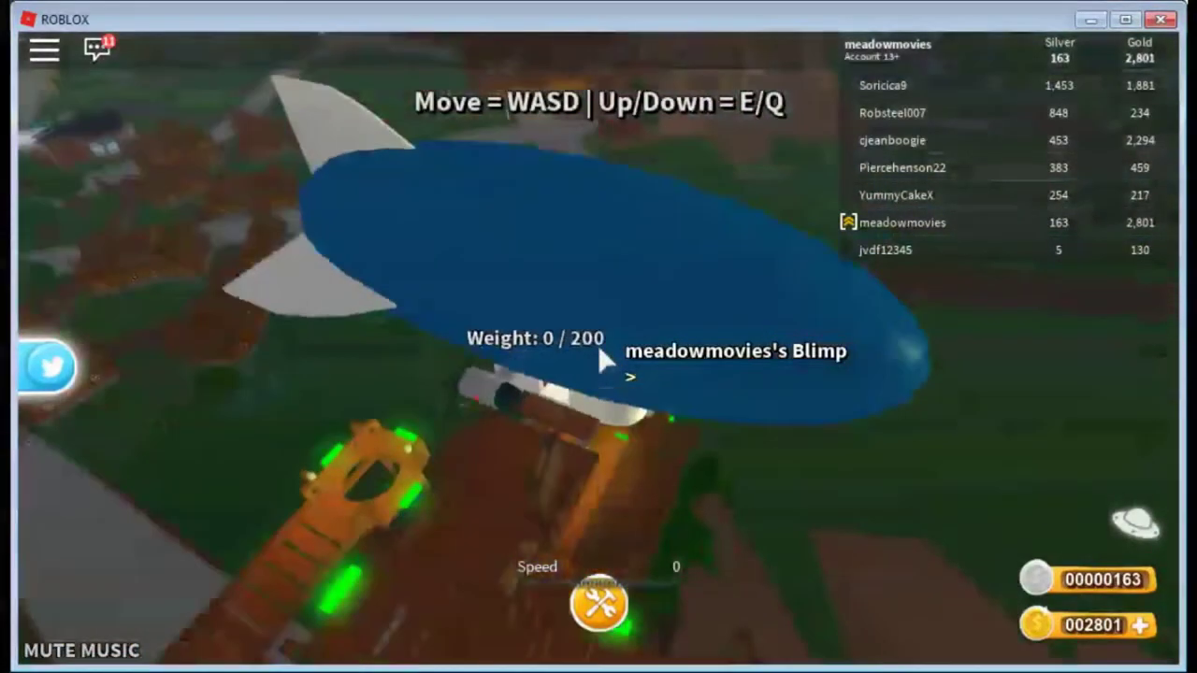
{"action": "key", "text": "e"}
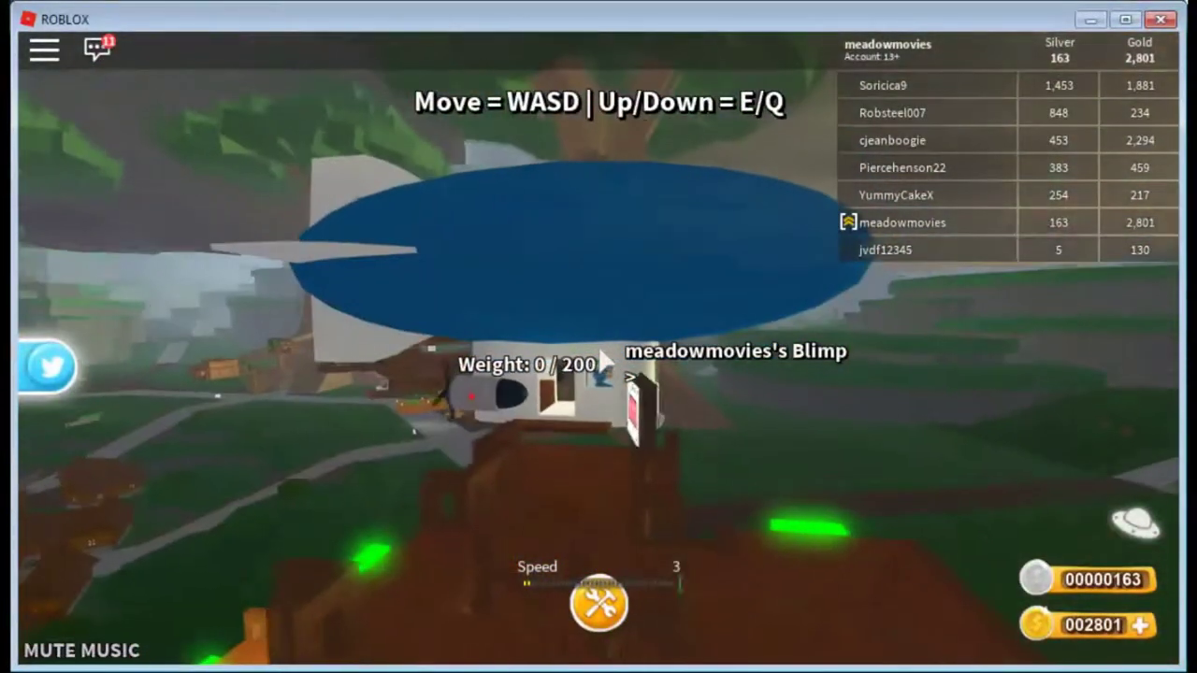
{"action": "key", "text": "s"}
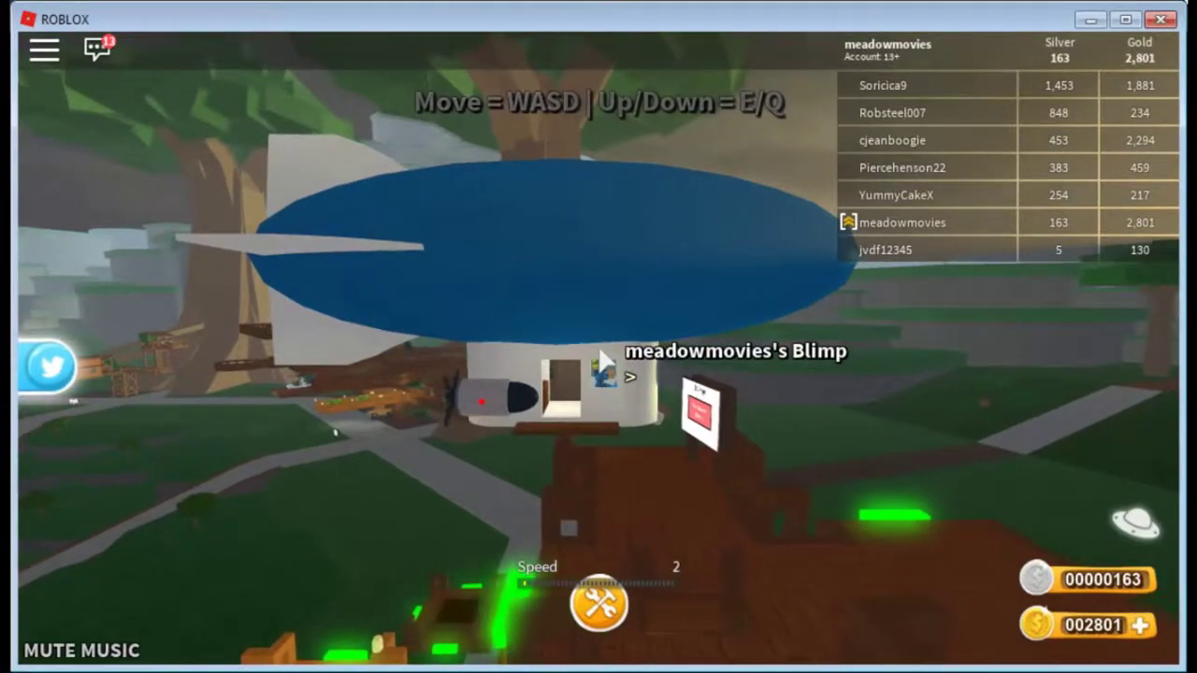
{"action": "key", "text": "space"}
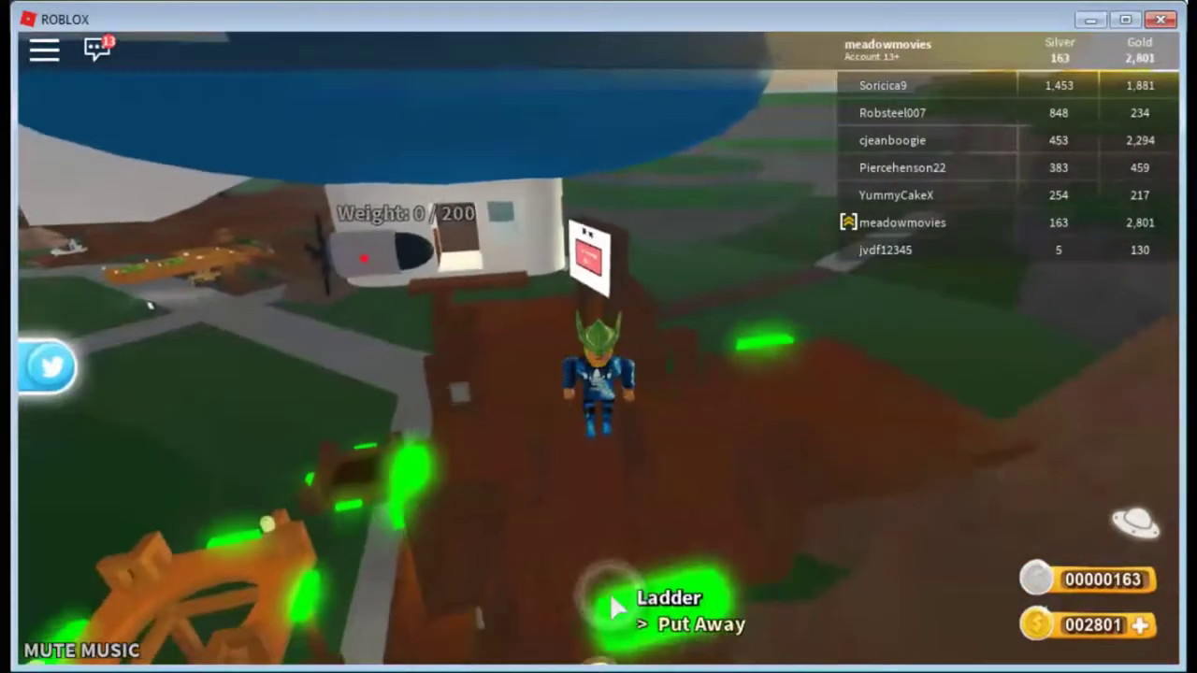
{"action": "left_click", "coordinate": [614, 607]}
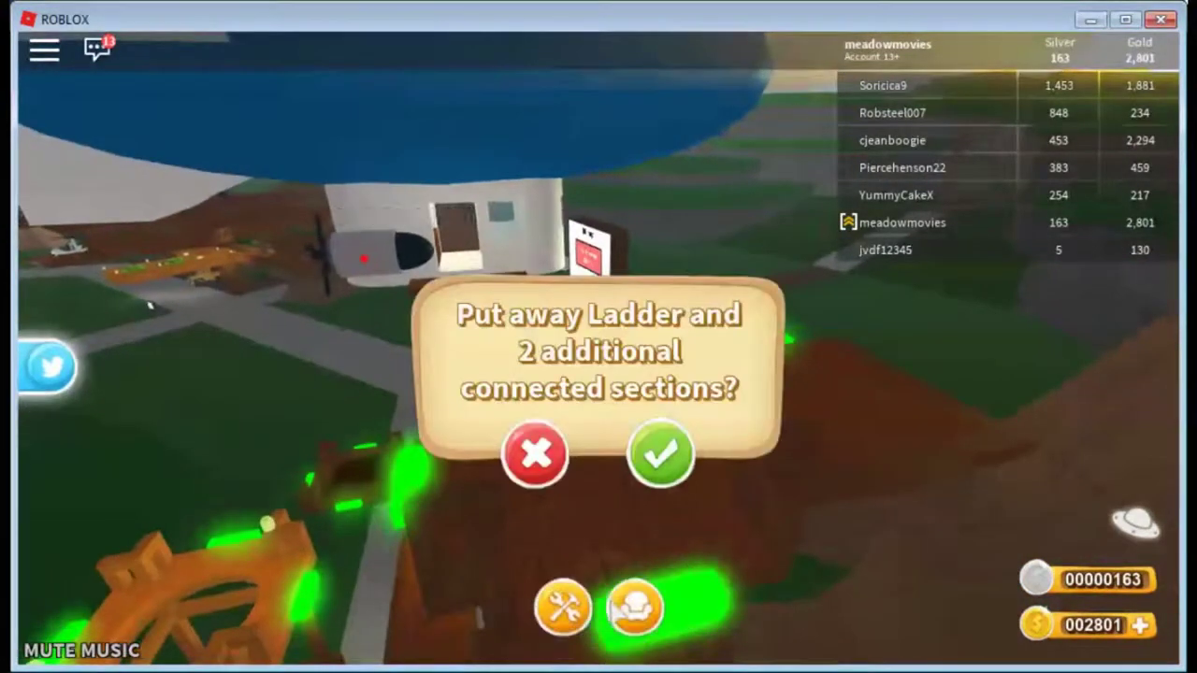
{"action": "left_click", "coordinate": [557, 455]}
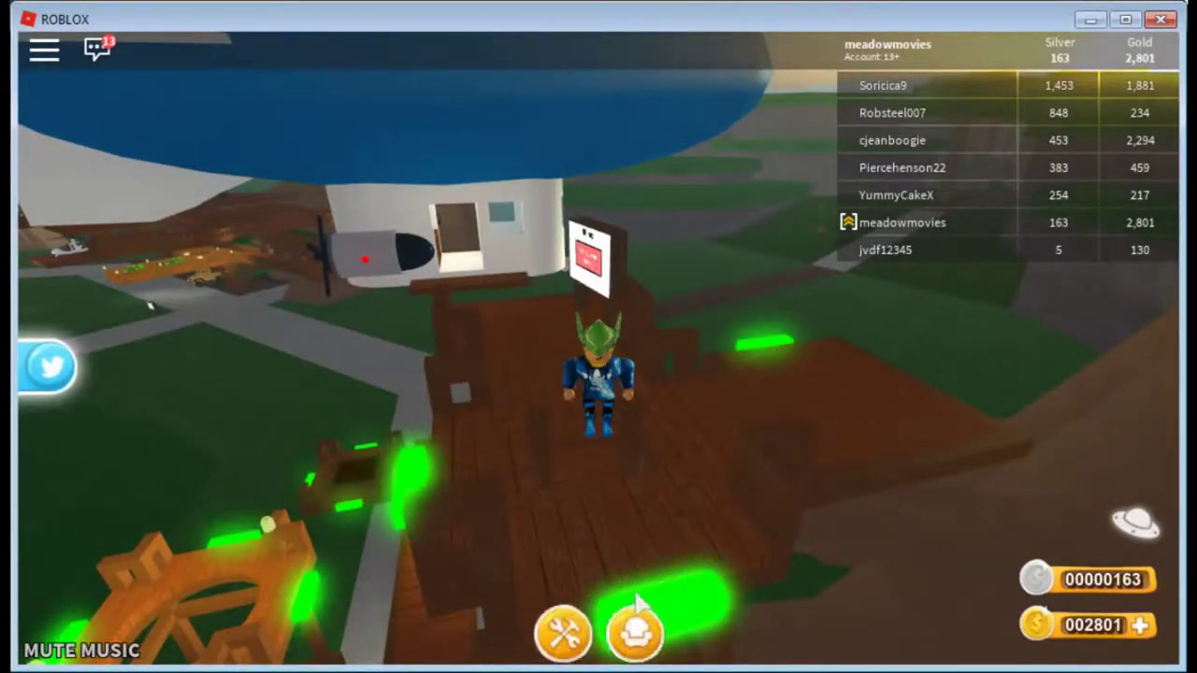
Step: Place a first Basic Straight walkway piece on the deck
{"action": "left_click", "coordinate": [546, 610]}
{"action": "left_click", "coordinate": [579, 366]}
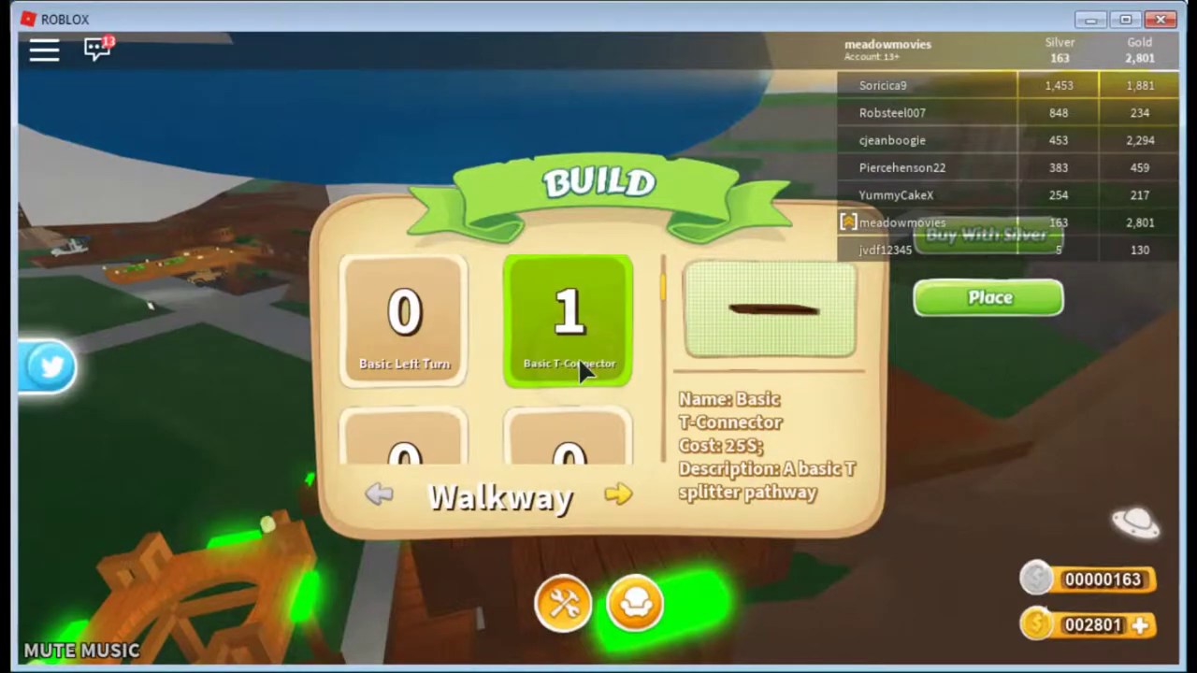
{"action": "scroll", "coordinate": [523, 369], "scroll_direction": "down", "scroll_amount": 1}
{"action": "scroll", "coordinate": [472, 371], "scroll_direction": "up", "scroll_amount": 2}
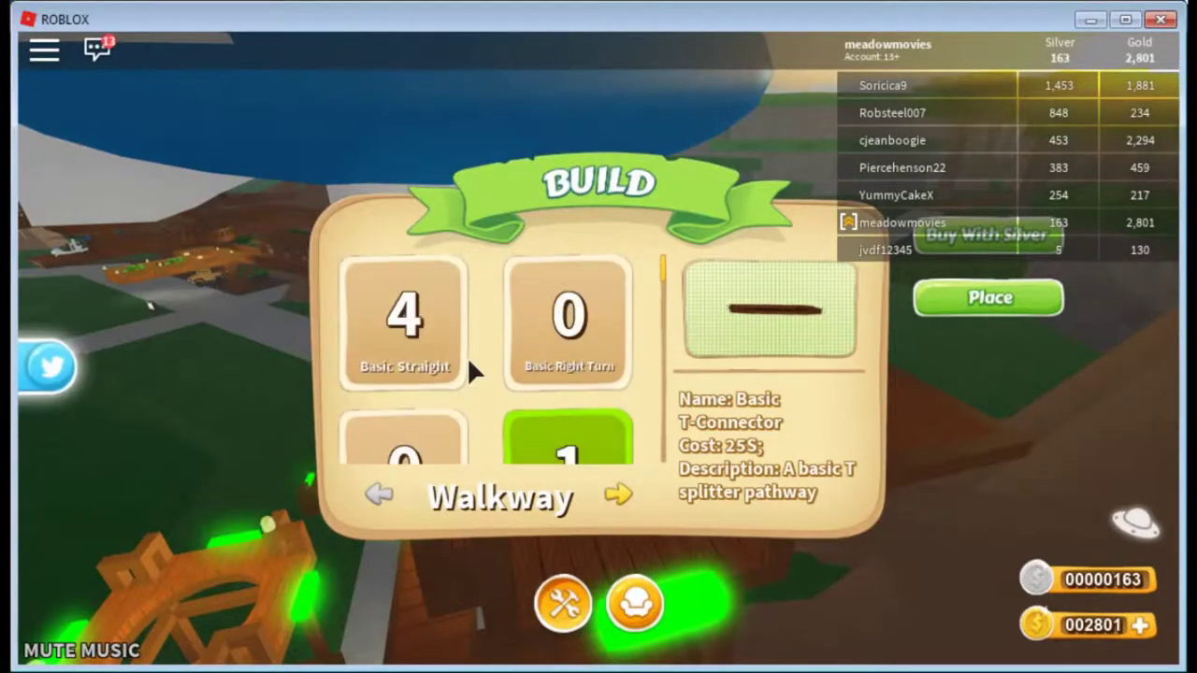
{"action": "left_click", "coordinate": [991, 299]}
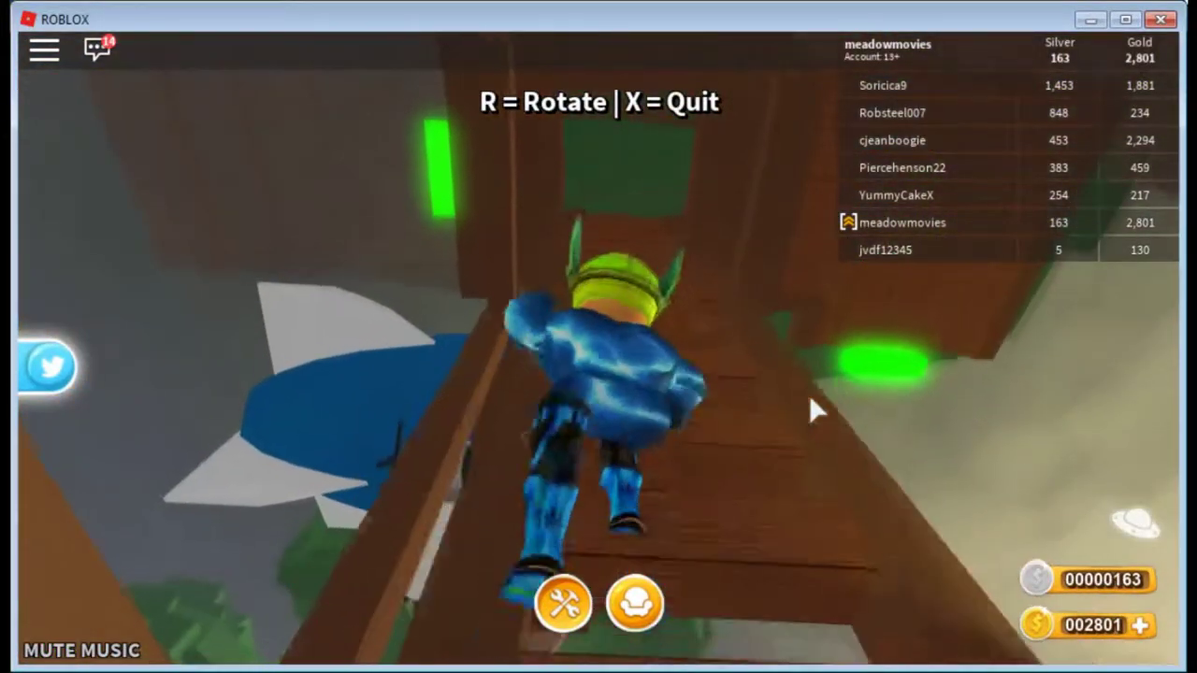
{"action": "key", "text": "w"}
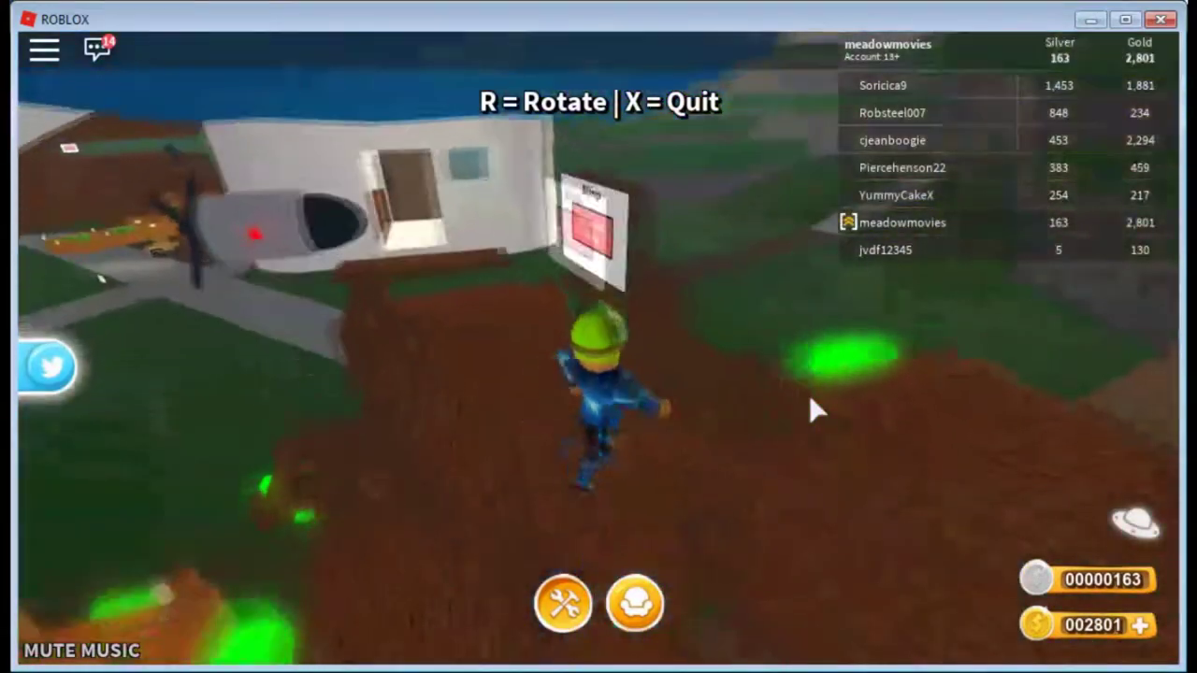
{"action": "scroll", "coordinate": [809, 393], "scroll_direction": "down", "scroll_amount": 5}
{"action": "key", "text": "x"}
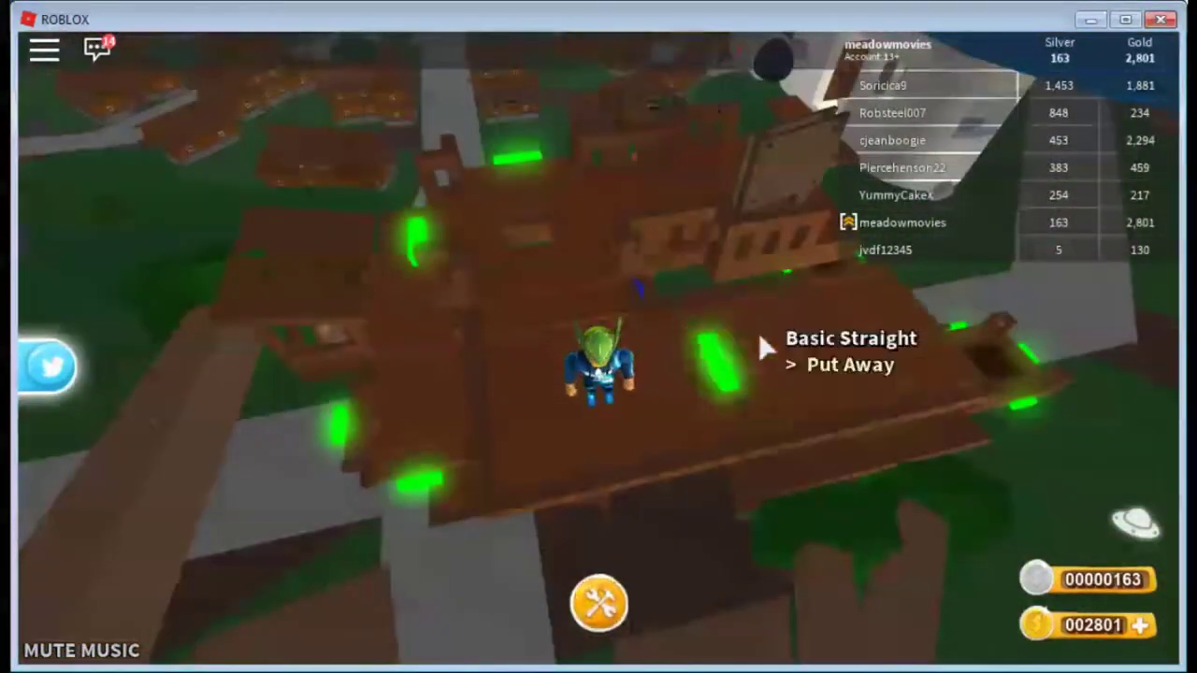
Step: Place two more Basic Straight walkway pieces to extend the deck
{"action": "left_click", "coordinate": [759, 337]}
{"action": "scroll", "coordinate": [759, 337], "scroll_direction": "up", "scroll_amount": 5}
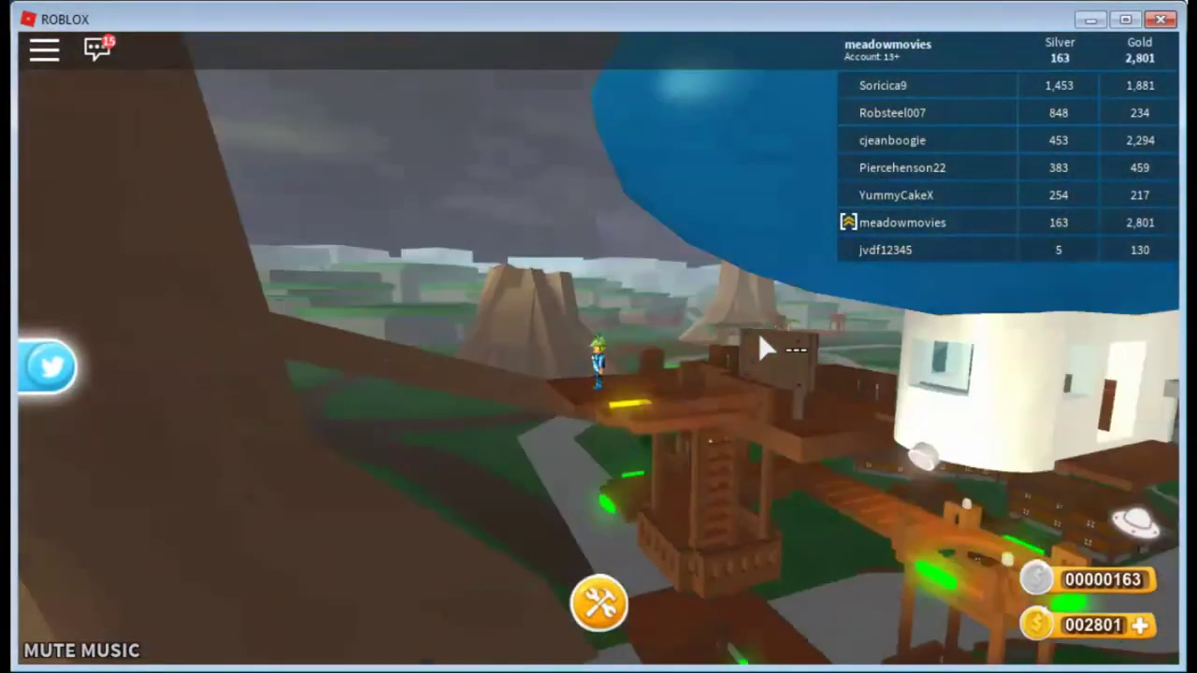
{"action": "scroll", "coordinate": [835, 427], "scroll_direction": "down", "scroll_amount": 5}
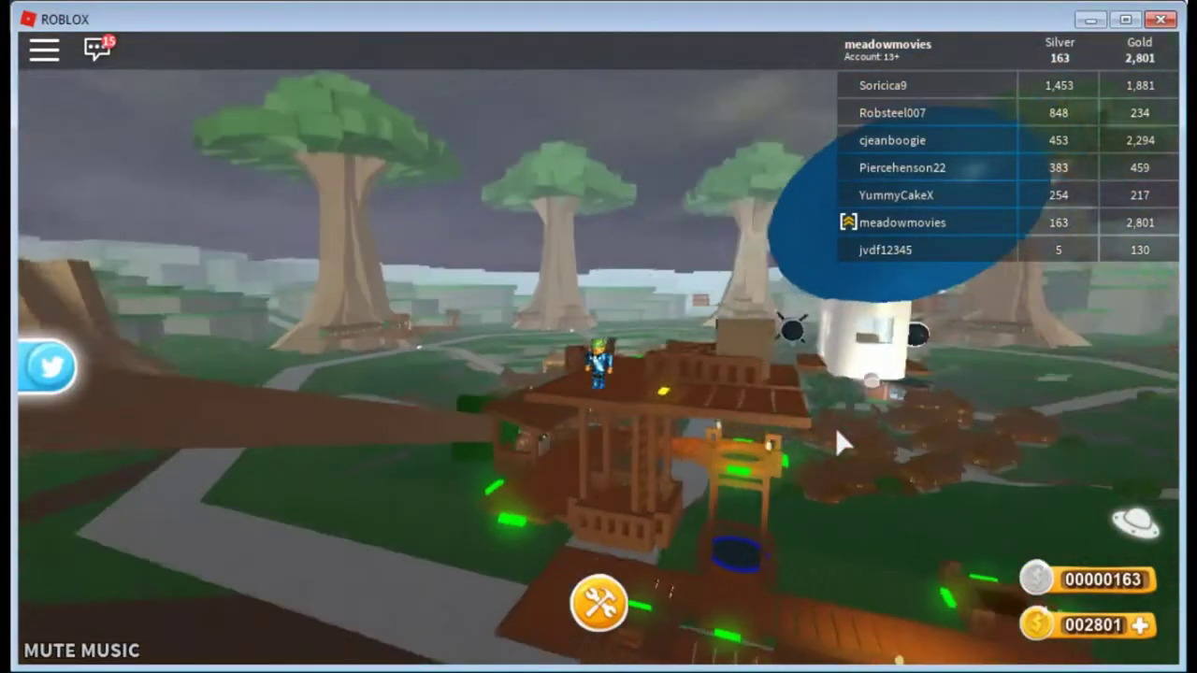
{"action": "left_click_drag", "start_coordinate": [835, 426], "coordinate": [840, 430]}
{"action": "left_click_drag", "start_coordinate": [643, 100], "coordinate": [643, 100]}
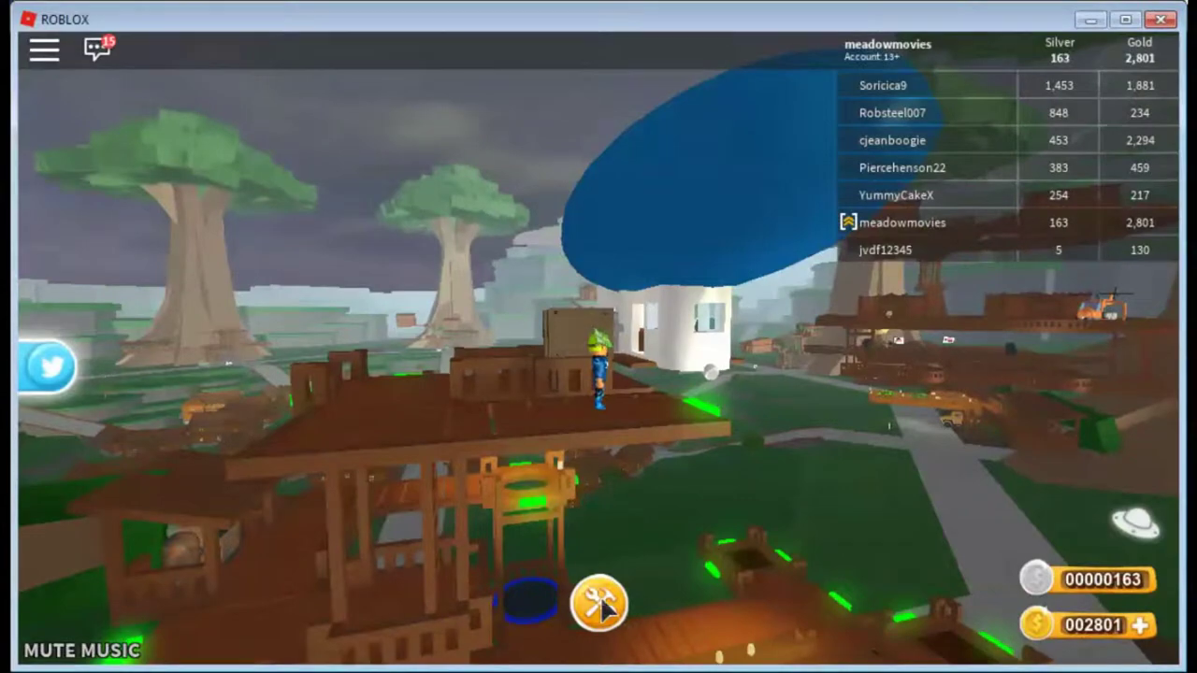
{"action": "left_click", "coordinate": [598, 603]}
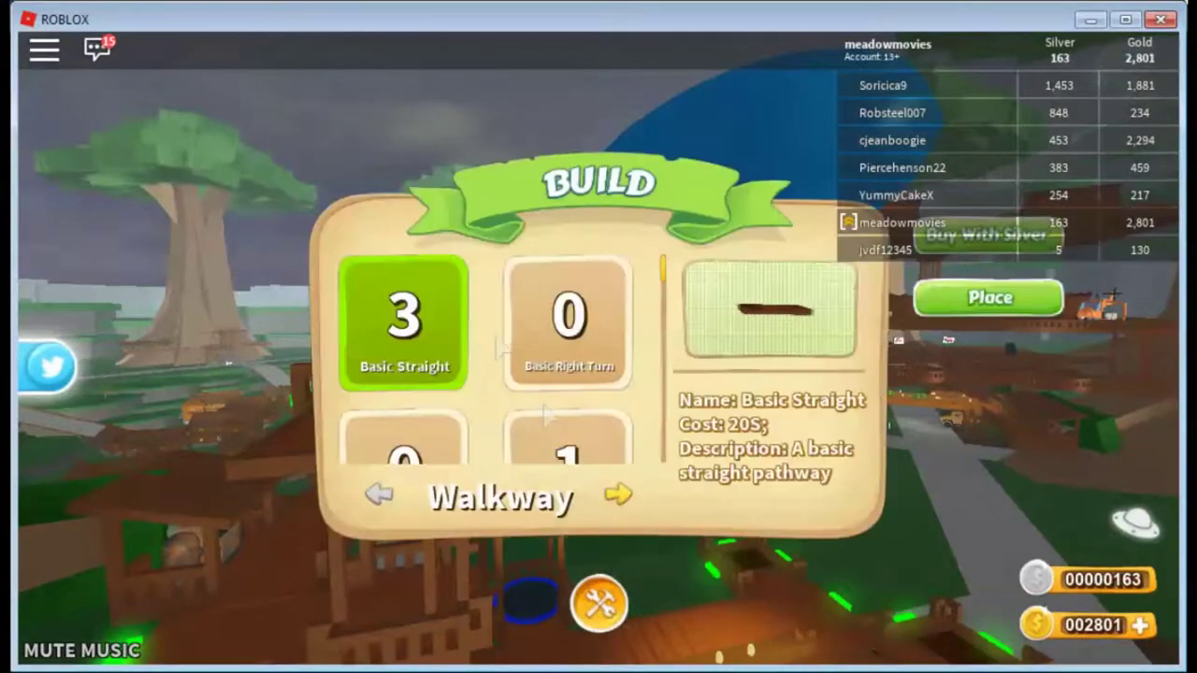
{"action": "left_click", "coordinate": [982, 298]}
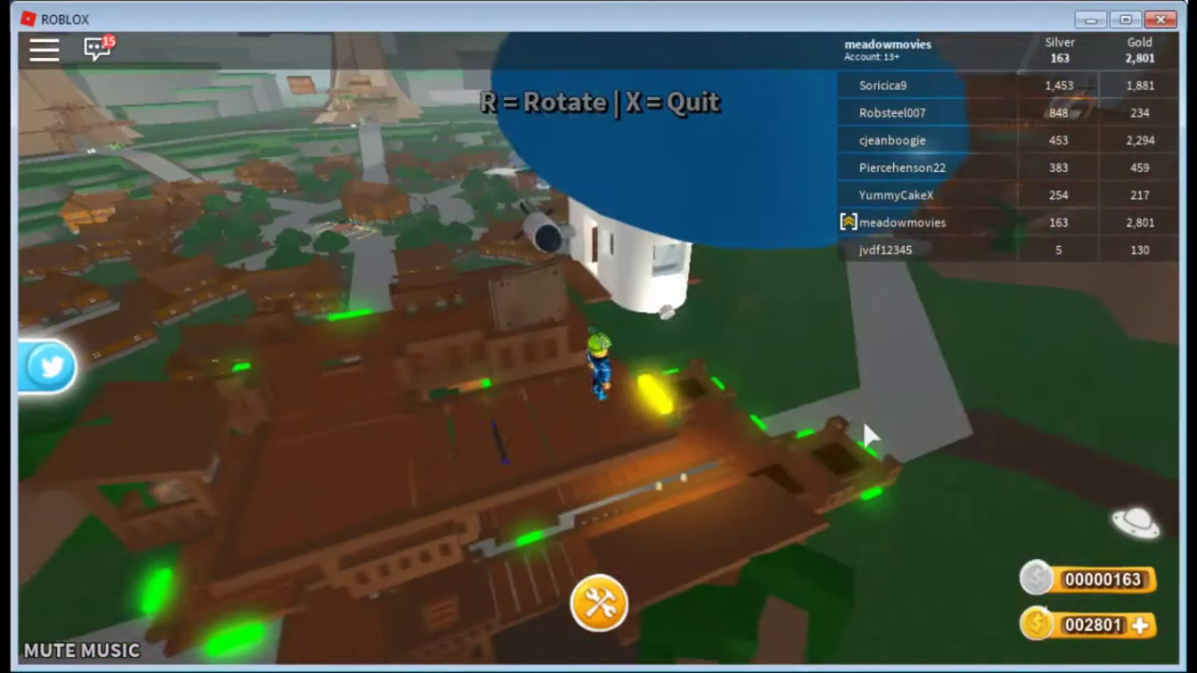
{"action": "key", "text": "x"}
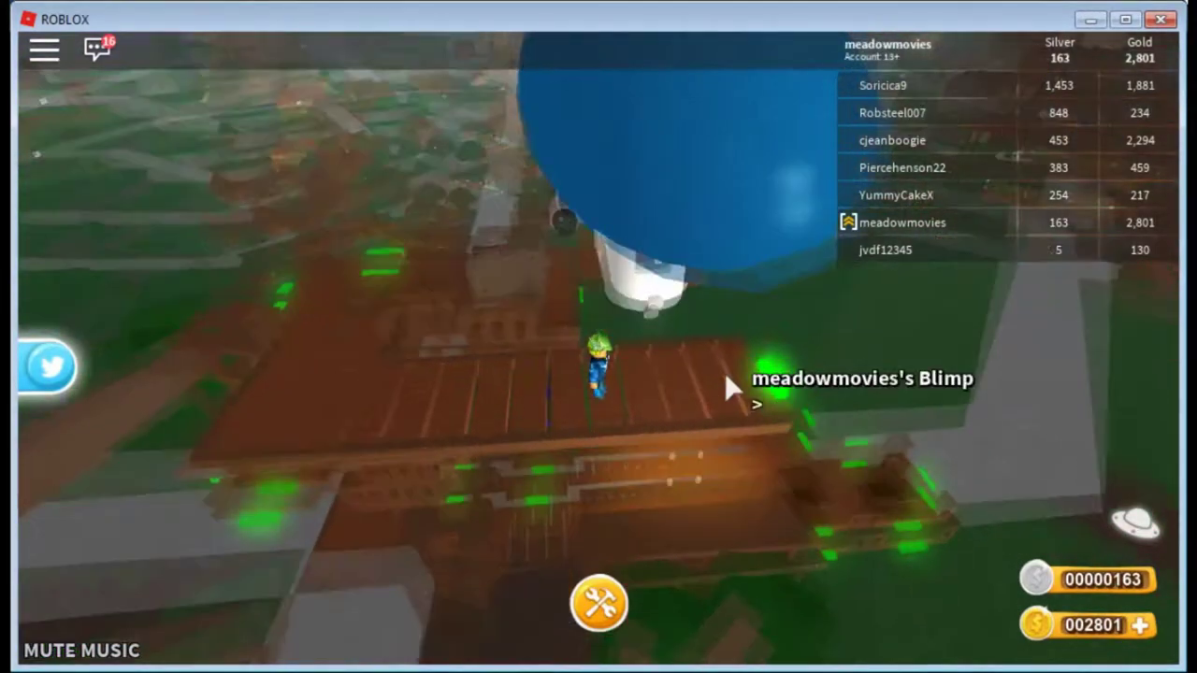
{"action": "left_click_drag", "start_coordinate": [757, 356], "coordinate": [728, 340]}
{"action": "left_click", "coordinate": [599, 603]}
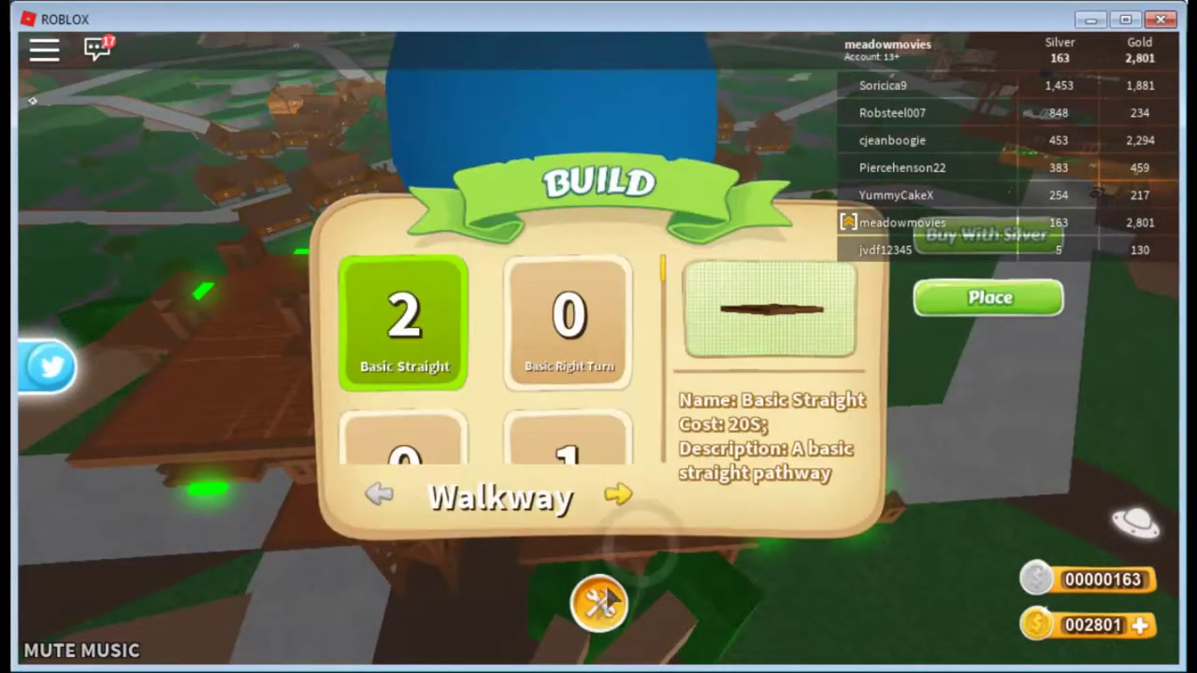
{"action": "left_click", "coordinate": [1031, 311]}
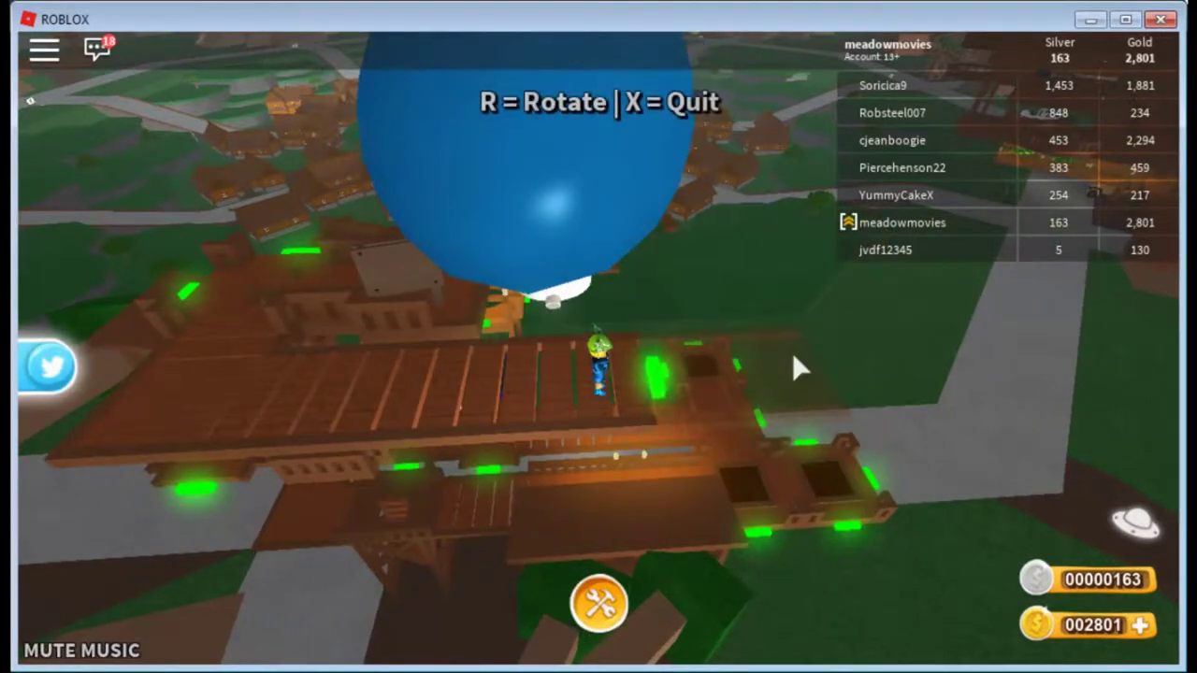
{"action": "key", "text": "x"}
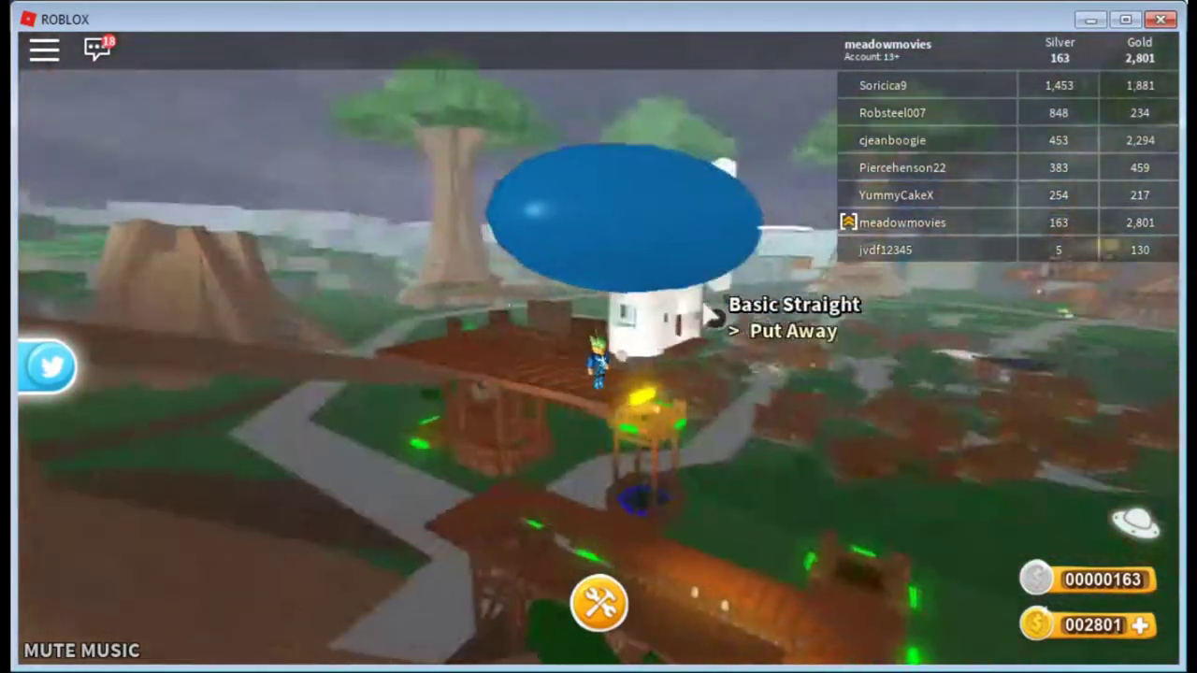
{"action": "scroll", "coordinate": [703, 301], "scroll_direction": "down", "scroll_amount": 5}
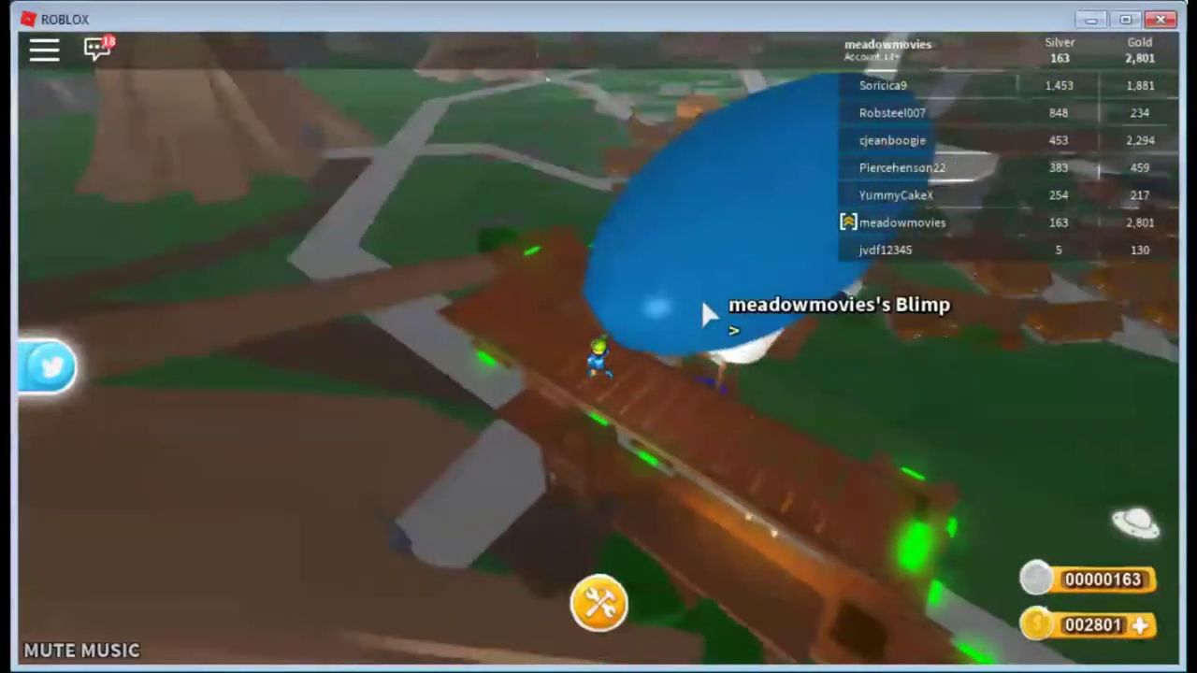
{"action": "scroll", "coordinate": [707, 314], "scroll_direction": "up", "scroll_amount": 5}
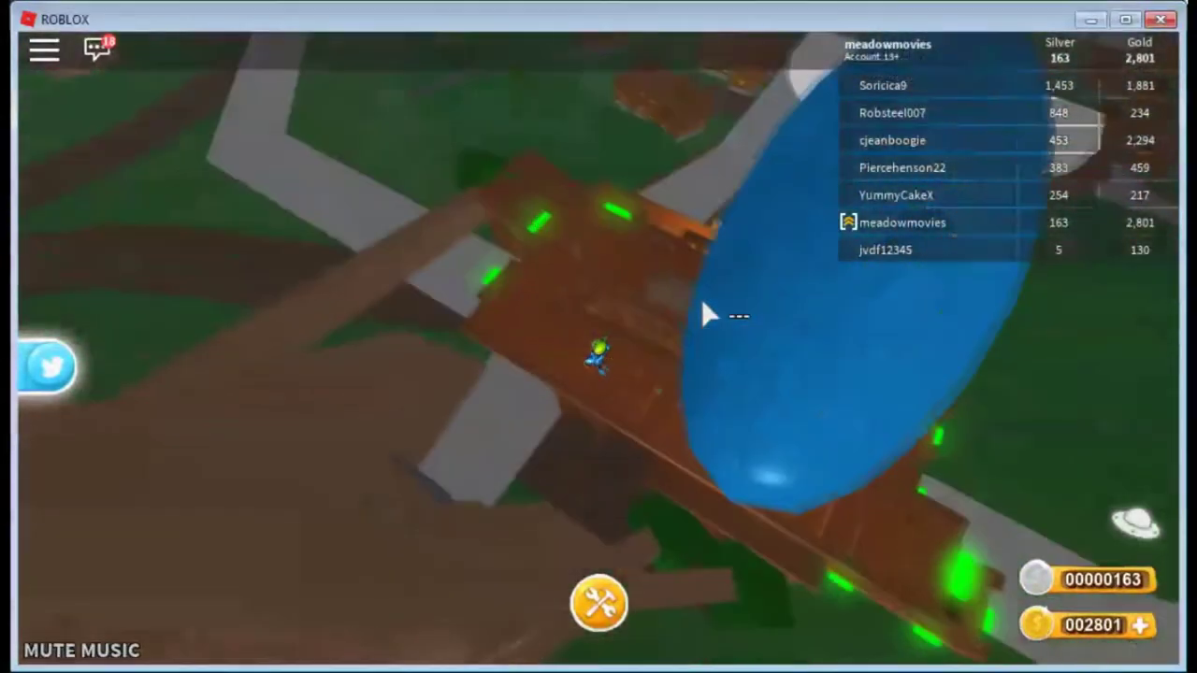
{"action": "scroll", "coordinate": [703, 301], "scroll_direction": "up", "scroll_amount": 3}
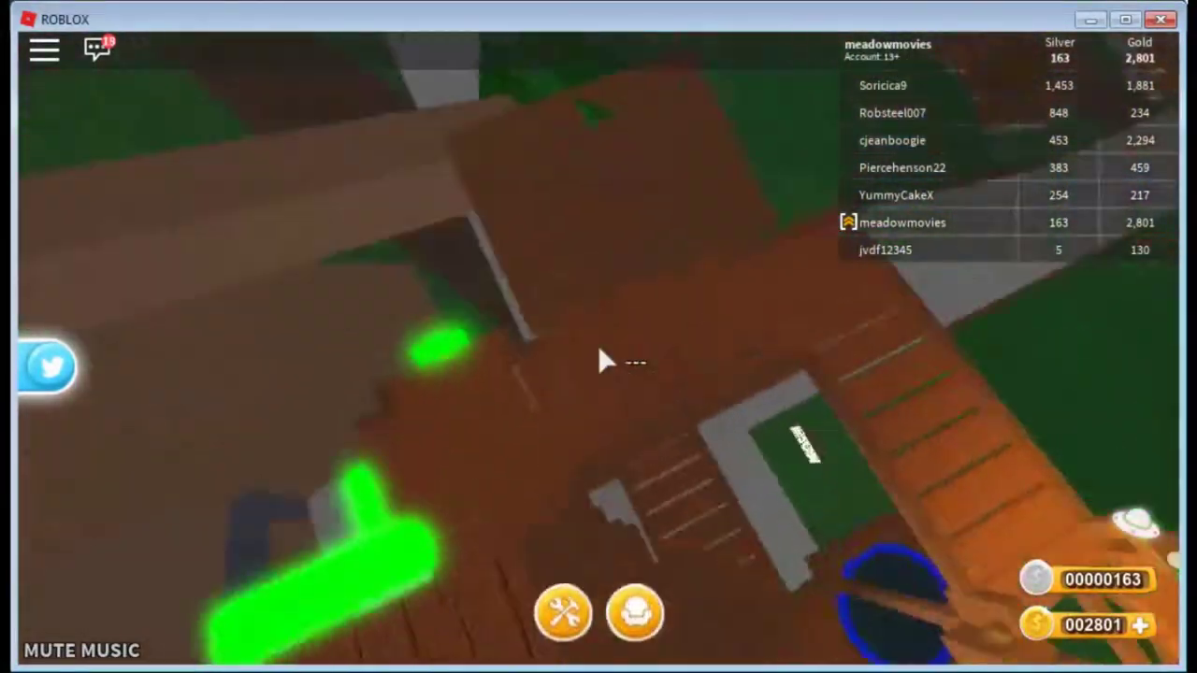
{"action": "scroll", "coordinate": [599, 355], "scroll_direction": "up", "scroll_amount": 3}
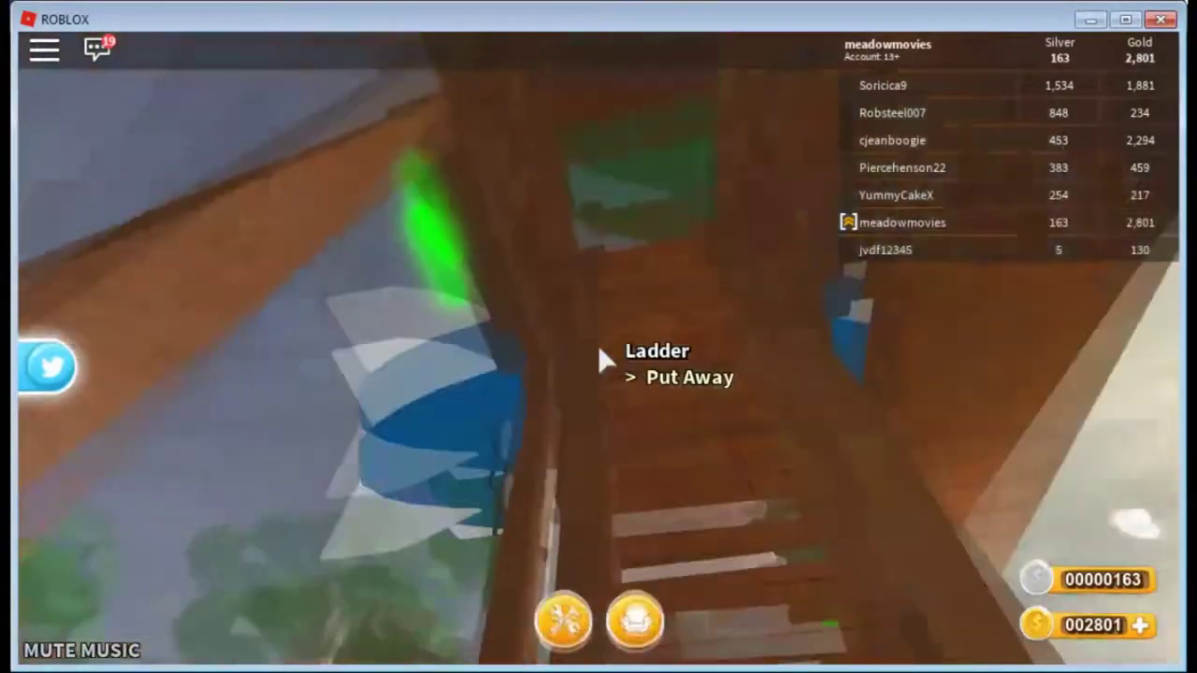
{"action": "scroll", "coordinate": [599, 358], "scroll_direction": "up", "scroll_amount": 3}
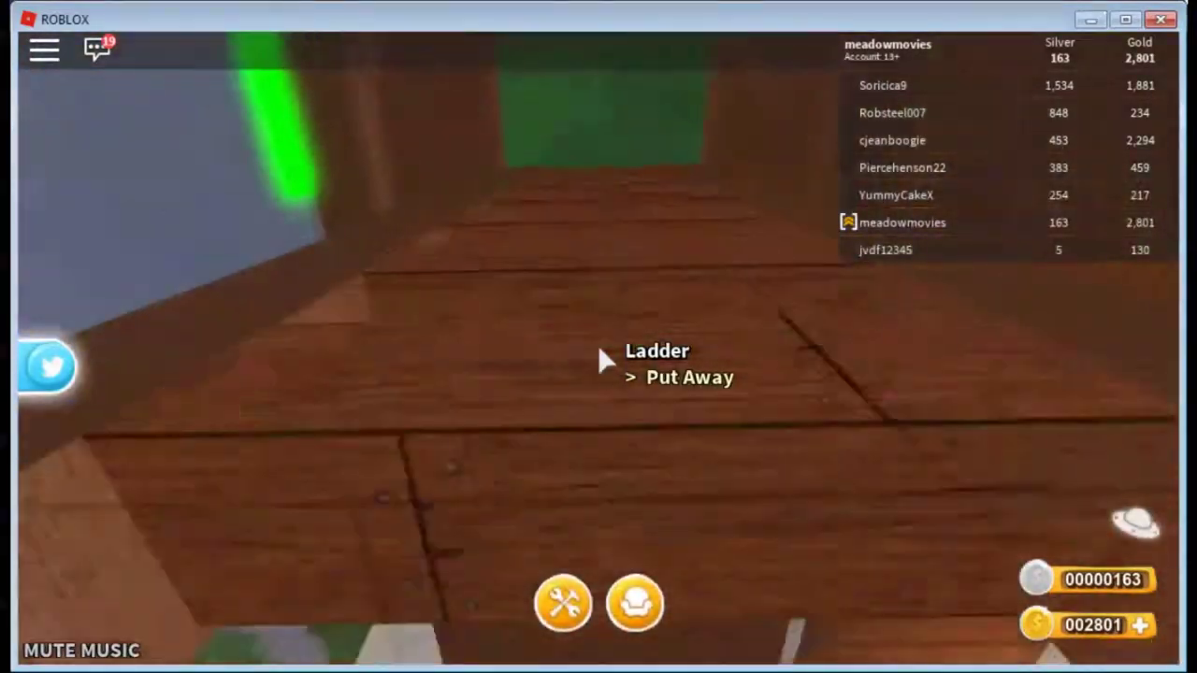
{"action": "scroll", "coordinate": [603, 360], "scroll_direction": "down", "scroll_amount": 5}
{"action": "scroll", "coordinate": [603, 360], "scroll_direction": "down", "scroll_amount": 2}
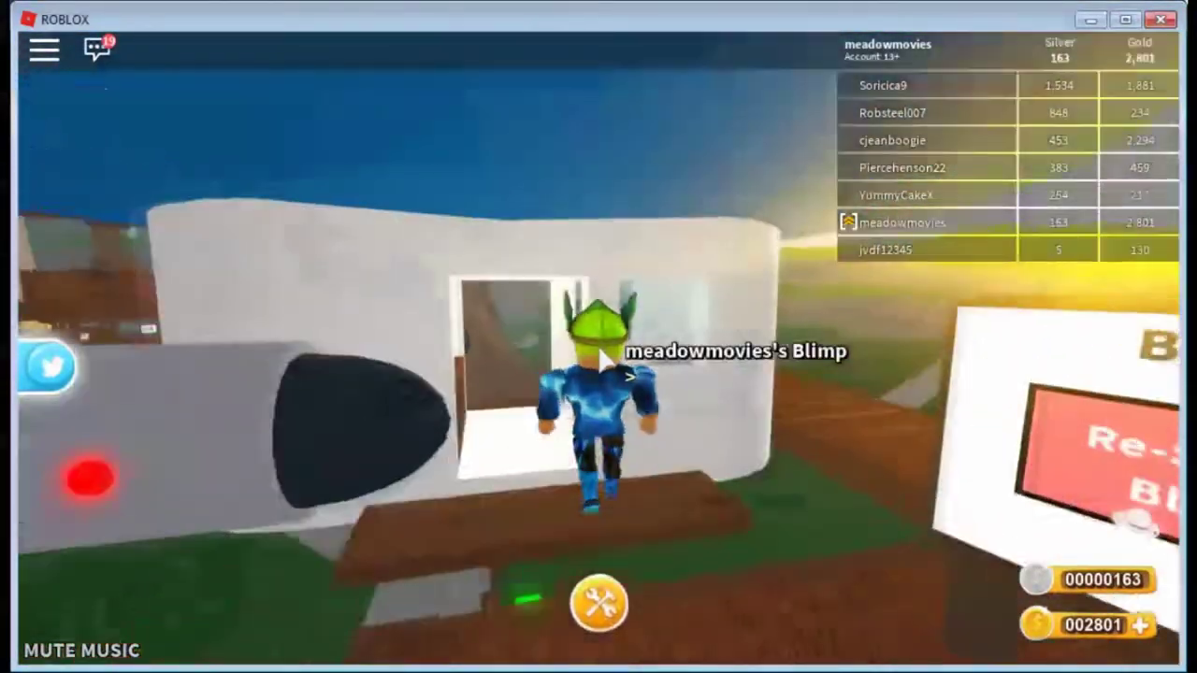
Step: Board the blimp and fly it forward over the village
{"action": "key", "text": "w"}
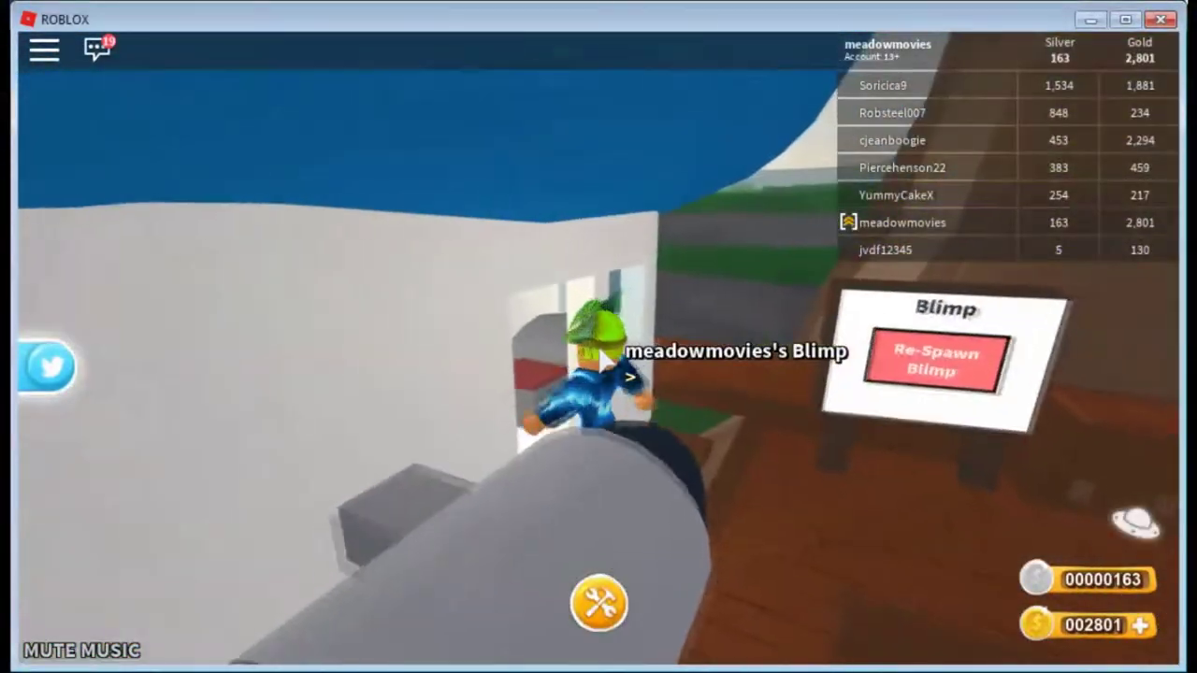
{"action": "key", "text": "w"}
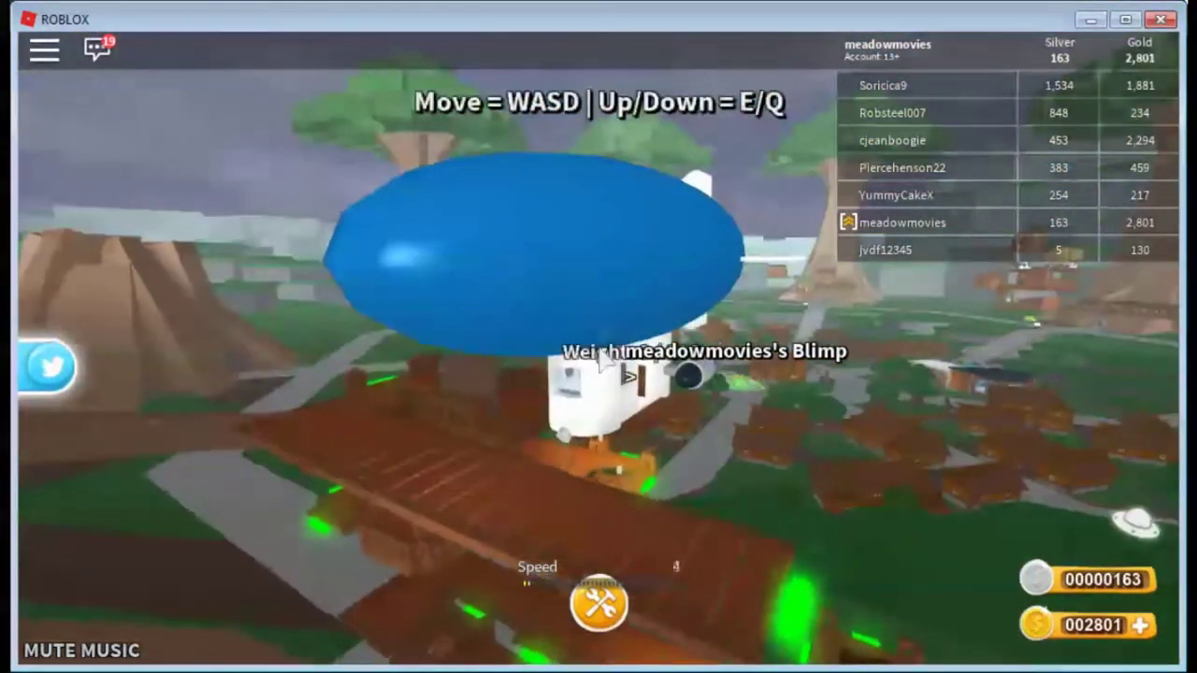
{"action": "key", "text": "w"}
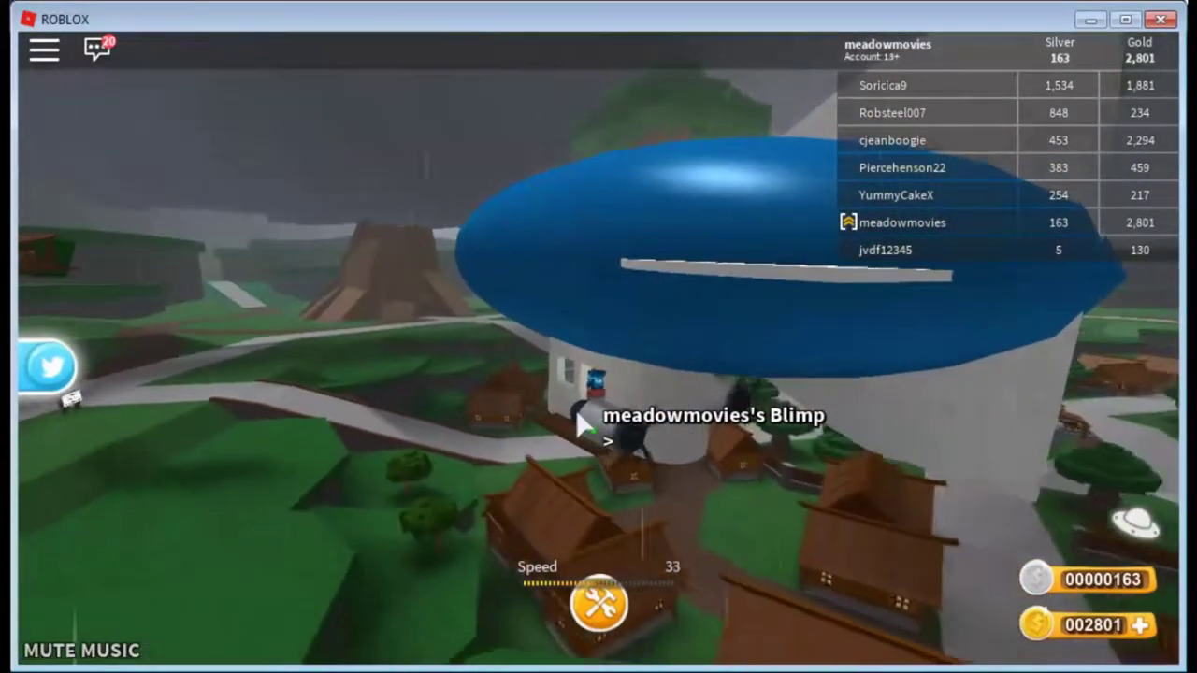
{"action": "key", "text": "a"}
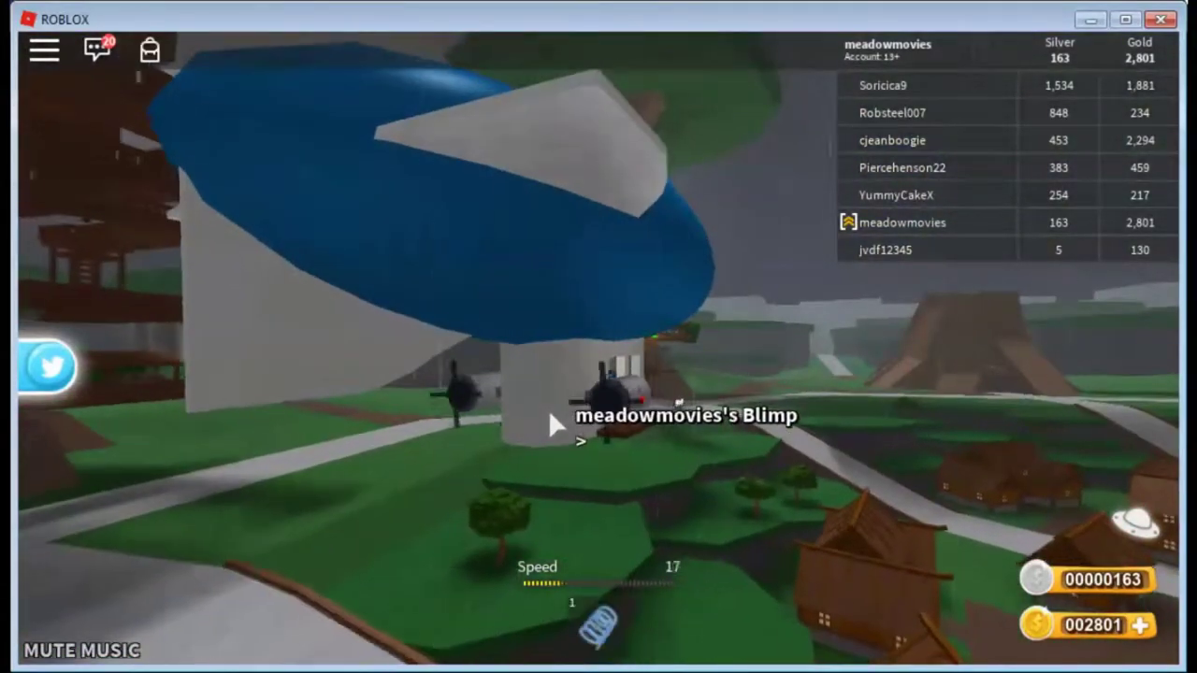
{"action": "key", "text": "s"}
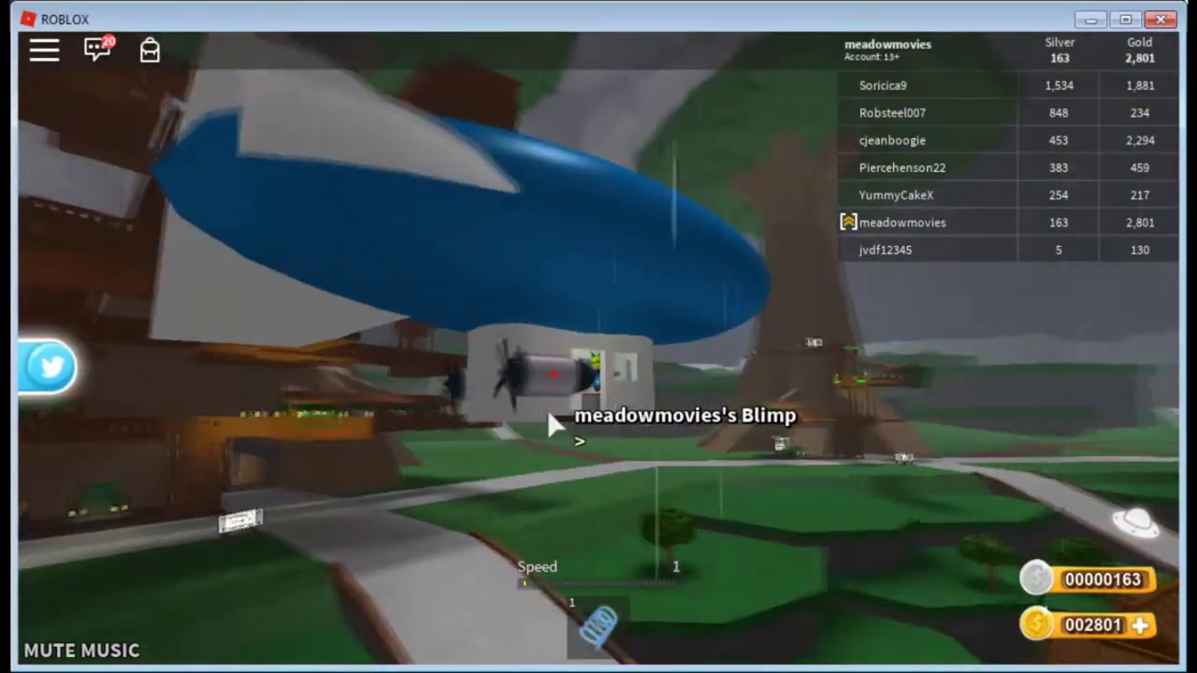
{"action": "key", "text": "w"}
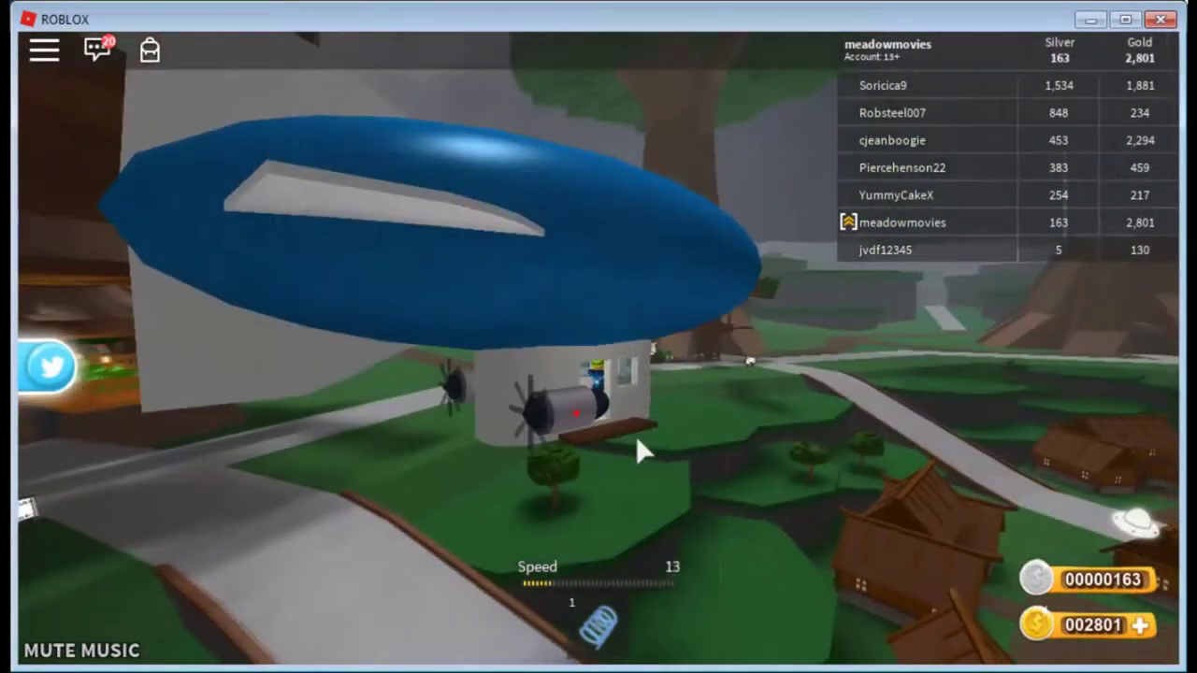
{"action": "key", "text": "w"}
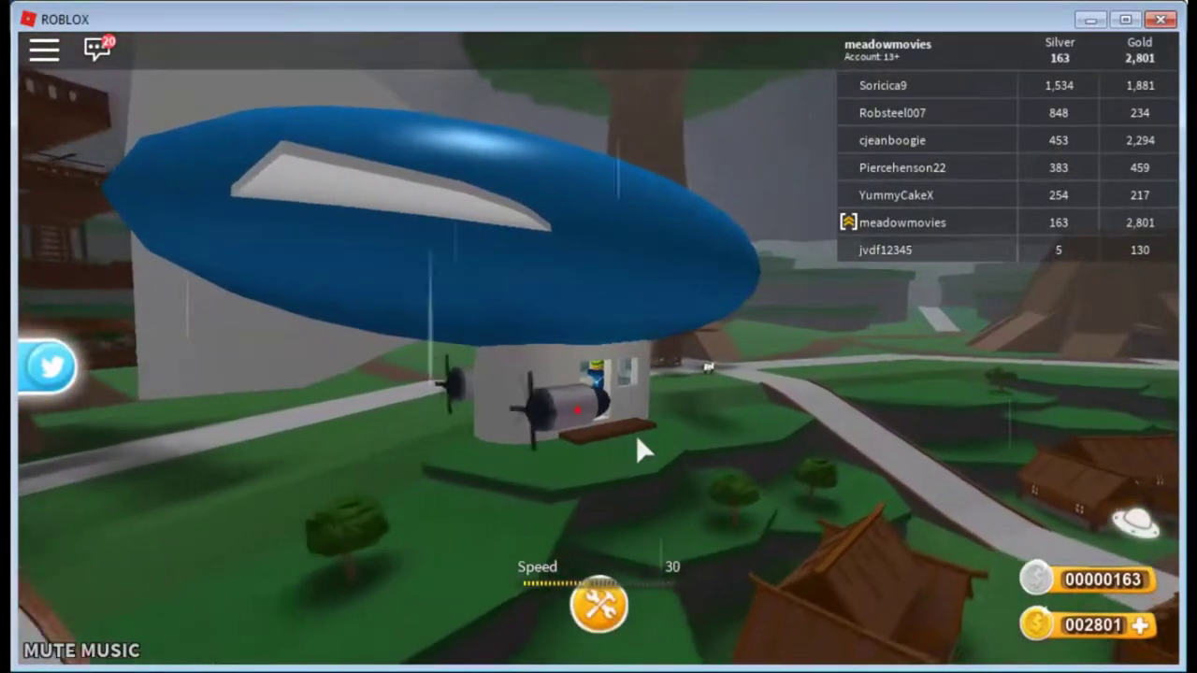
Step: Swing the blimp around, bring it down to a stop, and get out
{"action": "key", "text": "a"}
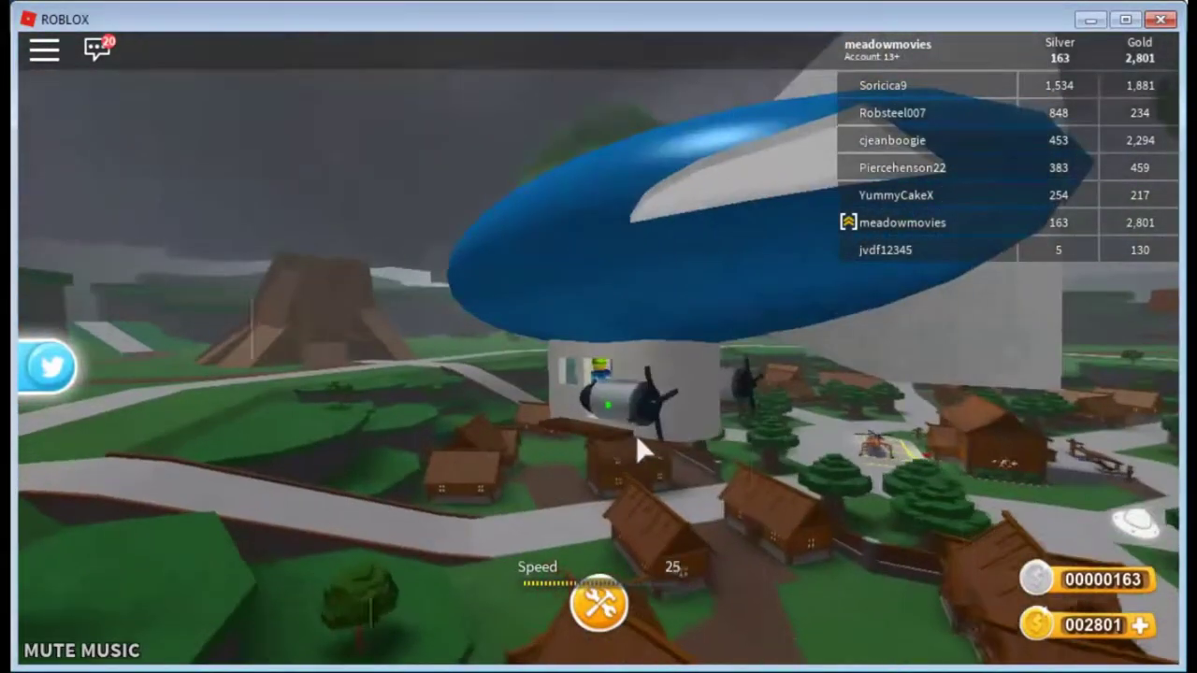
{"action": "key", "text": "w"}
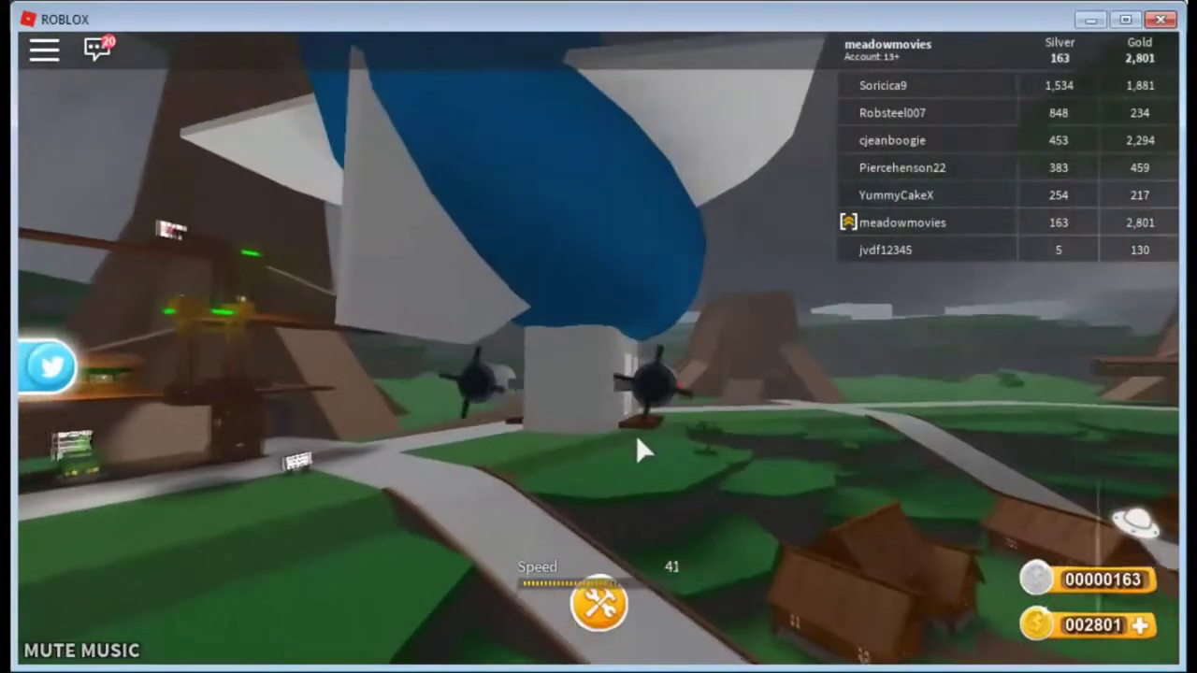
{"action": "key", "text": "a"}
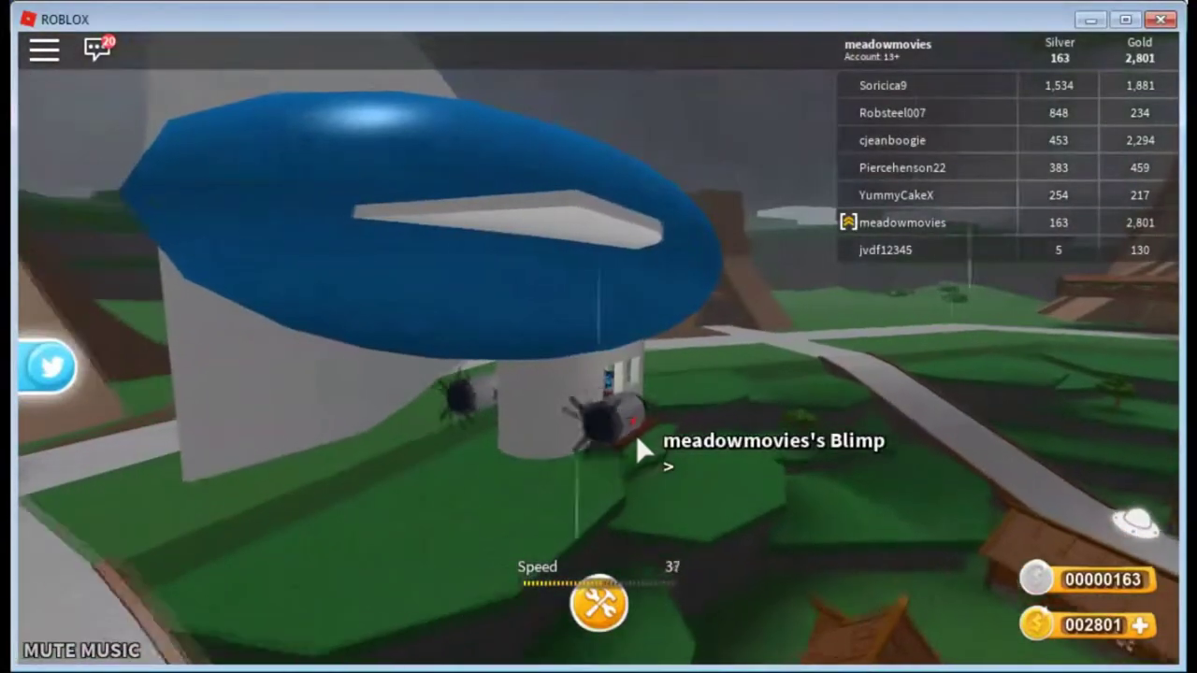
{"action": "key", "text": "d"}
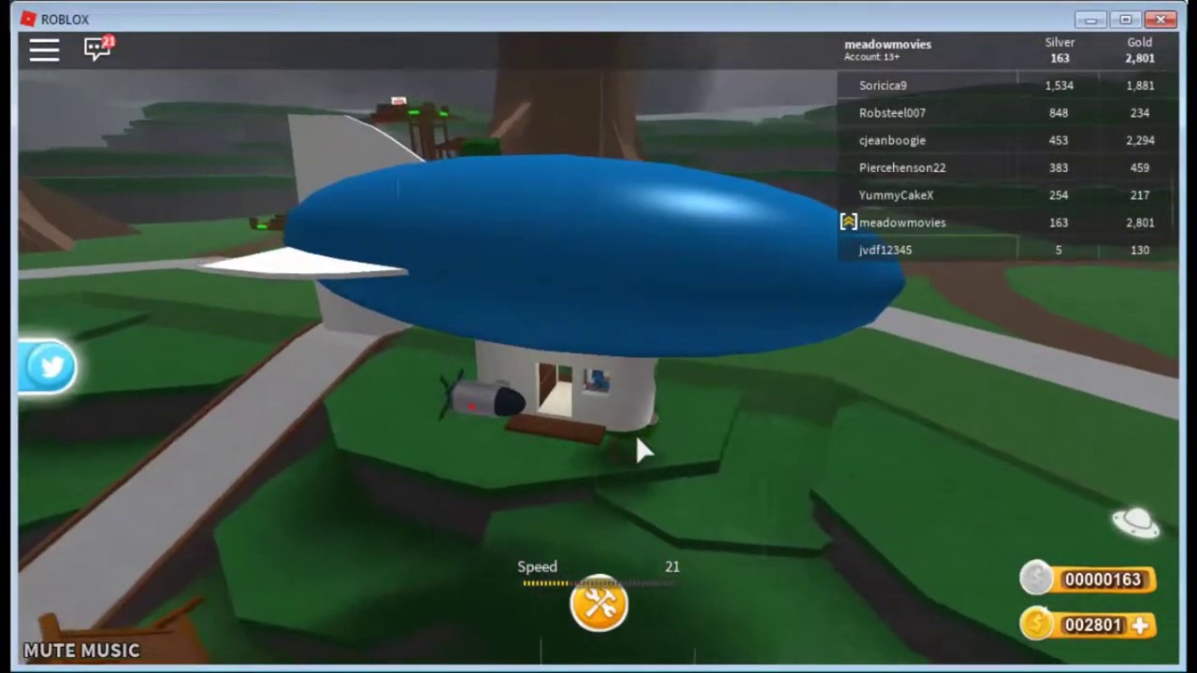
{"action": "key", "text": "s"}
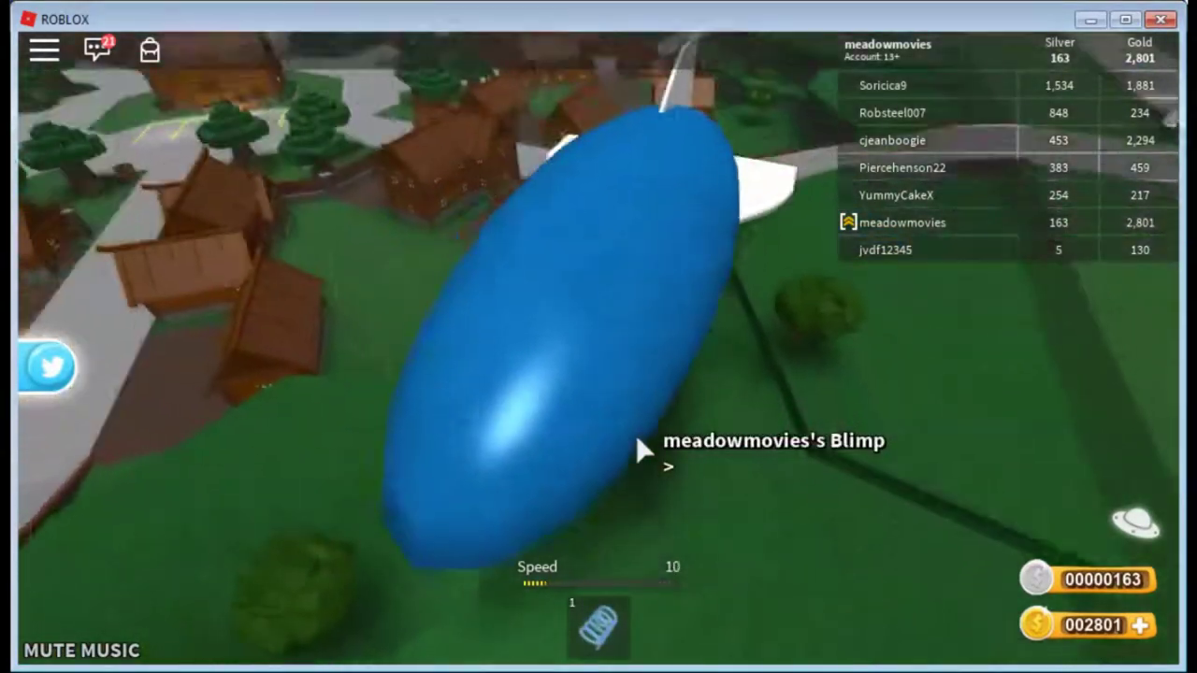
{"action": "key", "text": "s"}
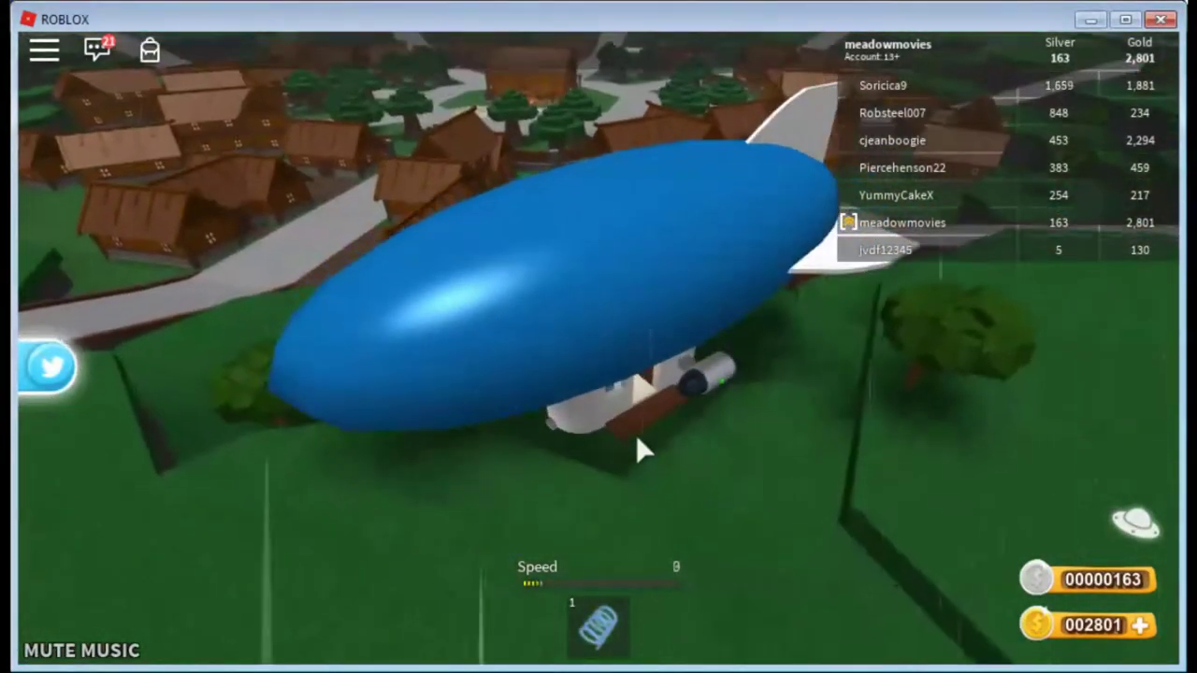
{"action": "key", "text": "space"}
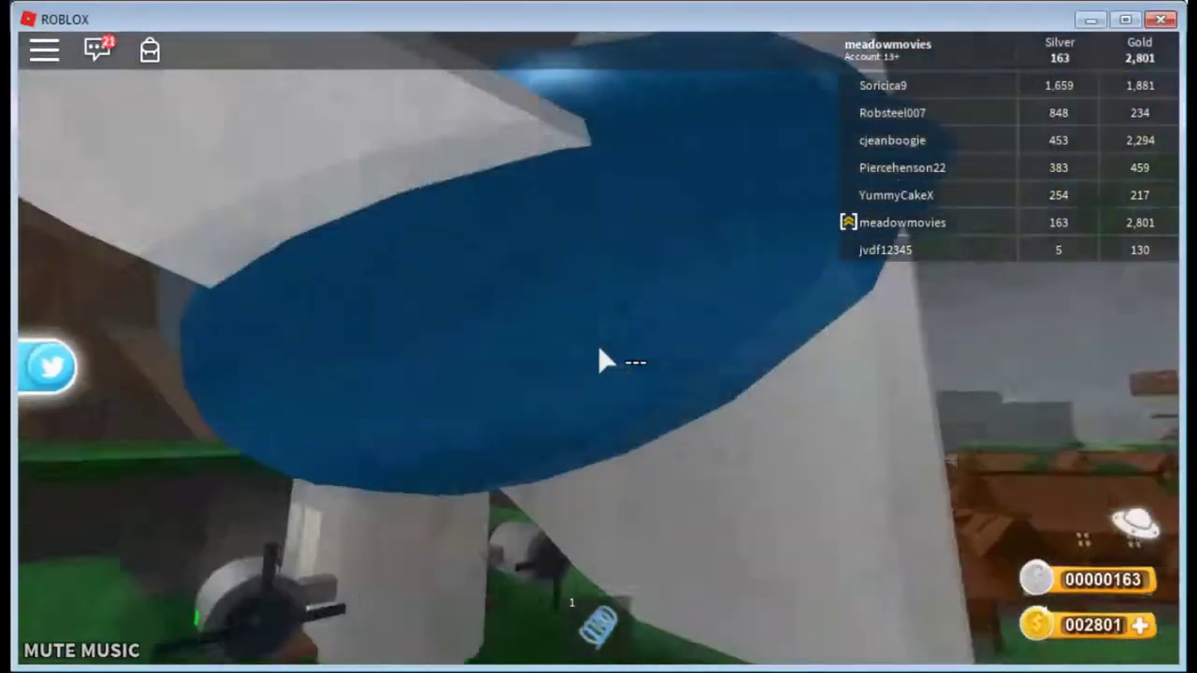
Step: Walk into the parked blimp's cabin toward the bathtub, then back outside
{"action": "key", "text": "w"}
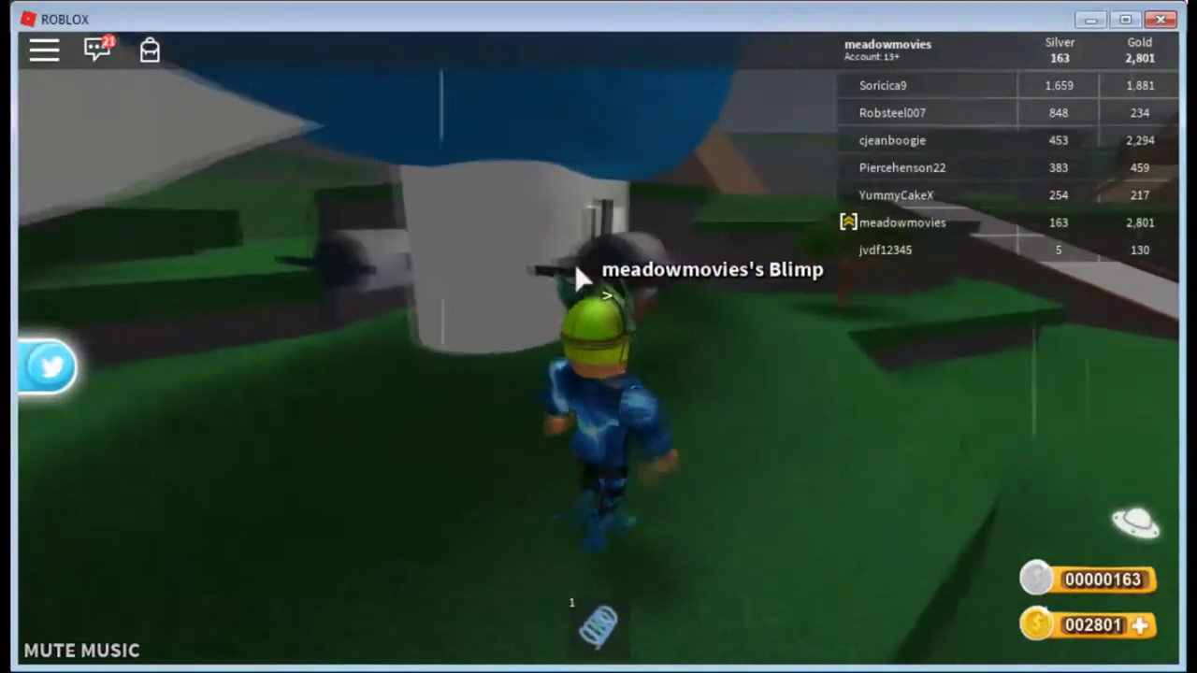
{"action": "scroll", "coordinate": [598, 272], "scroll_direction": "up", "scroll_amount": 5}
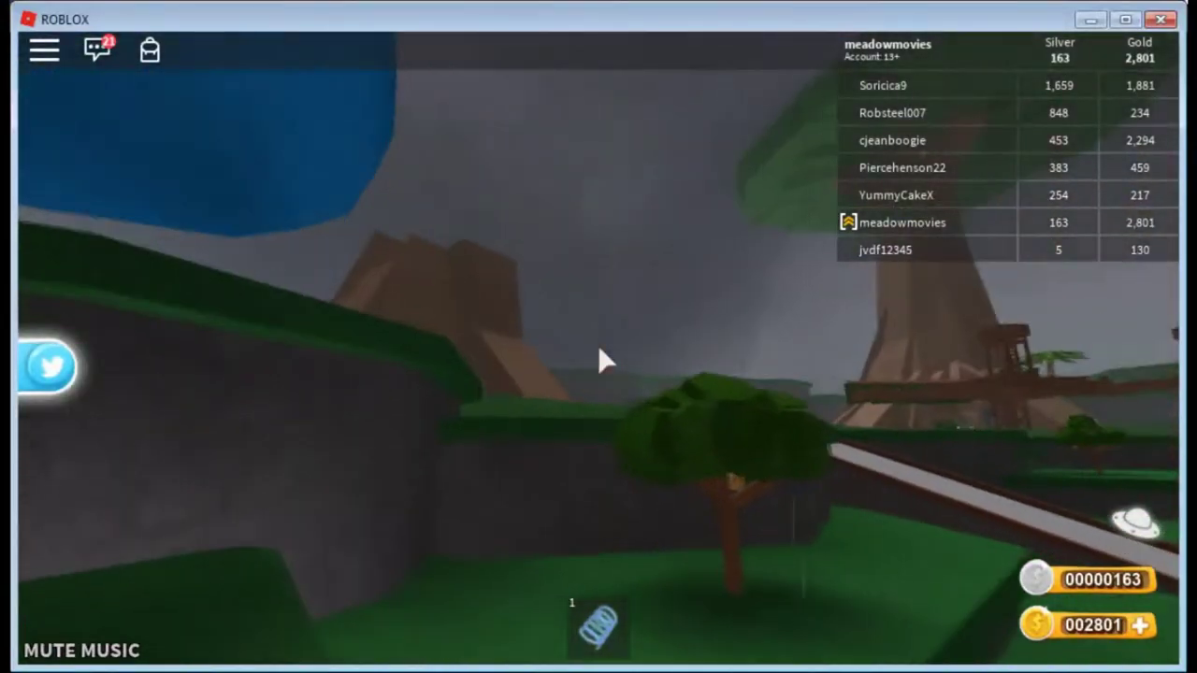
{"action": "key", "text": "w"}
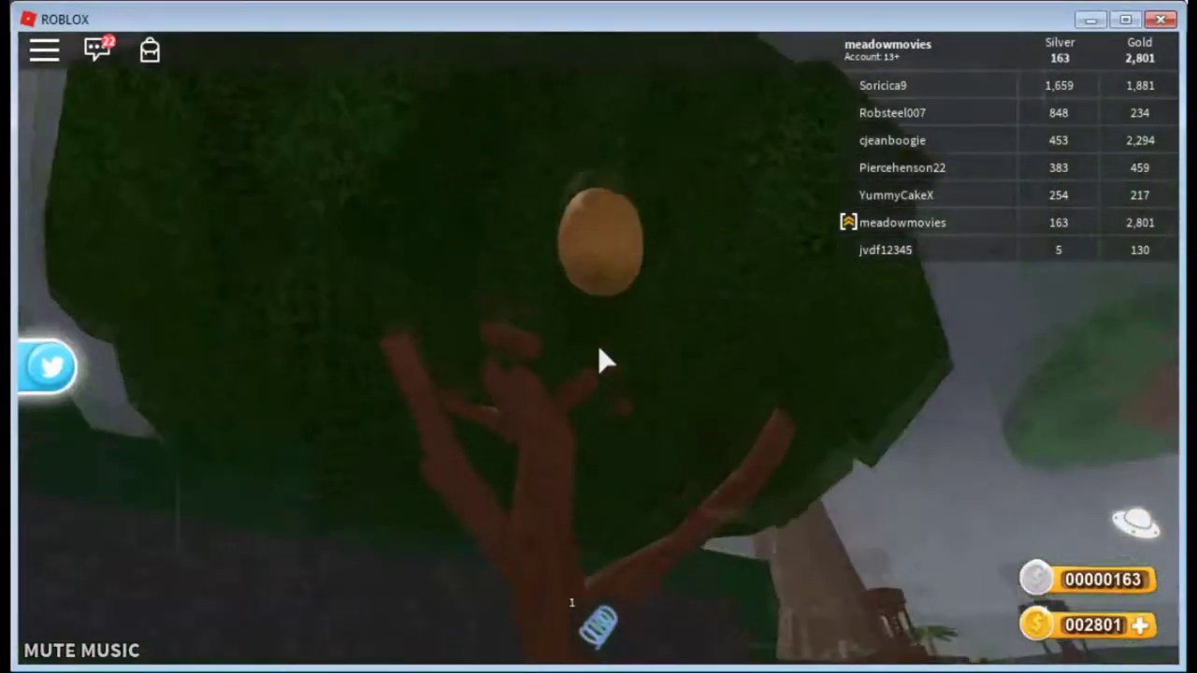
{"action": "scroll", "coordinate": [603, 362], "scroll_direction": "down", "scroll_amount": 5}
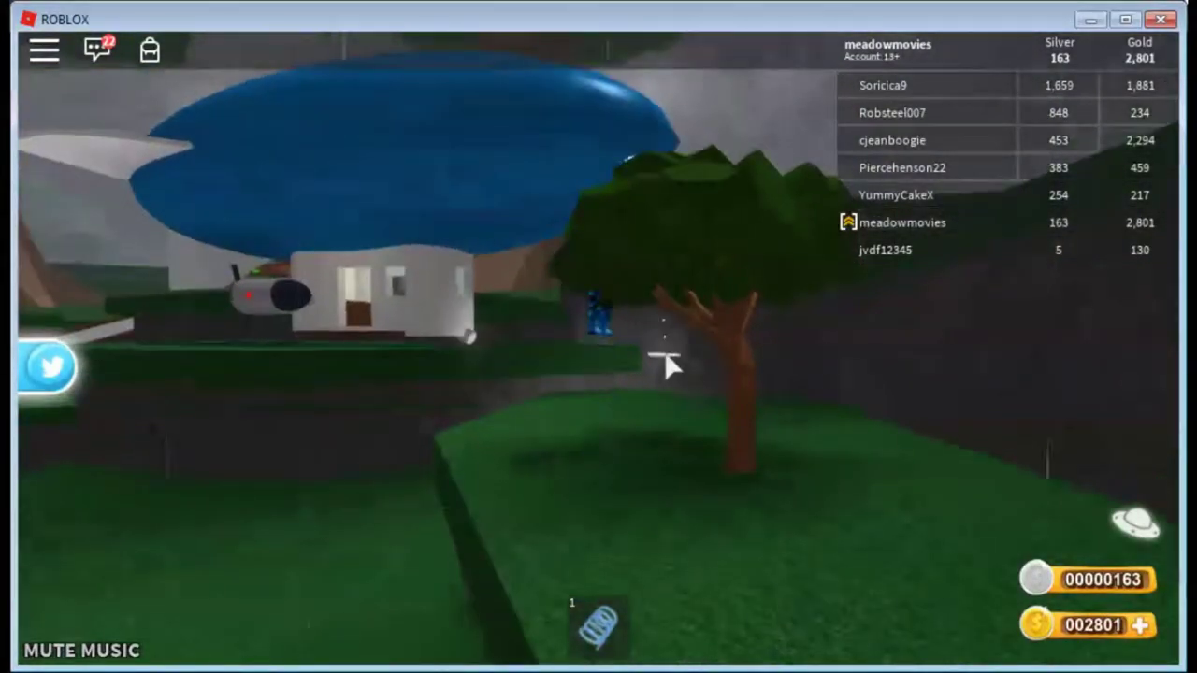
{"action": "key", "text": "a"}
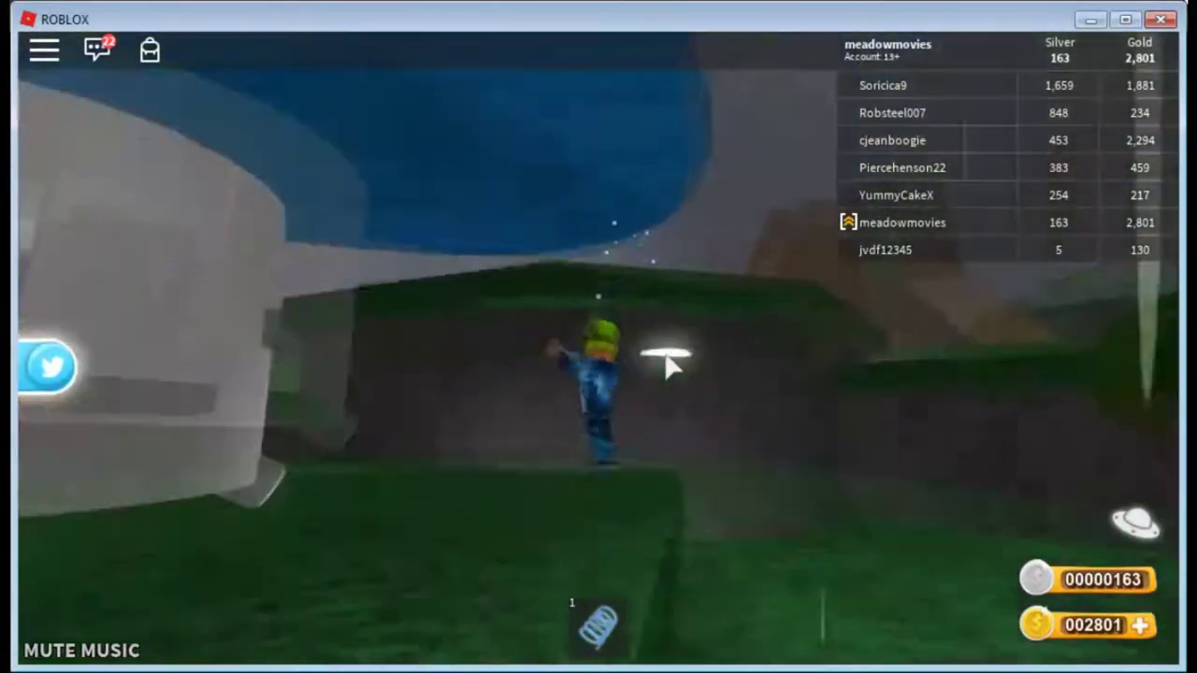
{"action": "scroll", "coordinate": [665, 364], "scroll_direction": "up", "scroll_amount": 5}
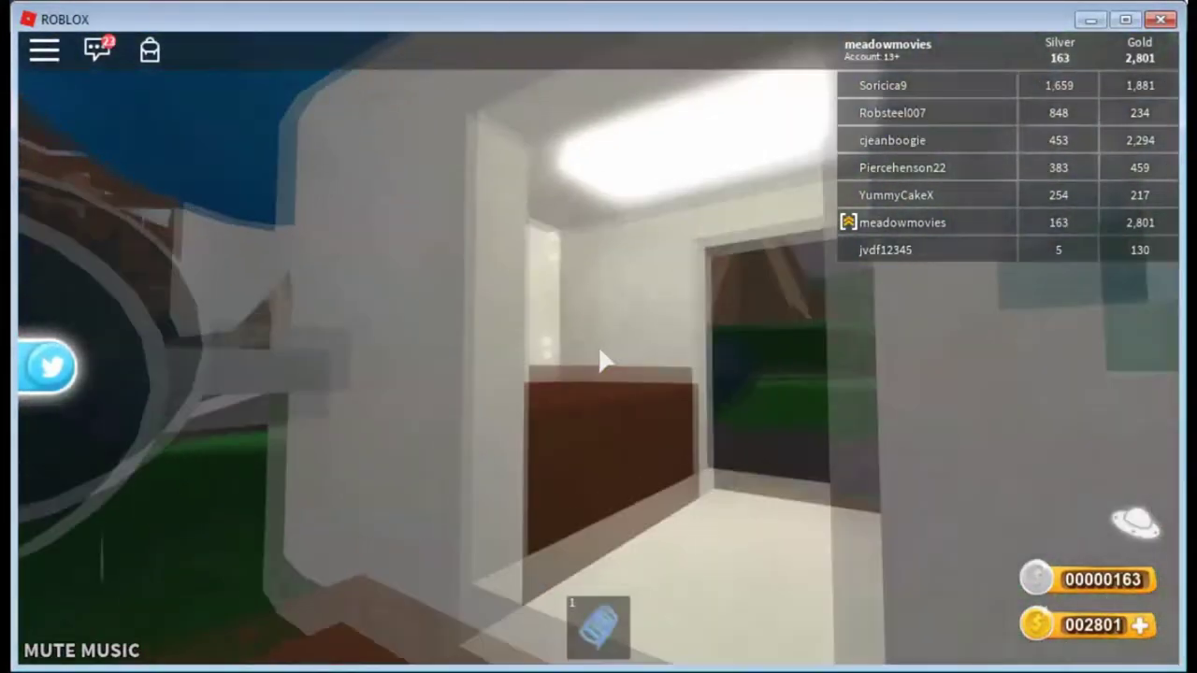
{"action": "key", "text": "w"}
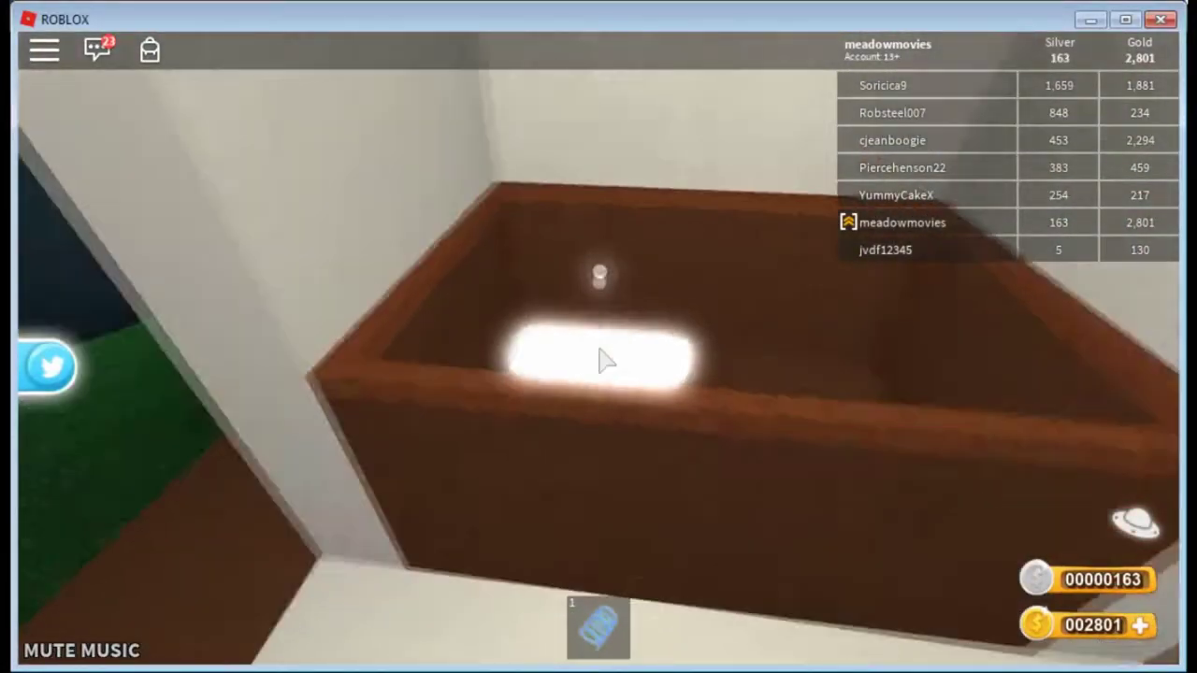
{"action": "scroll", "coordinate": [603, 362], "scroll_direction": "down", "scroll_amount": 3}
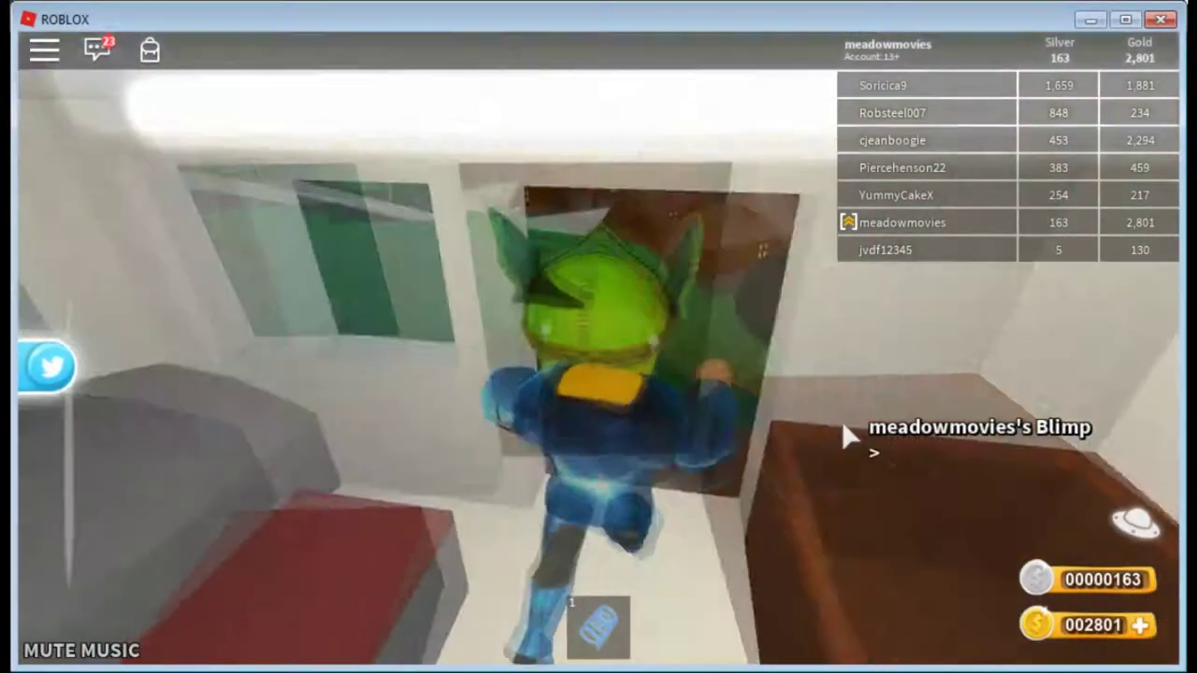
{"action": "left_click", "coordinate": [854, 427]}
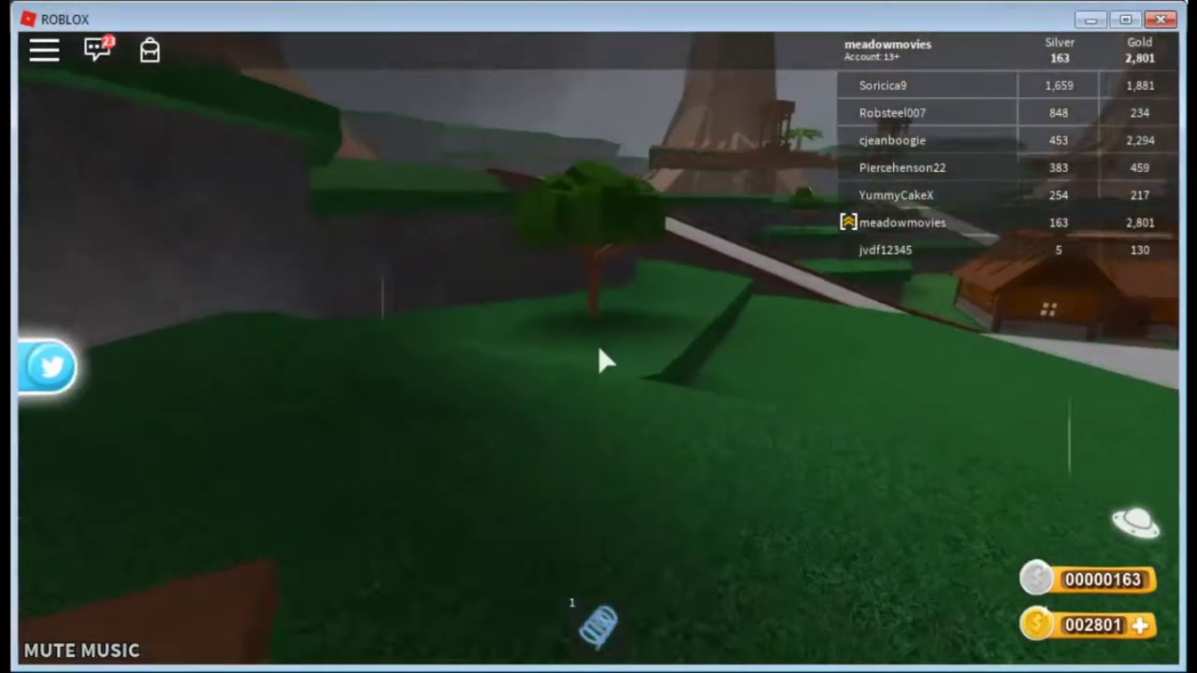
Step: Equip the gravity coil and leap high above the village
{"action": "key", "text": "Left"}
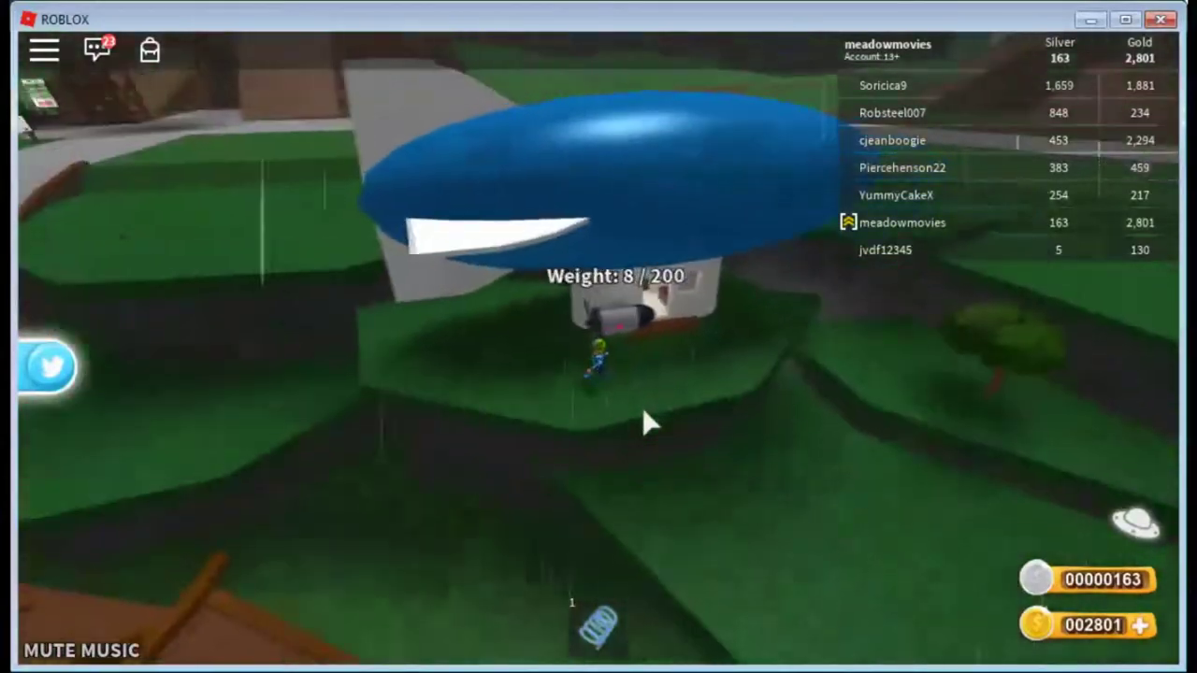
{"action": "key", "text": "1"}
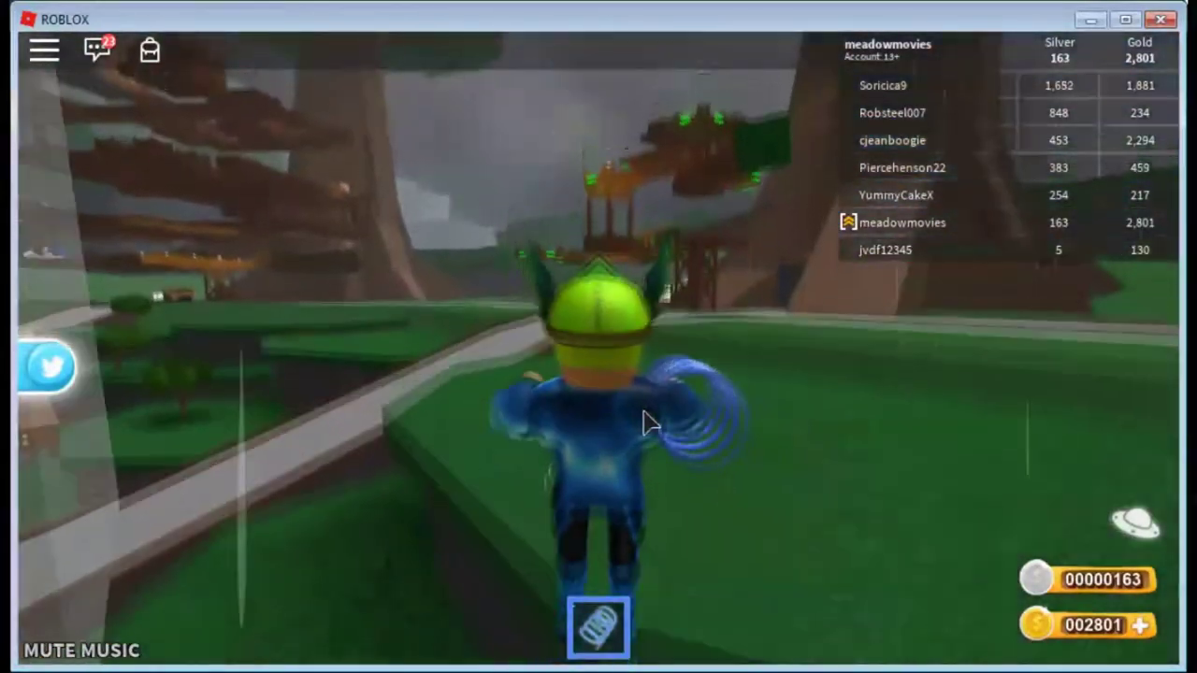
{"action": "key", "text": "space"}
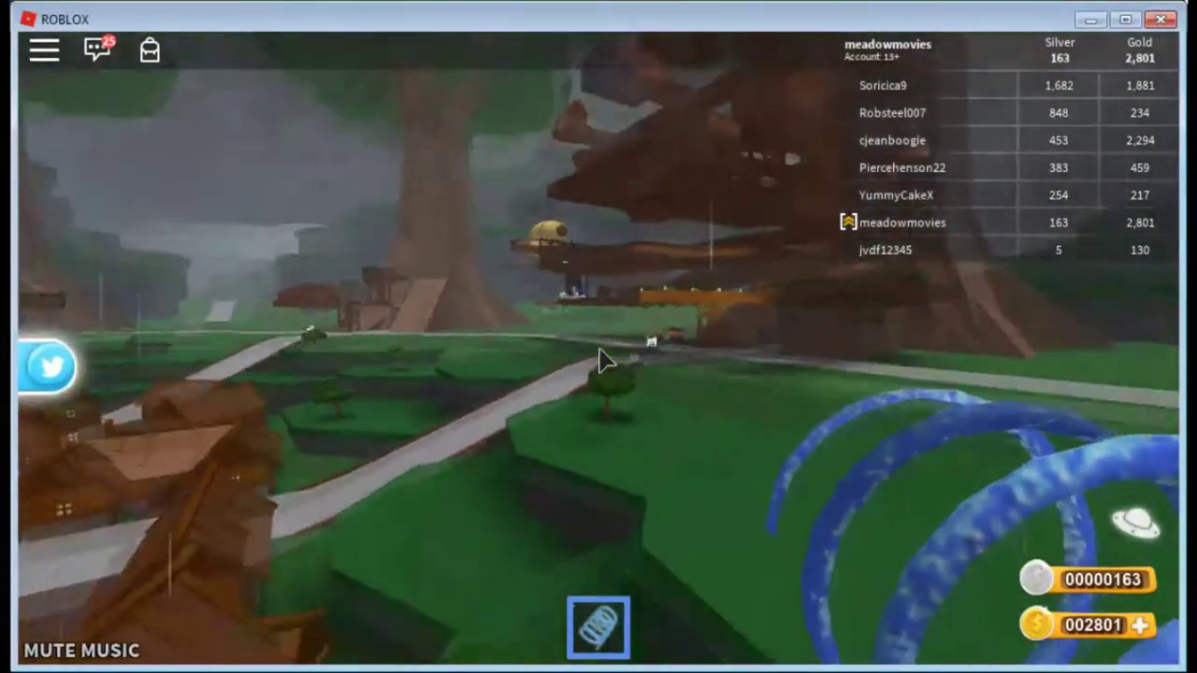
Step: Pick a kiwi from the tree and jump over the hedge to the blue blimp
{"action": "key", "text": "1"}
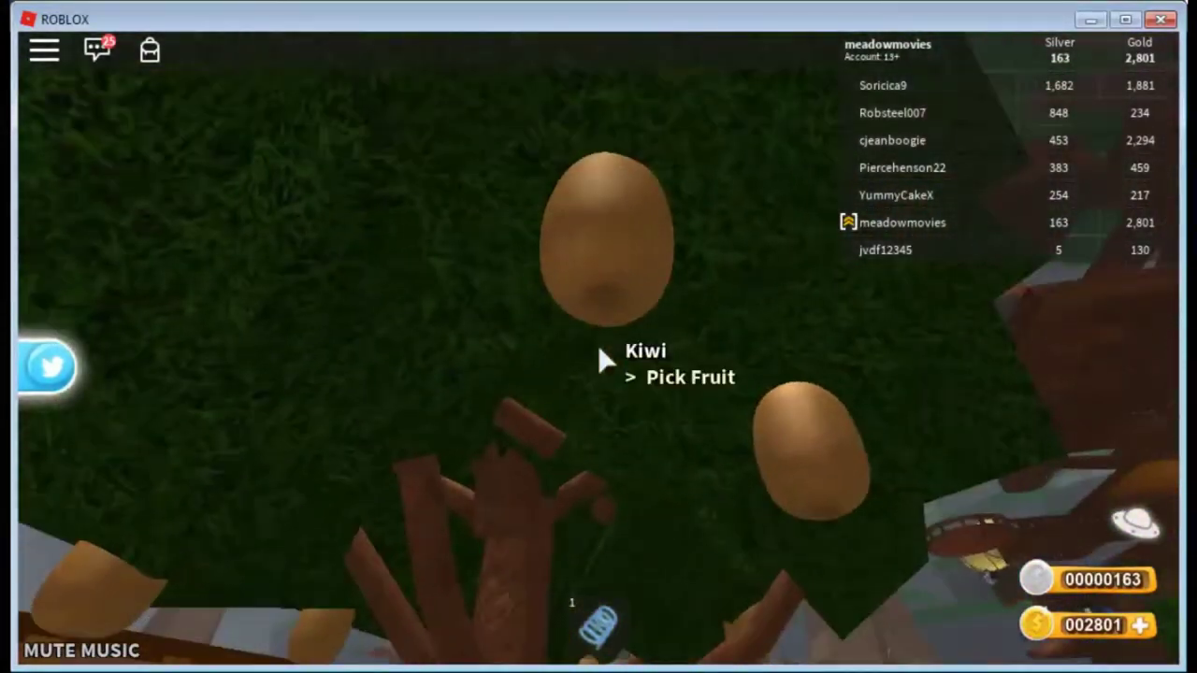
{"action": "left_click", "coordinate": [603, 360]}
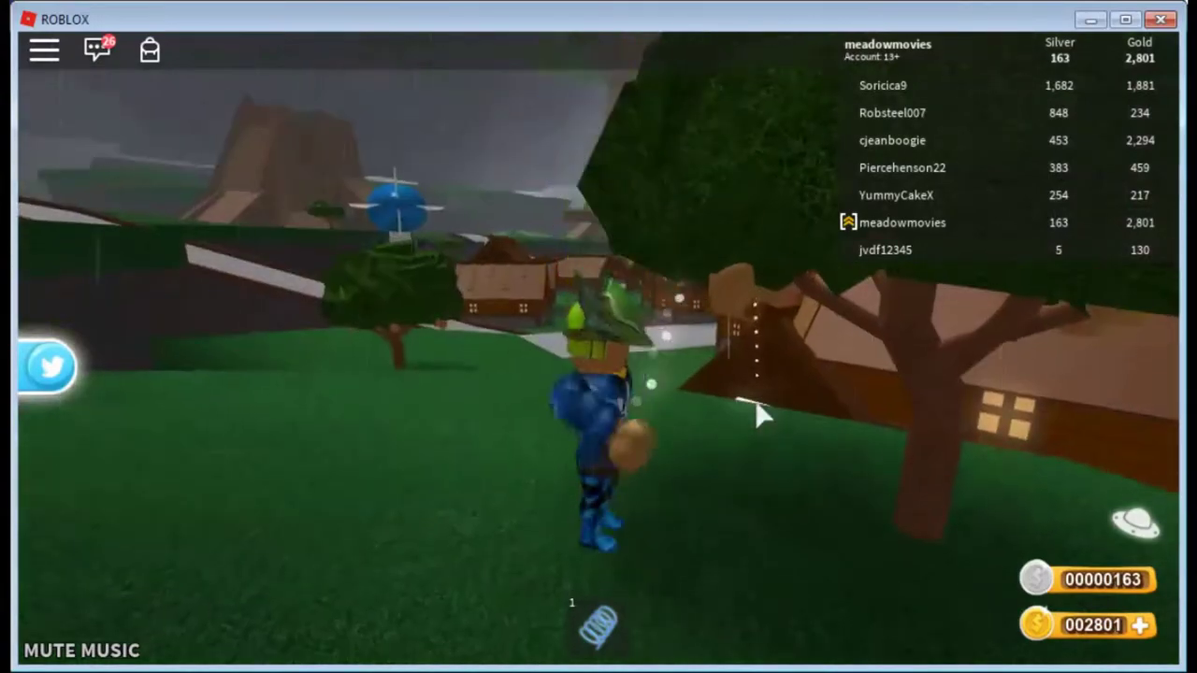
{"action": "left_click", "coordinate": [689, 404]}
{"action": "key", "text": "space"}
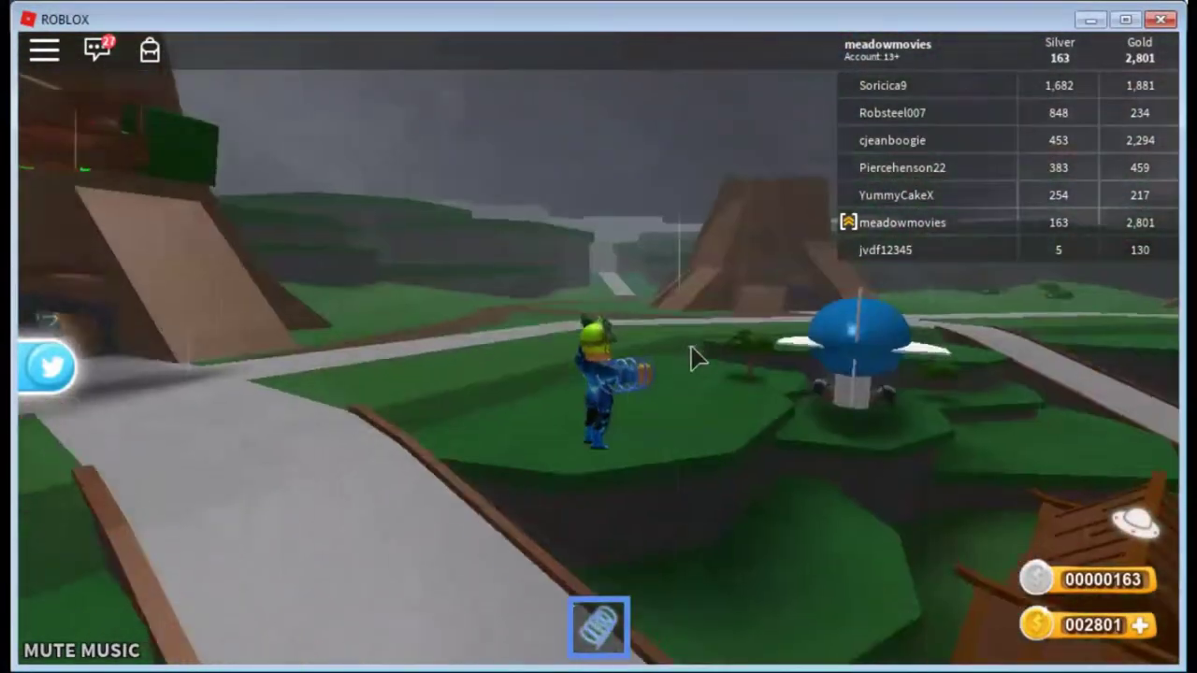
{"action": "key", "text": "s"}
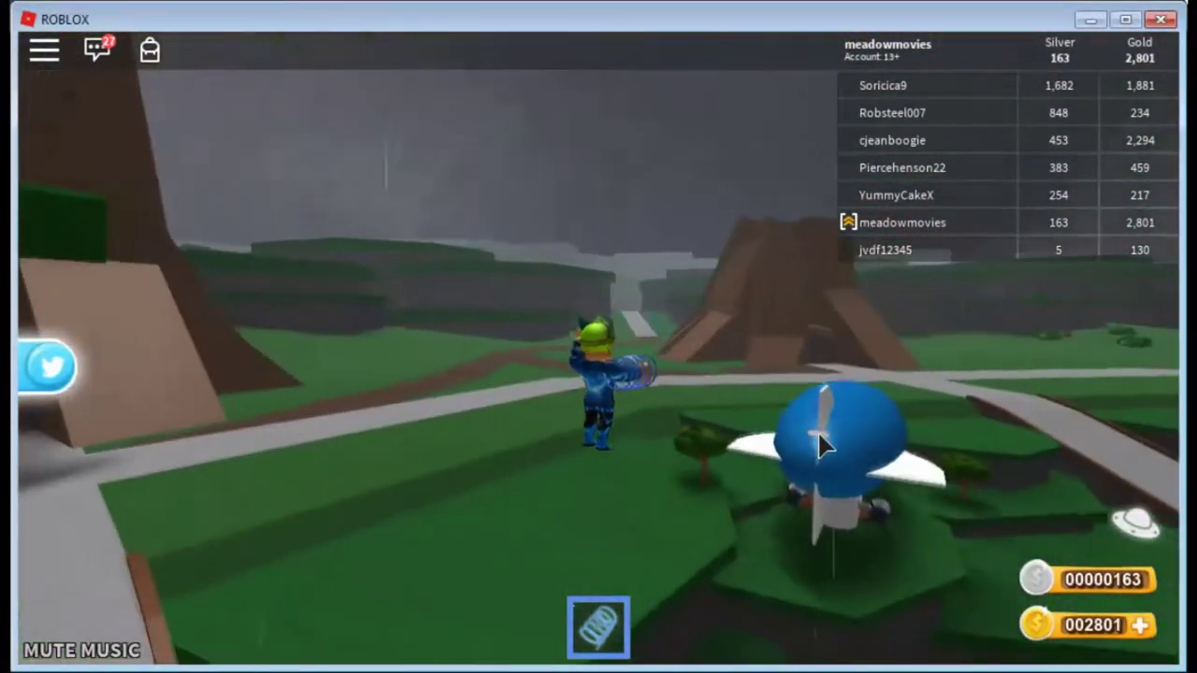
Step: Walk into the blimp cabin past the bathtub and take the pilot seat
{"action": "key", "text": "w"}
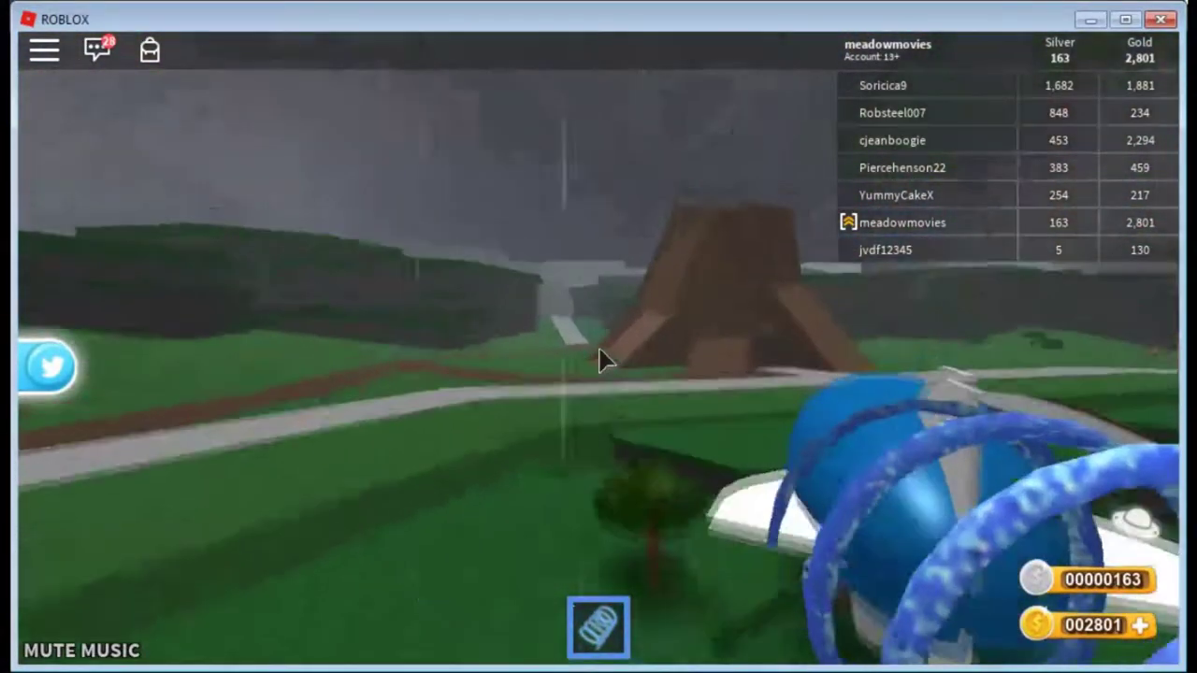
{"action": "key", "text": "w"}
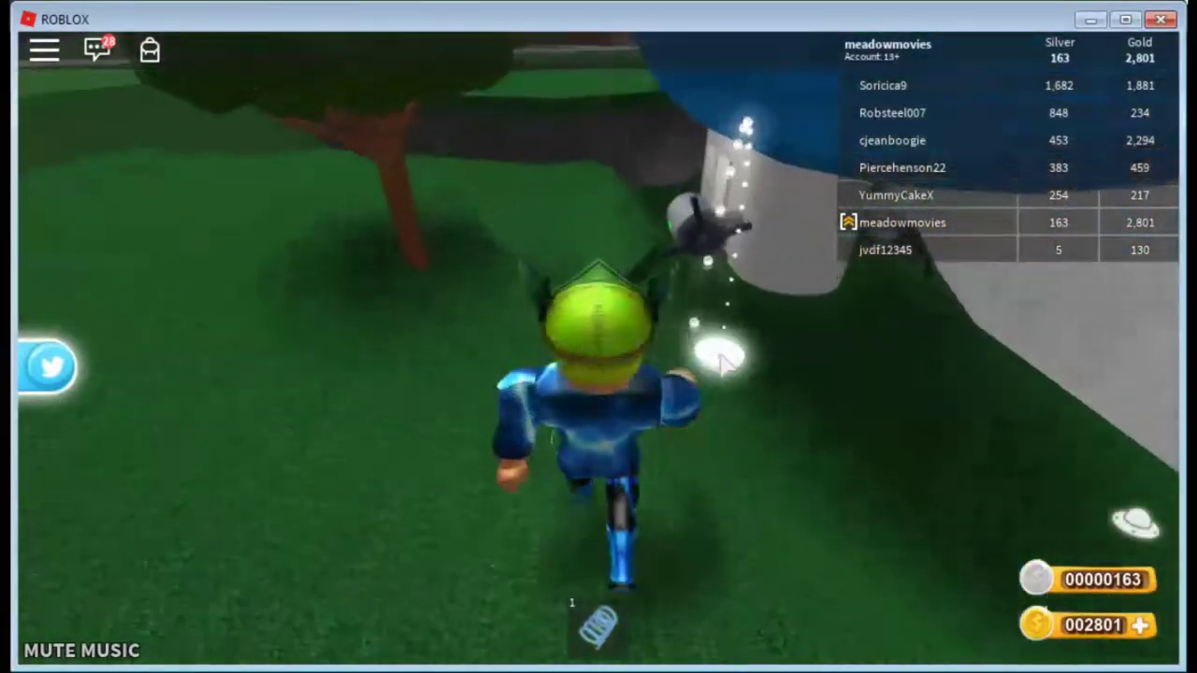
{"action": "key", "text": "w"}
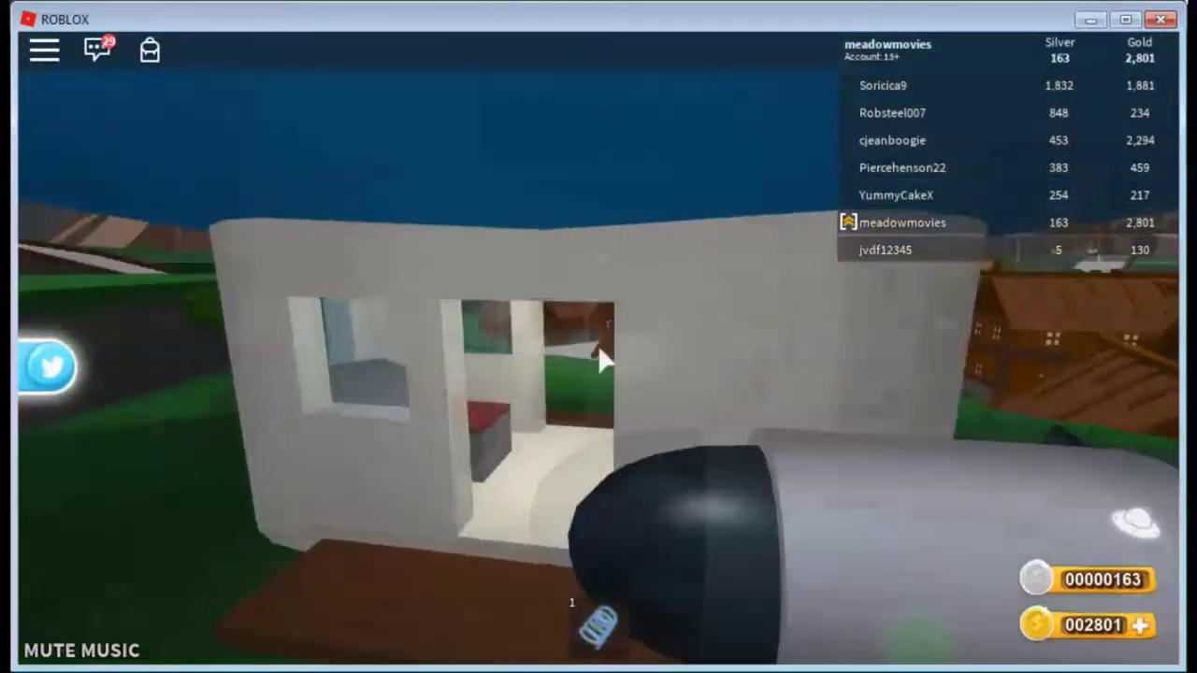
{"action": "key", "text": "1"}
{"action": "key", "text": "w"}
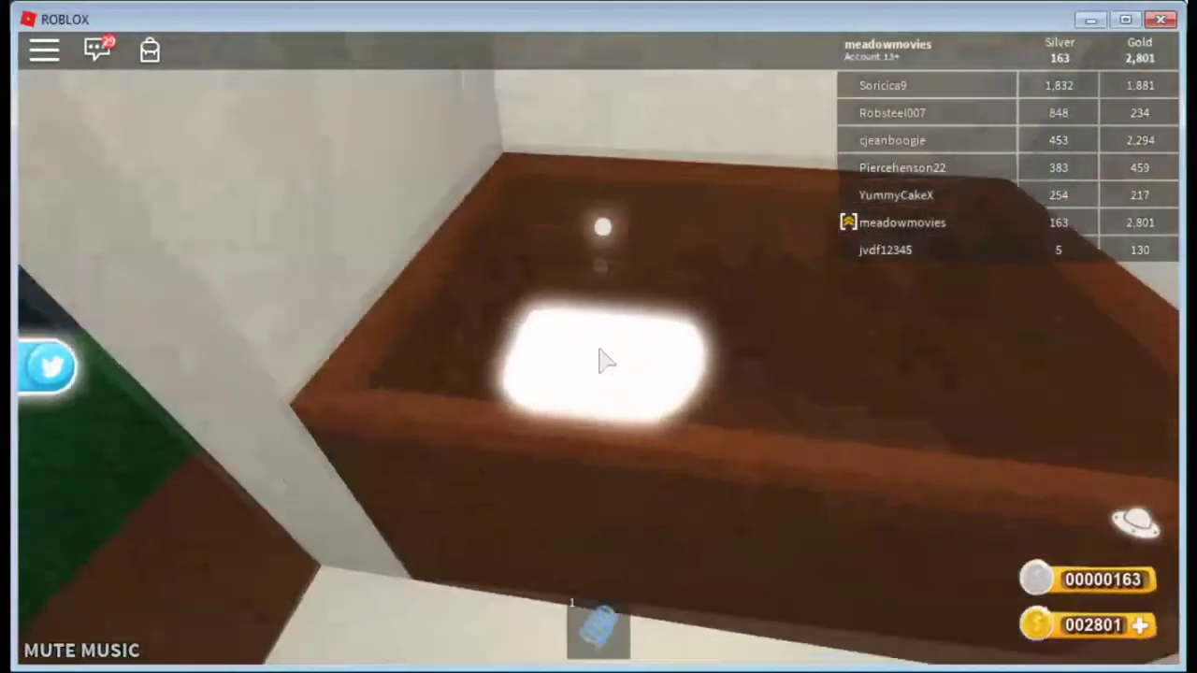
{"action": "left_click", "coordinate": [935, 513]}
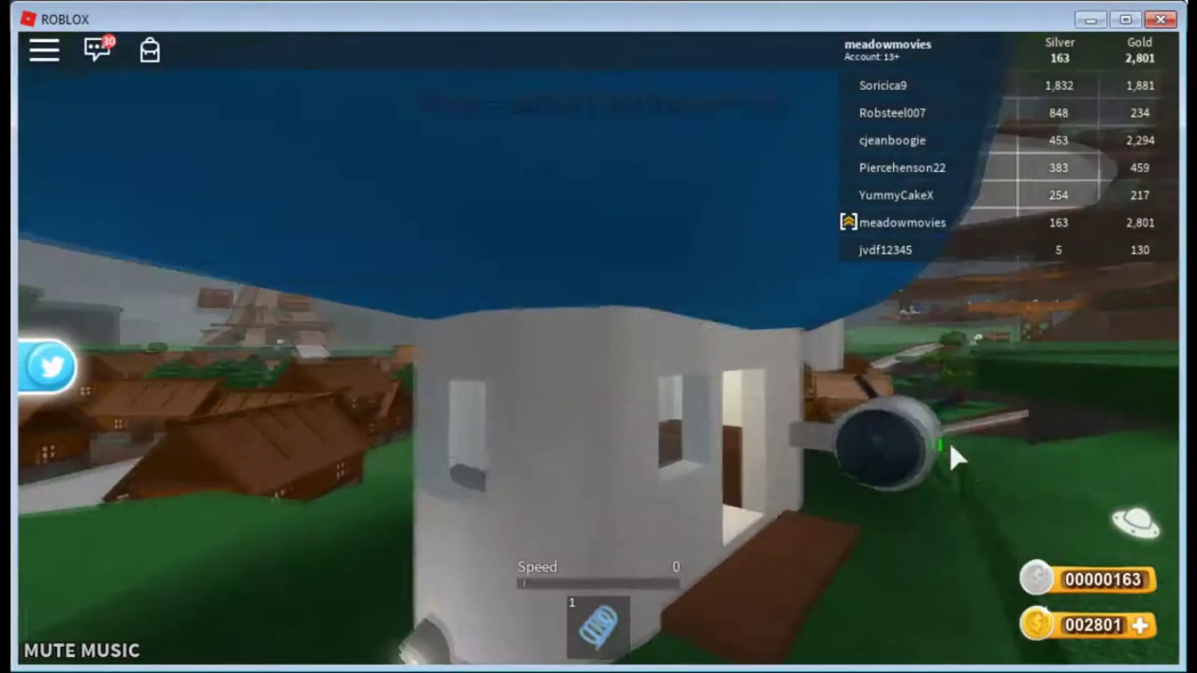
Step: Fly the blimp over the village, stop beside the tree, and leave the seat
{"action": "key", "text": "w"}
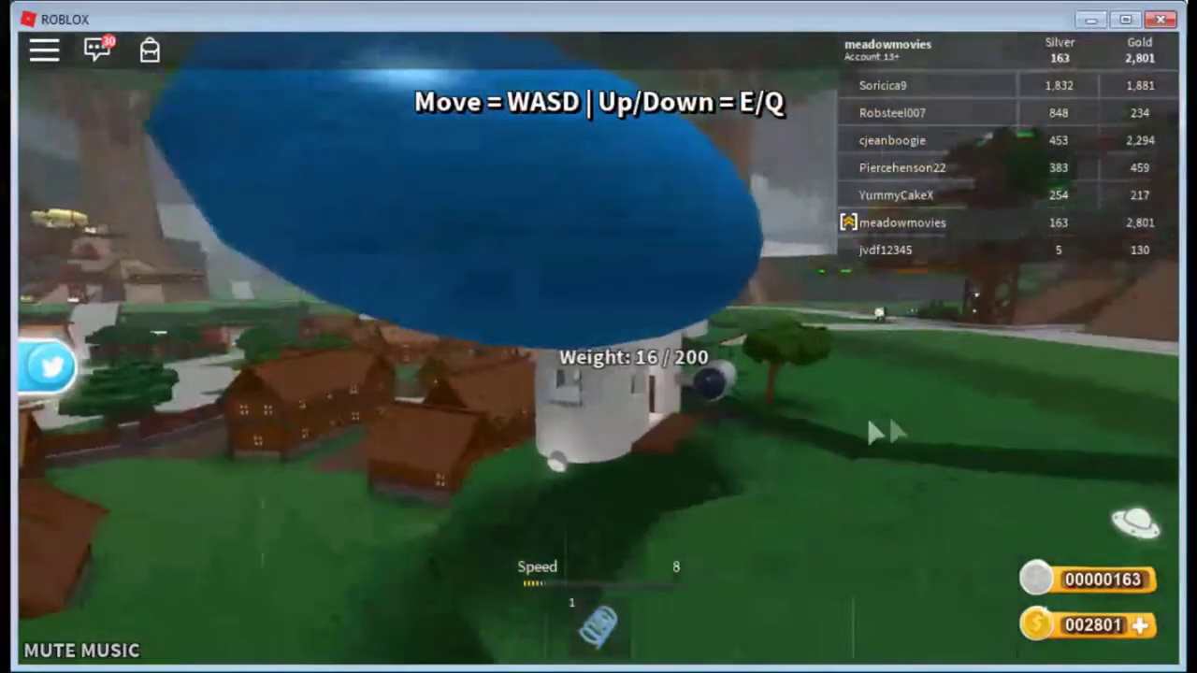
{"action": "key", "text": "w"}
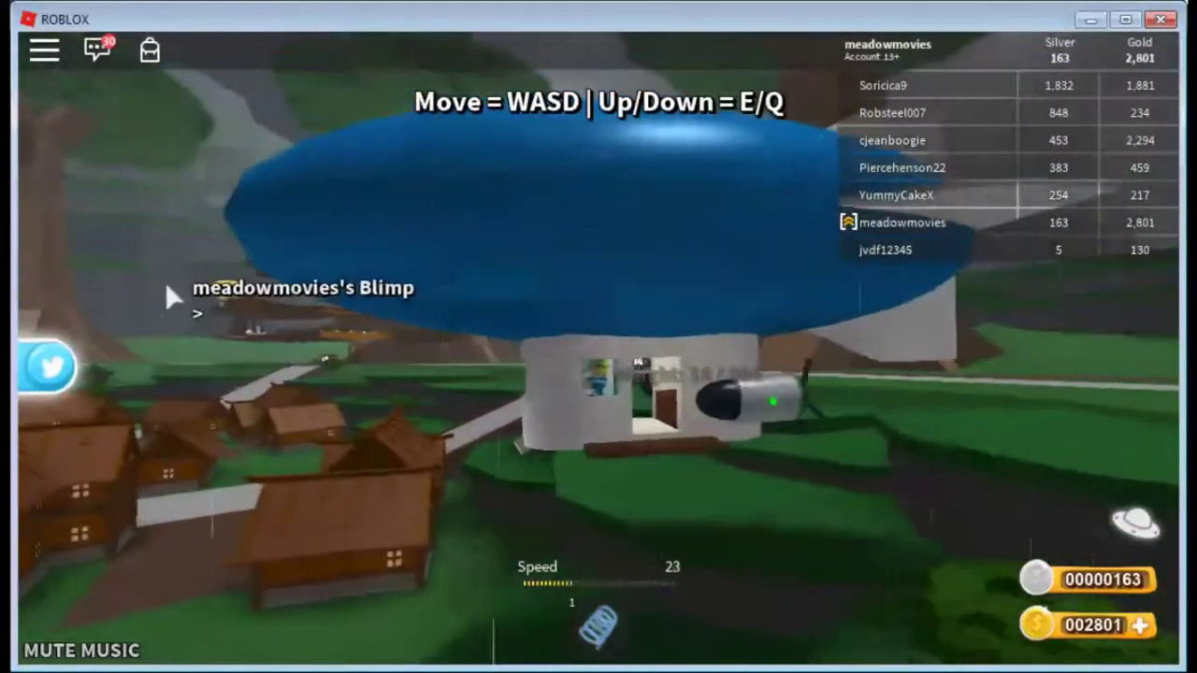
{"action": "key", "text": "w"}
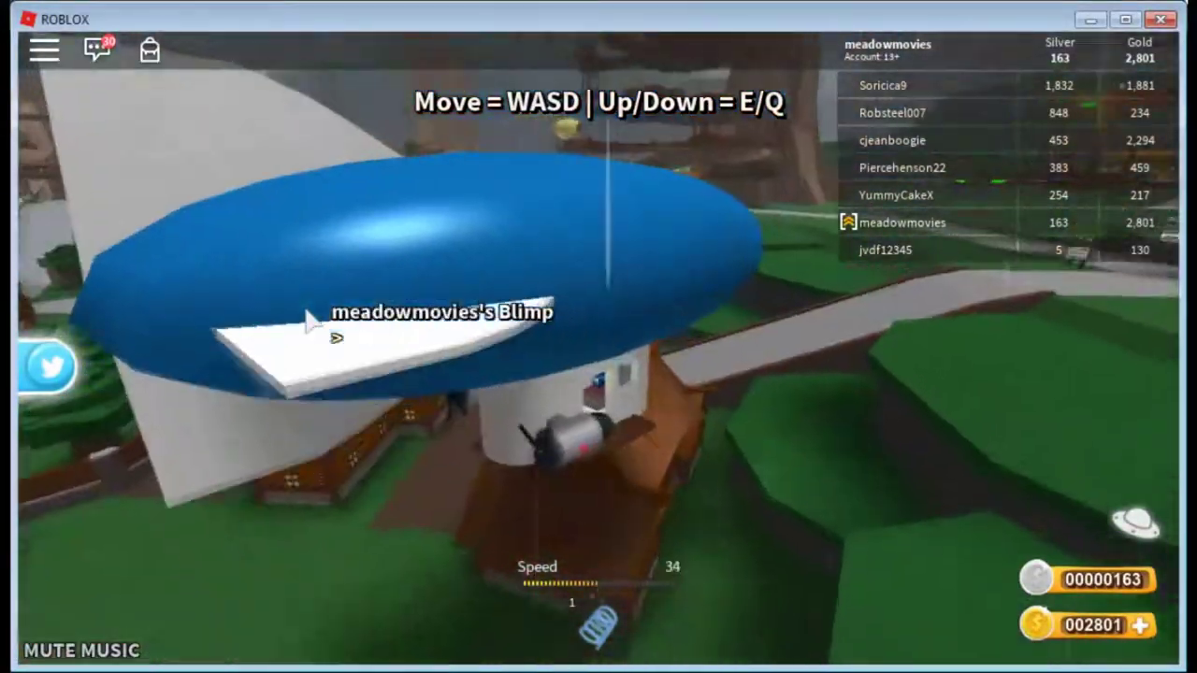
{"action": "key", "text": "a"}
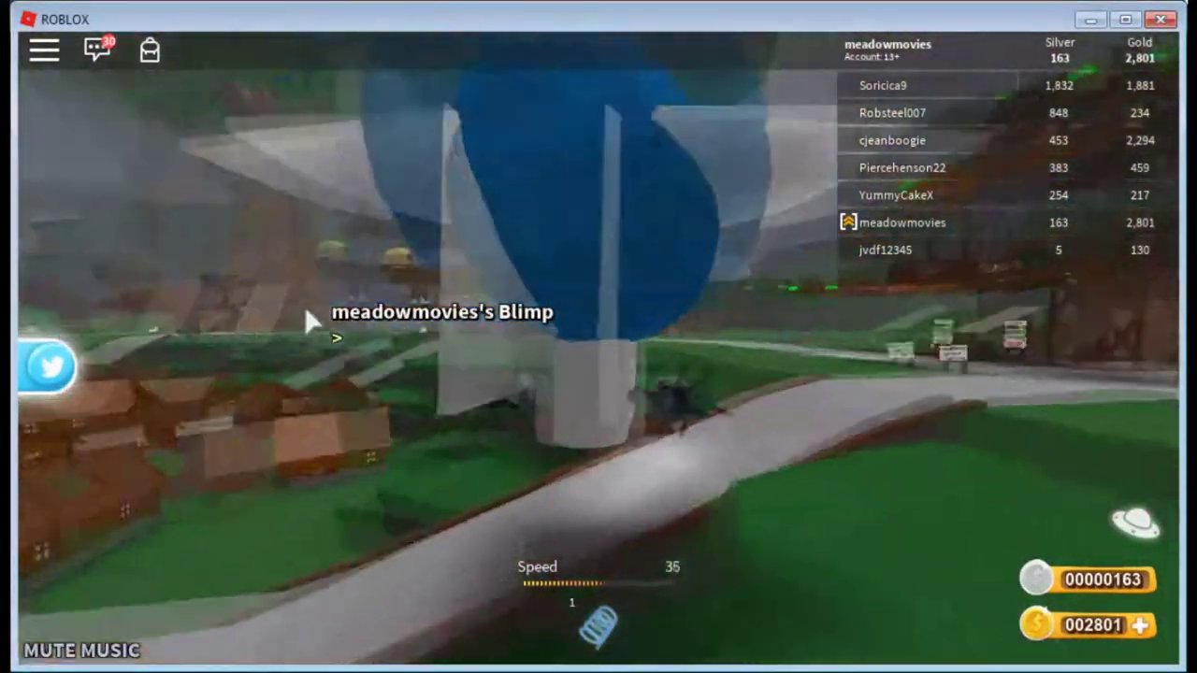
{"action": "key", "text": "a"}
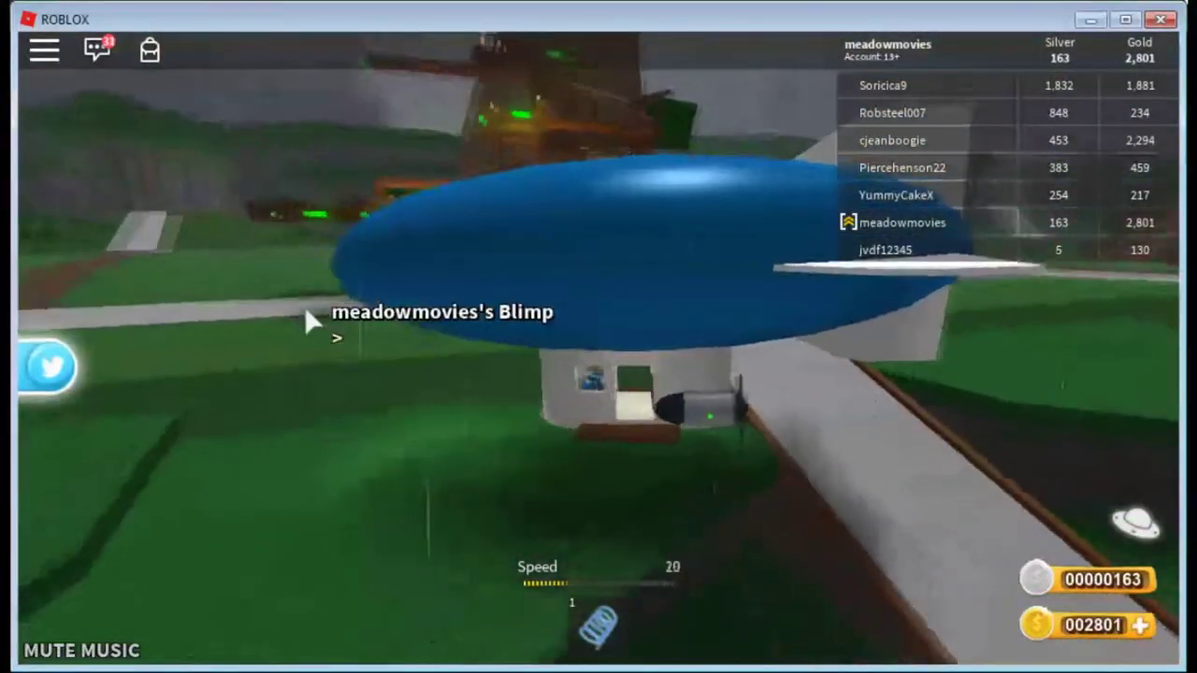
{"action": "key", "text": "space"}
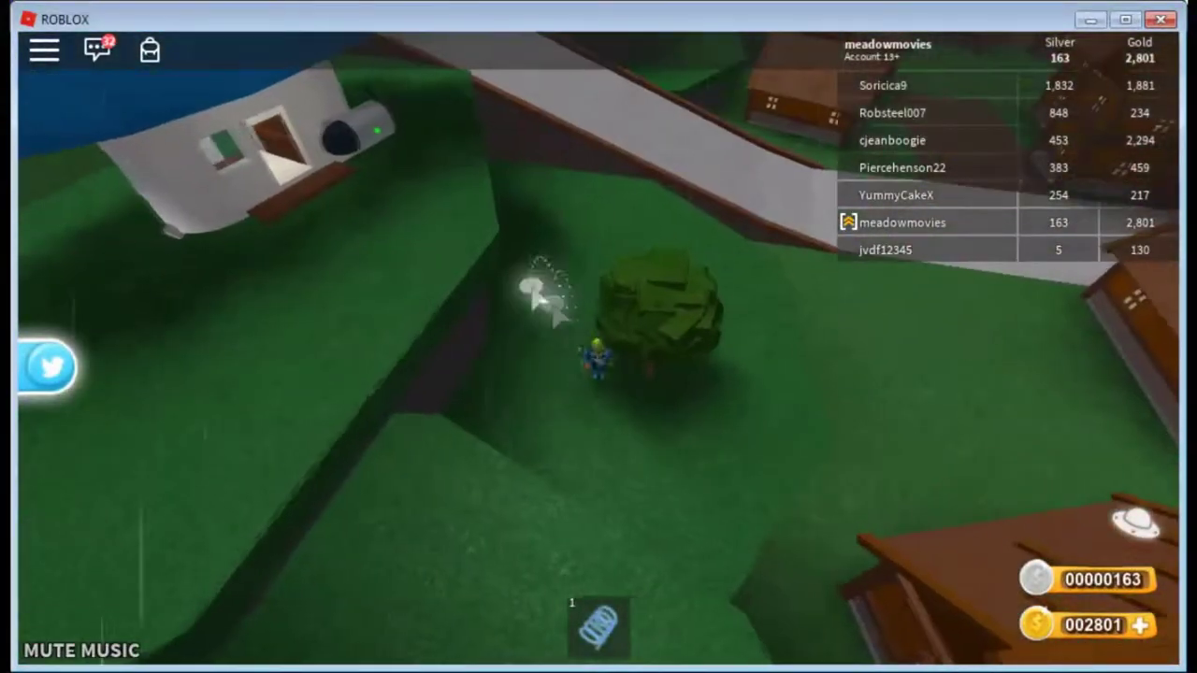
Step: Equip the spring coil and spring-jump across the hillside to the kiwi tree
{"action": "key", "text": "1"}
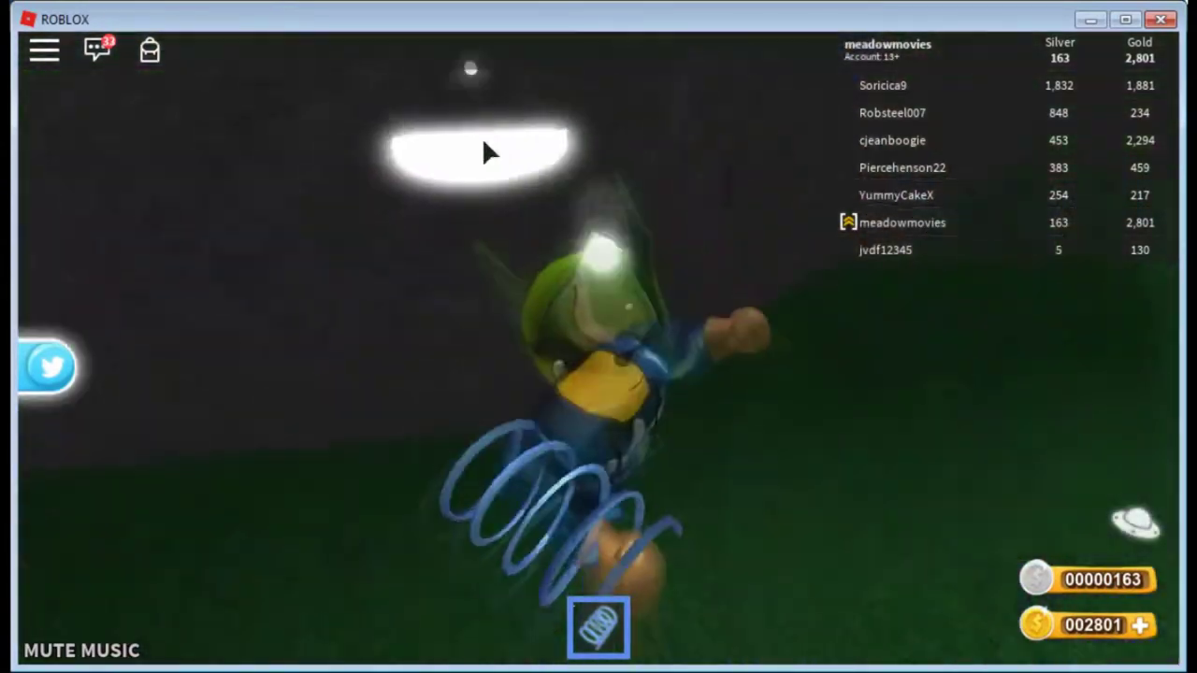
{"action": "key", "text": "space"}
{"action": "key", "text": "1"}
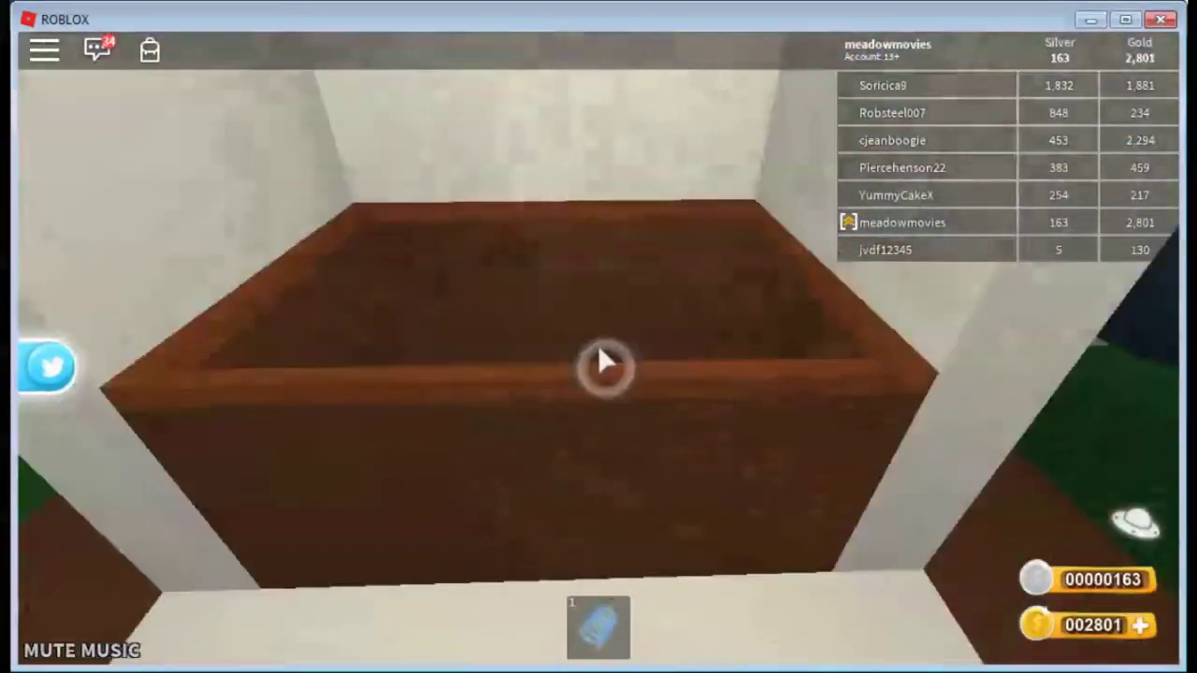
{"action": "key", "text": "1"}
{"action": "key", "text": "space"}
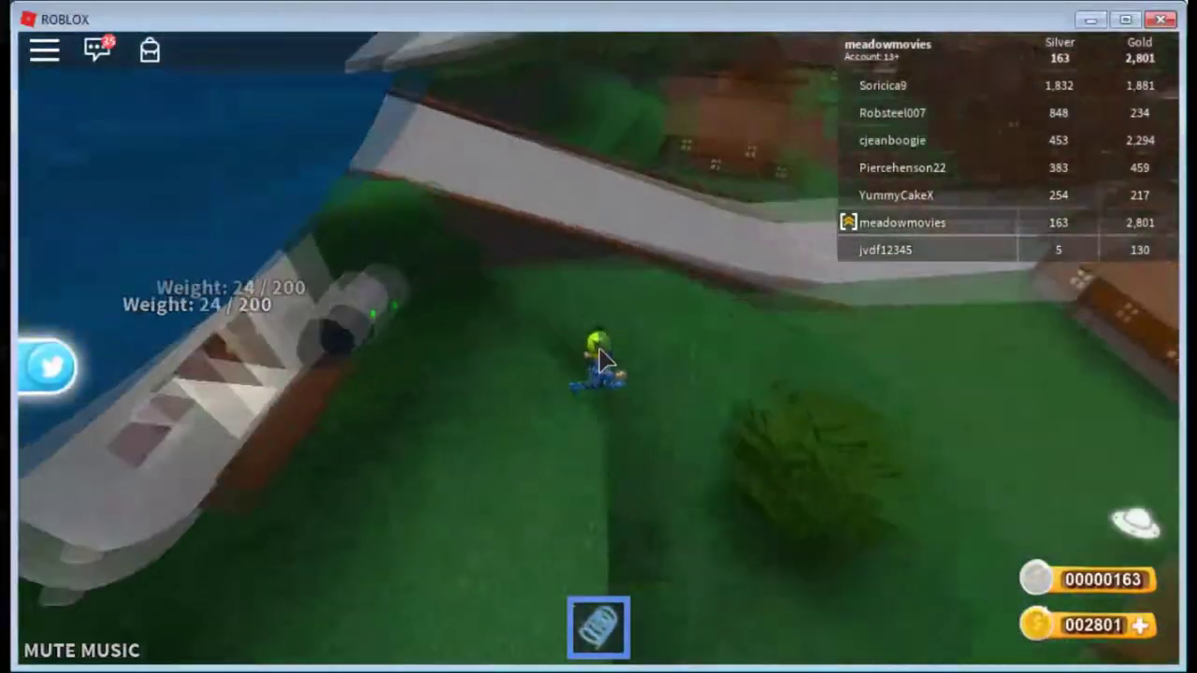
{"action": "key", "text": "w"}
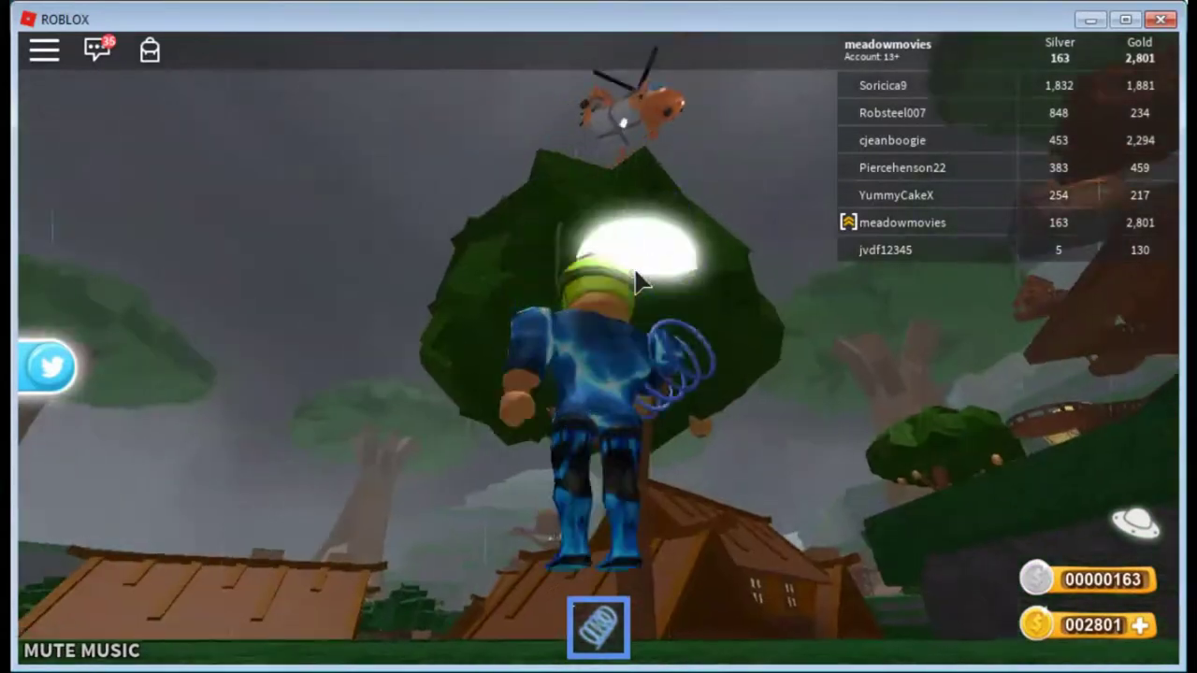
Step: Walk into the blimp cabin to the cargo box, then step back out
{"action": "key", "text": "w"}
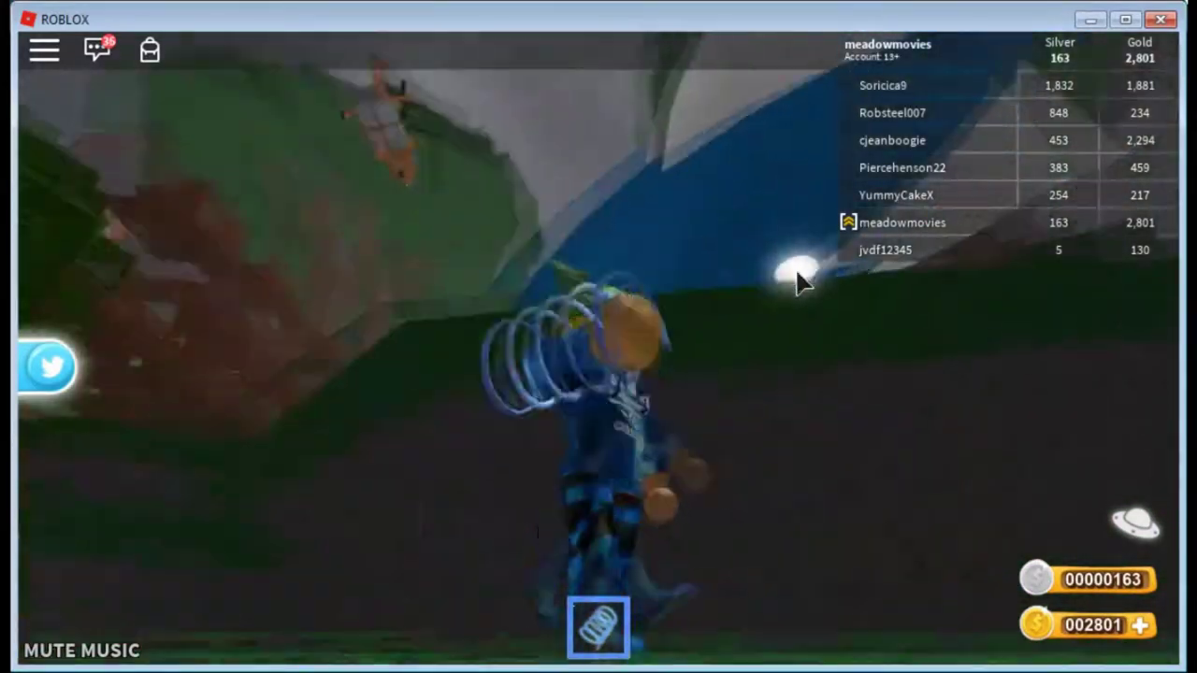
{"action": "key", "text": "w"}
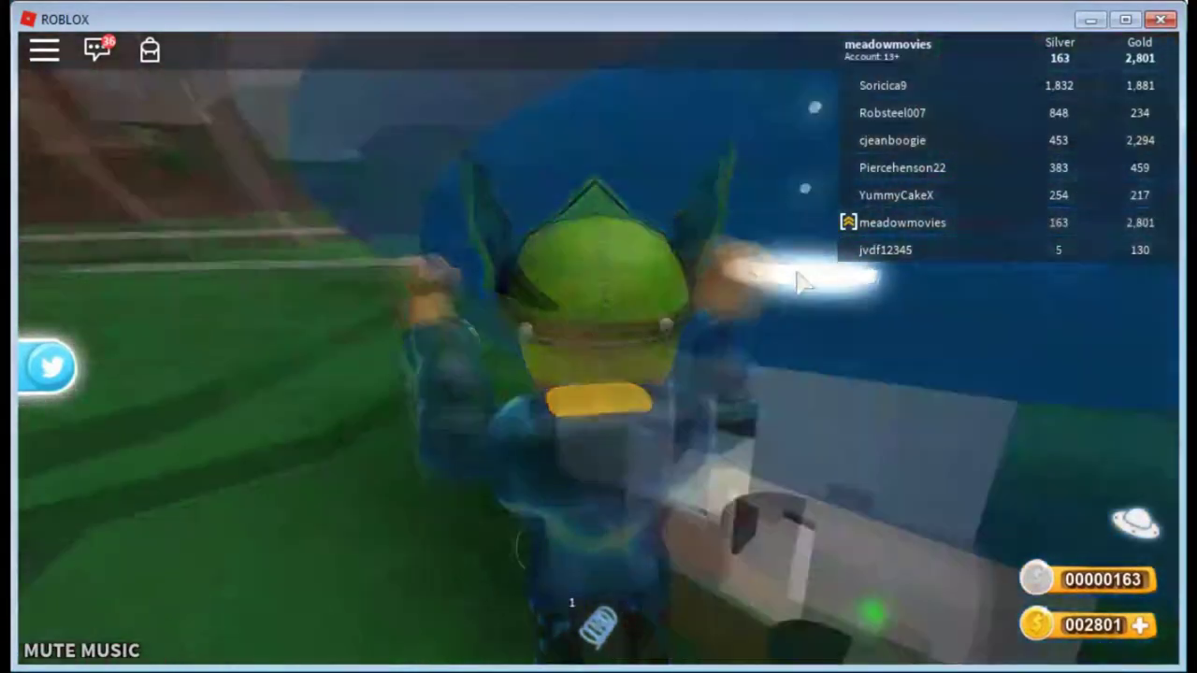
{"action": "key", "text": "w"}
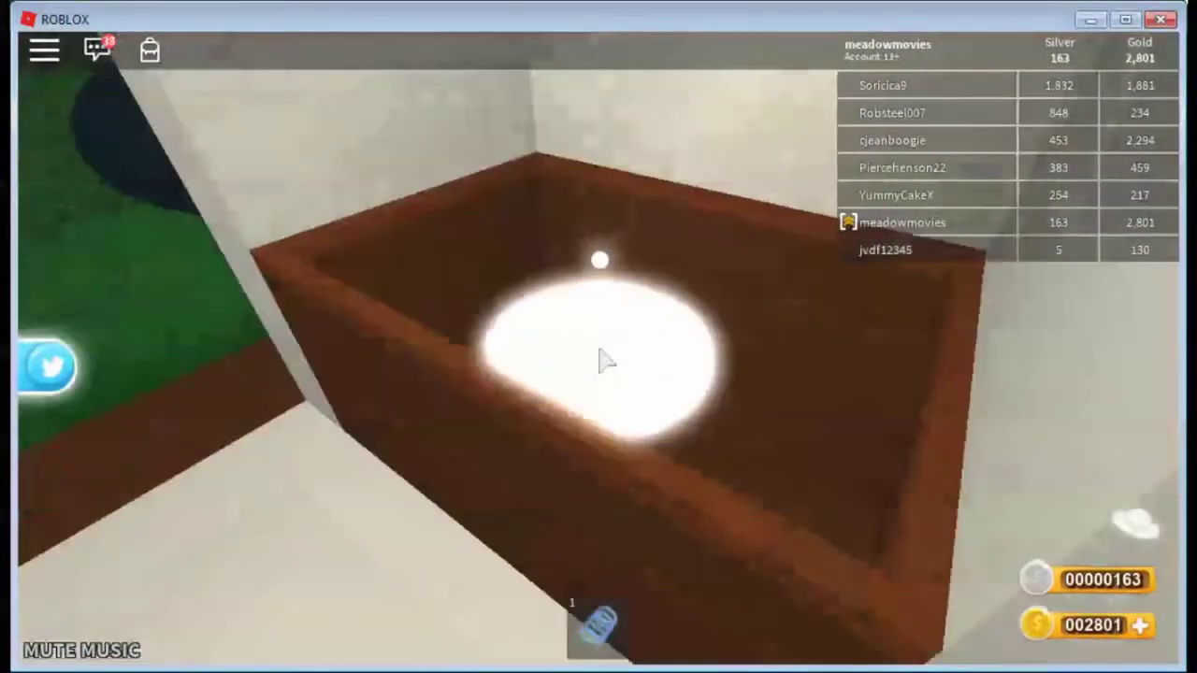
{"action": "key", "text": "w"}
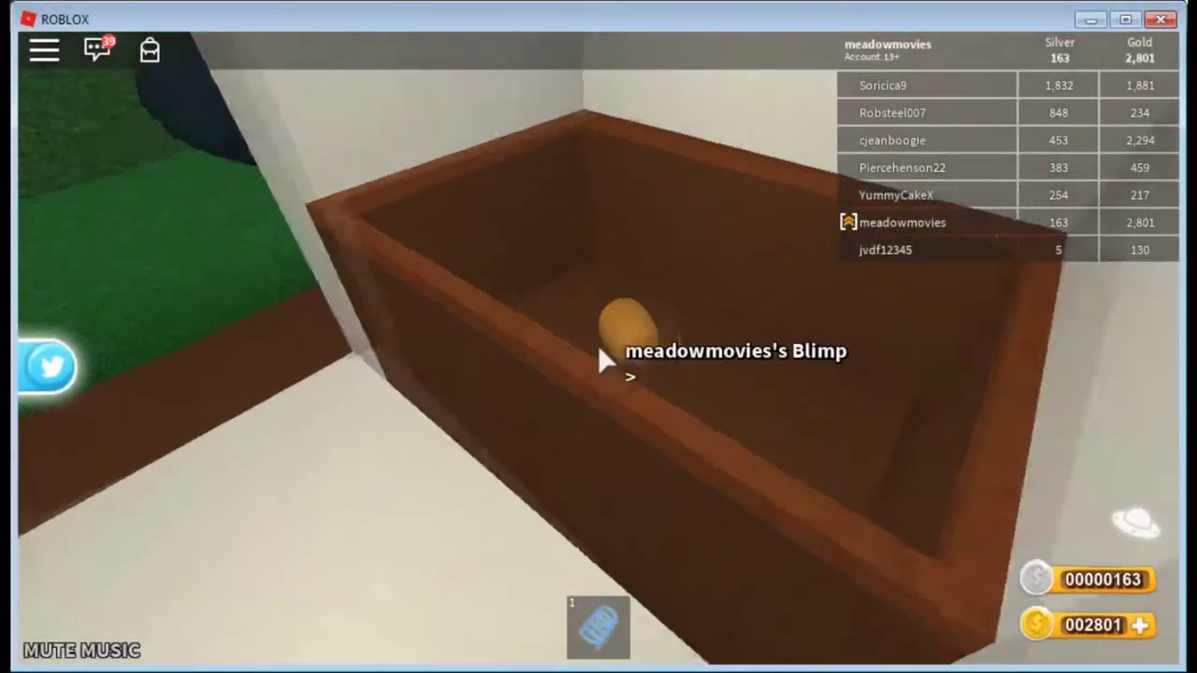
{"action": "key", "text": "w"}
{"action": "key", "text": "w"}
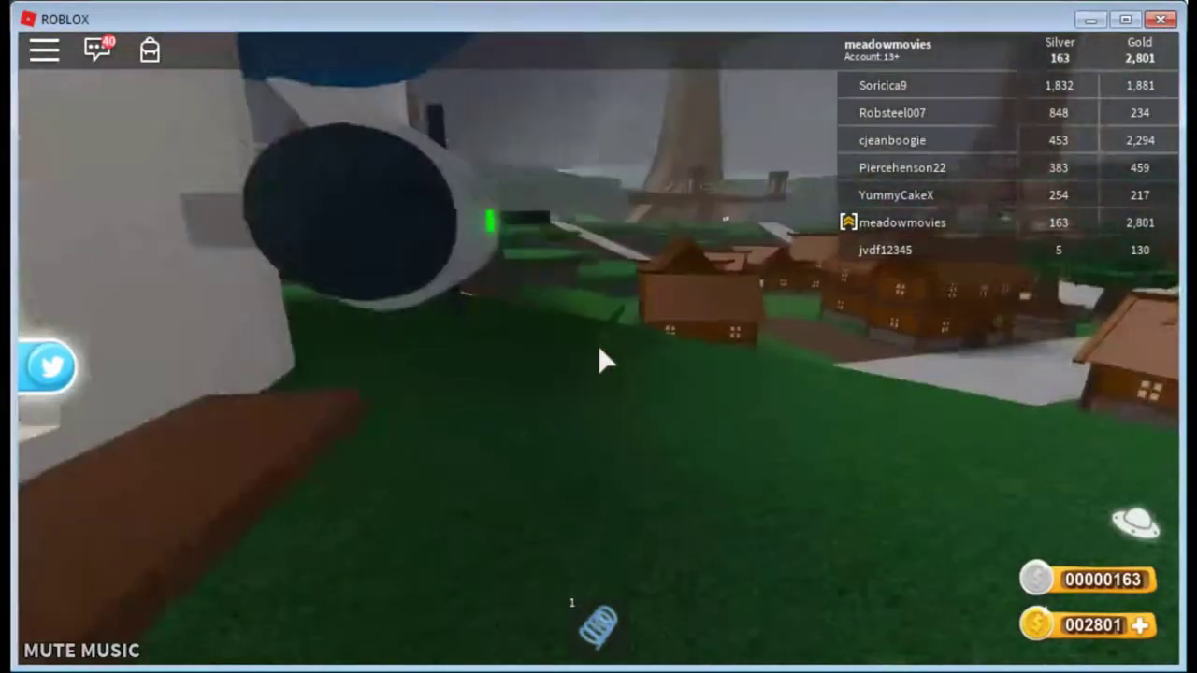
{"action": "scroll", "coordinate": [422, 328], "scroll_direction": "up", "scroll_amount": 5}
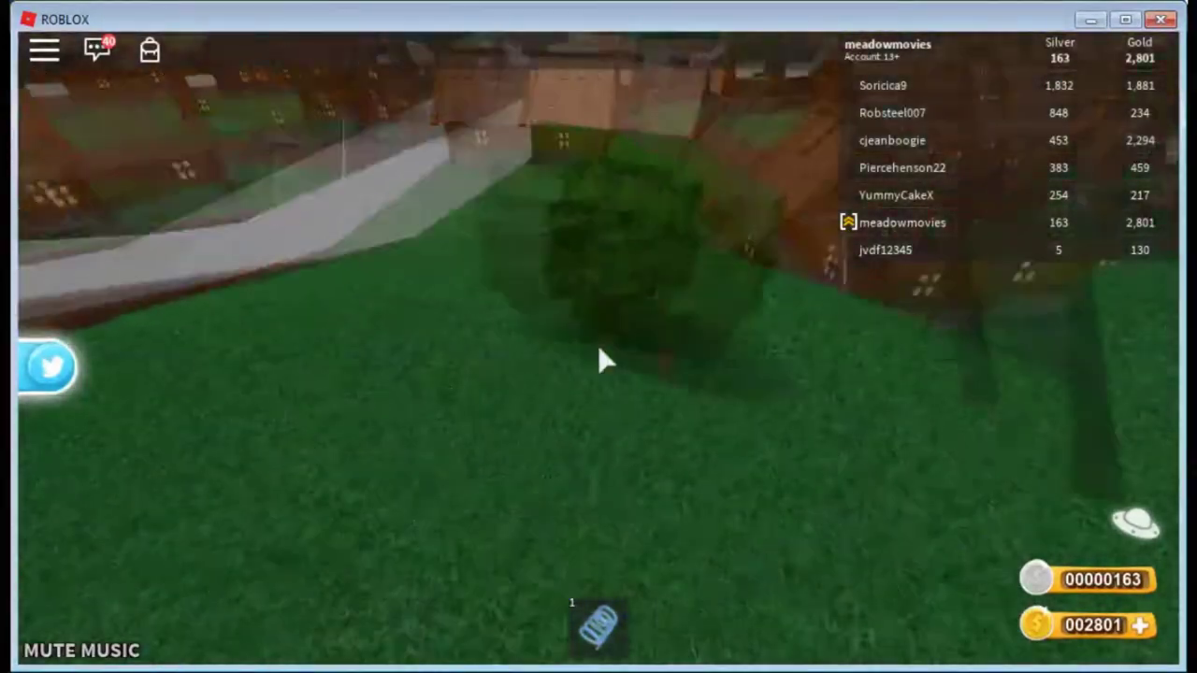
Step: Carry a kiwi into the cargo box, reaching 40/200, and take the pilot seat
{"action": "key", "text": "1"}
{"action": "key", "text": "w"}
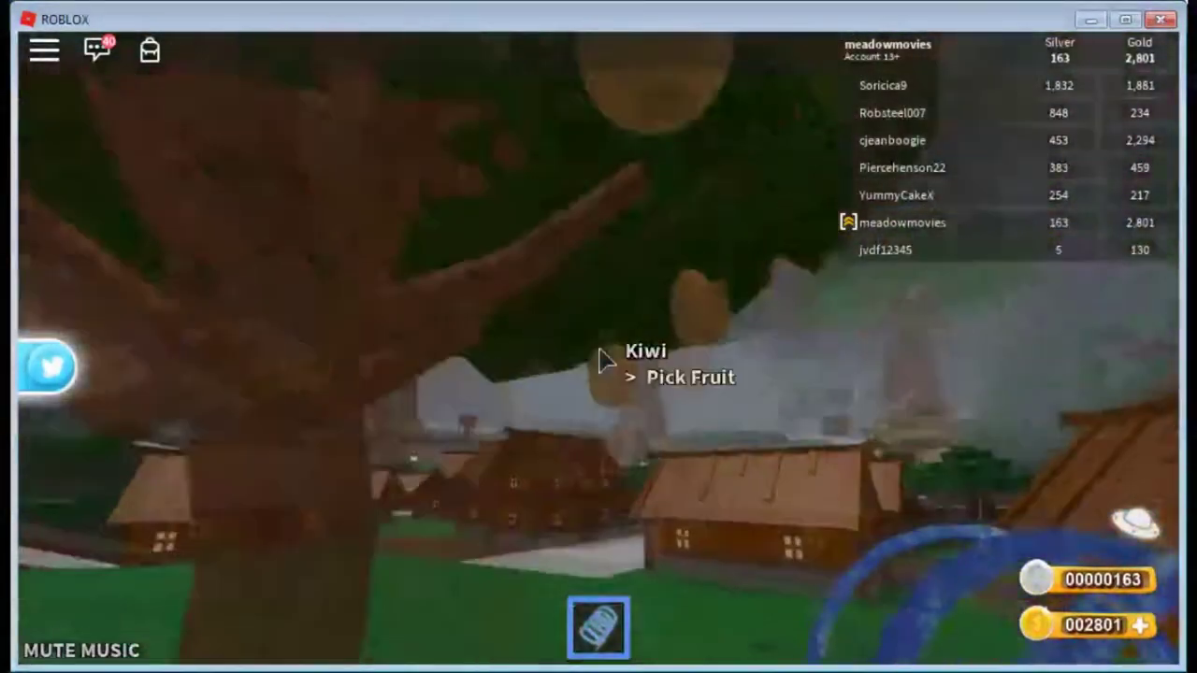
{"action": "scroll", "coordinate": [606, 360], "scroll_direction": "down", "scroll_amount": 5}
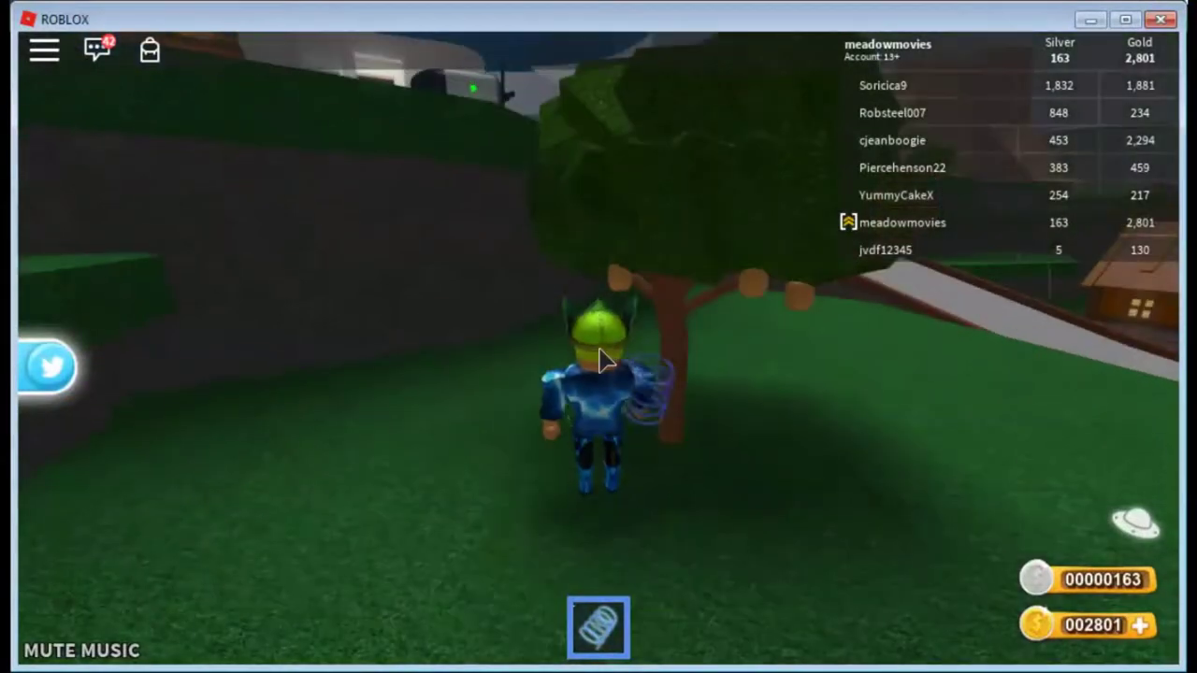
{"action": "scroll", "coordinate": [606, 360], "scroll_direction": "up", "scroll_amount": 3}
{"action": "scroll", "coordinate": [606, 360], "scroll_direction": "up", "scroll_amount": 2}
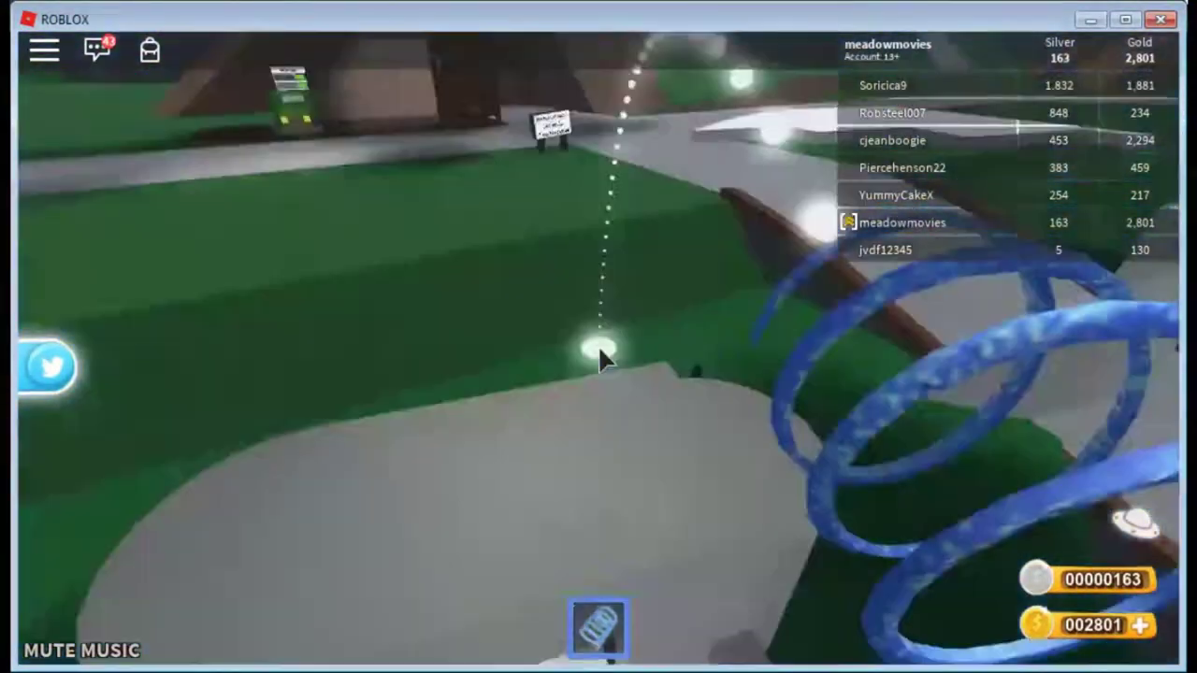
{"action": "key", "text": "w"}
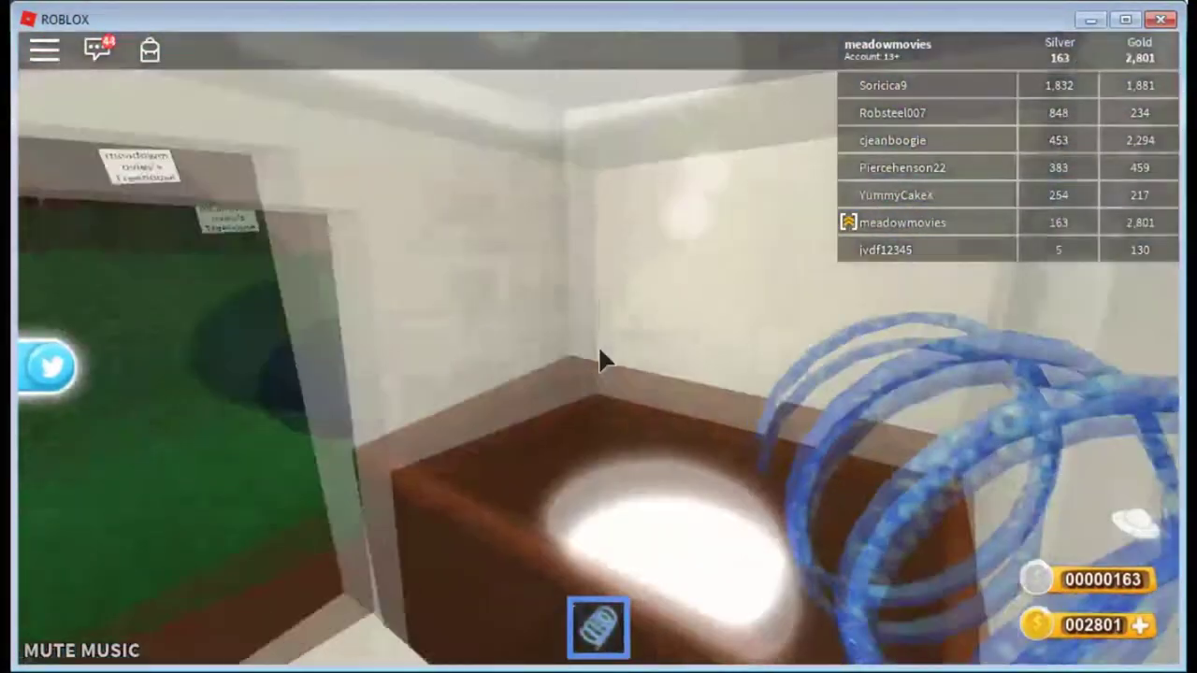
{"action": "scroll", "coordinate": [605, 361], "scroll_direction": "down", "scroll_amount": 5}
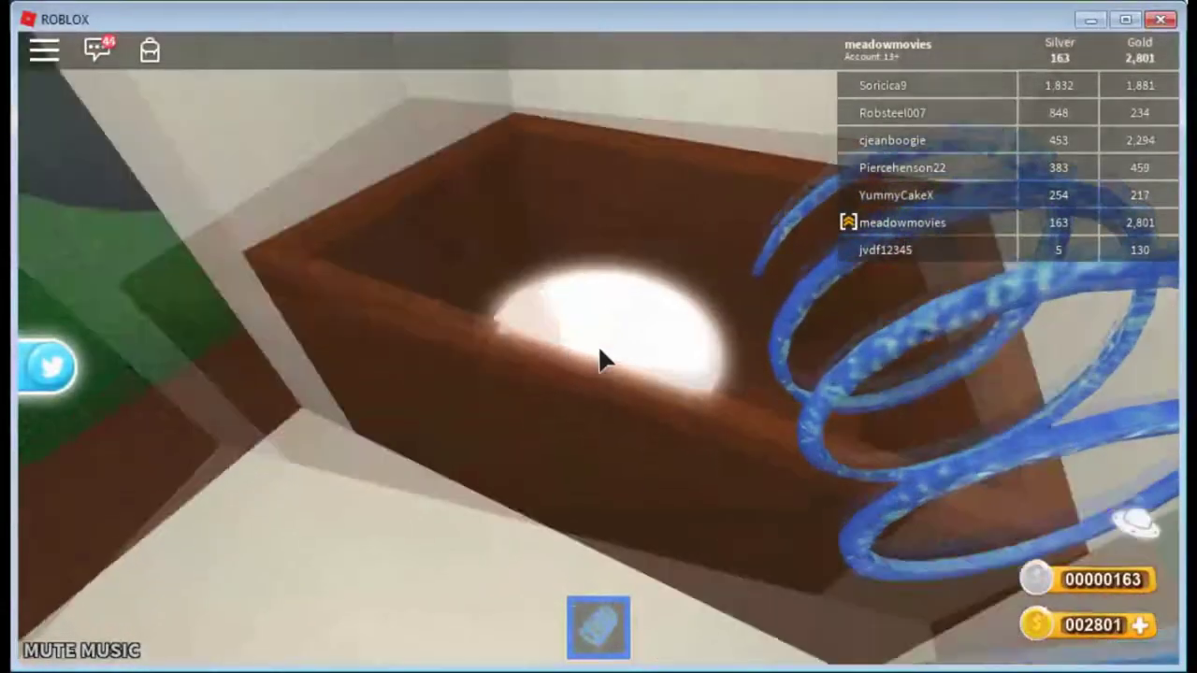
{"action": "scroll", "coordinate": [1077, 515], "scroll_direction": "up", "scroll_amount": 5}
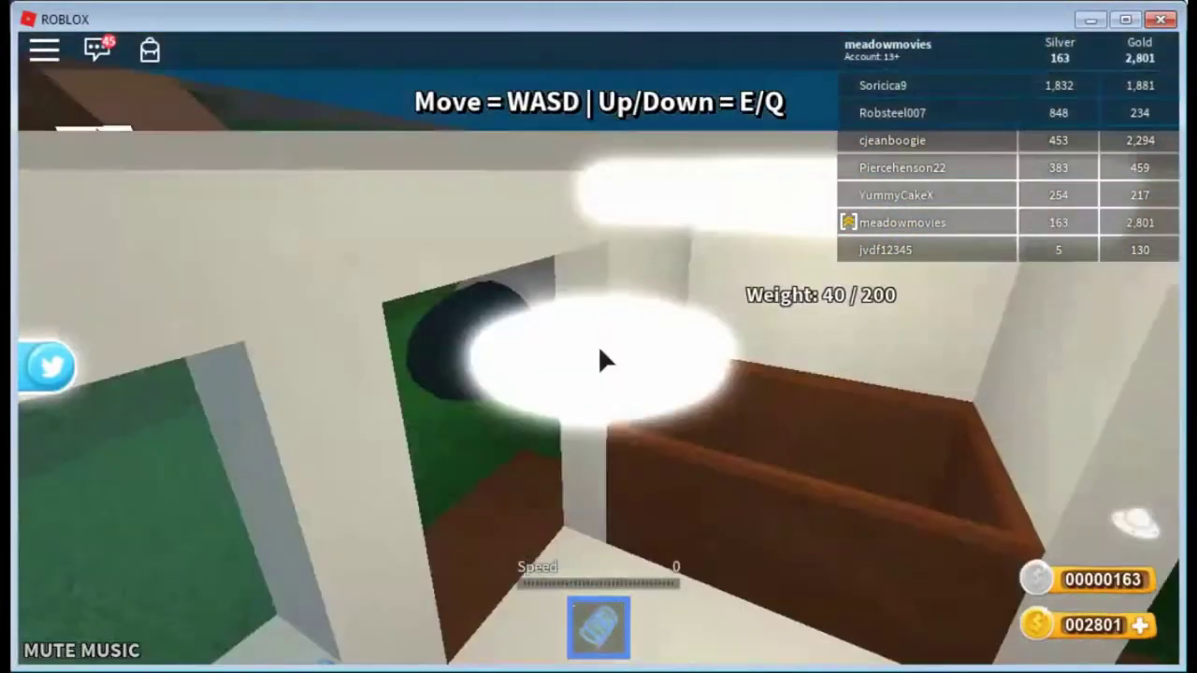
{"action": "key", "text": "w"}
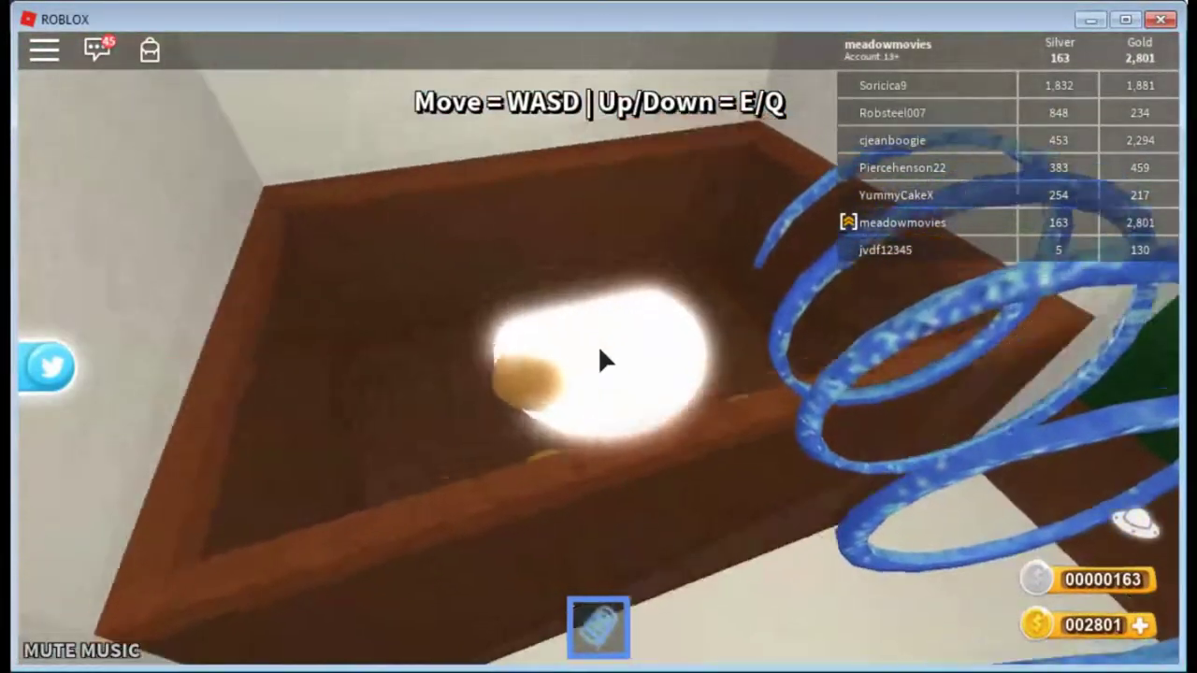
{"action": "scroll", "coordinate": [603, 363], "scroll_direction": "down", "scroll_amount": 3}
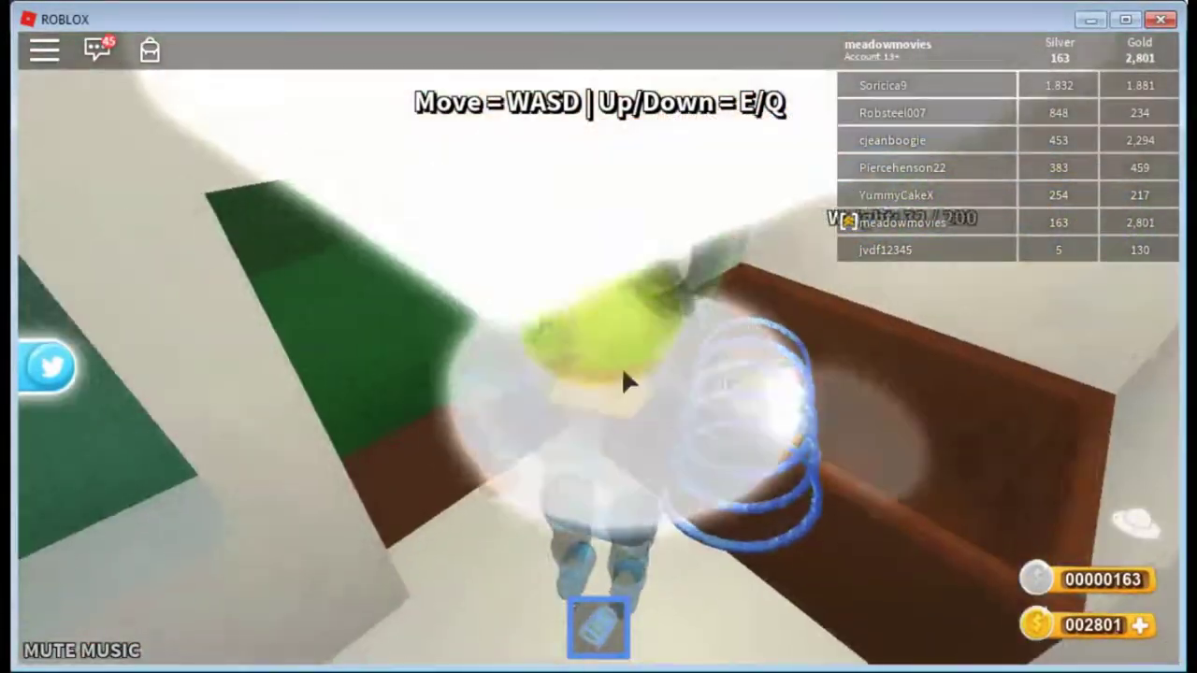
{"action": "scroll", "coordinate": [623, 382], "scroll_direction": "down", "scroll_amount": 2}
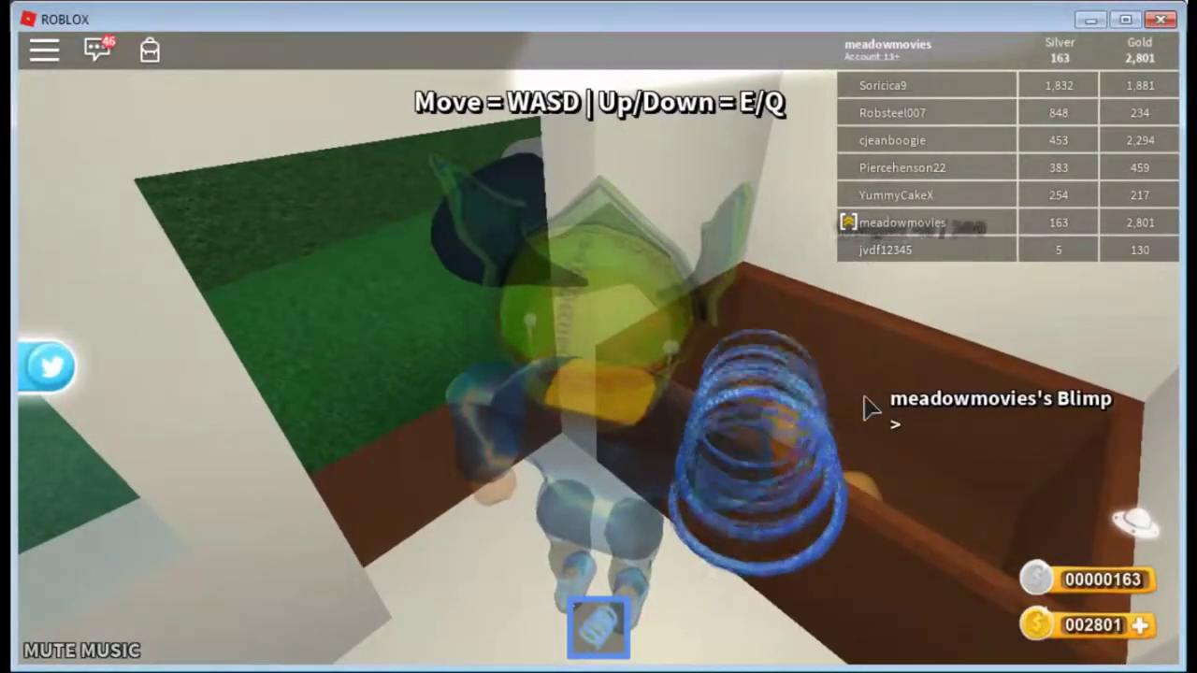
{"action": "left_click", "coordinate": [864, 406]}
{"action": "scroll", "coordinate": [603, 363], "scroll_direction": "down", "scroll_amount": 2}
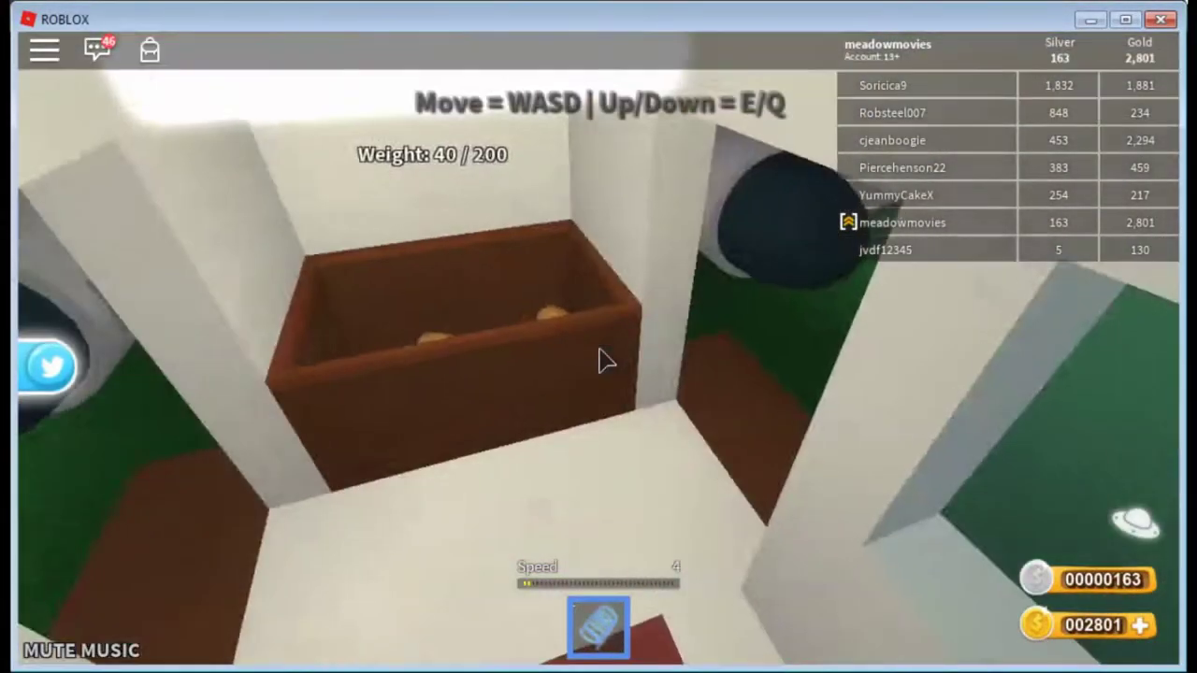
{"action": "scroll", "coordinate": [603, 363], "scroll_direction": "down", "scroll_amount": 2}
{"action": "scroll", "coordinate": [603, 362], "scroll_direction": "down", "scroll_amount": 3}
{"action": "scroll", "coordinate": [603, 362], "scroll_direction": "down", "scroll_amount": 2}
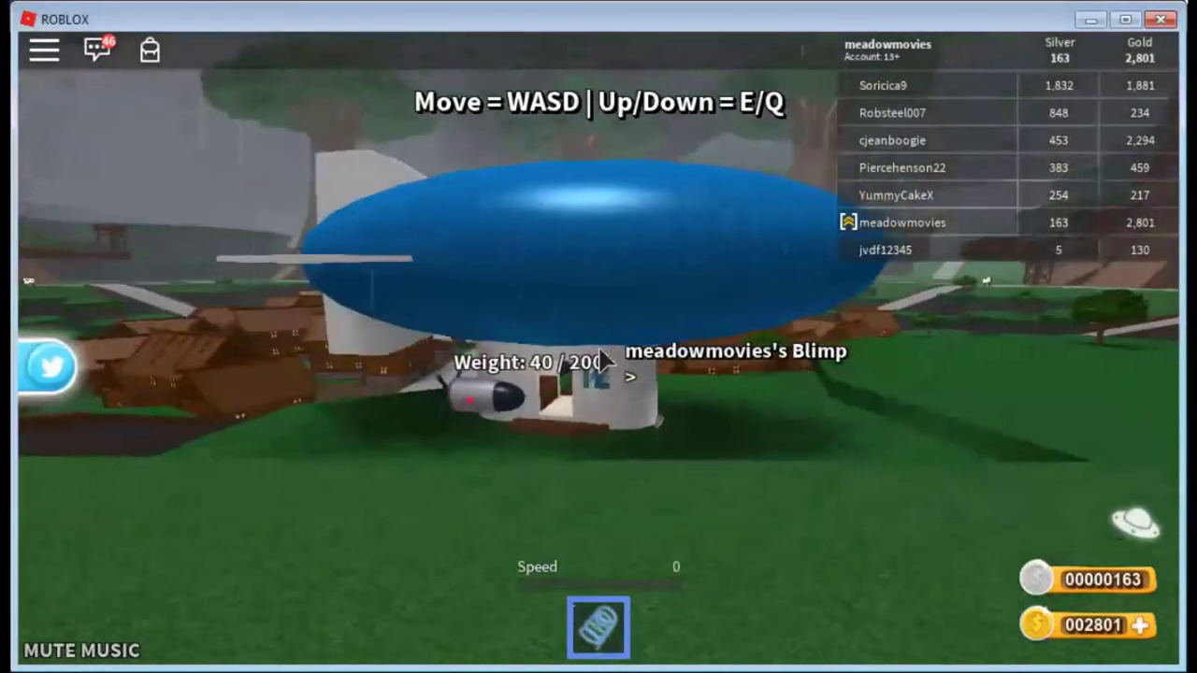
Step: Climb out, spring into the air, then walk back into the cabin by the kiwi crate
{"action": "key", "text": "space"}
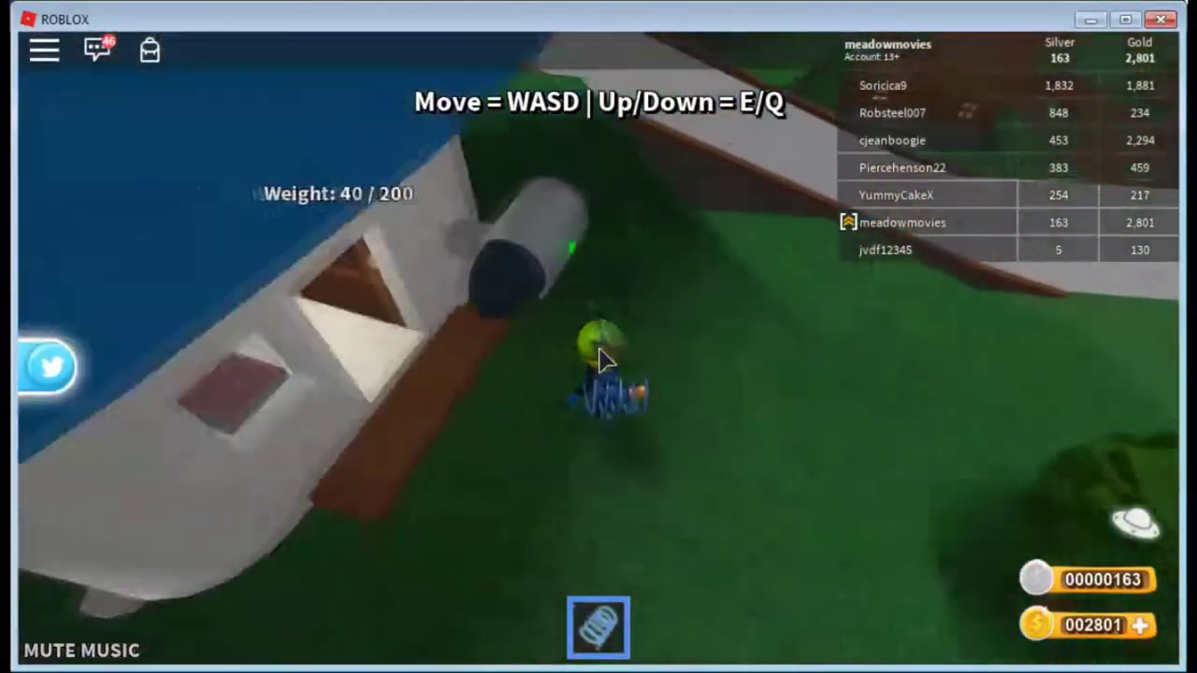
{"action": "key", "text": "space"}
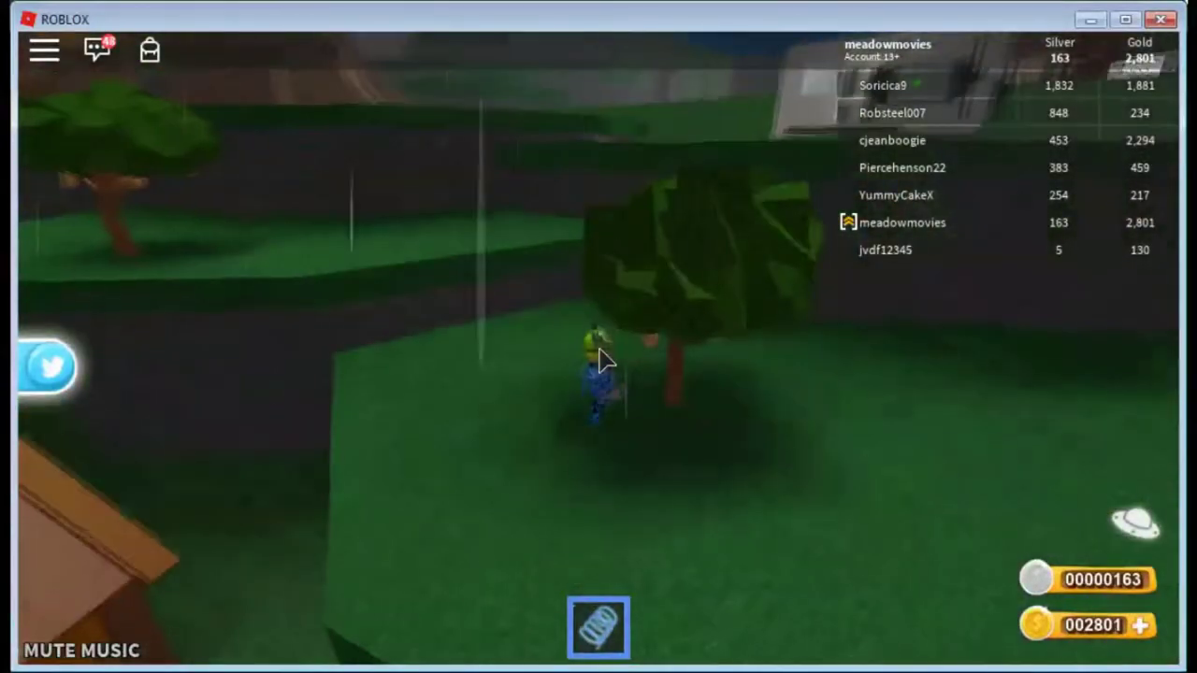
{"action": "scroll", "coordinate": [603, 360], "scroll_direction": "down", "scroll_amount": 3}
{"action": "scroll", "coordinate": [720, 338], "scroll_direction": "up", "scroll_amount": 3}
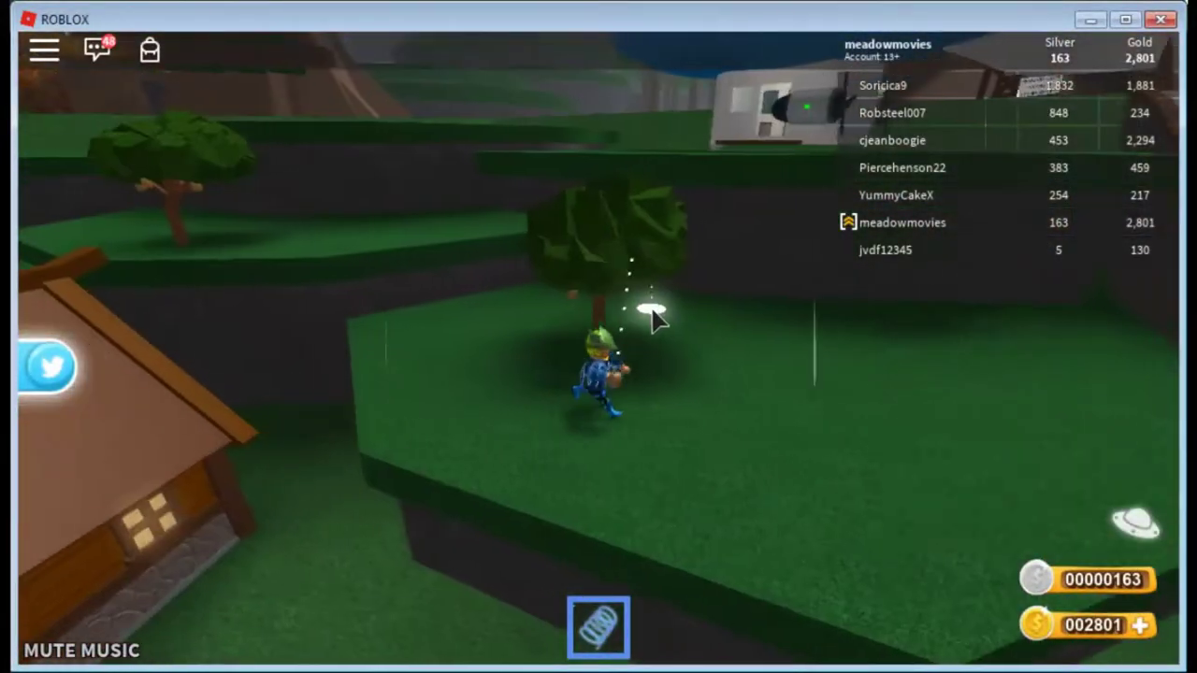
{"action": "scroll", "coordinate": [680, 213], "scroll_direction": "up", "scroll_amount": 3}
{"action": "scroll", "coordinate": [682, 217], "scroll_direction": "up", "scroll_amount": 3}
{"action": "scroll", "coordinate": [681, 222], "scroll_direction": "up", "scroll_amount": 3}
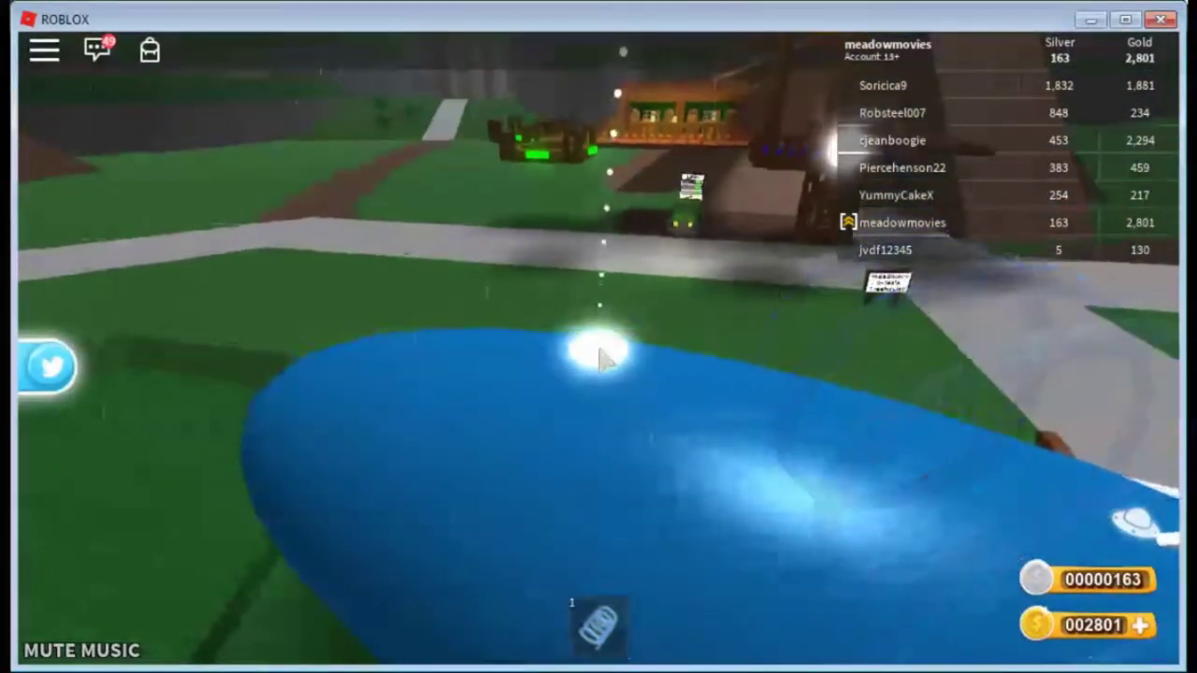
{"action": "key", "text": "w"}
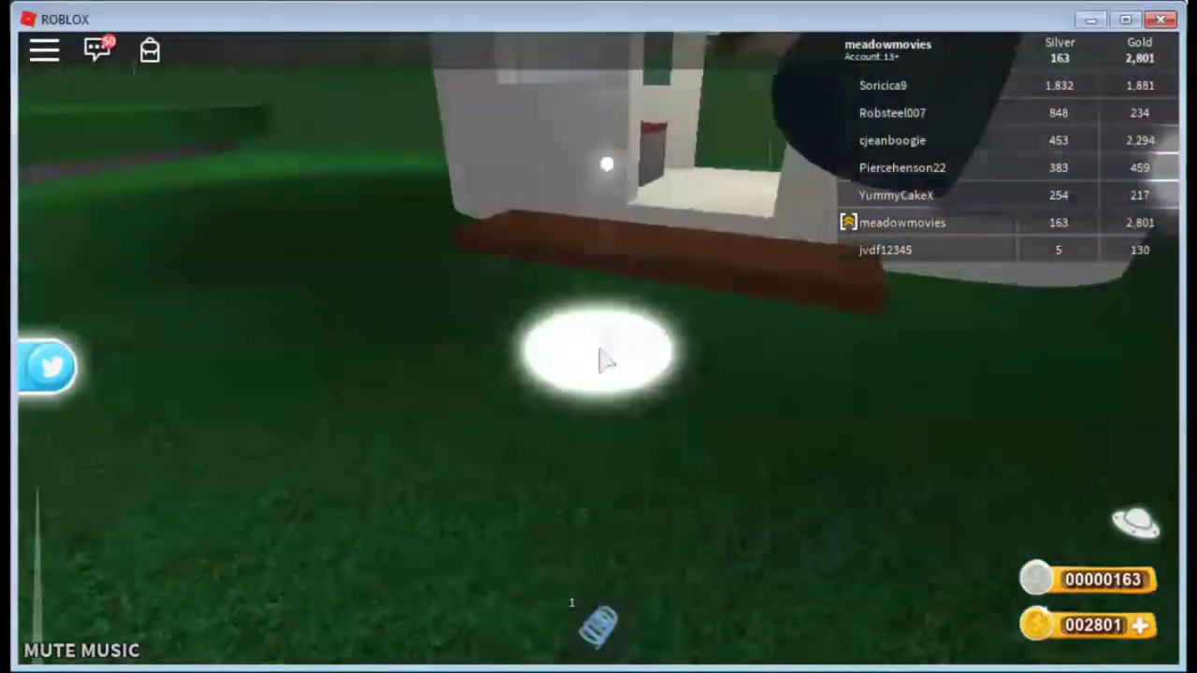
{"action": "key", "text": "w"}
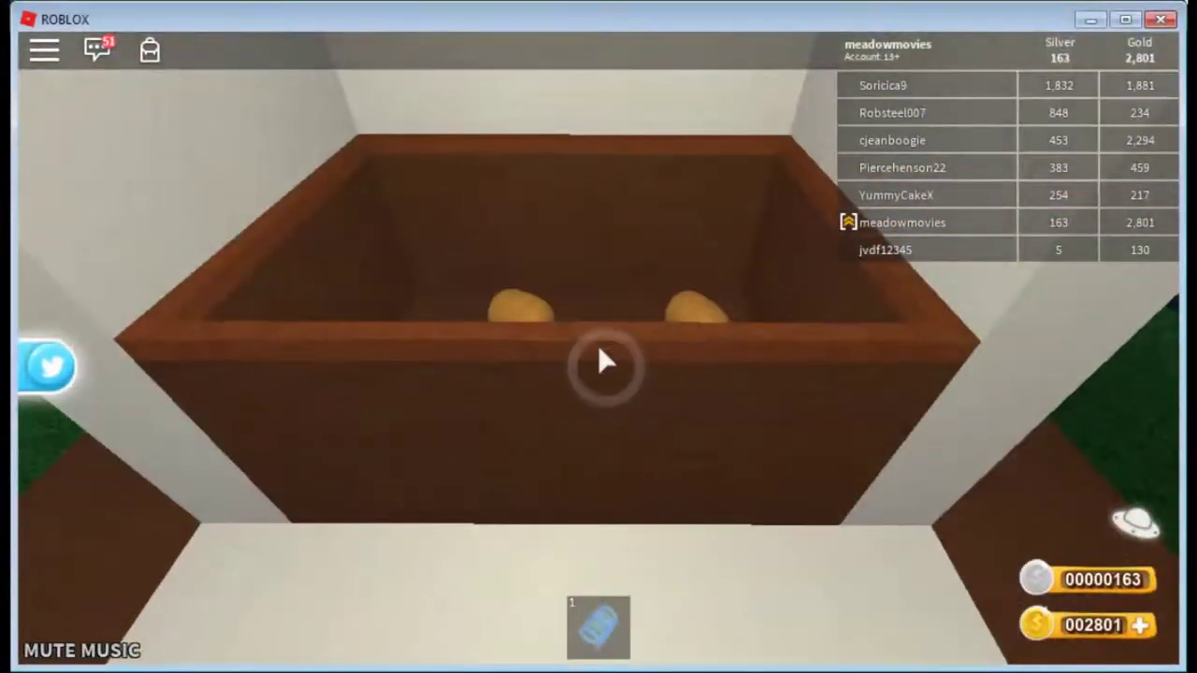
{"action": "key", "text": "s"}
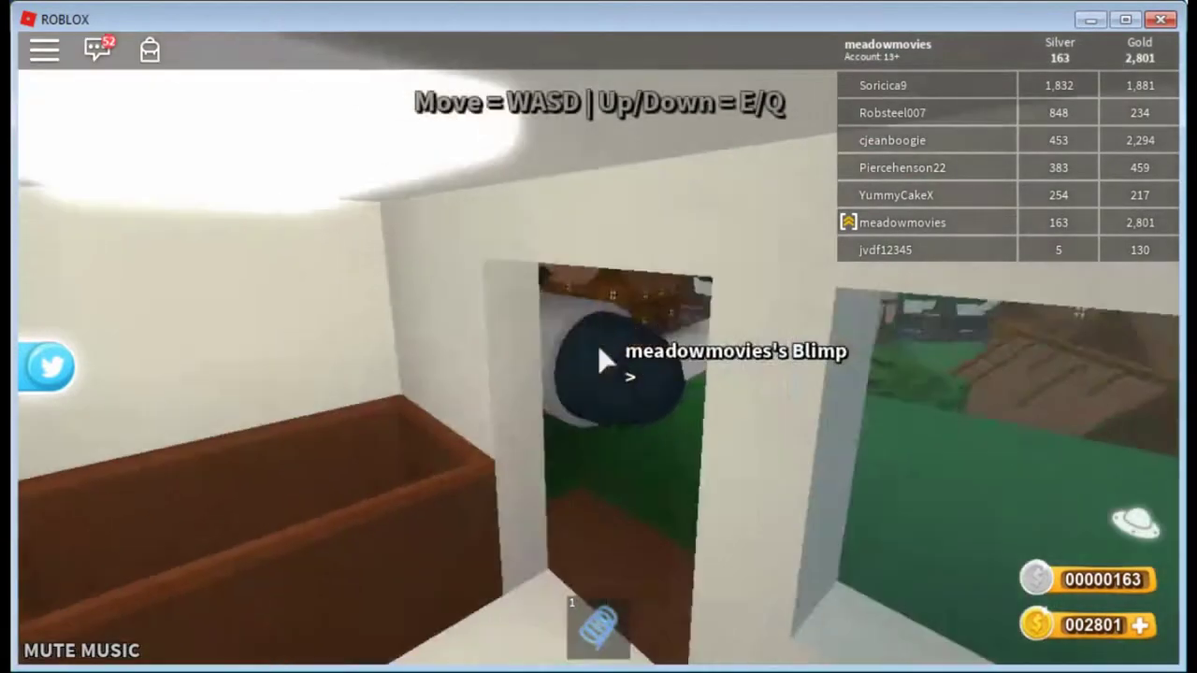
{"action": "scroll", "coordinate": [605, 362], "scroll_direction": "down", "scroll_amount": 5}
{"action": "scroll", "coordinate": [607, 369], "scroll_direction": "down", "scroll_amount": 5}
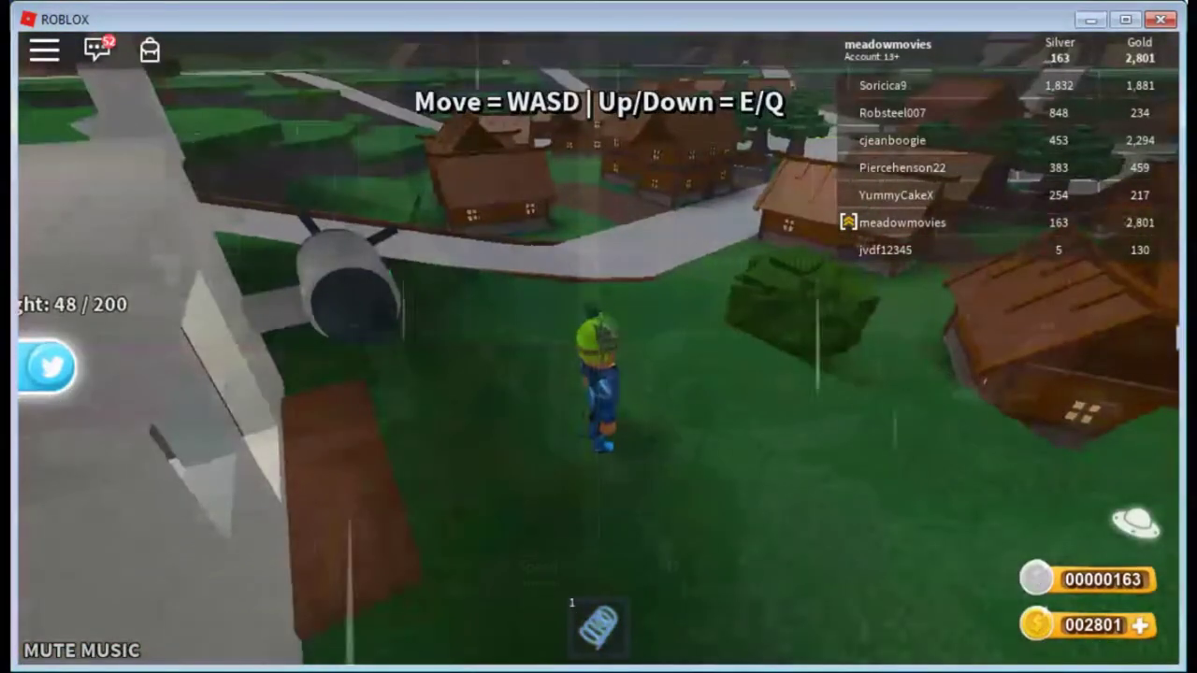
{"action": "scroll", "coordinate": [666, 215], "scroll_direction": "down", "scroll_amount": 5}
{"action": "scroll", "coordinate": [665, 215], "scroll_direction": "down", "scroll_amount": 3}
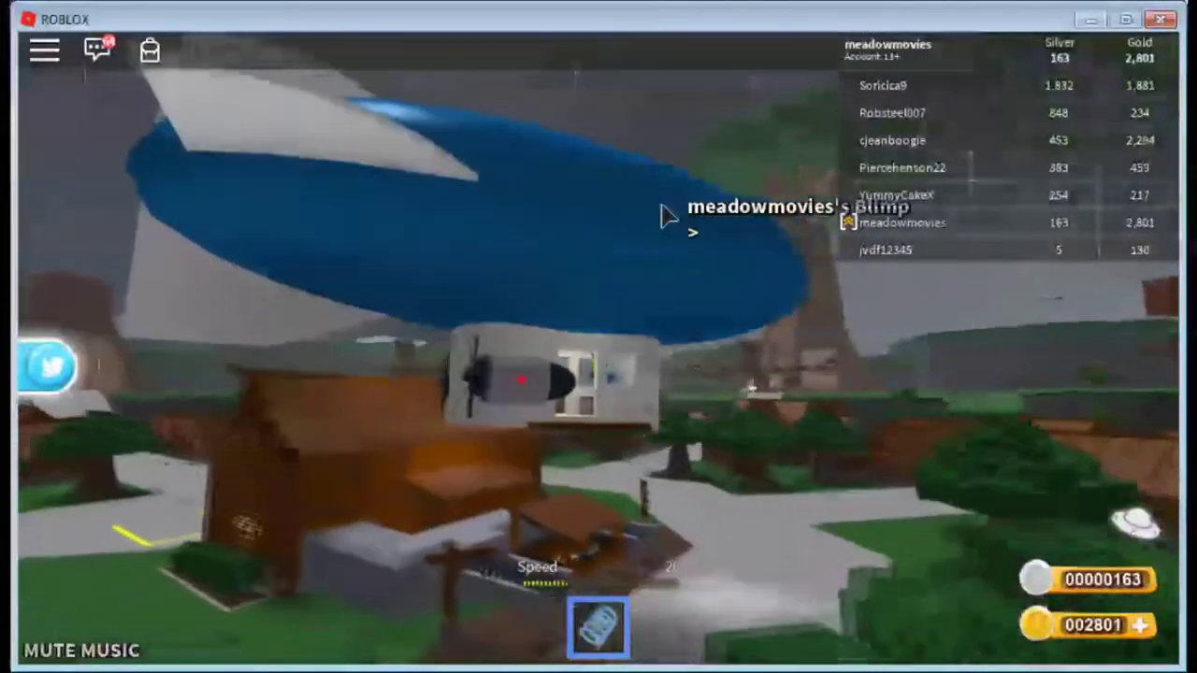
{"action": "scroll", "coordinate": [652, 221], "scroll_direction": "up", "scroll_amount": 3}
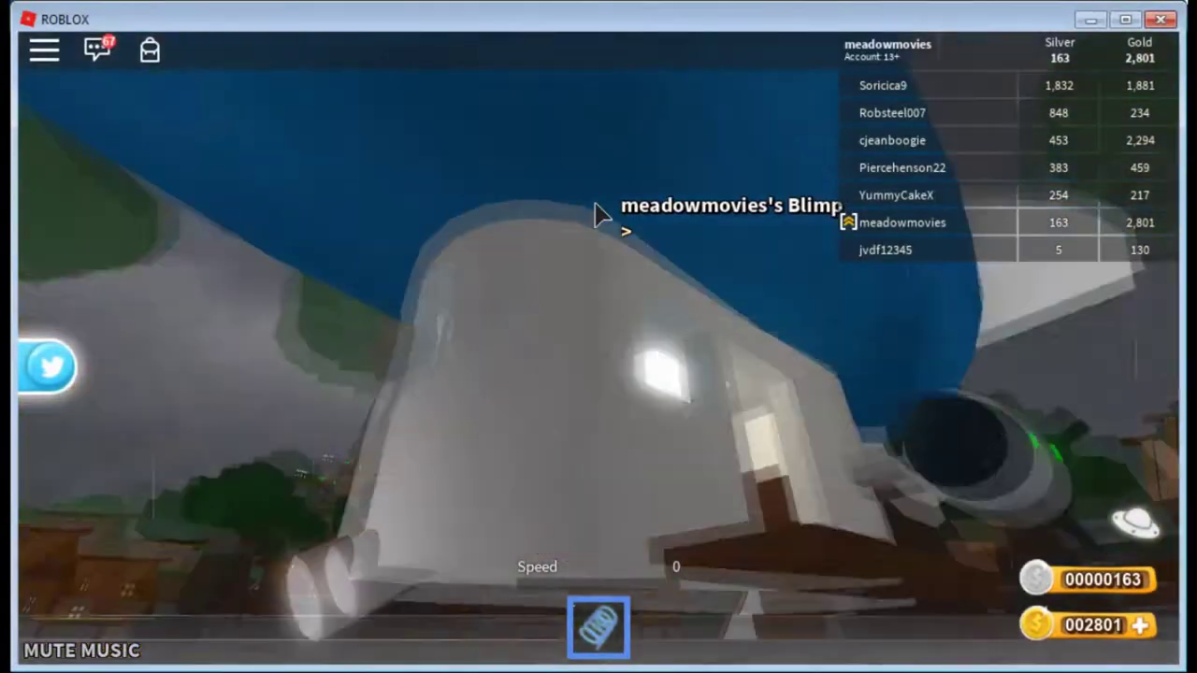
Step: Use Combine Kiwis on the cabin's kiwi crate, then run to the Fruit shop counter
{"action": "key", "text": "1"}
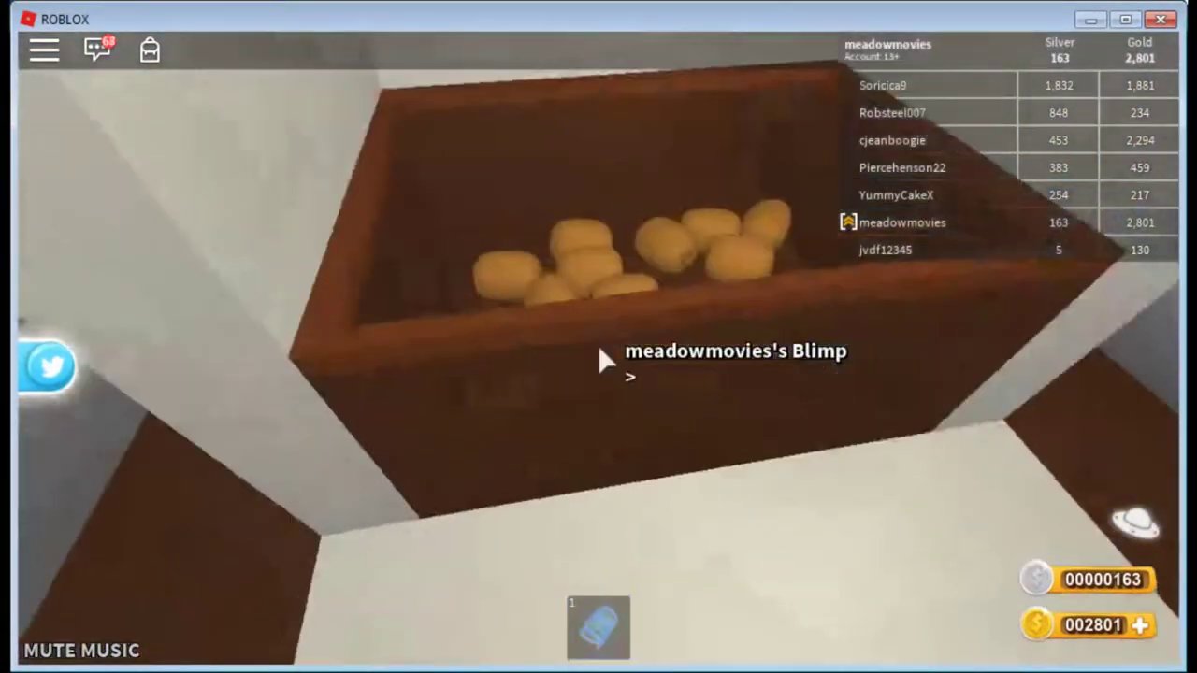
{"action": "left_click", "coordinate": [603, 360]}
{"action": "scroll", "coordinate": [603, 360], "scroll_direction": "down", "scroll_amount": 2}
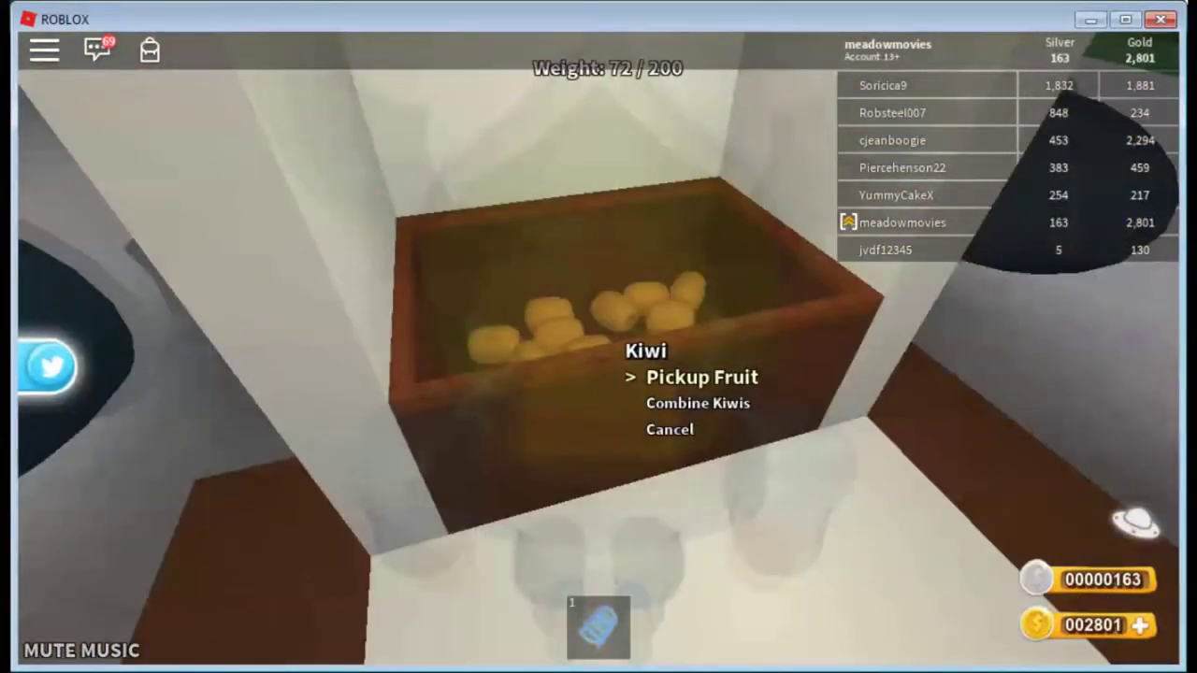
{"action": "left_click", "coordinate": [654, 393]}
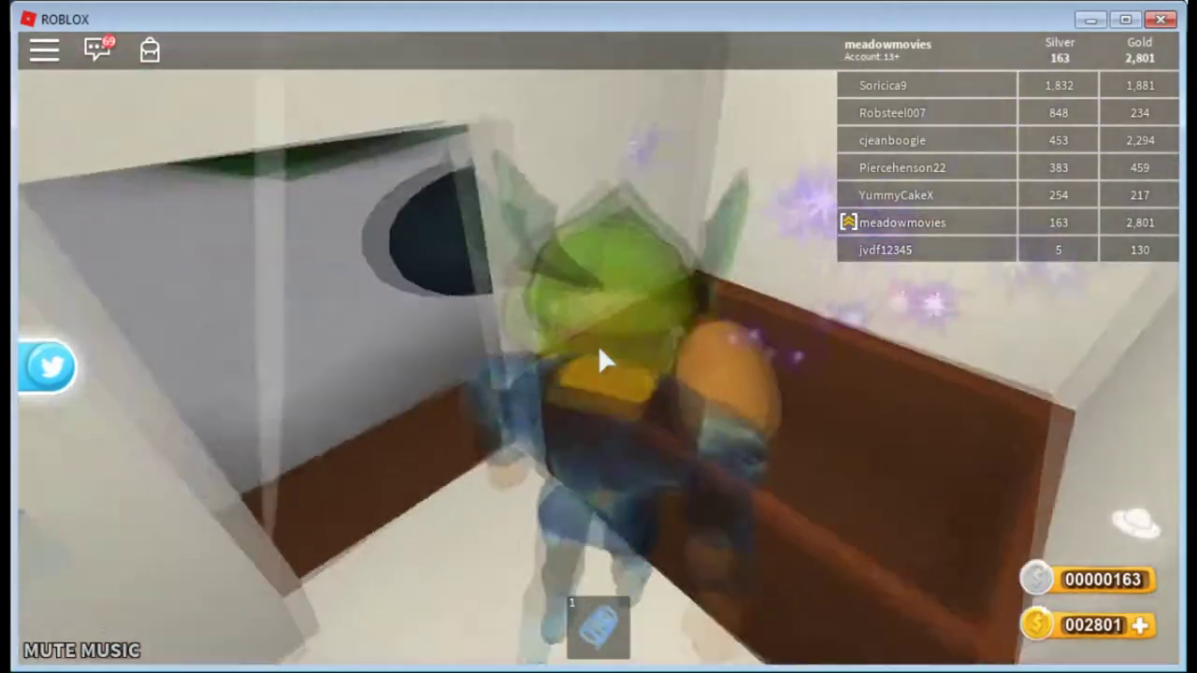
{"action": "key", "text": "w"}
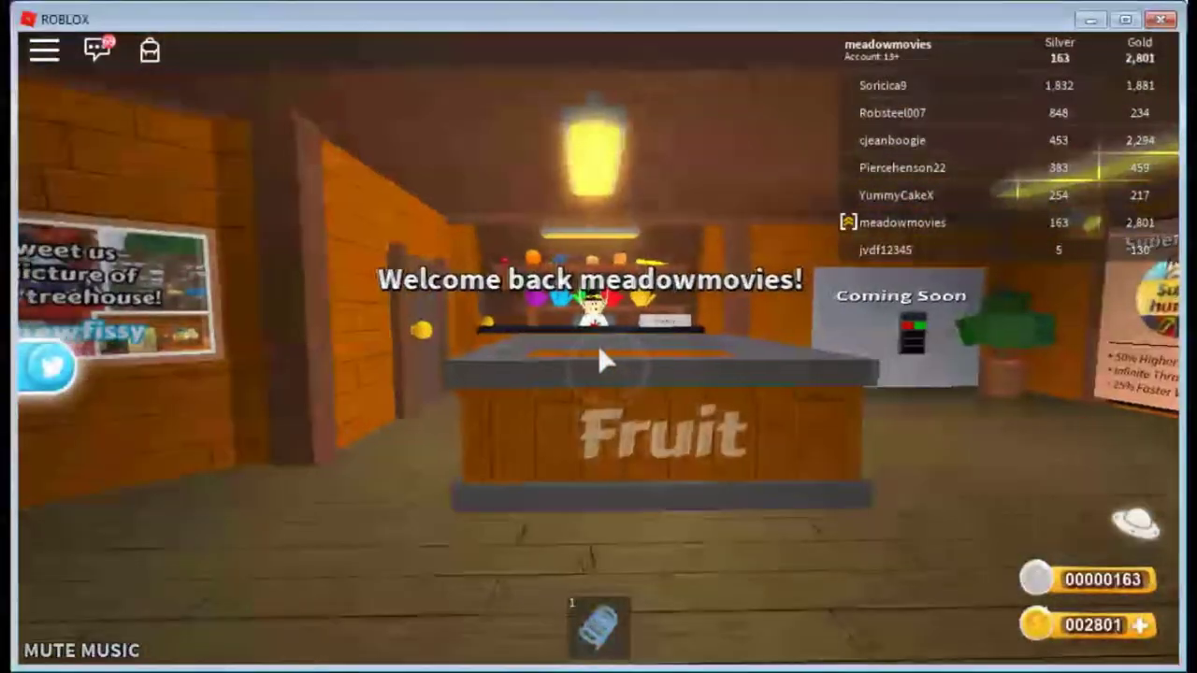
Step: Sell all 9 kiwis to the Fruit shopkeeper for 45 Silver, bringing Silver to 208
{"action": "key", "text": "a"}
{"action": "key", "text": "w"}
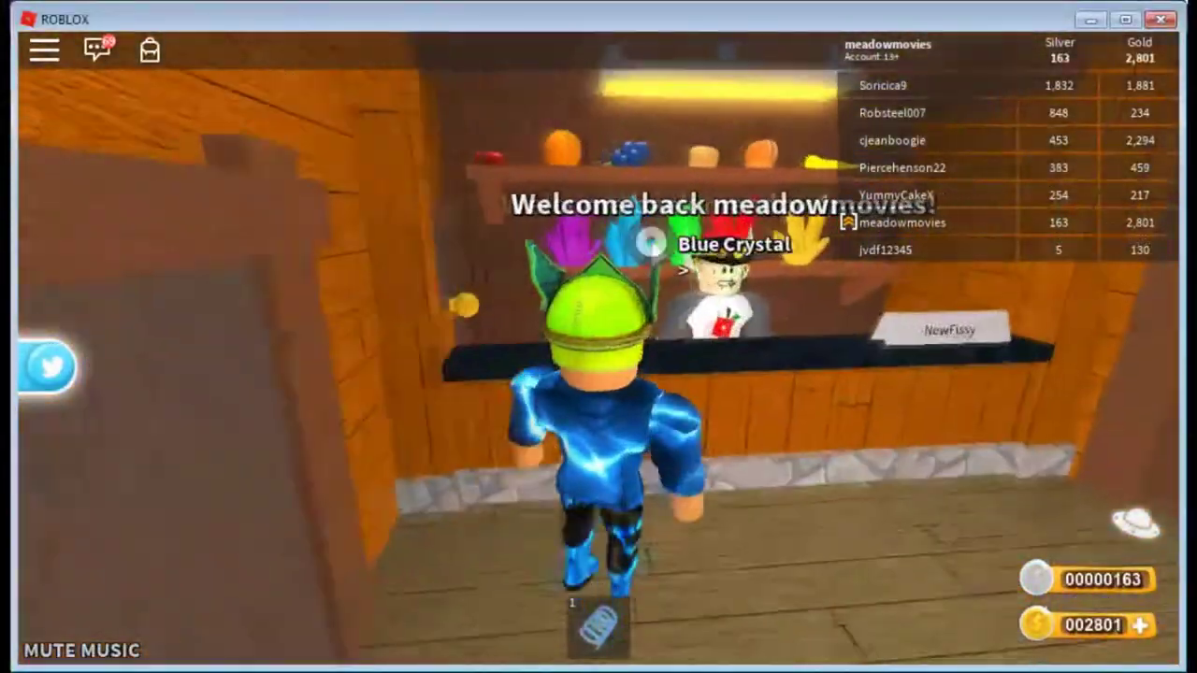
{"action": "key", "text": "d"}
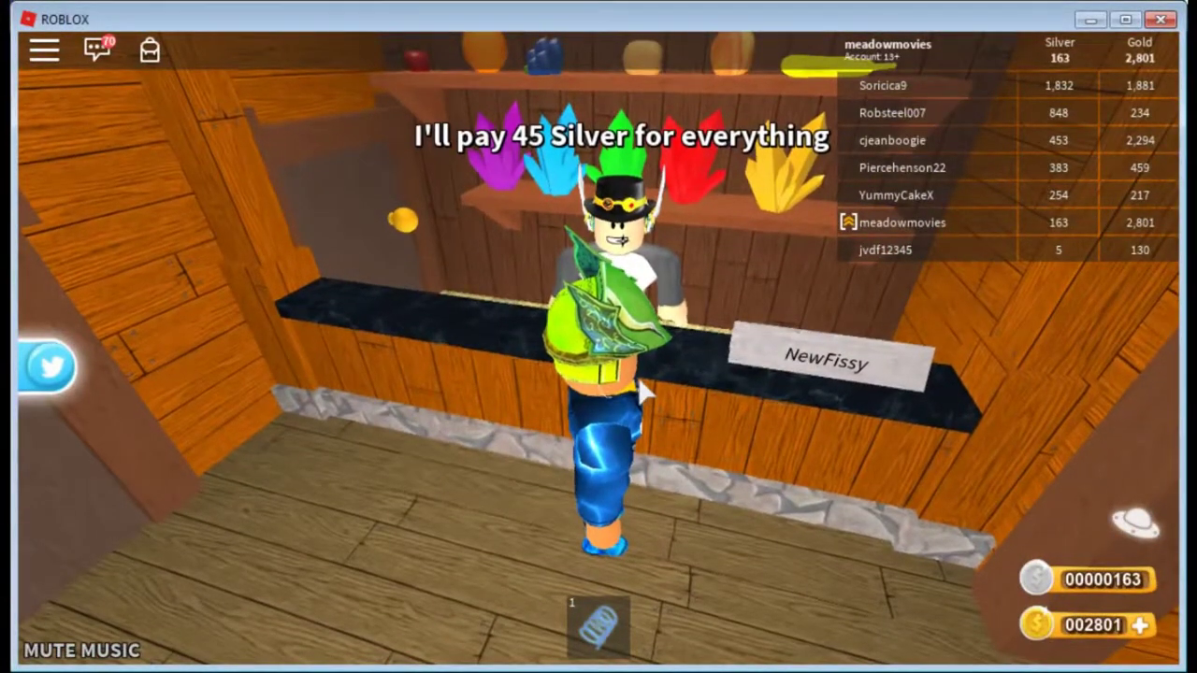
{"action": "left_click", "coordinate": [666, 449]}
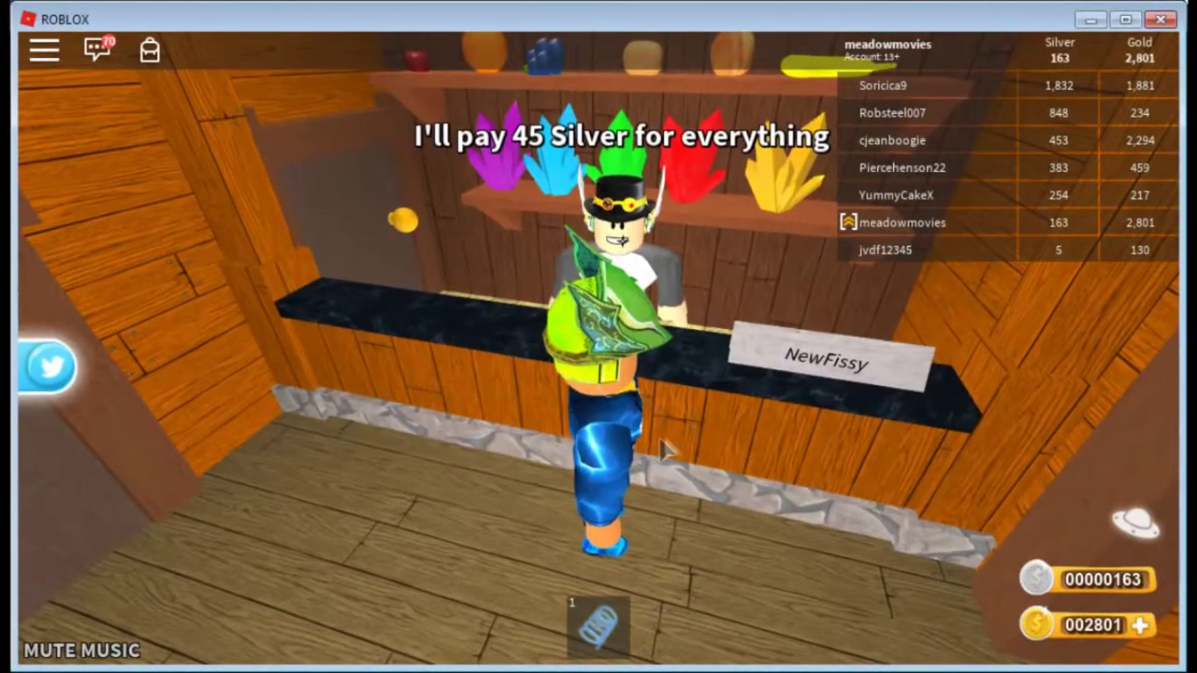
{"action": "key", "text": "a"}
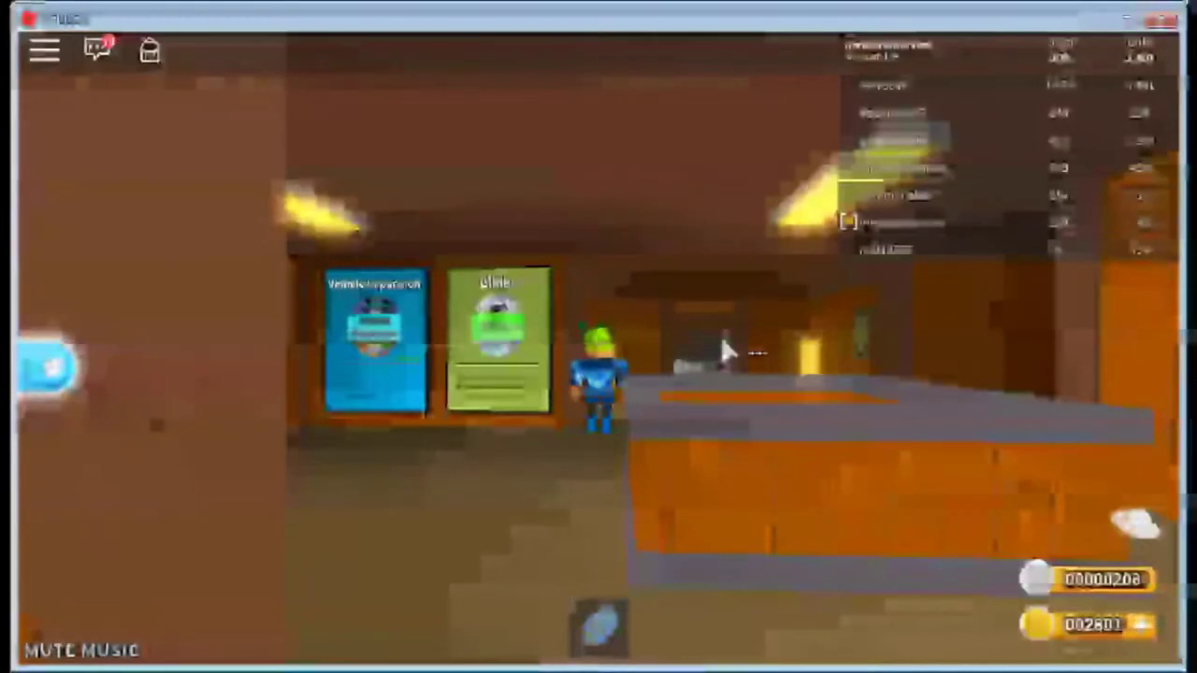
Step: Buy the Superhuman game pass at the upgrade signs and dismiss both success popups
{"action": "key", "text": "w"}
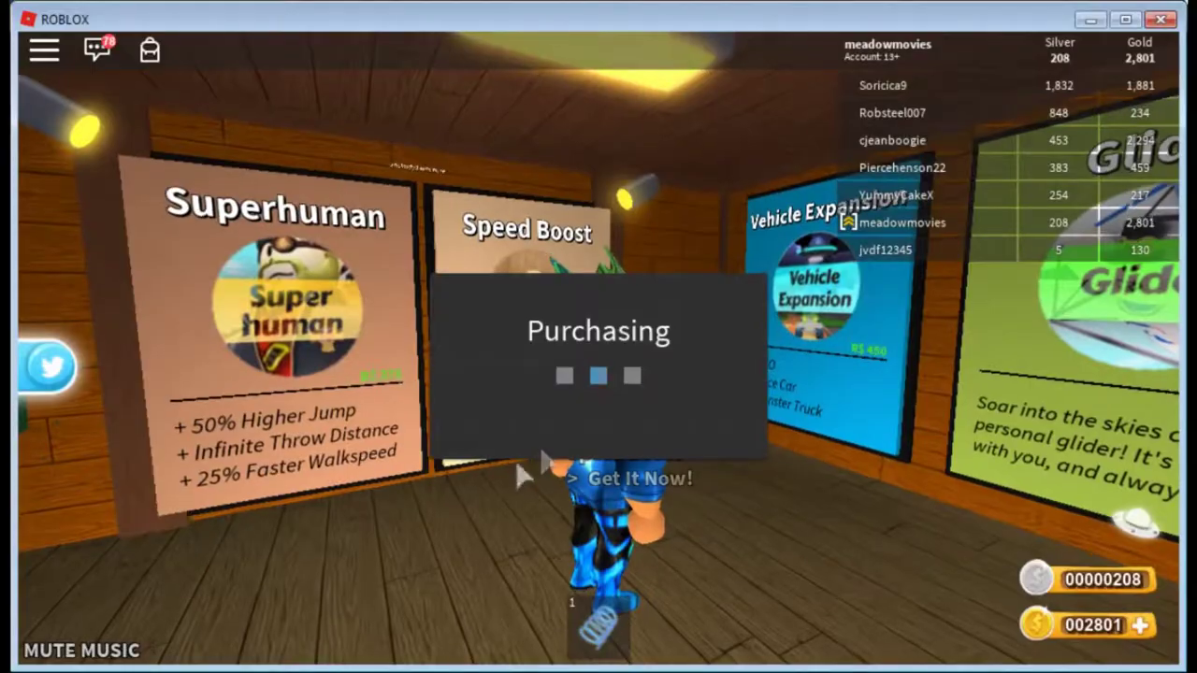
{"action": "left_click", "coordinate": [679, 432]}
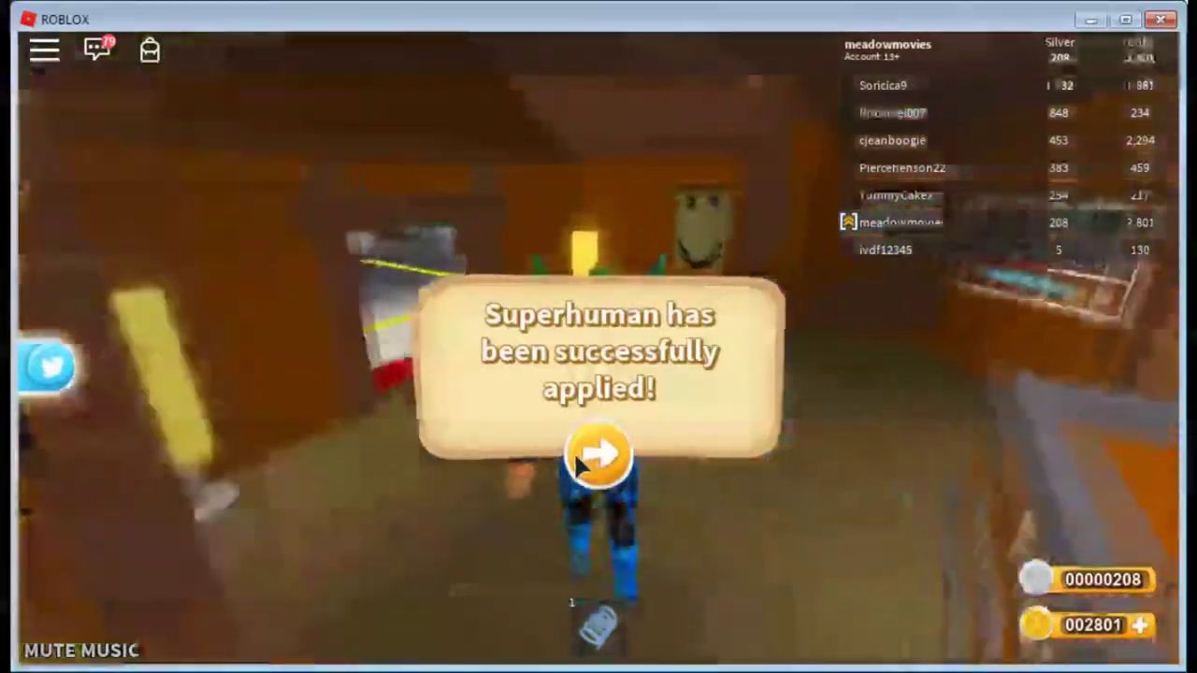
{"action": "left_click", "coordinate": [596, 455]}
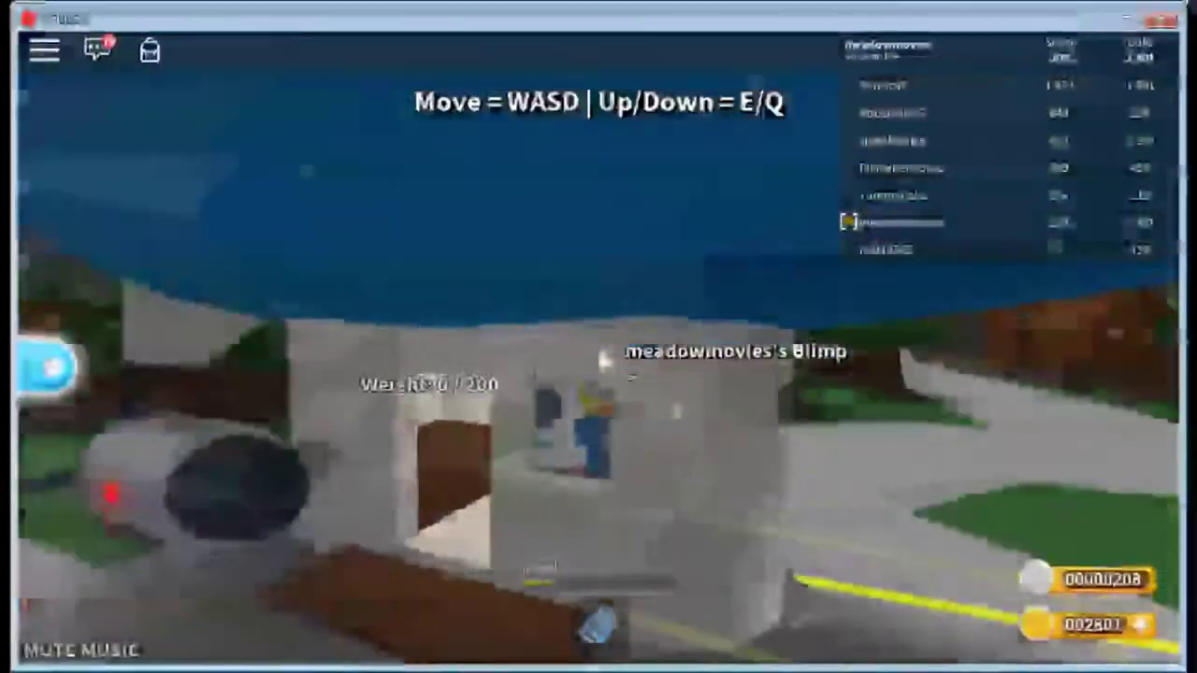
Step: Fly the blimp over the village and circle back to rest beside the treehouse
{"action": "key", "text": "w"}
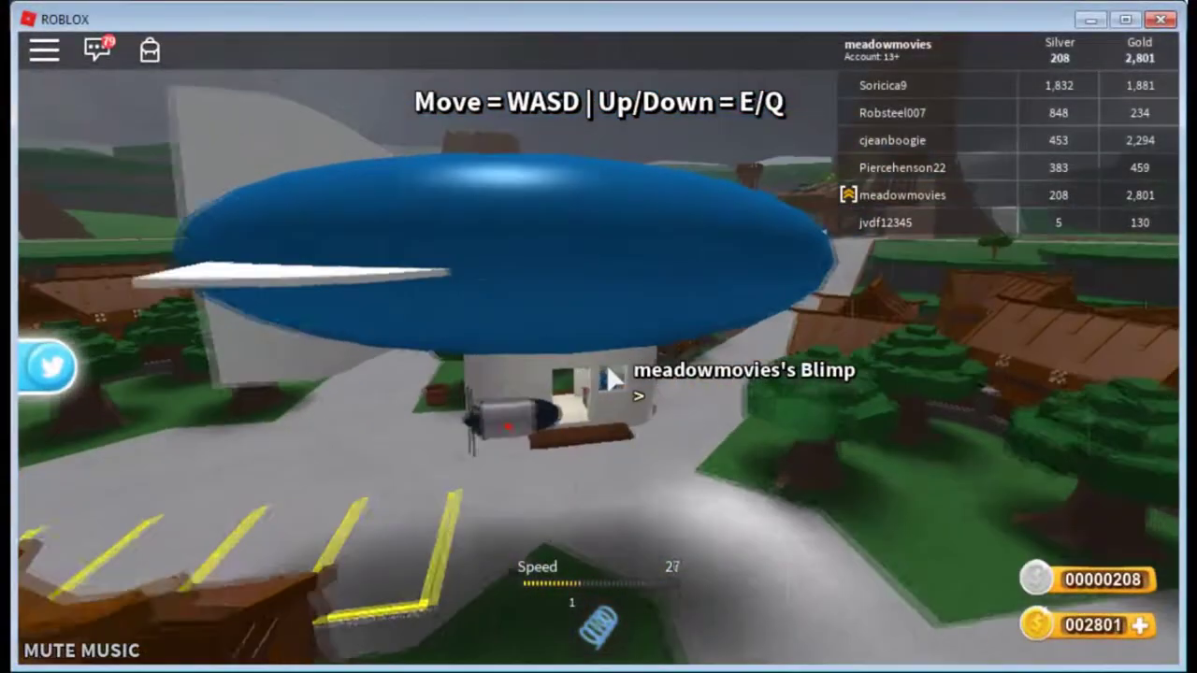
{"action": "key", "text": "w"}
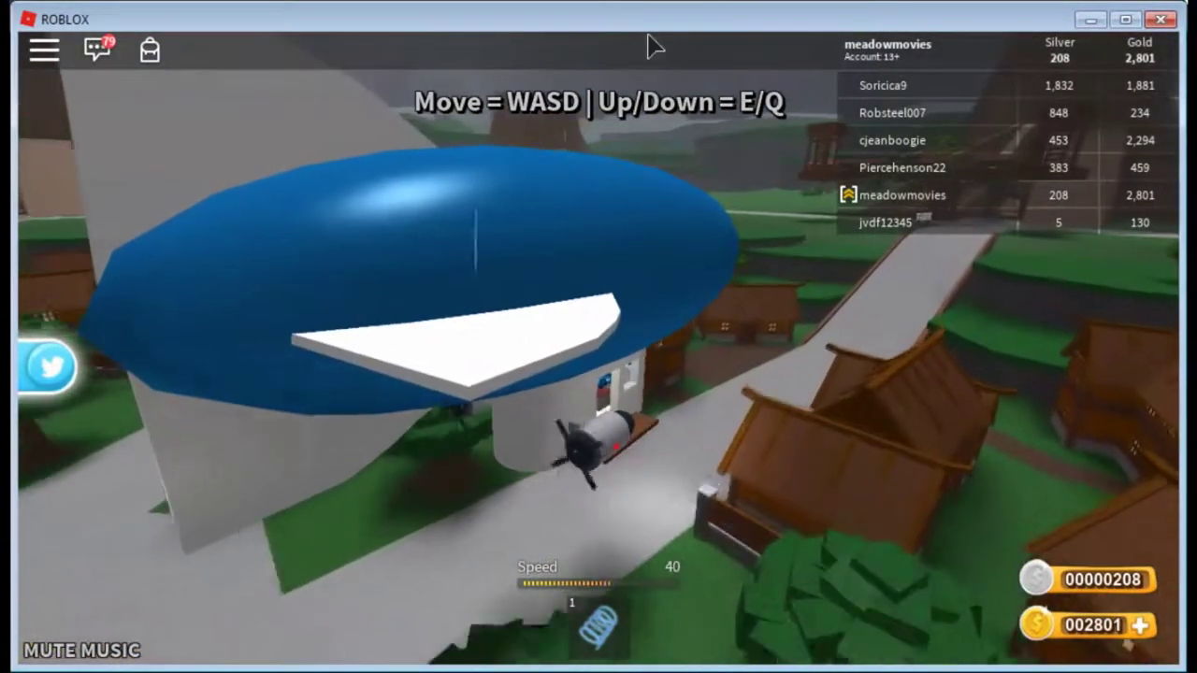
{"action": "key", "text": "w"}
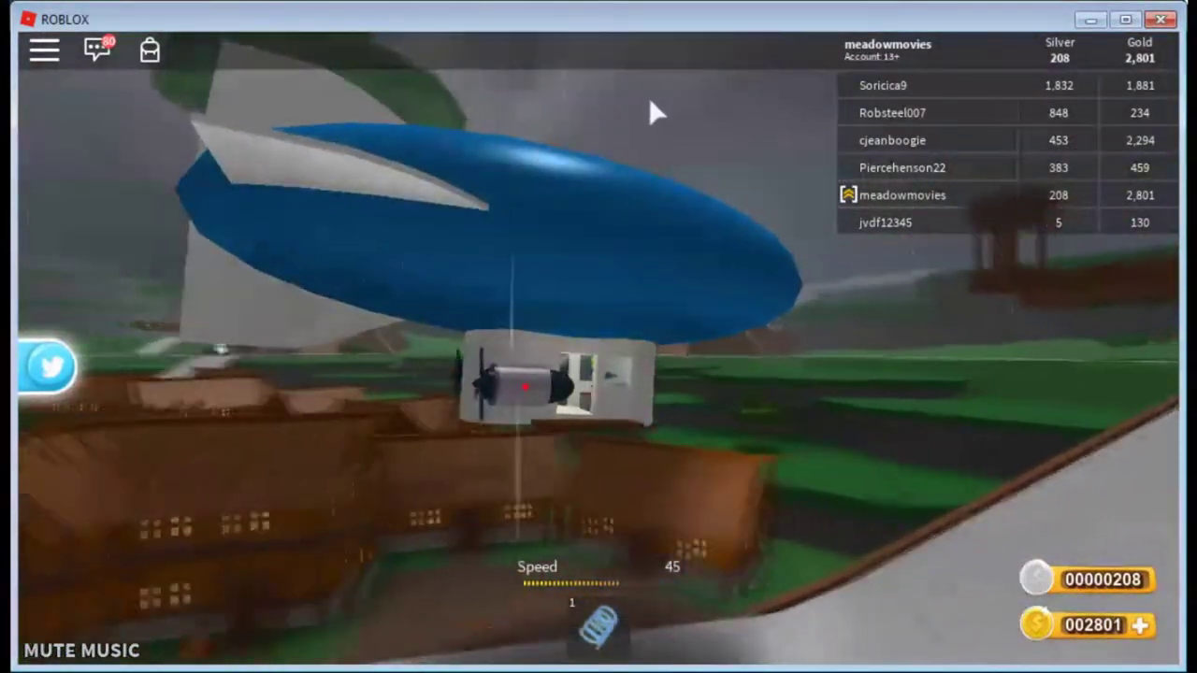
{"action": "key", "text": "a"}
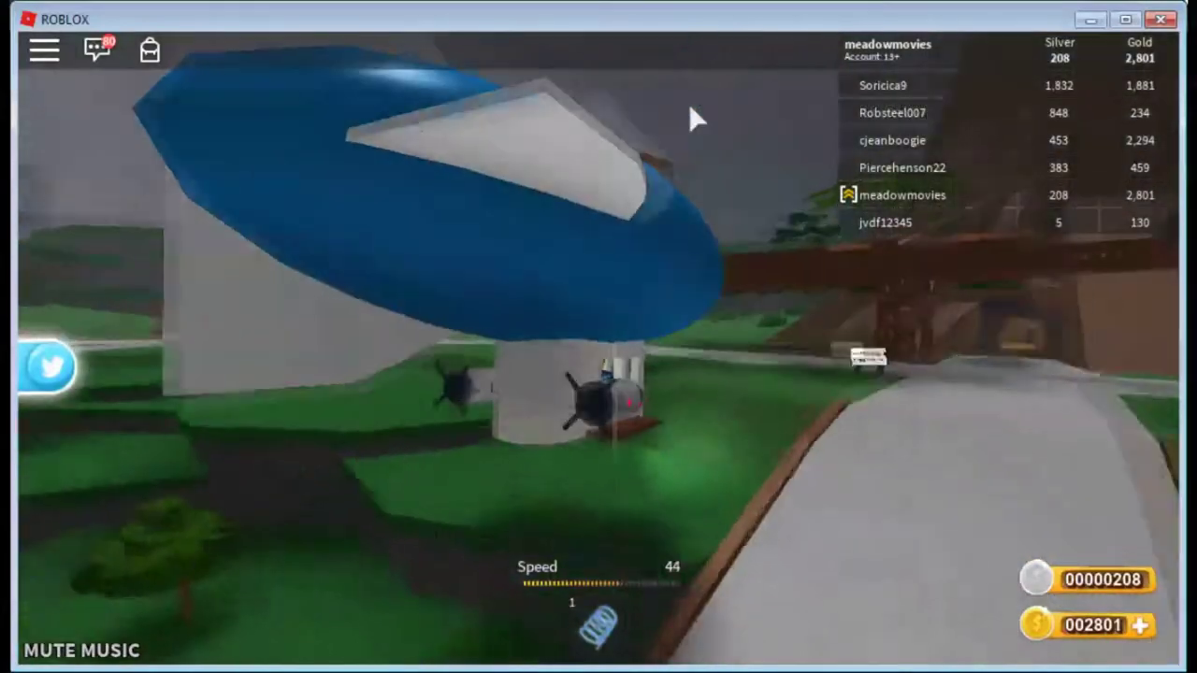
{"action": "key", "text": "a"}
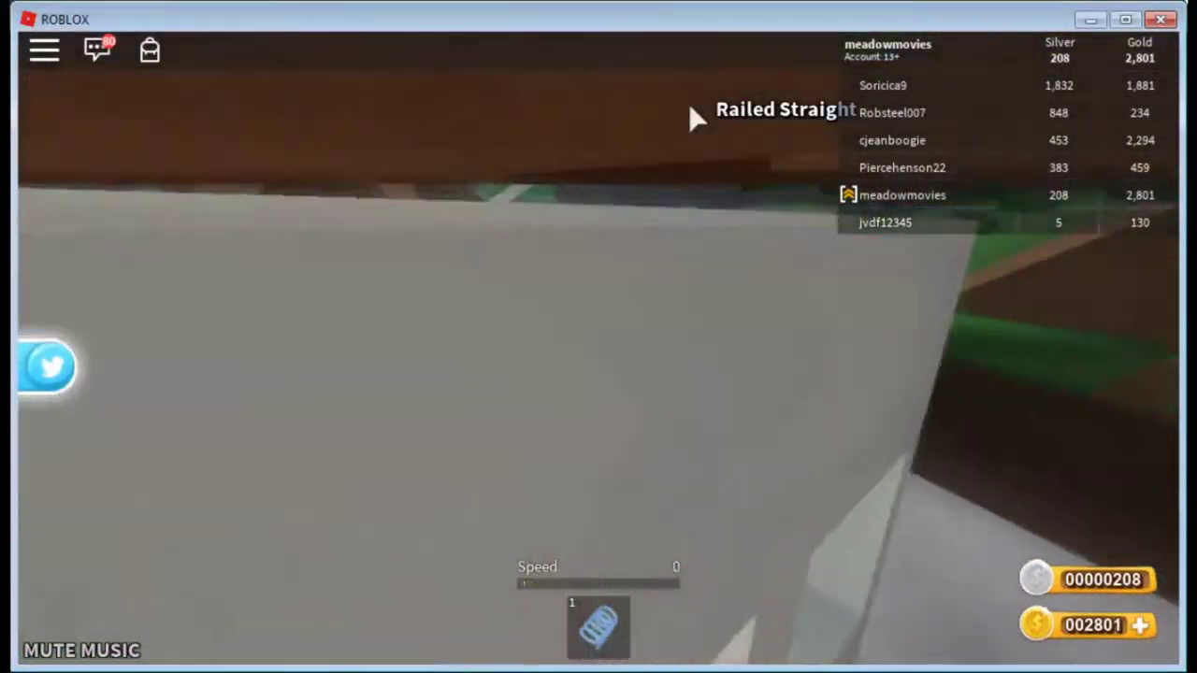
{"action": "key", "text": "a"}
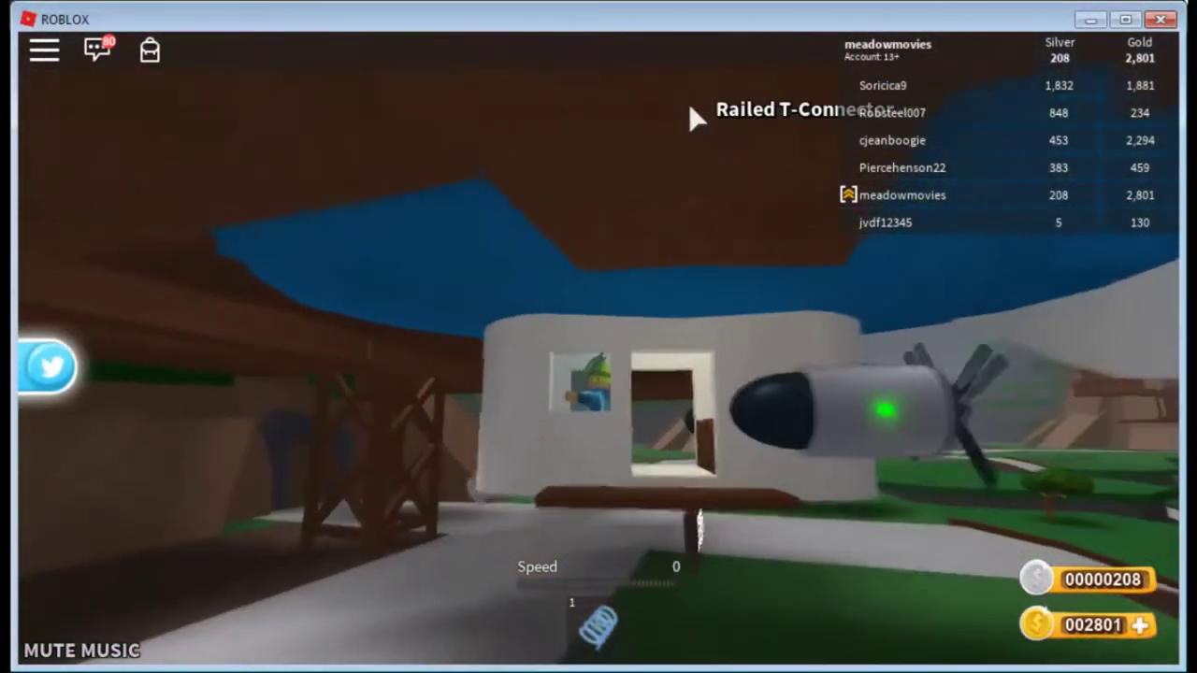
{"action": "key", "text": "w"}
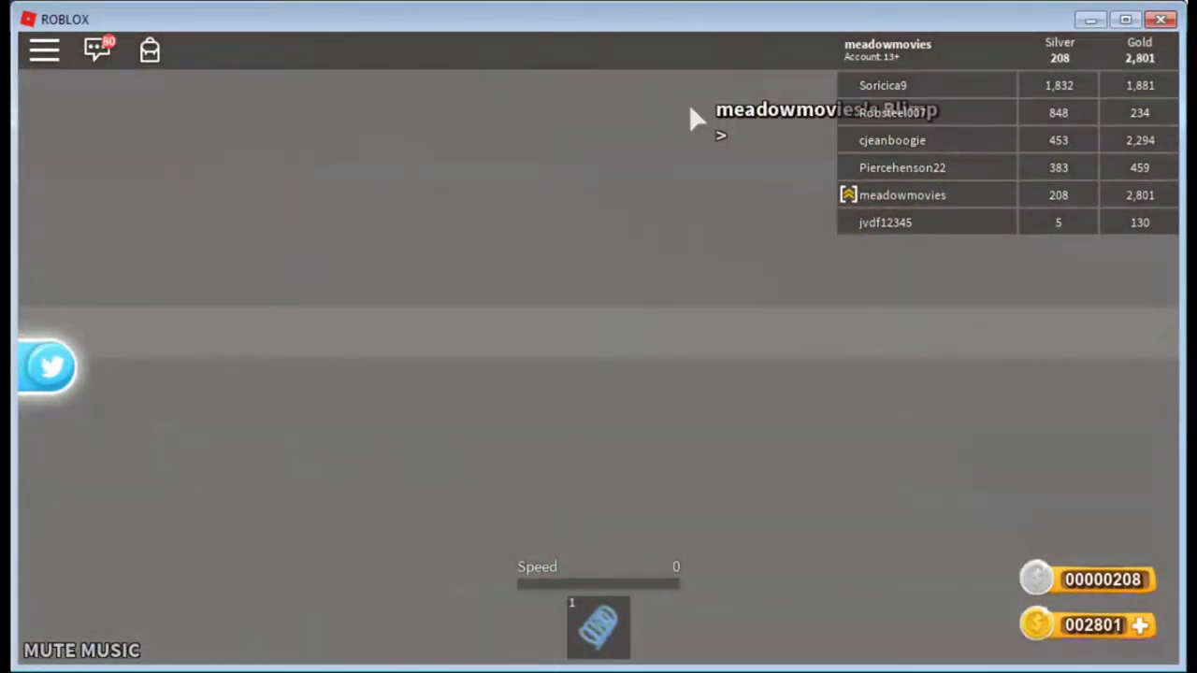
{"action": "key", "text": "a"}
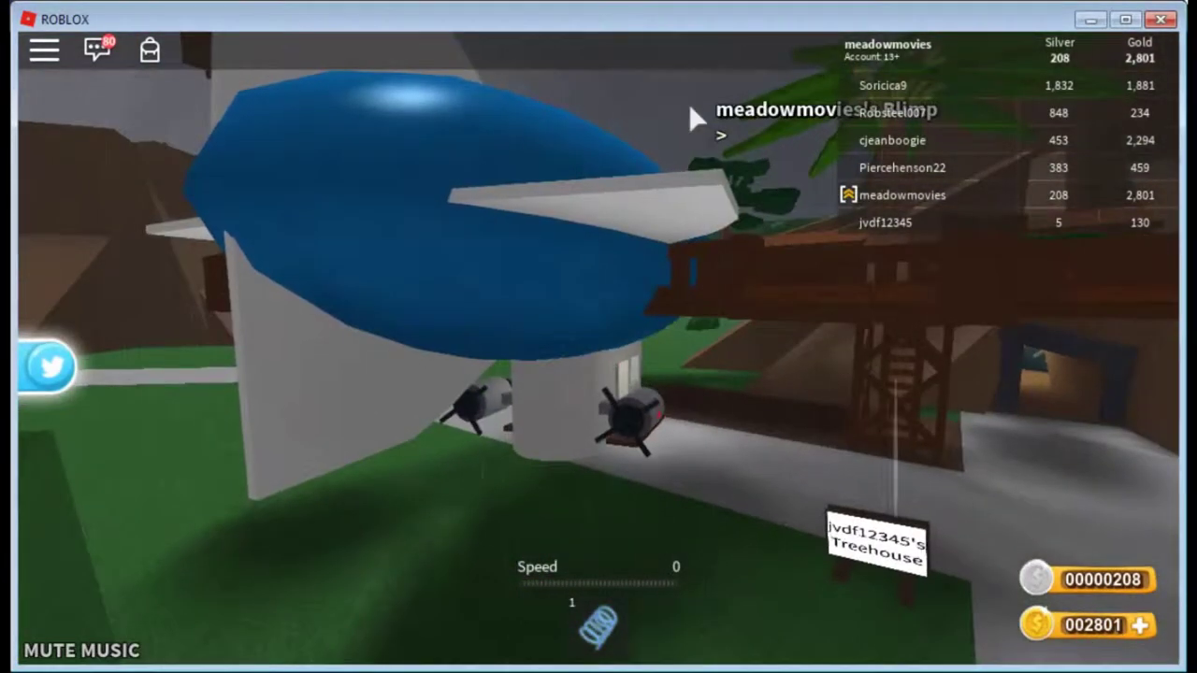
{"action": "key", "text": "a"}
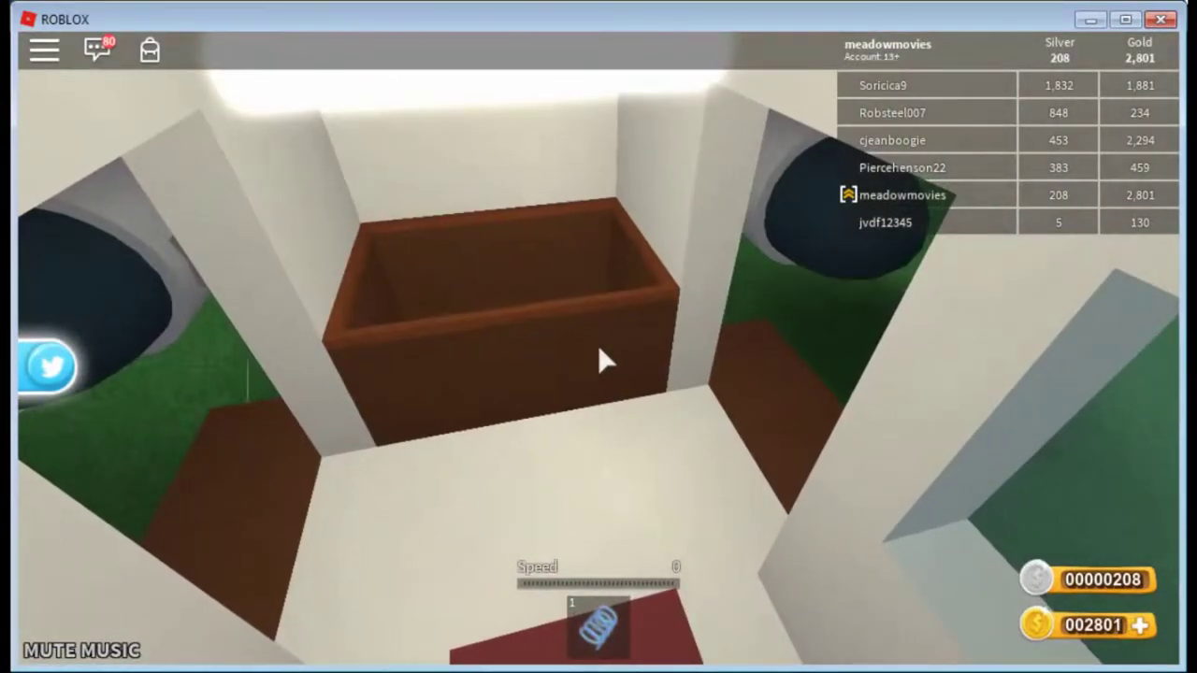
{"action": "key", "text": "w"}
{"action": "scroll", "coordinate": [597, 344], "scroll_direction": "down", "scroll_amount": 5}
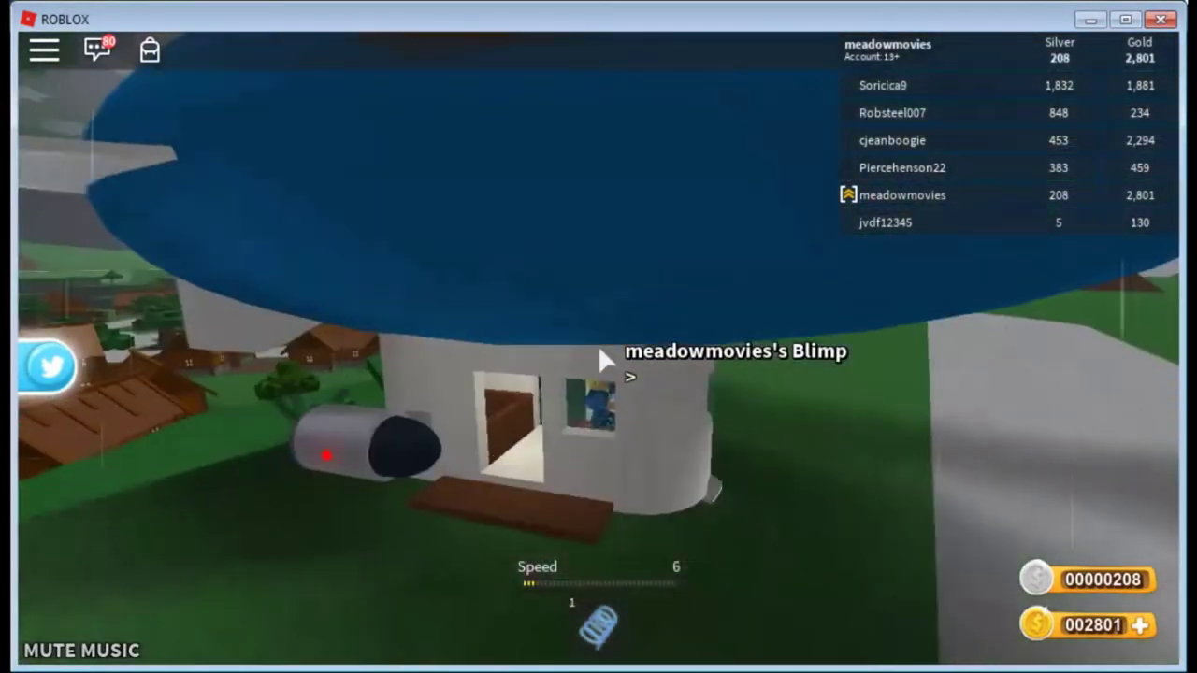
{"action": "key", "text": "s"}
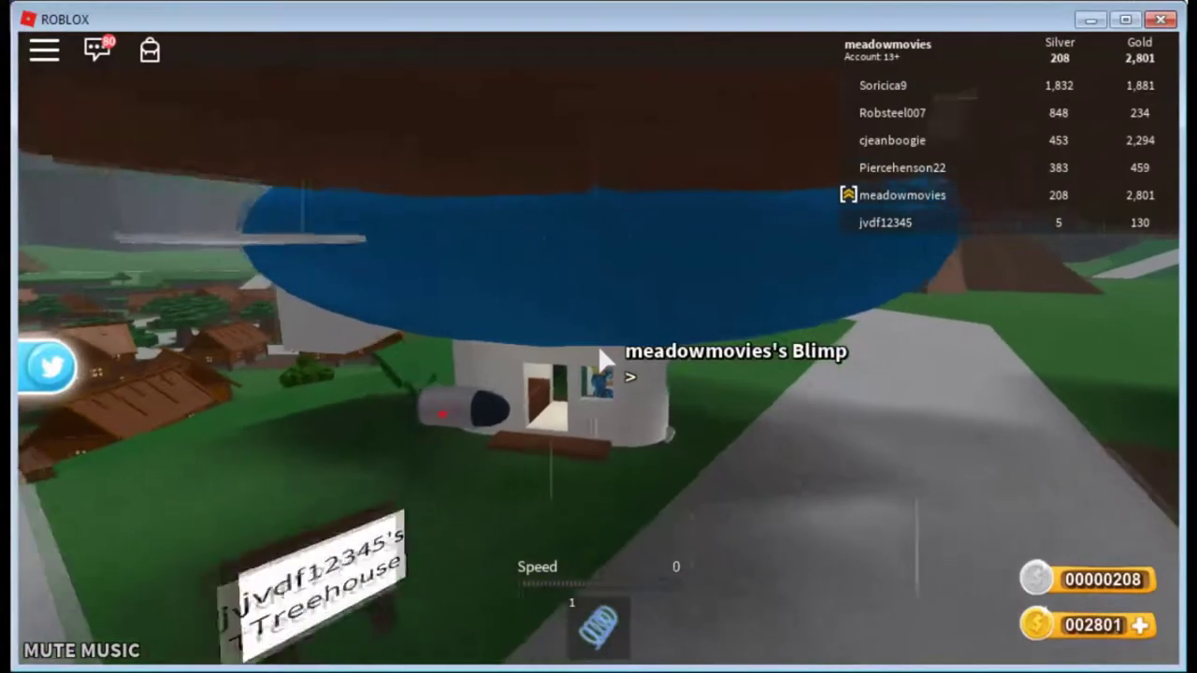
Step: Loop the blimp over the village again and ease it alongside the treehouse dock
{"action": "key", "text": "w"}
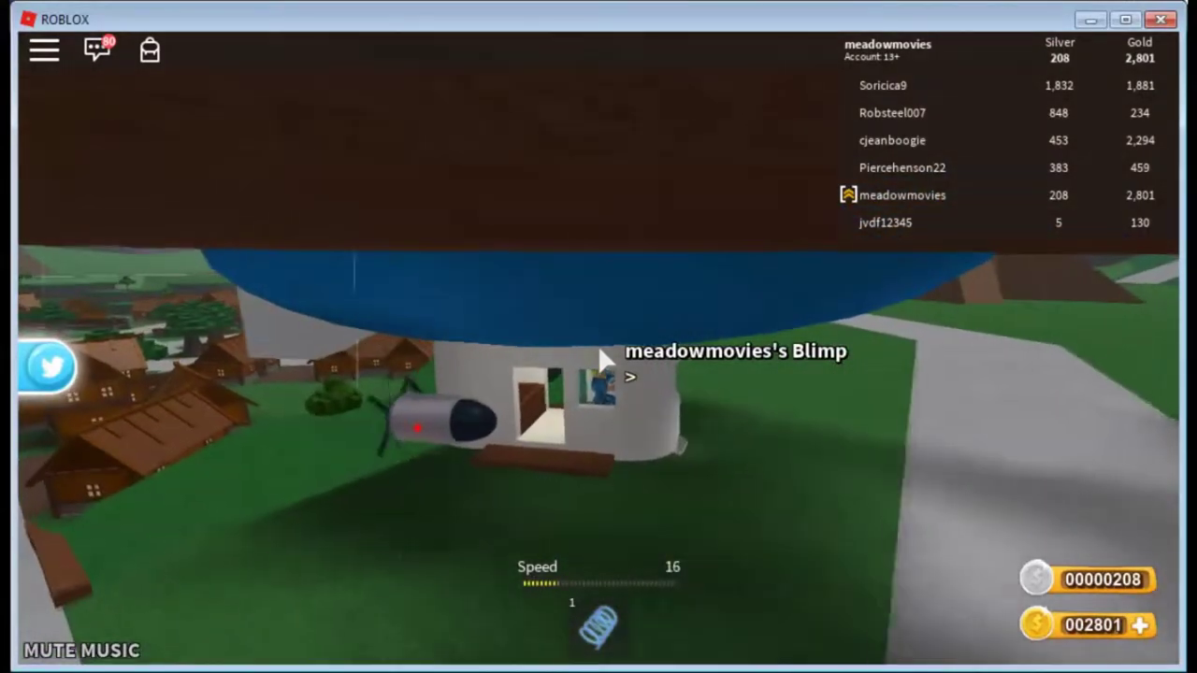
{"action": "key", "text": "w"}
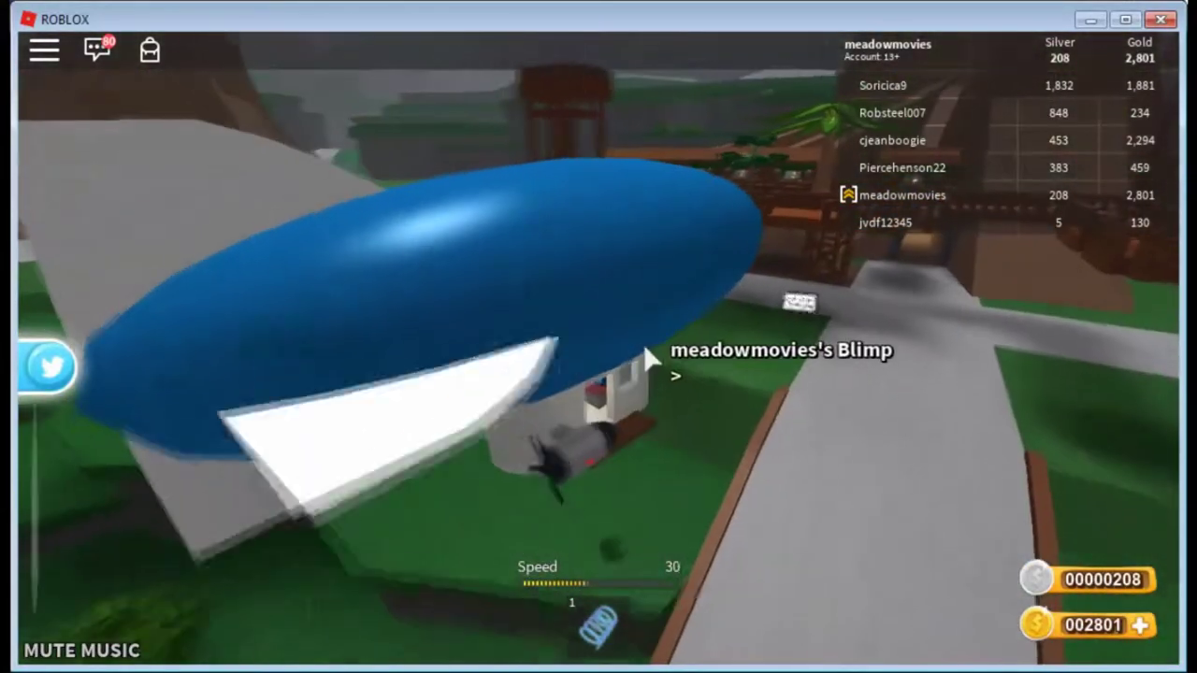
{"action": "key", "text": "s"}
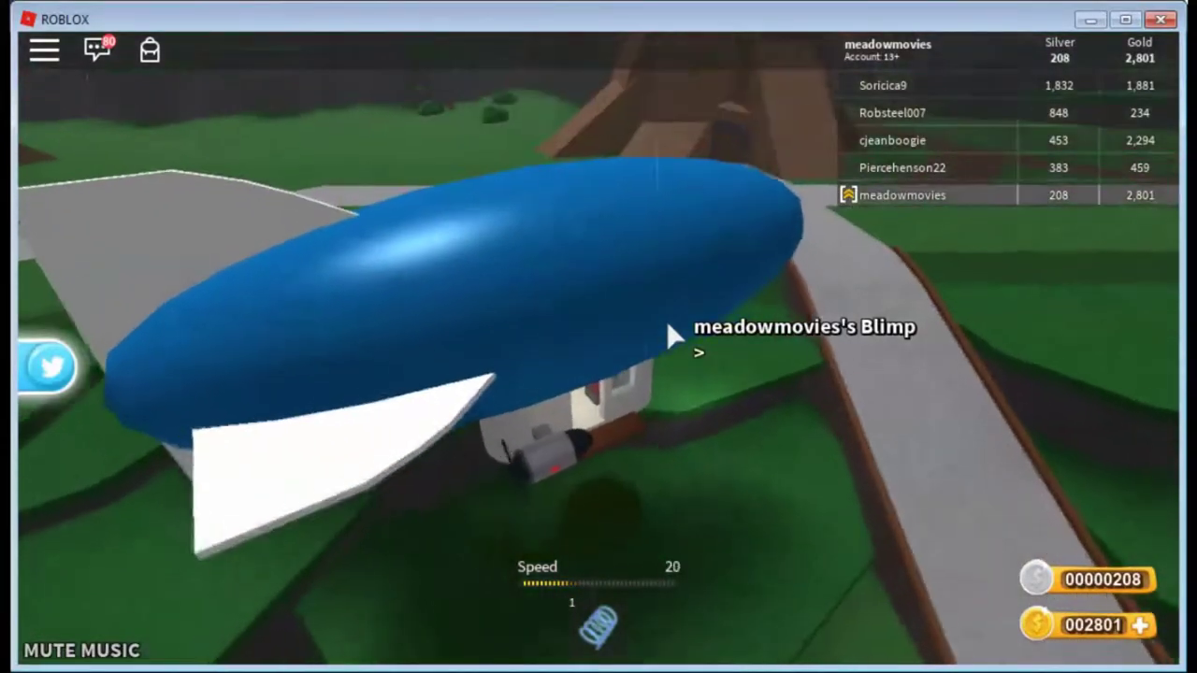
{"action": "key", "text": "s"}
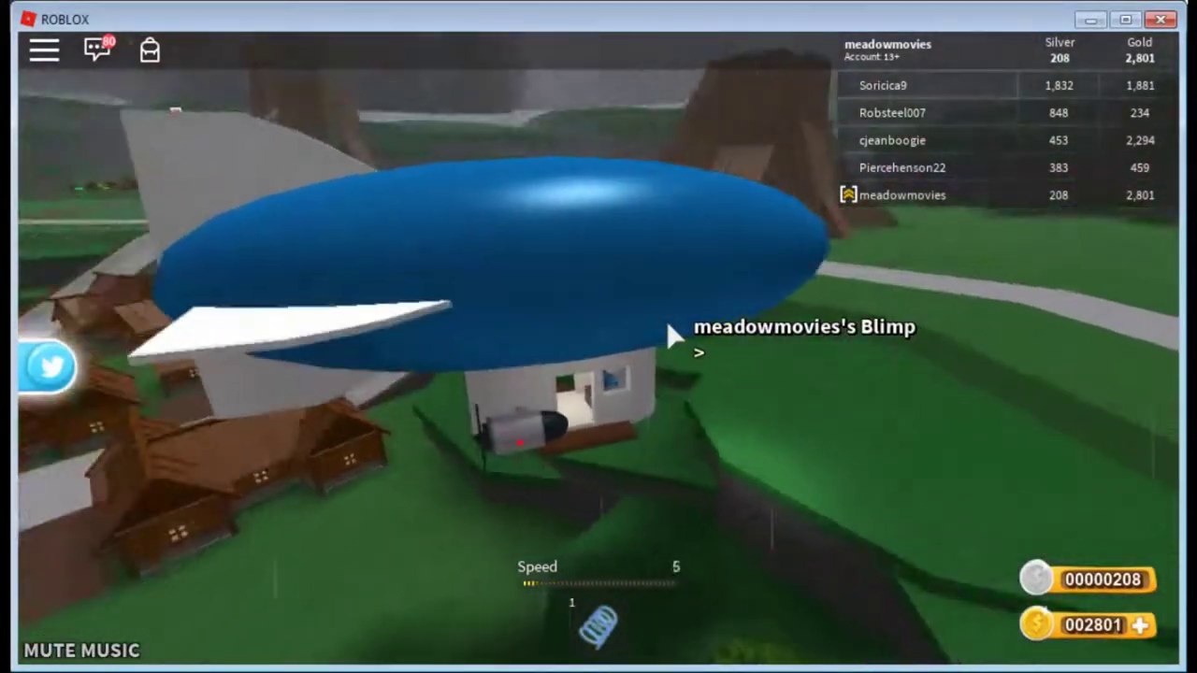
{"action": "key", "text": "w"}
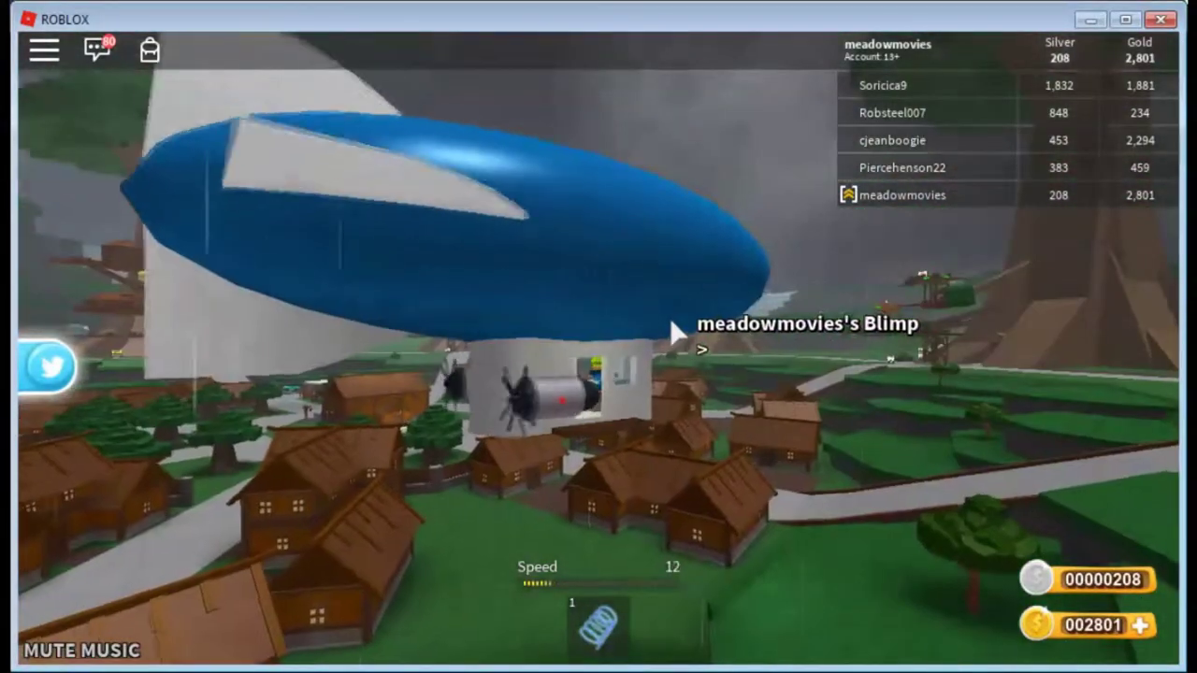
{"action": "key", "text": "w"}
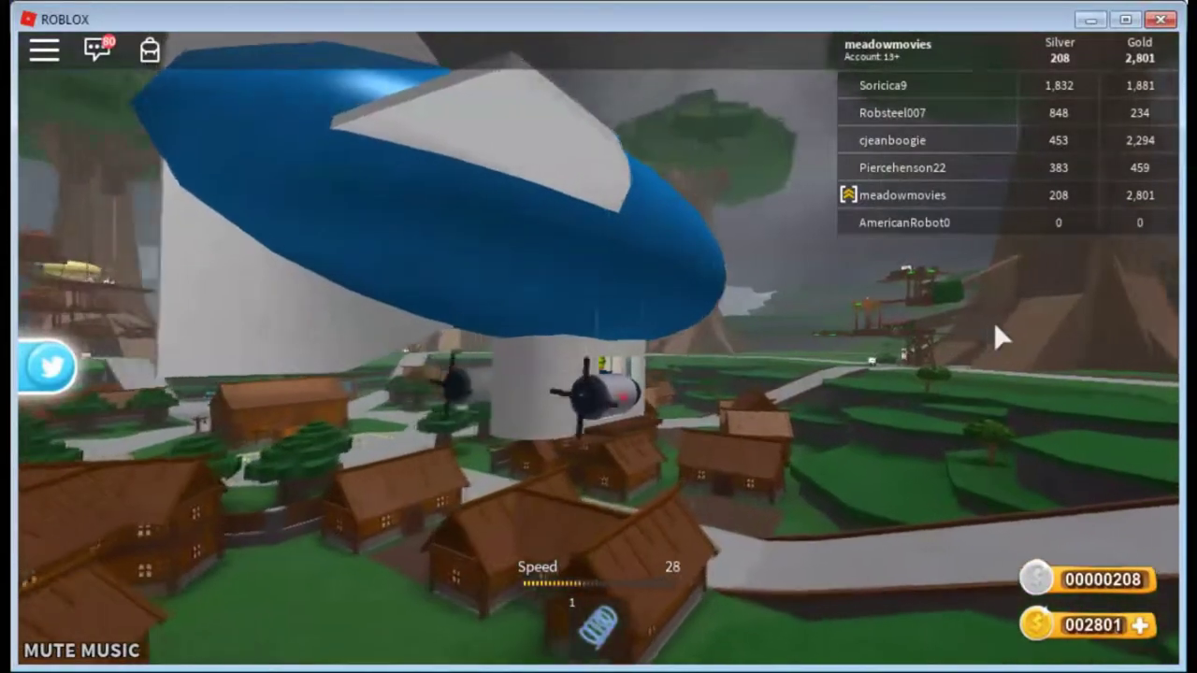
{"action": "key", "text": "w"}
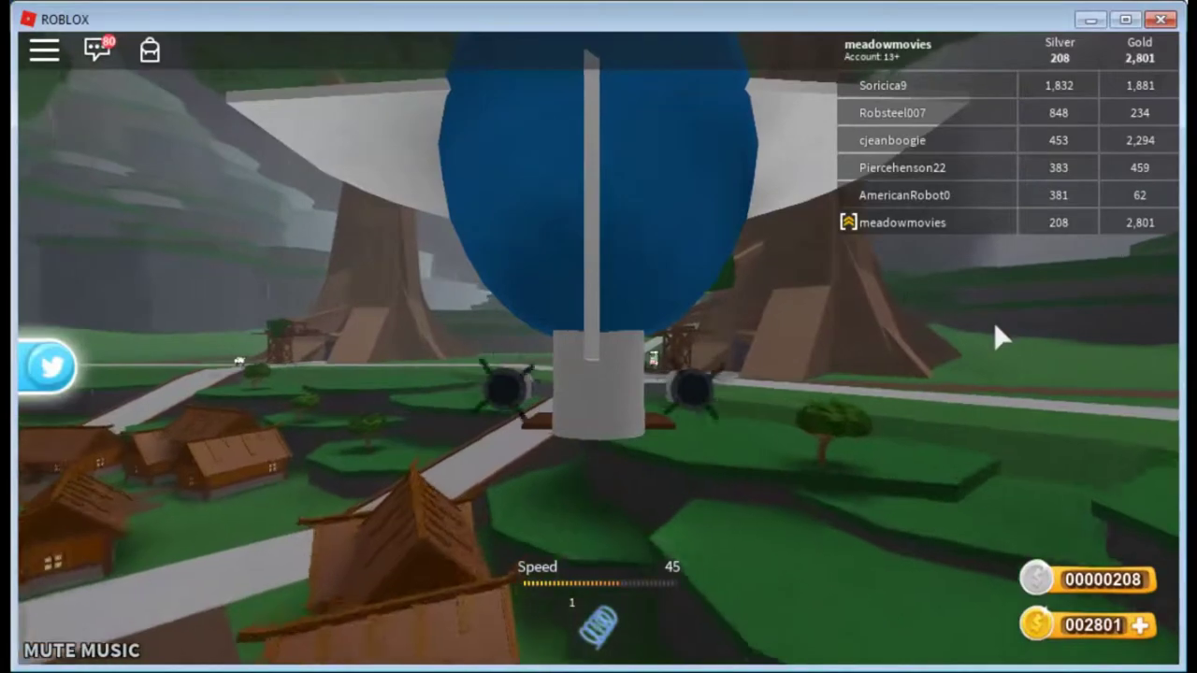
{"action": "key", "text": "a"}
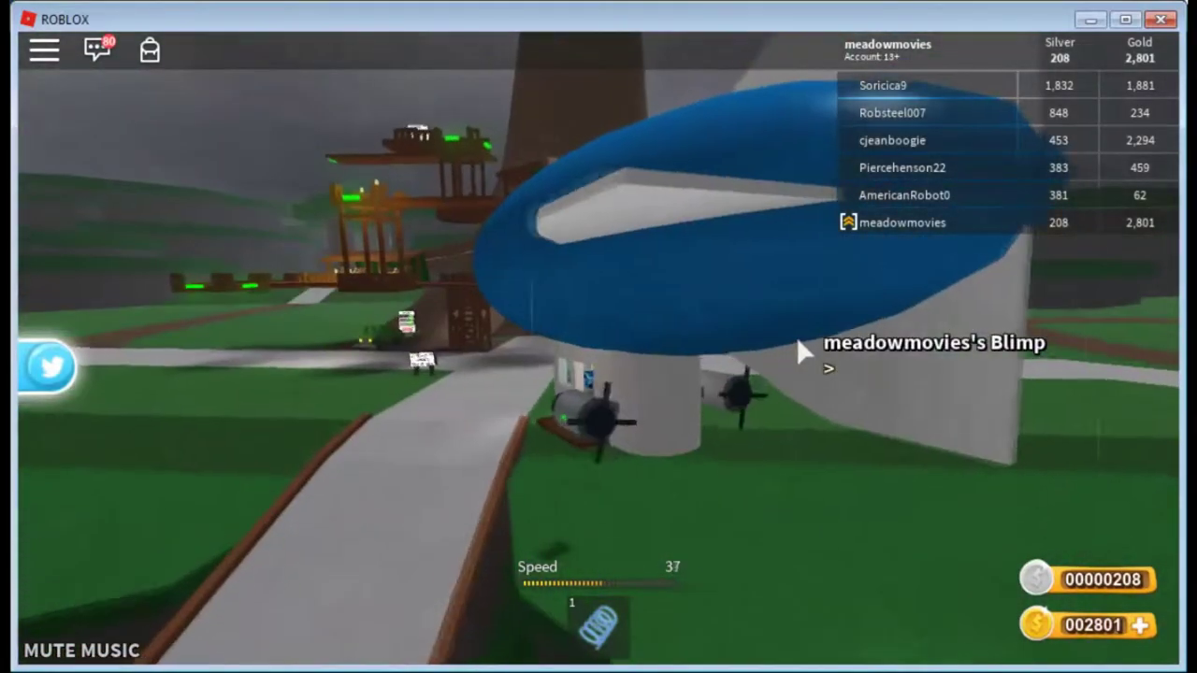
{"action": "key", "text": "a"}
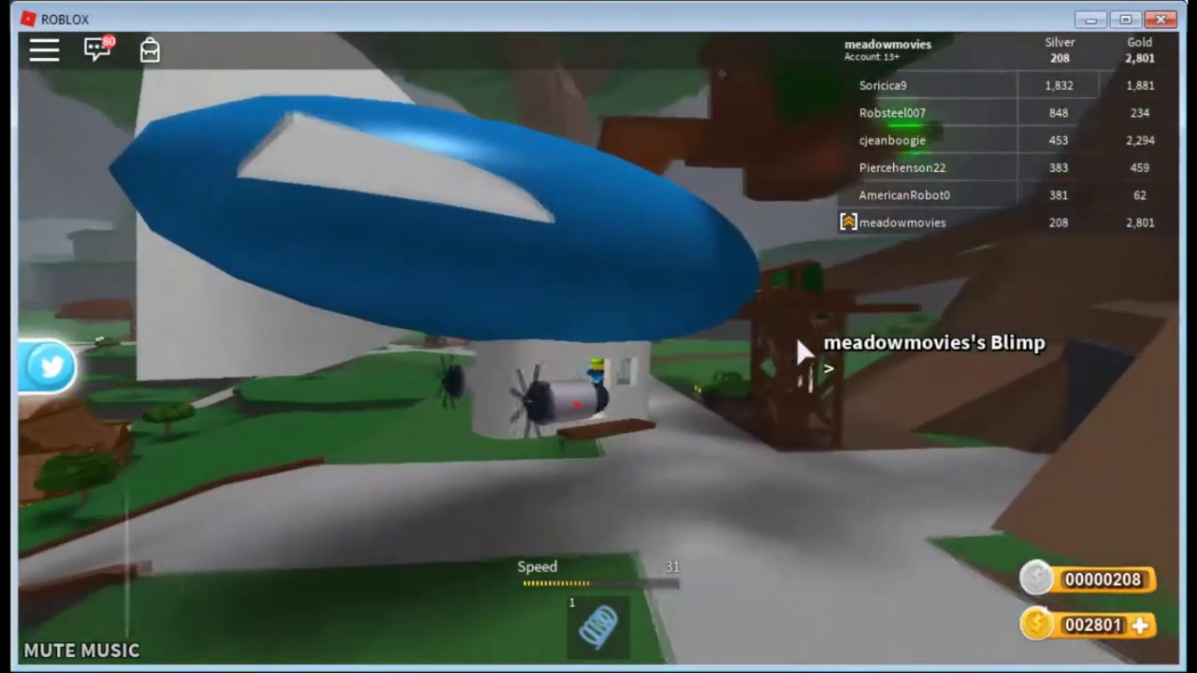
{"action": "key", "text": "s"}
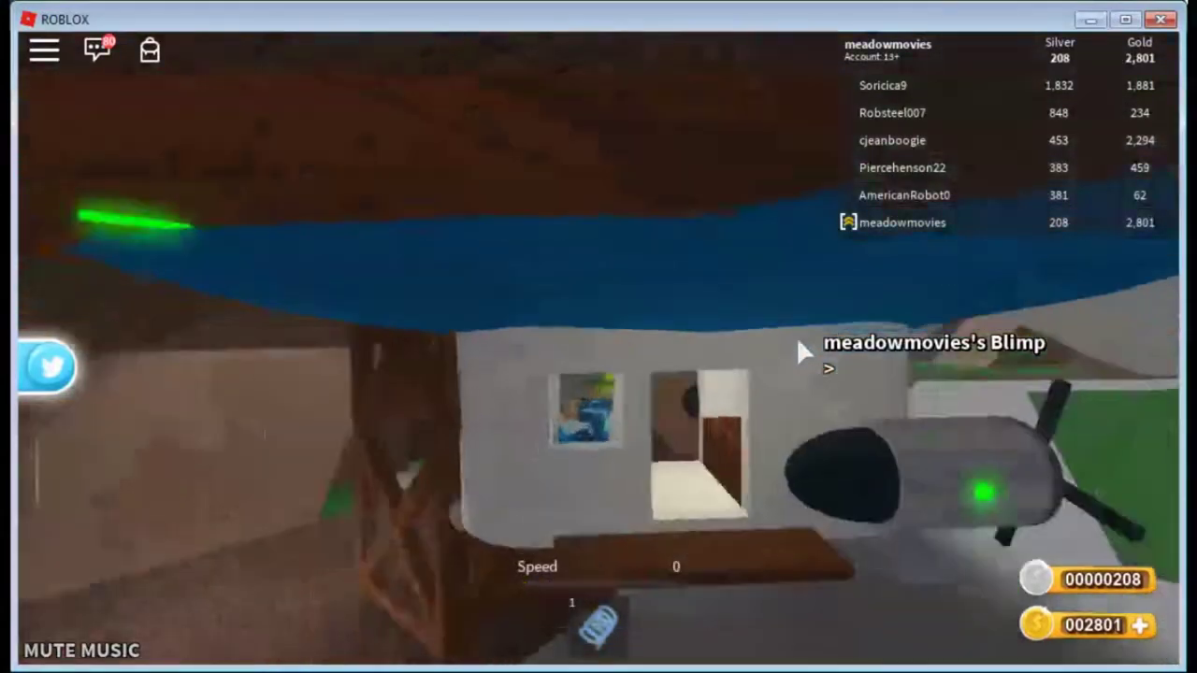
{"action": "key", "text": "w"}
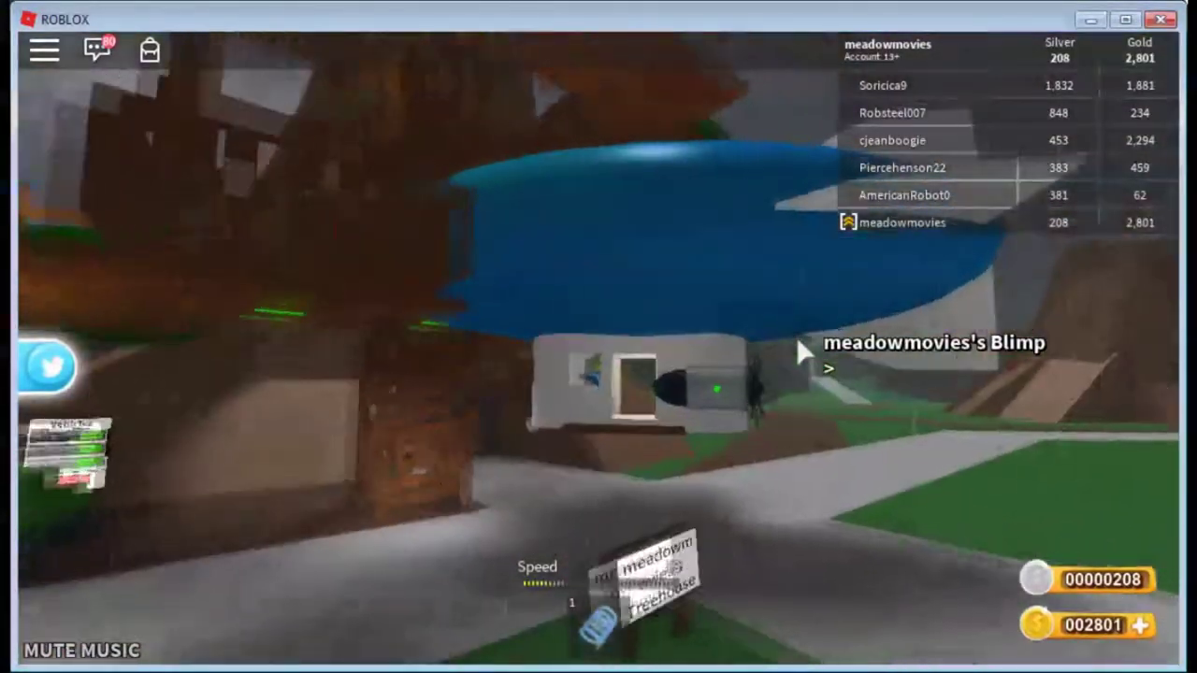
{"action": "key", "text": "w"}
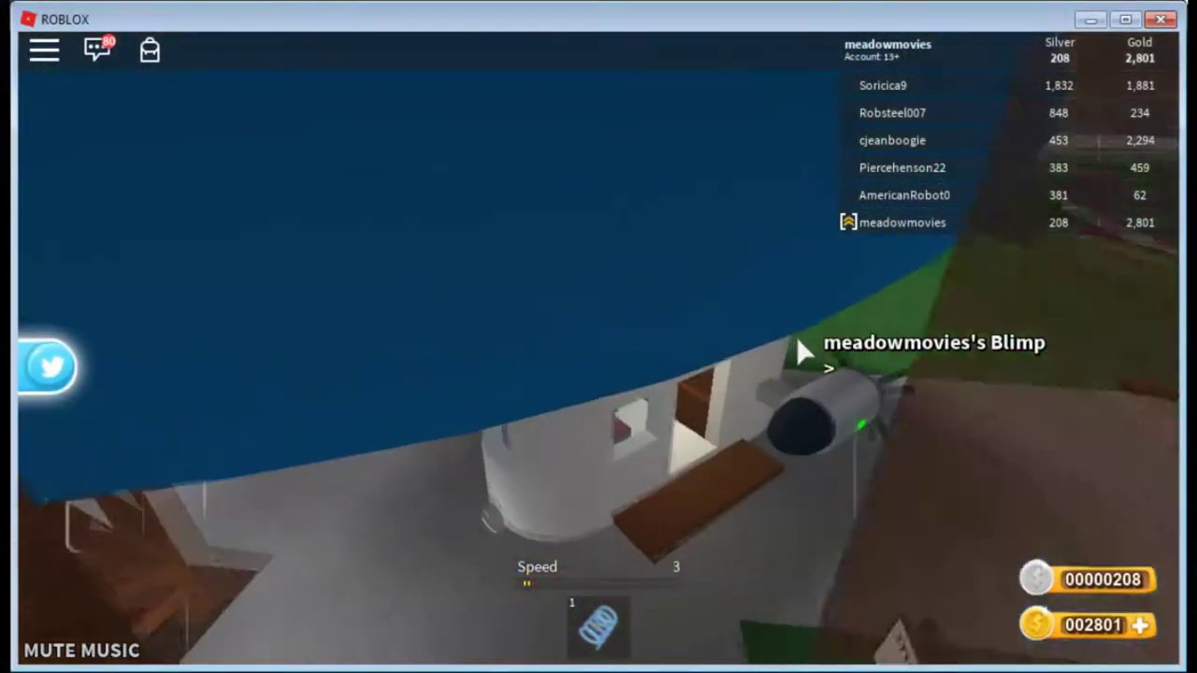
{"action": "key", "text": "w"}
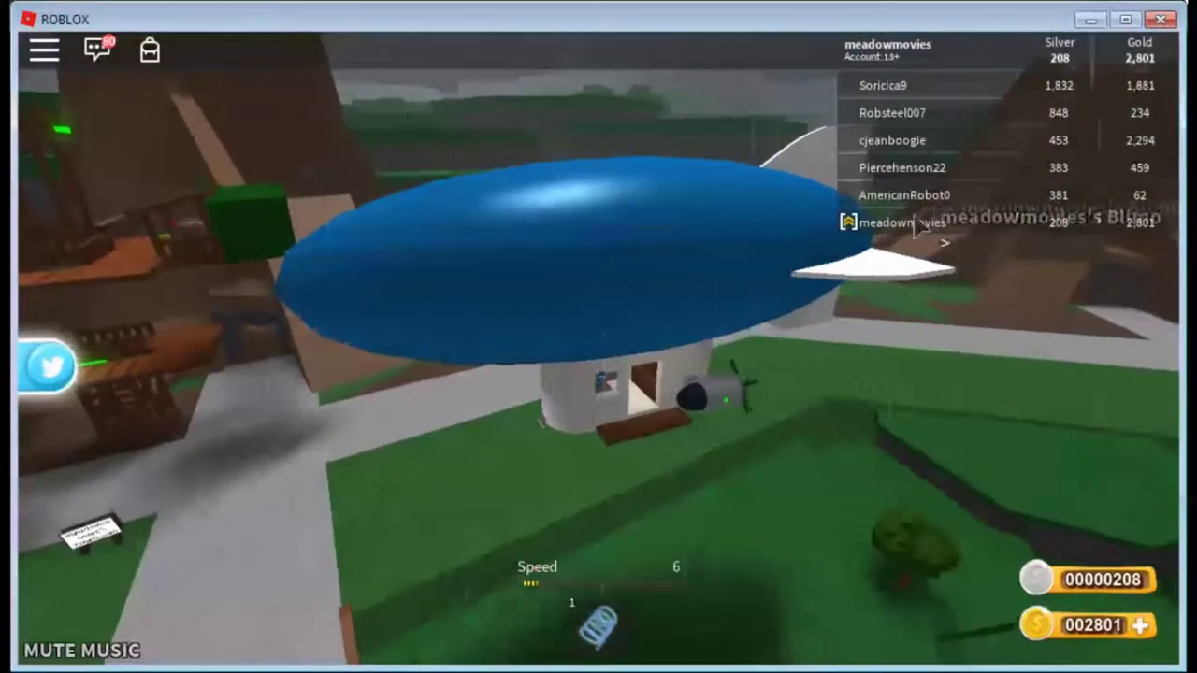
{"action": "key", "text": "w"}
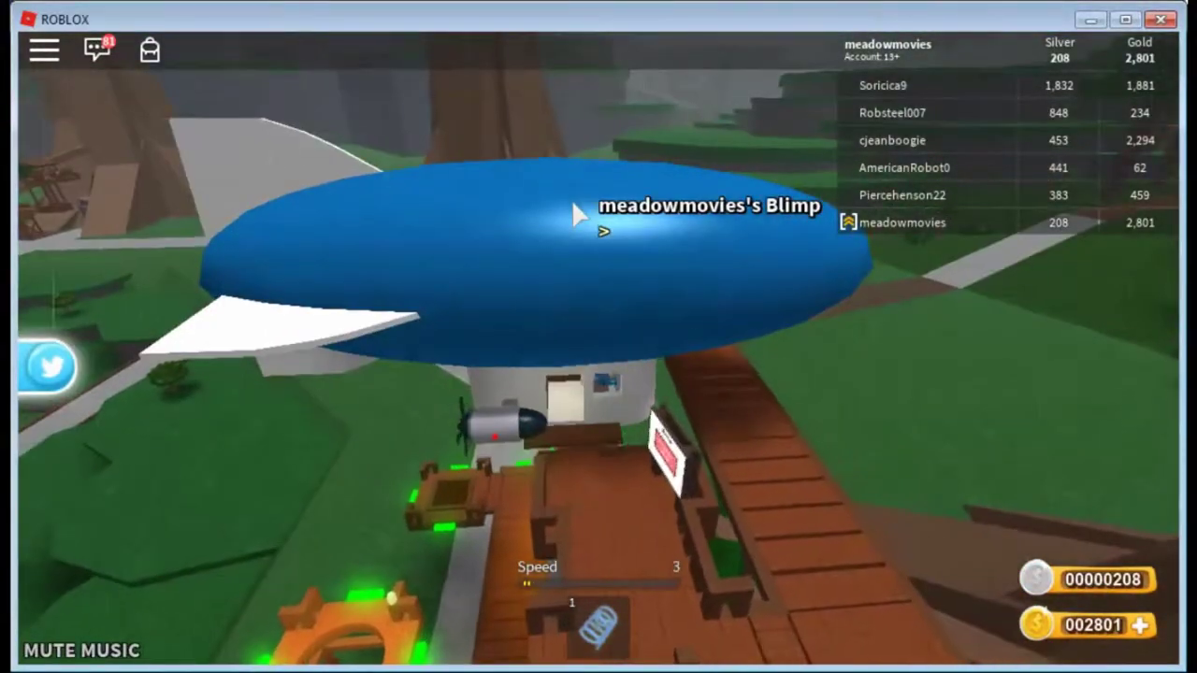
{"action": "scroll", "coordinate": [571, 199], "scroll_direction": "up", "scroll_amount": 5}
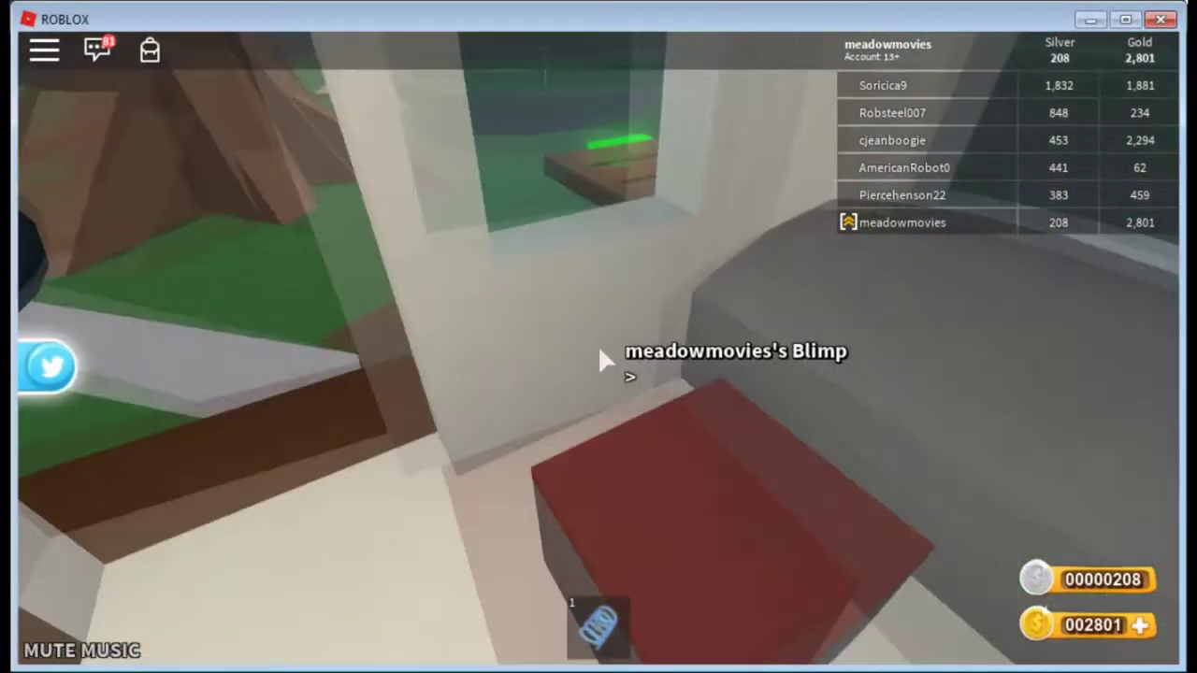
{"action": "scroll", "coordinate": [603, 360], "scroll_direction": "down", "scroll_amount": 3}
{"action": "scroll", "coordinate": [603, 360], "scroll_direction": "down", "scroll_amount": 3}
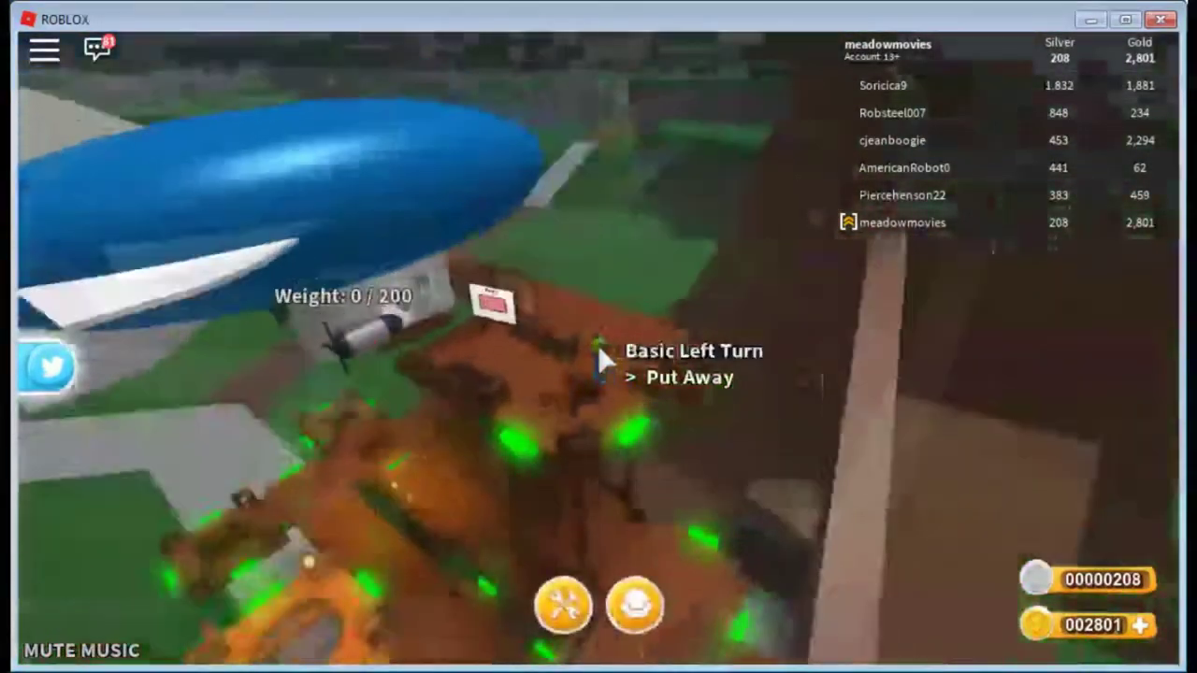
Step: Select the Kiwi Harvester in the Build catalogue's Harvest category
{"action": "left_click", "coordinate": [564, 605]}
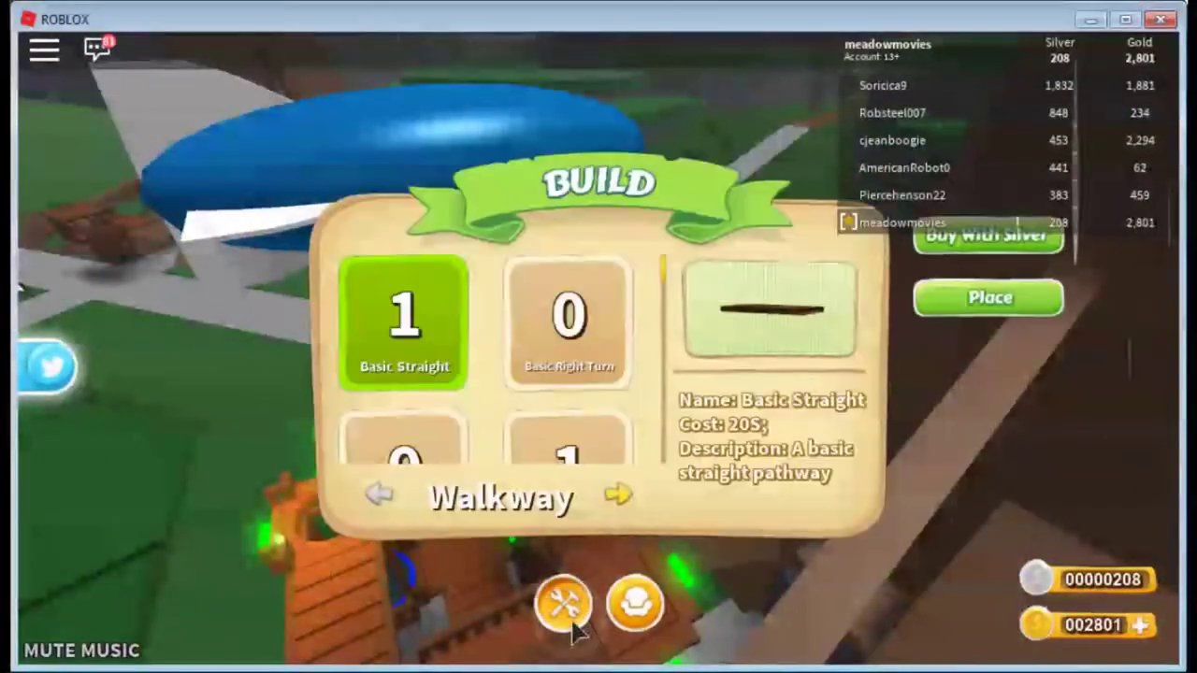
{"action": "left_click", "coordinate": [617, 488]}
{"action": "scroll", "coordinate": [608, 435], "scroll_direction": "down", "scroll_amount": 1}
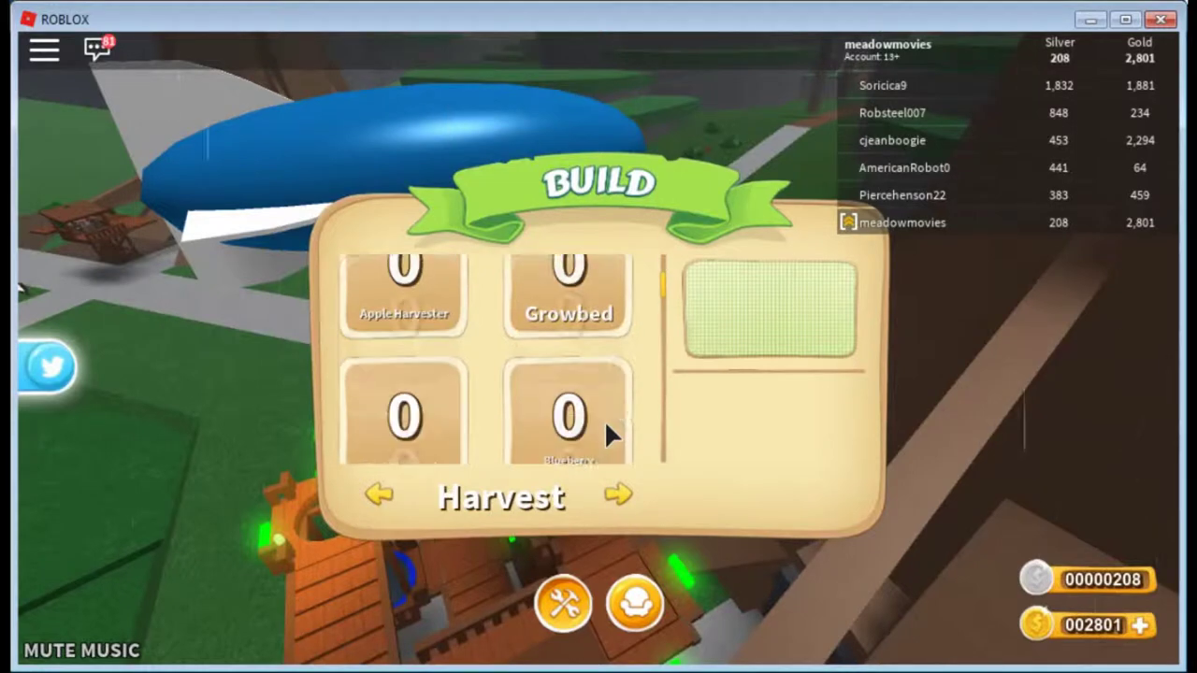
{"action": "scroll", "coordinate": [607, 434], "scroll_direction": "down", "scroll_amount": 1}
{"action": "scroll", "coordinate": [608, 435], "scroll_direction": "down", "scroll_amount": 1}
{"action": "scroll", "coordinate": [606, 430], "scroll_direction": "up", "scroll_amount": 1}
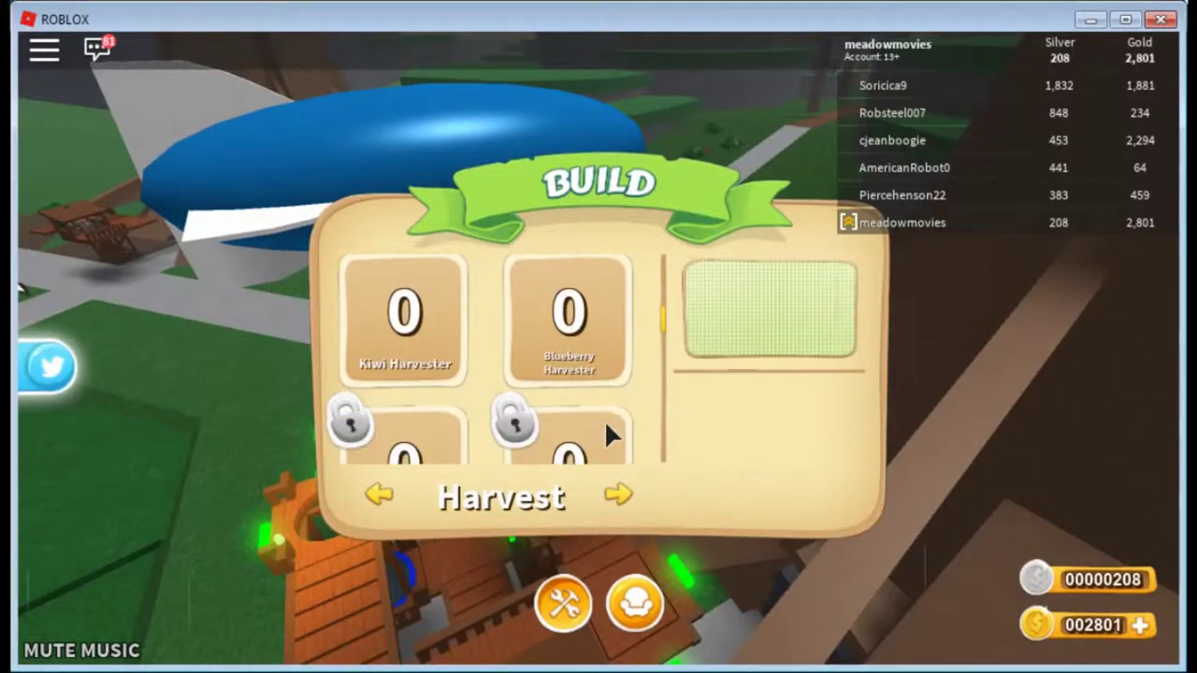
{"action": "scroll", "coordinate": [606, 430], "scroll_direction": "up", "scroll_amount": 1}
{"action": "left_click", "coordinate": [393, 369]}
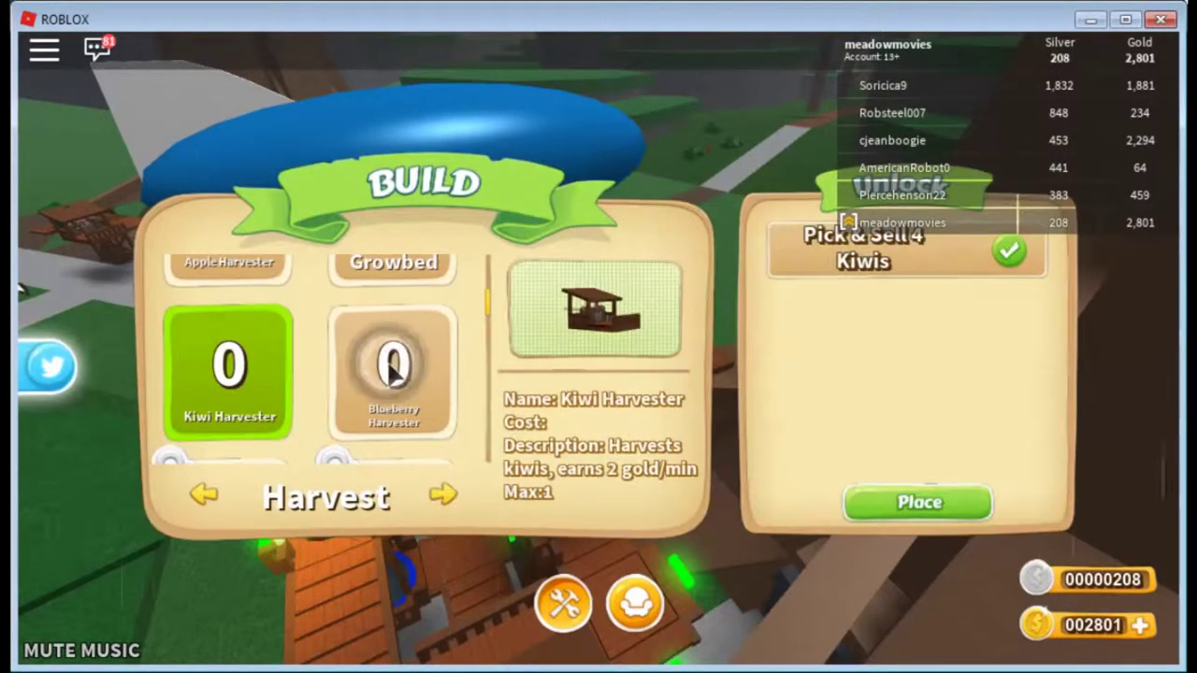
Step: Try placing the Kiwi Harvester, clear the not-owned and put-away prompts, and reopen Build
{"action": "left_click", "coordinate": [955, 505]}
{"action": "left_click", "coordinate": [577, 438]}
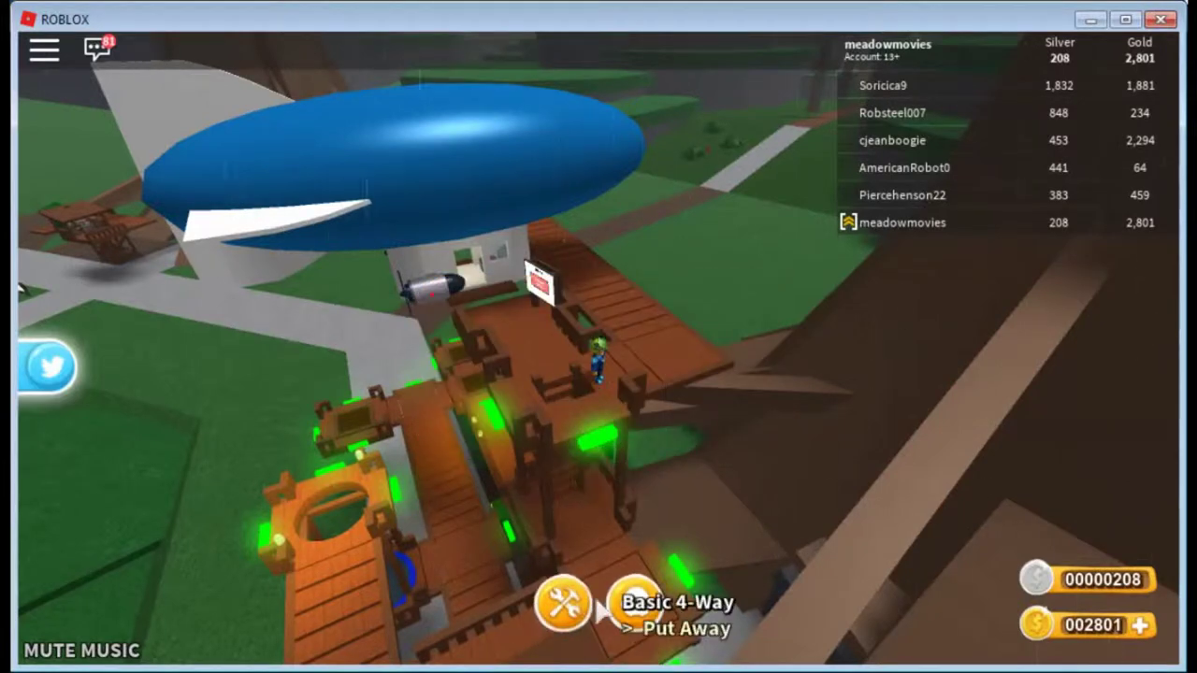
{"action": "left_click", "coordinate": [586, 584]}
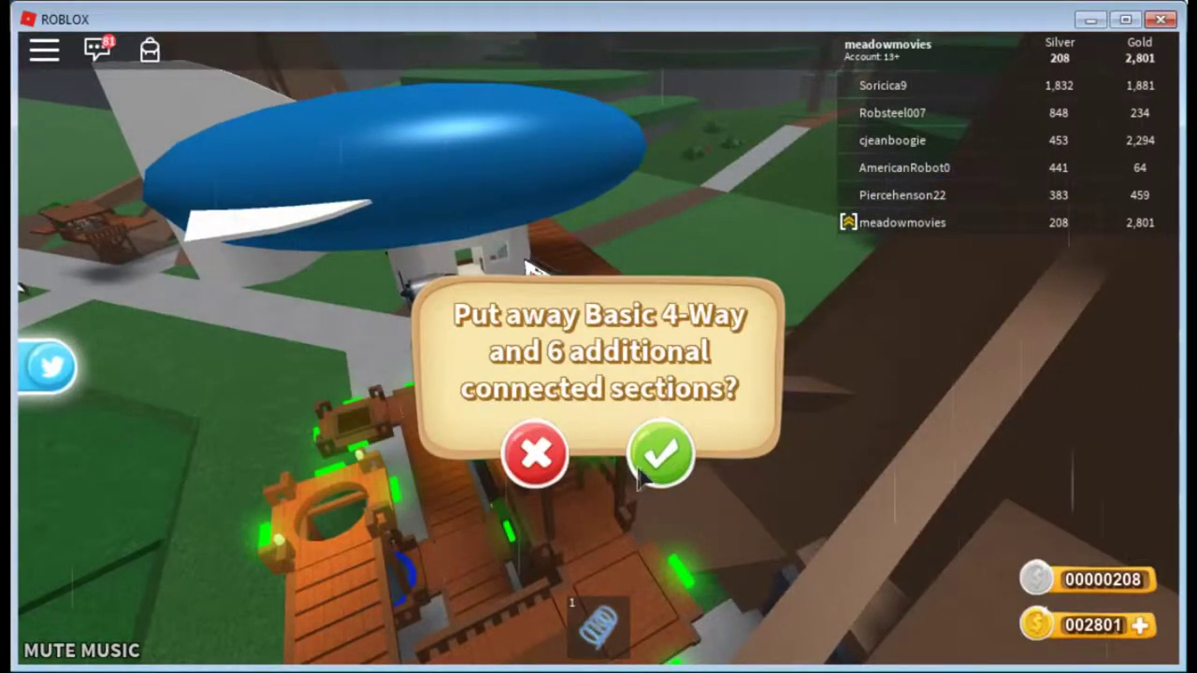
{"action": "left_click", "coordinate": [637, 472]}
{"action": "left_click", "coordinate": [556, 609]}
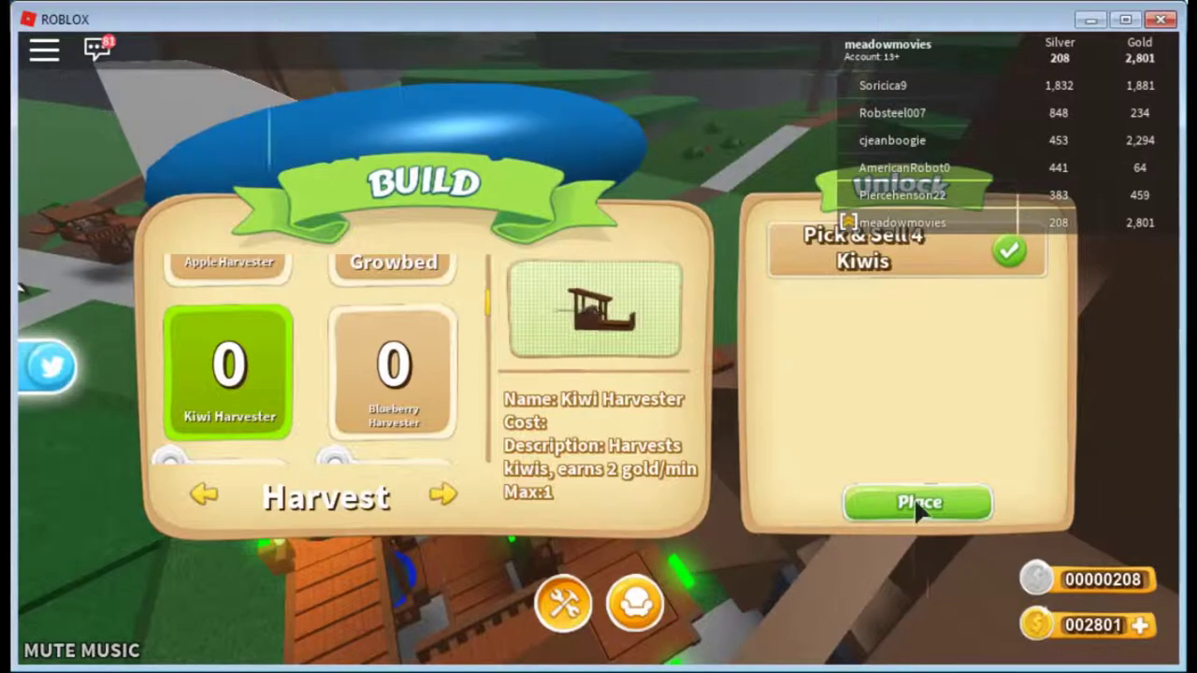
{"action": "scroll", "coordinate": [307, 321], "scroll_direction": "down", "scroll_amount": 2}
{"action": "scroll", "coordinate": [373, 351], "scroll_direction": "down", "scroll_amount": 1}
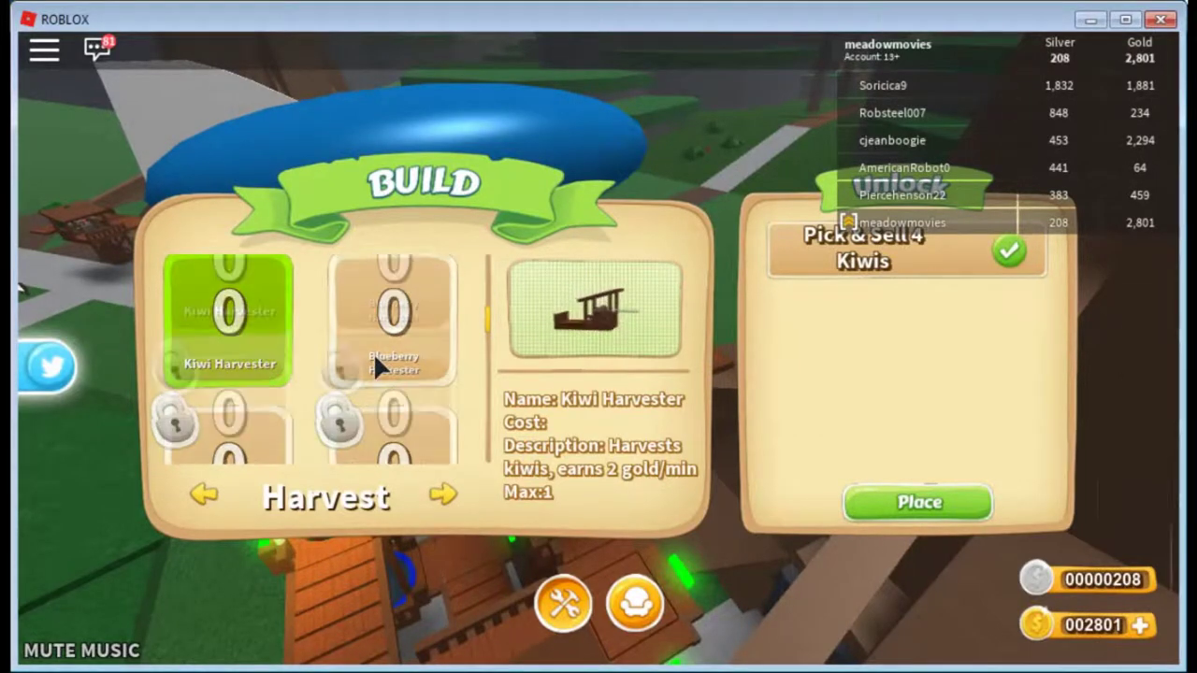
Step: Browse the Orange, Peach, Banana, Watermelon and Red Crystal Harvesters, then locate red crystals
{"action": "left_click", "coordinate": [254, 323]}
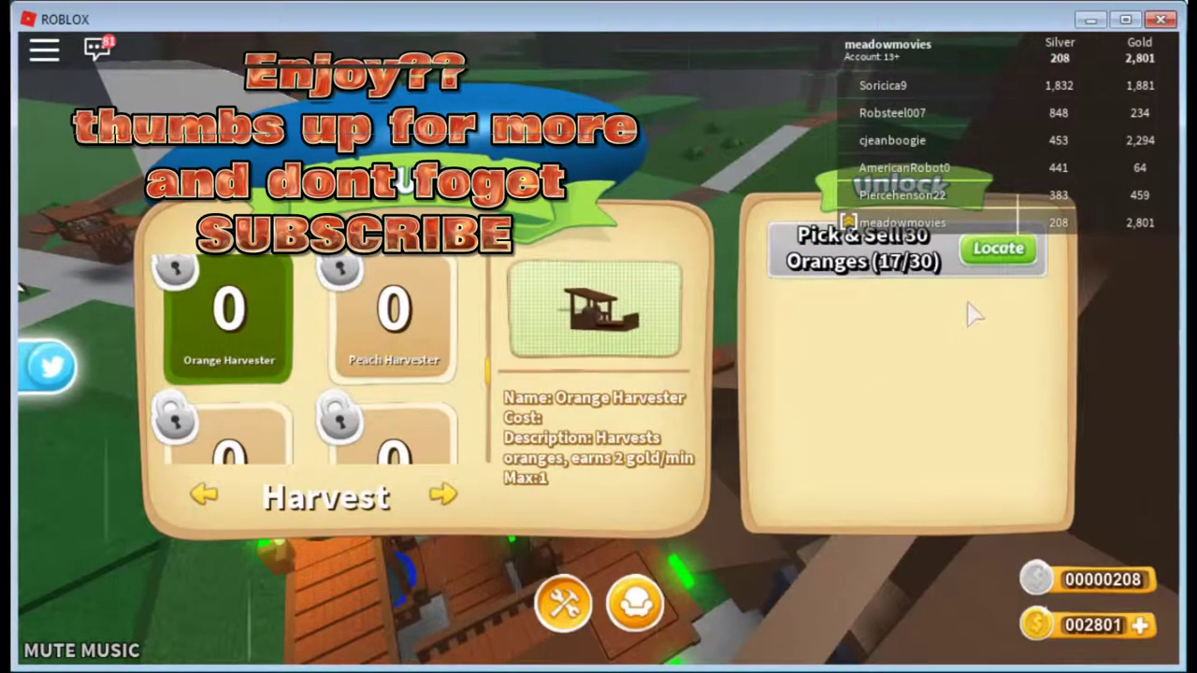
{"action": "left_click", "coordinate": [396, 334]}
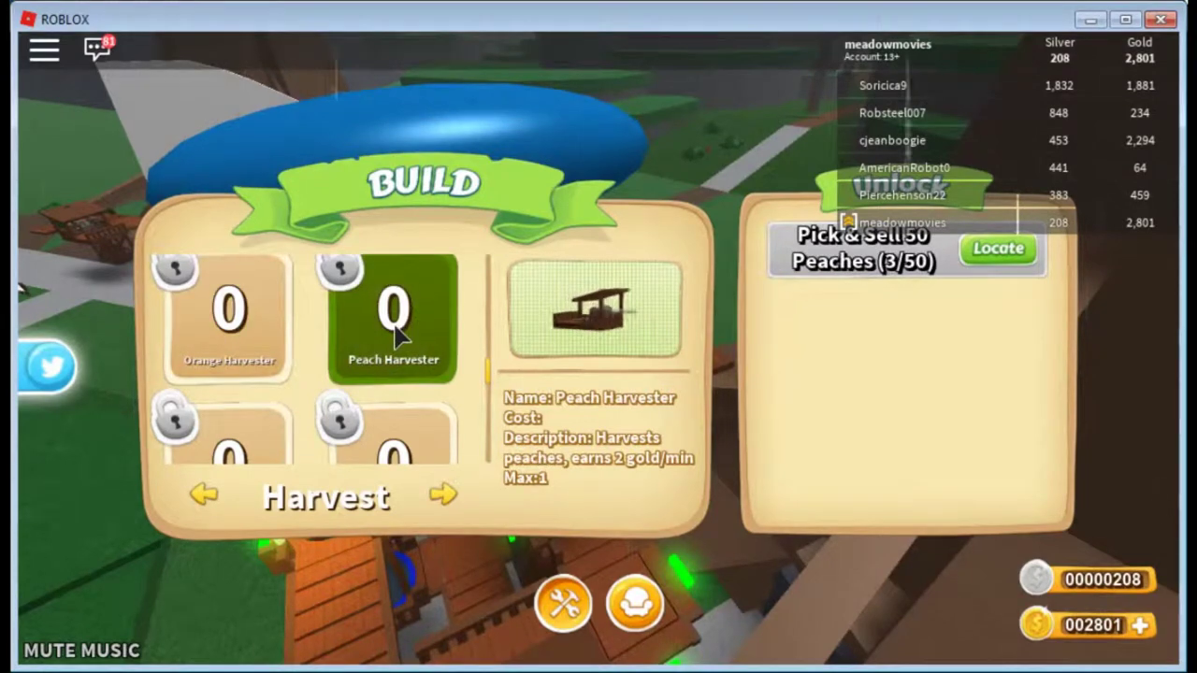
{"action": "scroll", "coordinate": [396, 334], "scroll_direction": "down", "scroll_amount": 1}
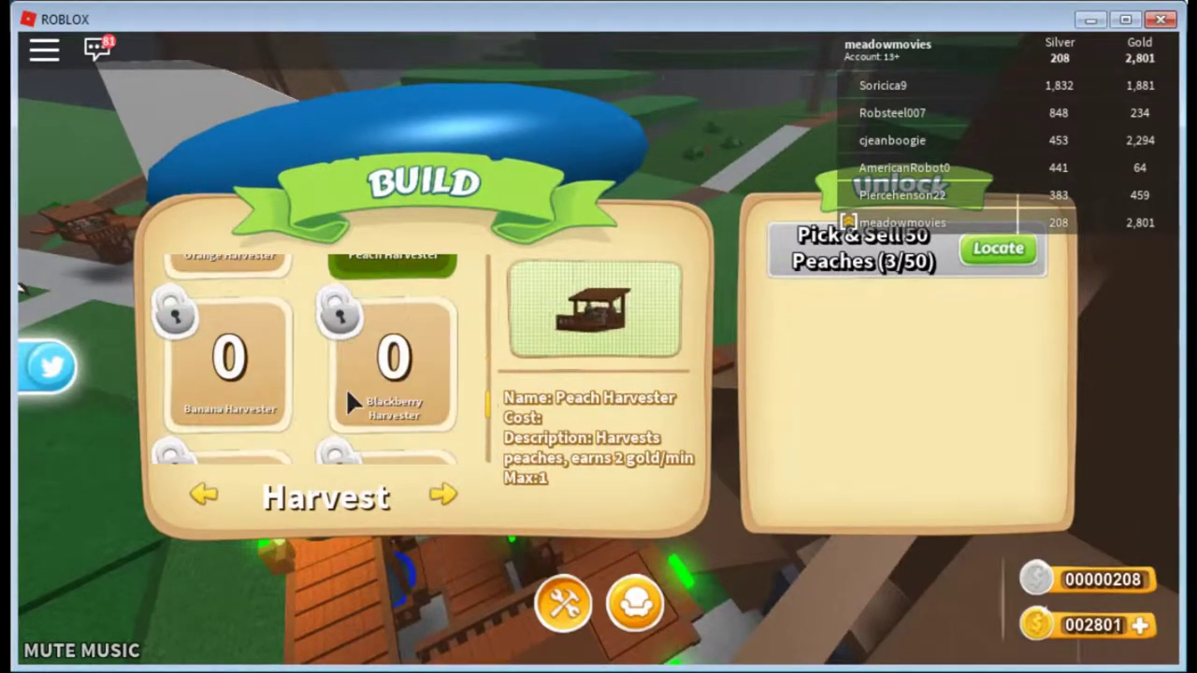
{"action": "left_click", "coordinate": [276, 374]}
{"action": "scroll", "coordinate": [313, 350], "scroll_direction": "down", "scroll_amount": 1}
{"action": "left_click", "coordinate": [411, 393]}
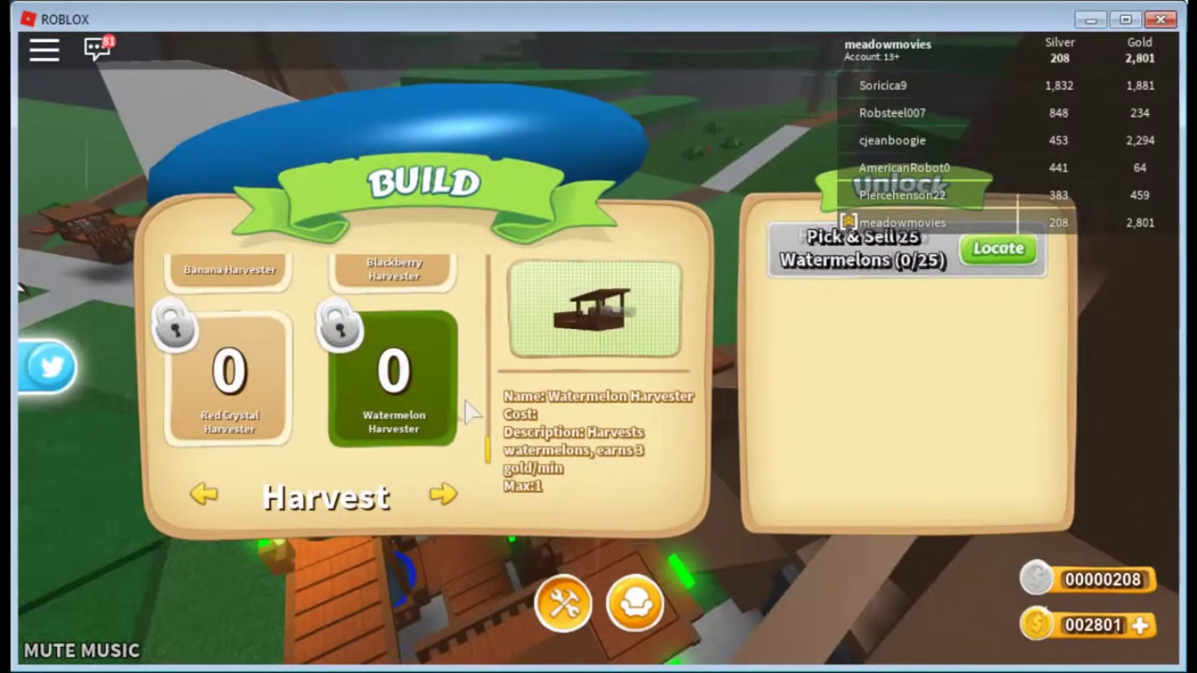
{"action": "left_click", "coordinate": [214, 383]}
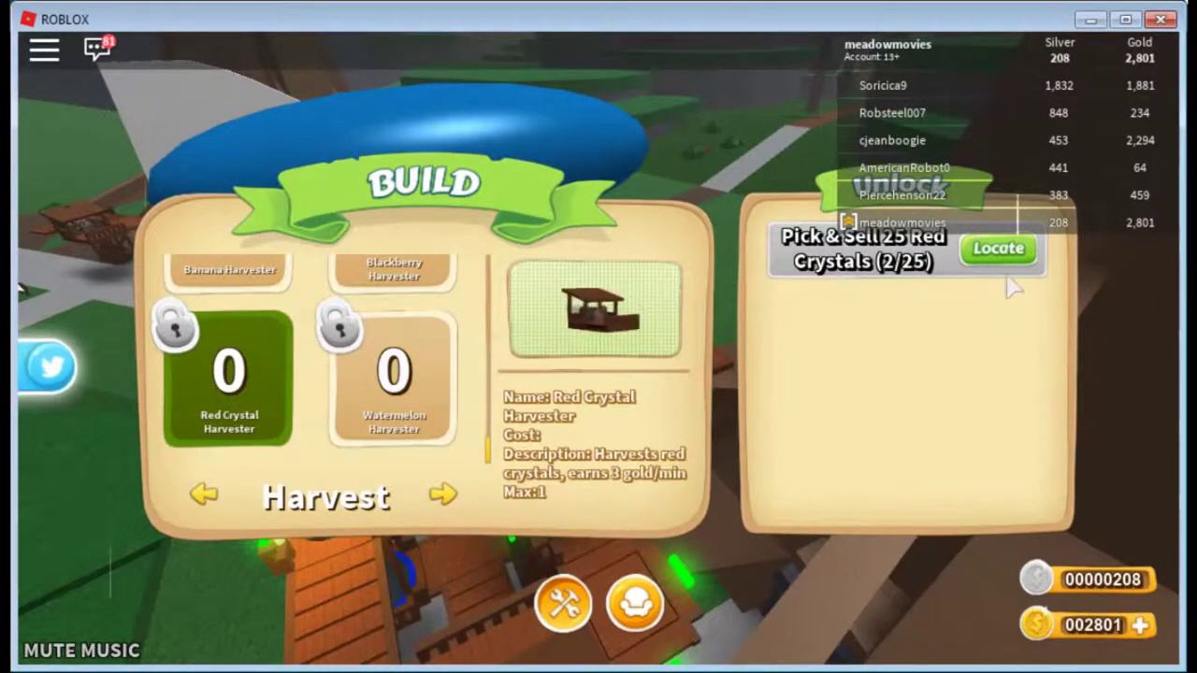
{"action": "left_click", "coordinate": [998, 248]}
{"action": "left_click", "coordinate": [608, 447]}
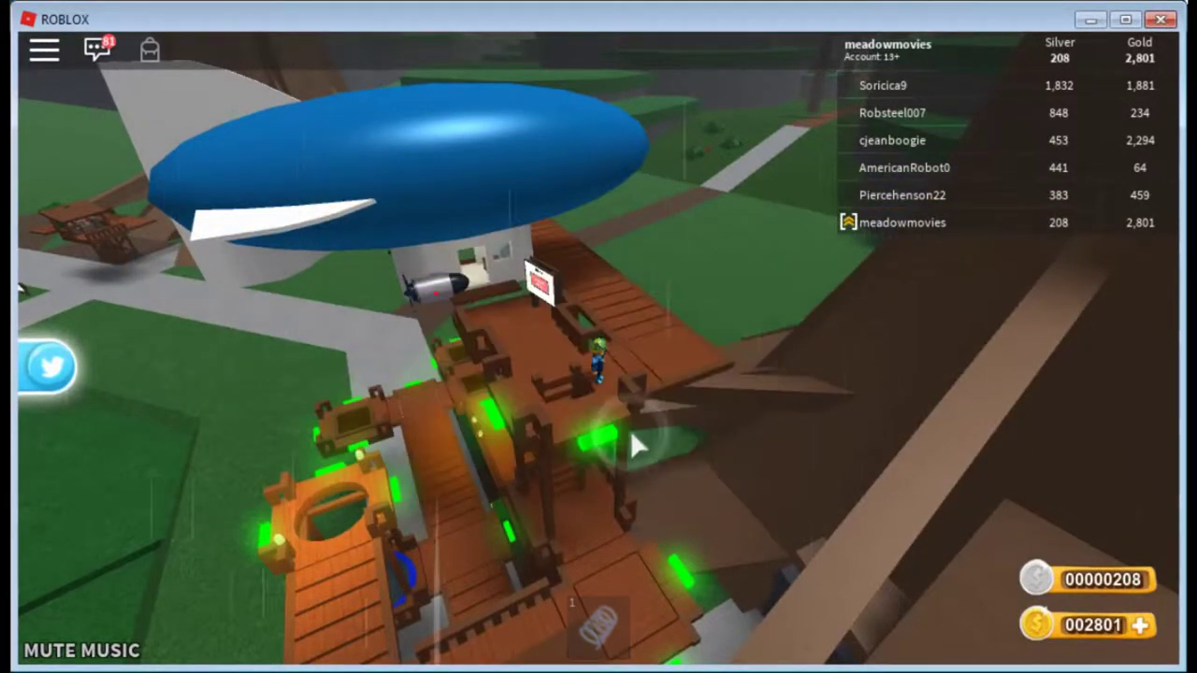
{"action": "left_click", "coordinate": [563, 600]}
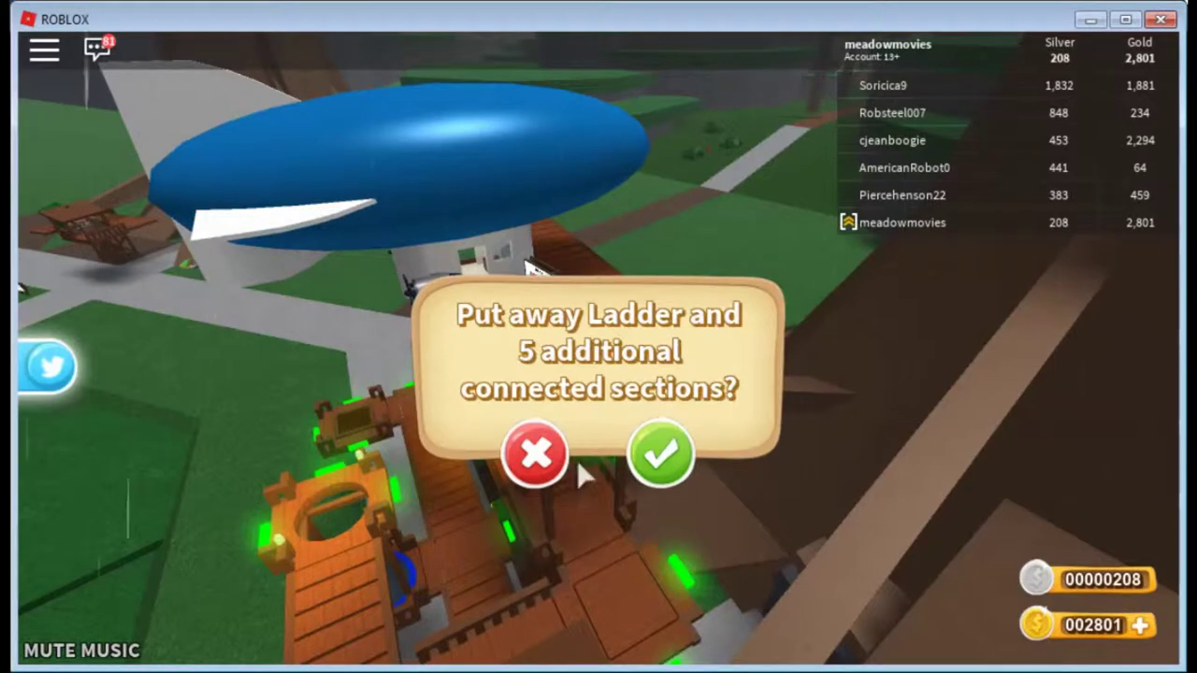
{"action": "left_click", "coordinate": [541, 434]}
Step: Locate watermelons for the Watermelon Harvester, found 1056 studs away, and board the blimp
{"action": "left_click", "coordinate": [582, 626]}
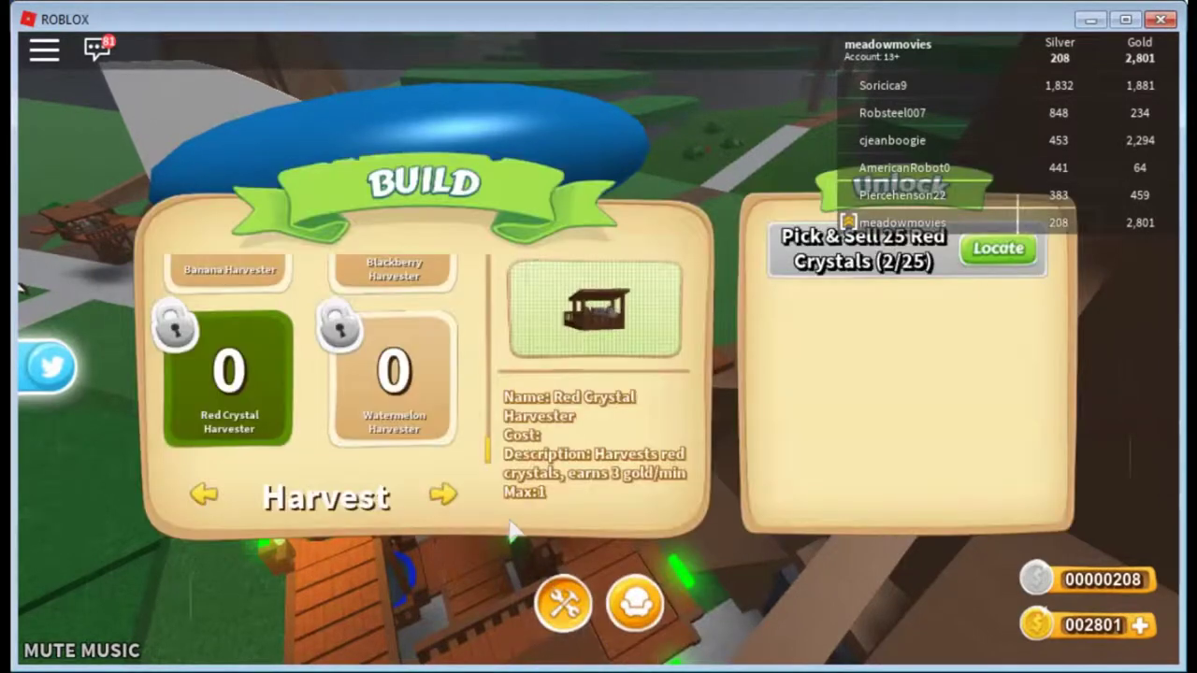
{"action": "left_click", "coordinate": [416, 425]}
{"action": "left_click", "coordinate": [1026, 252]}
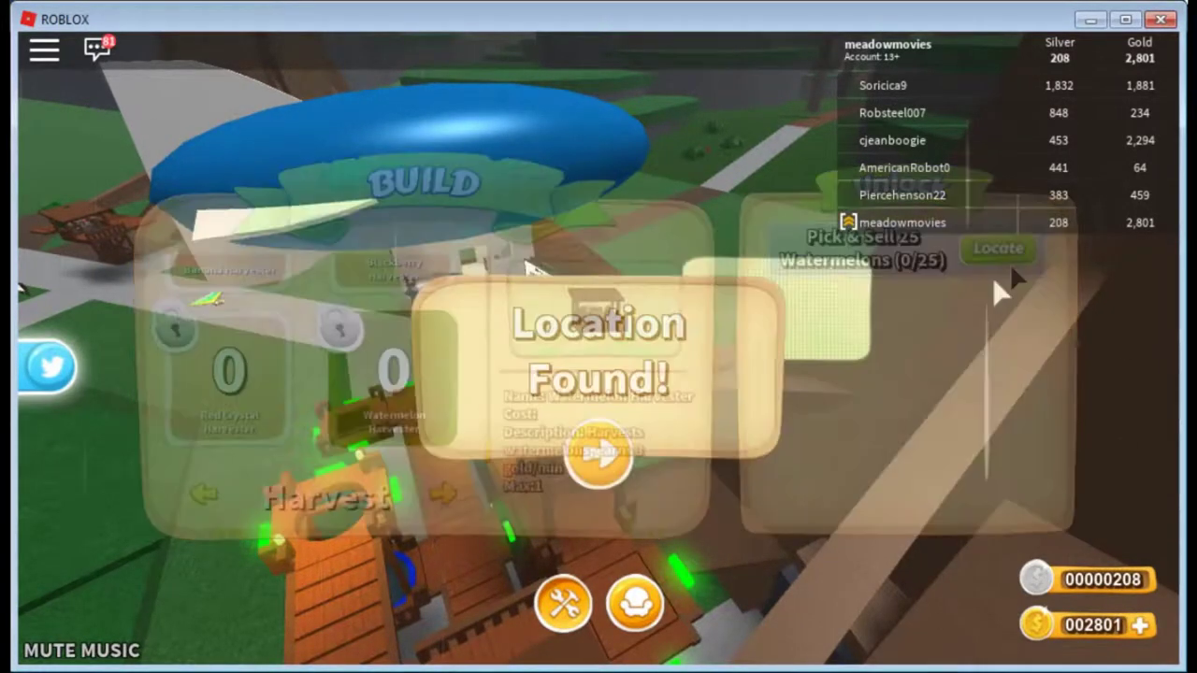
{"action": "left_click", "coordinate": [600, 452]}
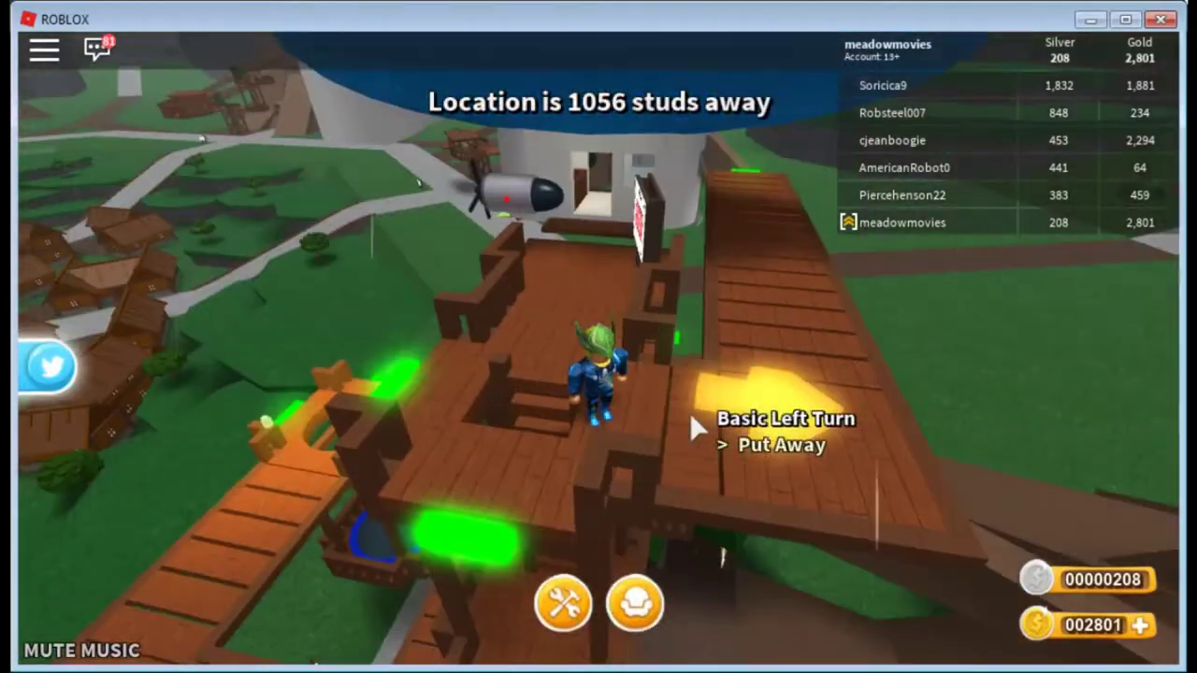
{"action": "key", "text": "w"}
Step: Take off from the dock and turn the blimp toward the watermelon marker
{"action": "key", "text": "w"}
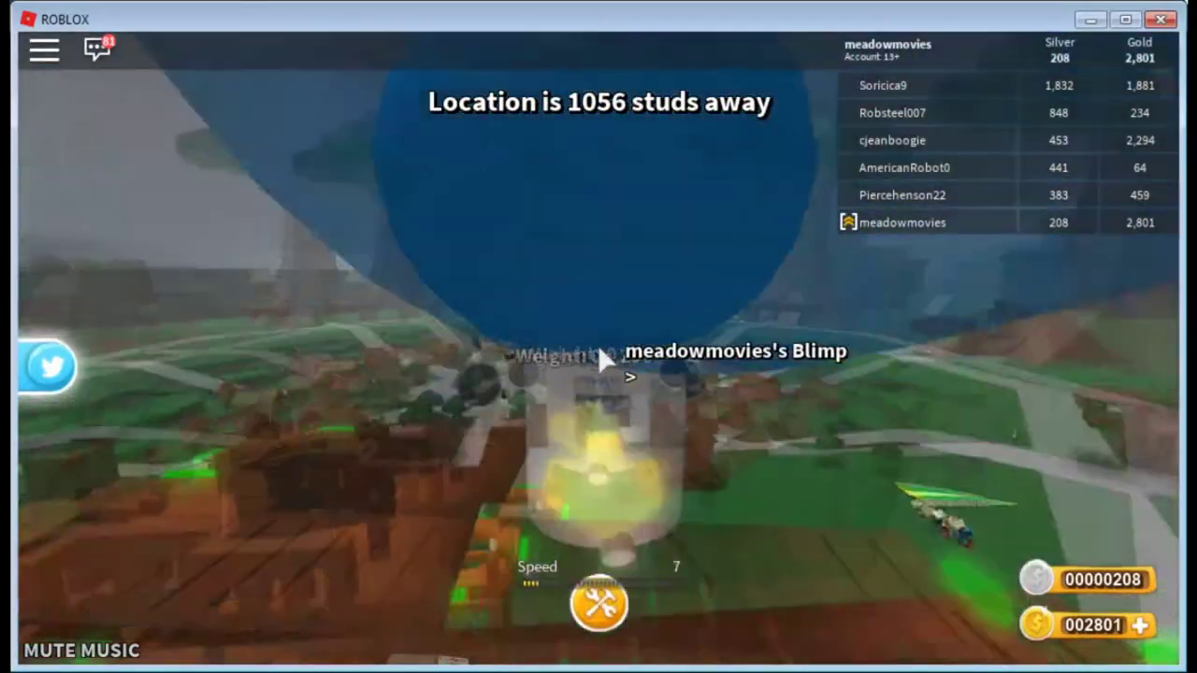
{"action": "key", "text": "w"}
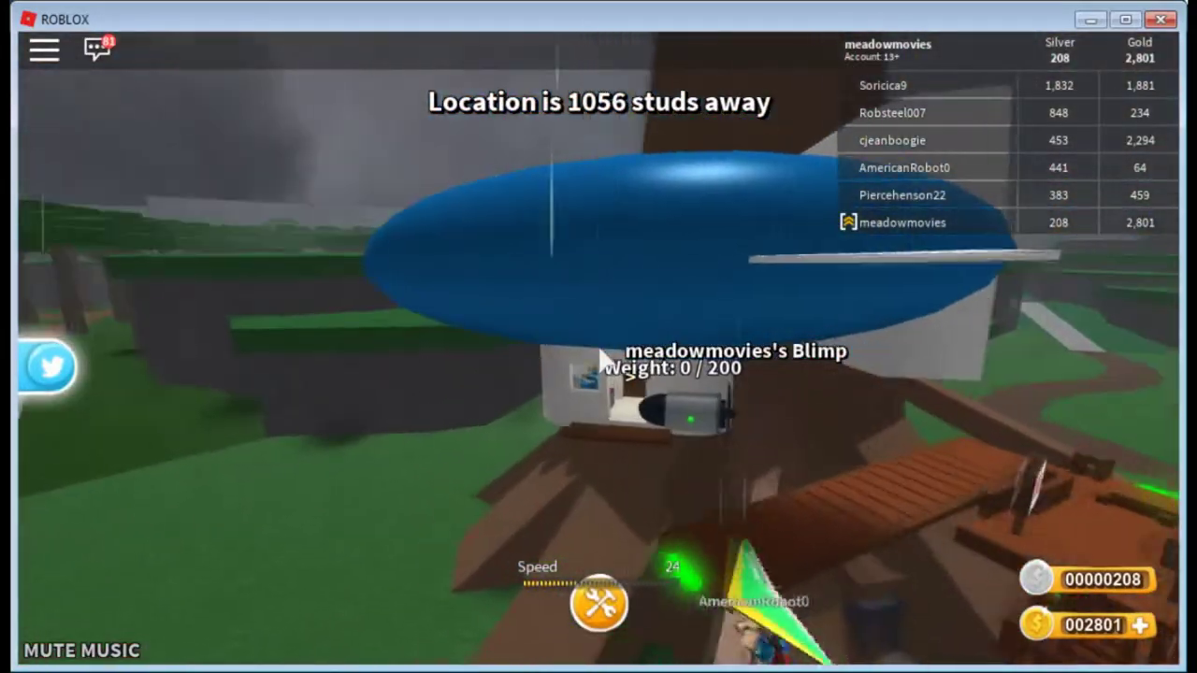
{"action": "key", "text": "w"}
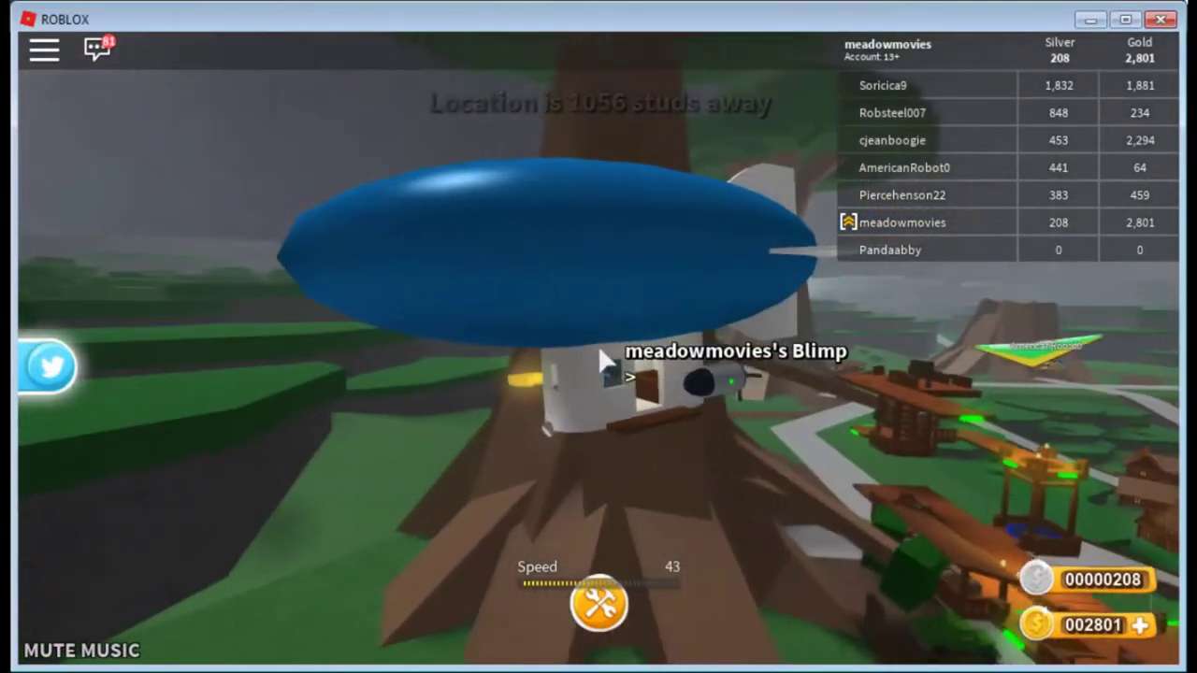
{"action": "key", "text": "a"}
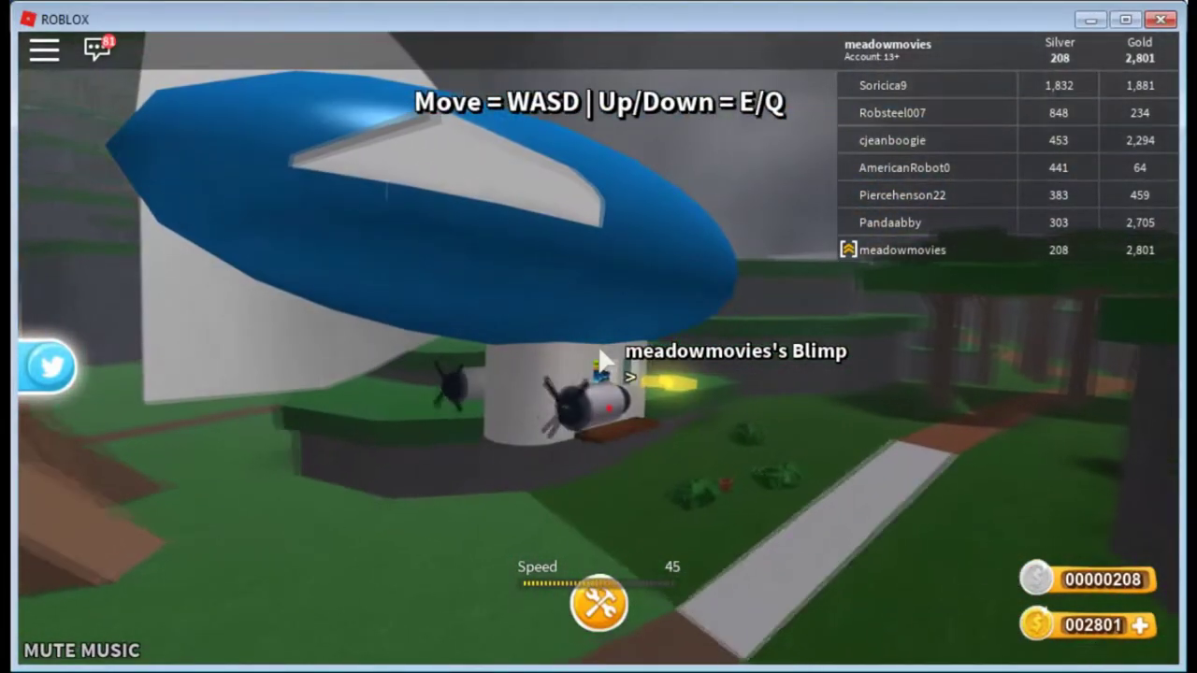
{"action": "key", "text": "a"}
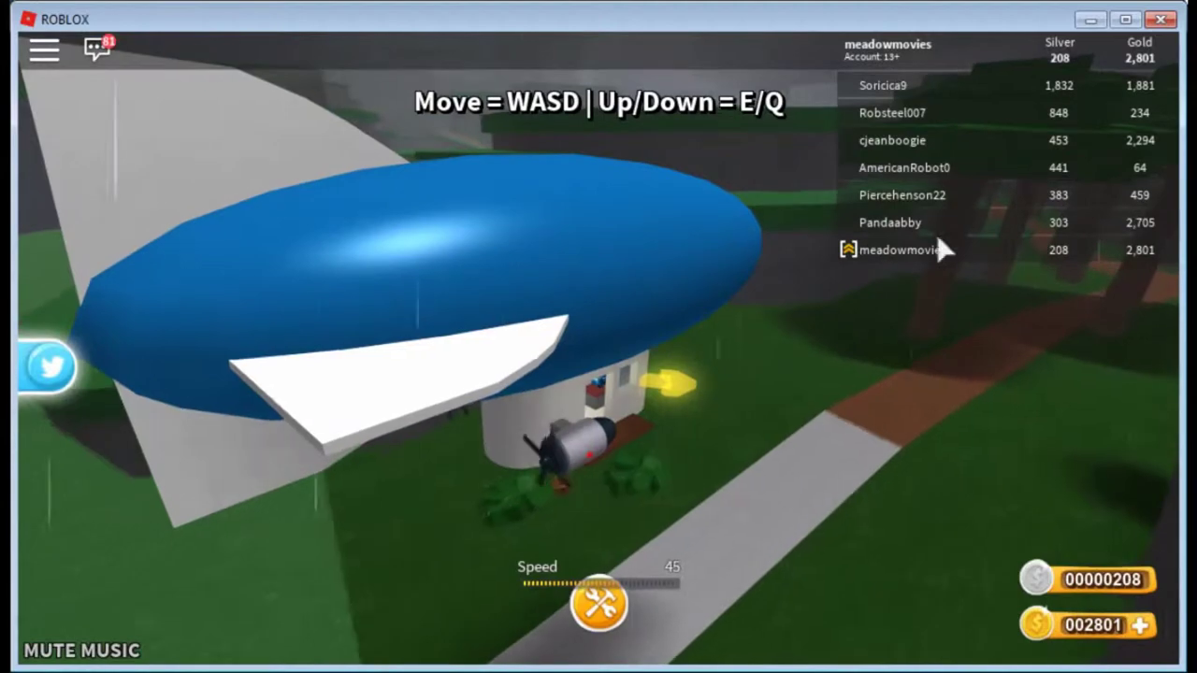
{"action": "key", "text": "a"}
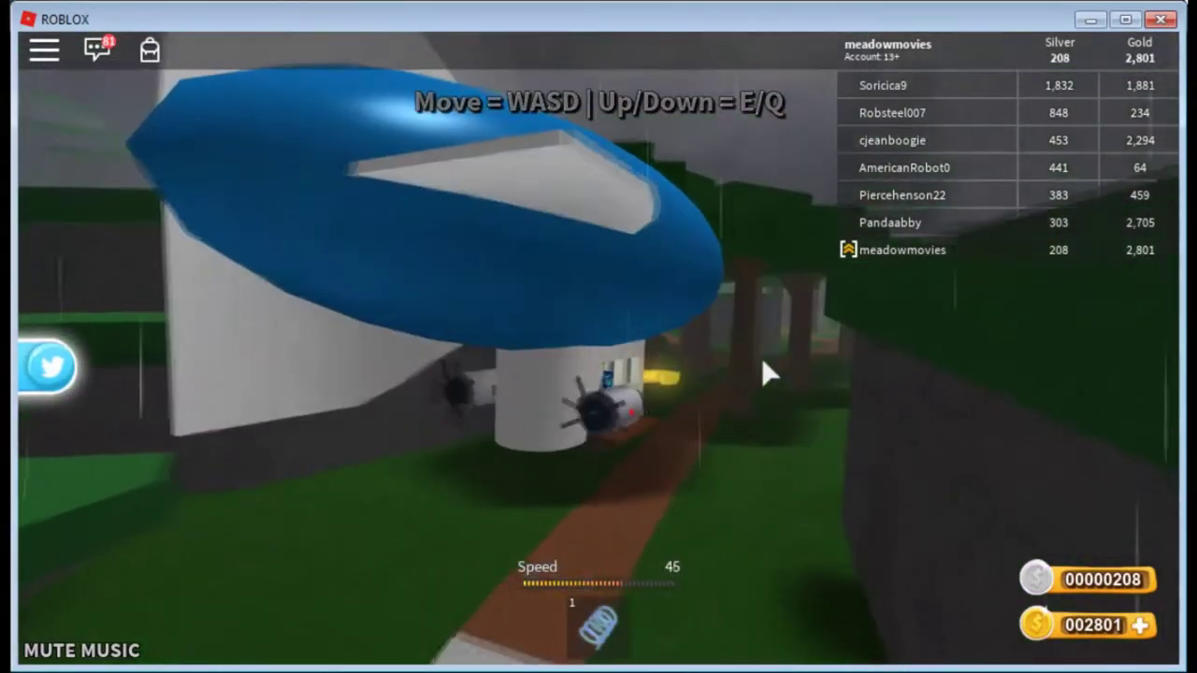
{"action": "key", "text": "a"}
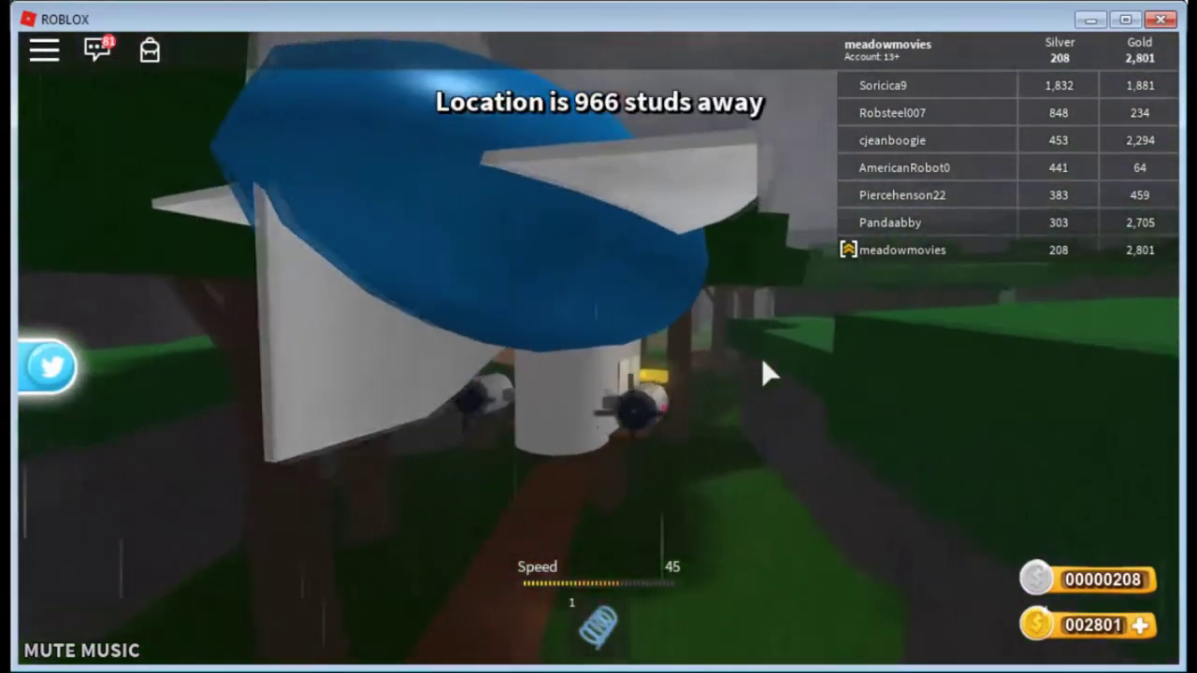
{"action": "key", "text": "a"}
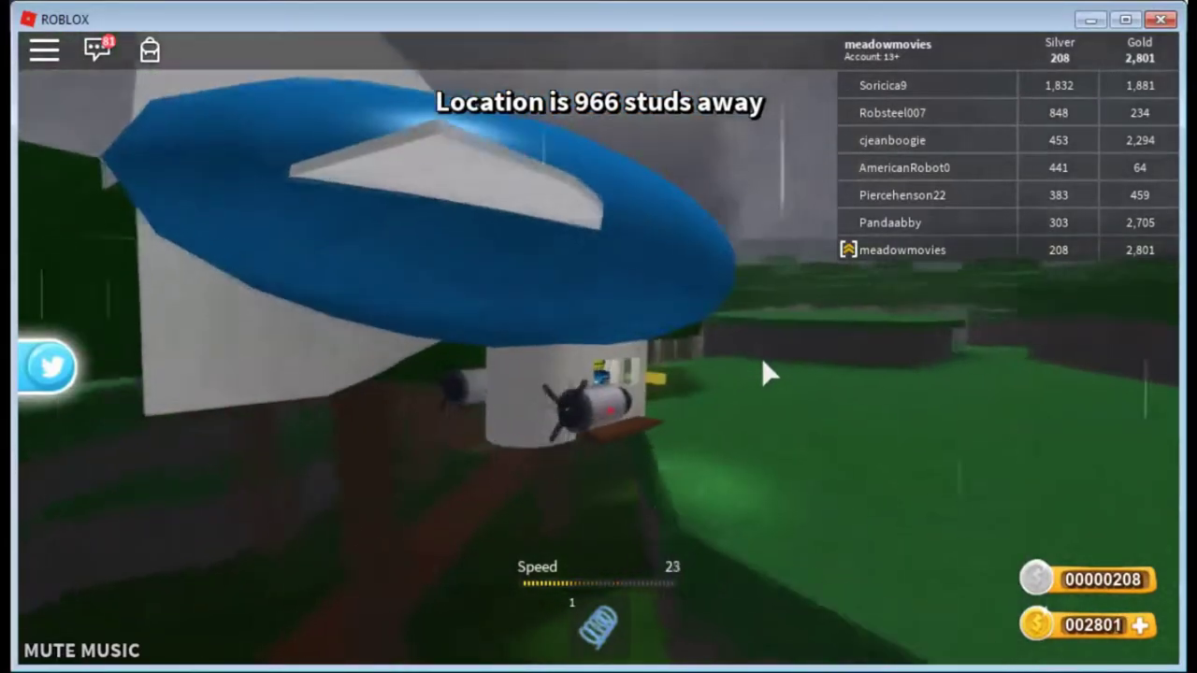
{"action": "key", "text": "d"}
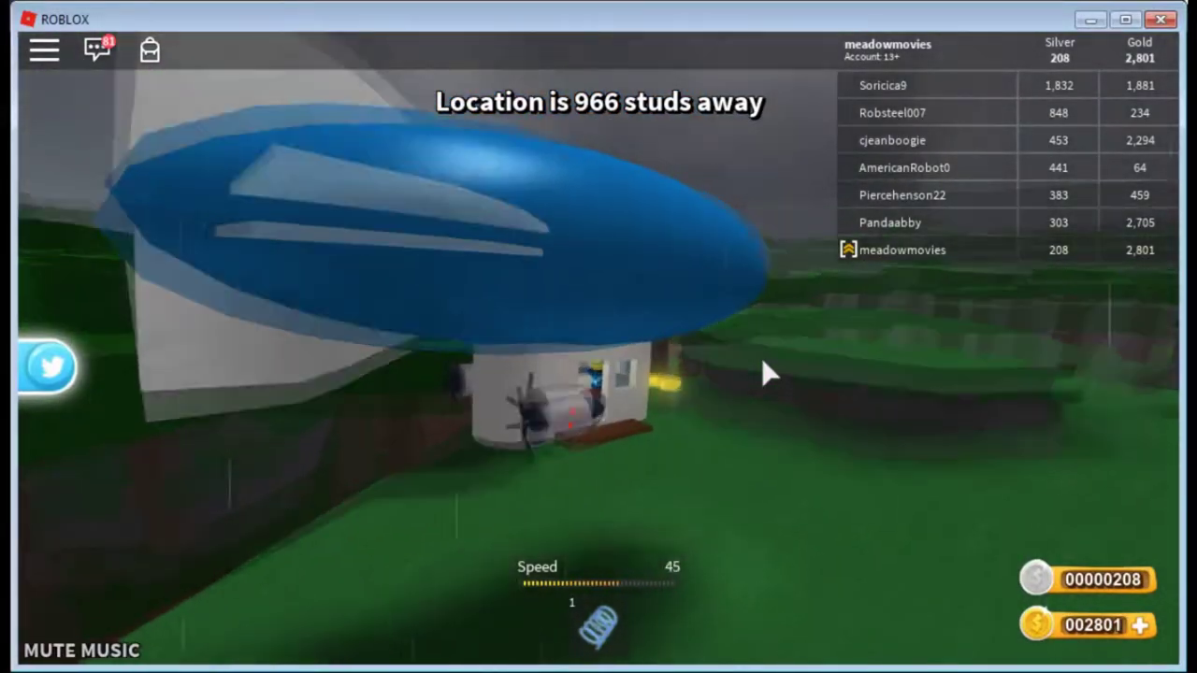
{"action": "key", "text": "d"}
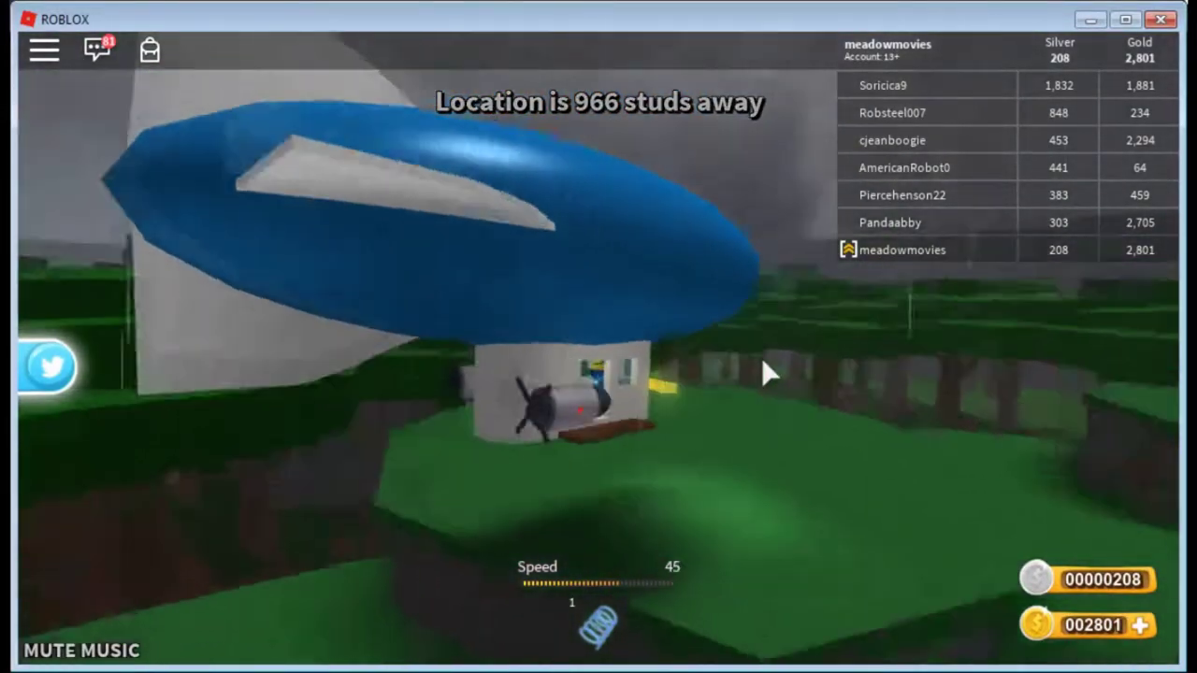
{"action": "key", "text": "d"}
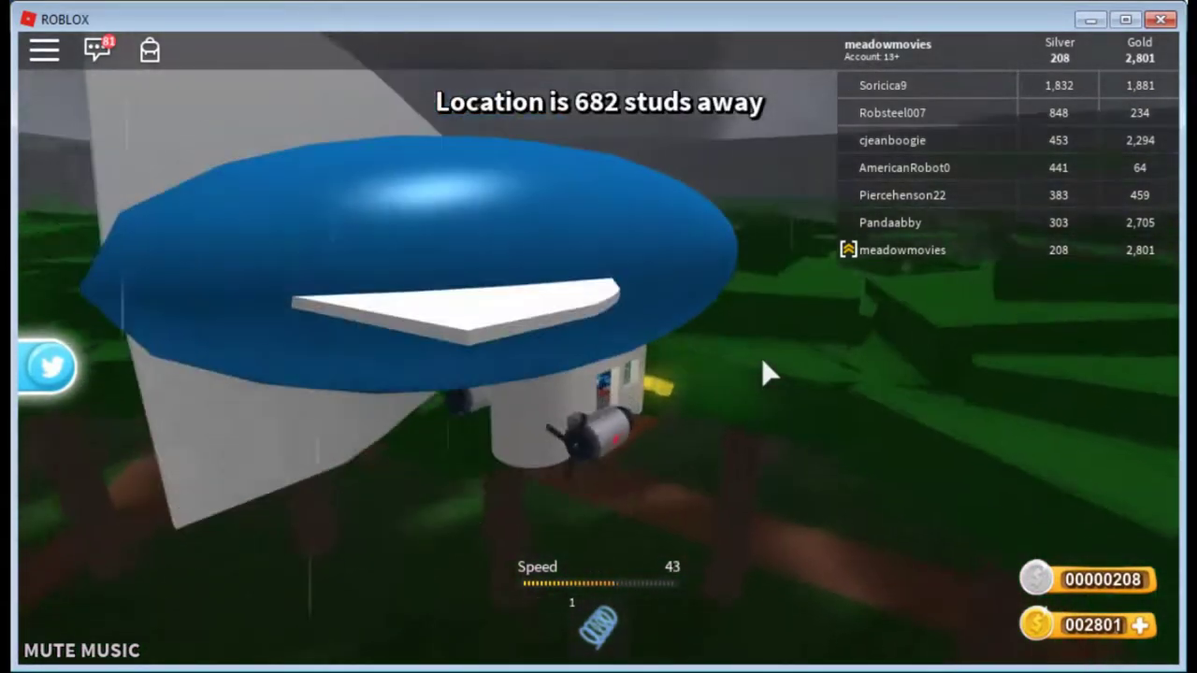
Step: Close in on the watermelon spot to about 341 studs and cancel the location tracker
{"action": "key", "text": "s"}
{"action": "key", "text": "w"}
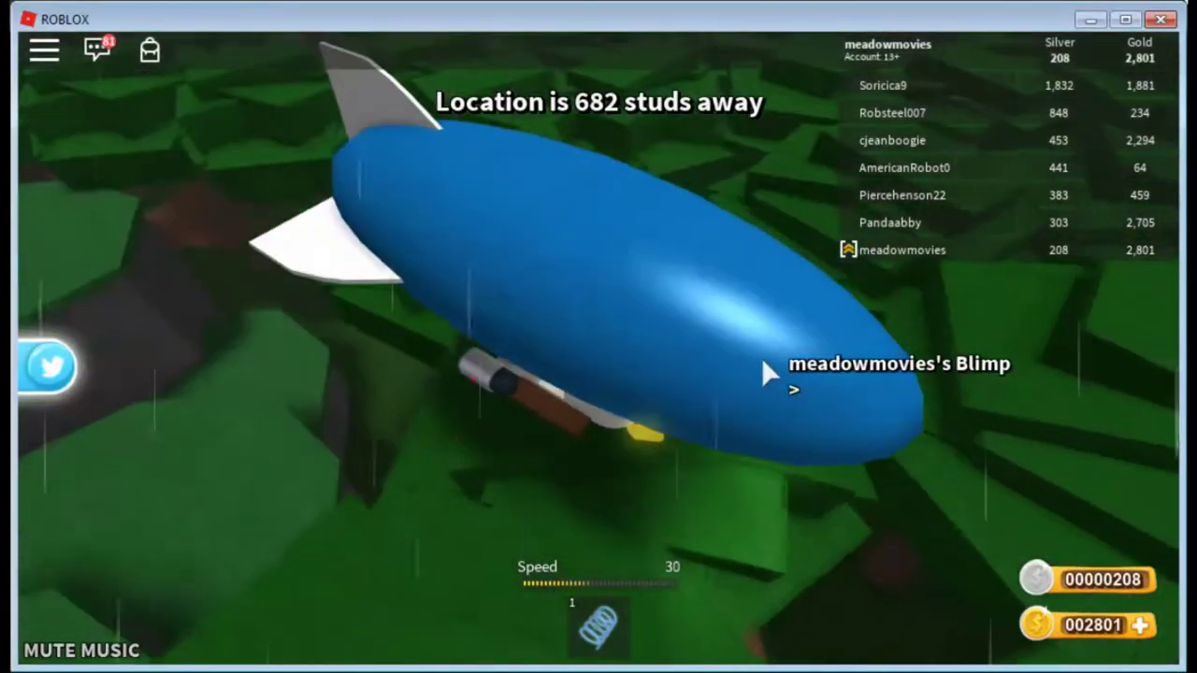
{"action": "key", "text": "d"}
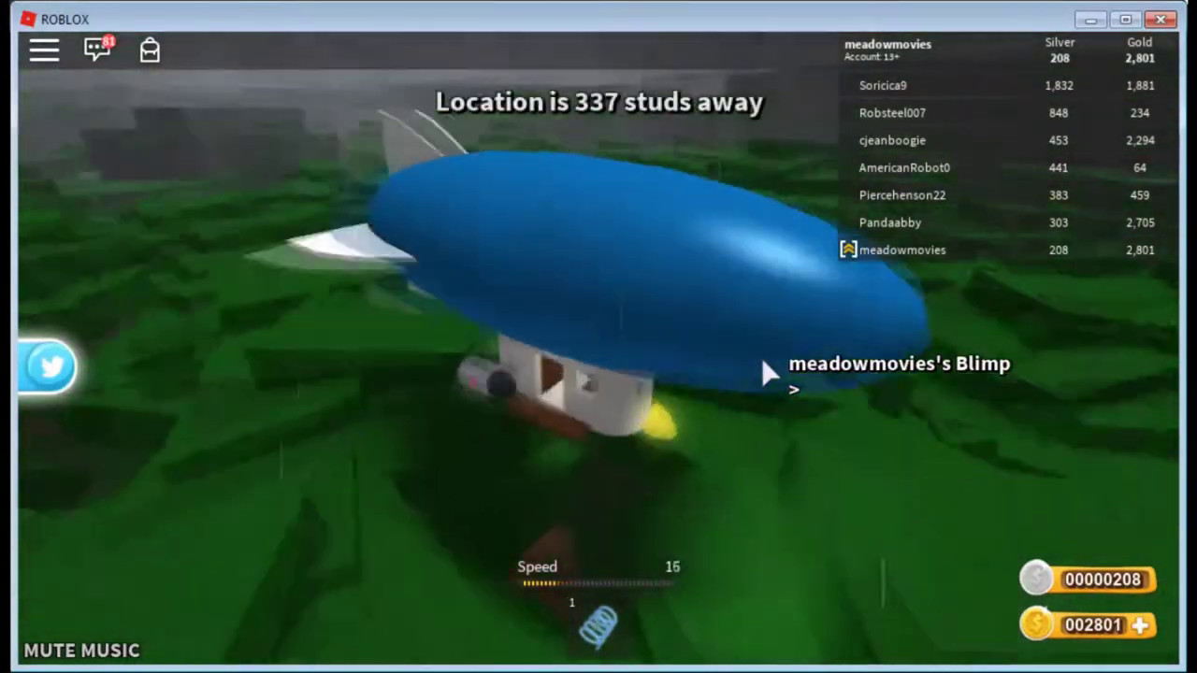
{"action": "key", "text": "w"}
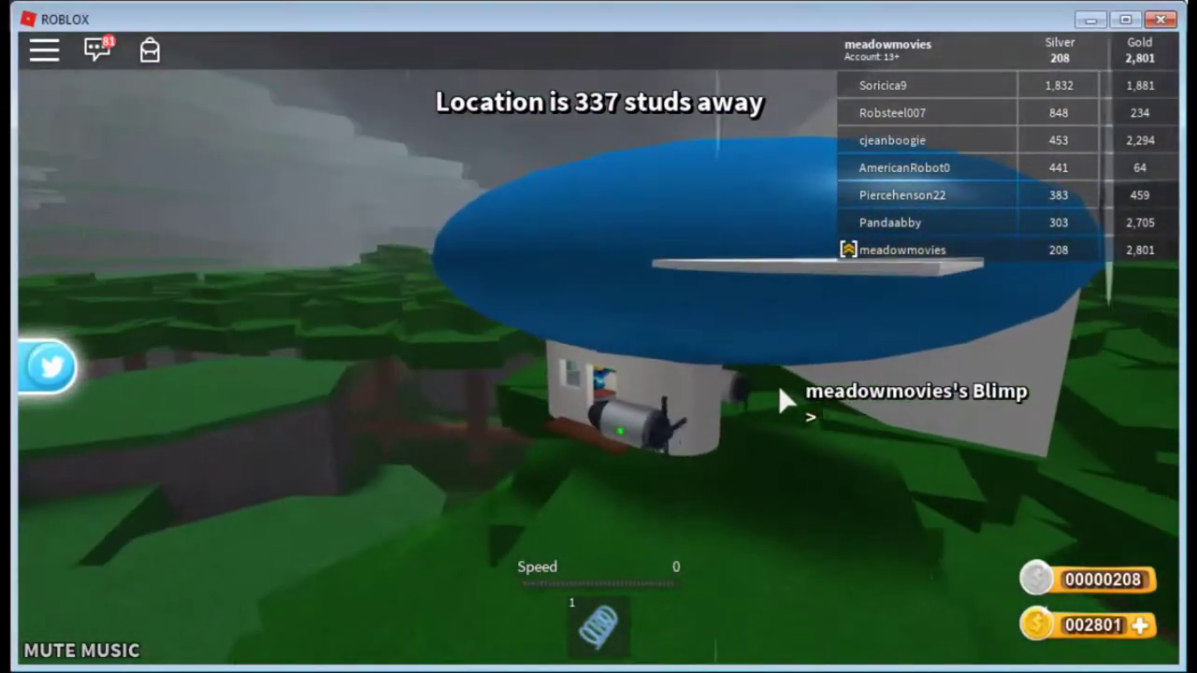
{"action": "key", "text": "w"}
{"action": "key", "text": "w"}
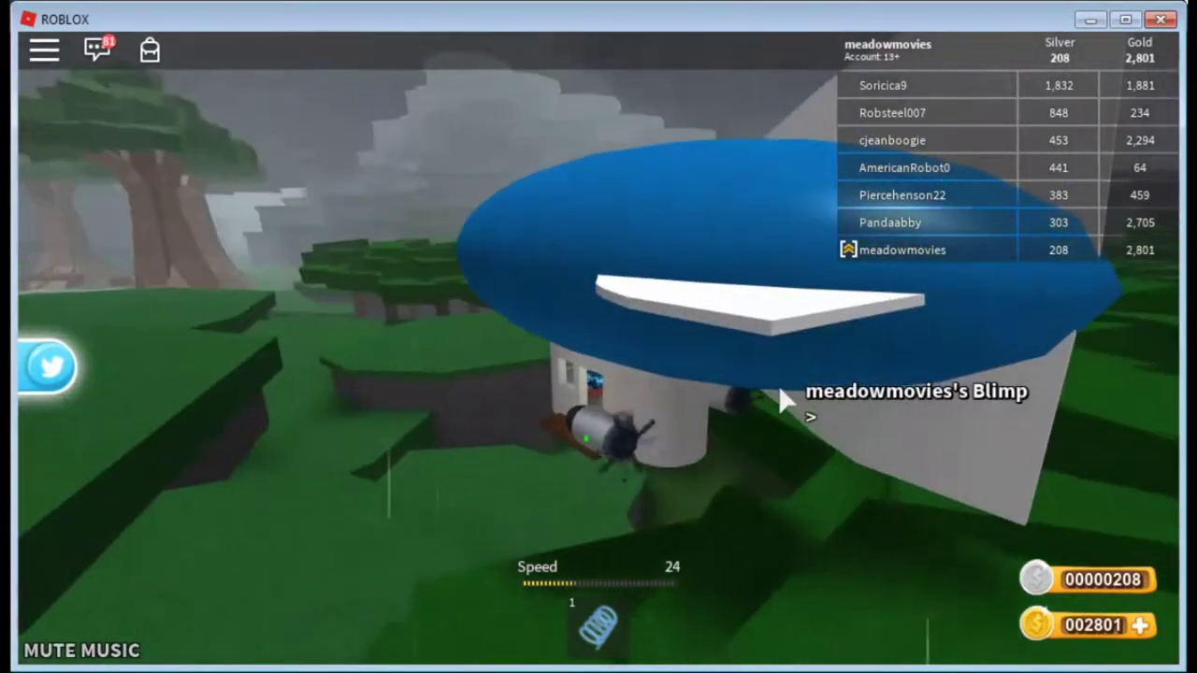
{"action": "key", "text": "a"}
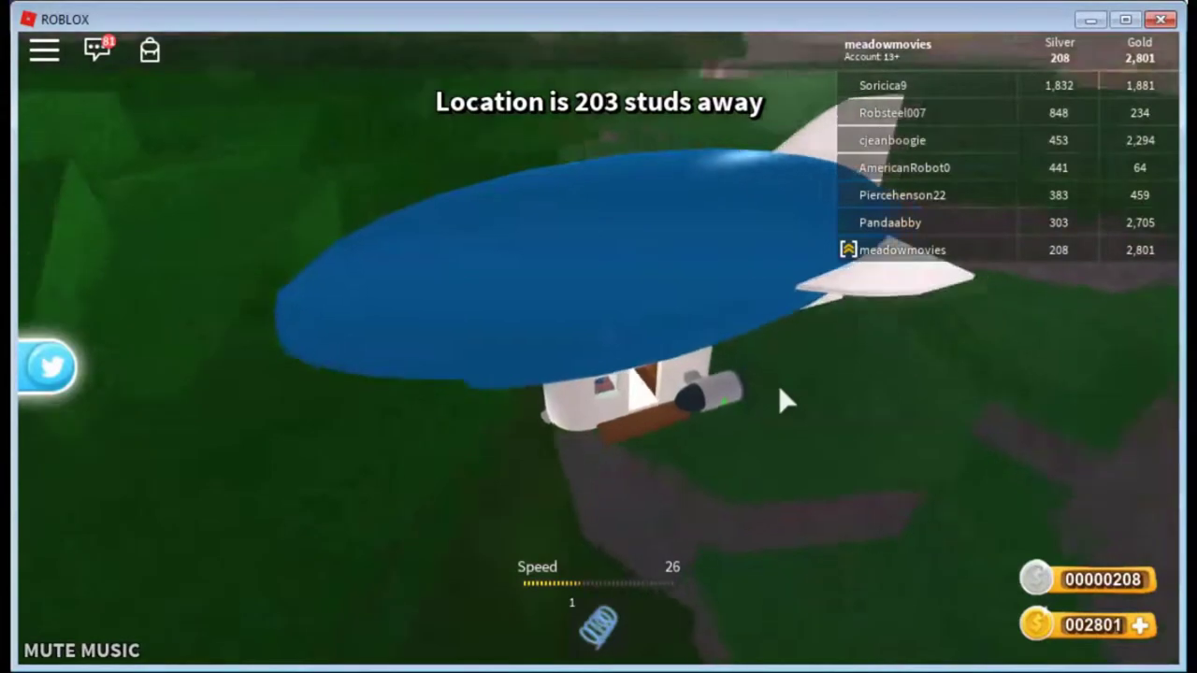
{"action": "key", "text": "s"}
{"action": "key", "text": "s"}
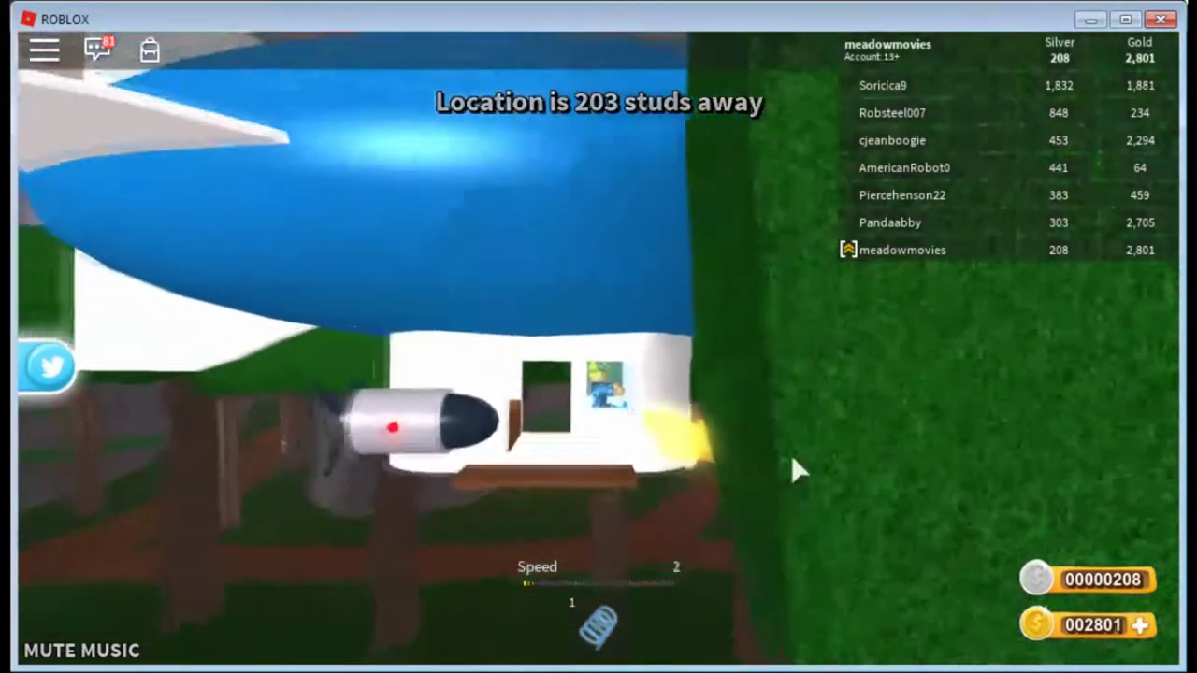
{"action": "key", "text": "w"}
{"action": "key", "text": "a"}
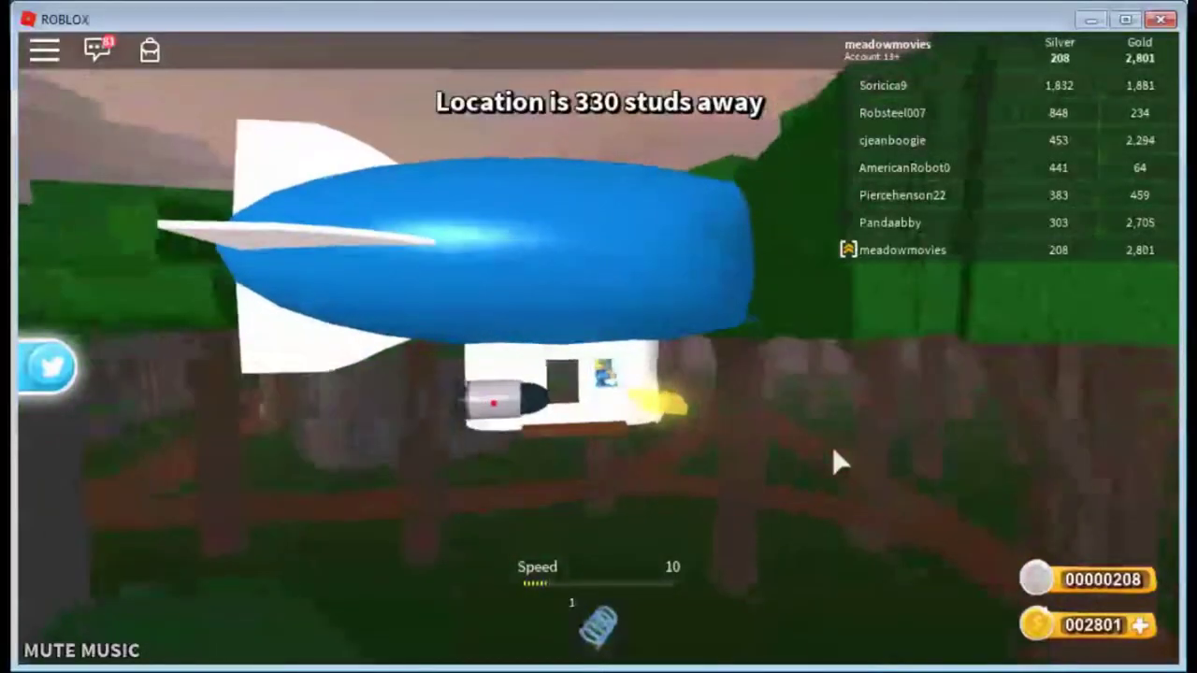
{"action": "key", "text": "d"}
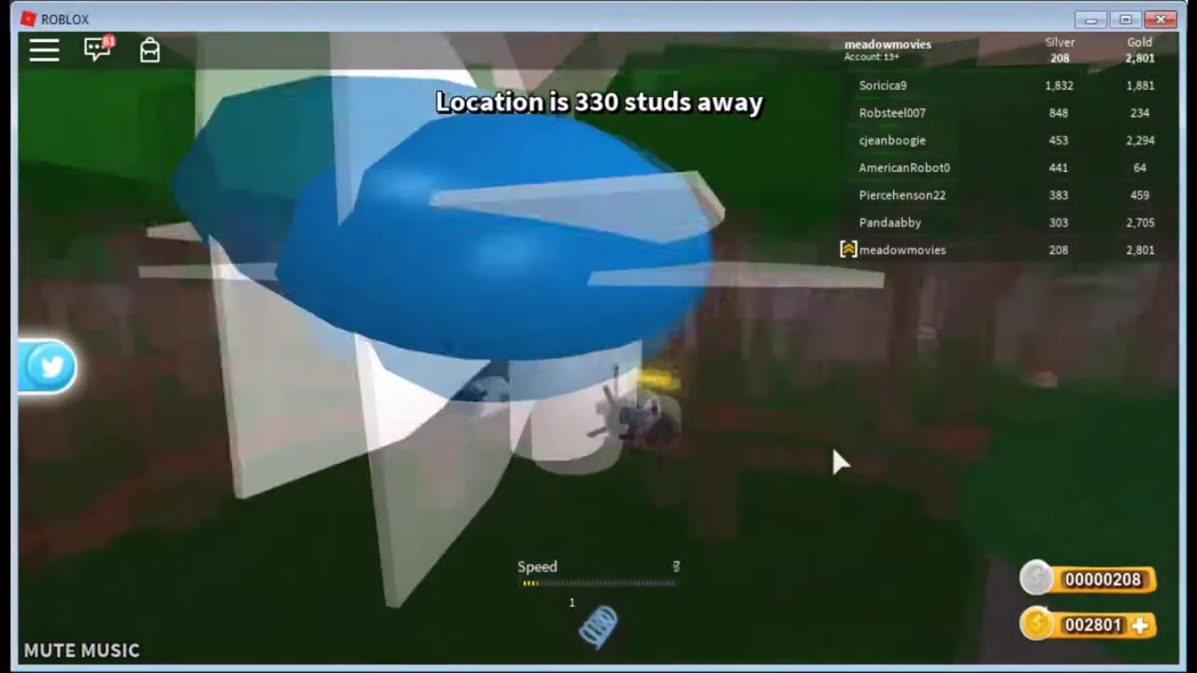
{"action": "key", "text": "w"}
{"action": "key", "text": "d"}
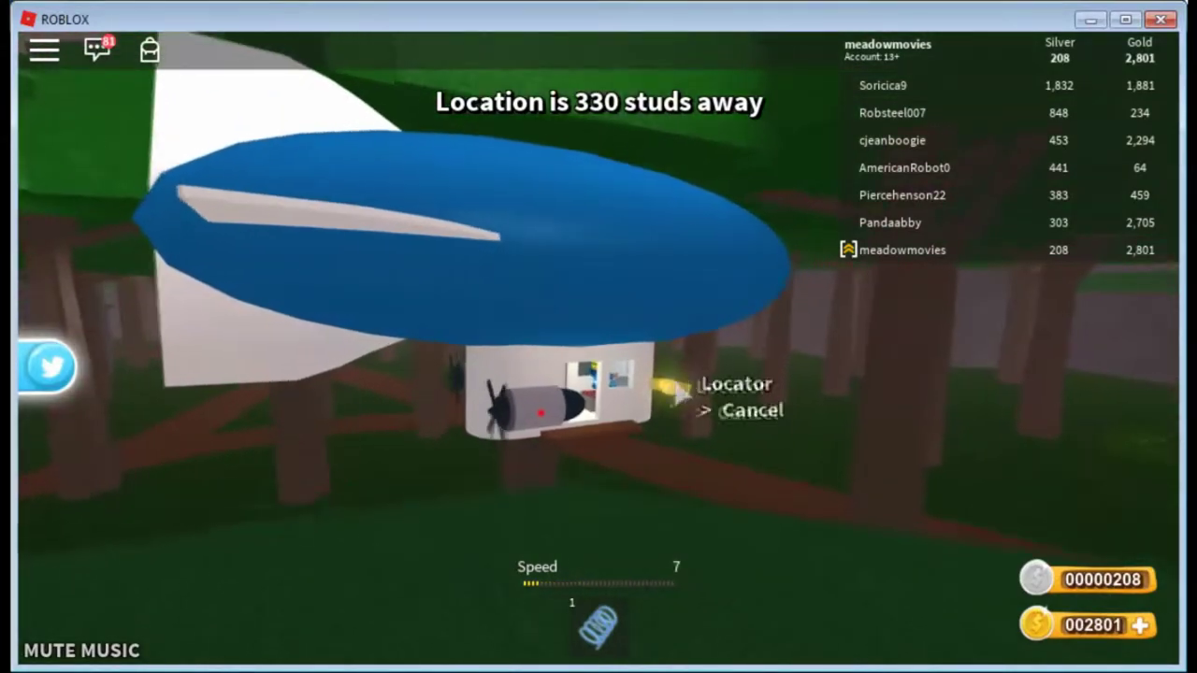
{"action": "left_click", "coordinate": [697, 408]}
Step: Dismiss the Locator Canceled notice, fly low over the forest, and jump out onto the grass
{"action": "left_click", "coordinate": [596, 456]}
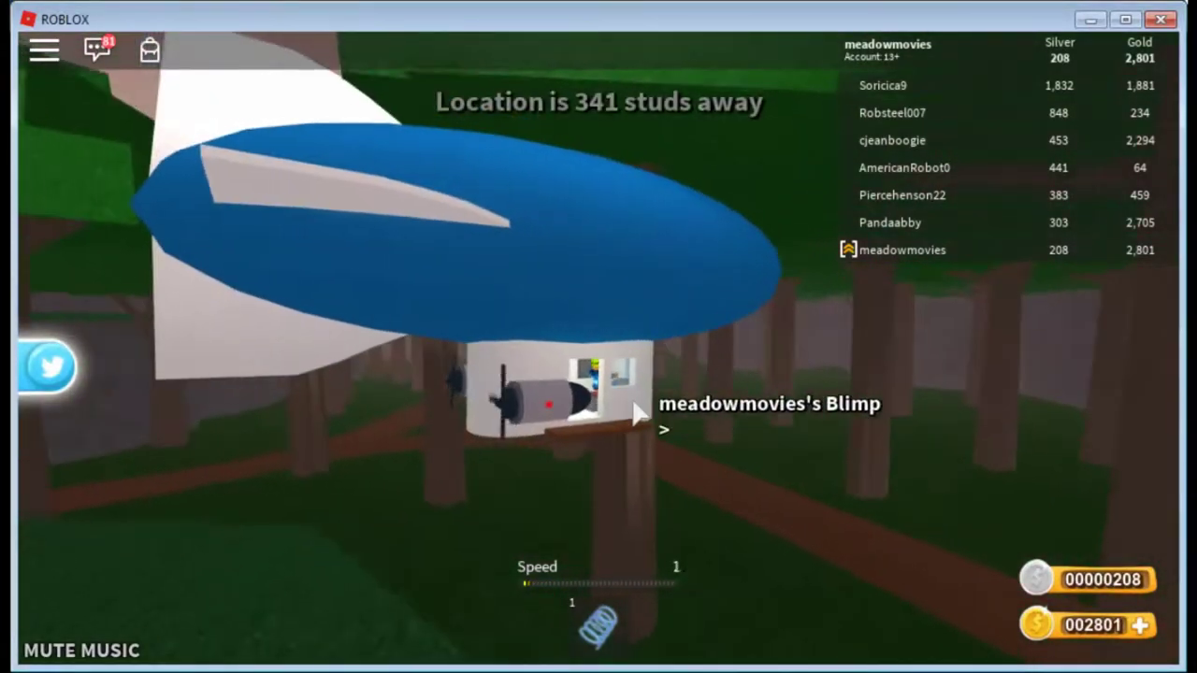
{"action": "key", "text": "w"}
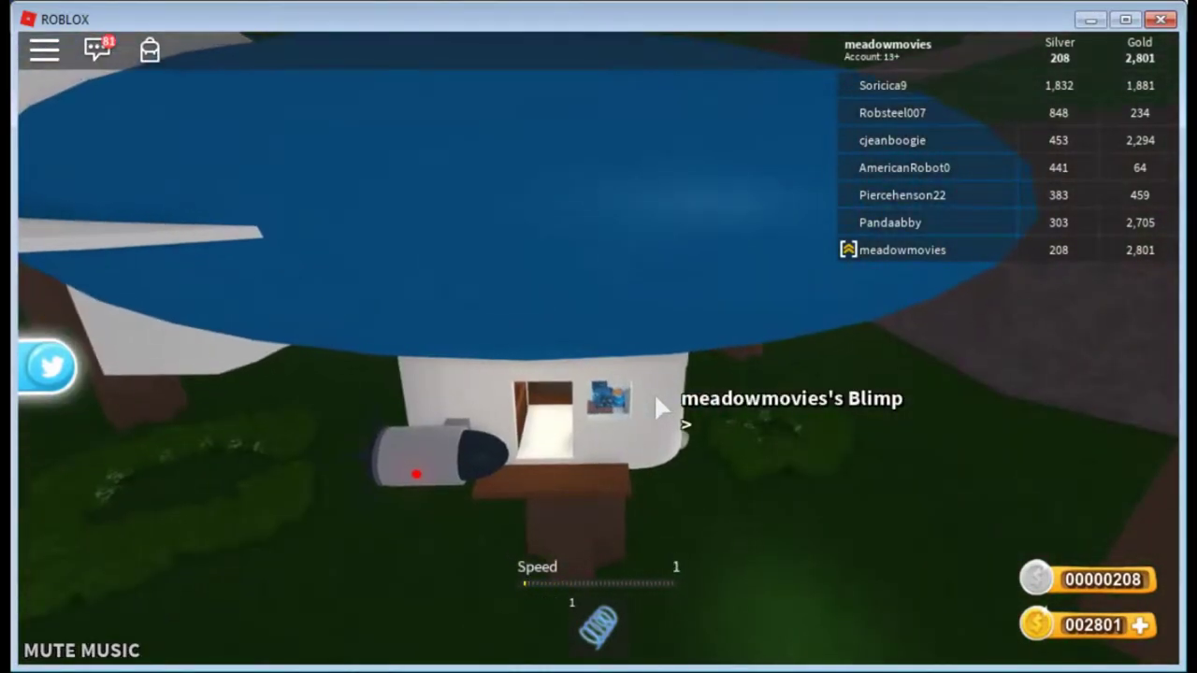
{"action": "key", "text": "w"}
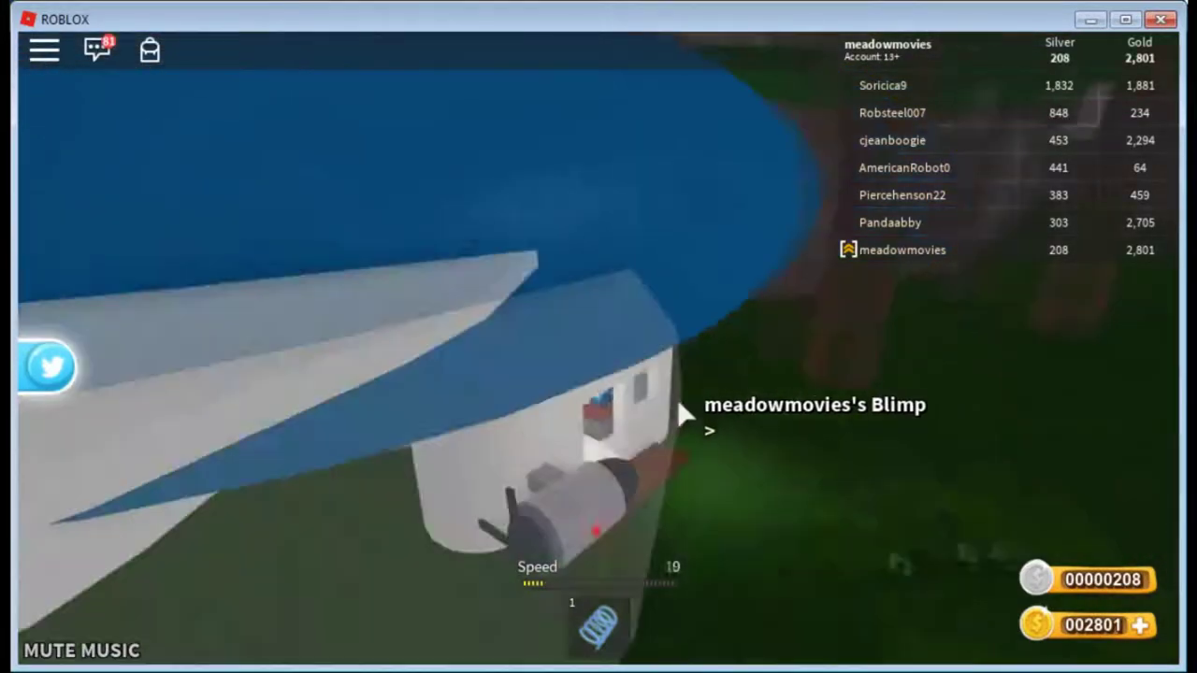
{"action": "key", "text": "1"}
{"action": "key", "text": "space"}
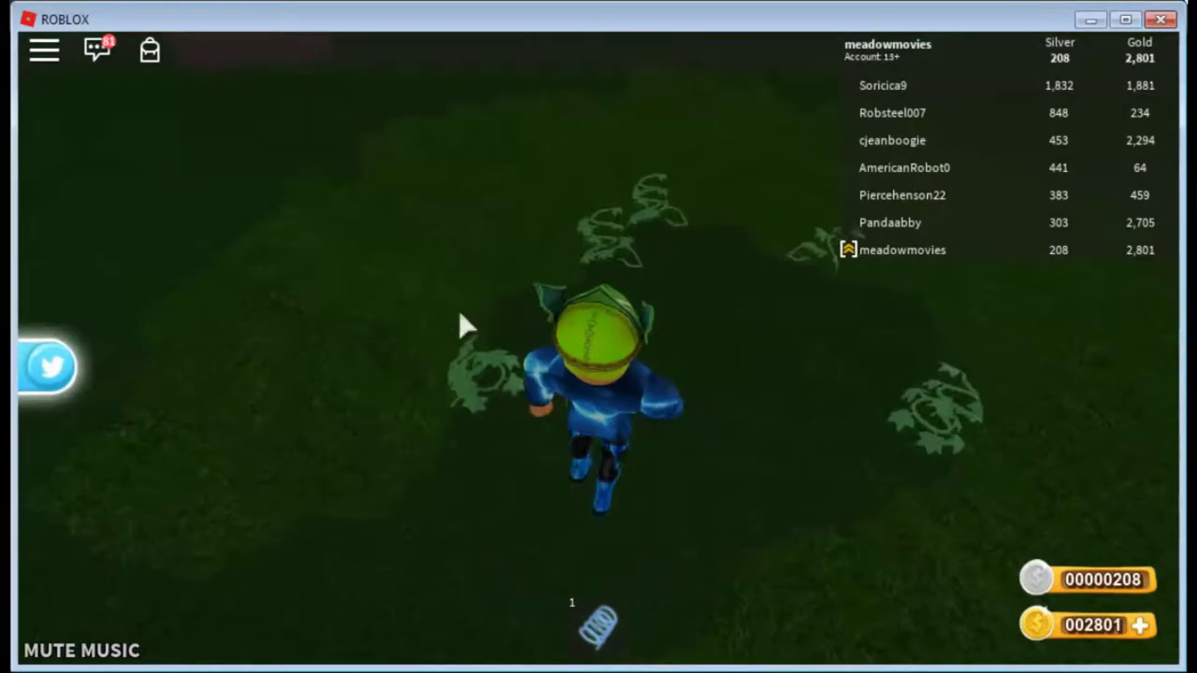
{"action": "scroll", "coordinate": [496, 394], "scroll_direction": "down", "scroll_amount": 3}
{"action": "scroll", "coordinate": [511, 378], "scroll_direction": "down", "scroll_amount": 3}
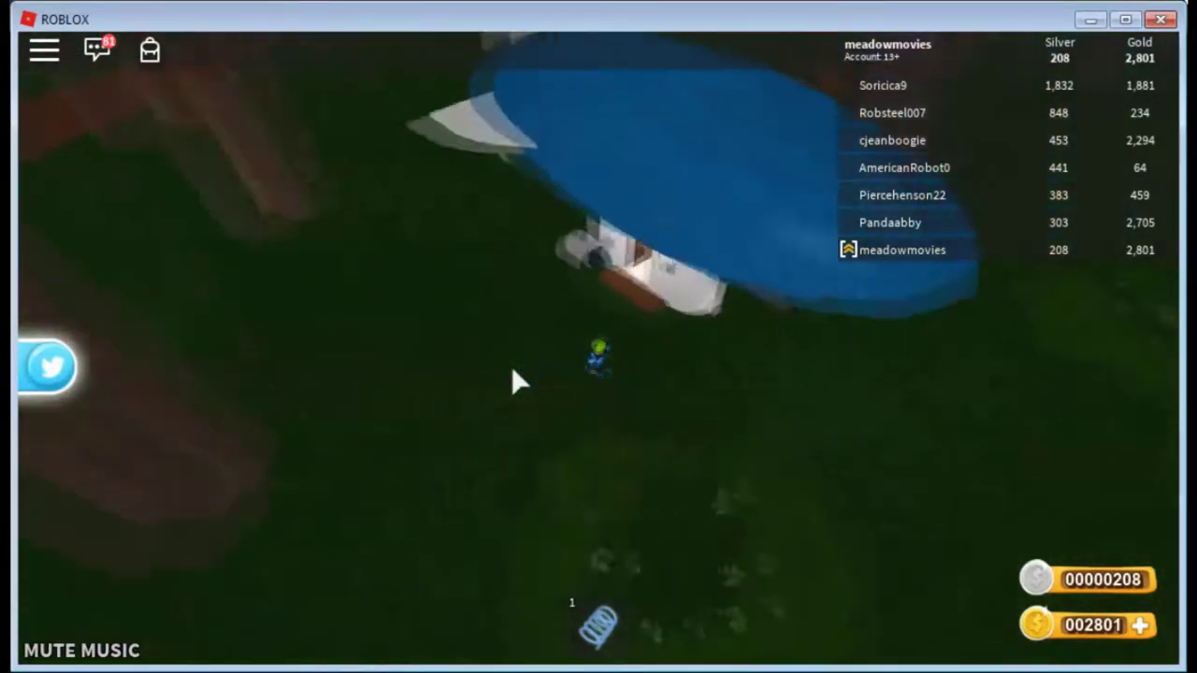
{"action": "scroll", "coordinate": [513, 370], "scroll_direction": "up", "scroll_amount": 2}
{"action": "scroll", "coordinate": [513, 371], "scroll_direction": "up", "scroll_amount": 3}
{"action": "scroll", "coordinate": [513, 370], "scroll_direction": "up", "scroll_amount": 3}
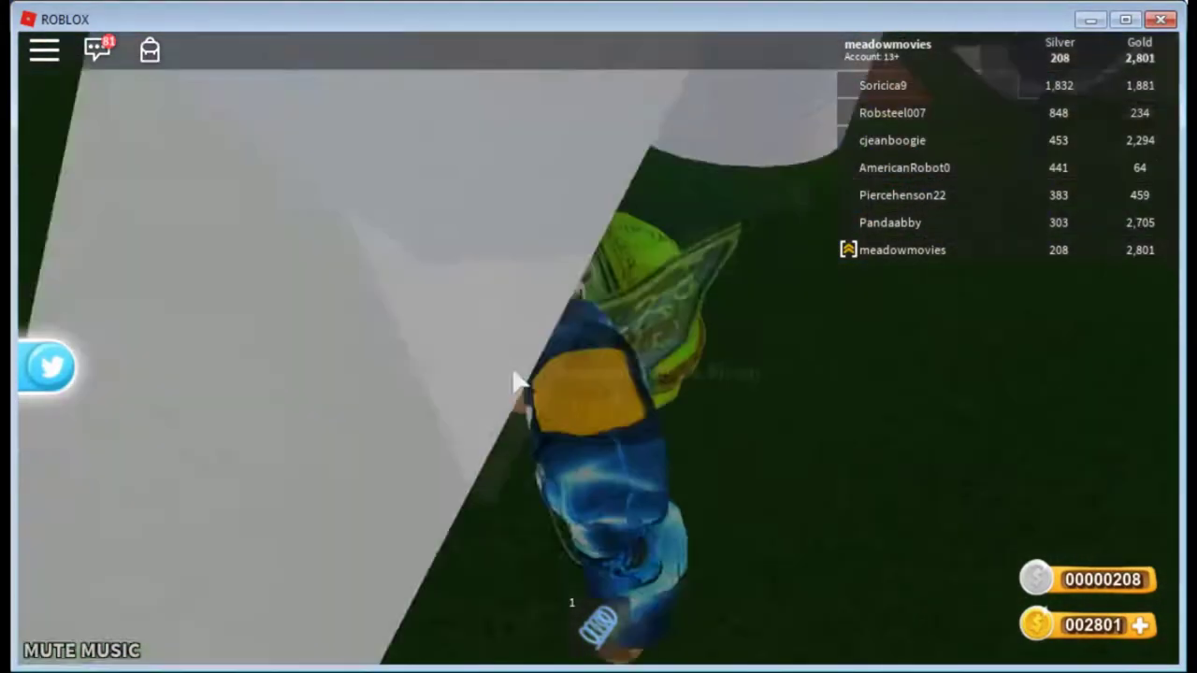
{"action": "scroll", "coordinate": [513, 370], "scroll_direction": "down", "scroll_amount": 5}
{"action": "scroll", "coordinate": [513, 370], "scroll_direction": "down", "scroll_amount": 2}
{"action": "scroll", "coordinate": [513, 370], "scroll_direction": "up", "scroll_amount": 2}
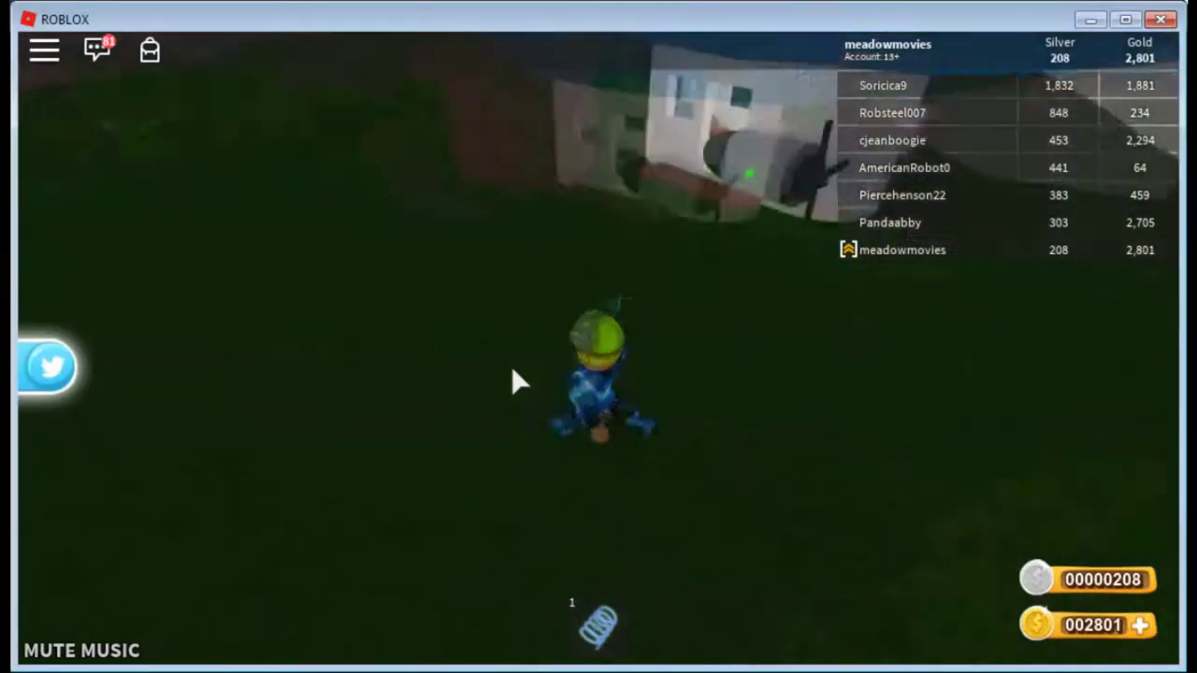
{"action": "scroll", "coordinate": [512, 370], "scroll_direction": "down", "scroll_amount": 4}
{"action": "scroll", "coordinate": [512, 371], "scroll_direction": "down", "scroll_amount": 2}
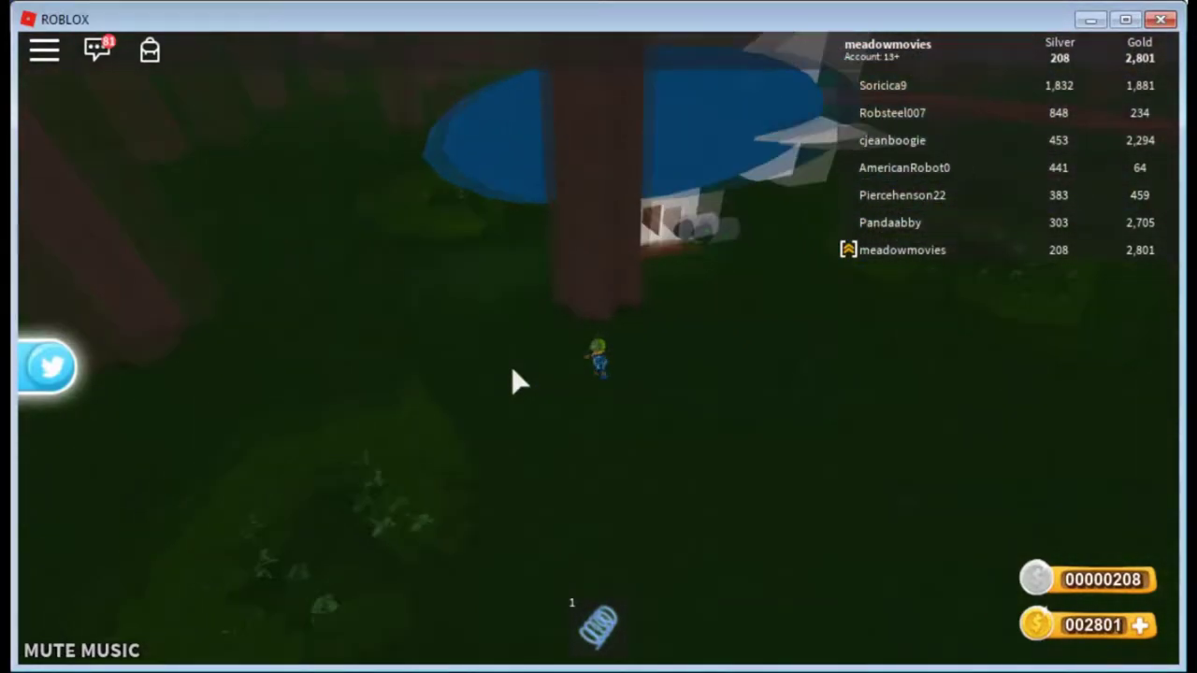
{"action": "scroll", "coordinate": [513, 370], "scroll_direction": "up", "scroll_amount": 2}
{"action": "scroll", "coordinate": [514, 370], "scroll_direction": "up", "scroll_amount": 2}
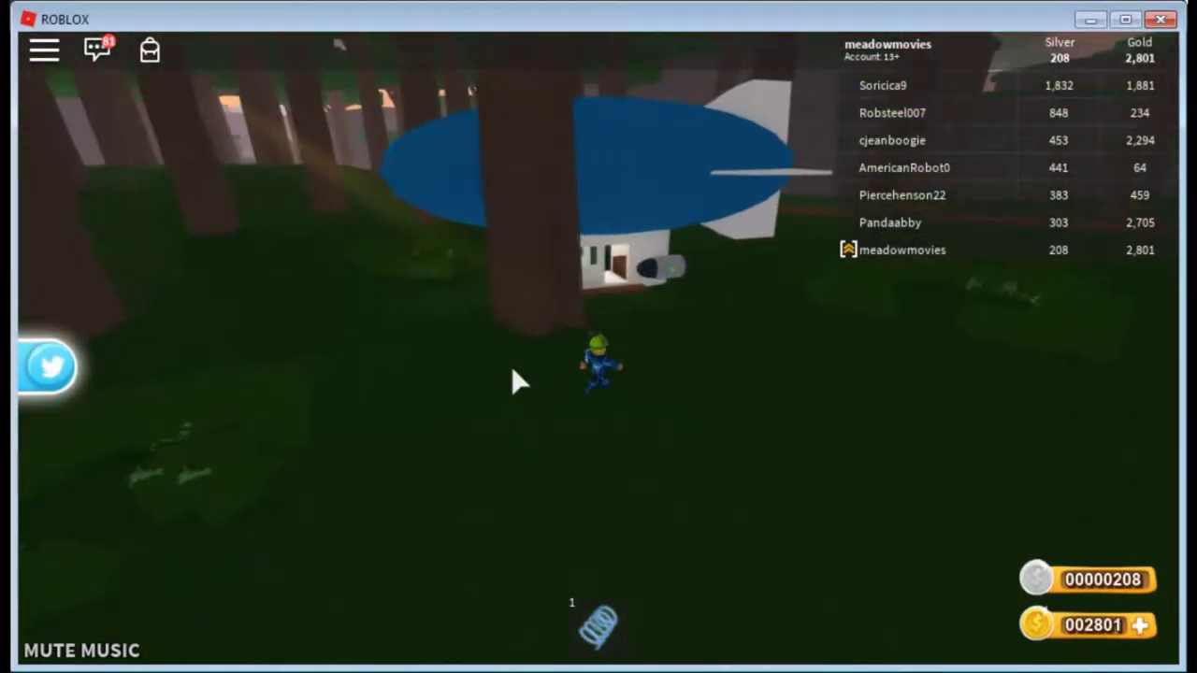
Step: Walk to the parked blimp's door and step into its cabin
{"action": "key", "text": "w"}
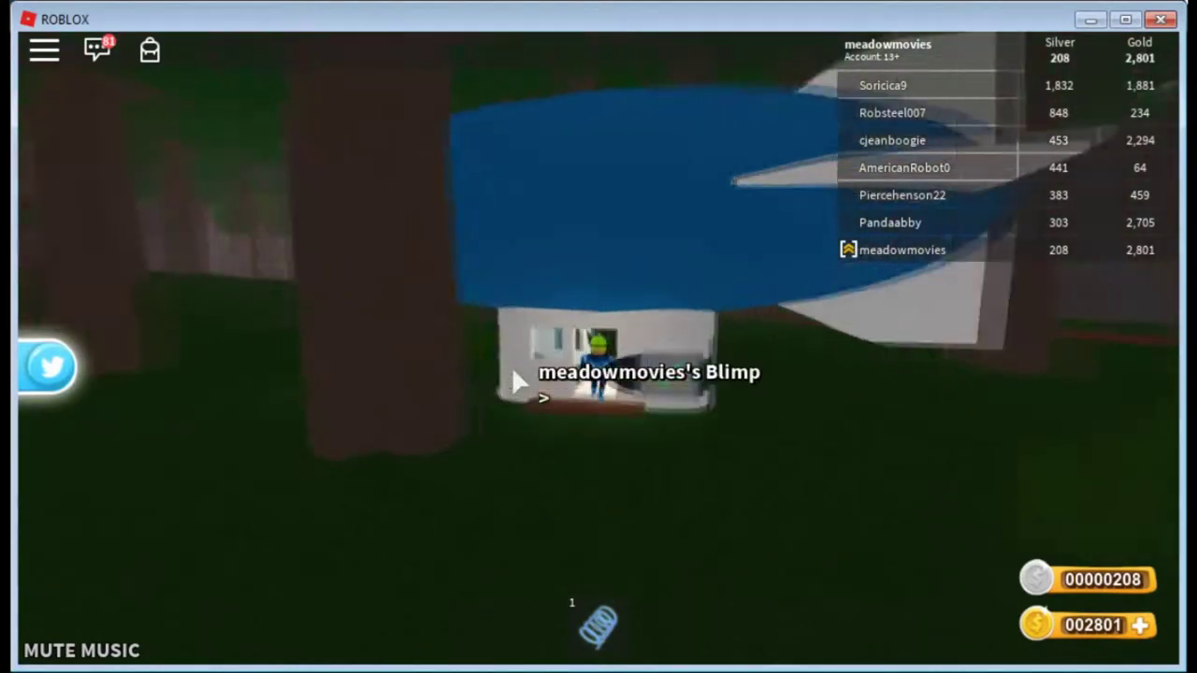
{"action": "key", "text": "w"}
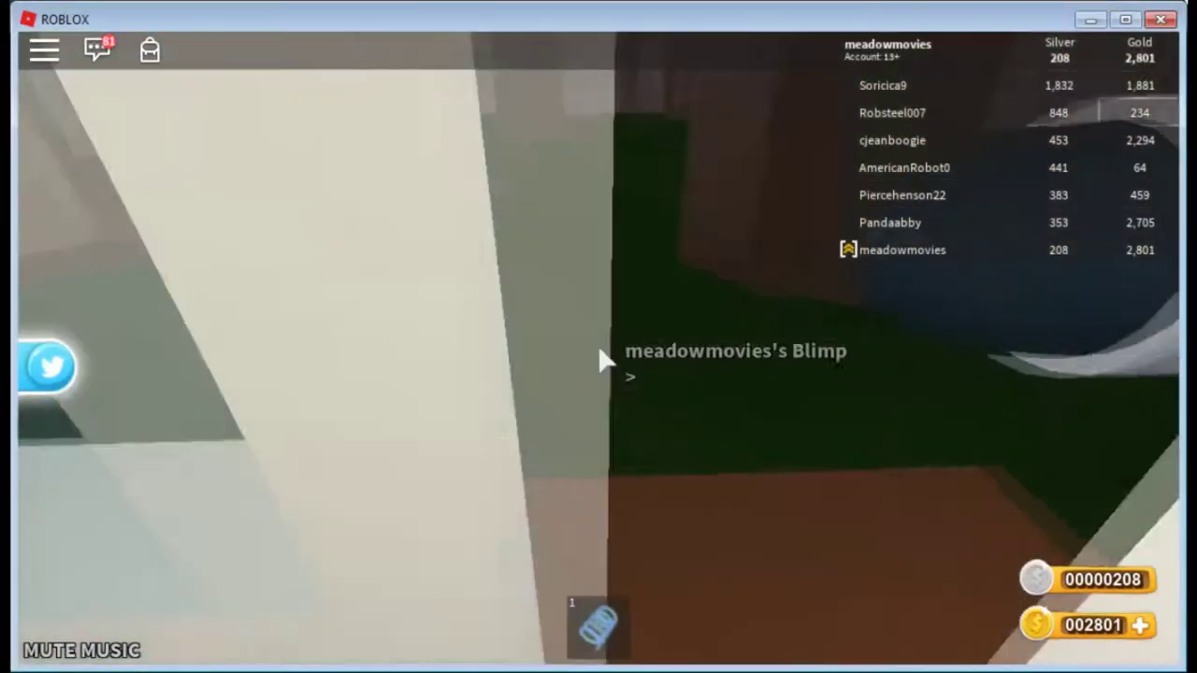
{"action": "key", "text": "w"}
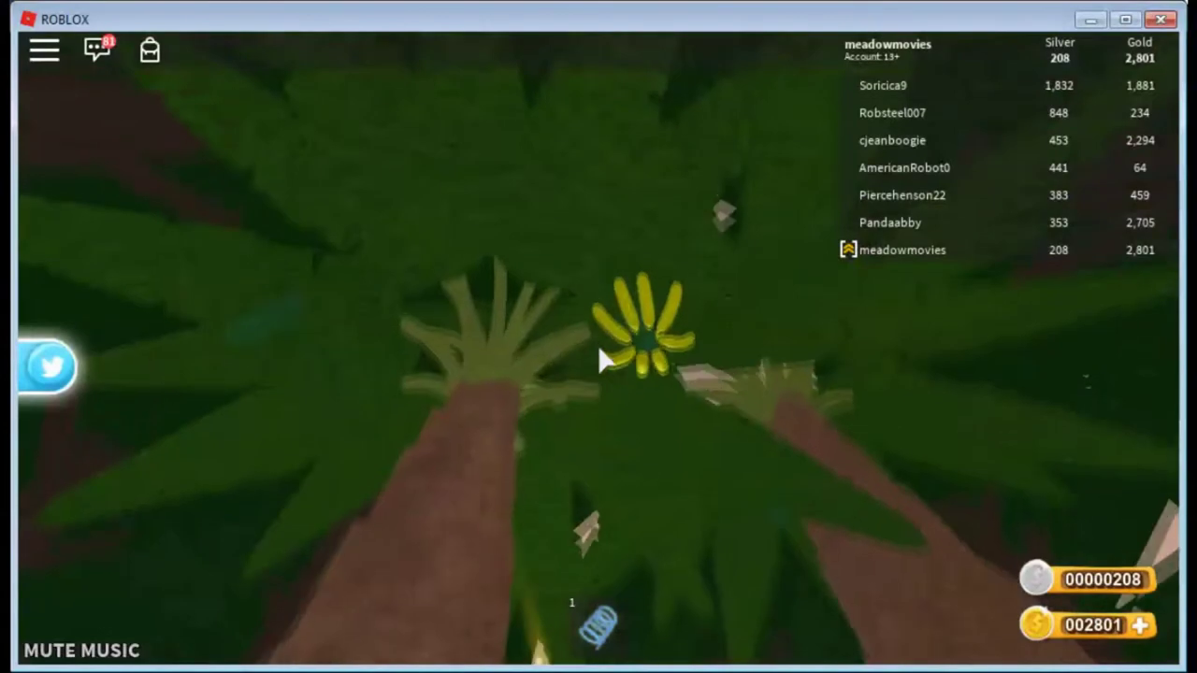
Step: Walk from the blimp into the forest and climb onto a palm tree trunk
{"action": "key", "text": "w"}
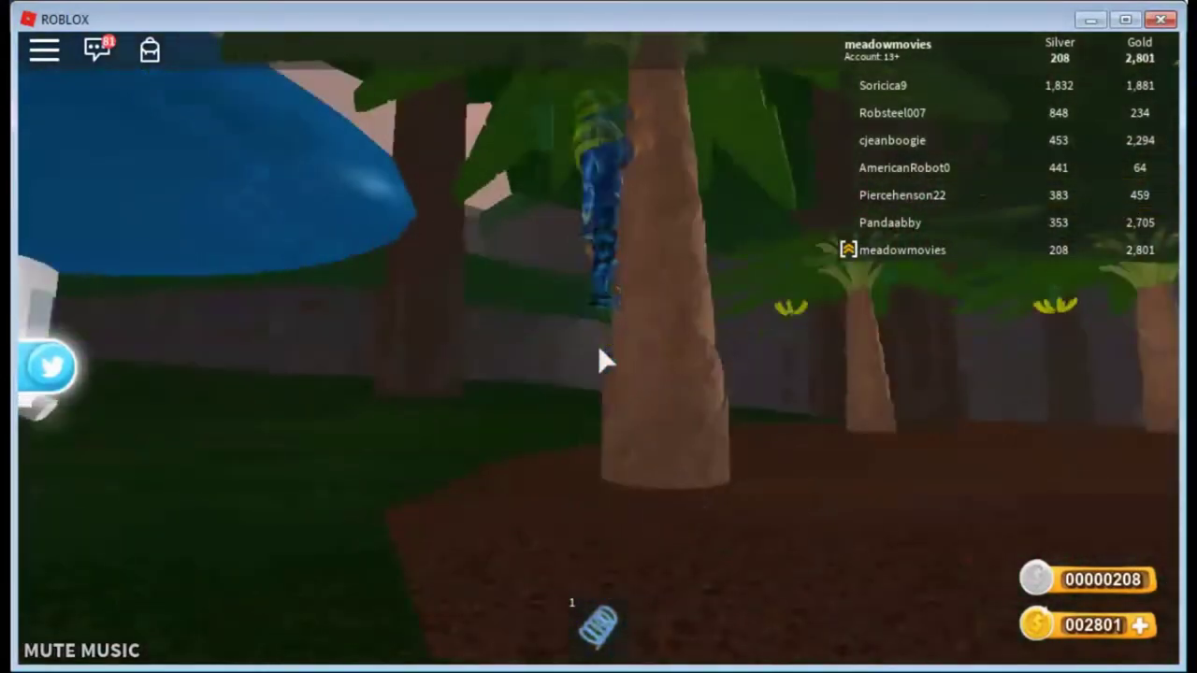
{"action": "key", "text": "w"}
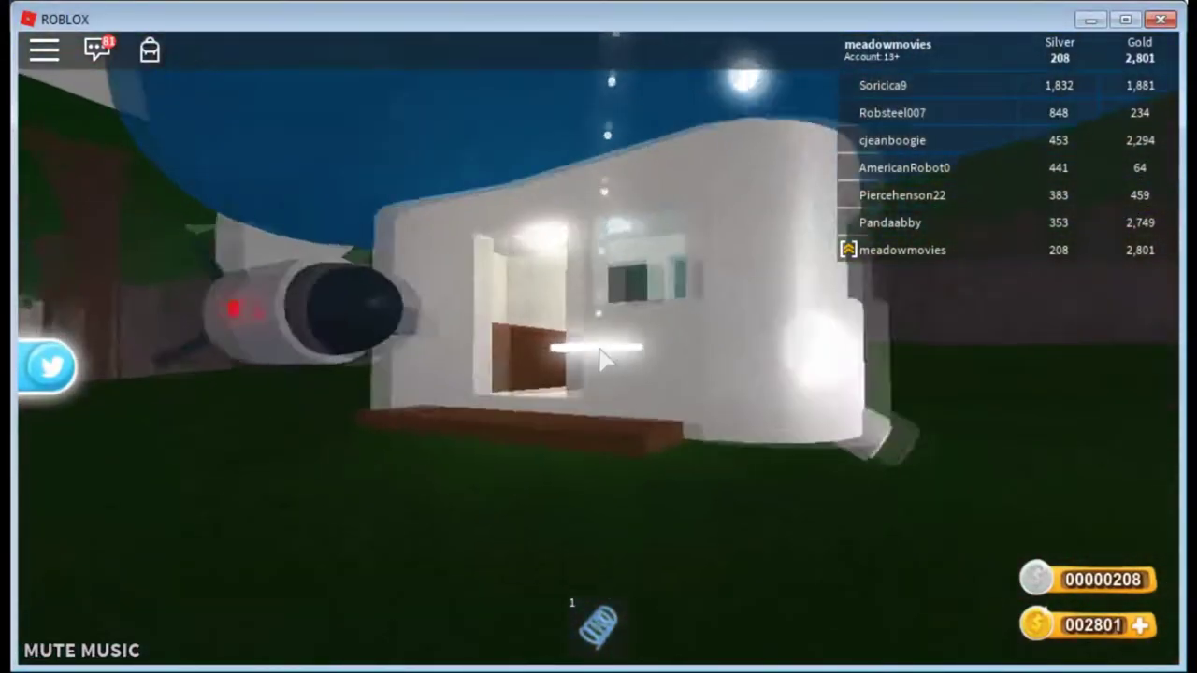
{"action": "key", "text": "w"}
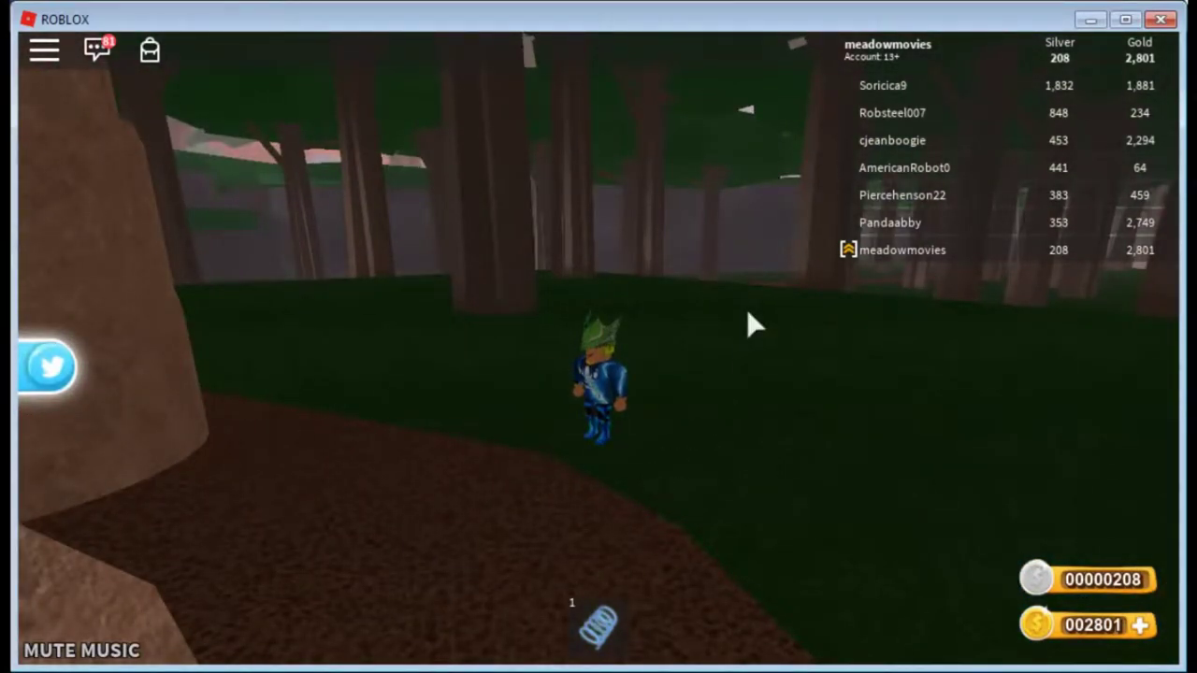
{"action": "key", "text": "w"}
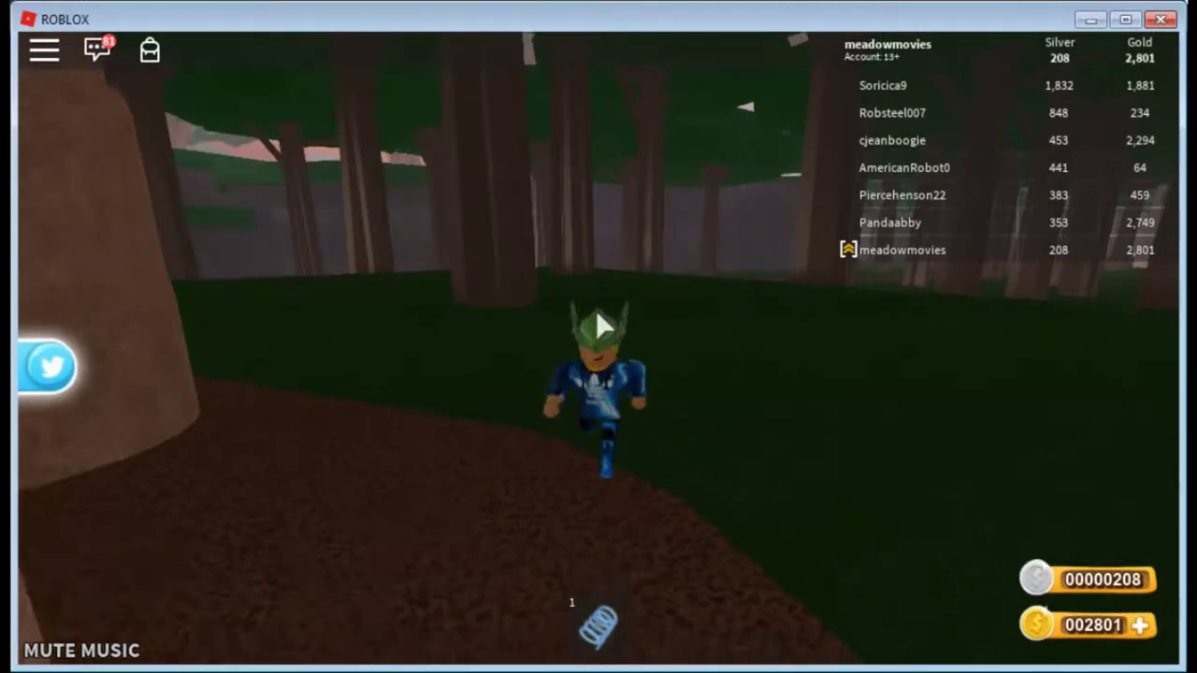
{"action": "key", "text": "s"}
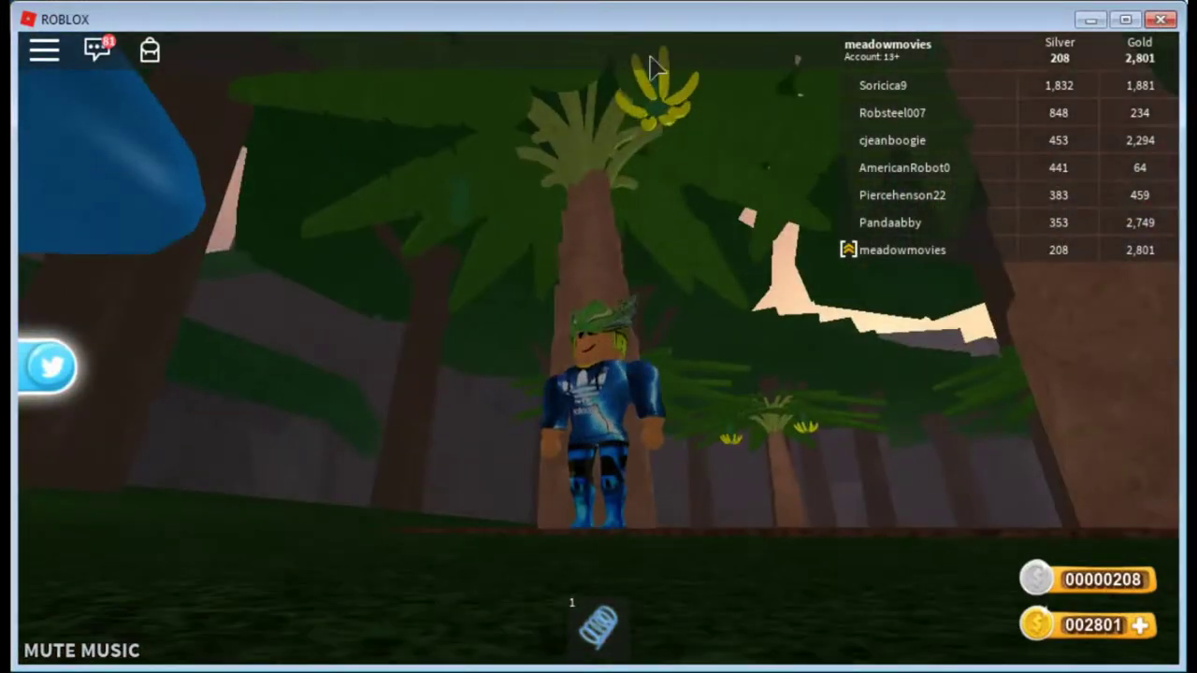
{"action": "key", "text": "w"}
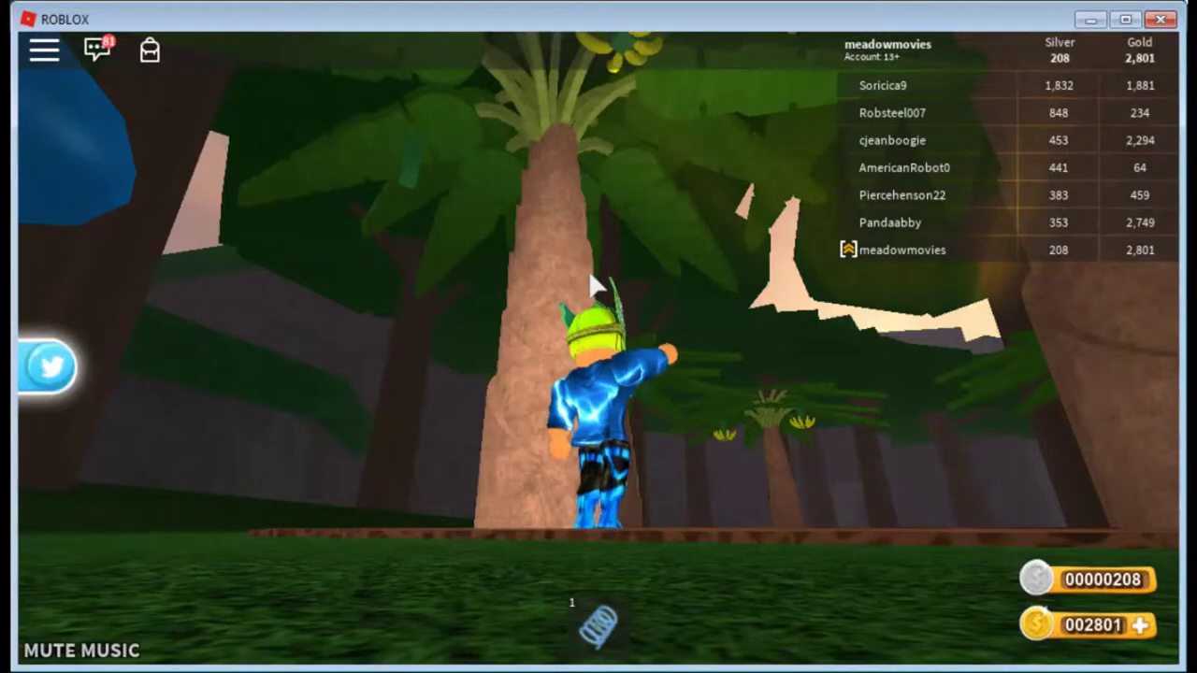
{"action": "key", "text": "space"}
{"action": "key", "text": "s"}
{"action": "key", "text": "w"}
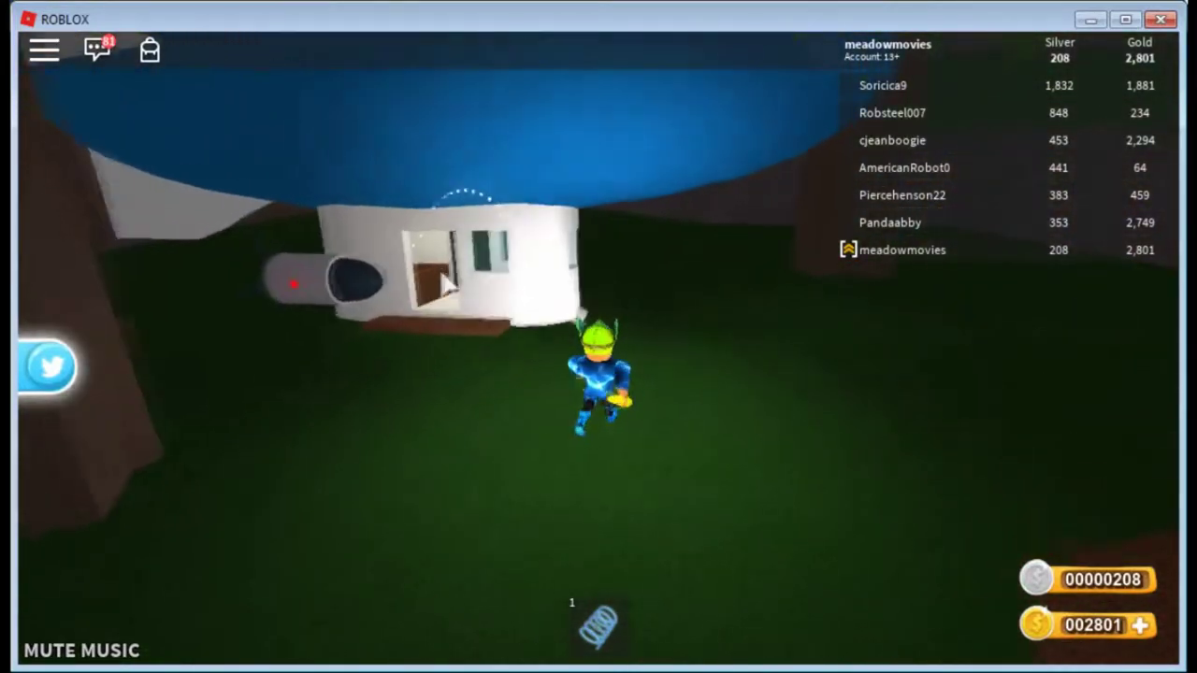
{"action": "key", "text": "a"}
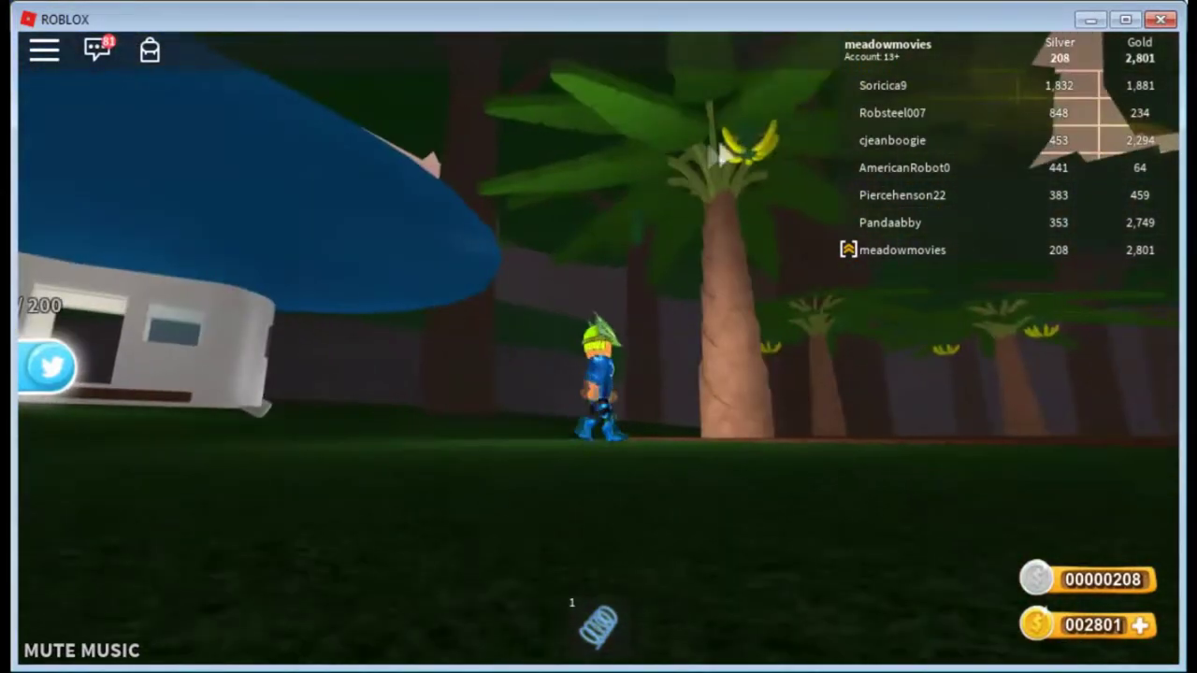
{"action": "key", "text": "w"}
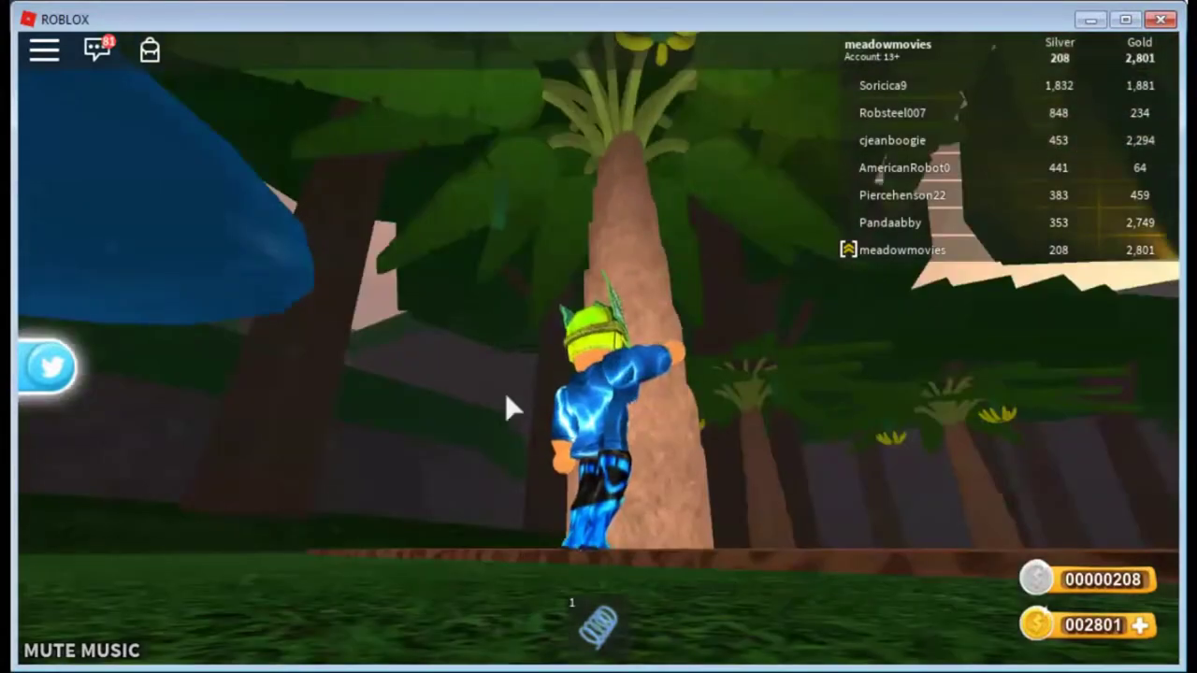
{"action": "key", "text": "space"}
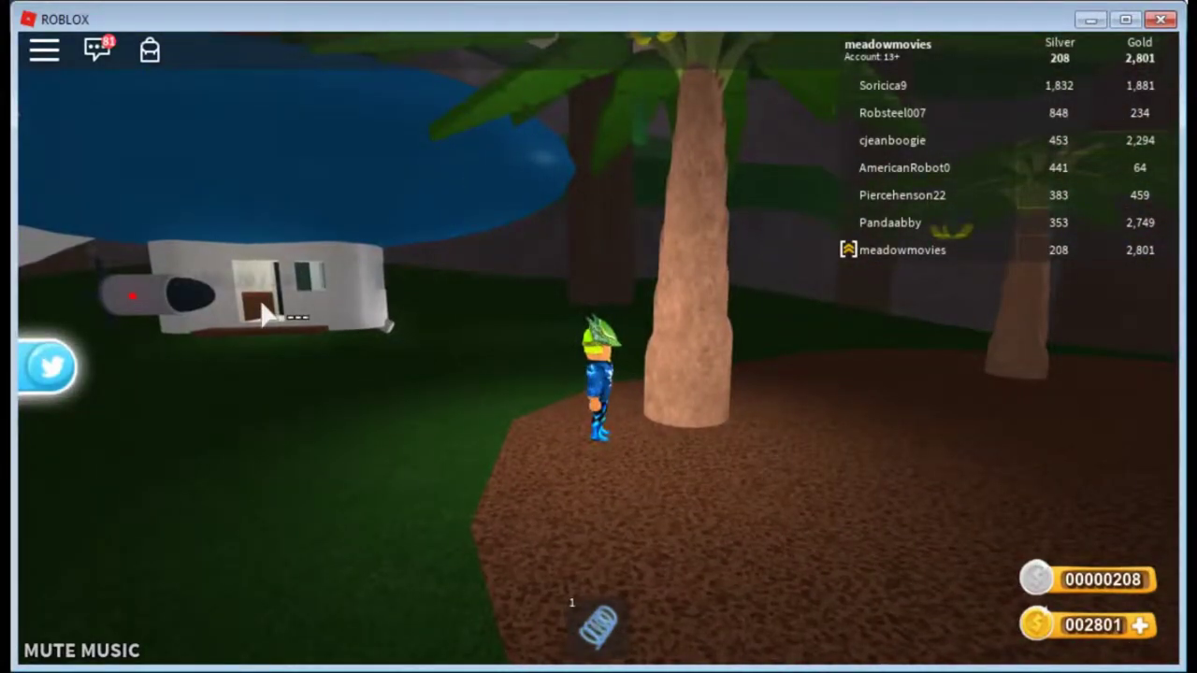
Step: Climb the palm trees and pick three bananas, raising carried weight to 60
{"action": "key", "text": "s"}
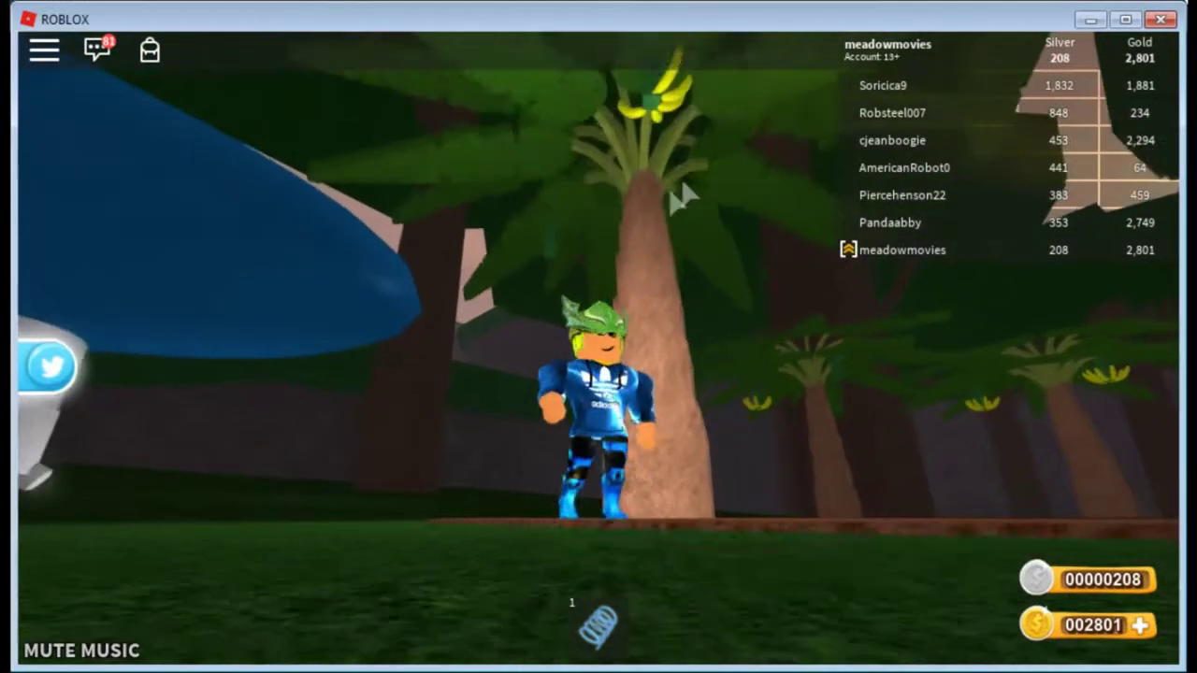
{"action": "key", "text": "w"}
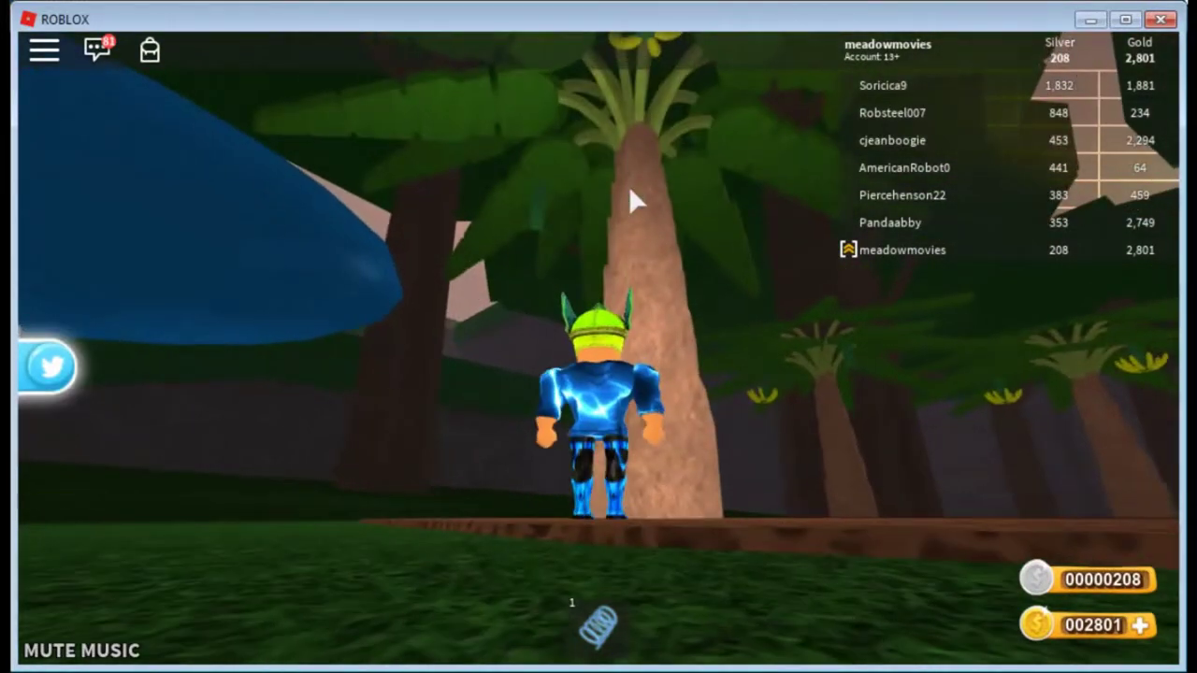
{"action": "key", "text": "w"}
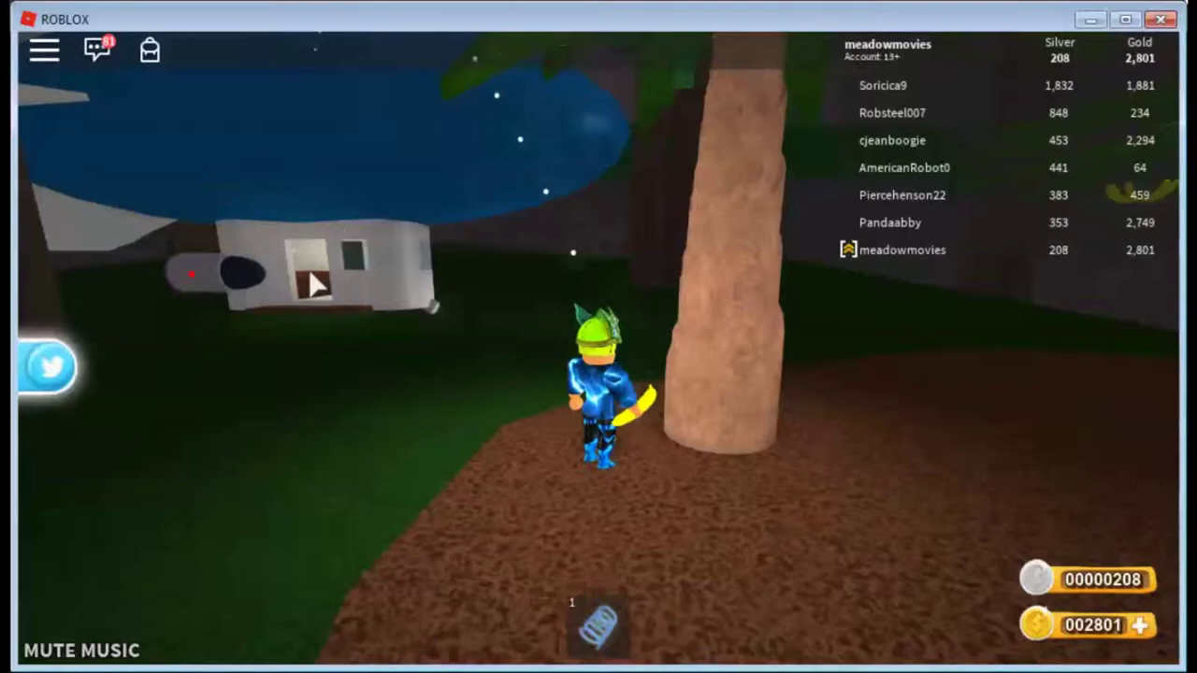
{"action": "key", "text": "w"}
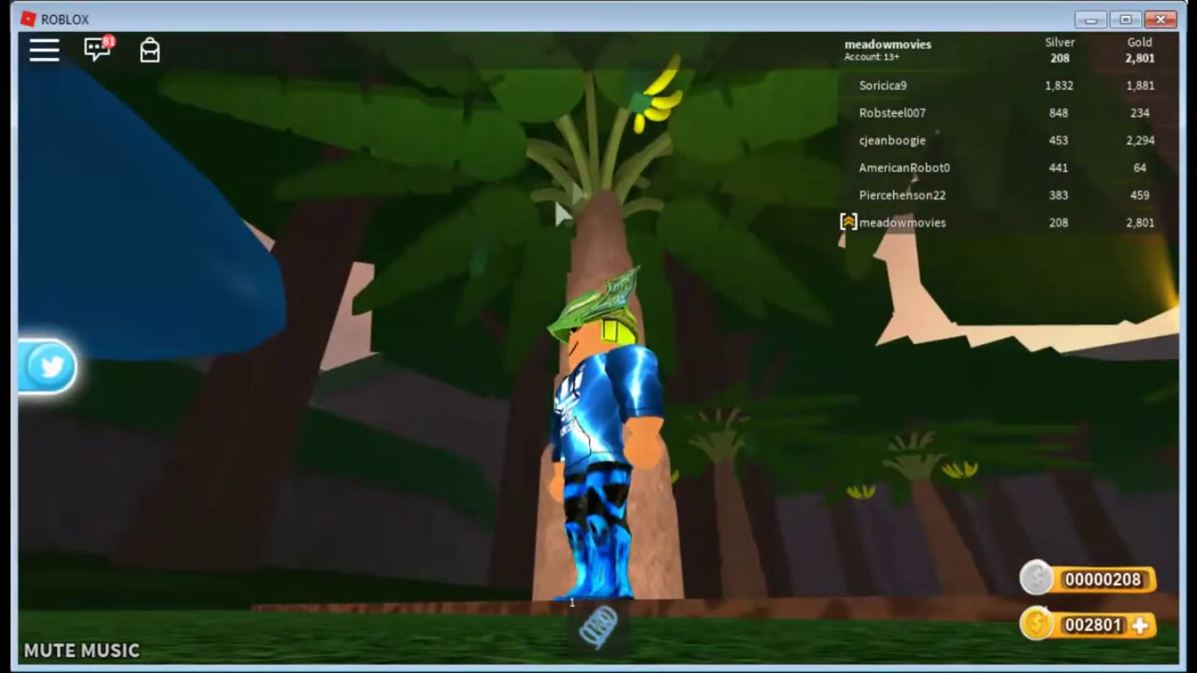
{"action": "key", "text": "s"}
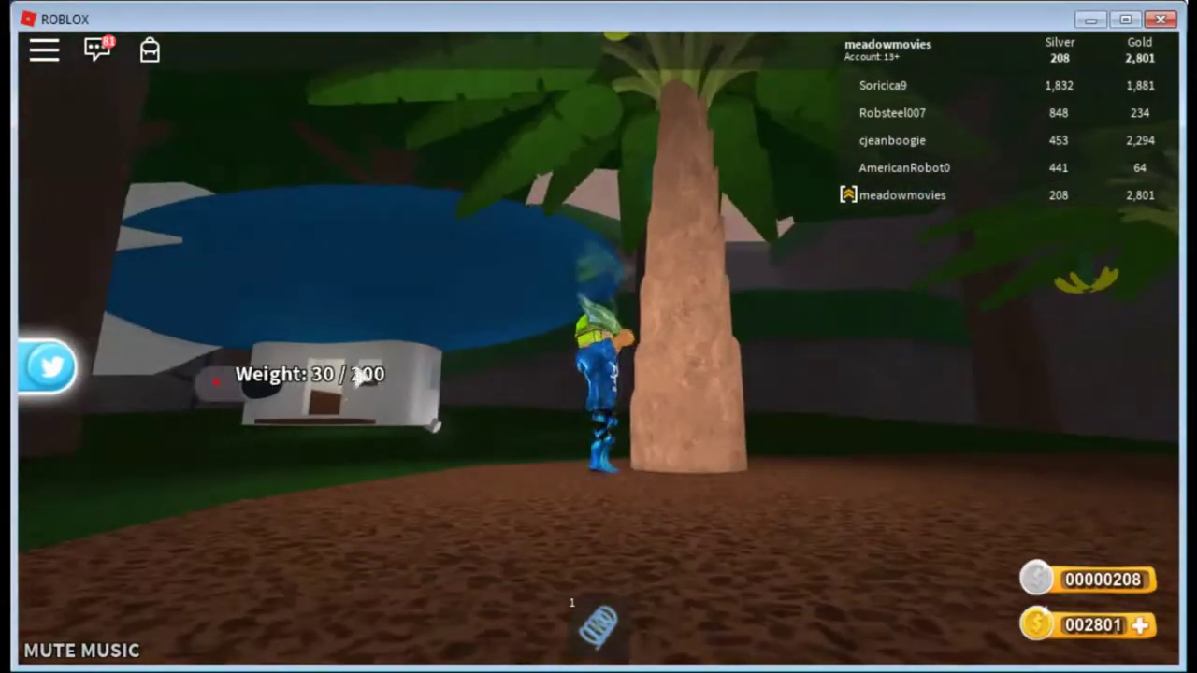
{"action": "key", "text": "w"}
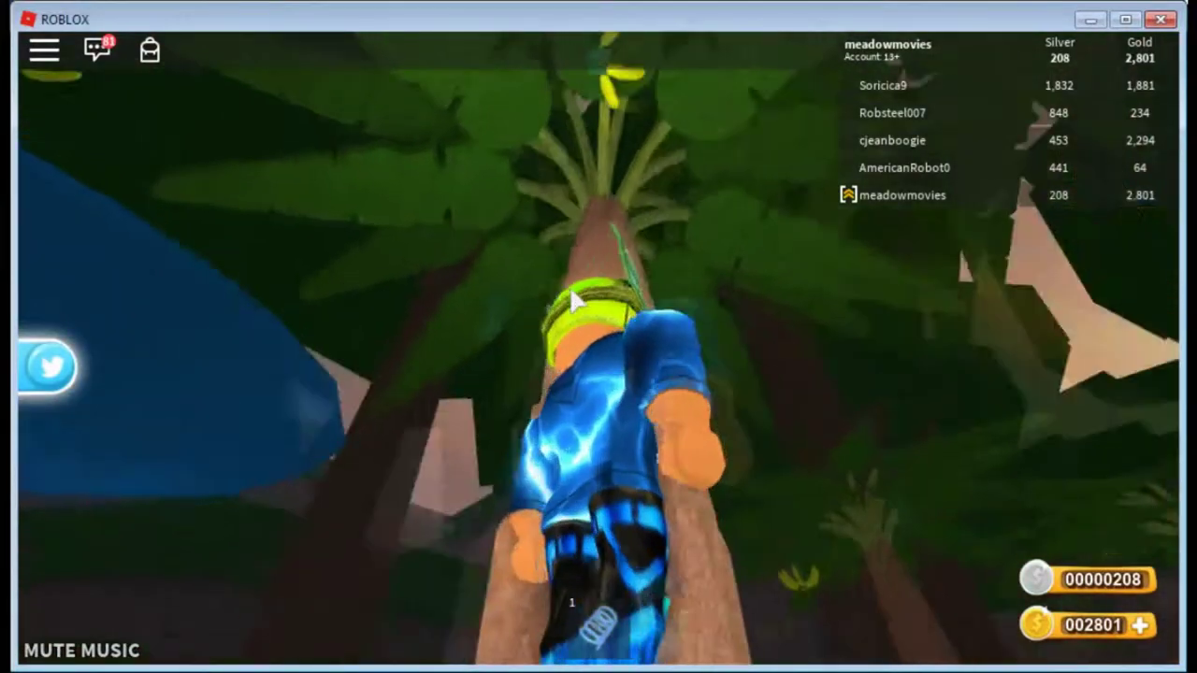
{"action": "left_click", "coordinate": [629, 171]}
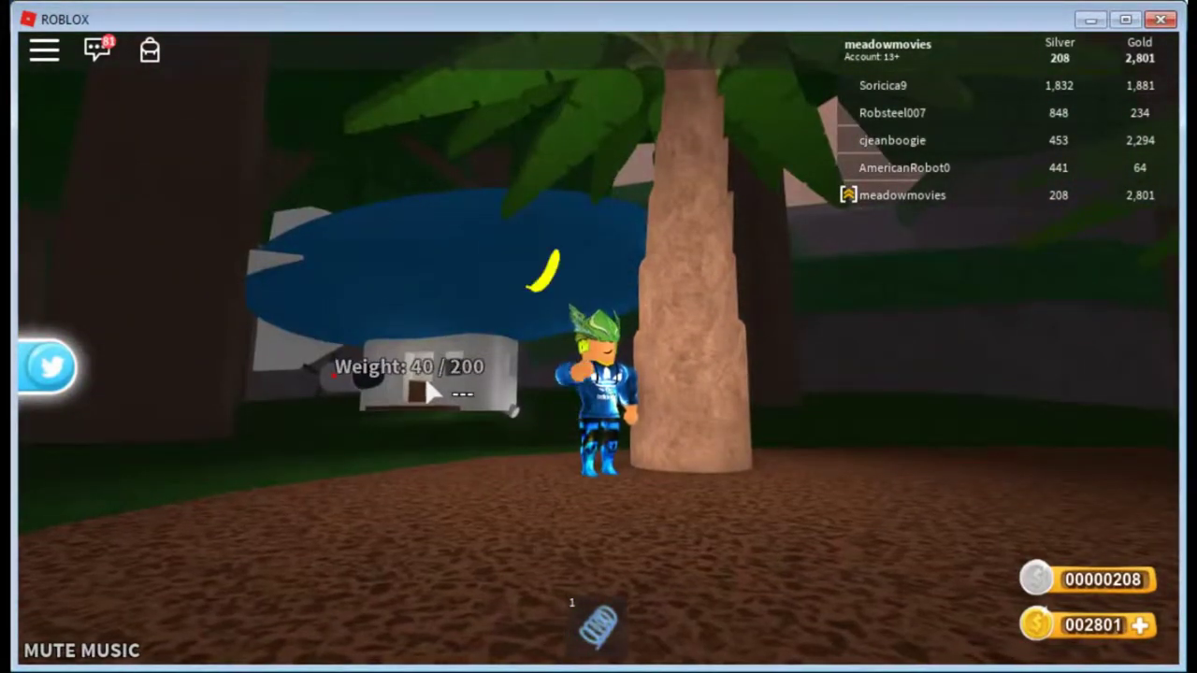
{"action": "key", "text": "w"}
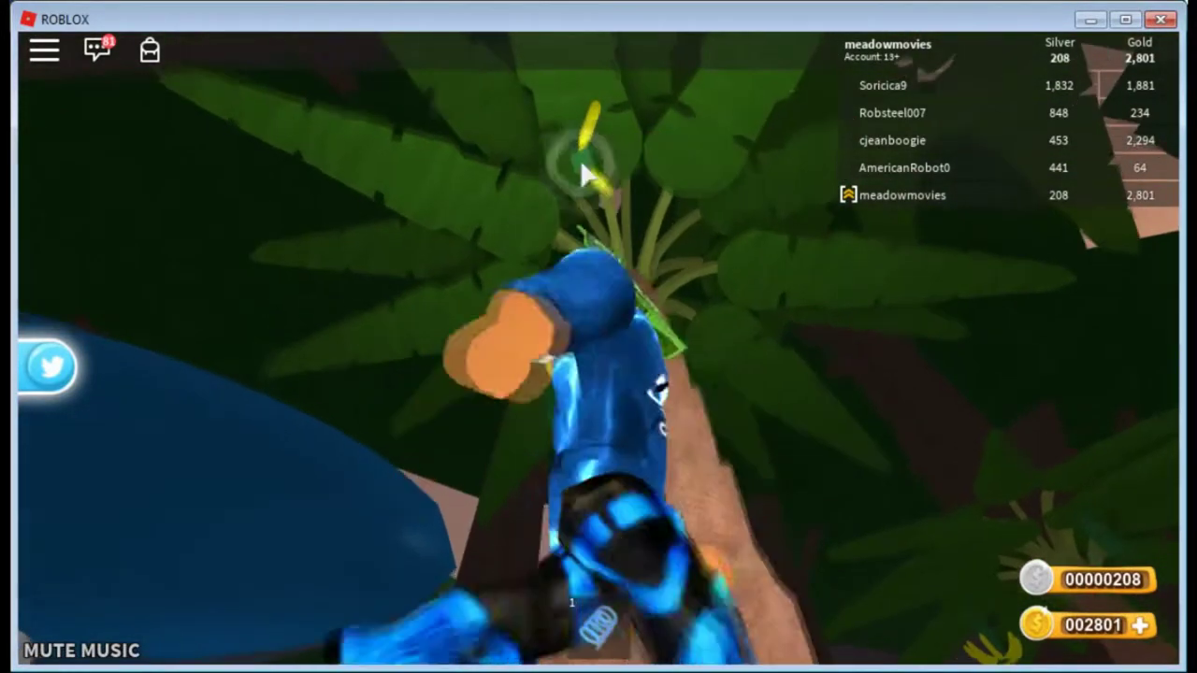
{"action": "left_click", "coordinate": [584, 173]}
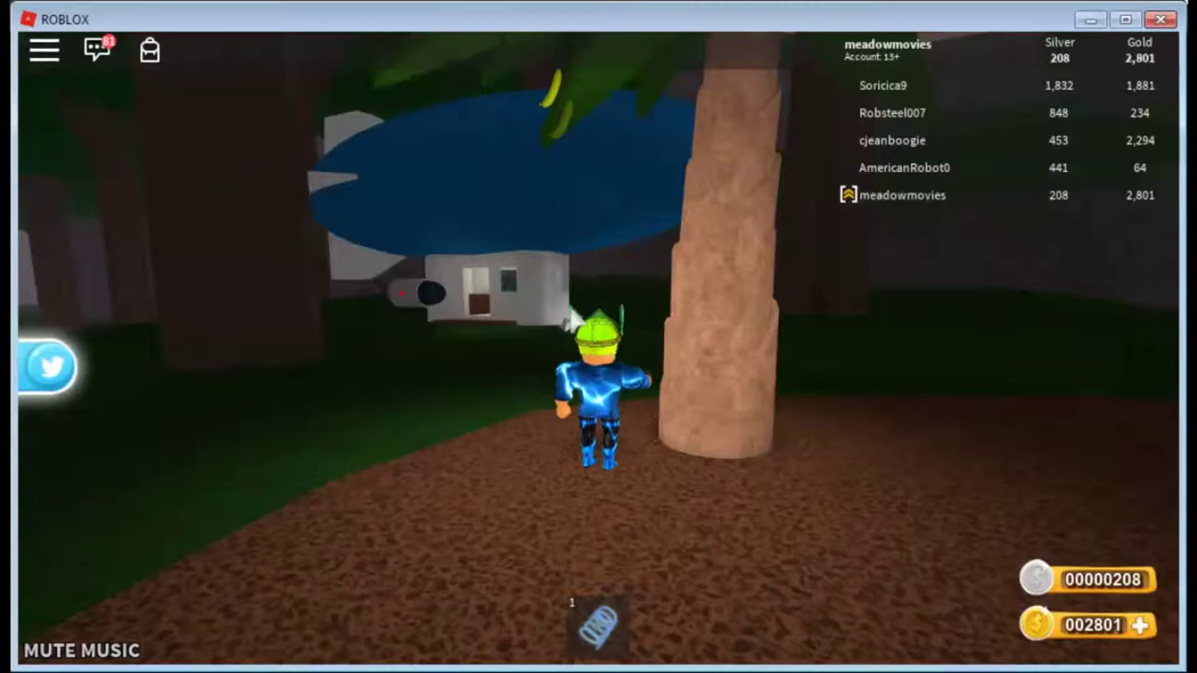
{"action": "key", "text": "w"}
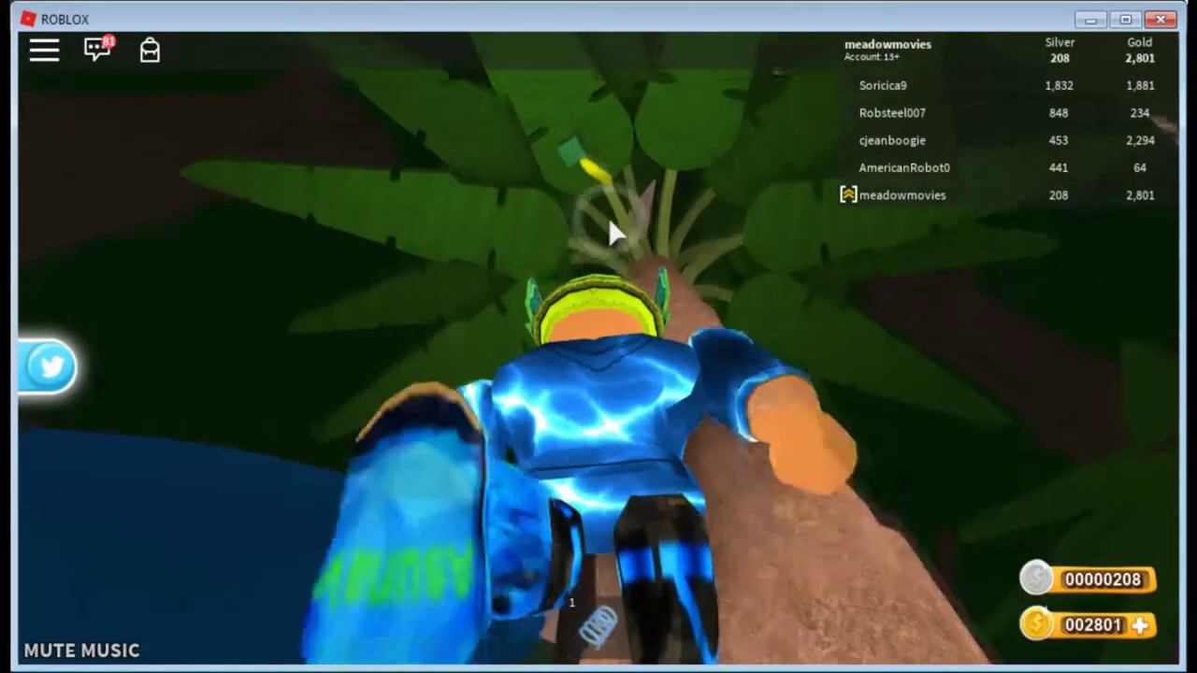
{"action": "left_click", "coordinate": [608, 217]}
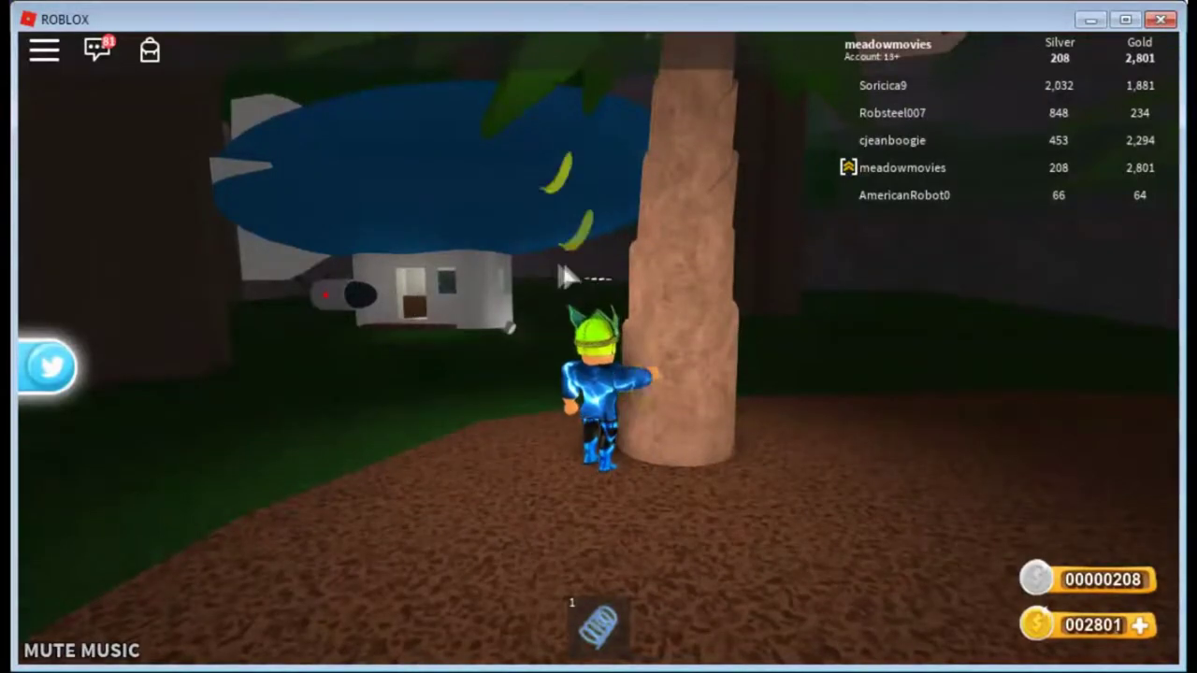
{"action": "key", "text": "d"}
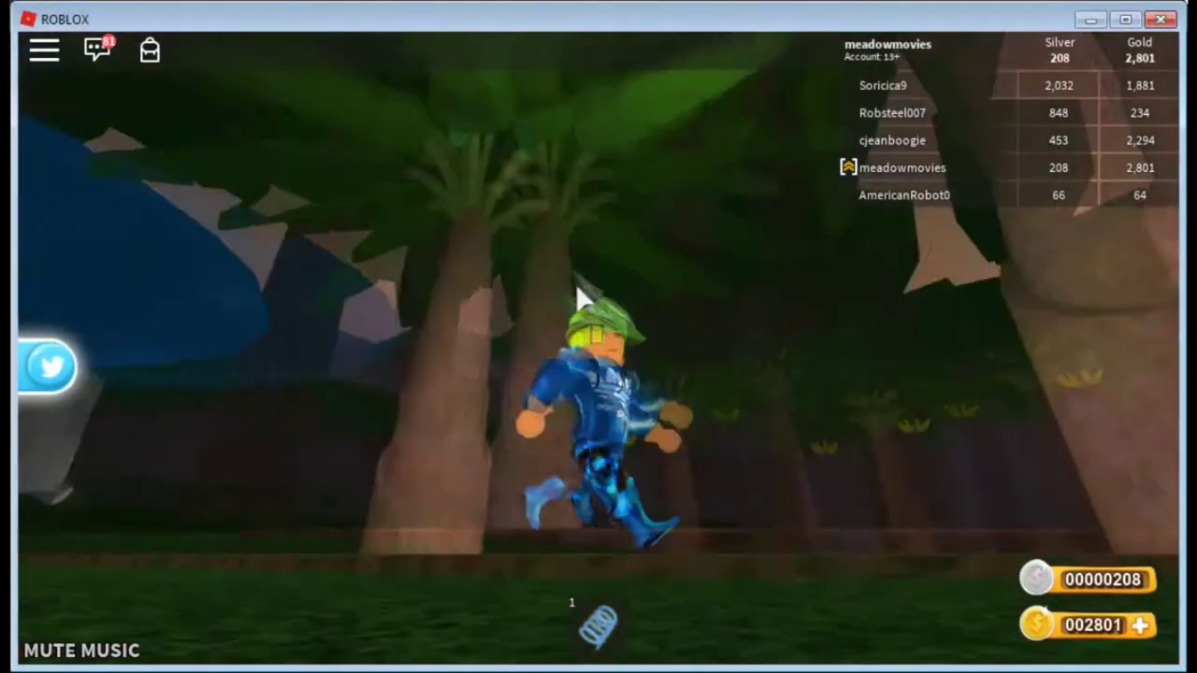
{"action": "key", "text": "w"}
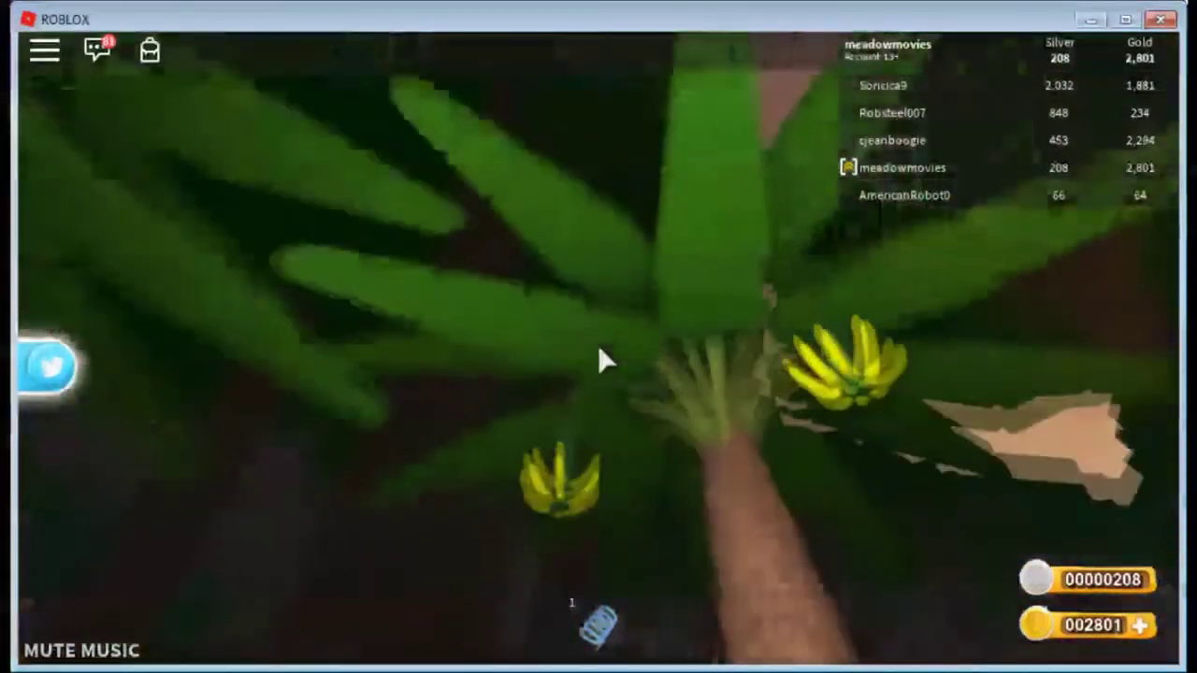
{"action": "key", "text": "d"}
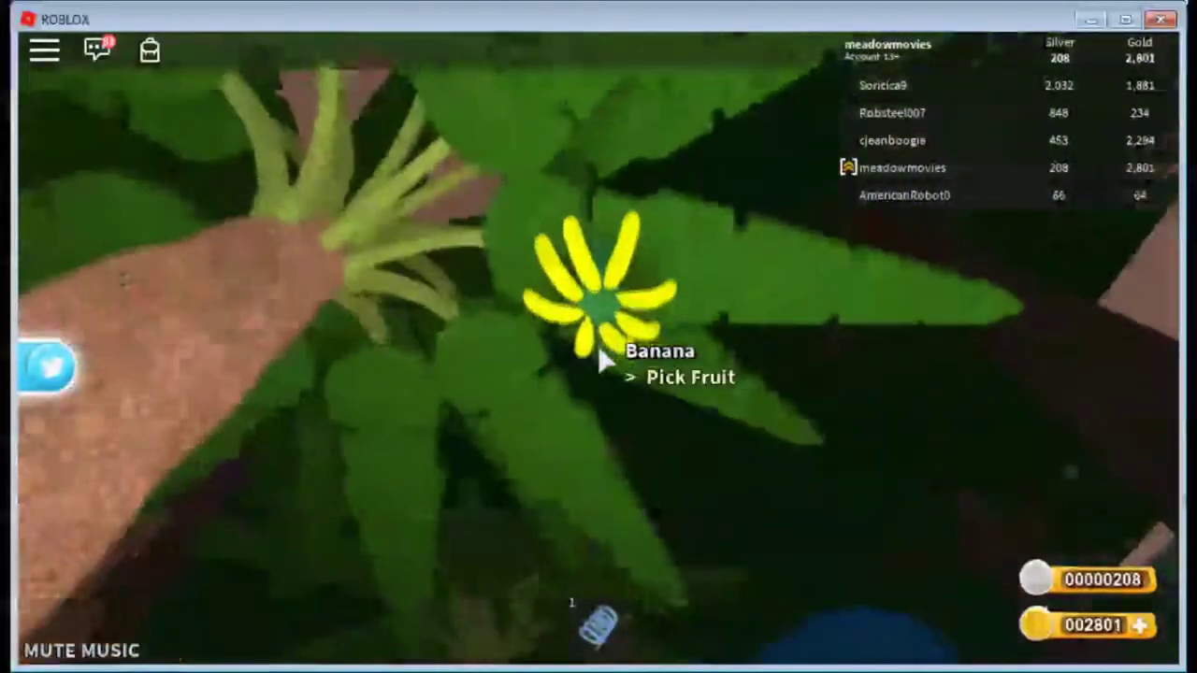
{"action": "scroll", "coordinate": [599, 360], "scroll_direction": "down", "scroll_amount": 5}
{"action": "key", "text": "space"}
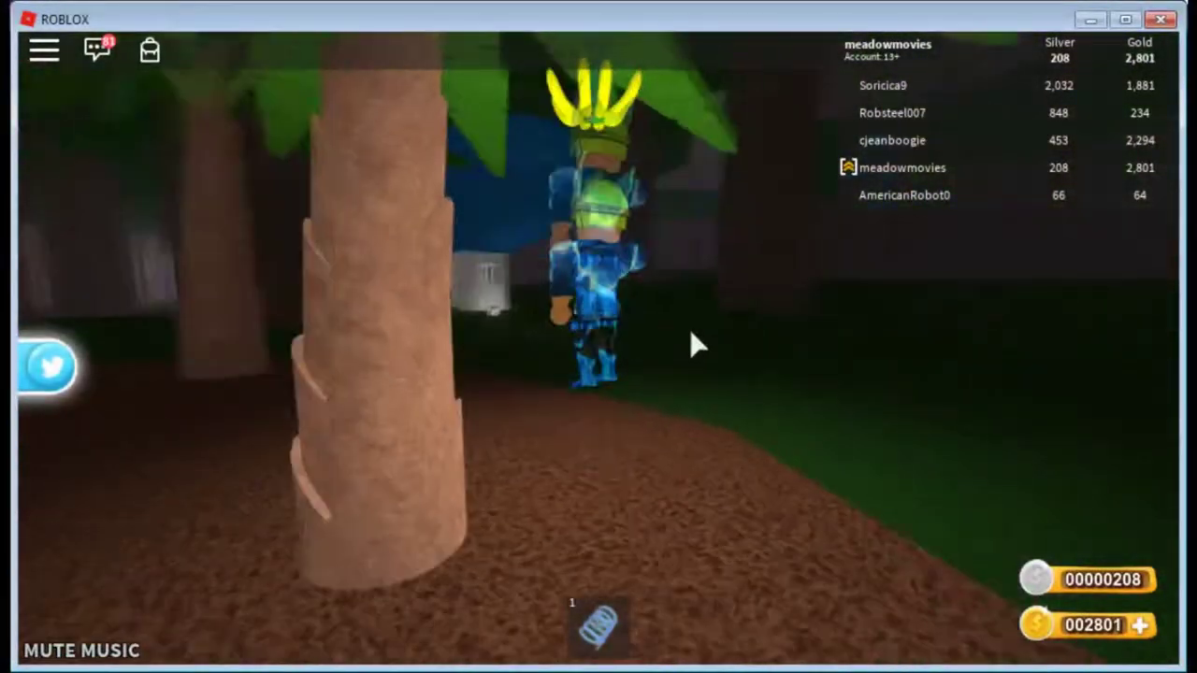
Step: Run across the grass with the banana to the blimp's doorway
{"action": "key", "text": "w"}
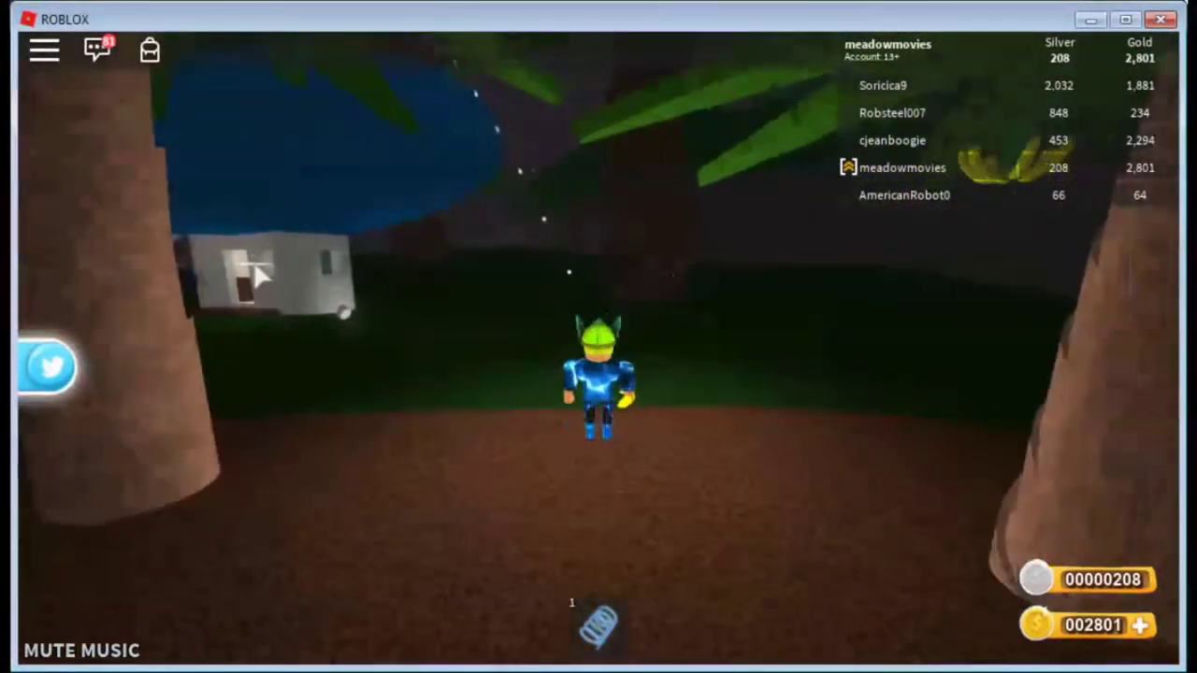
{"action": "key", "text": "d"}
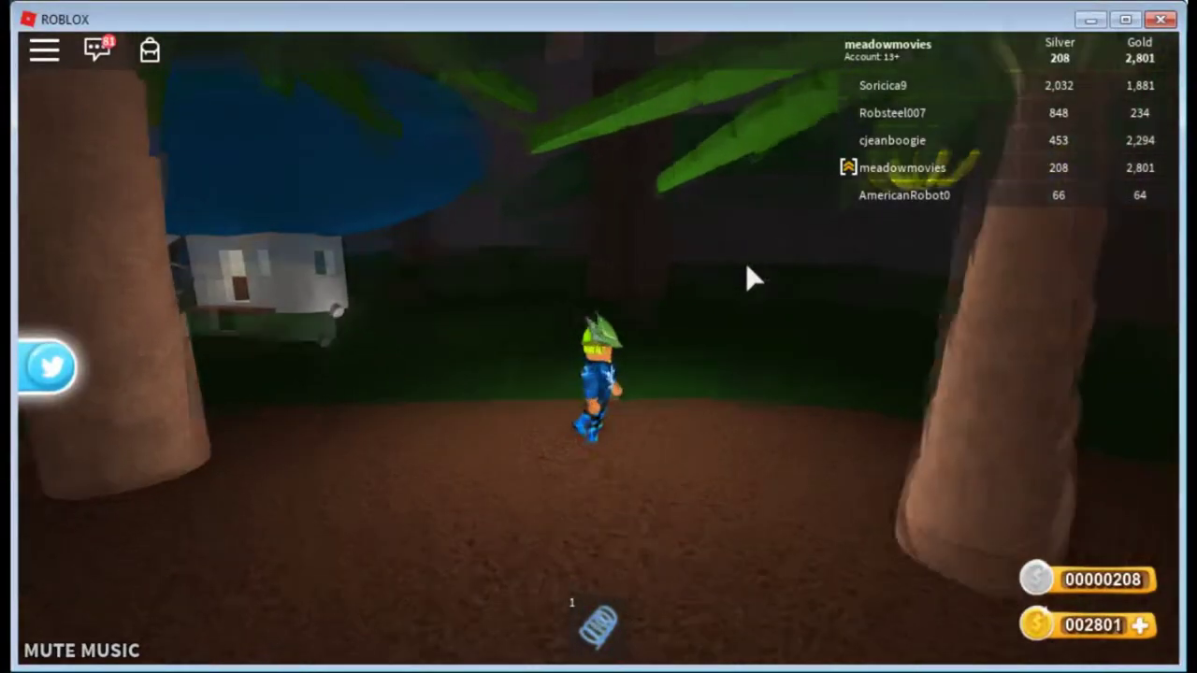
{"action": "scroll", "coordinate": [518, 265], "scroll_direction": "up", "scroll_amount": 5}
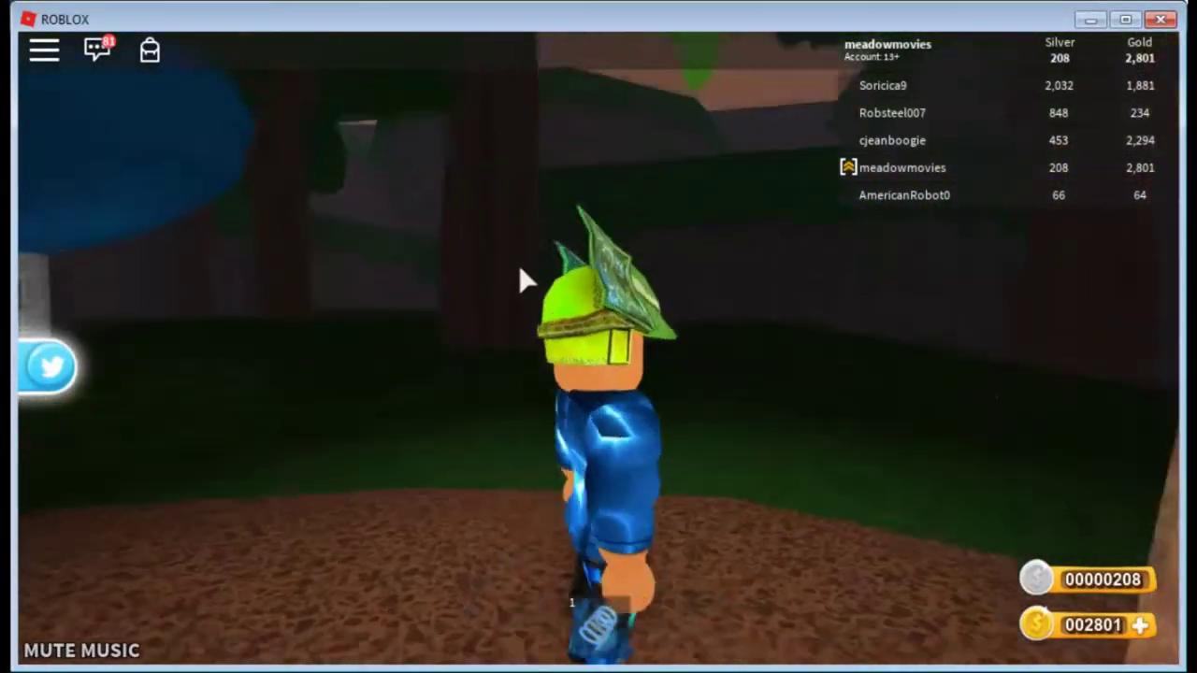
{"action": "scroll", "coordinate": [519, 265], "scroll_direction": "down", "scroll_amount": 5}
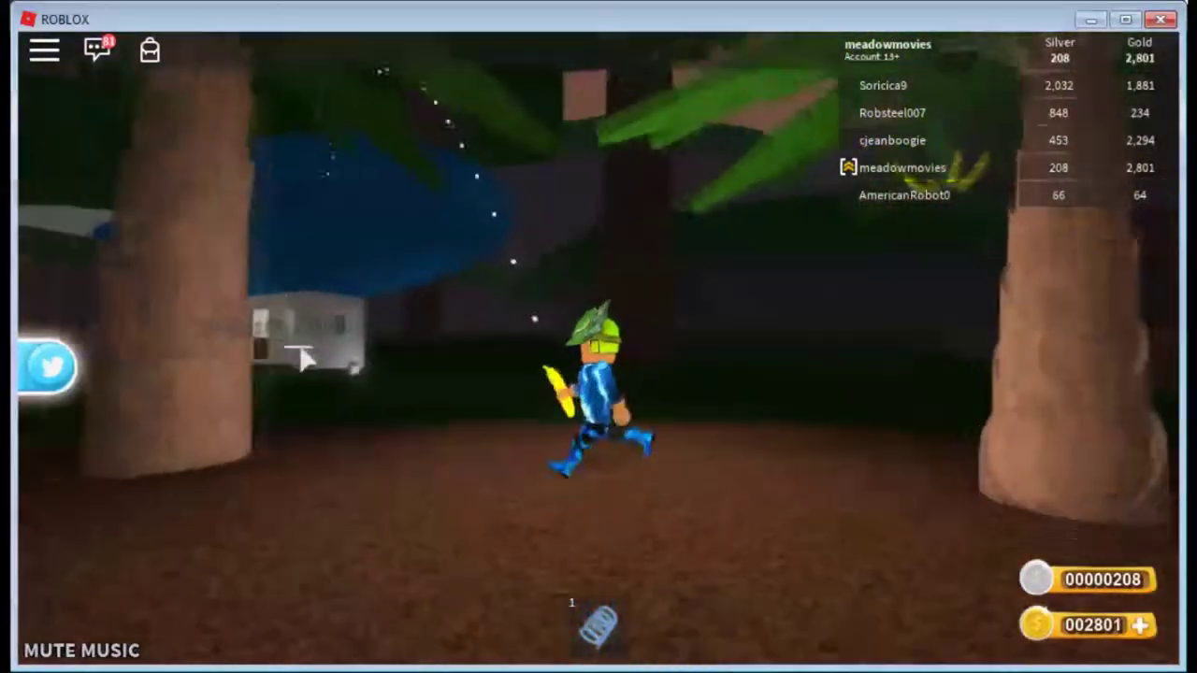
{"action": "key", "text": "w"}
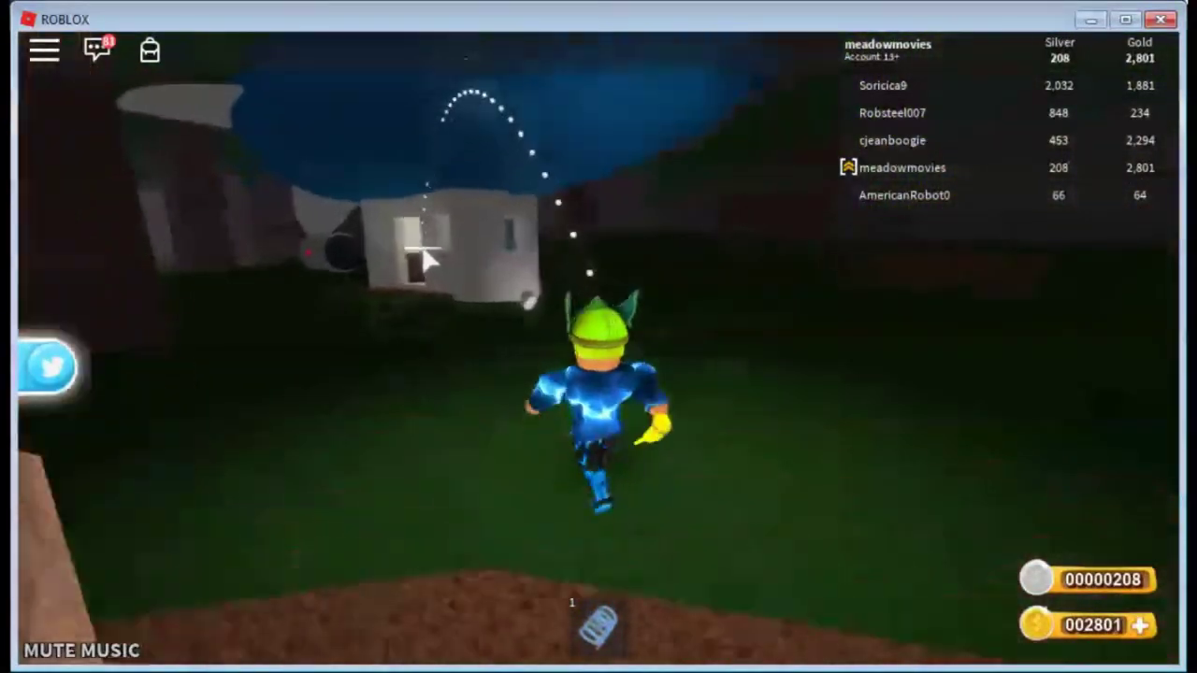
{"action": "key", "text": "w"}
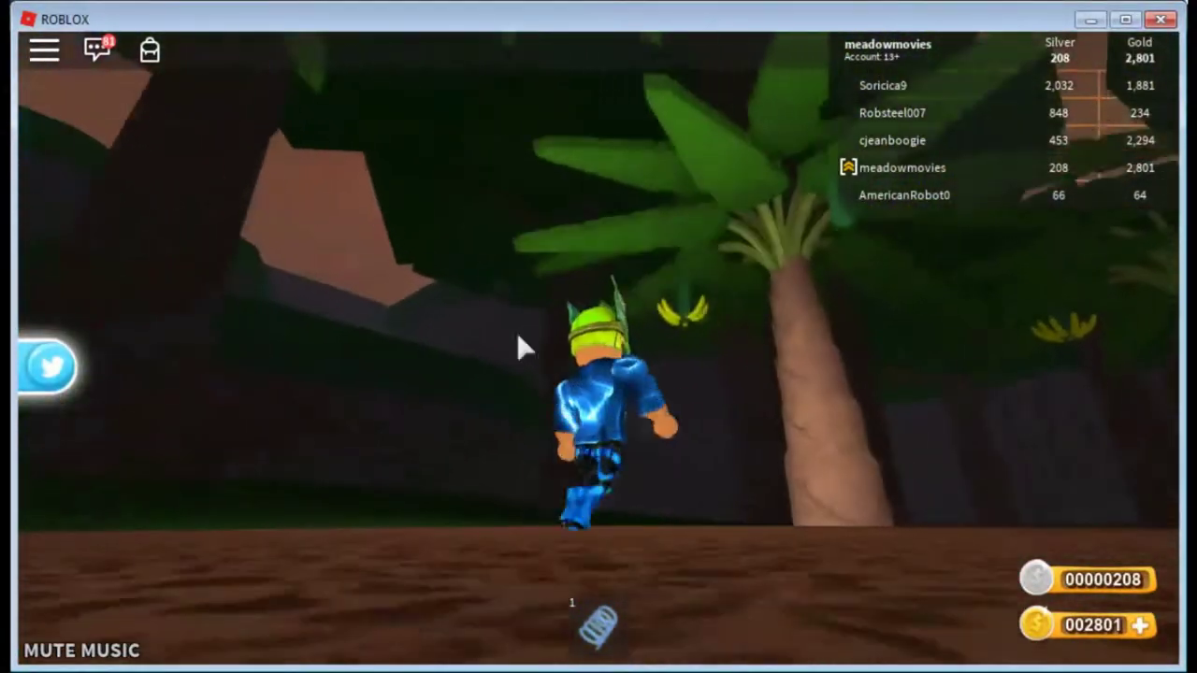
{"action": "key", "text": "w"}
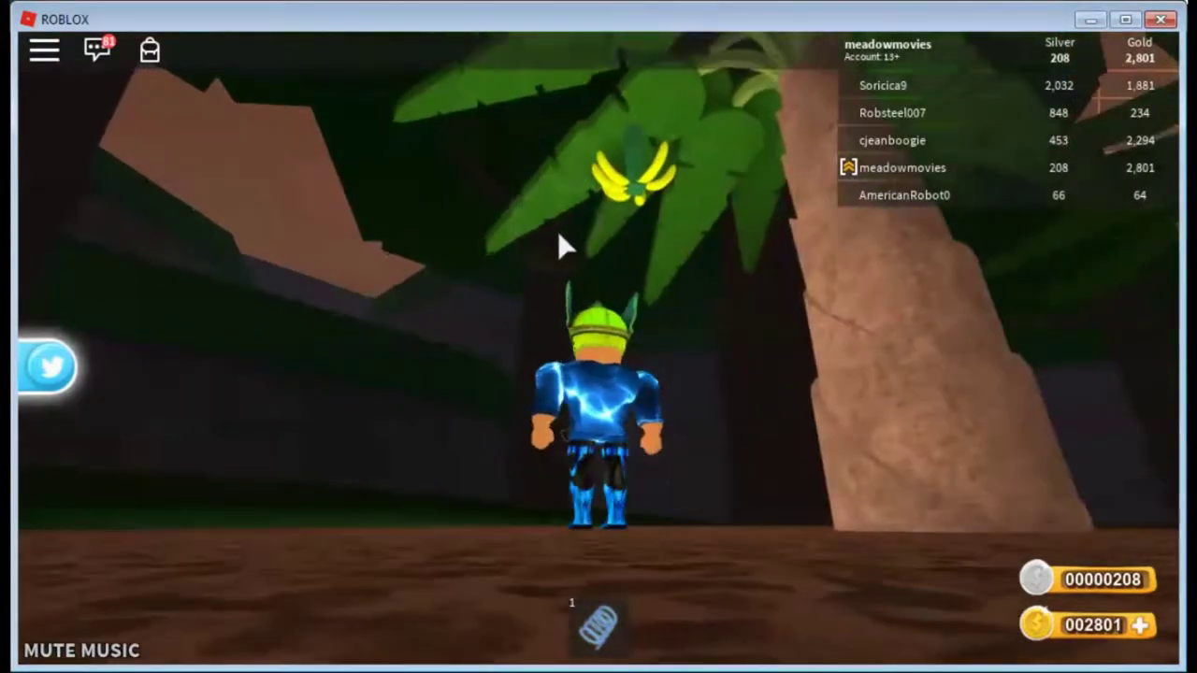
{"action": "key", "text": "space"}
{"action": "key", "text": "w"}
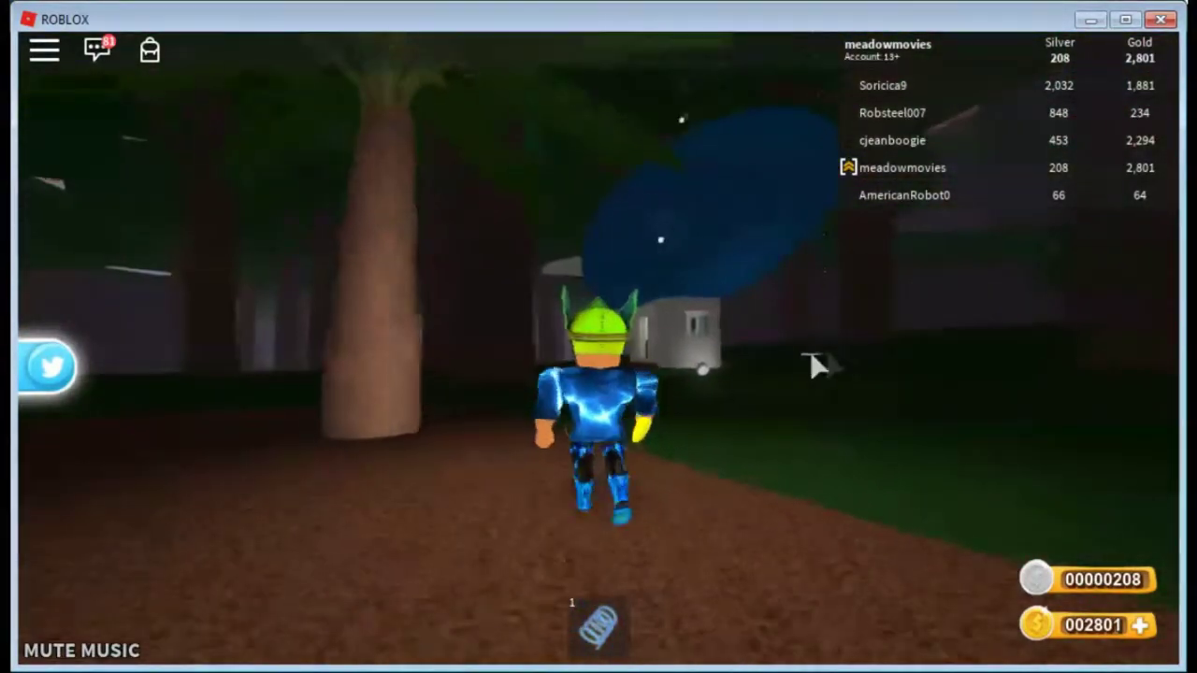
{"action": "key", "text": "w"}
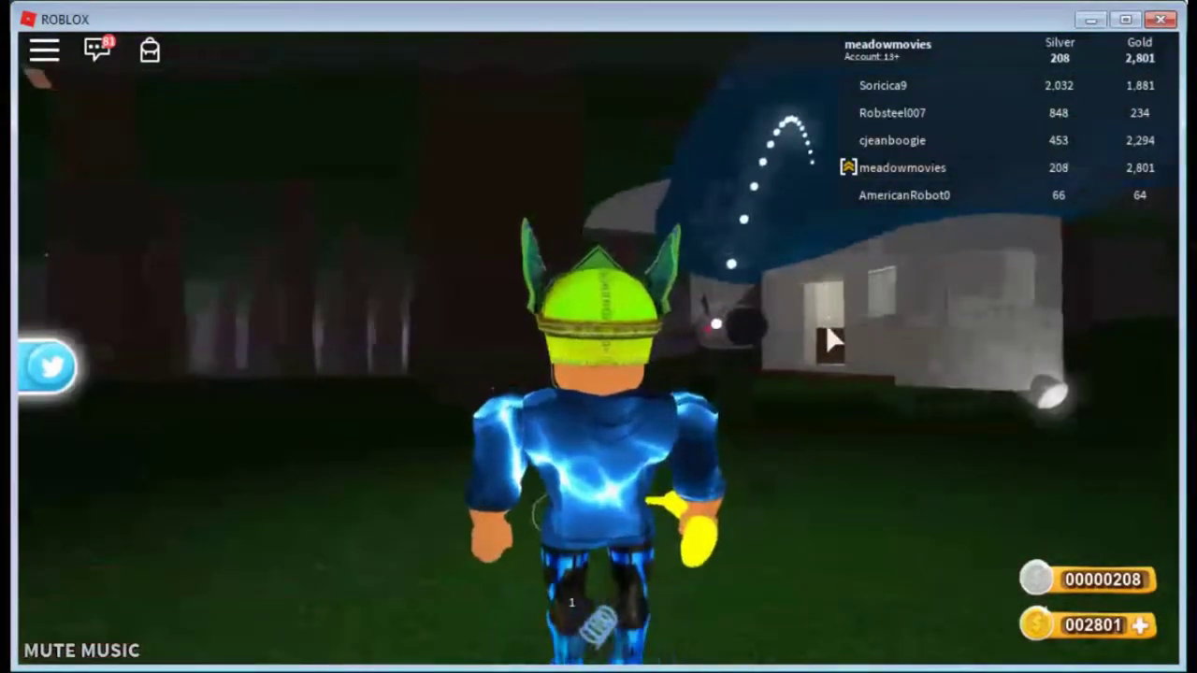
{"action": "key", "text": "w"}
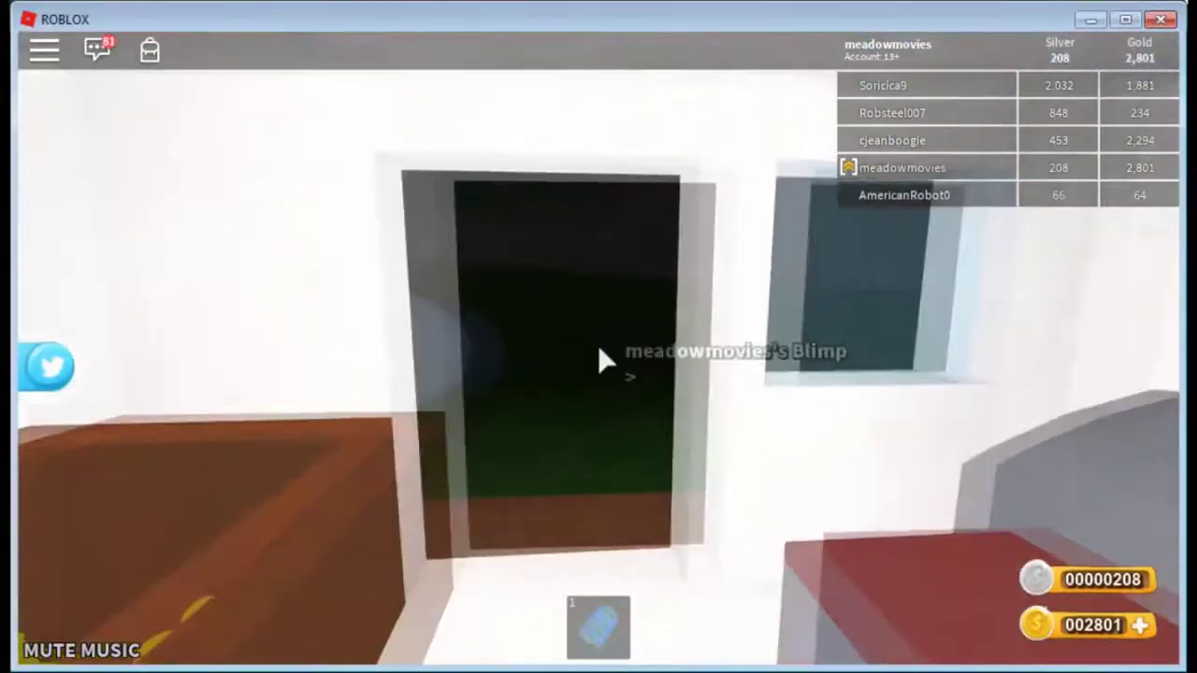
Step: Board the blimp, lift off, and swing it around by the palm trees before slowing
{"action": "key", "text": "w"}
{"action": "key", "text": "e"}
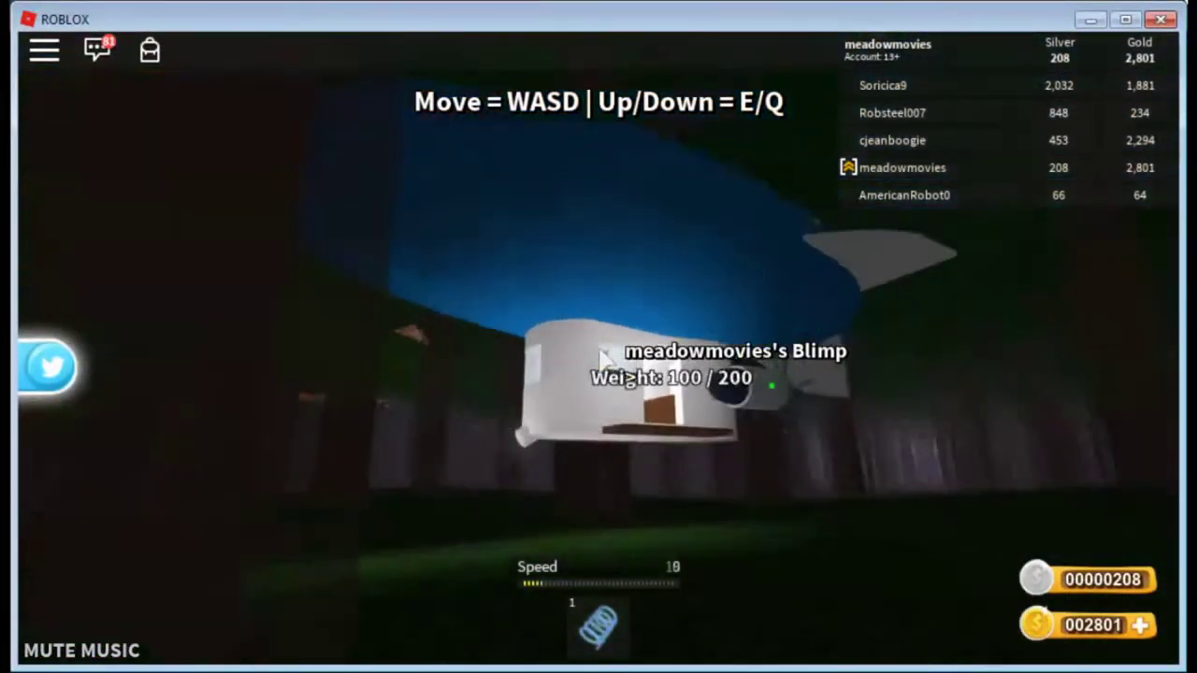
{"action": "key", "text": "a"}
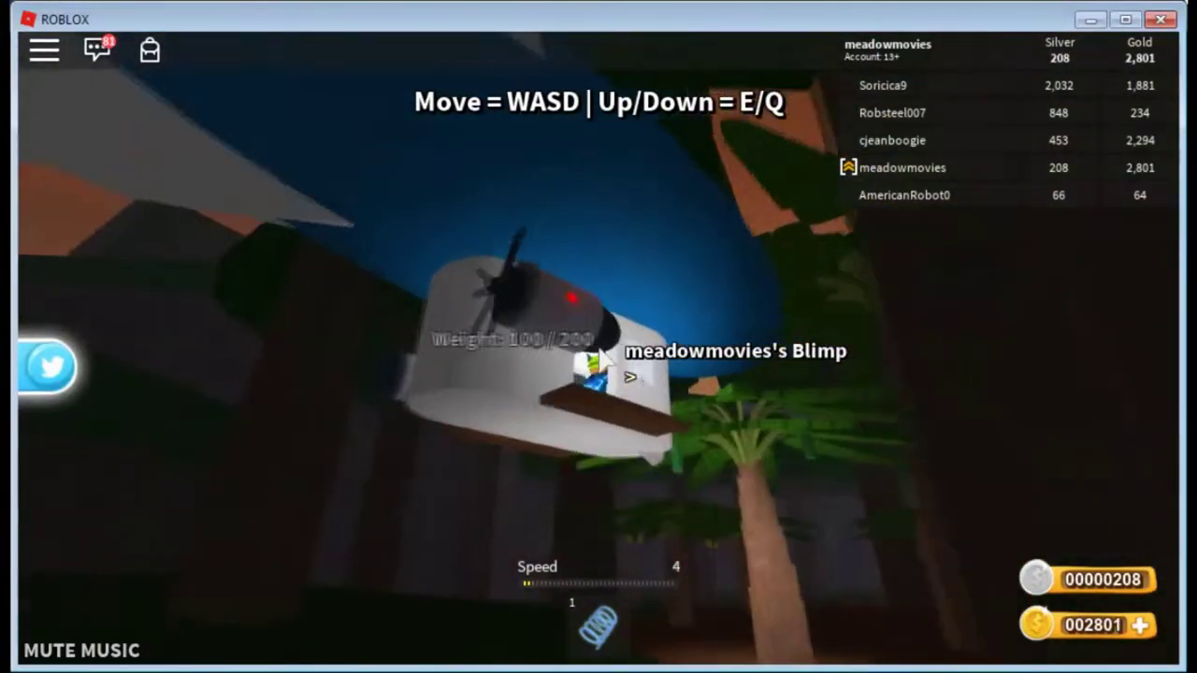
{"action": "key", "text": "w"}
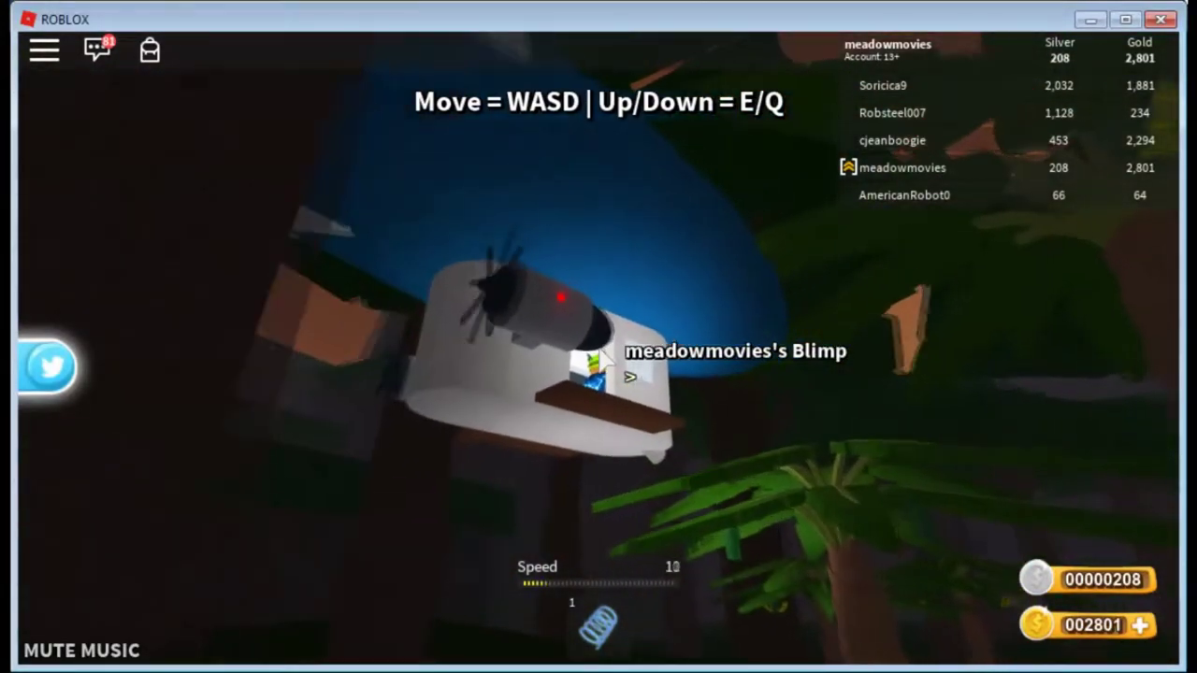
{"action": "key", "text": "s"}
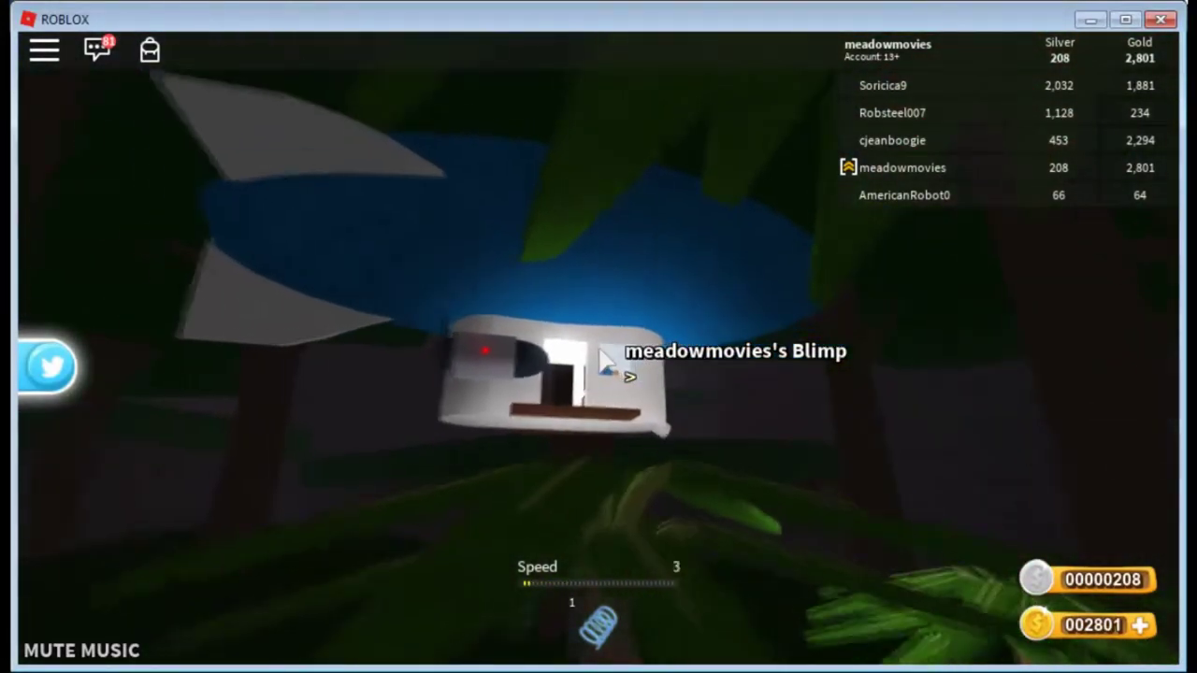
{"action": "key", "text": "s"}
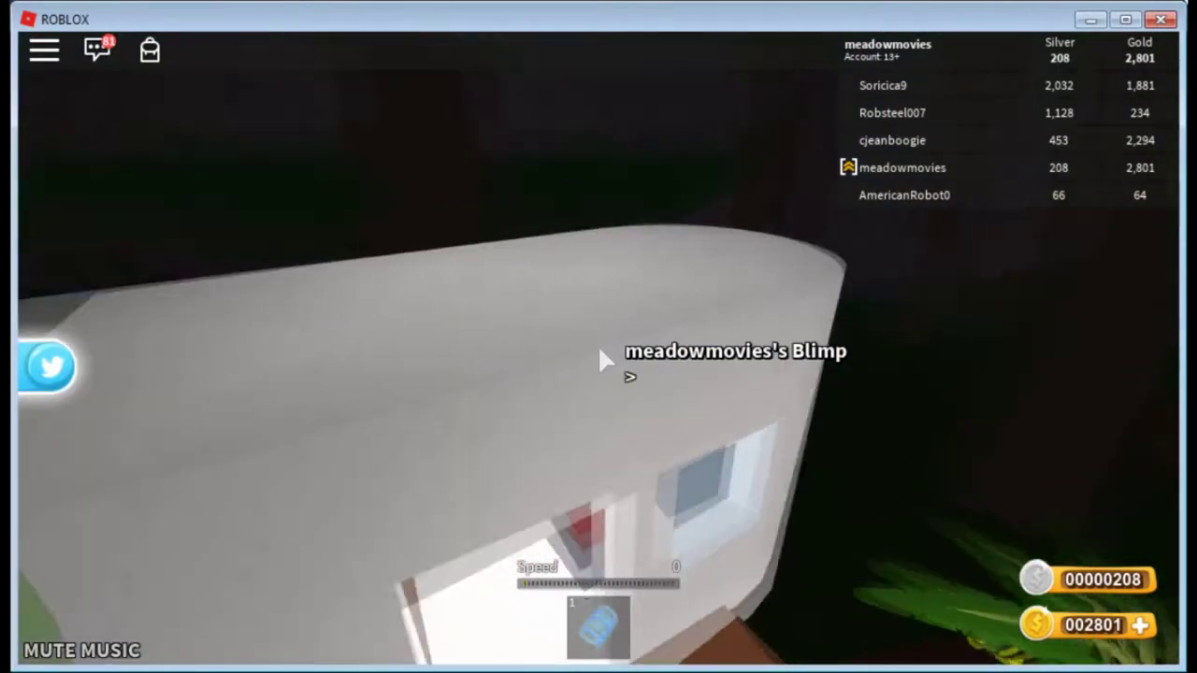
Step: Accelerate the blimp to full speed over the trees and dark hills, turning back around
{"action": "key", "text": "w"}
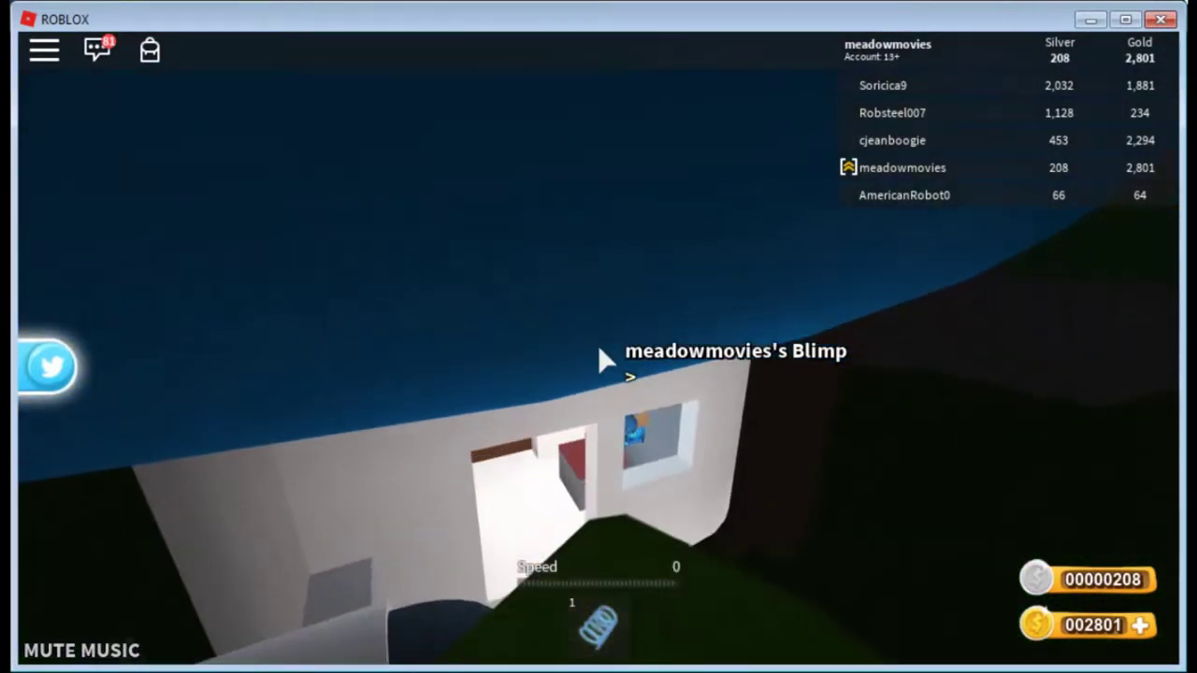
{"action": "key", "text": "w"}
{"action": "key", "text": "w"}
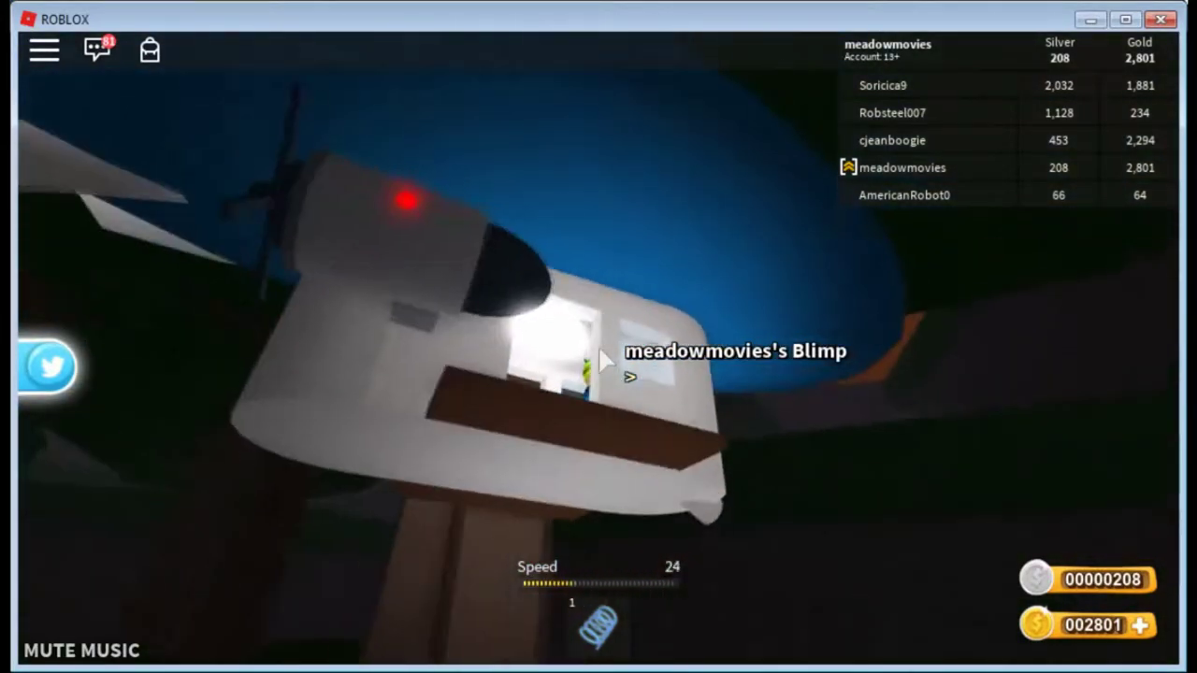
{"action": "key", "text": "w"}
{"action": "key", "text": "w"}
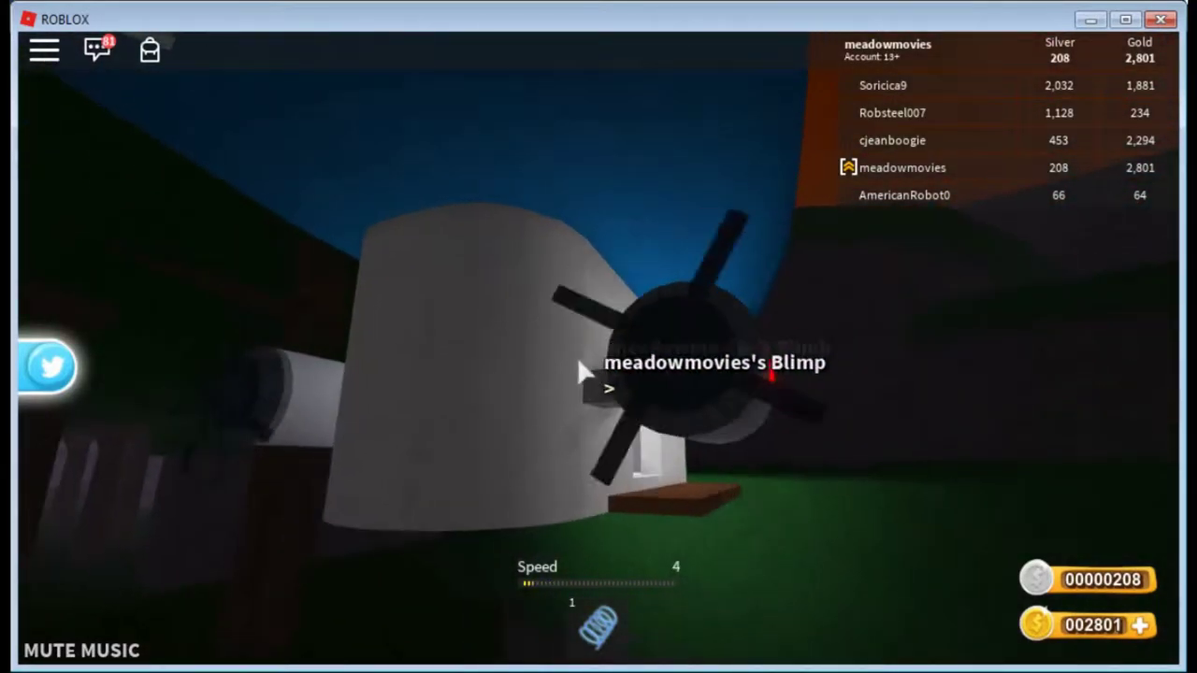
{"action": "key", "text": "w"}
{"action": "key", "text": "w"}
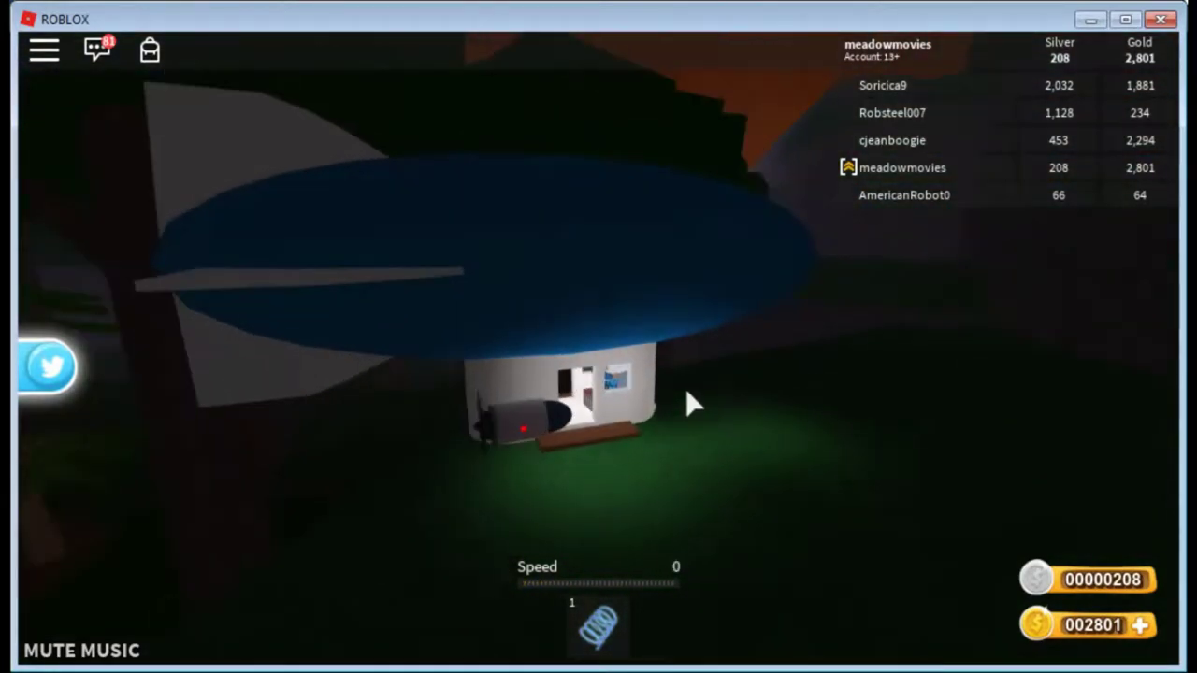
{"action": "key", "text": "w"}
{"action": "key", "text": "w"}
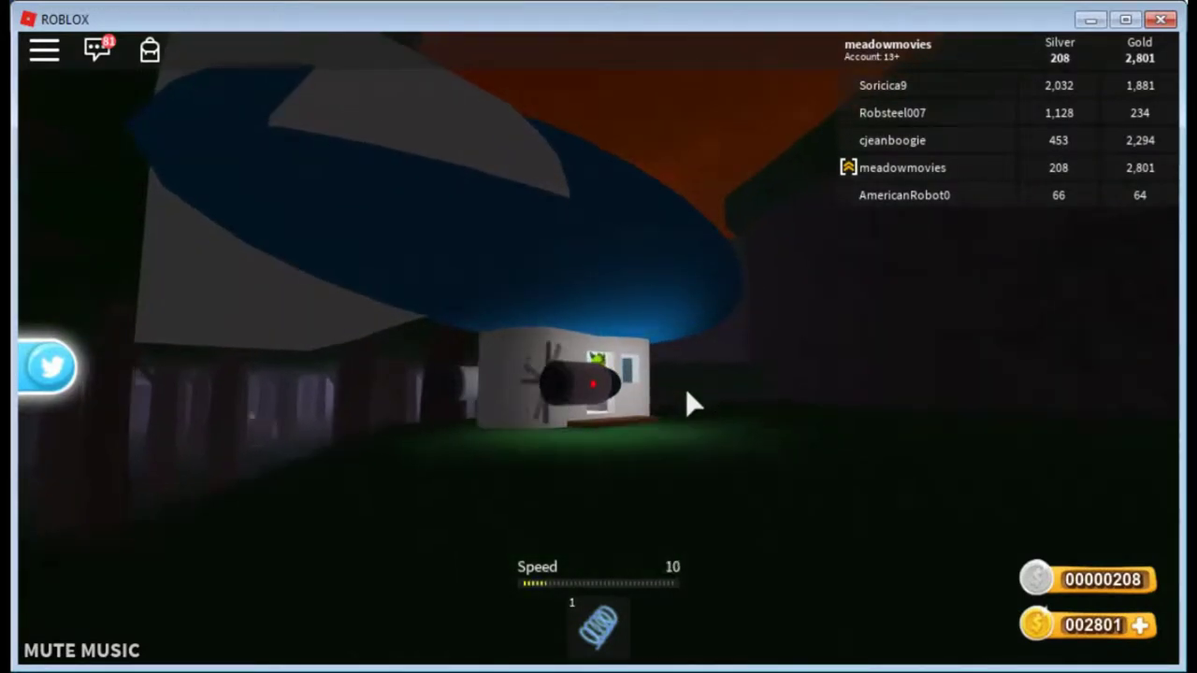
{"action": "key", "text": "w"}
{"action": "key", "text": "w"}
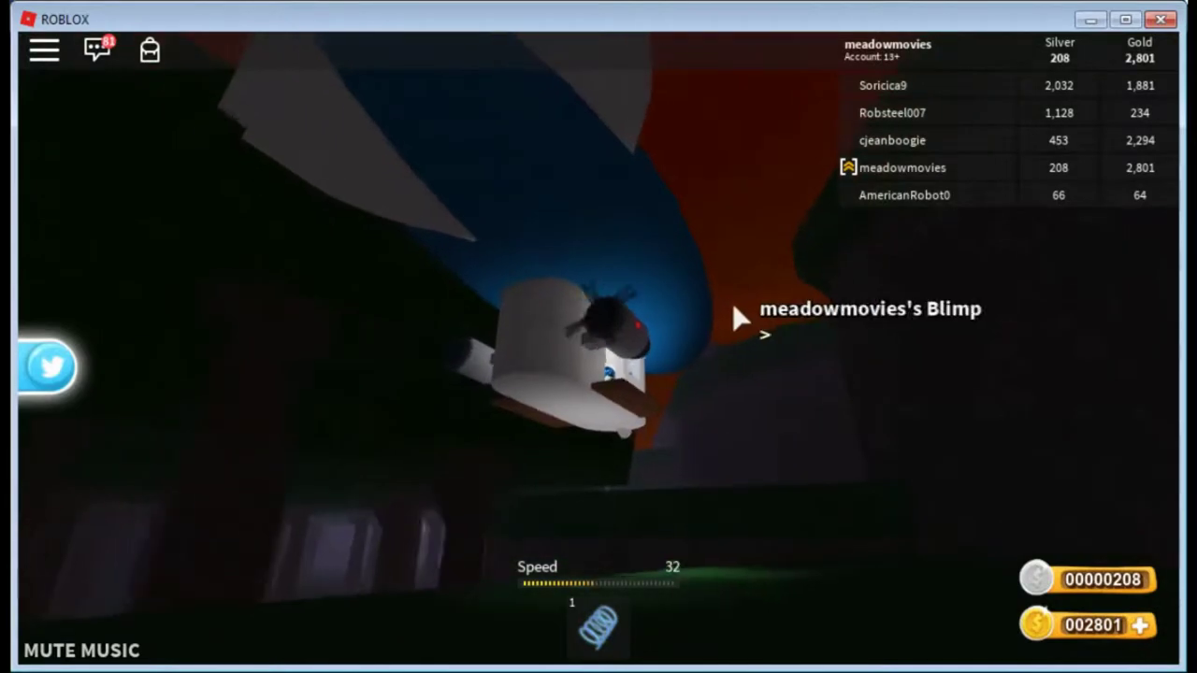
{"action": "key", "text": "w"}
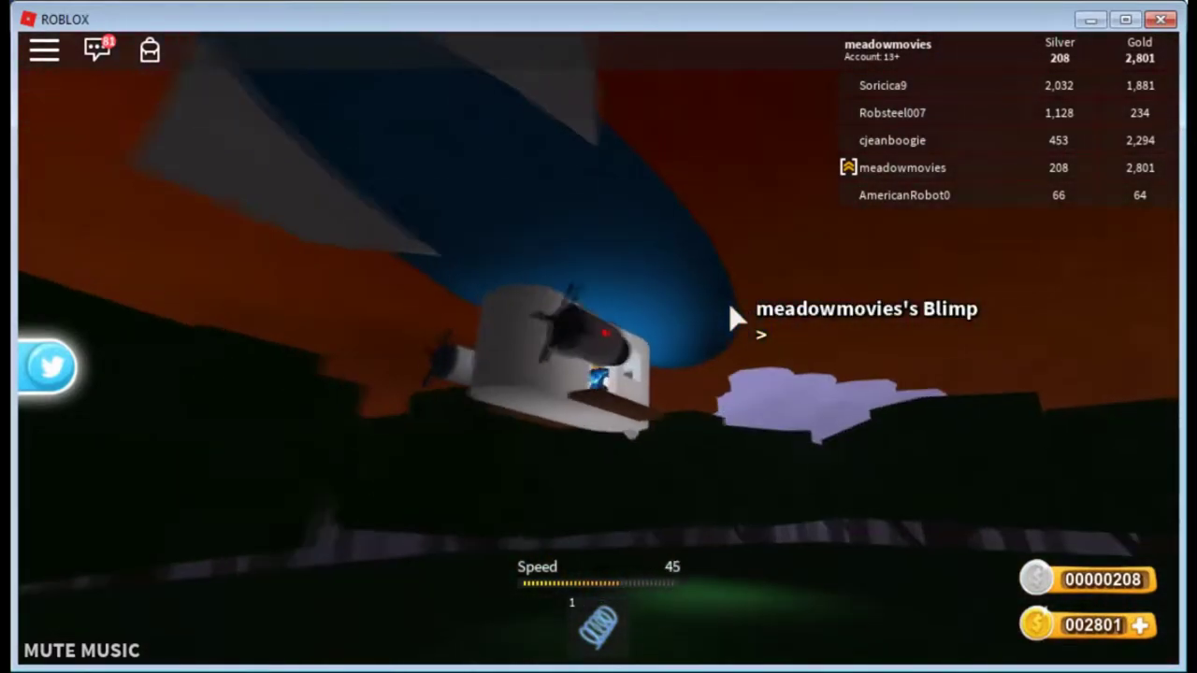
{"action": "key", "text": "s"}
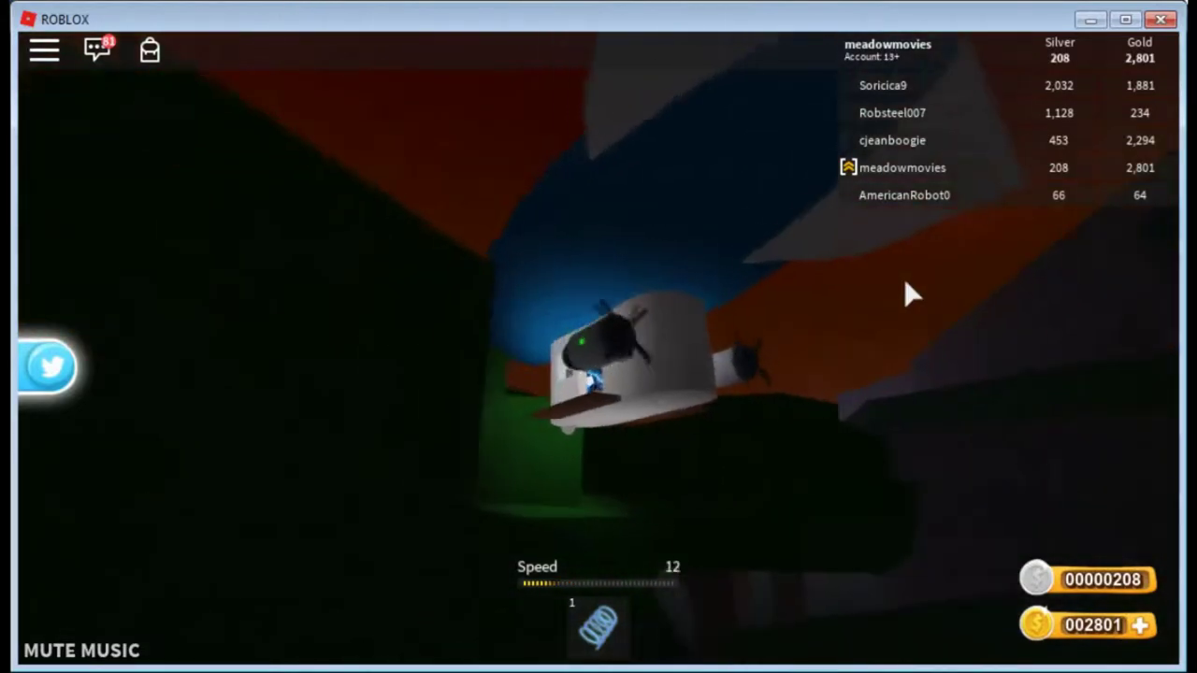
{"action": "key", "text": "w"}
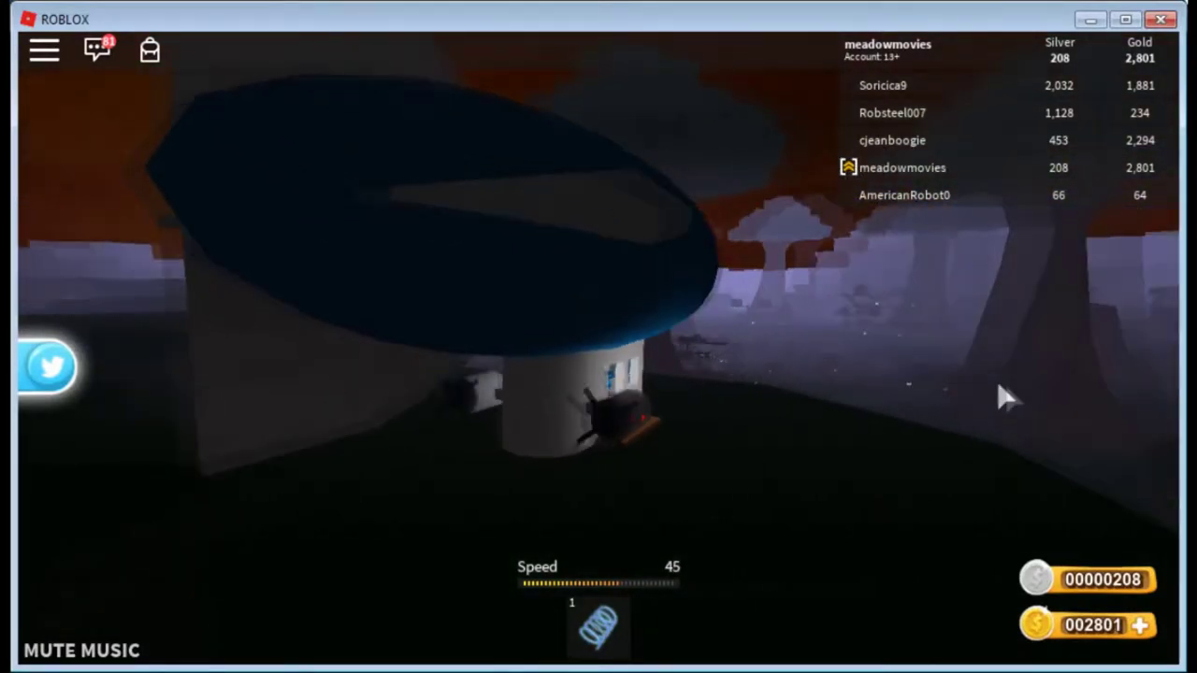
Step: Fly the blimp forward to the treehouse base and jump out of the pilot seat
{"action": "left_click", "coordinate": [755, 267]}
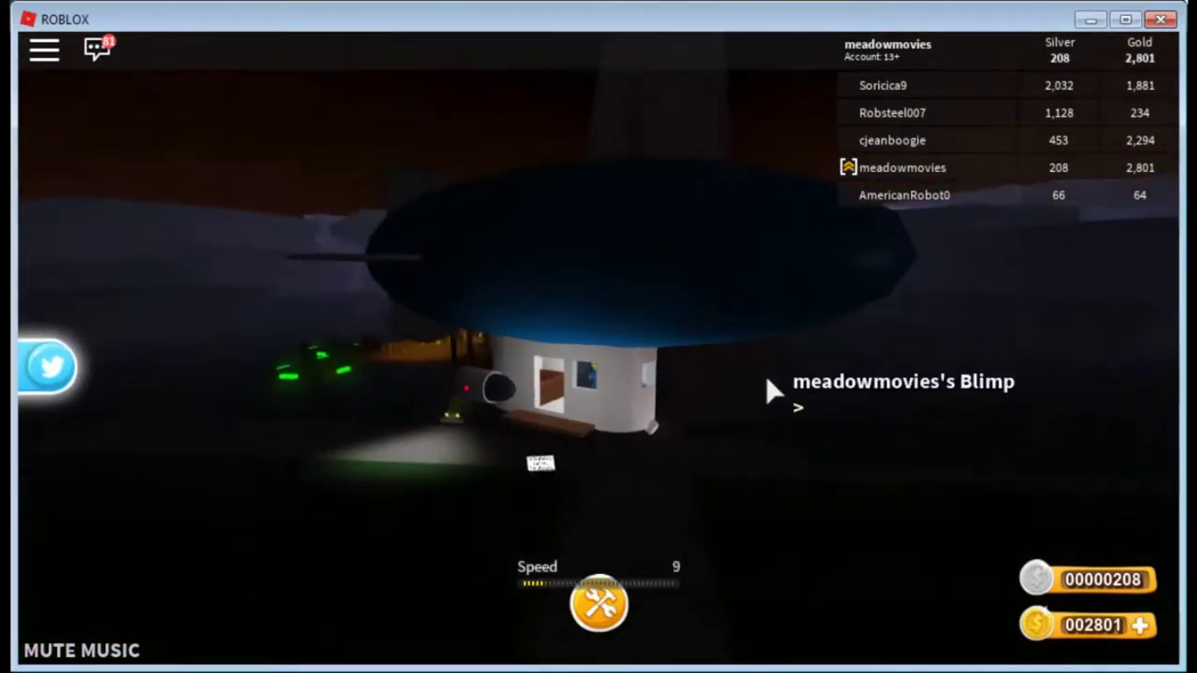
{"action": "key", "text": "w"}
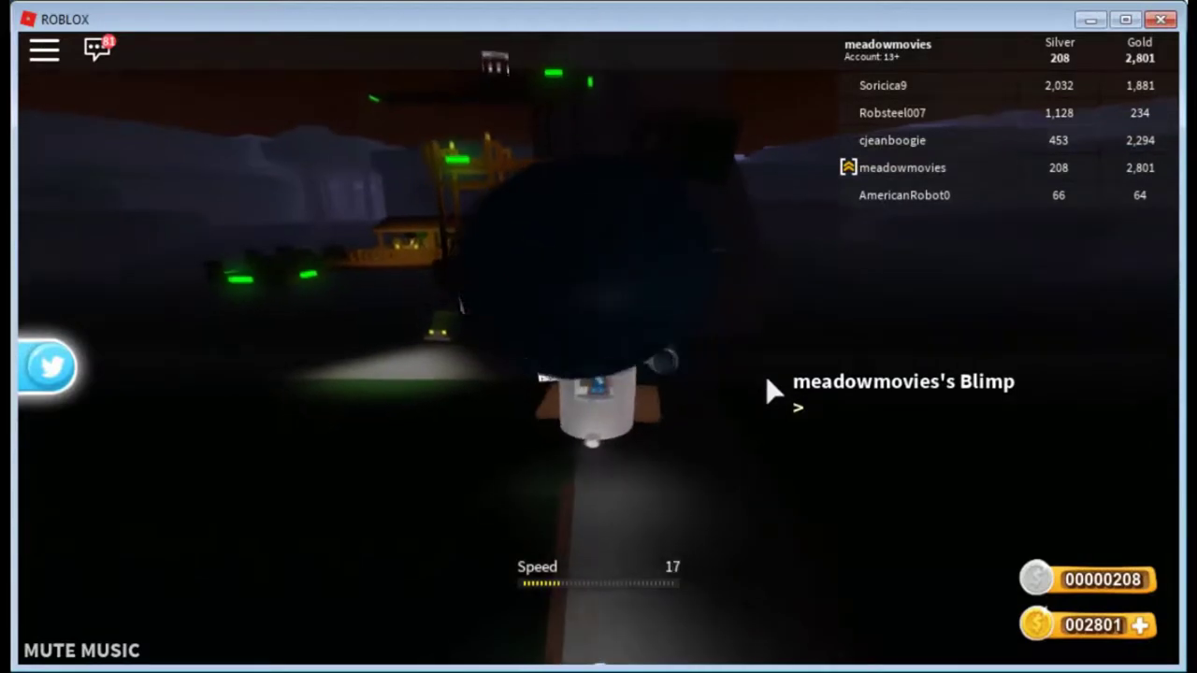
{"action": "key", "text": "space"}
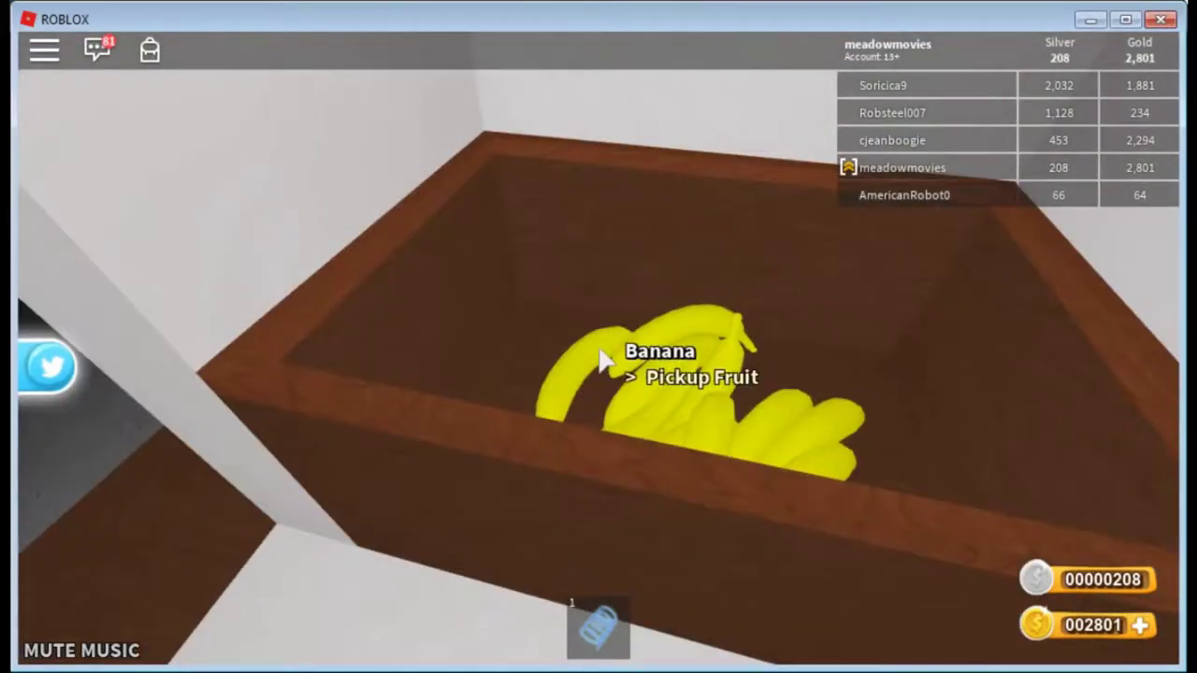
Step: Grab a banana from the blimp's box and walk out the doorway onto the grass
{"action": "key", "text": "w"}
{"action": "key", "text": "w"}
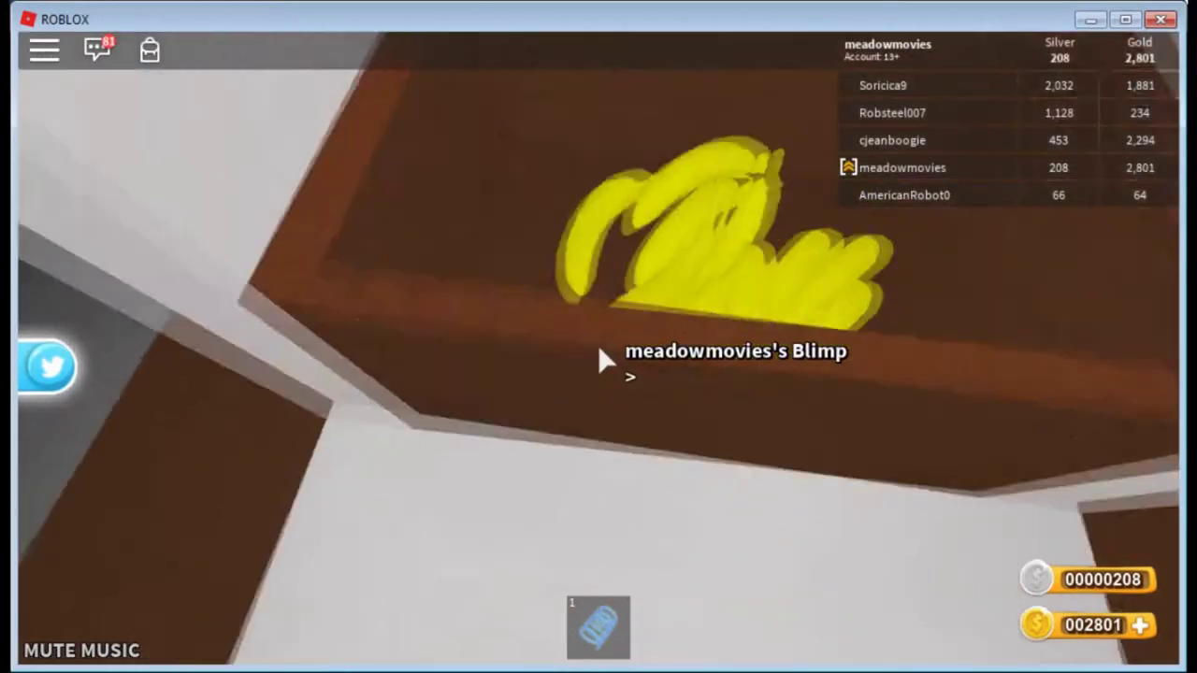
{"action": "key", "text": "w"}
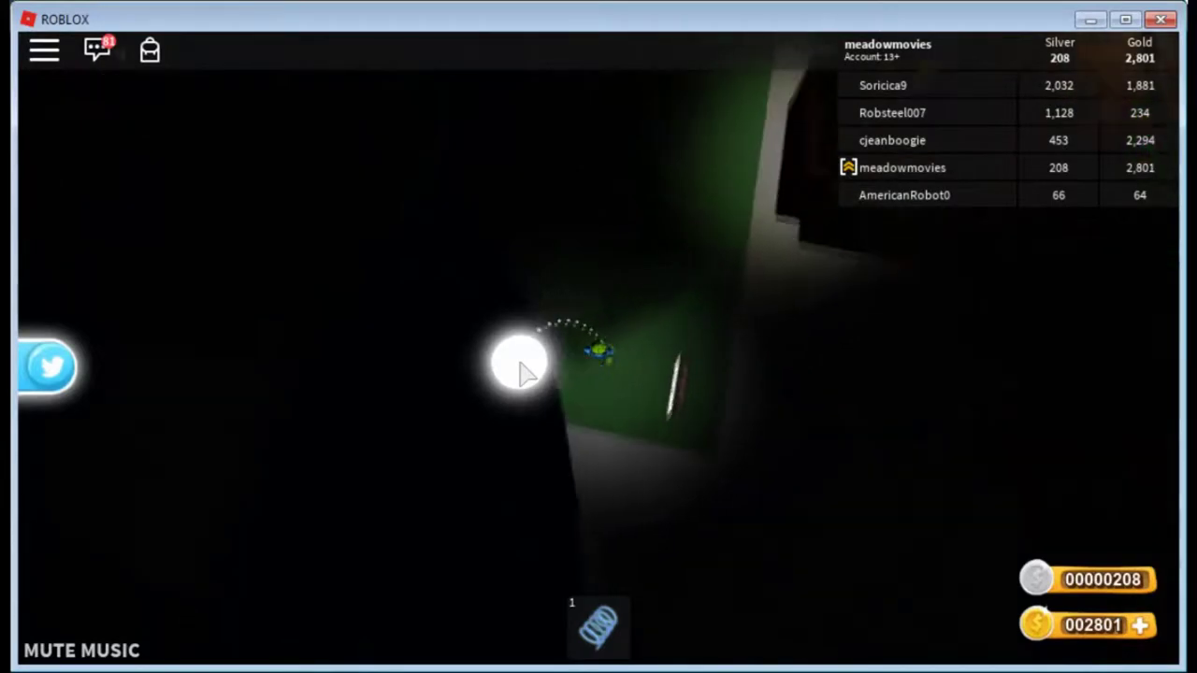
{"action": "key", "text": "w"}
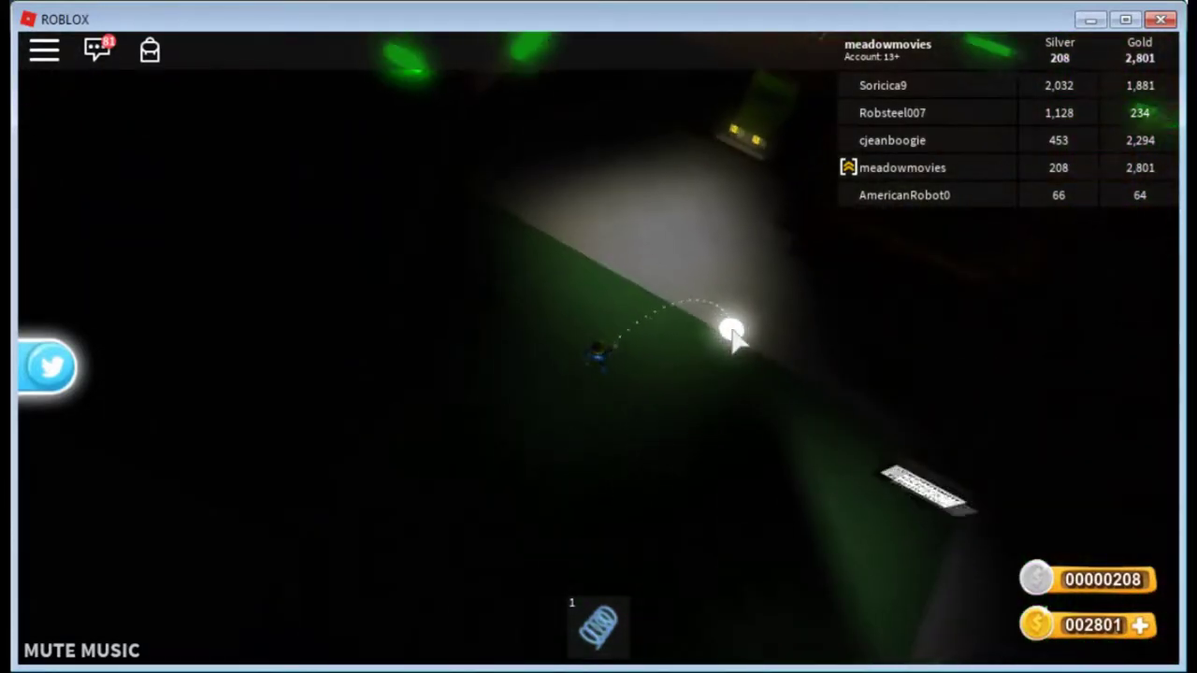
{"action": "key", "text": "Left"}
{"action": "key", "text": "Left"}
{"action": "key", "text": "Left"}
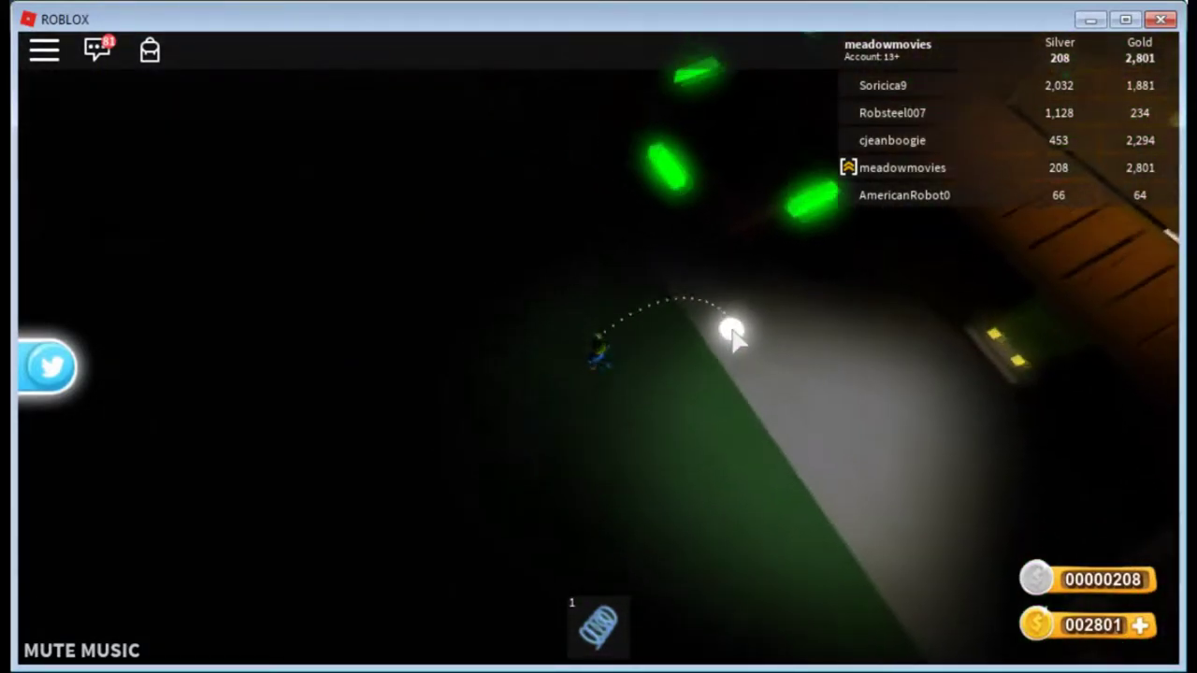
{"action": "key", "text": "Left"}
{"action": "key", "text": "Left"}
{"action": "key", "text": "Left"}
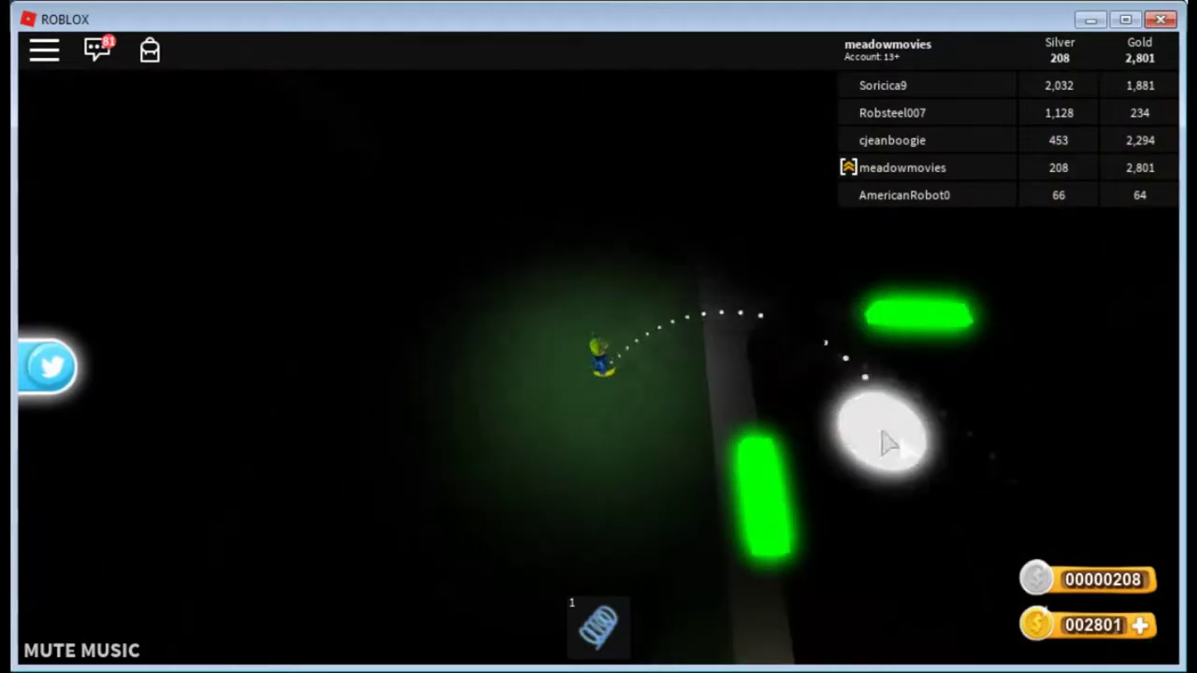
Step: Walk to the growbed, plant the banana, and dismiss the planted message
{"action": "left_click", "coordinate": [924, 446]}
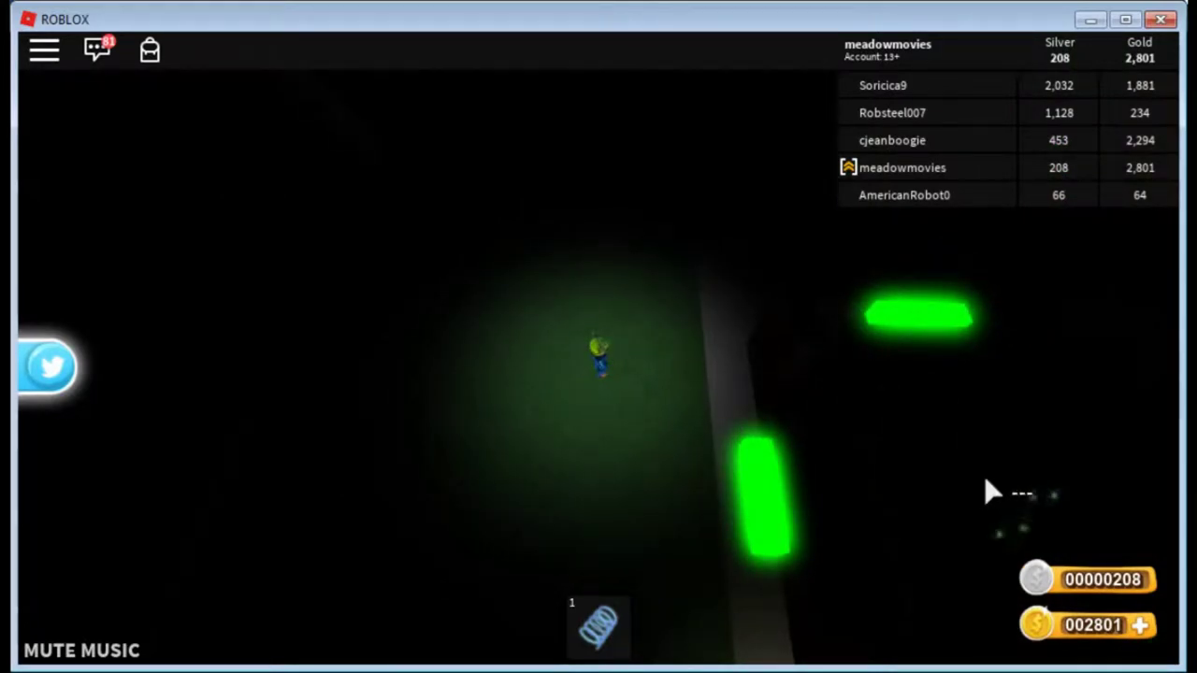
{"action": "left_click", "coordinate": [819, 434]}
{"action": "scroll", "coordinate": [819, 427], "scroll_direction": "up", "scroll_amount": 5}
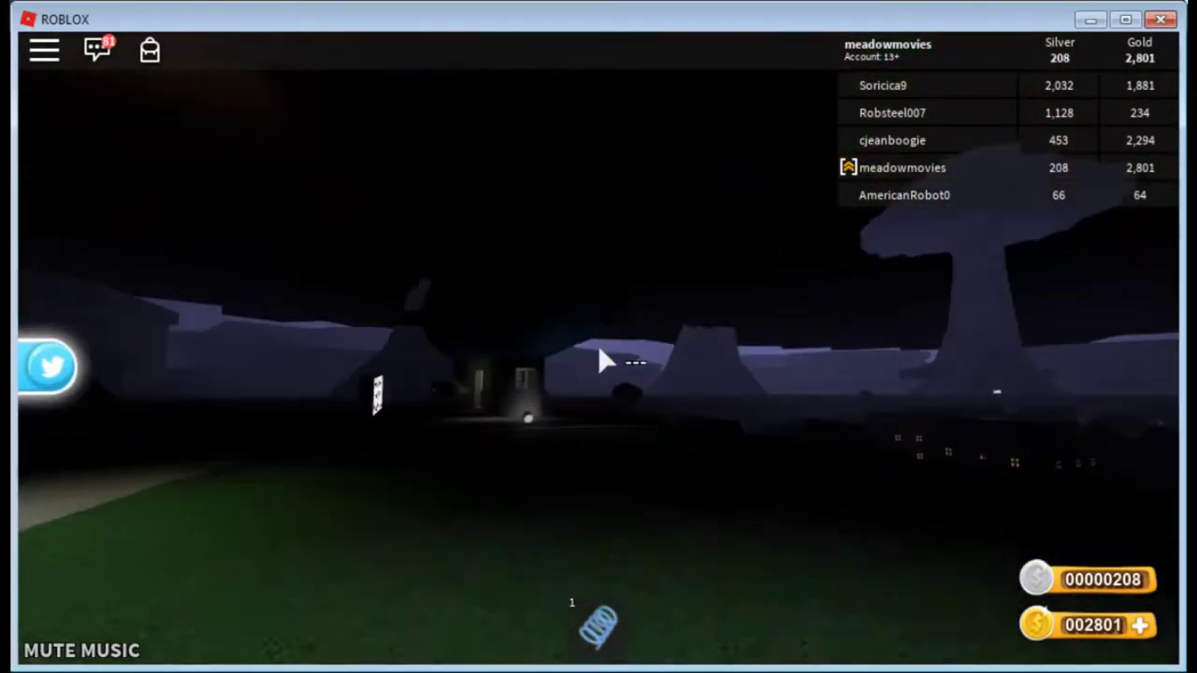
{"action": "key", "text": "w"}
{"action": "key", "text": "w"}
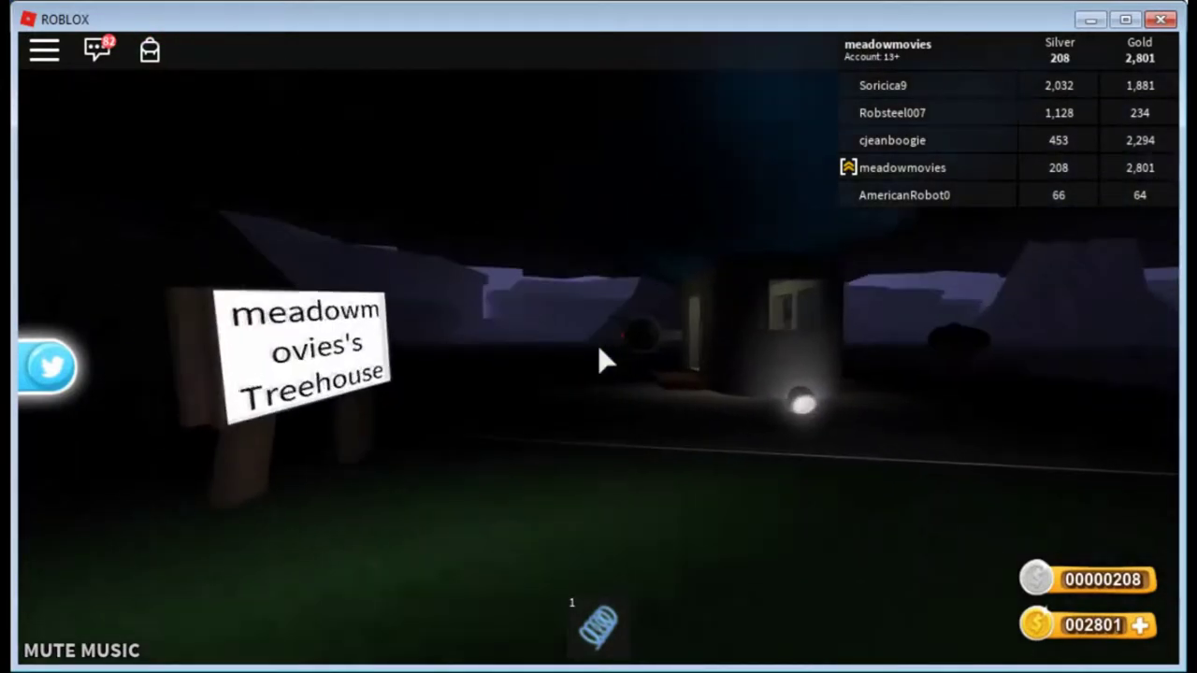
{"action": "key", "text": "w"}
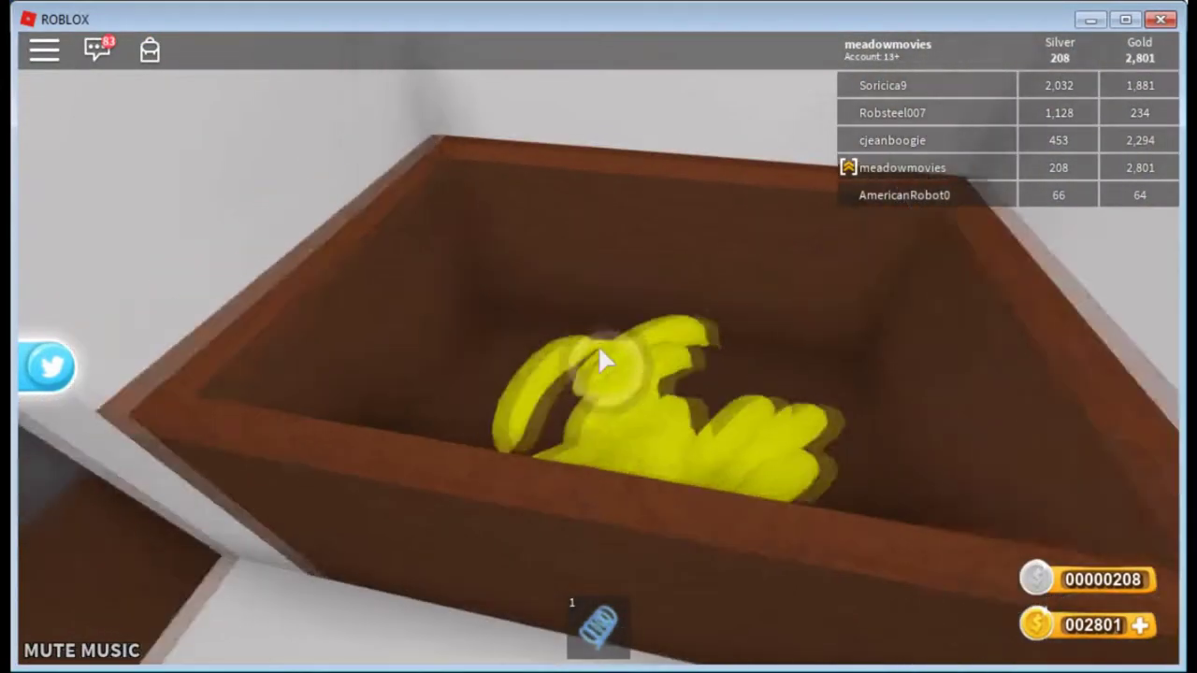
{"action": "left_click", "coordinate": [603, 360]}
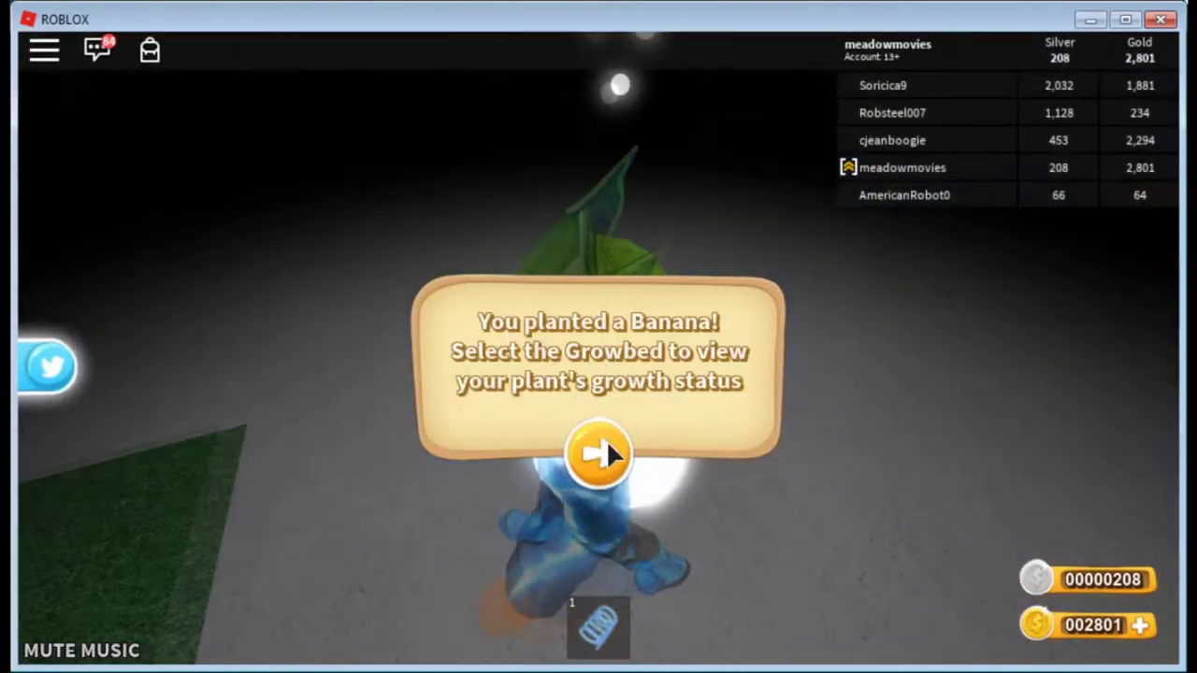
{"action": "left_click", "coordinate": [599, 455]}
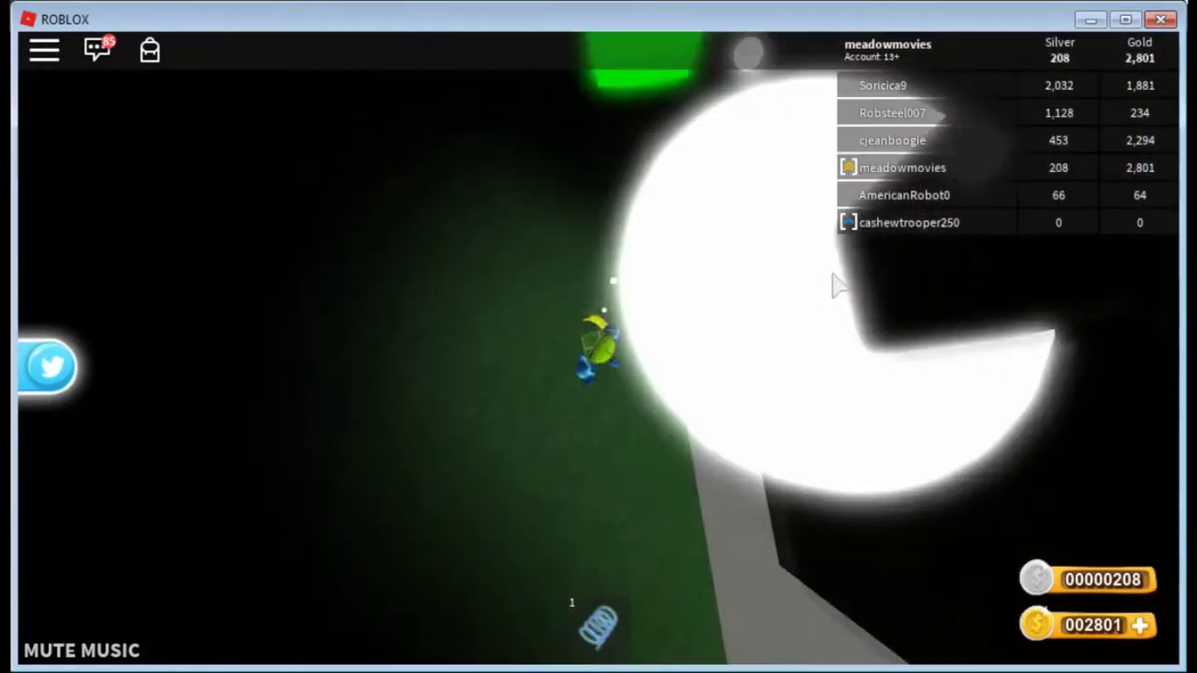
{"action": "left_click", "coordinate": [835, 281]}
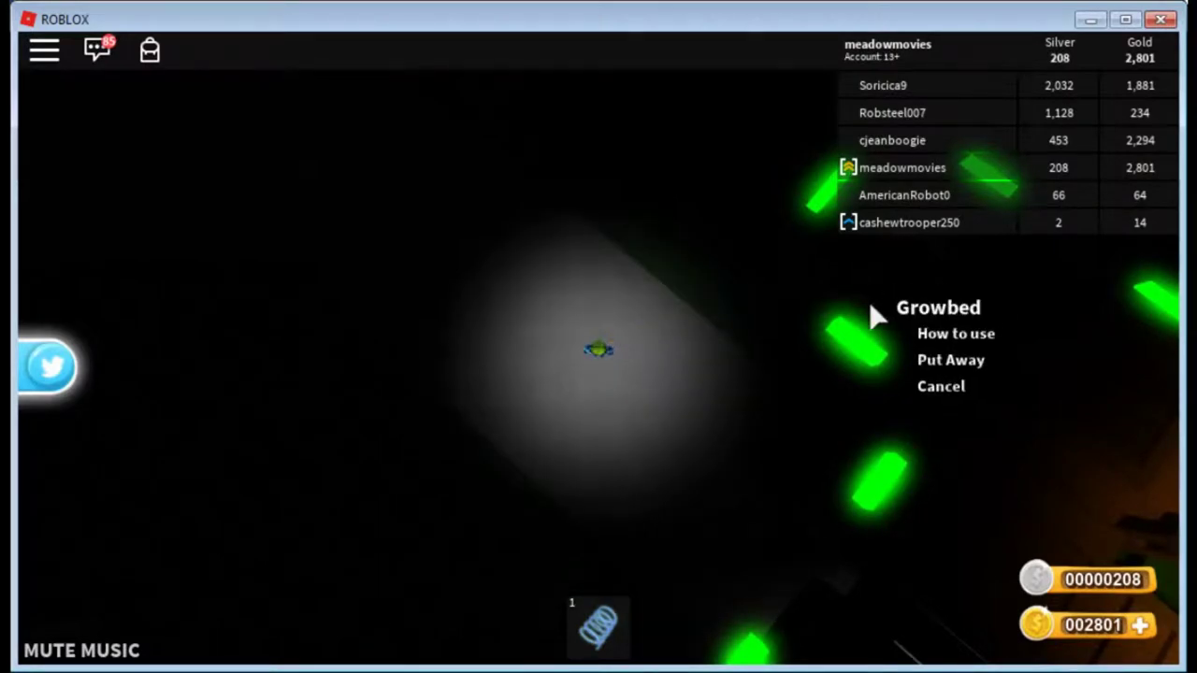
{"action": "scroll", "coordinate": [729, 309], "scroll_direction": "up", "scroll_amount": 5}
{"action": "scroll", "coordinate": [729, 309], "scroll_direction": "up", "scroll_amount": 5}
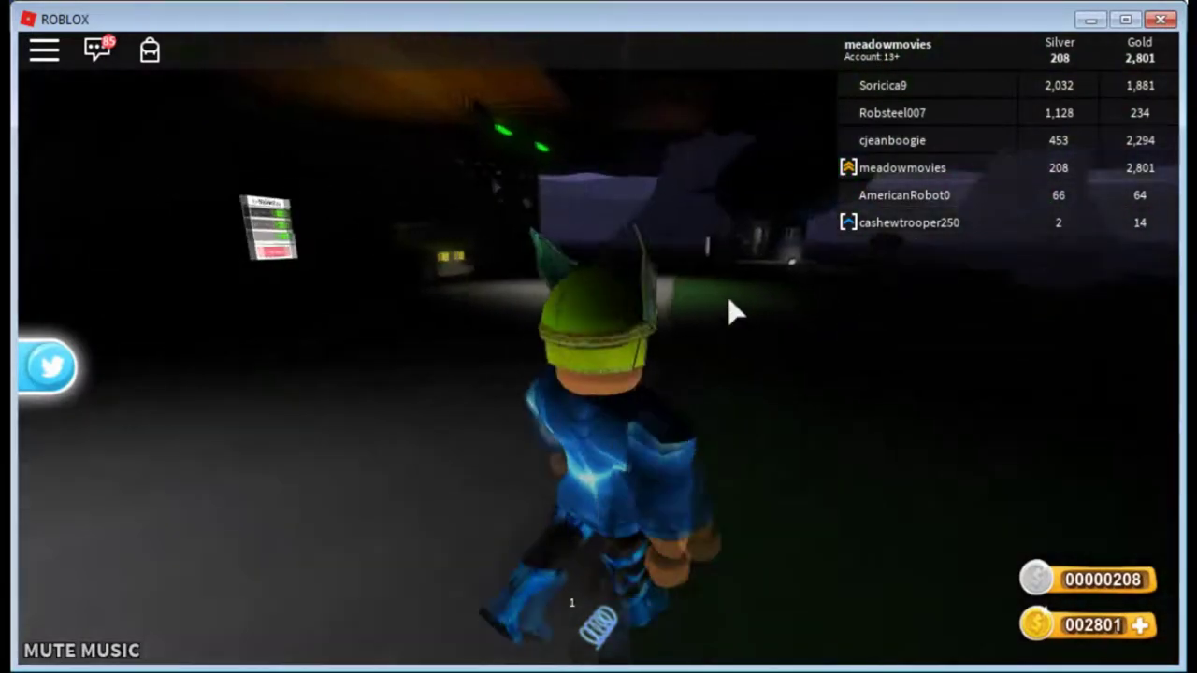
{"action": "scroll", "coordinate": [734, 312], "scroll_direction": "up", "scroll_amount": 3}
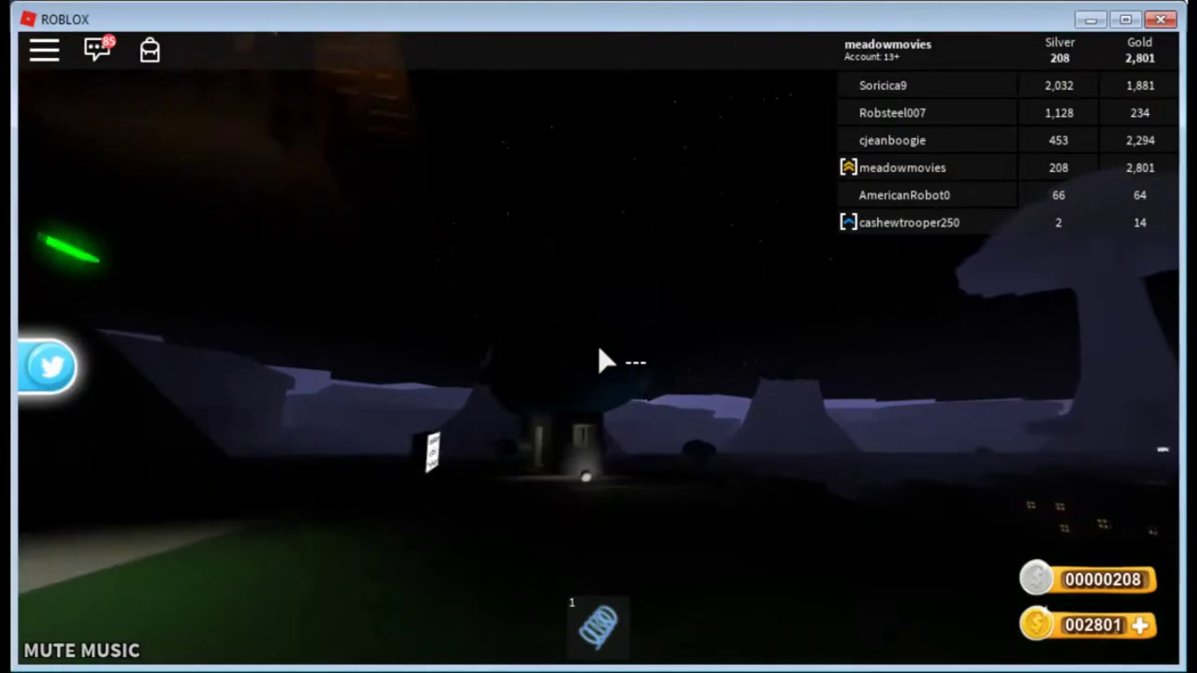
Step: Walk from the growbed past the treehouse sign back into the blimp cabin
{"action": "key", "text": "w"}
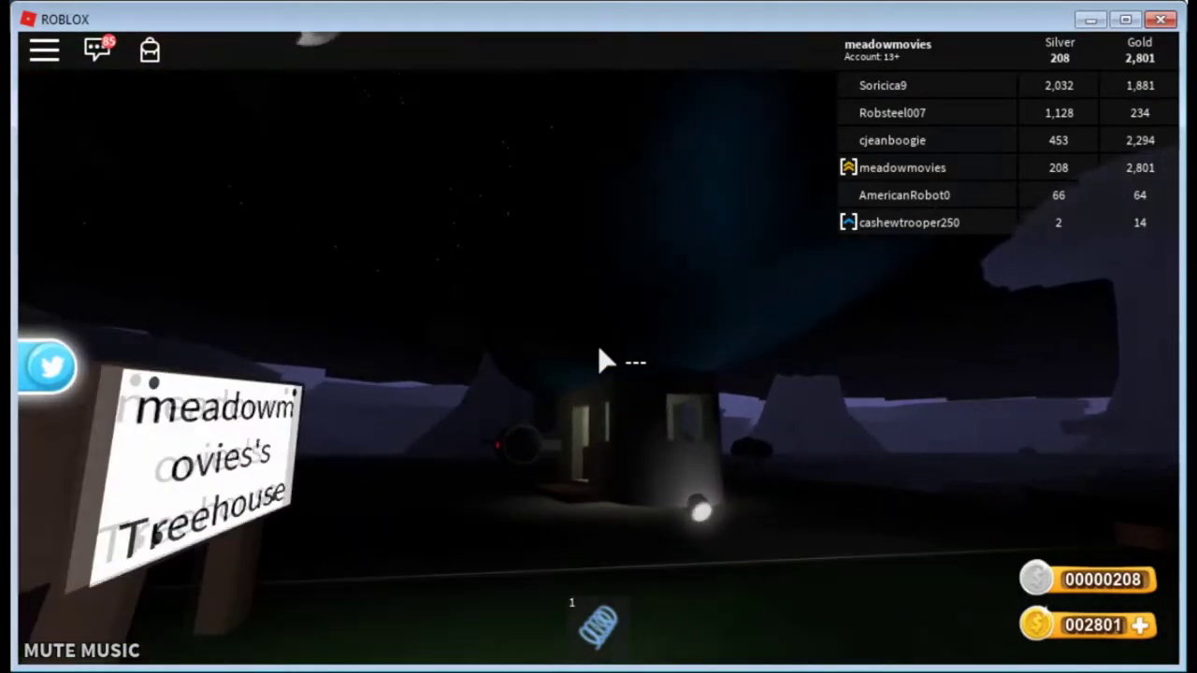
{"action": "key", "text": "w"}
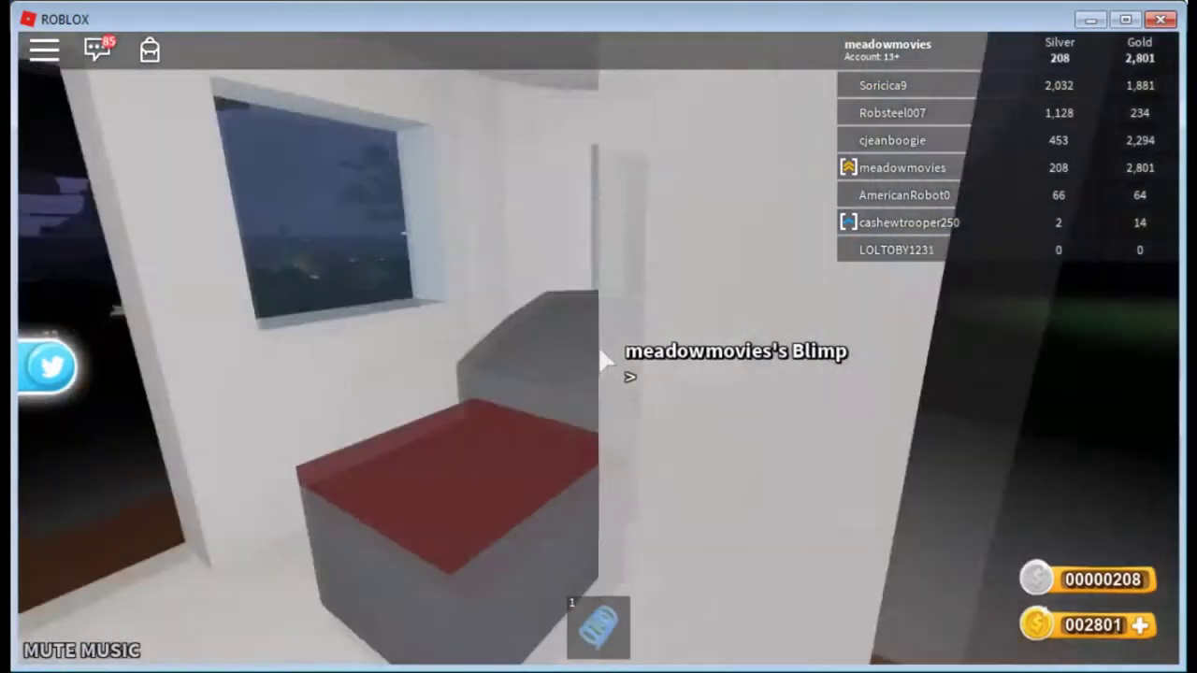
Step: Take the blimp's controls, fly it out over the town, and climb above the village
{"action": "left_click", "coordinate": [598, 450]}
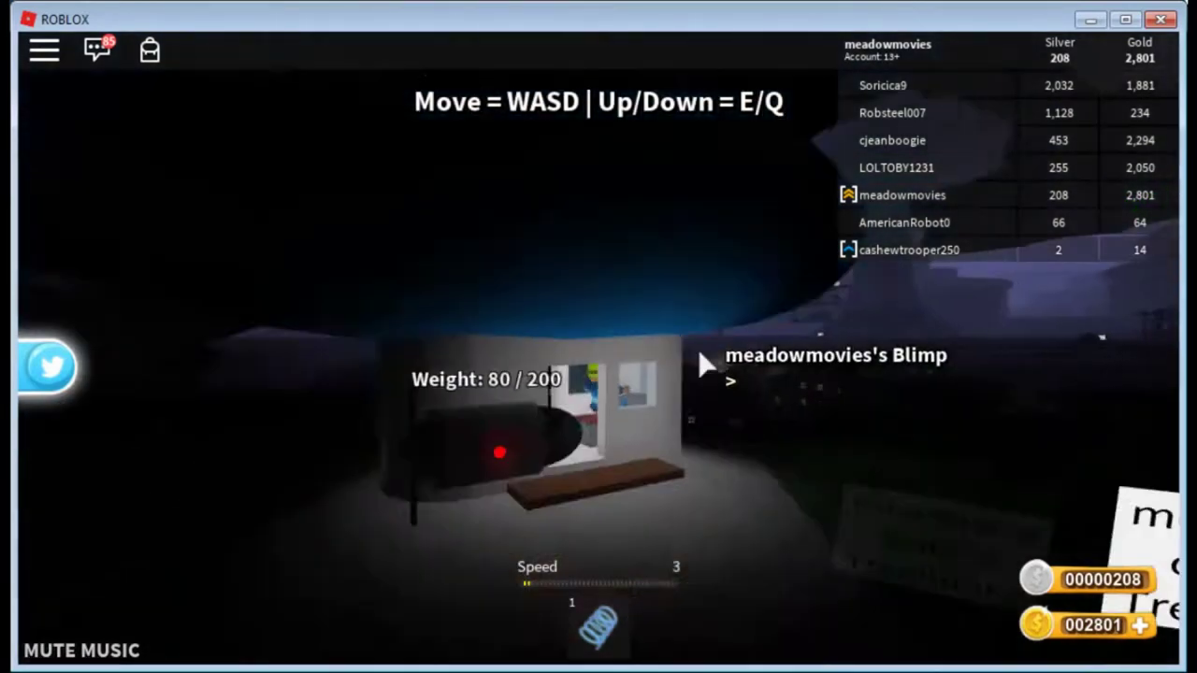
{"action": "key", "text": "w"}
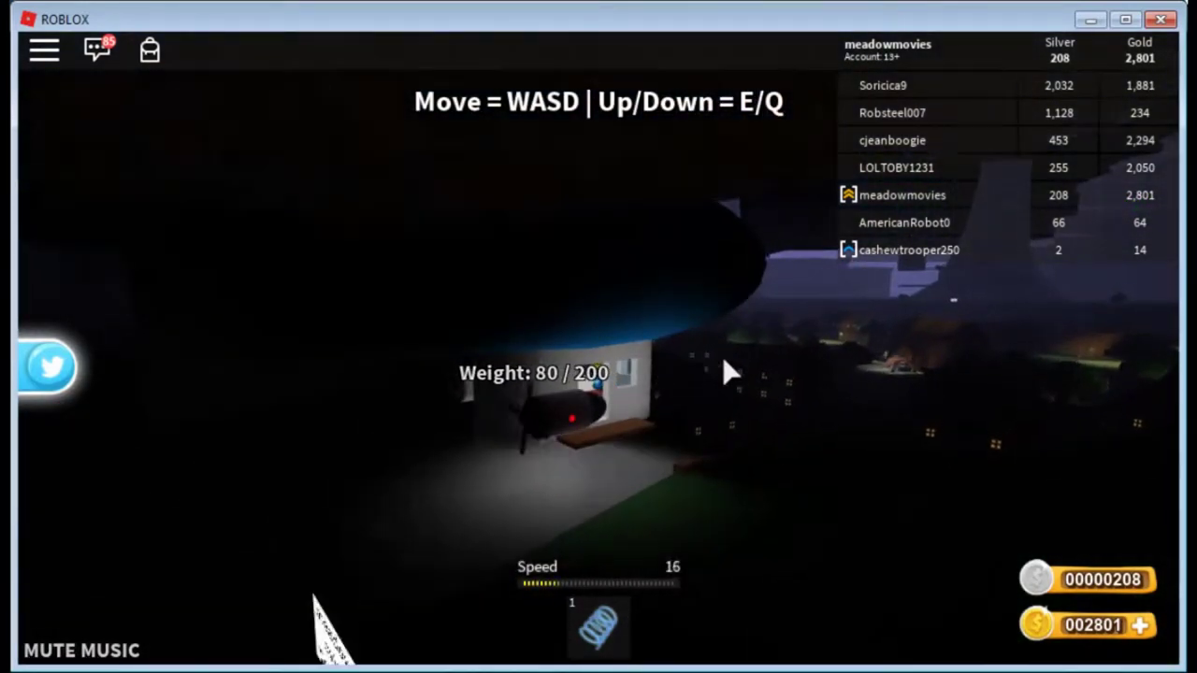
{"action": "key", "text": "w"}
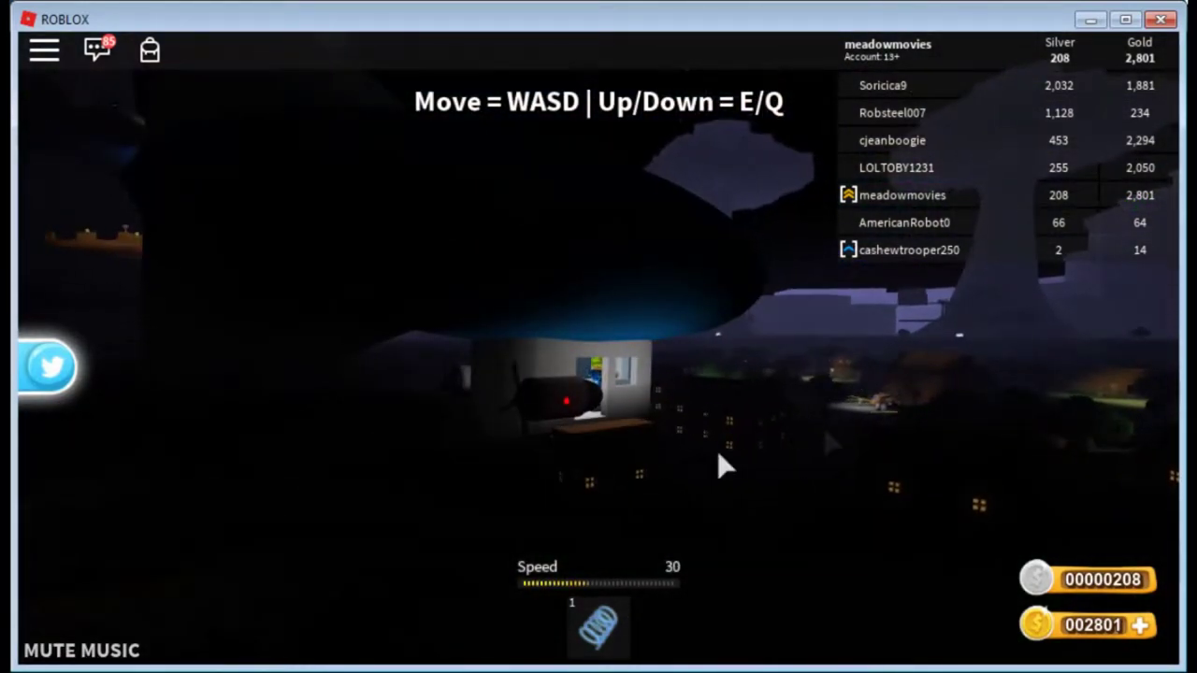
{"action": "key", "text": "w"}
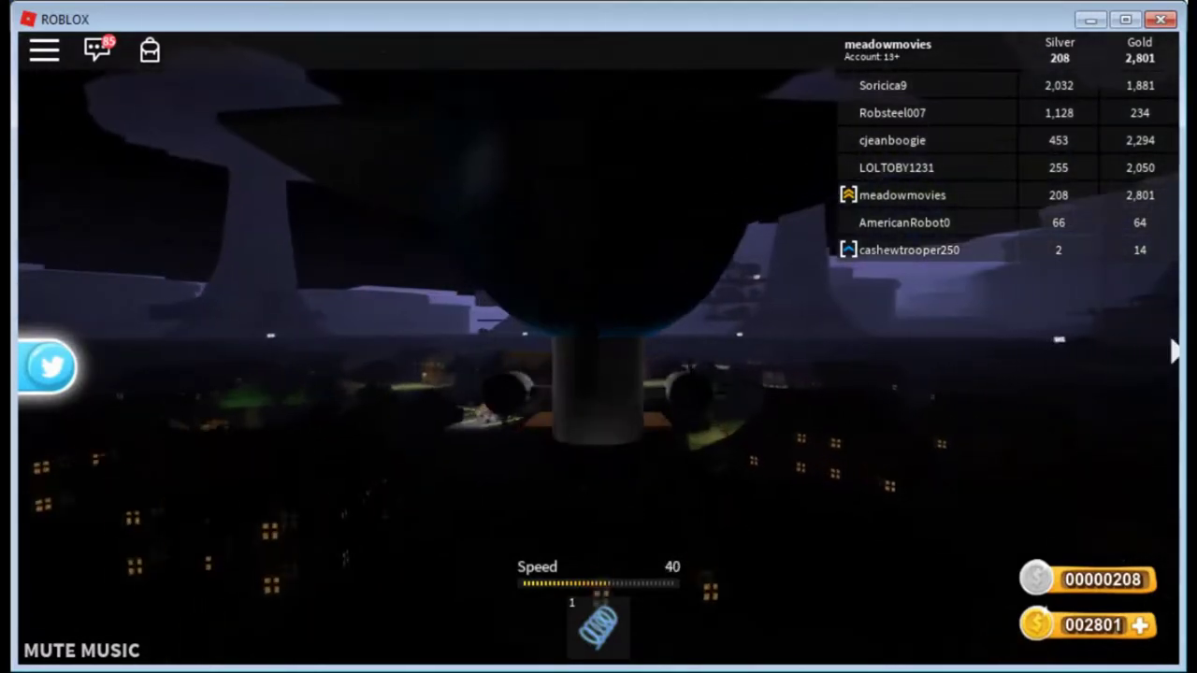
{"action": "key", "text": "a"}
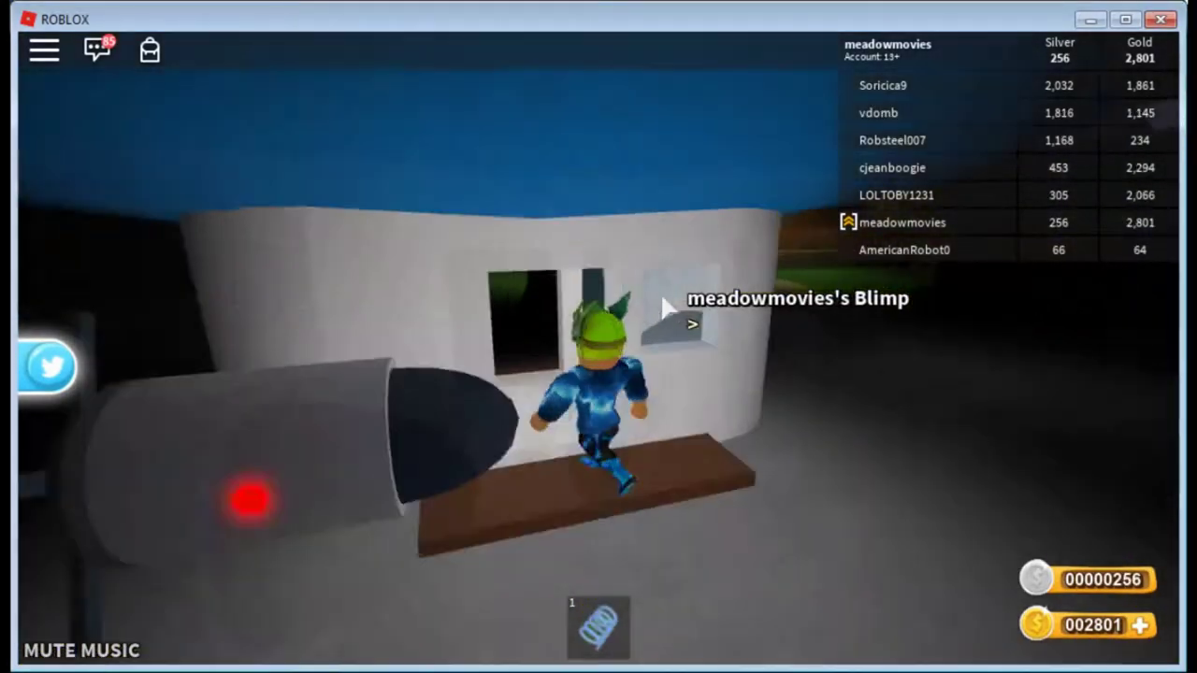
{"action": "key", "text": "w"}
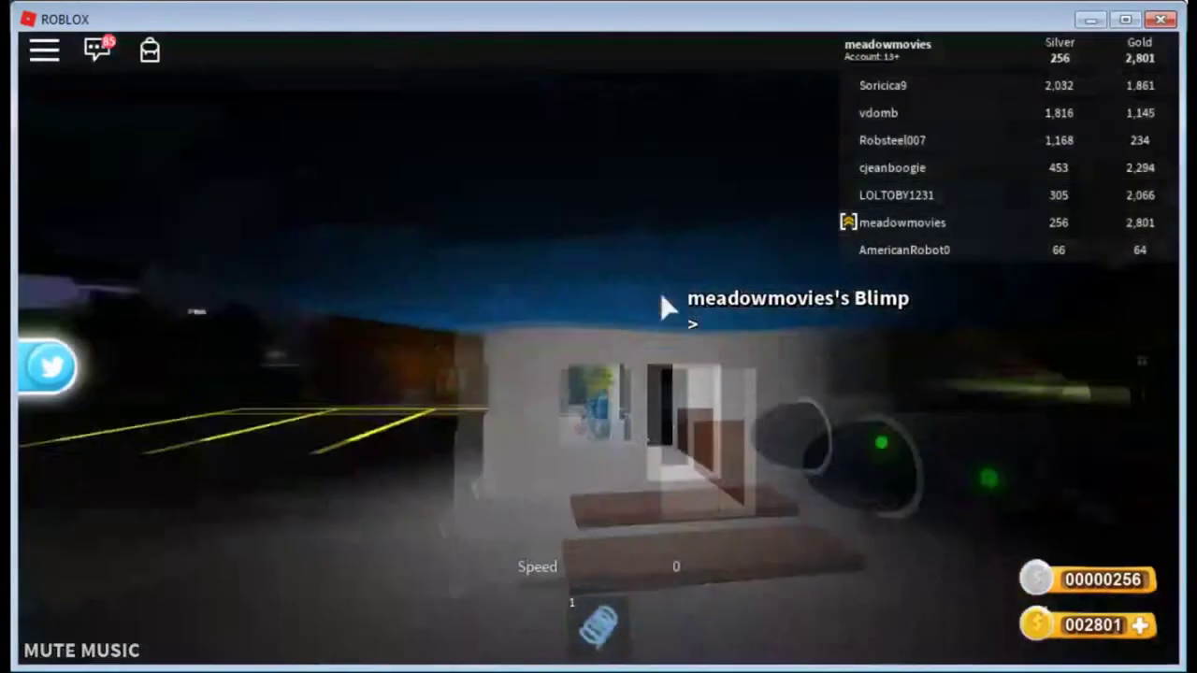
{"action": "key", "text": "w"}
{"action": "key", "text": "w"}
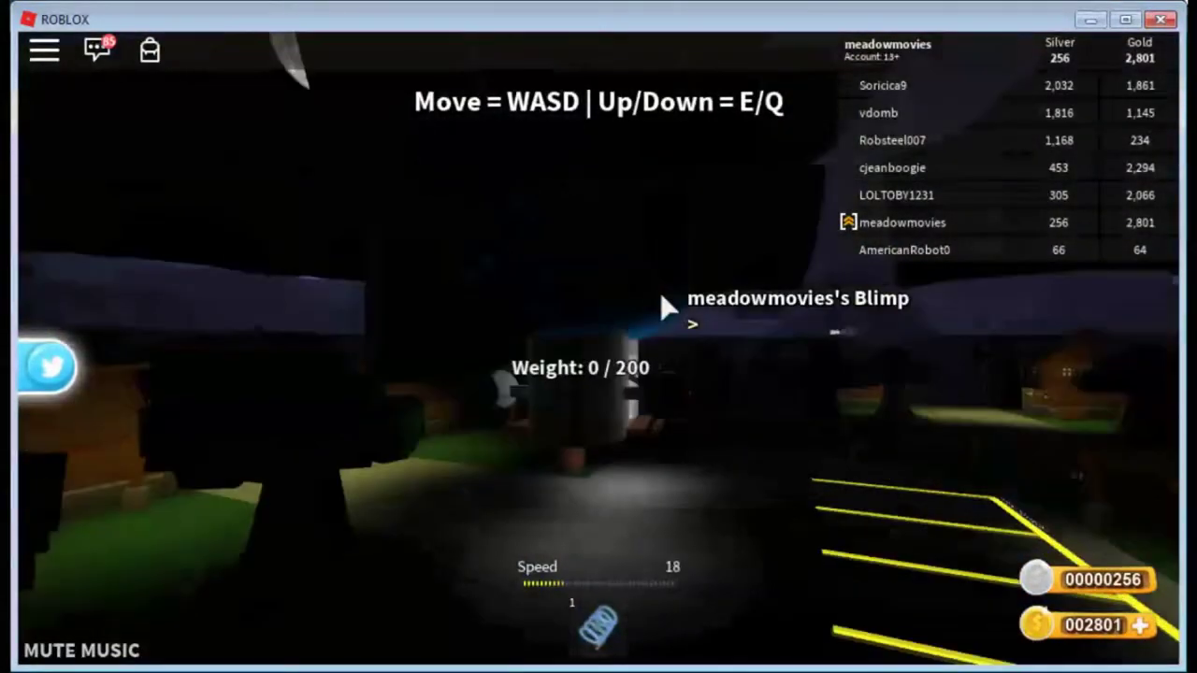
{"action": "key", "text": "w"}
{"action": "key", "text": "e"}
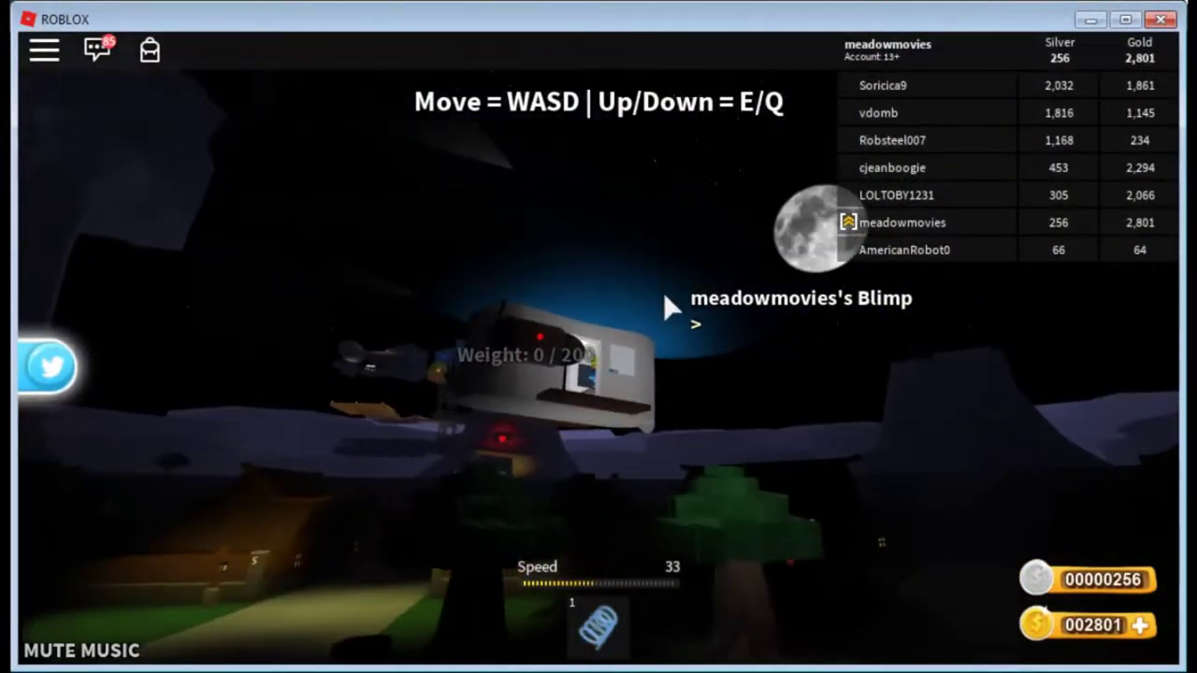
Step: Steer the blimp across the night town toward the moonlit sky
{"action": "key", "text": "a"}
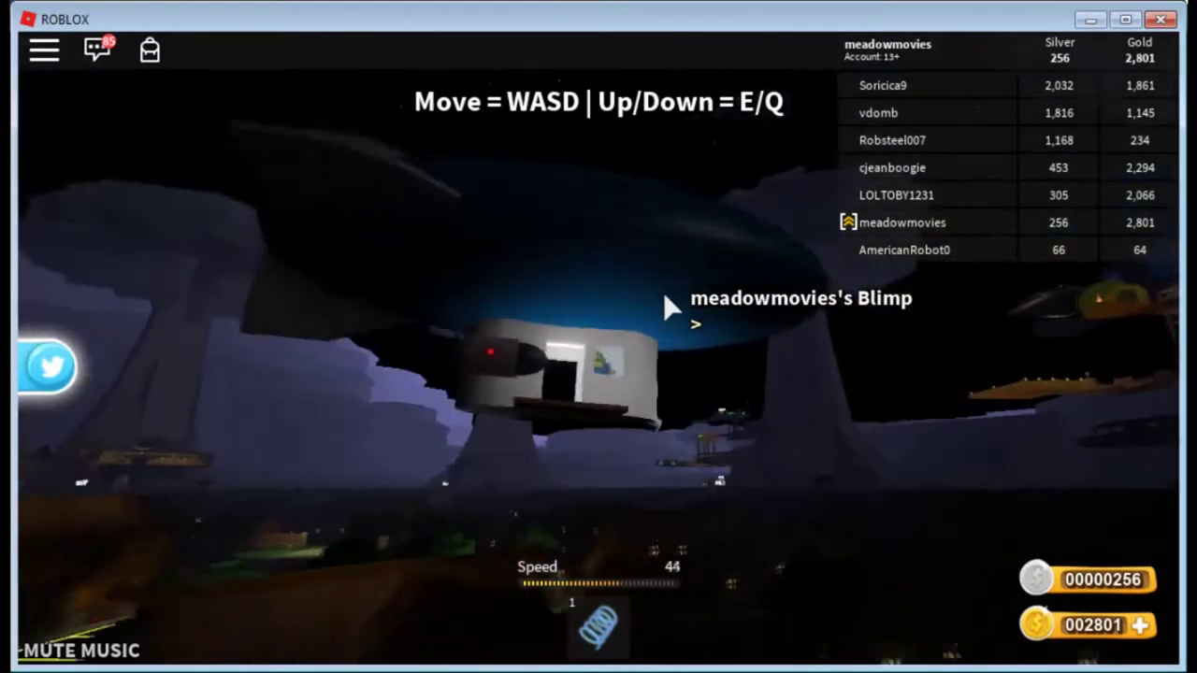
{"action": "key", "text": "s"}
{"action": "key", "text": "w"}
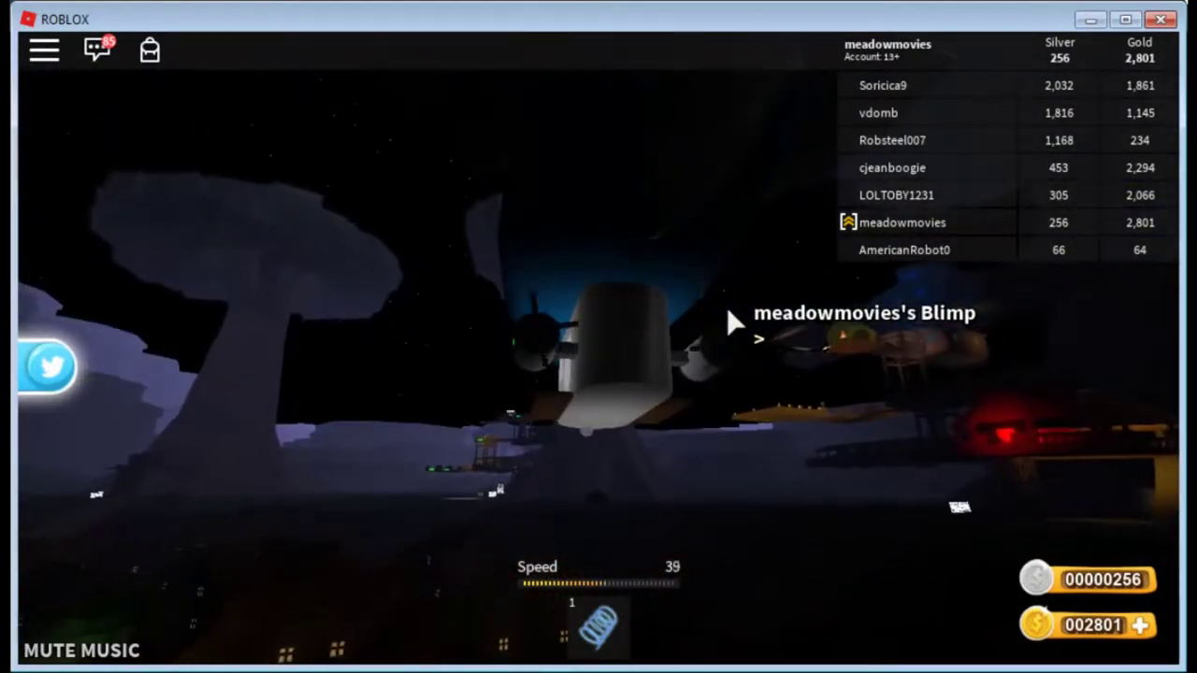
{"action": "key", "text": "s"}
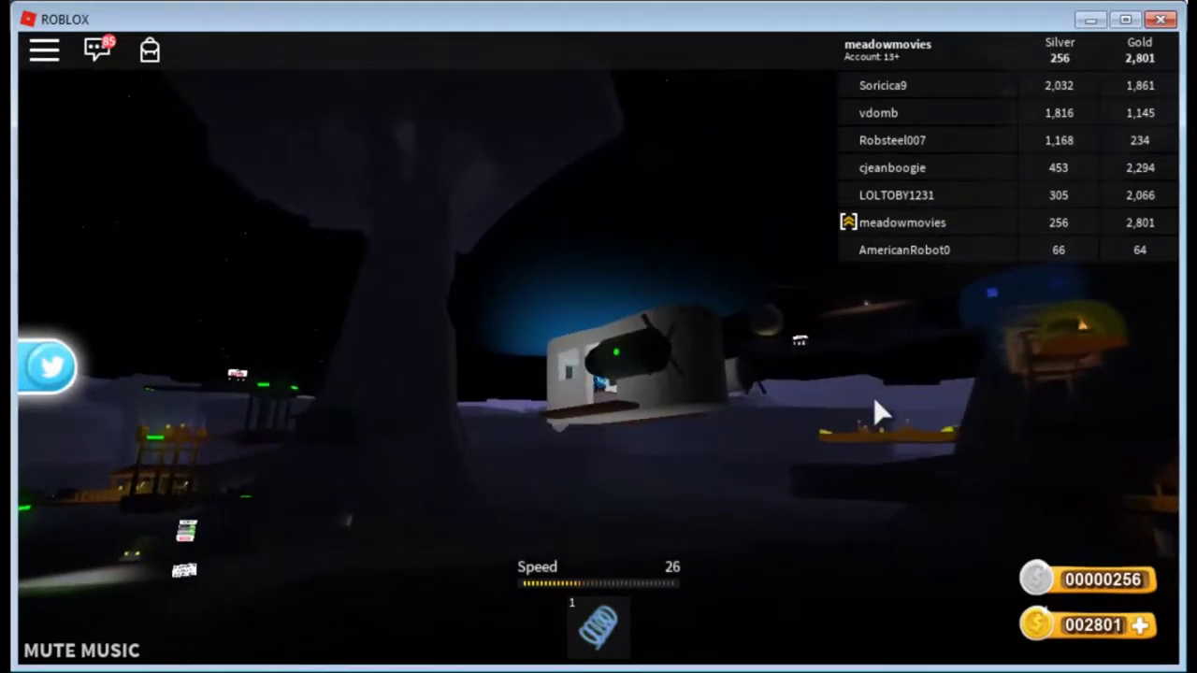
{"action": "key", "text": "w"}
{"action": "key", "text": "w"}
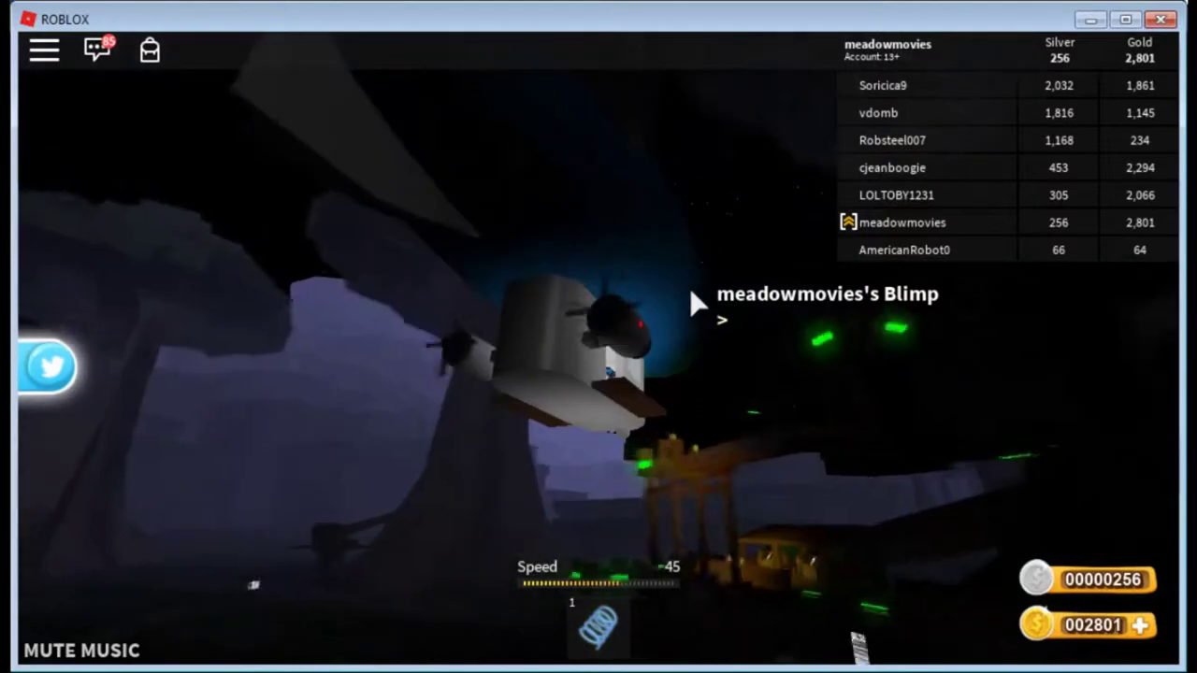
{"action": "key", "text": "w"}
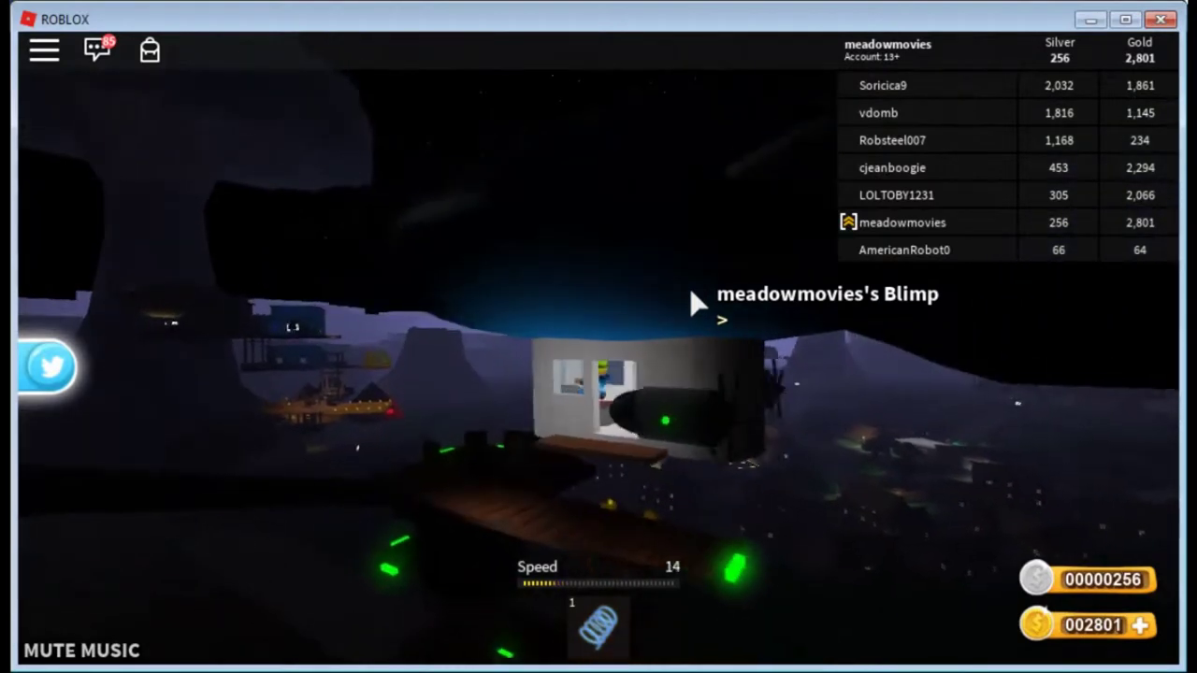
Step: Ease the blimp onto the treehouse dock, stop it, and leave the controls
{"action": "key", "text": "s"}
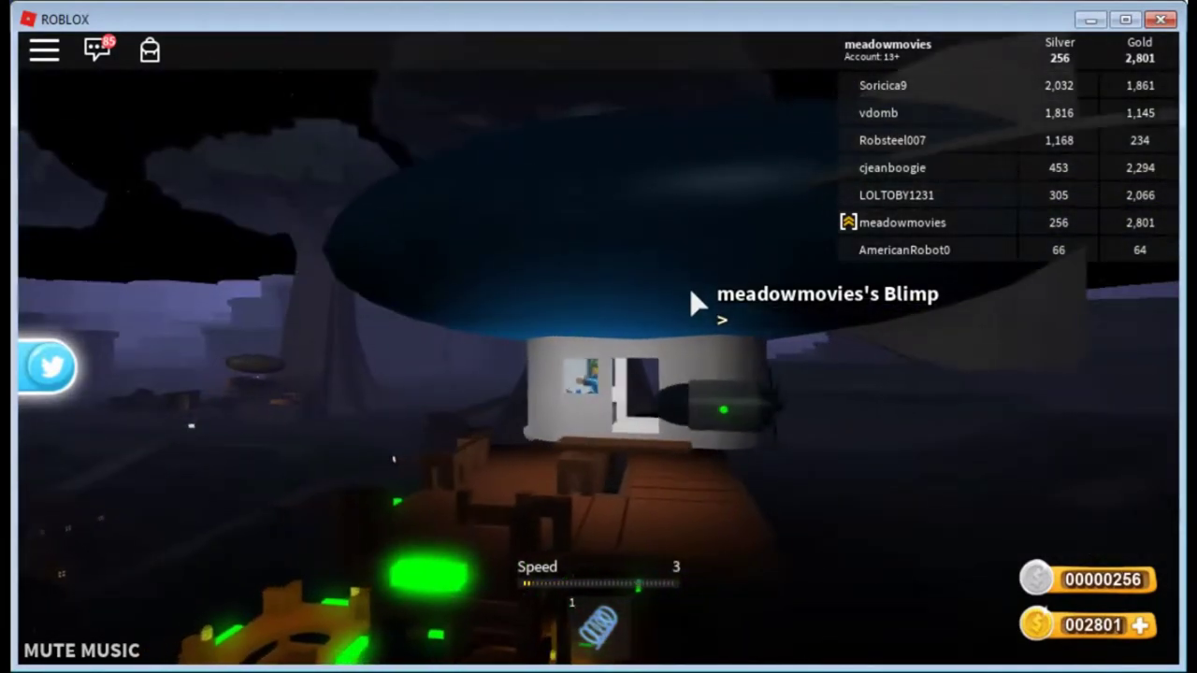
{"action": "key", "text": "w"}
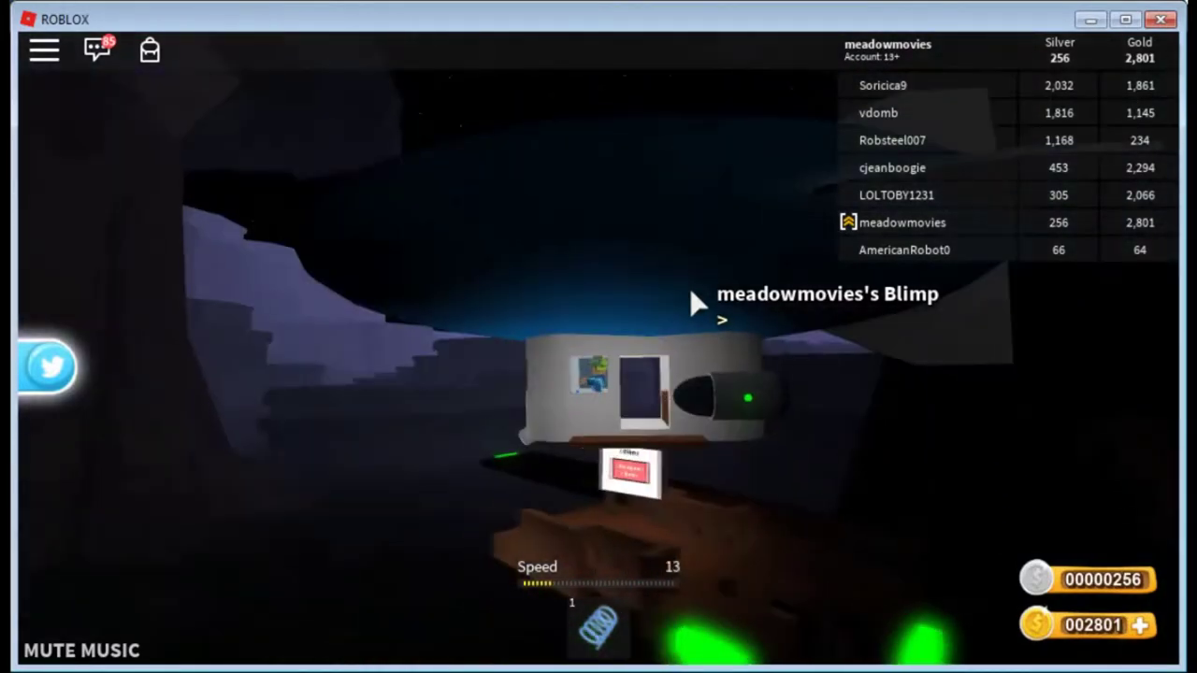
{"action": "key", "text": "s"}
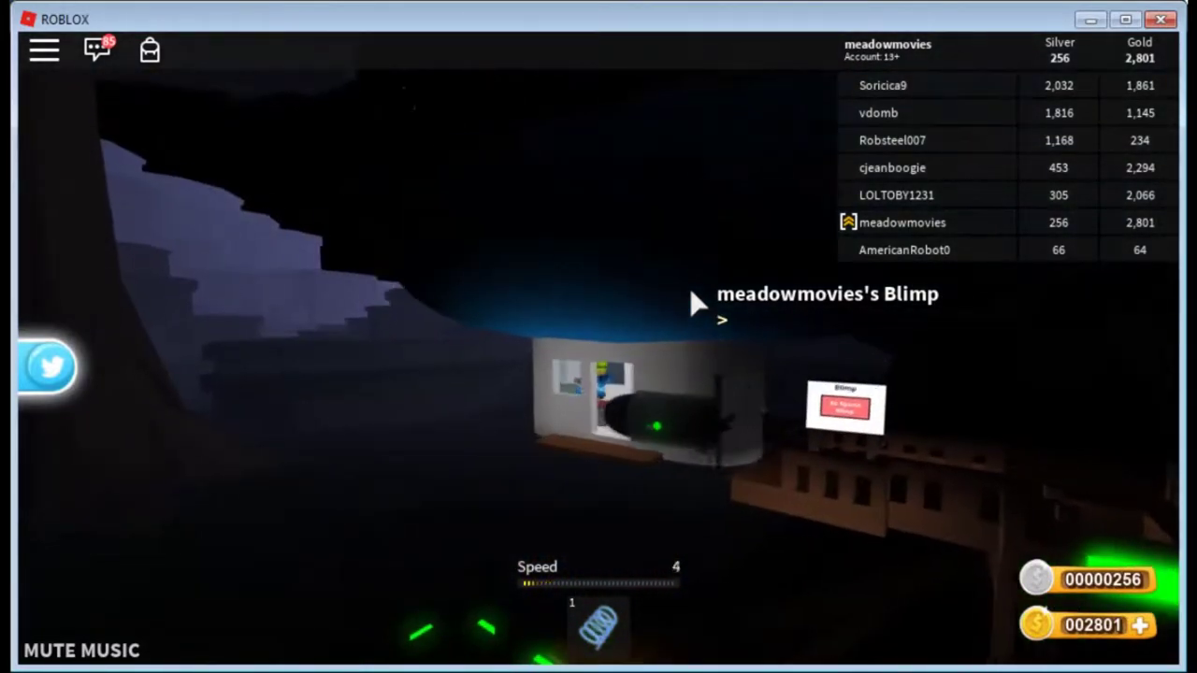
{"action": "key", "text": "s"}
{"action": "key", "text": "w"}
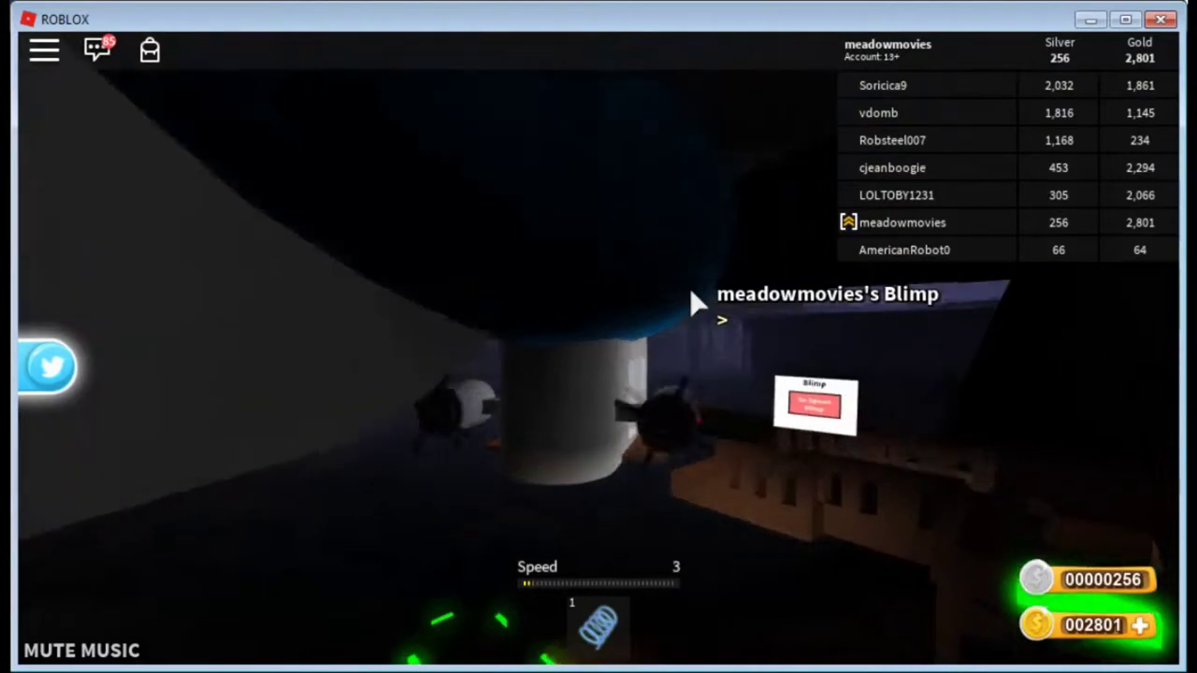
{"action": "key", "text": "s"}
{"action": "key", "text": "w"}
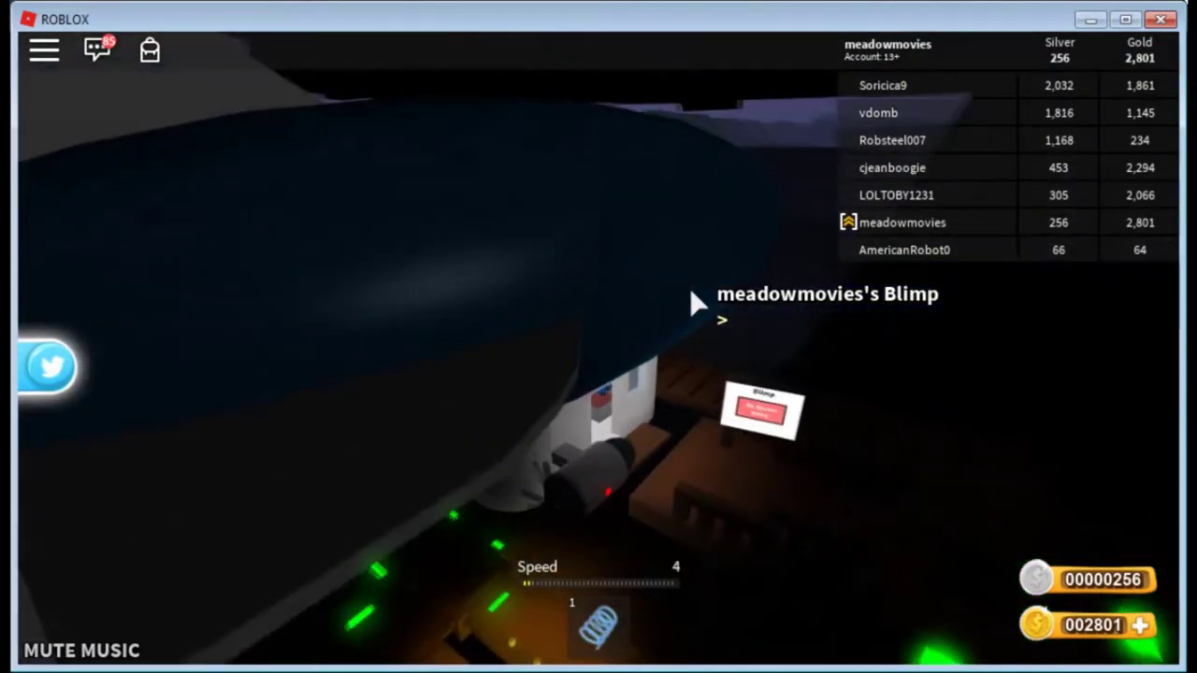
{"action": "key", "text": "s"}
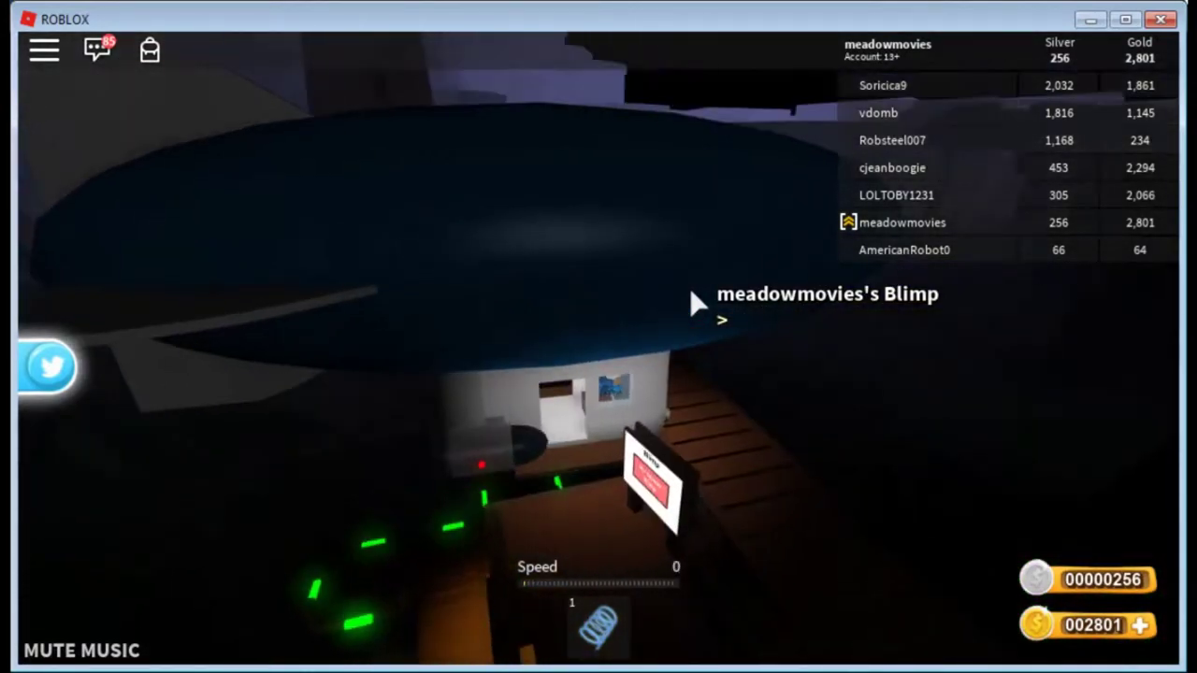
{"action": "key", "text": "space"}
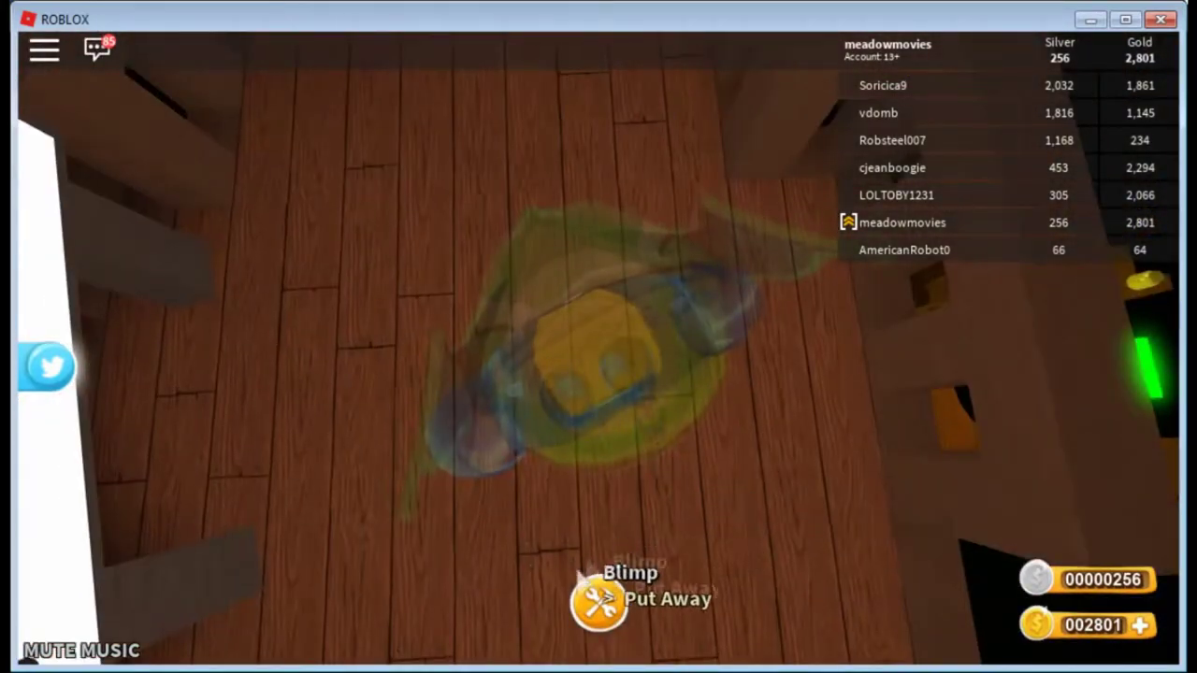
Step: Browse the Red Crystal, Blackberry and Banana Harvesters, then view the Upwards! Rockwall (250 silver/2000 gold)
{"action": "left_click", "coordinate": [598, 606]}
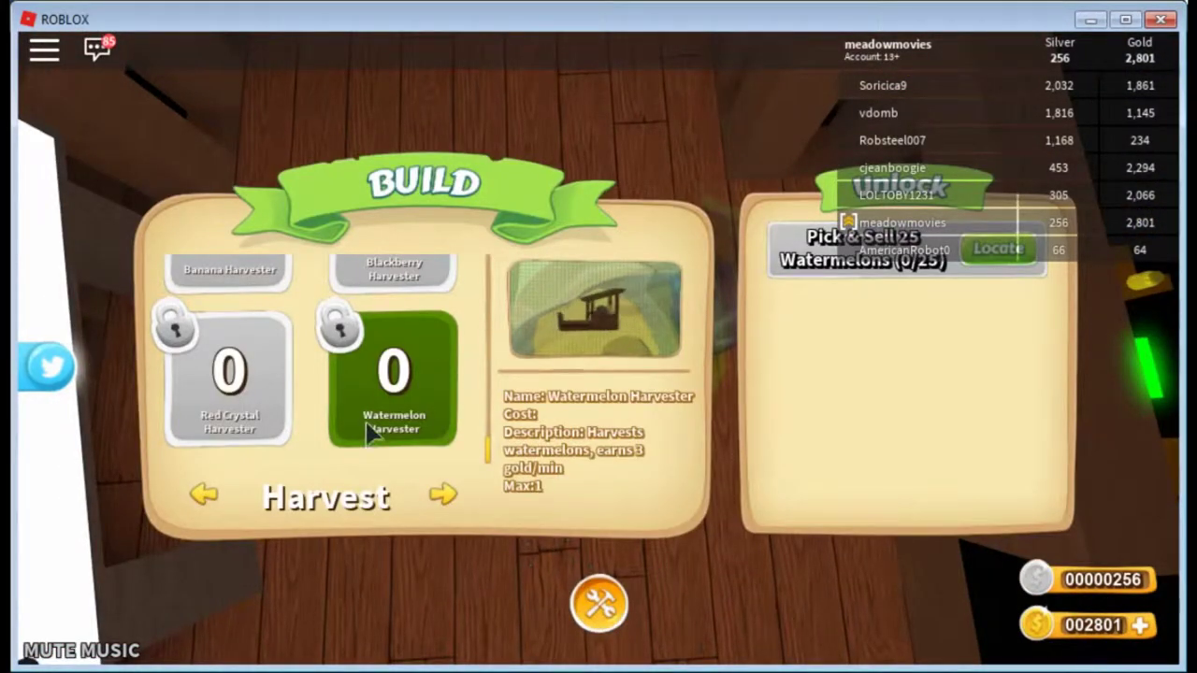
{"action": "left_click", "coordinate": [250, 357]}
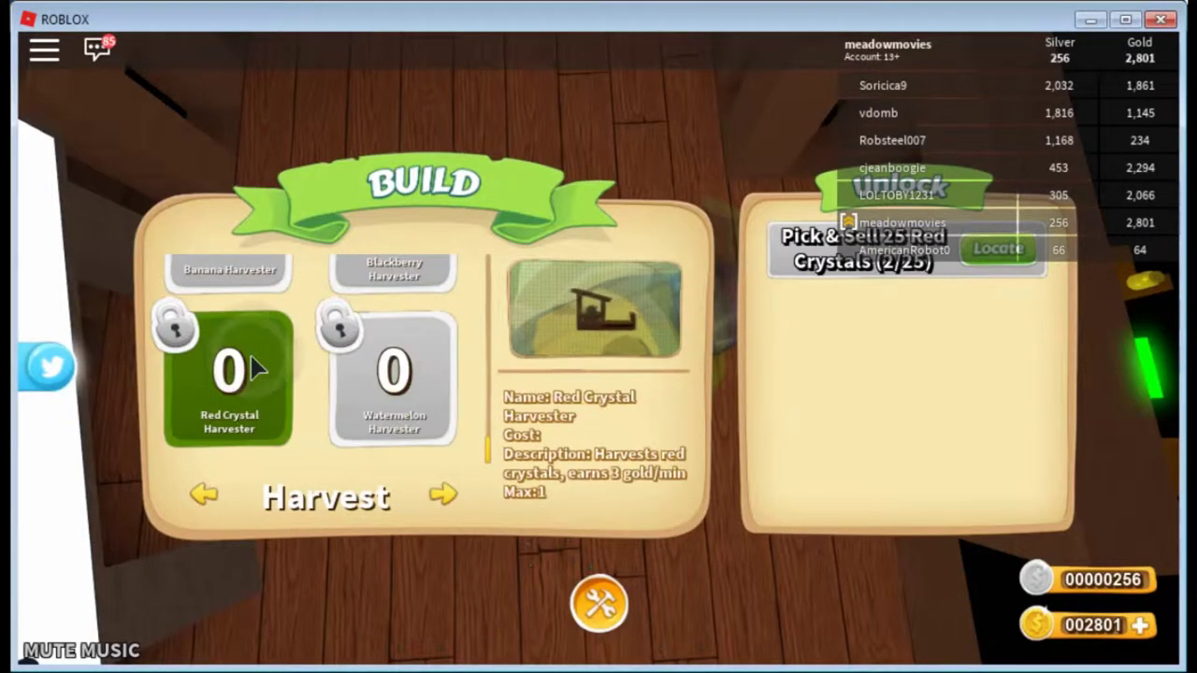
{"action": "scroll", "coordinate": [340, 387], "scroll_direction": "up", "scroll_amount": 2}
{"action": "left_click", "coordinate": [418, 362]}
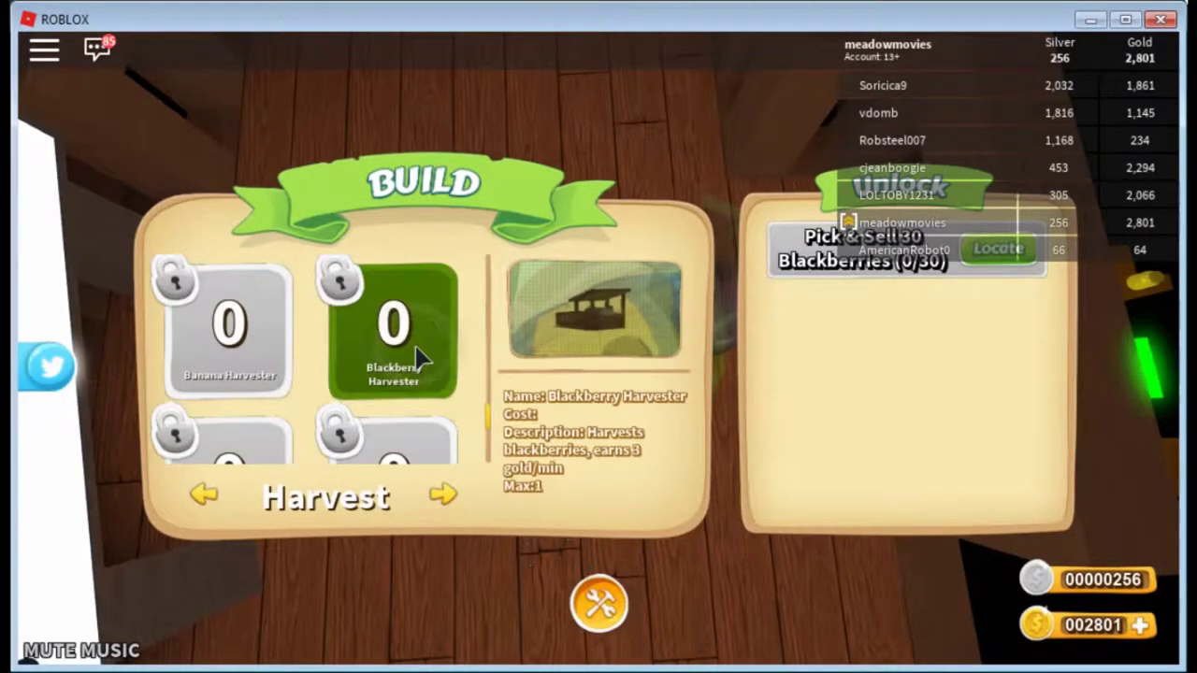
{"action": "left_click", "coordinate": [250, 325]}
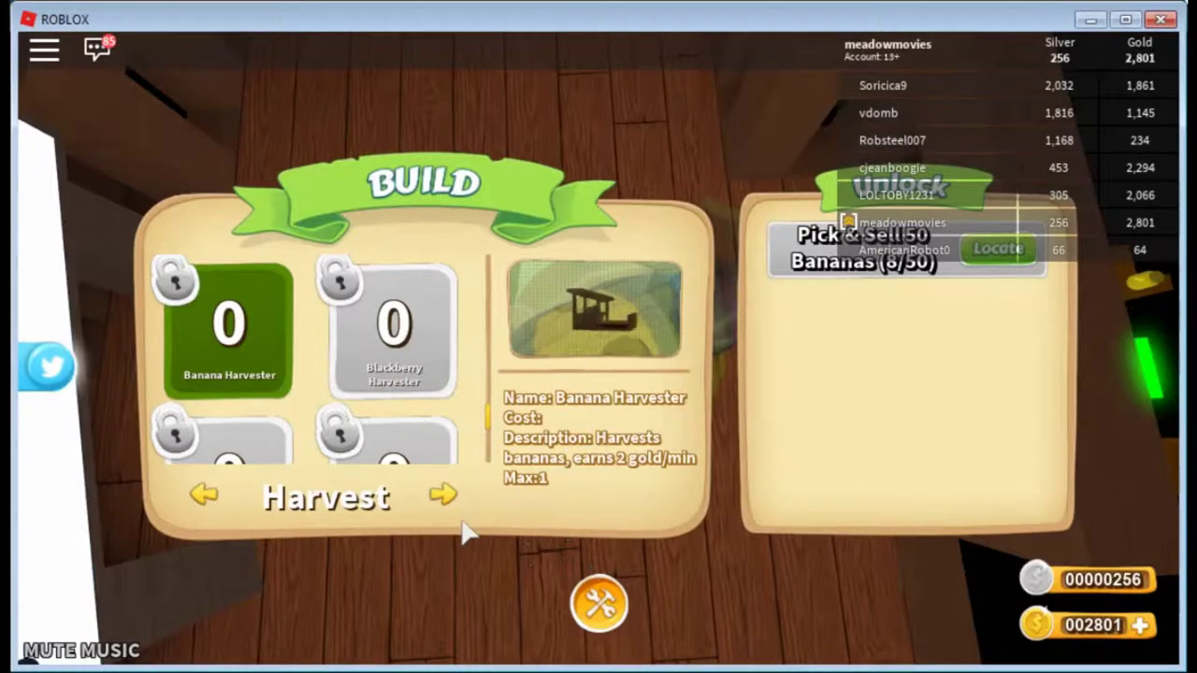
{"action": "left_click", "coordinate": [443, 494]}
{"action": "scroll", "coordinate": [293, 458], "scroll_direction": "down", "scroll_amount": 3}
{"action": "scroll", "coordinate": [297, 431], "scroll_direction": "down", "scroll_amount": 2}
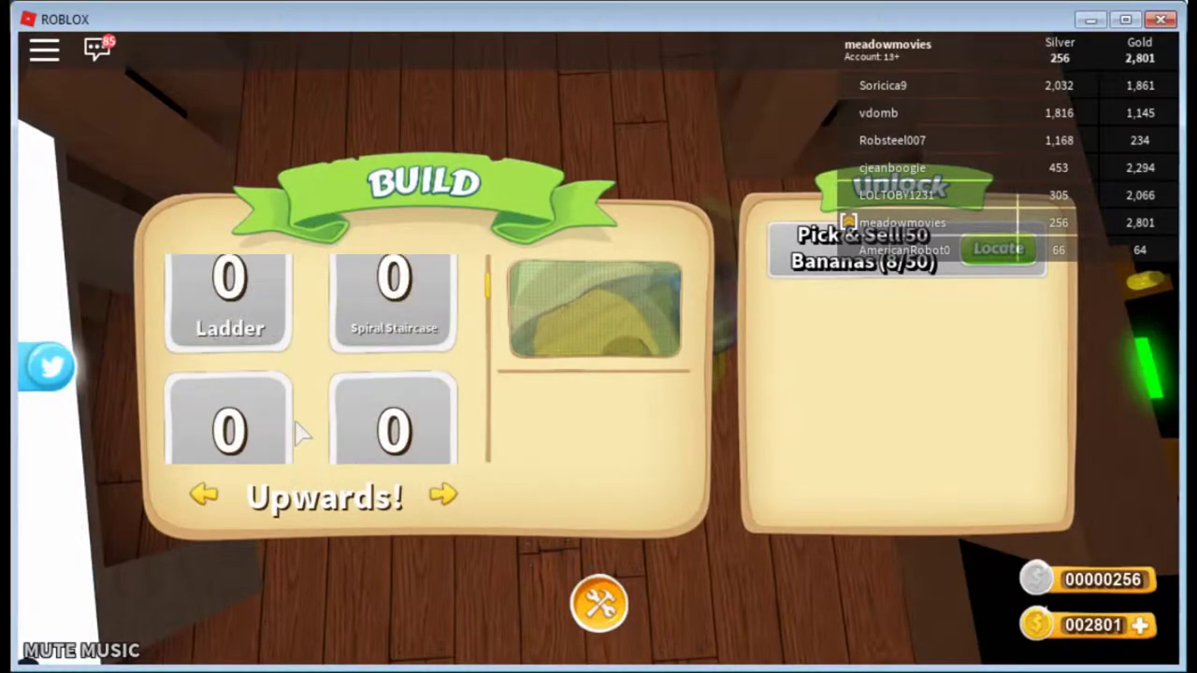
{"action": "scroll", "coordinate": [295, 430], "scroll_direction": "down", "scroll_amount": 2}
{"action": "left_click", "coordinate": [262, 322]}
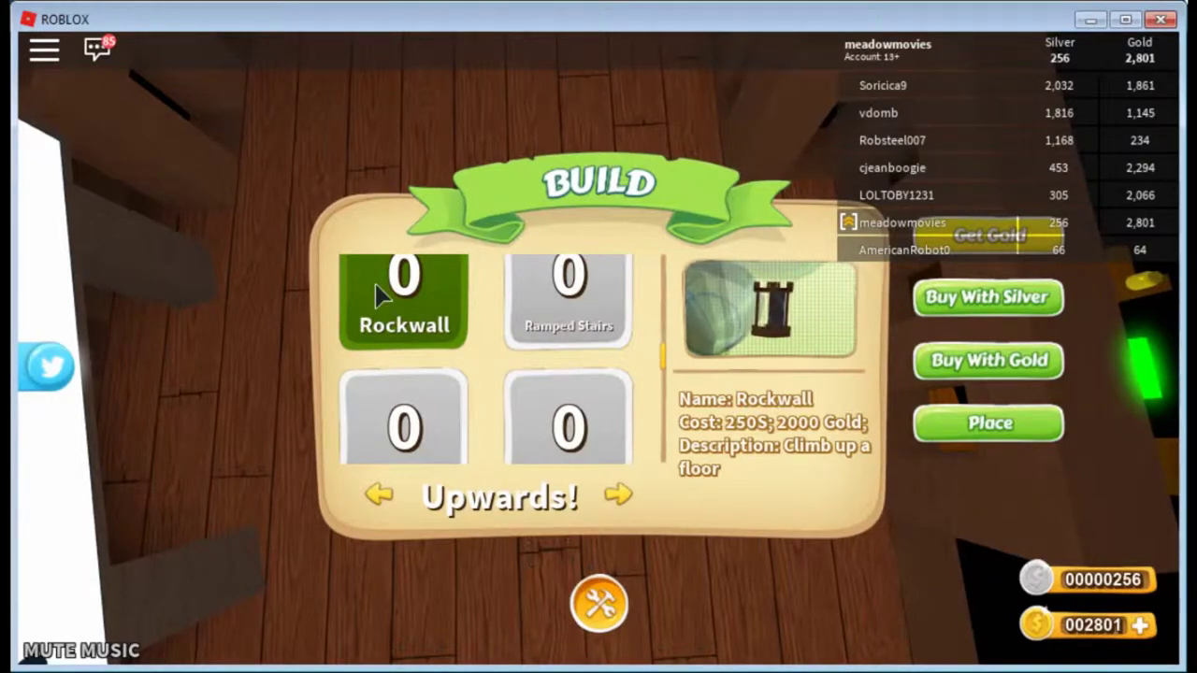
Step: Browse the Upwards! Ramped Stairs, Elevator, Trampoline and Lift pieces
{"action": "left_click", "coordinate": [516, 329]}
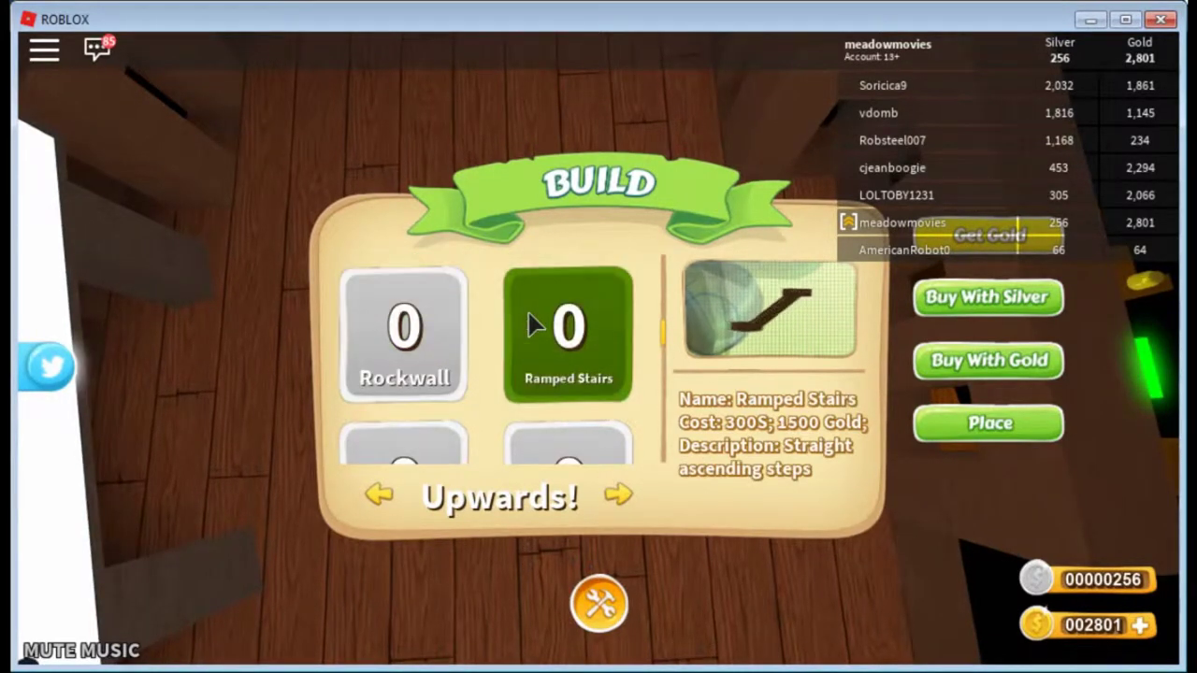
{"action": "scroll", "coordinate": [564, 386], "scroll_direction": "up", "scroll_amount": 2}
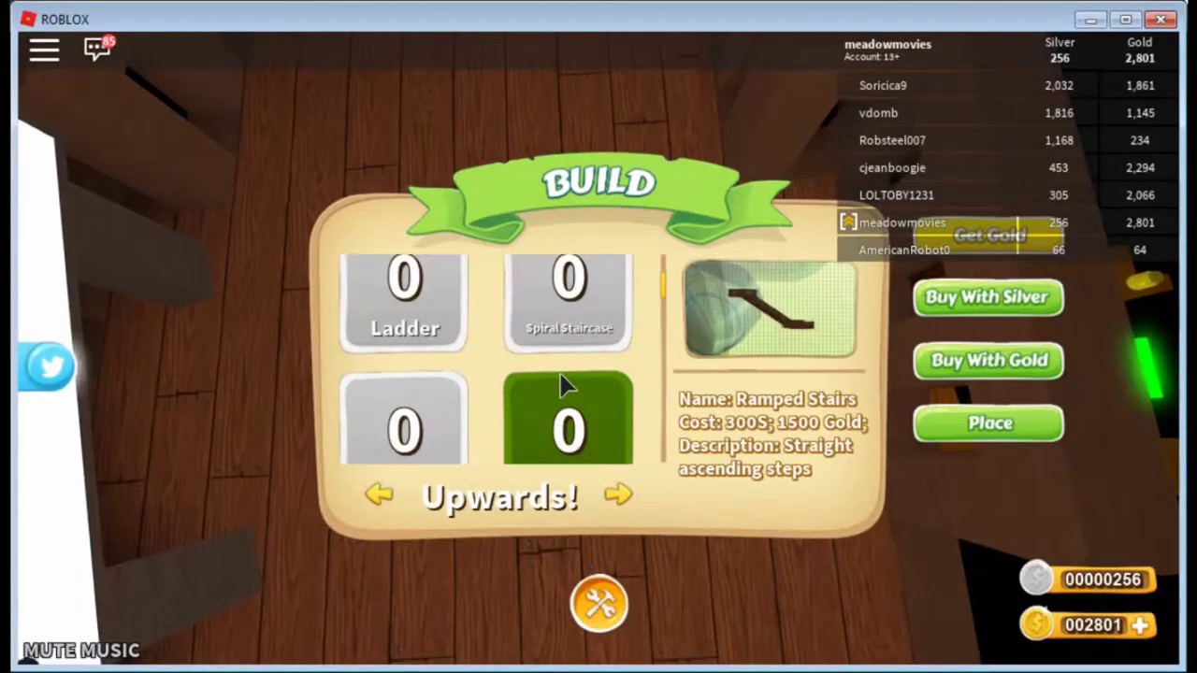
{"action": "scroll", "coordinate": [394, 413], "scroll_direction": "up", "scroll_amount": 1}
{"action": "scroll", "coordinate": [531, 385], "scroll_direction": "down", "scroll_amount": 5}
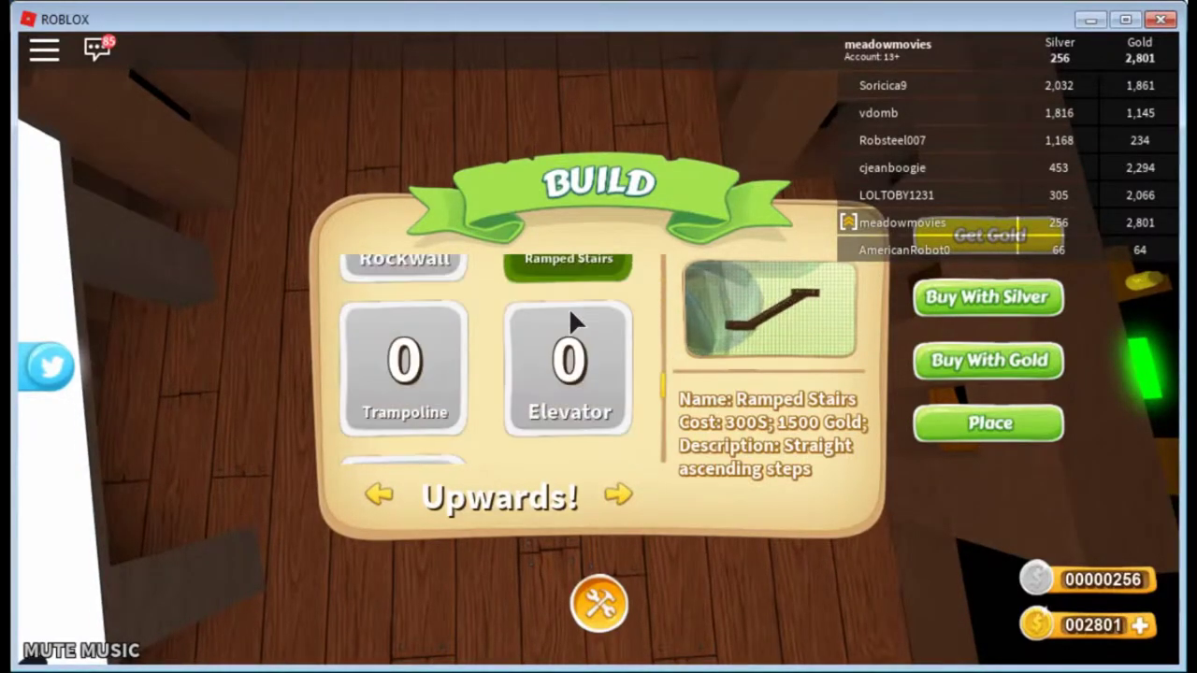
{"action": "left_click", "coordinate": [551, 331]}
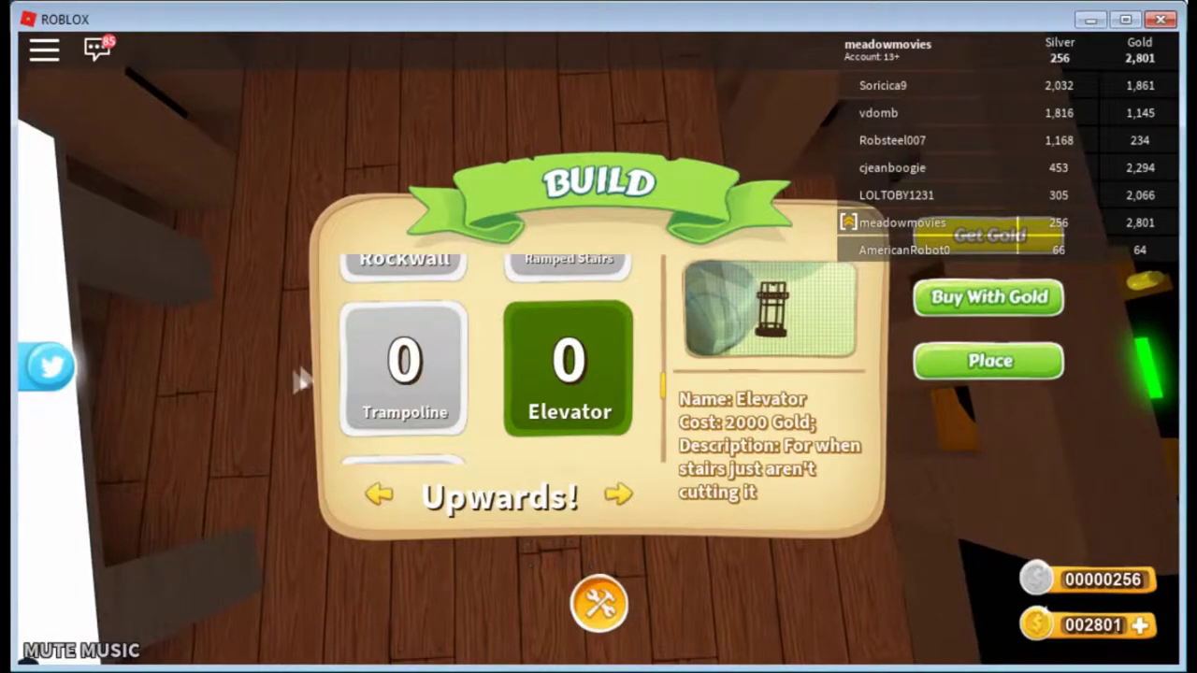
{"action": "left_click", "coordinate": [454, 385]}
{"action": "scroll", "coordinate": [449, 380], "scroll_direction": "down", "scroll_amount": 2}
{"action": "left_click", "coordinate": [450, 380]}
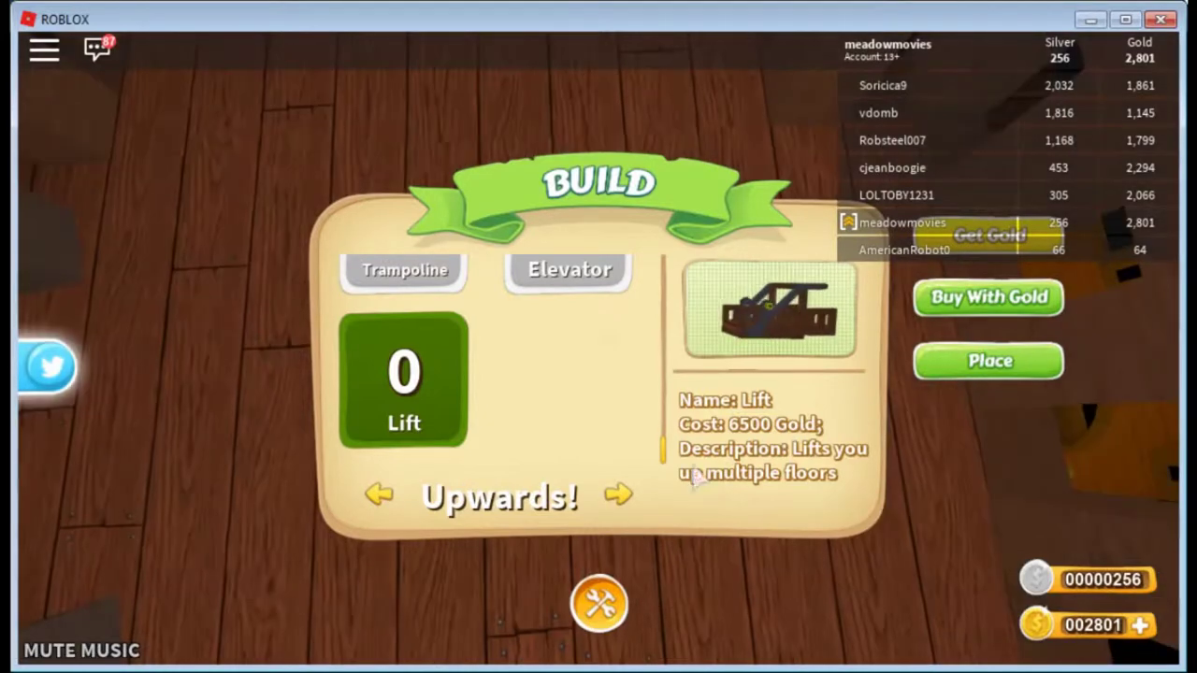
Step: In Buildings, view the Circular Home, then select Room S and start placing it
{"action": "left_click", "coordinate": [619, 494]}
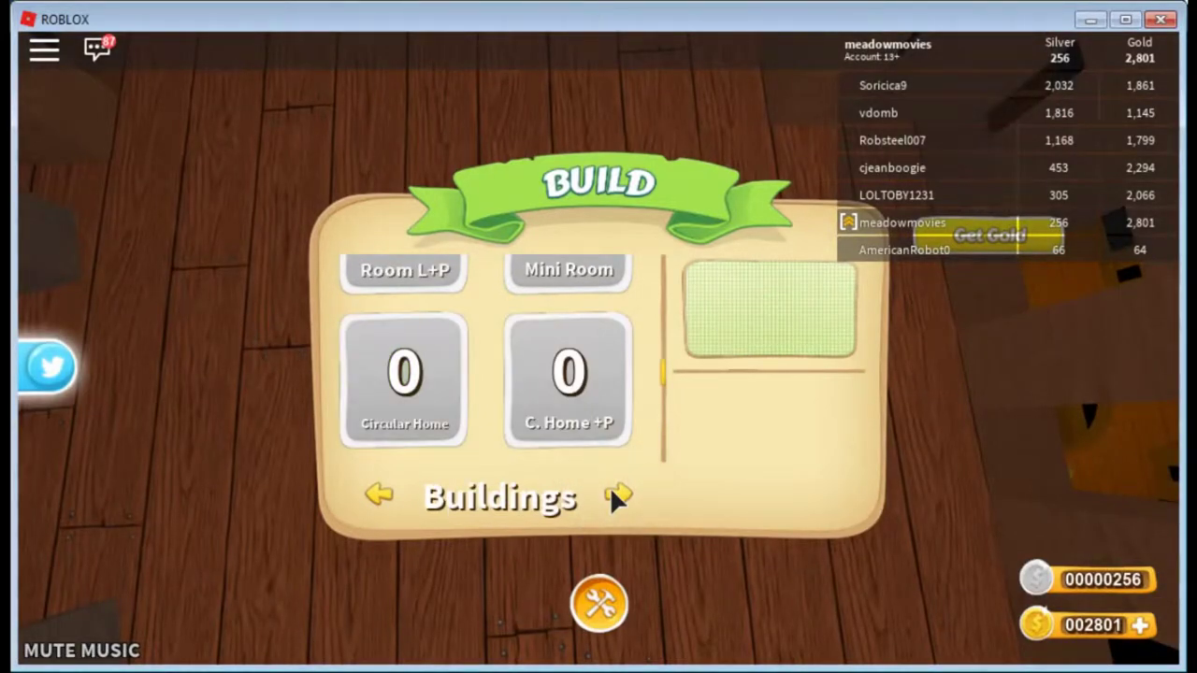
{"action": "left_click", "coordinate": [427, 416]}
{"action": "scroll", "coordinate": [440, 388], "scroll_direction": "up", "scroll_amount": 1}
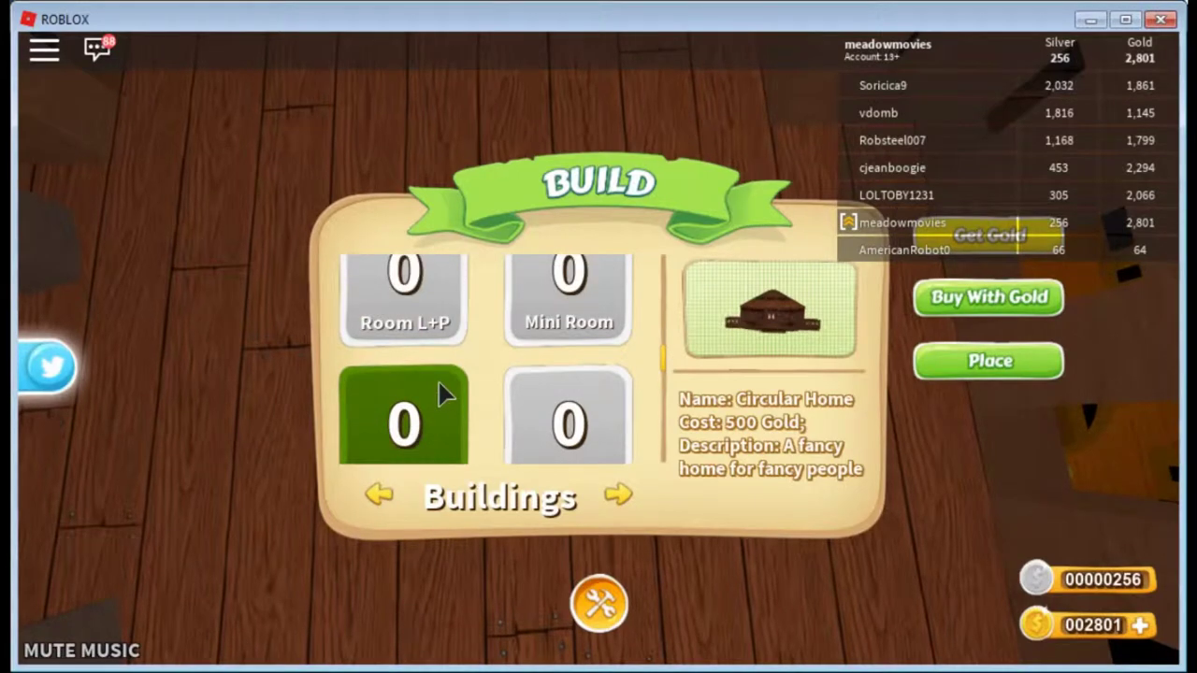
{"action": "scroll", "coordinate": [379, 310], "scroll_direction": "up", "scroll_amount": 1}
{"action": "scroll", "coordinate": [373, 318], "scroll_direction": "up", "scroll_amount": 1}
{"action": "left_click", "coordinate": [404, 322]}
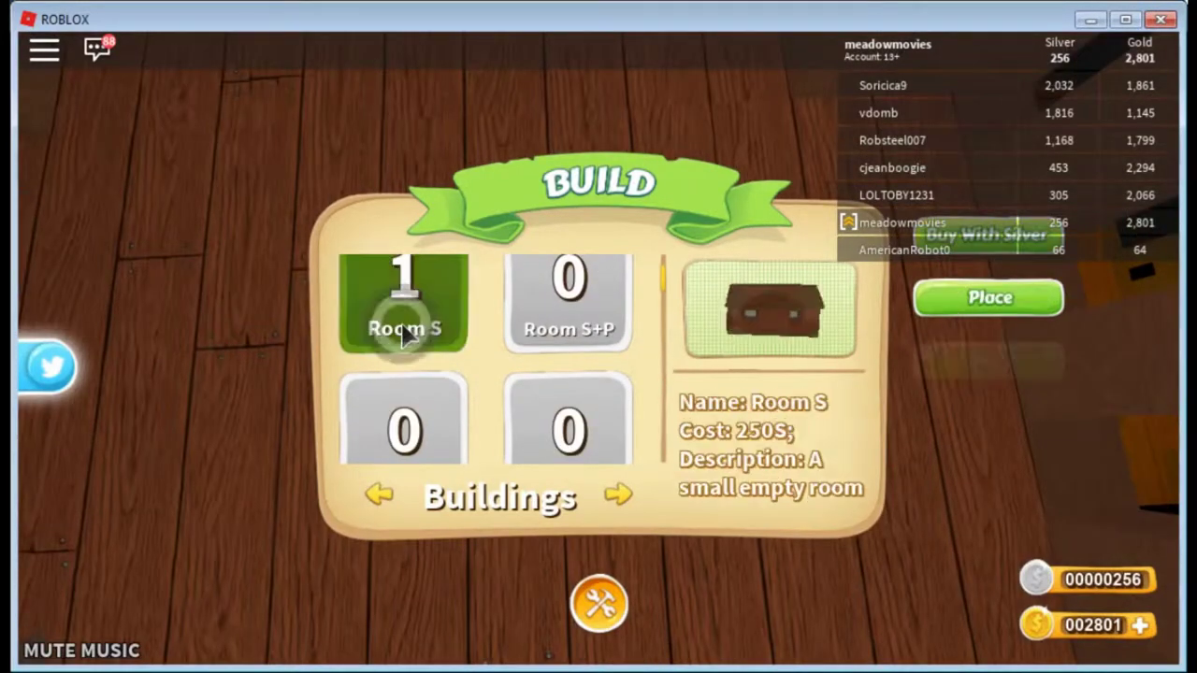
{"action": "left_click", "coordinate": [973, 309]}
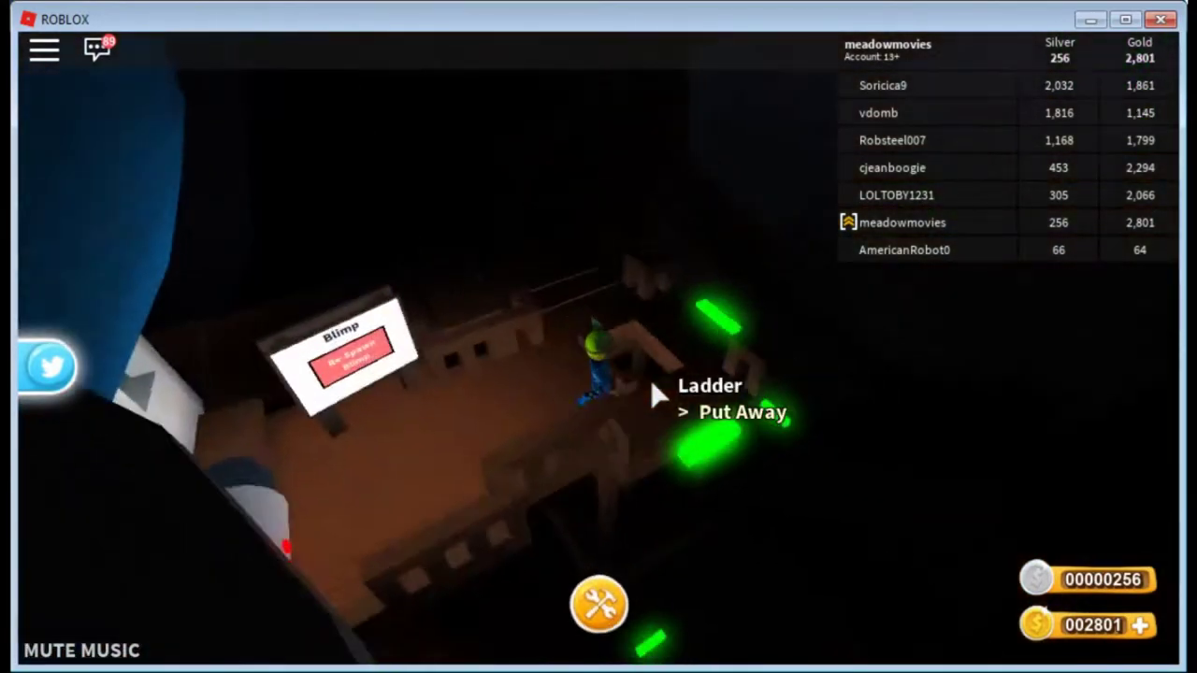
{"action": "scroll", "coordinate": [652, 381], "scroll_direction": "up", "scroll_amount": 5}
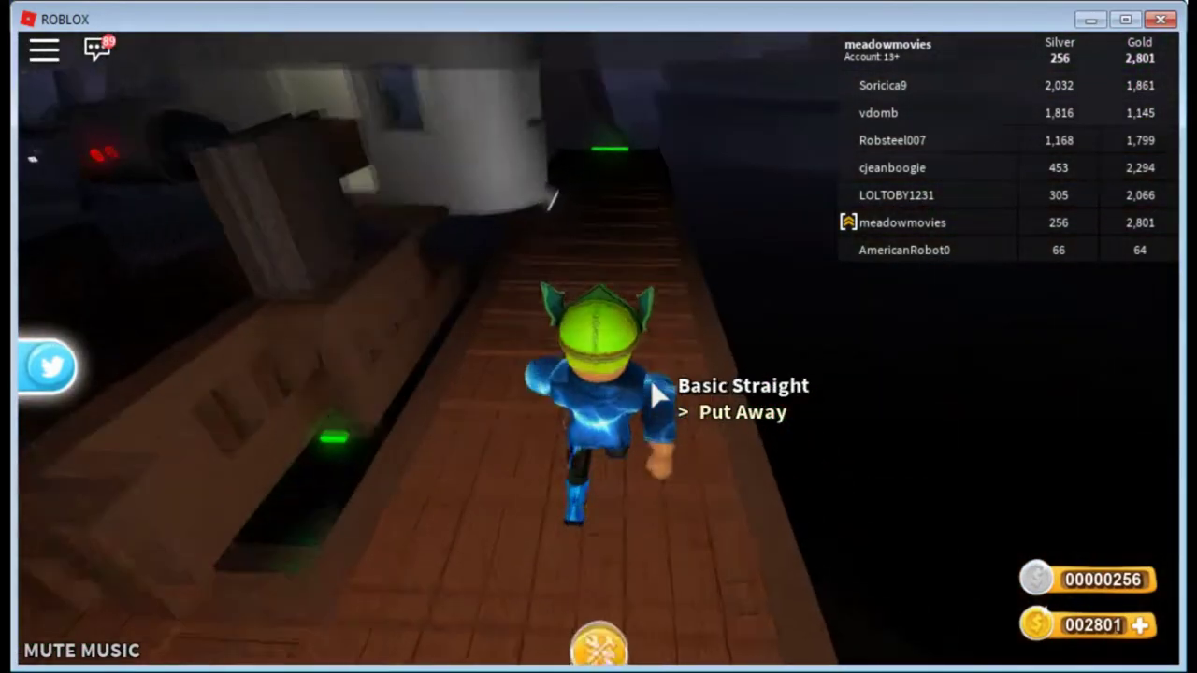
Step: Go to the Walkway category and try placing the Basic 4-Way piece
{"action": "left_click", "coordinate": [598, 603]}
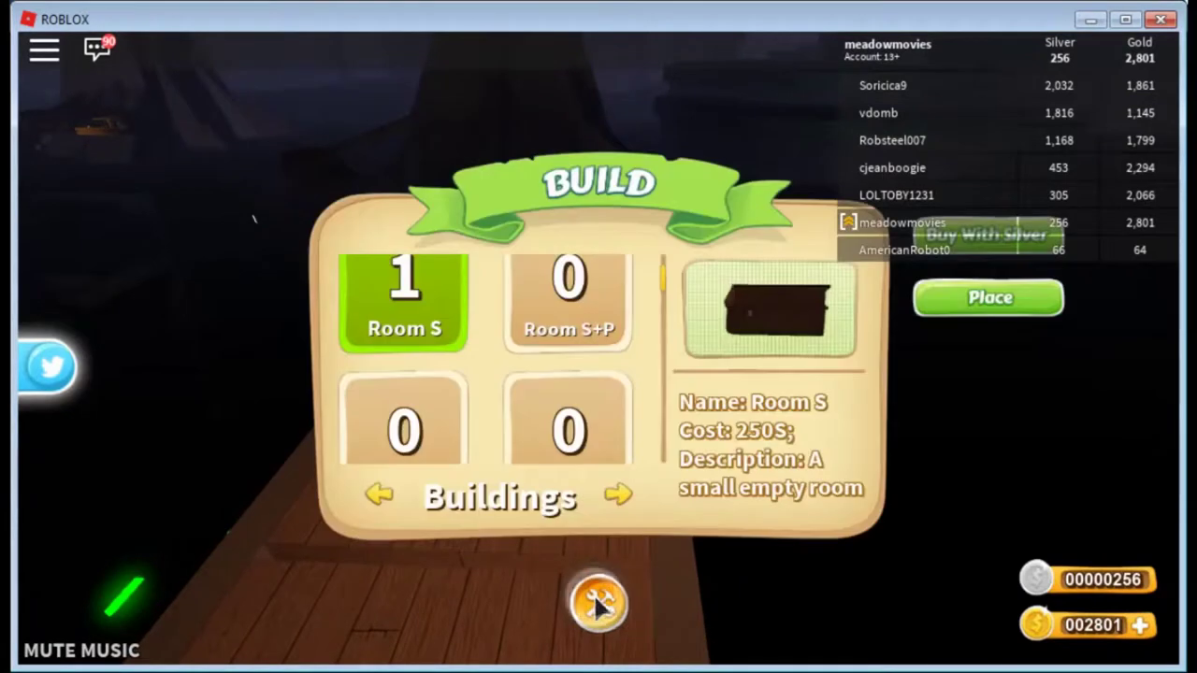
{"action": "left_click", "coordinate": [378, 494]}
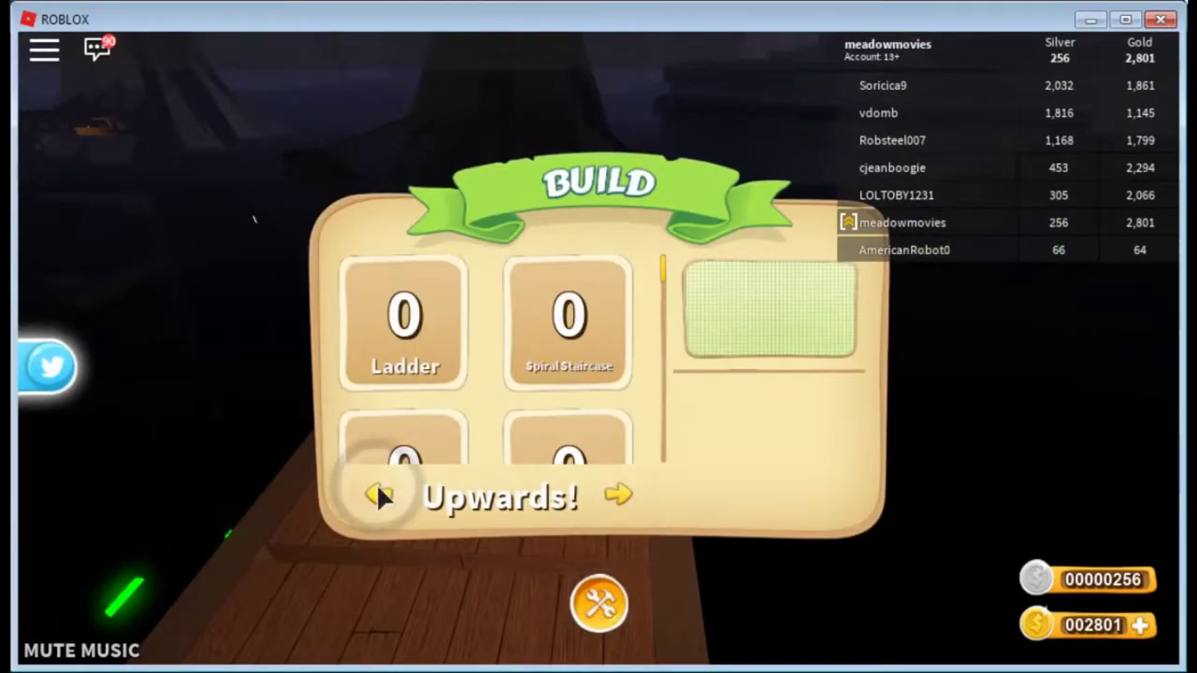
{"action": "scroll", "coordinate": [552, 288], "scroll_direction": "down", "scroll_amount": 1}
{"action": "scroll", "coordinate": [508, 321], "scroll_direction": "down", "scroll_amount": 2}
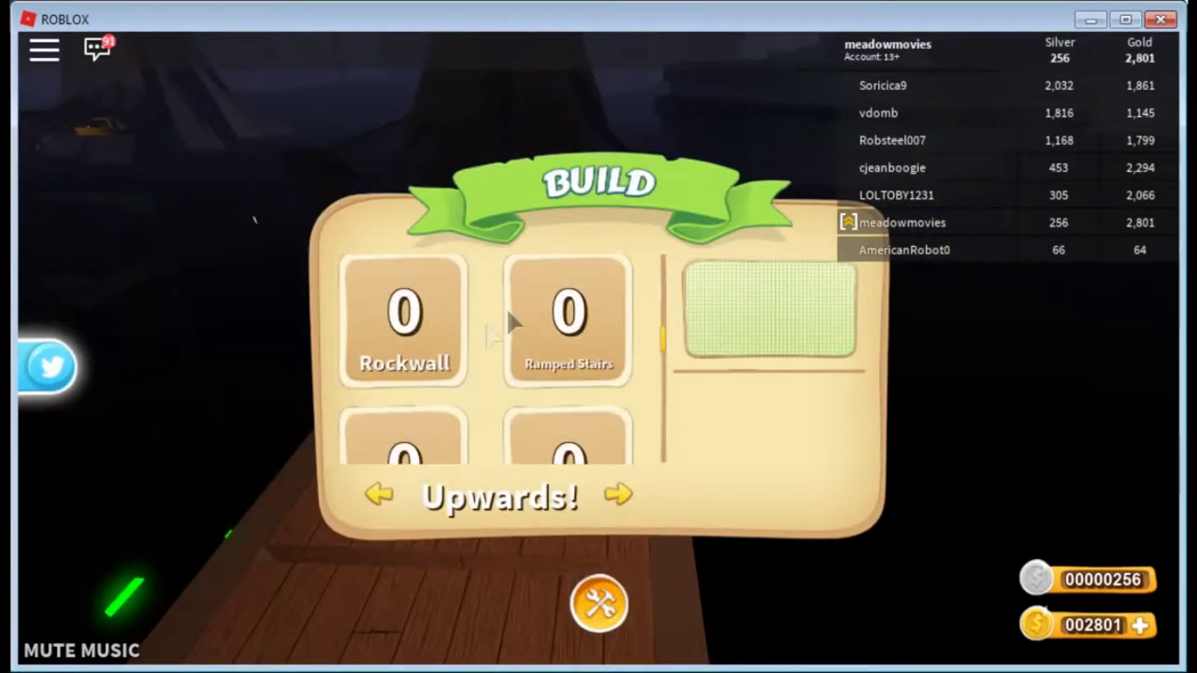
{"action": "scroll", "coordinate": [467, 401], "scroll_direction": "down", "scroll_amount": 2}
{"action": "left_click", "coordinate": [381, 494]}
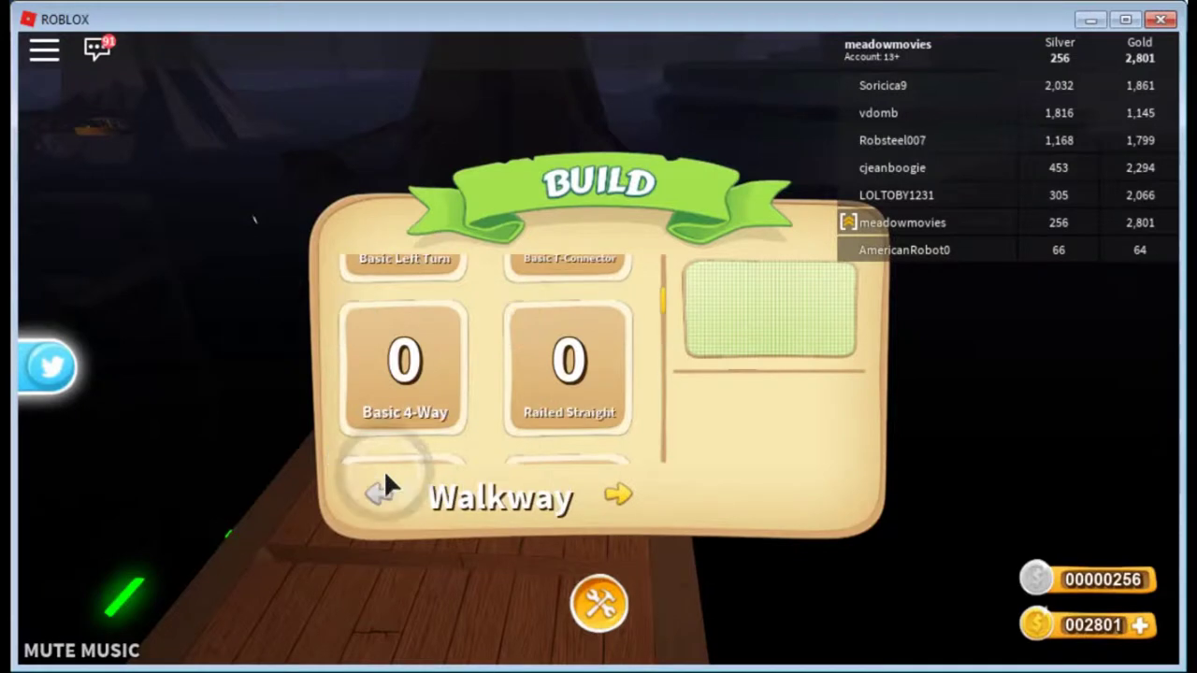
{"action": "left_click", "coordinate": [430, 425]}
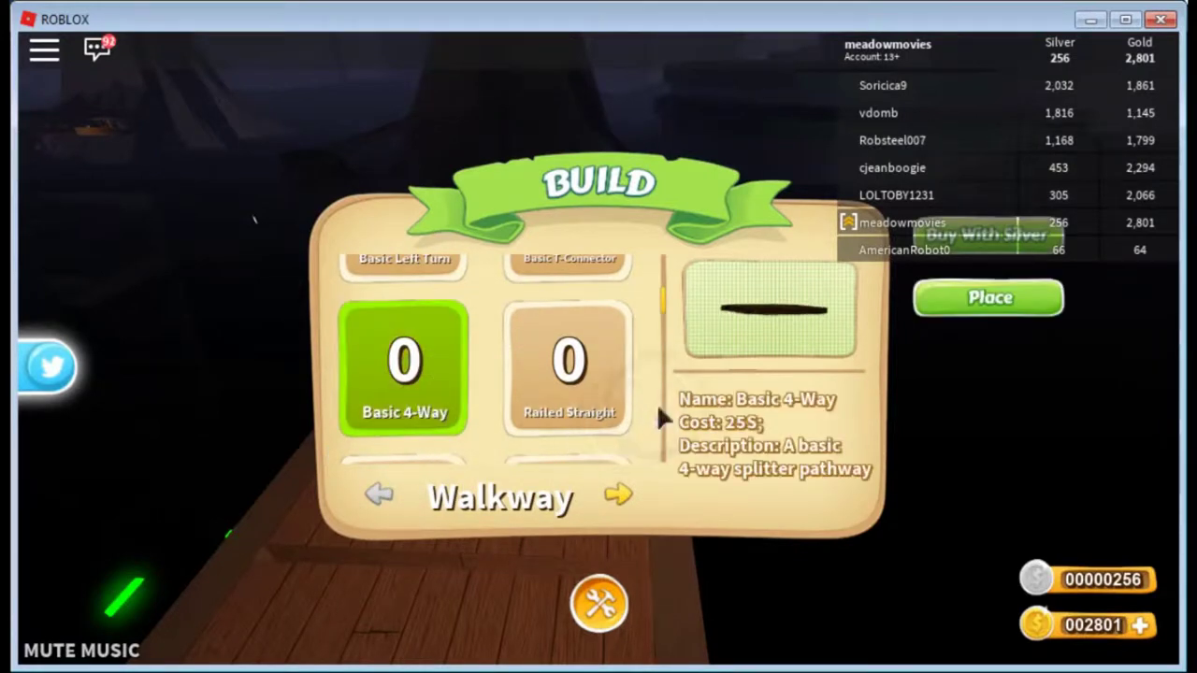
{"action": "left_click", "coordinate": [972, 304]}
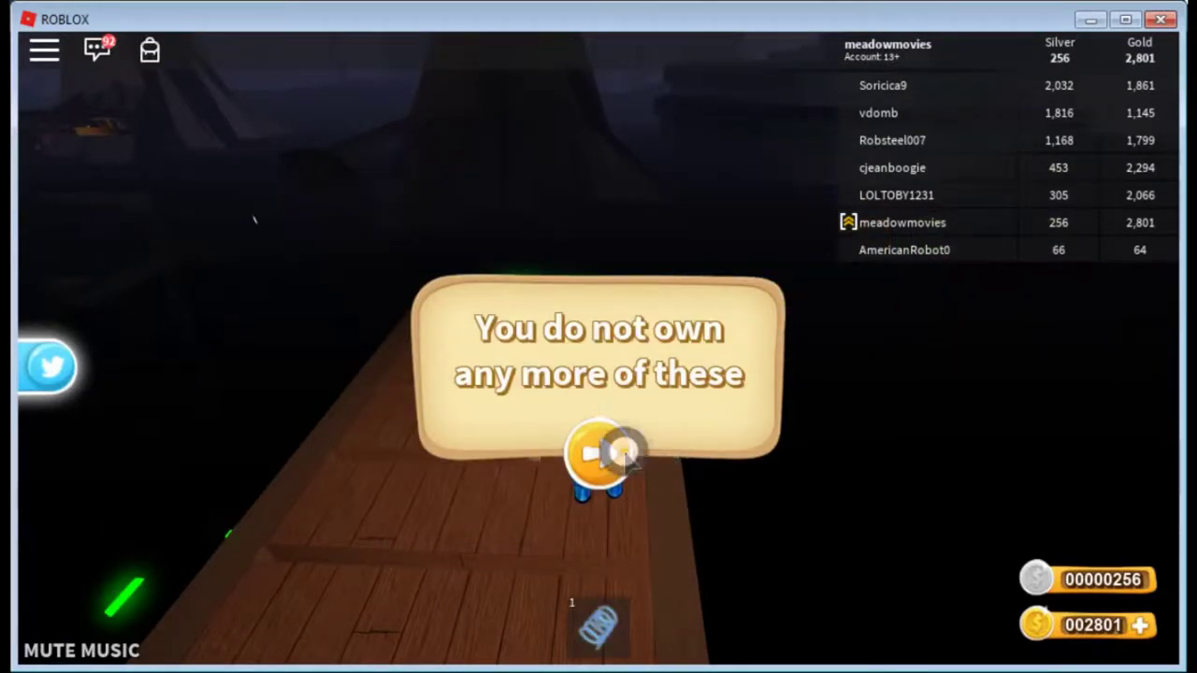
Step: Dismiss the not-owned message and keep the Basic Straight walkway instead of removing it
{"action": "left_click", "coordinate": [625, 452]}
{"action": "left_click", "coordinate": [564, 598]}
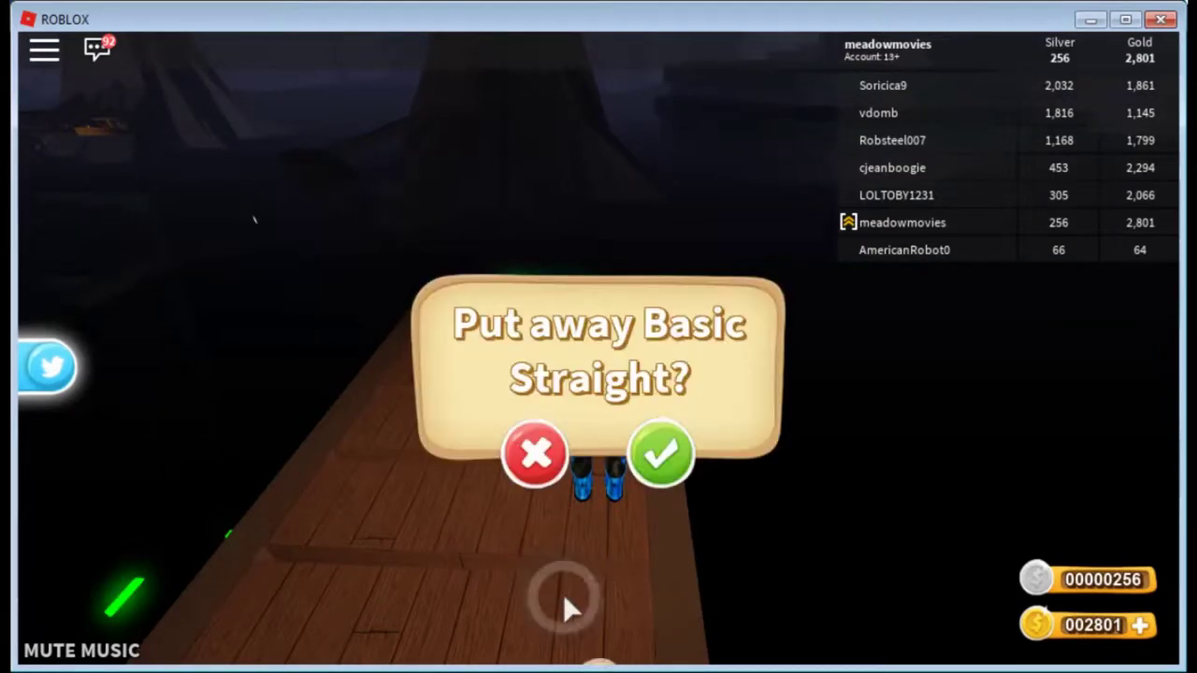
{"action": "left_click", "coordinate": [535, 454]}
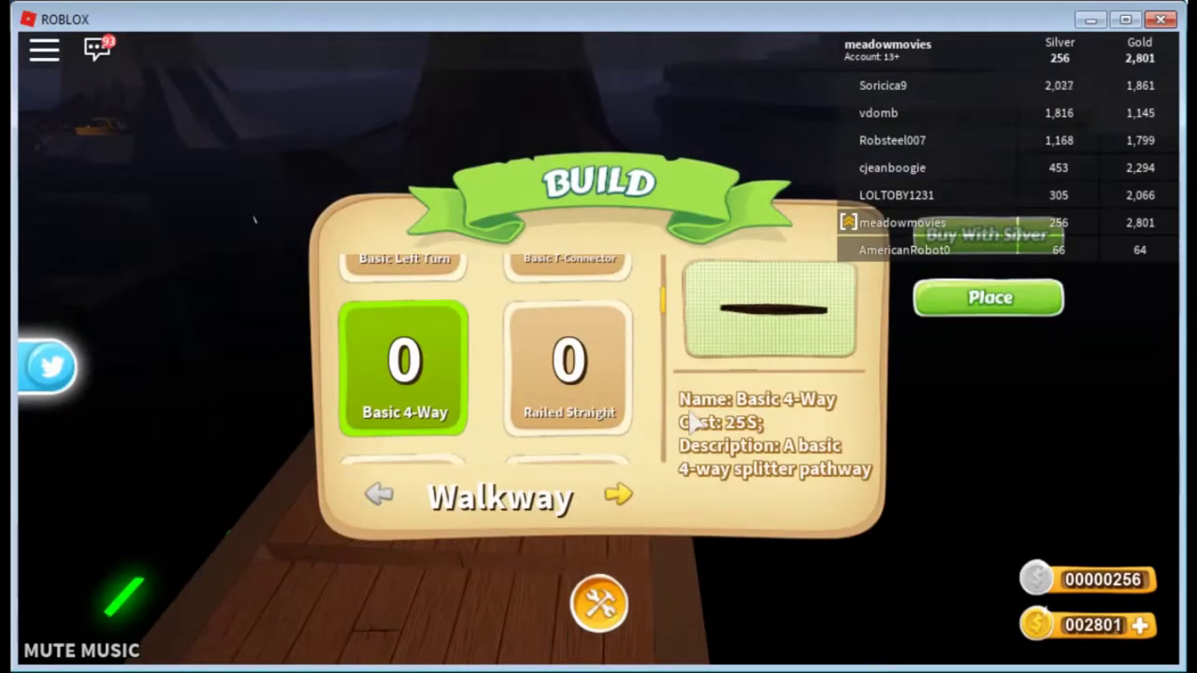
{"action": "scroll", "coordinate": [528, 361], "scroll_direction": "up", "scroll_amount": 2}
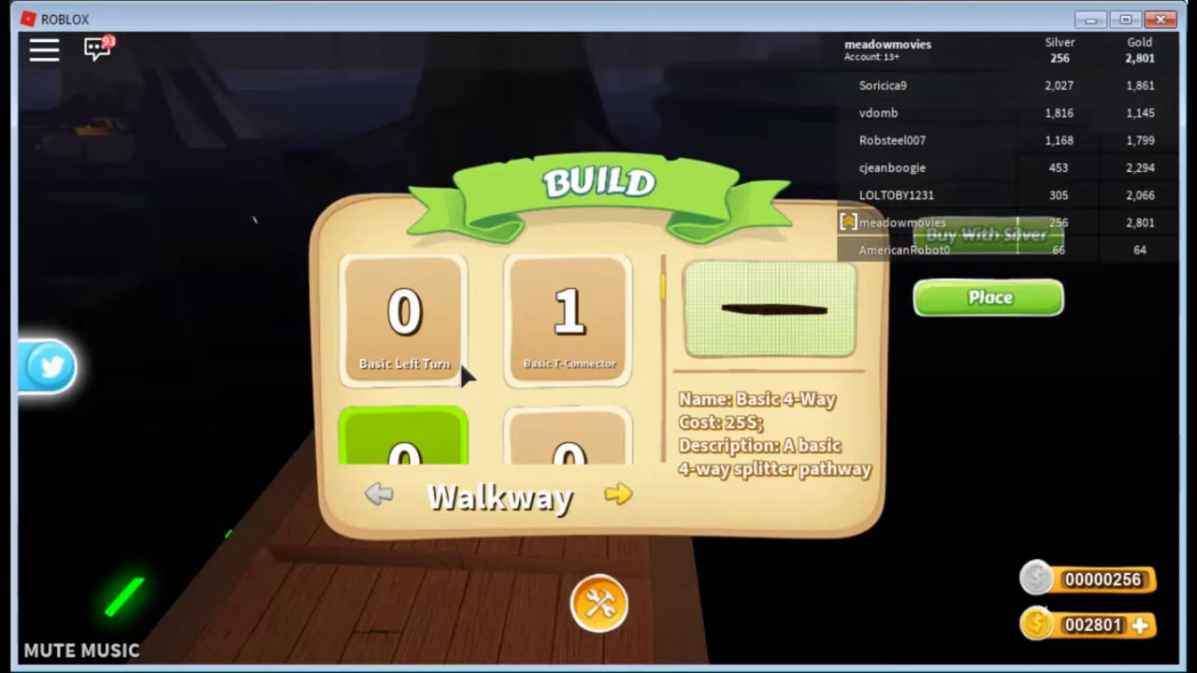
{"action": "scroll", "coordinate": [539, 396], "scroll_direction": "down", "scroll_amount": 2}
{"action": "scroll", "coordinate": [539, 396], "scroll_direction": "down", "scroll_amount": 2}
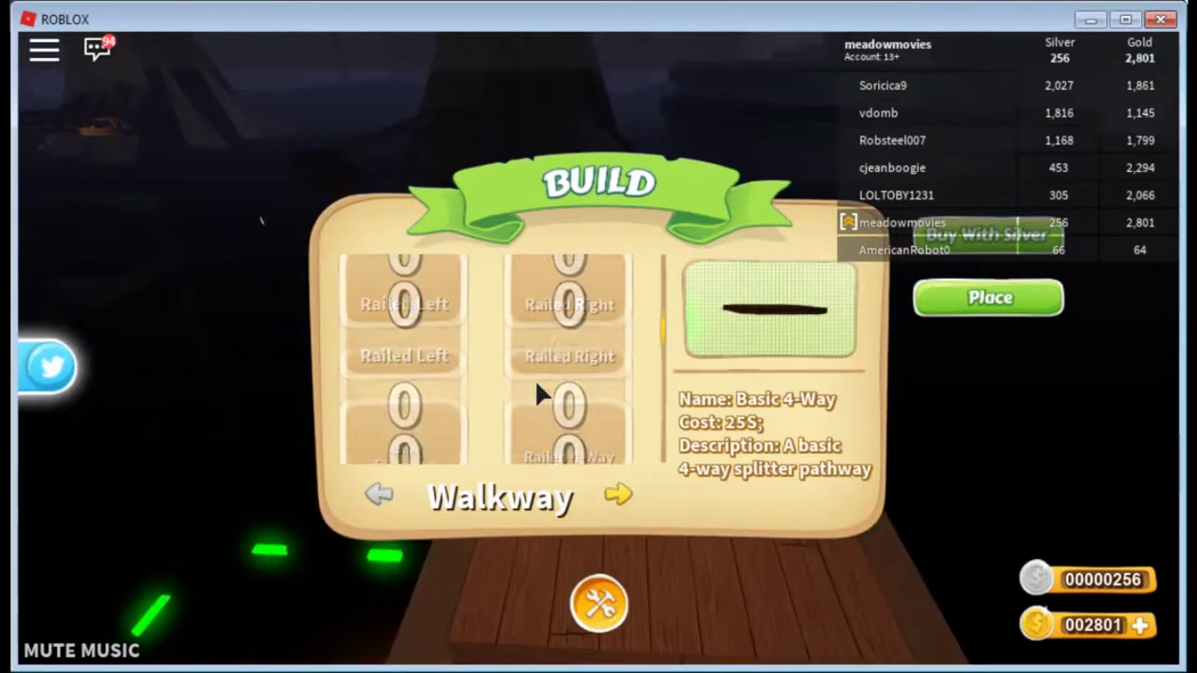
{"action": "scroll", "coordinate": [535, 396], "scroll_direction": "down", "scroll_amount": 1}
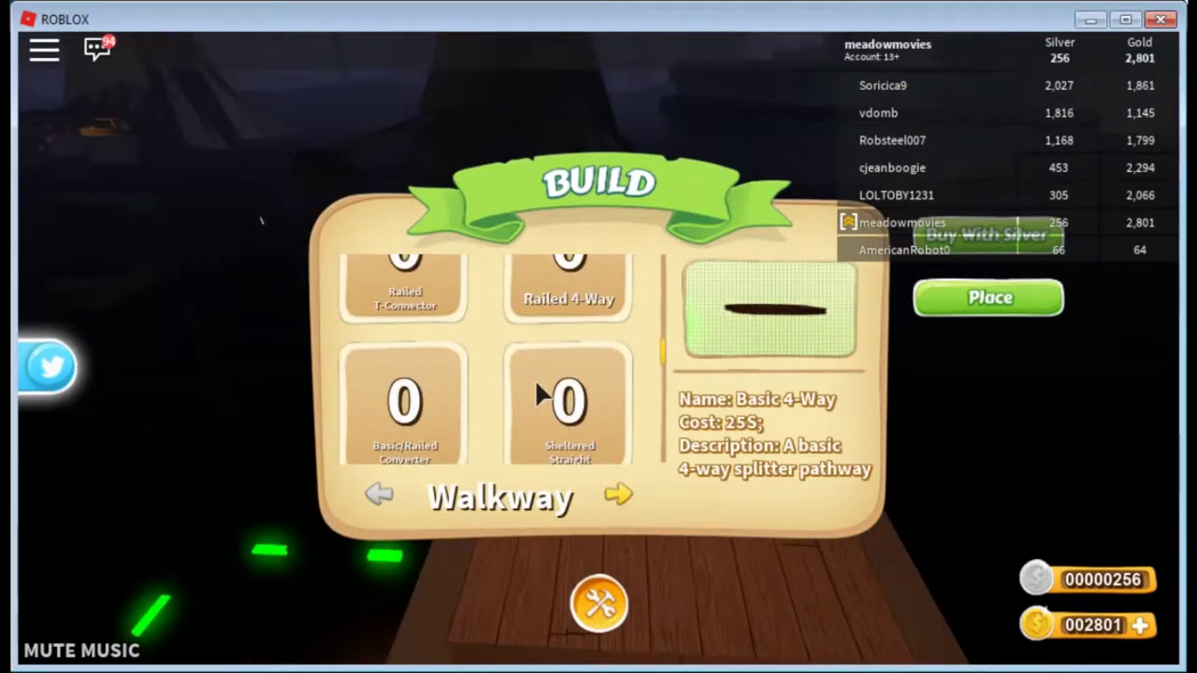
{"action": "scroll", "coordinate": [534, 395], "scroll_direction": "down", "scroll_amount": 1}
{"action": "scroll", "coordinate": [534, 342], "scroll_direction": "up", "scroll_amount": 1}
Step: In Buildings, compare Room S and Room S+P, reselect Room S, and collapse the leaderboard
{"action": "left_click", "coordinate": [603, 478]}
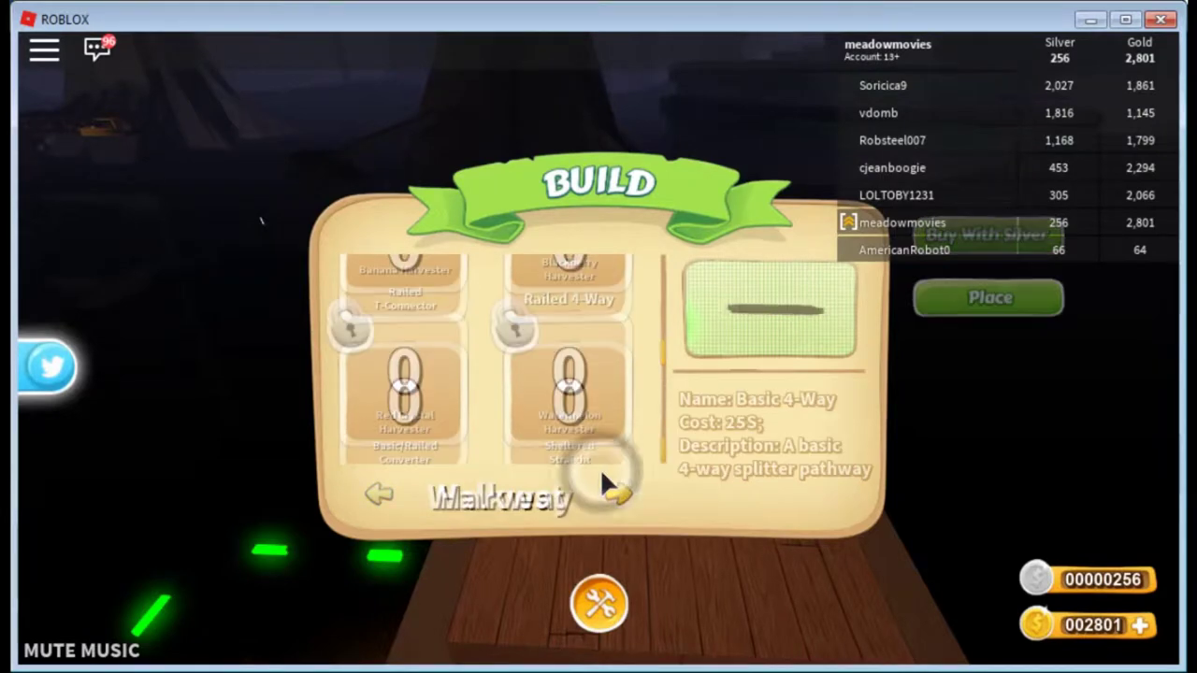
{"action": "left_click", "coordinate": [609, 490]}
{"action": "scroll", "coordinate": [521, 426], "scroll_direction": "down", "scroll_amount": 2}
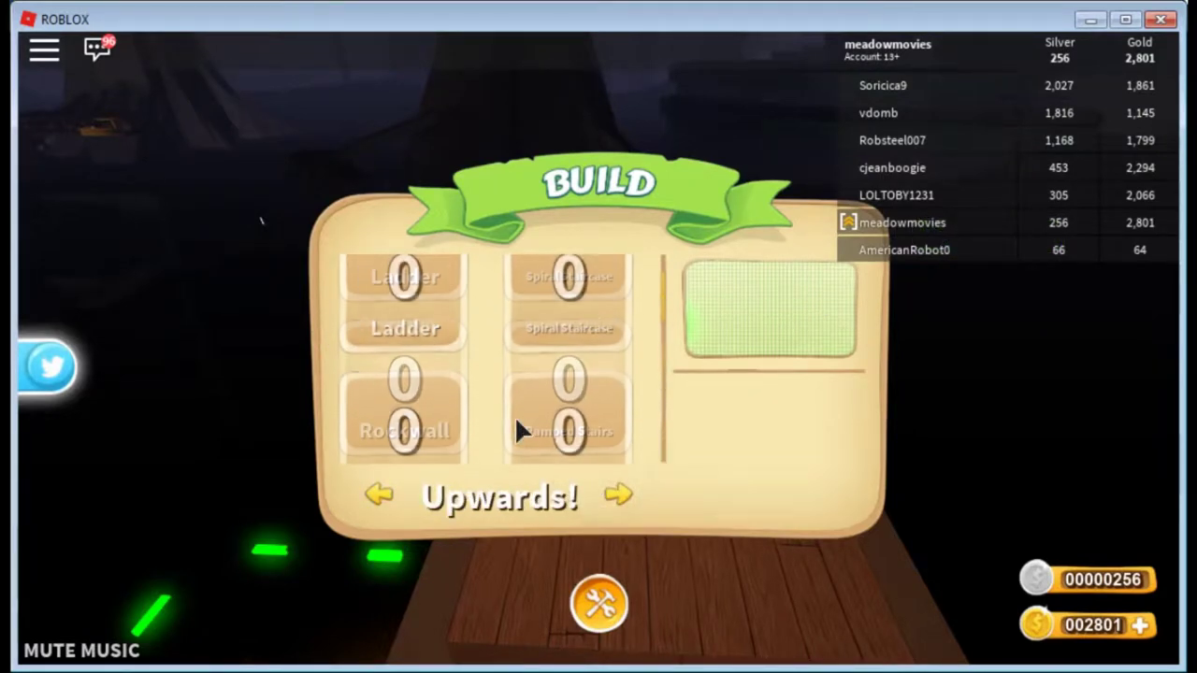
{"action": "left_click", "coordinate": [616, 497]}
{"action": "left_click", "coordinate": [443, 330]}
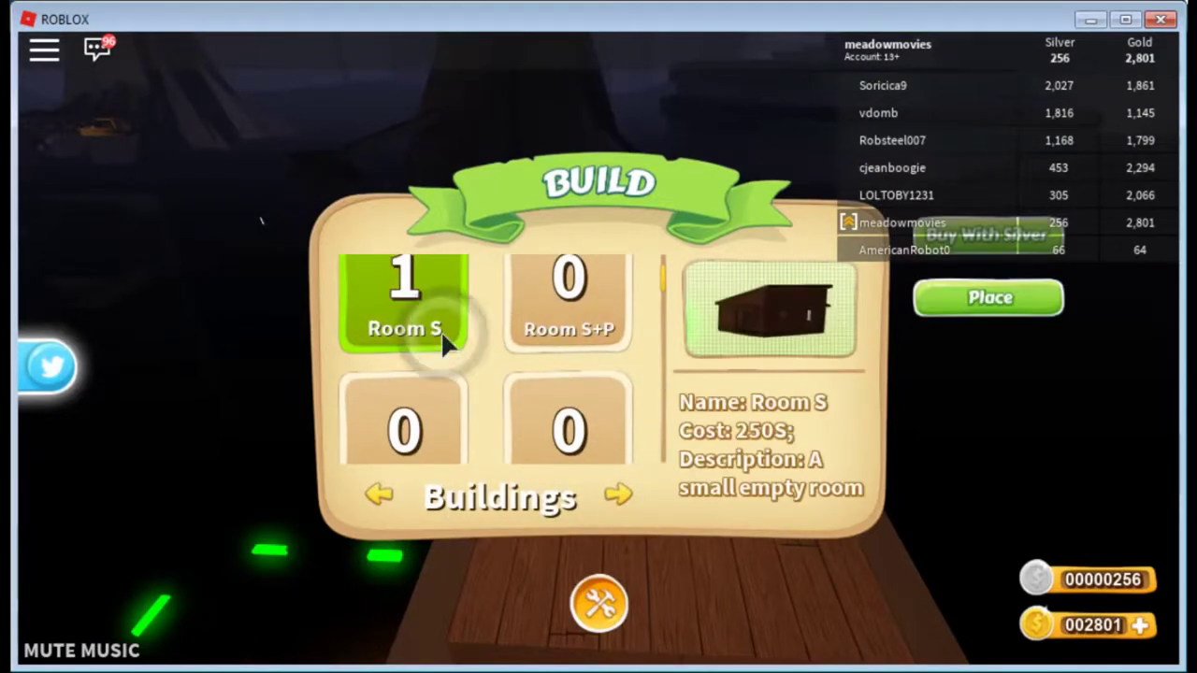
{"action": "left_click", "coordinate": [593, 299]}
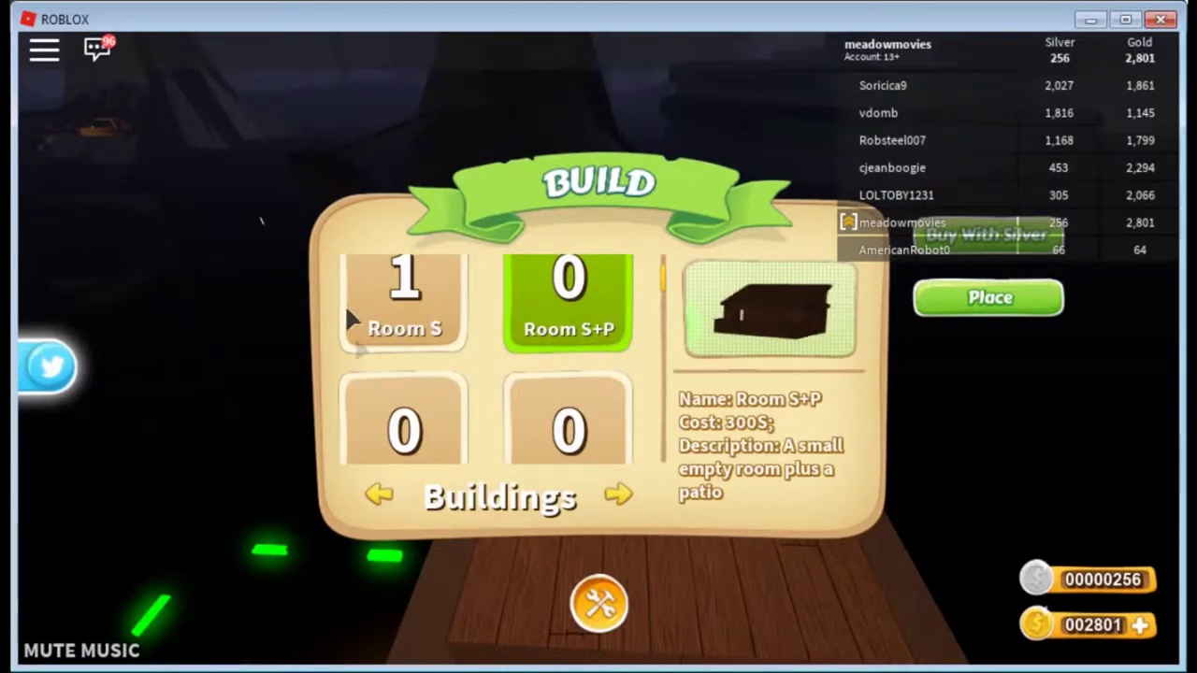
{"action": "left_click", "coordinate": [374, 295]}
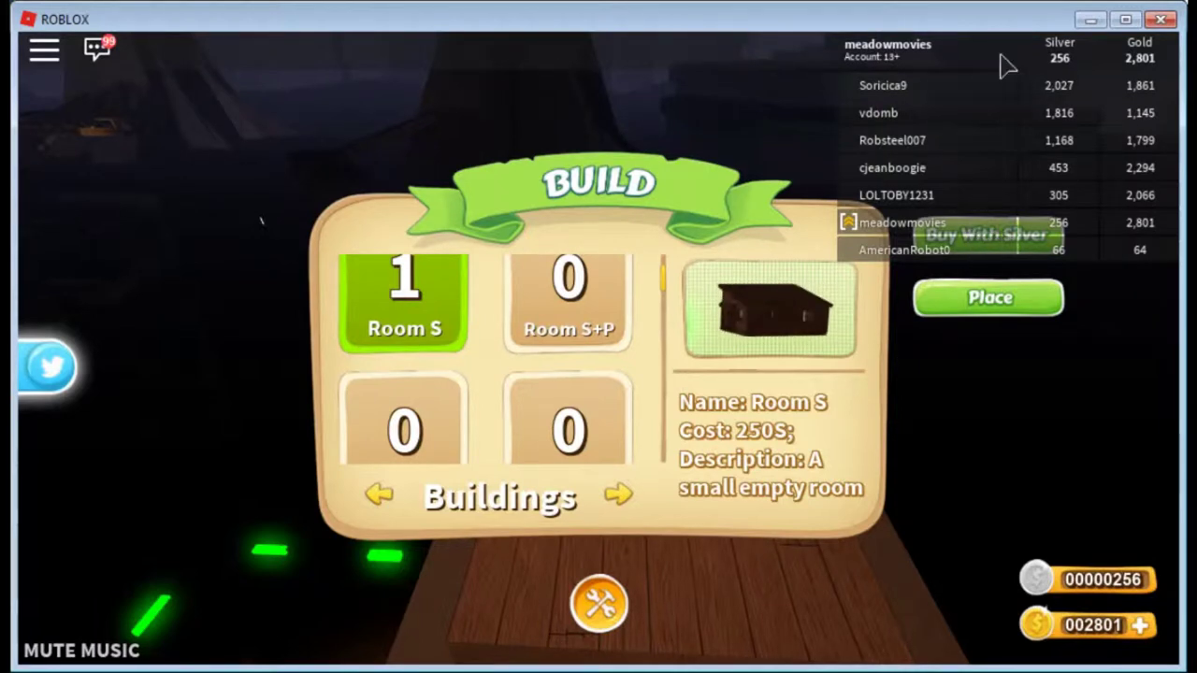
{"action": "left_click", "coordinate": [970, 54]}
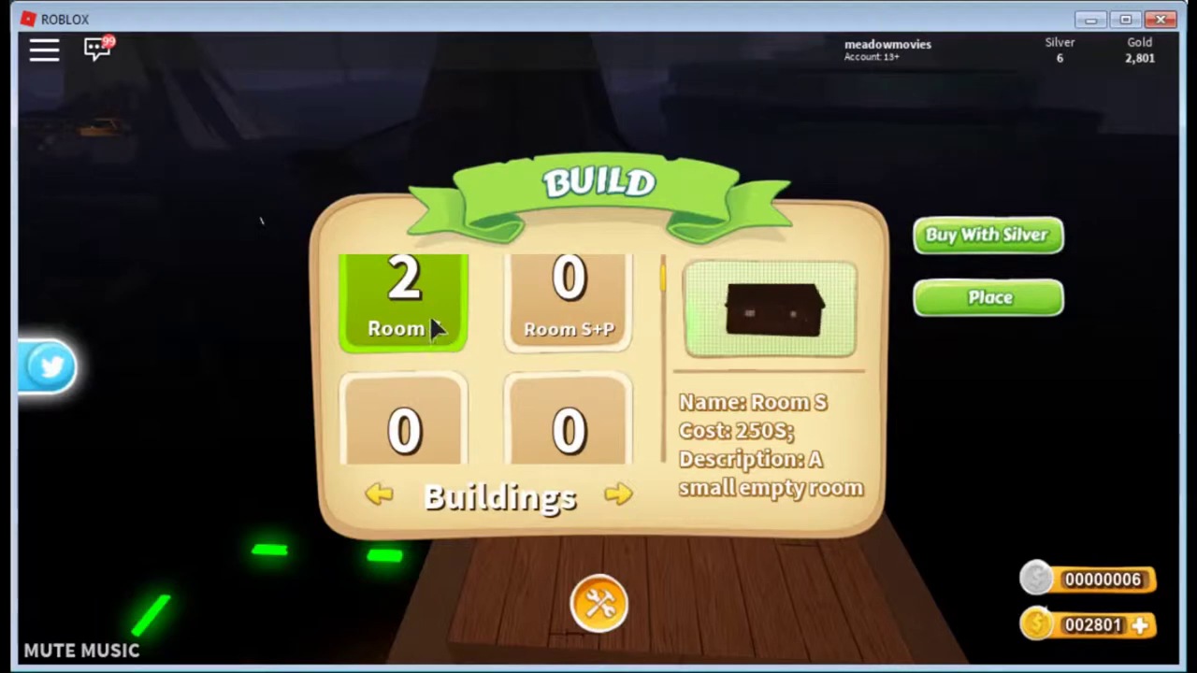
Step: Set Room S down on the platform and walk through its doorway
{"action": "left_click", "coordinate": [956, 298]}
{"action": "left_click", "coordinate": [685, 312]}
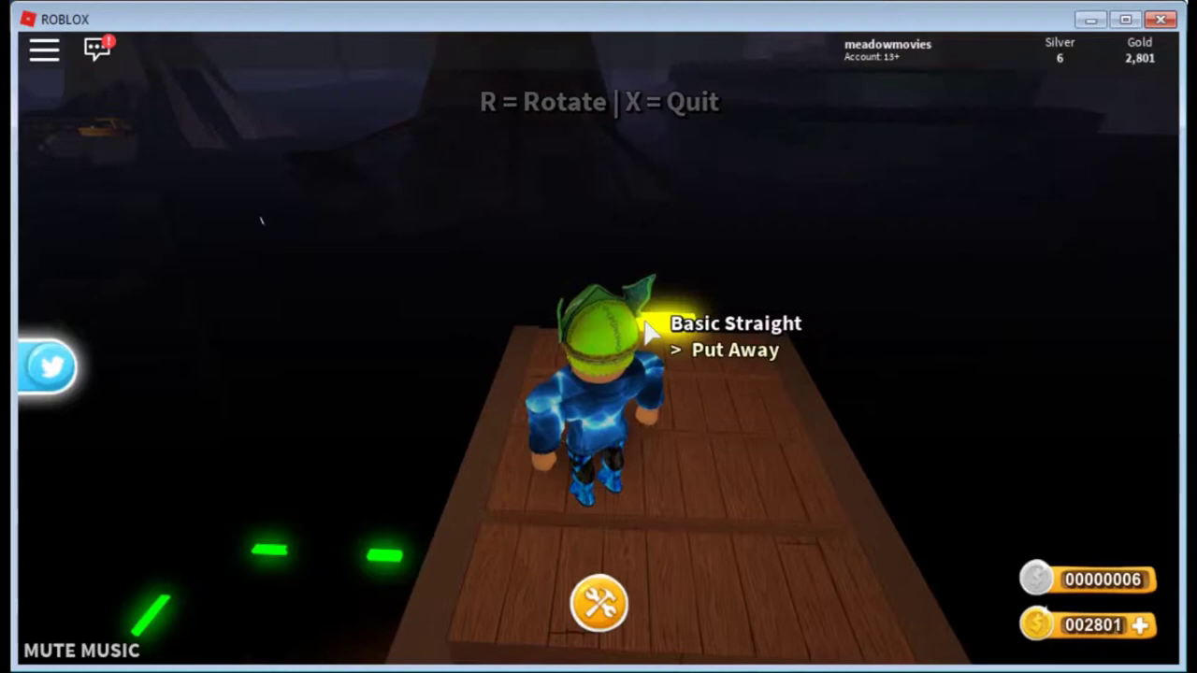
{"action": "key", "text": "w"}
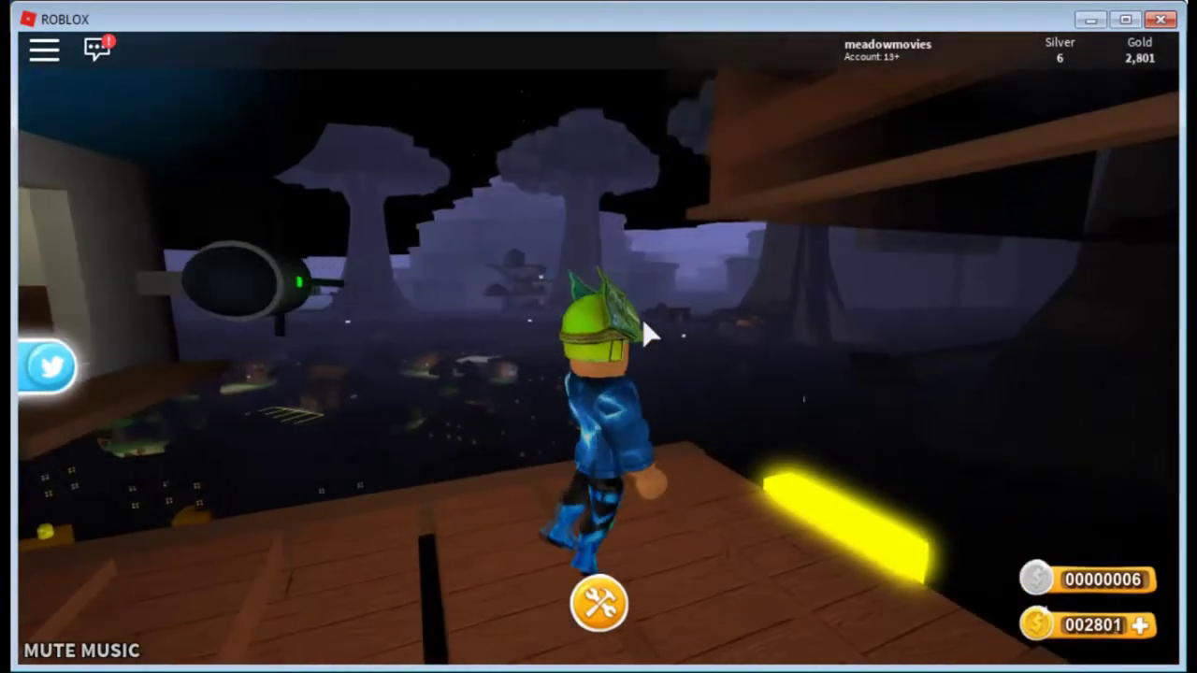
{"action": "scroll", "coordinate": [643, 322], "scroll_direction": "down", "scroll_amount": 3}
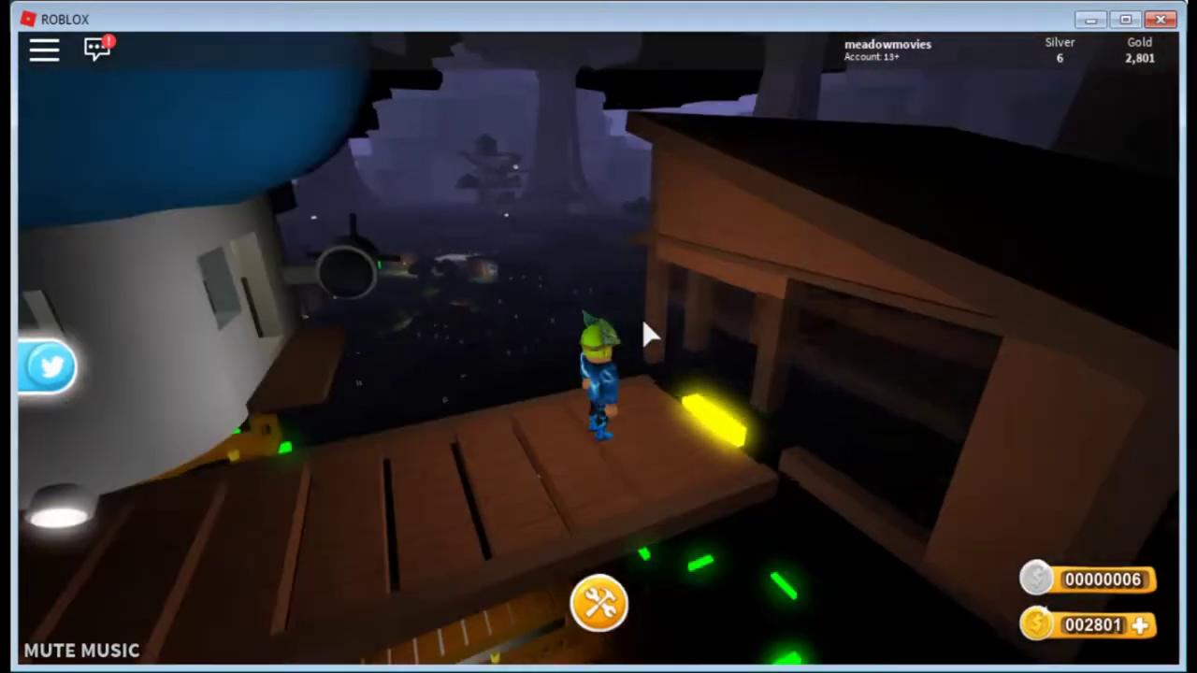
{"action": "key", "text": "d"}
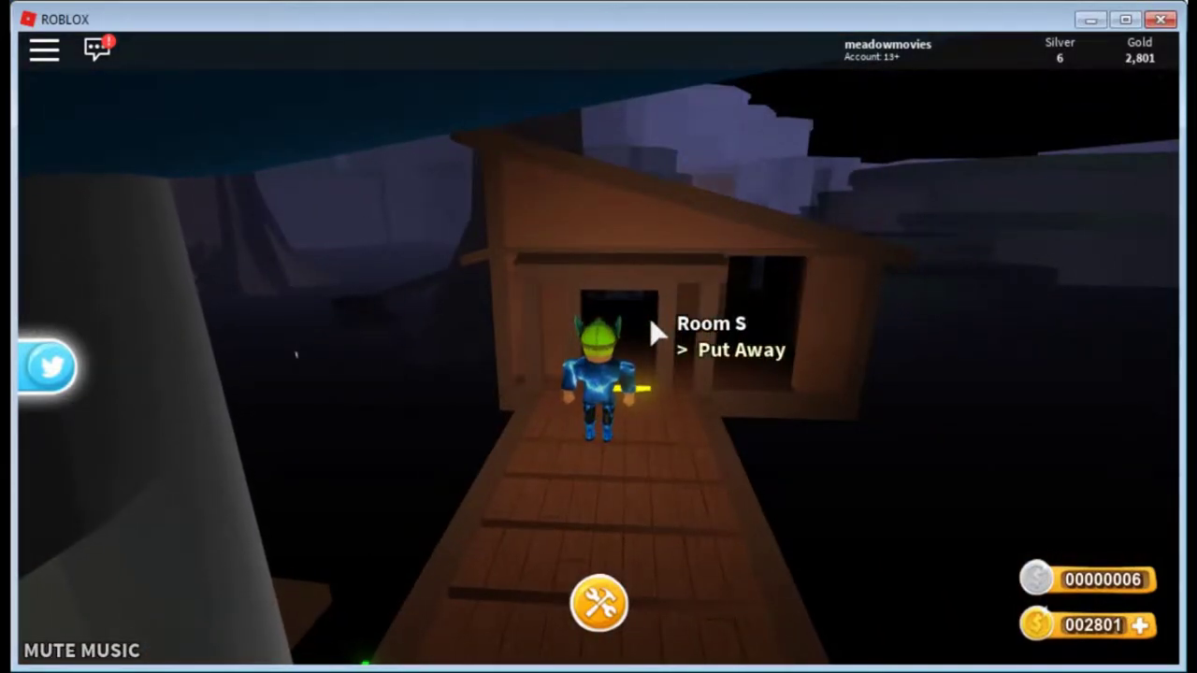
{"action": "scroll", "coordinate": [651, 321], "scroll_direction": "up", "scroll_amount": 3}
{"action": "scroll", "coordinate": [652, 327], "scroll_direction": "up", "scroll_amount": 2}
{"action": "key", "text": "w"}
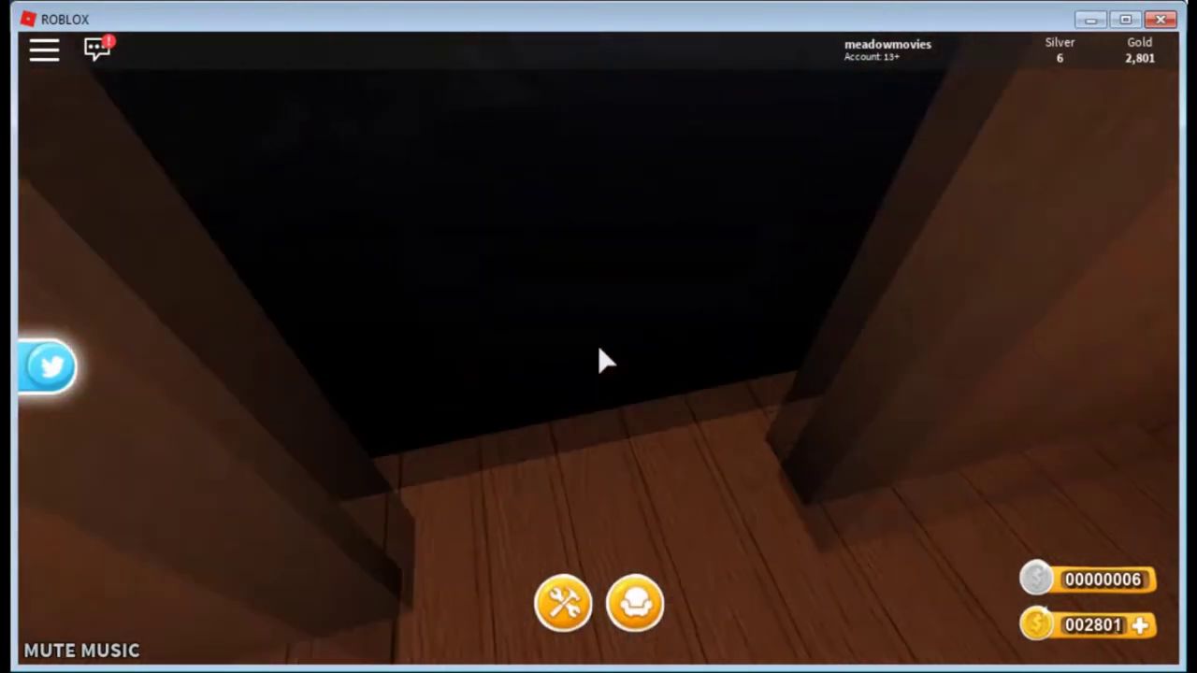
{"action": "scroll", "coordinate": [599, 351], "scroll_direction": "down", "scroll_amount": 5}
{"action": "scroll", "coordinate": [603, 359], "scroll_direction": "down", "scroll_amount": 2}
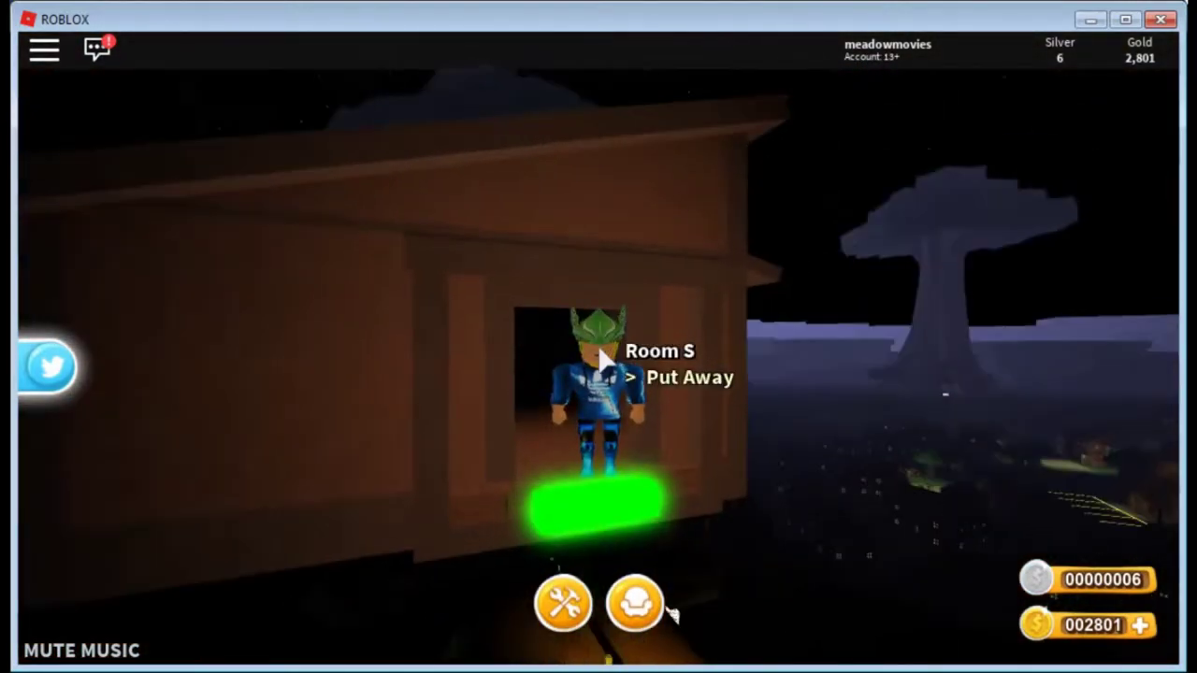
Step: Start placing another small empty room, then walk through the house into the new room
{"action": "left_click", "coordinate": [570, 604]}
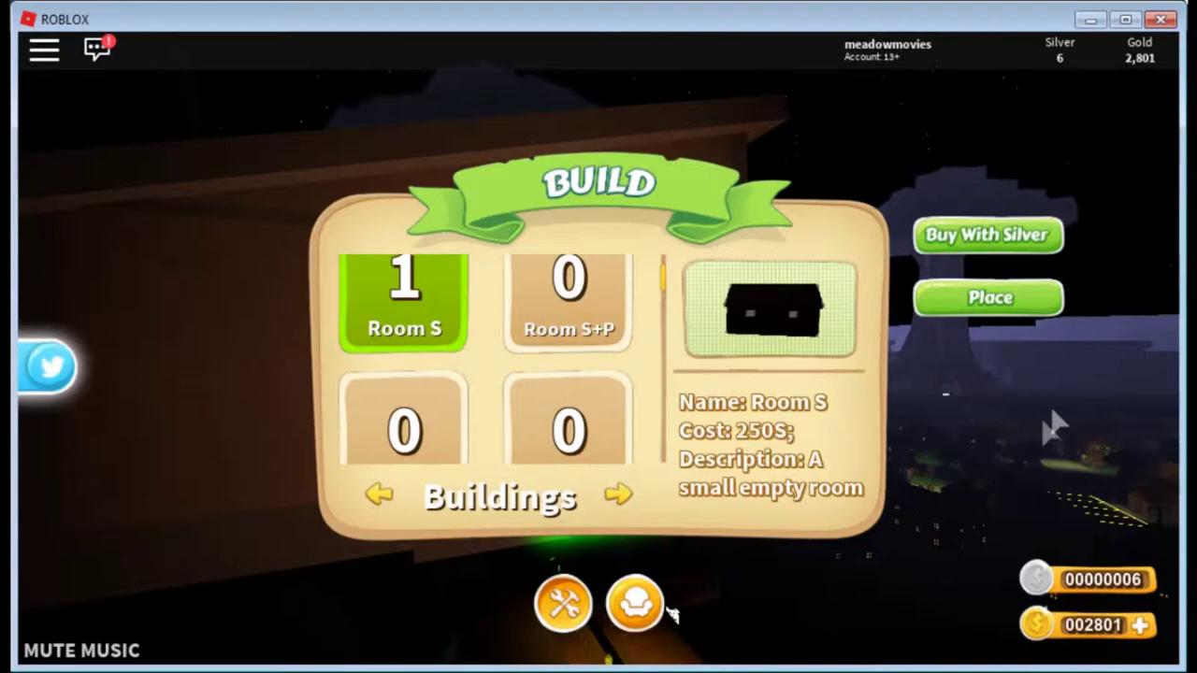
{"action": "left_click", "coordinate": [1017, 299]}
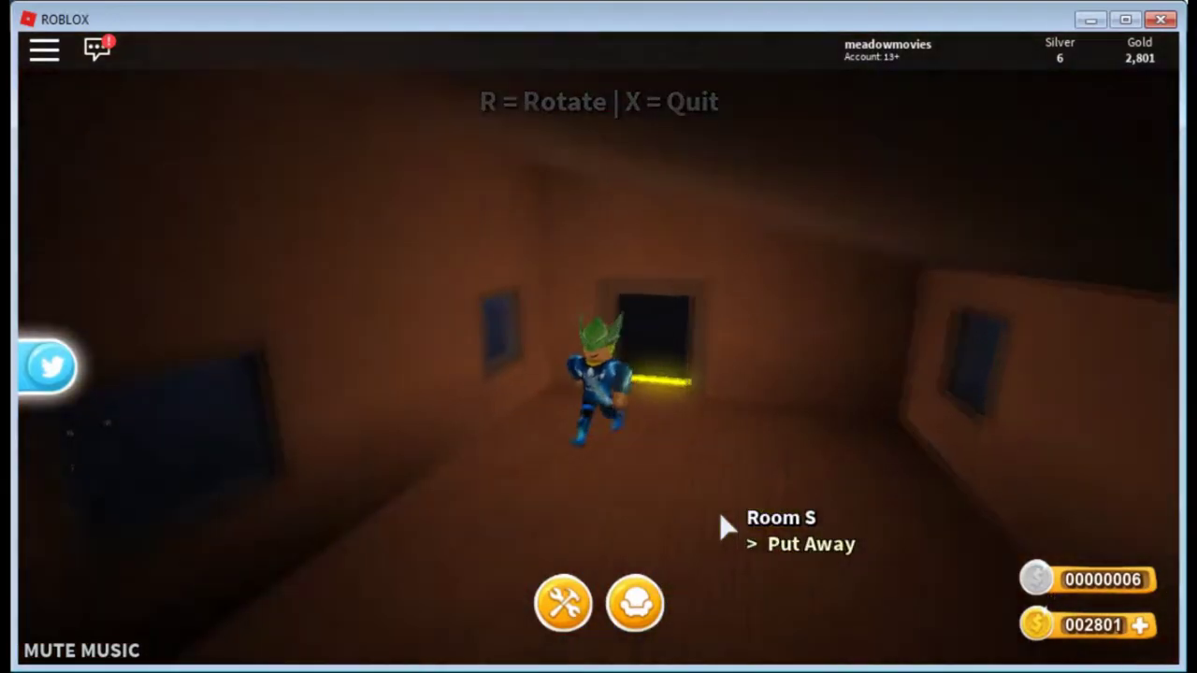
{"action": "scroll", "coordinate": [720, 513], "scroll_direction": "down", "scroll_amount": 2}
{"action": "scroll", "coordinate": [720, 513], "scroll_direction": "down", "scroll_amount": 2}
{"action": "scroll", "coordinate": [720, 513], "scroll_direction": "down", "scroll_amount": 2}
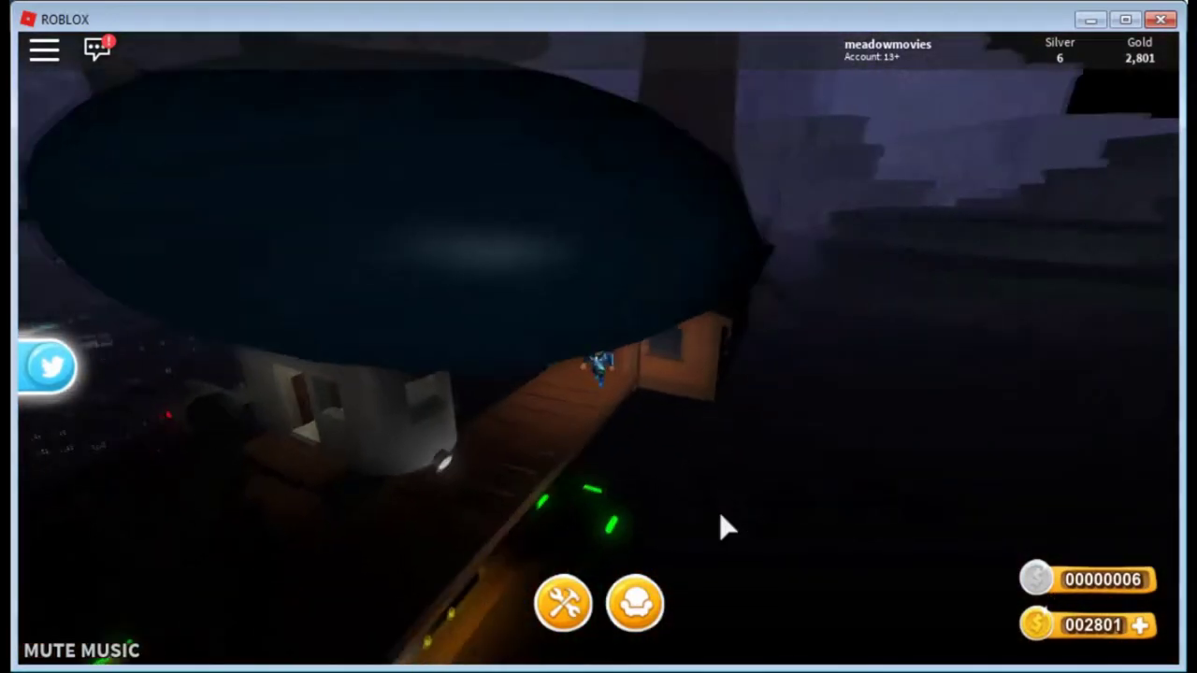
{"action": "scroll", "coordinate": [720, 513], "scroll_direction": "down", "scroll_amount": 2}
{"action": "scroll", "coordinate": [844, 381], "scroll_direction": "up", "scroll_amount": 3}
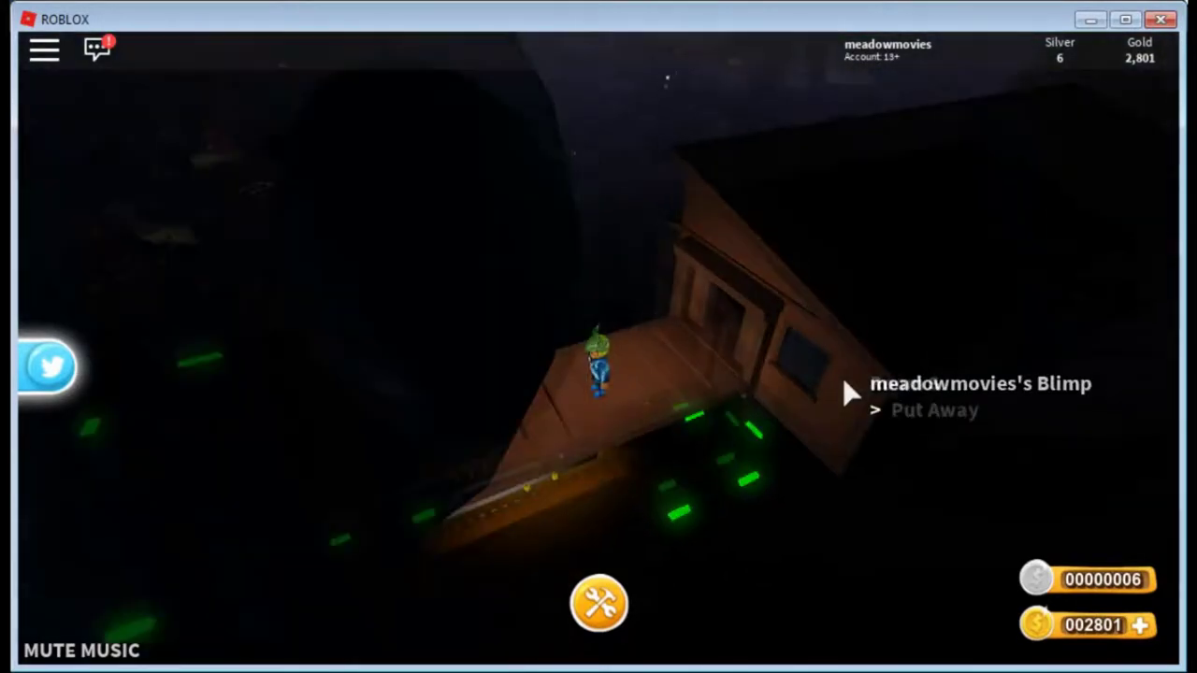
{"action": "scroll", "coordinate": [844, 381], "scroll_direction": "up", "scroll_amount": 4}
{"action": "key", "text": "w"}
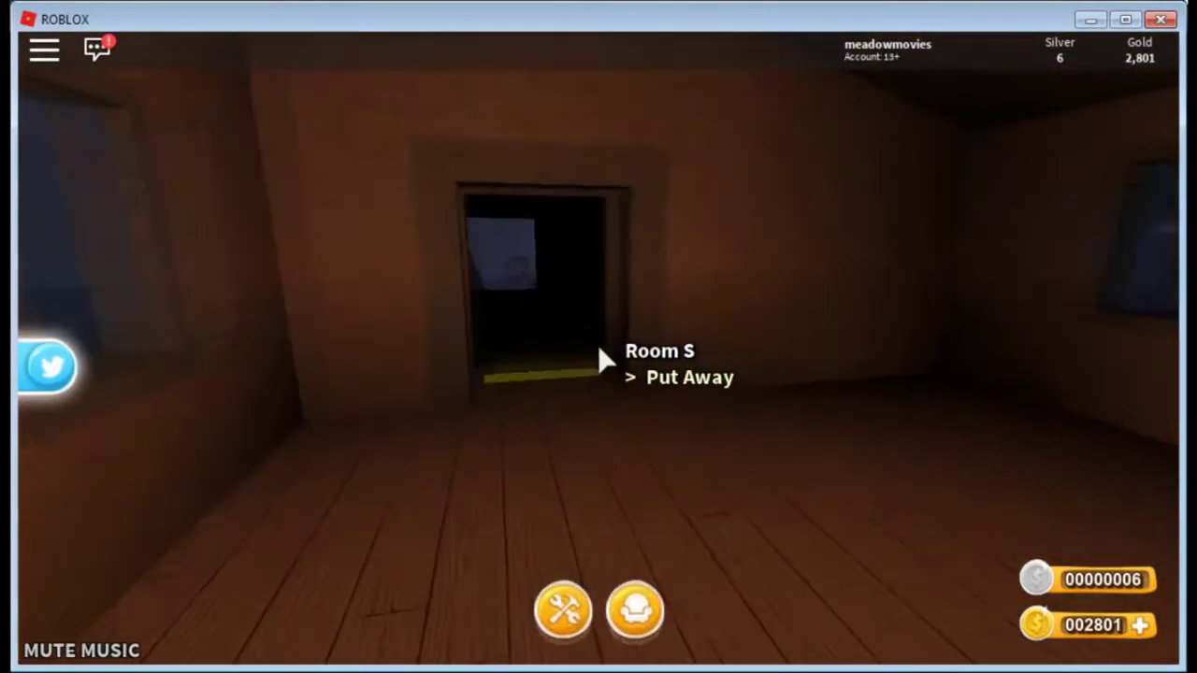
{"action": "key", "text": "w"}
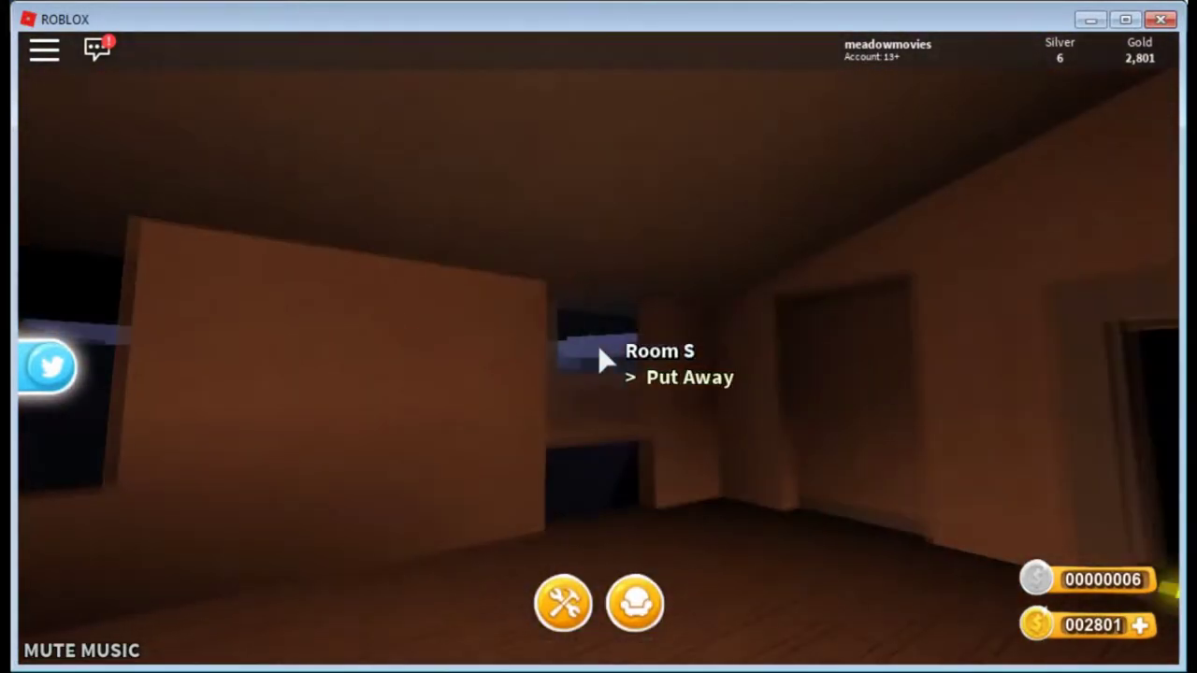
{"action": "key", "text": "w"}
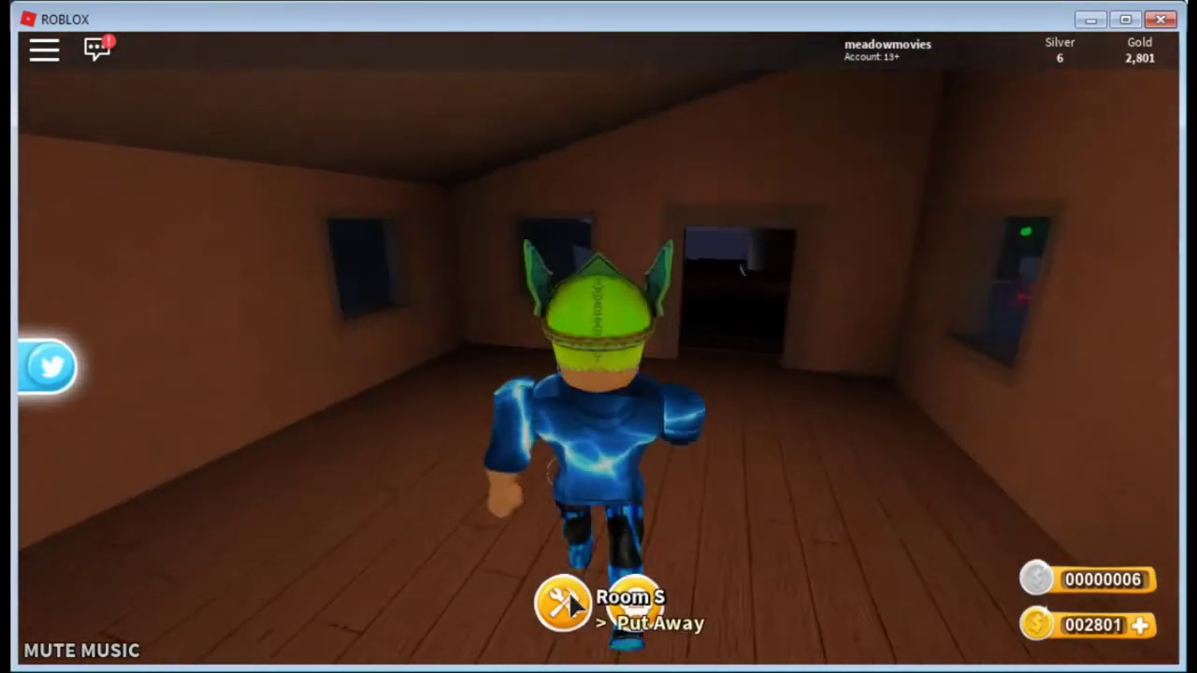
Step: In Fun, view the Swing, Human Cannon, Blue and Red Teleporters, and Bungee Platform (7000 gold)
{"action": "left_click", "coordinate": [562, 603]}
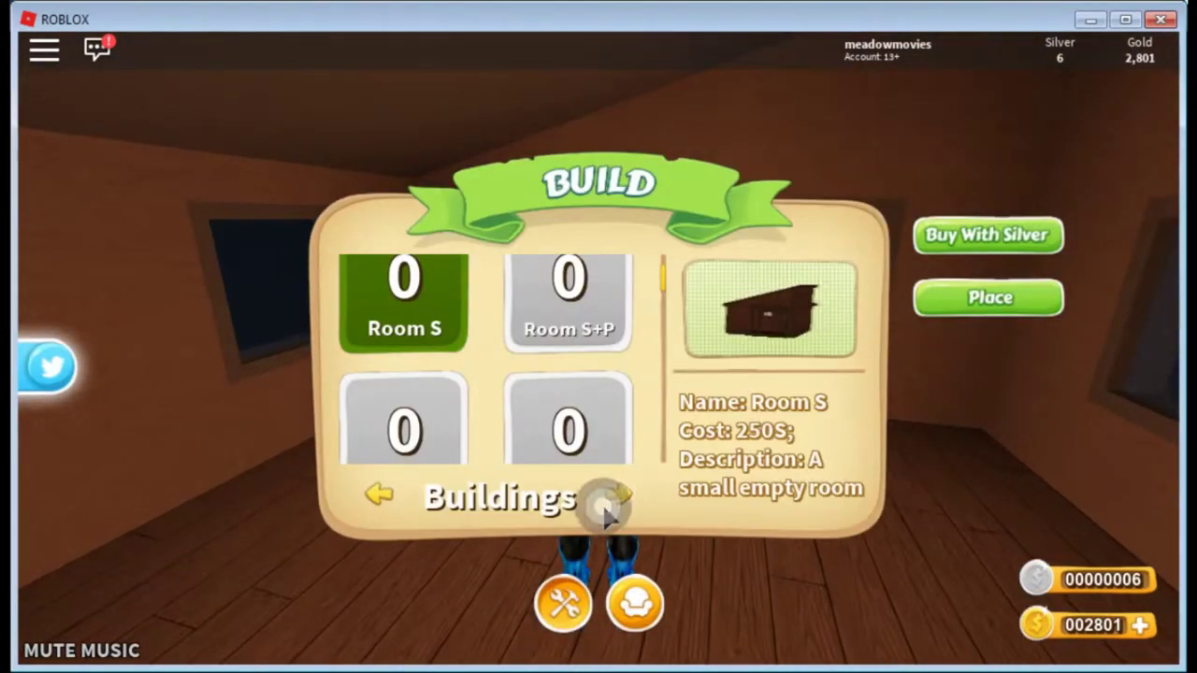
{"action": "left_click", "coordinate": [617, 494]}
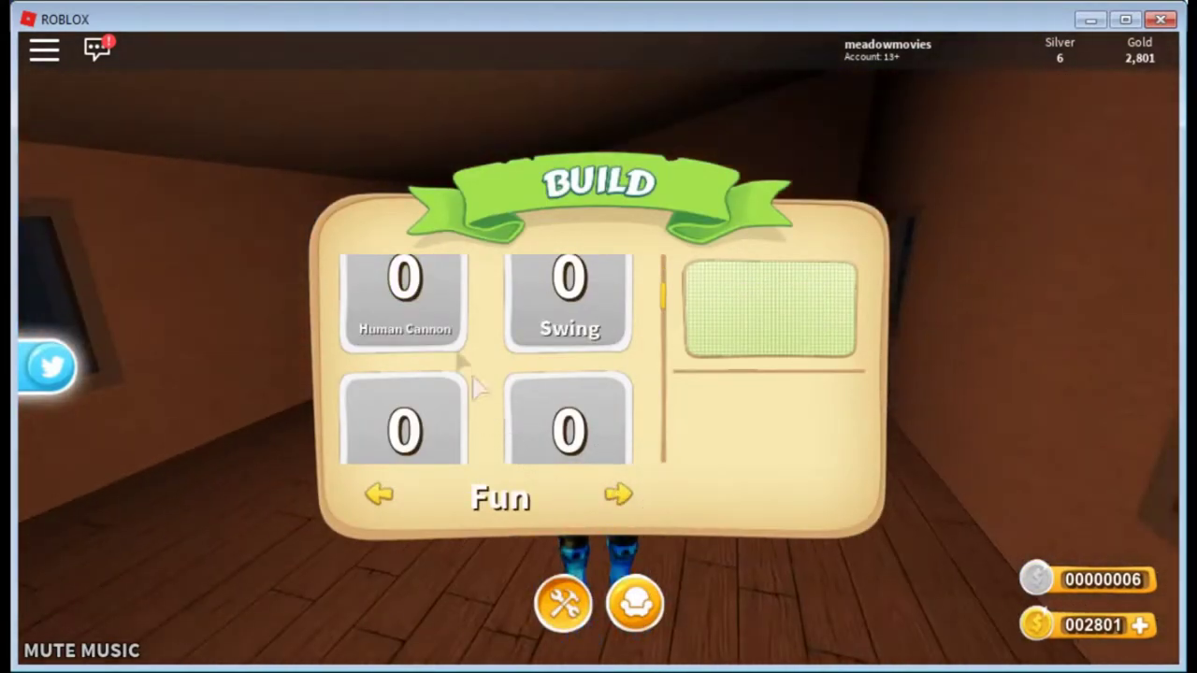
{"action": "left_click", "coordinate": [567, 323]}
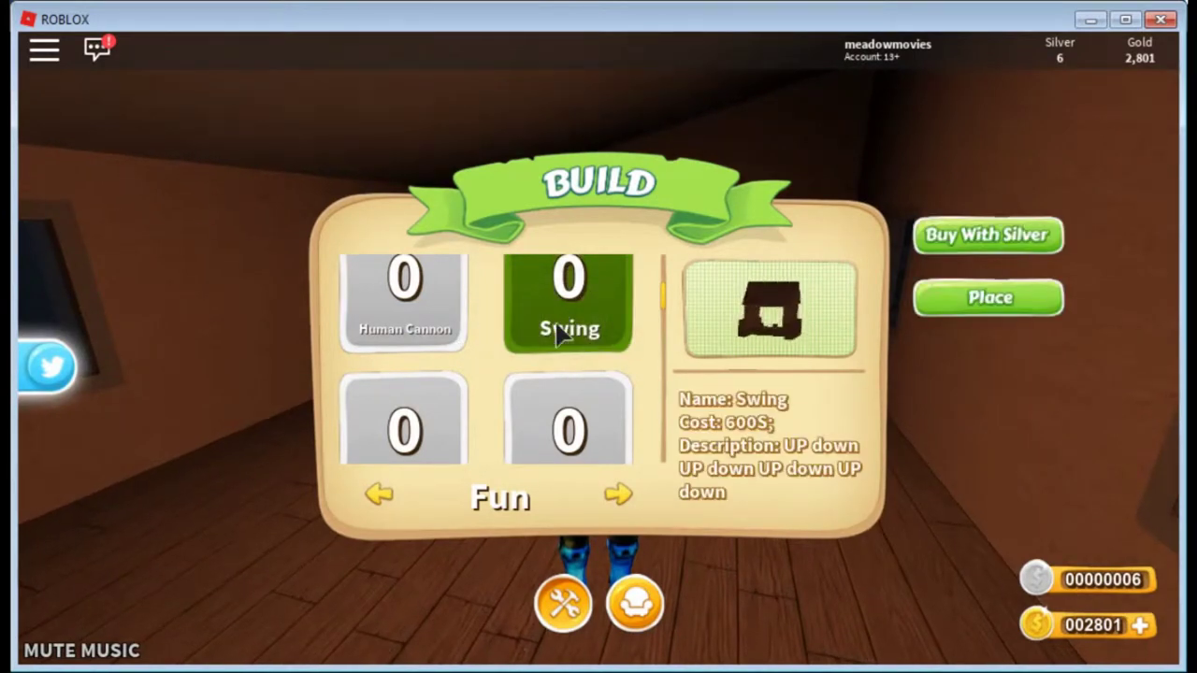
{"action": "left_click", "coordinate": [372, 290]}
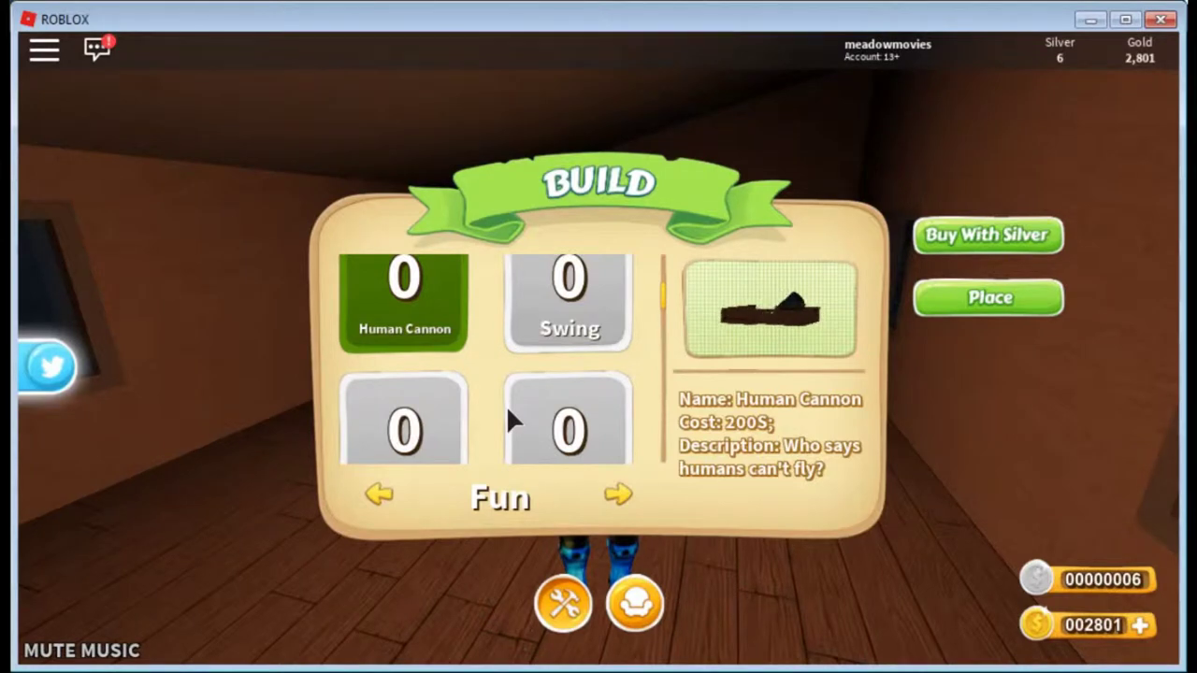
{"action": "left_click", "coordinate": [526, 439]}
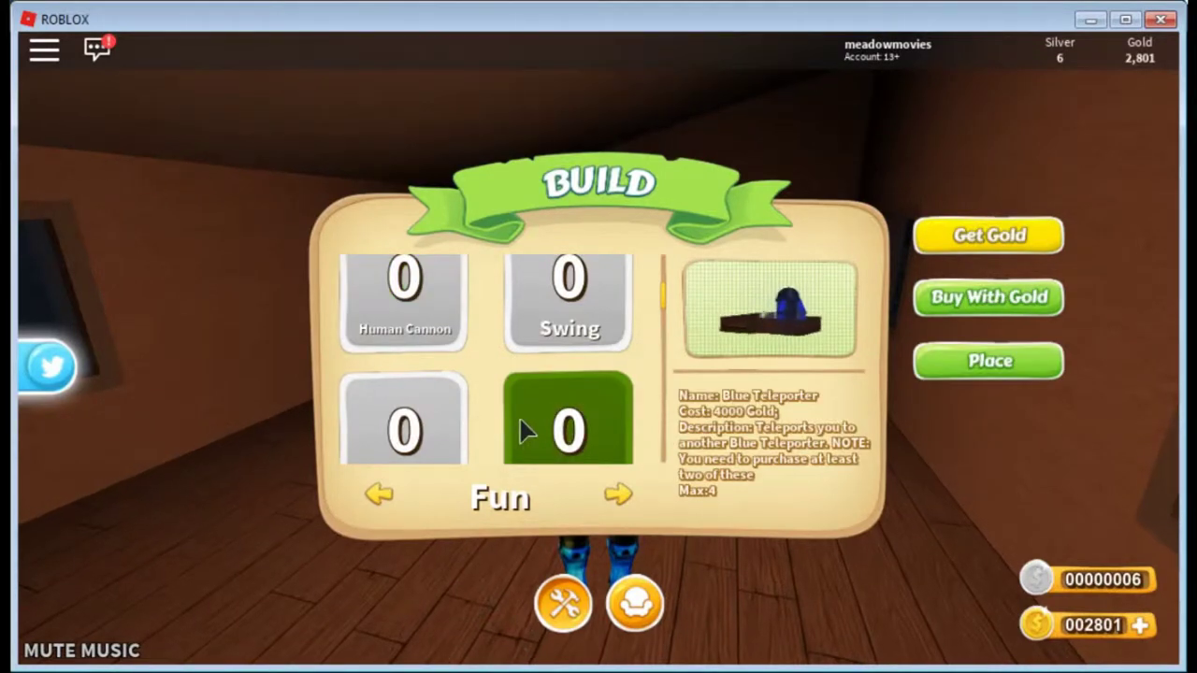
{"action": "scroll", "coordinate": [523, 432], "scroll_direction": "down", "scroll_amount": 1}
{"action": "left_click", "coordinate": [425, 421]}
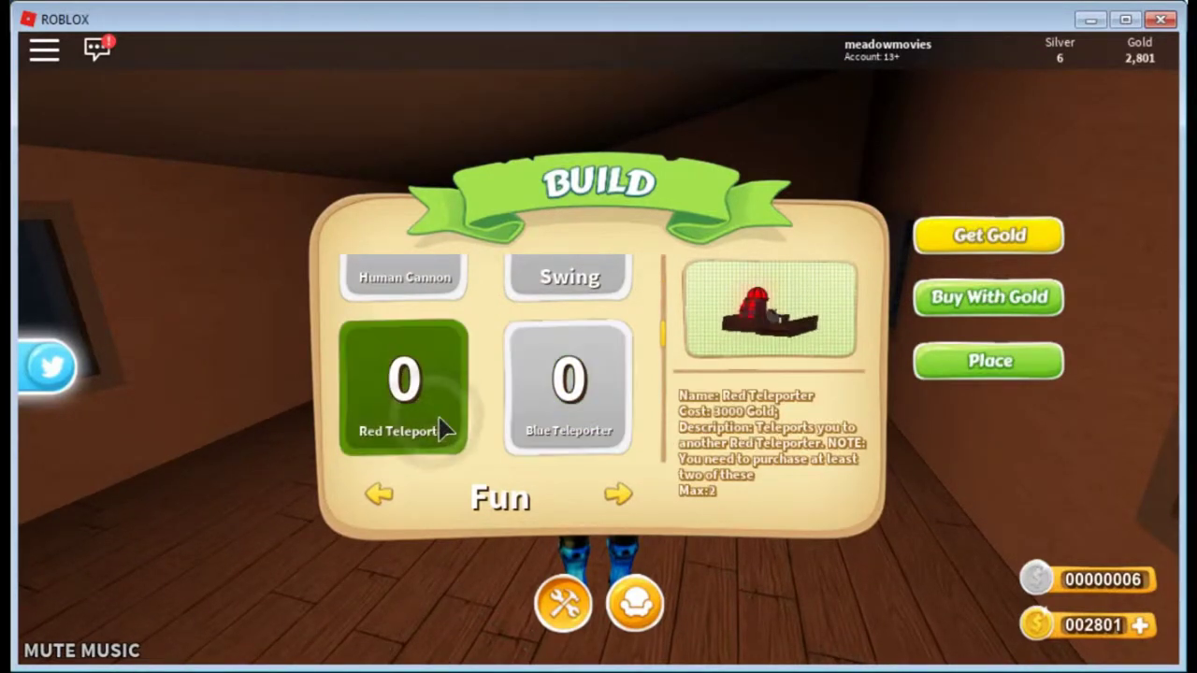
{"action": "scroll", "coordinate": [378, 394], "scroll_direction": "up", "scroll_amount": 2}
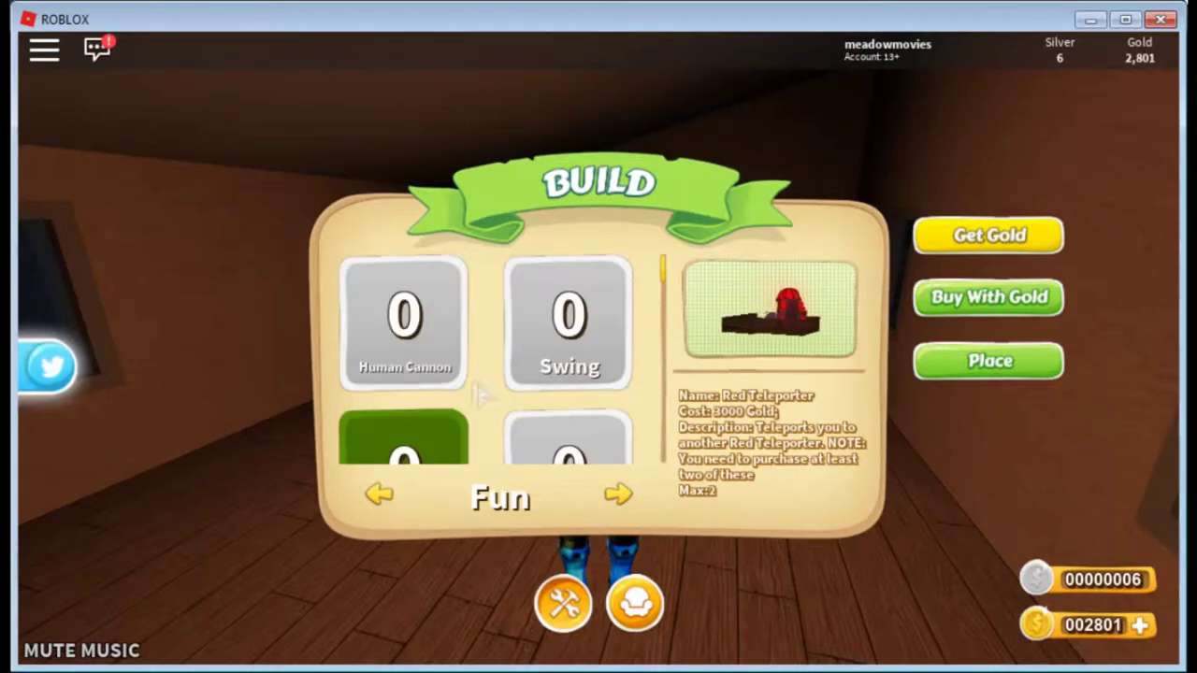
{"action": "scroll", "coordinate": [549, 380], "scroll_direction": "down", "scroll_amount": 2}
{"action": "scroll", "coordinate": [547, 380], "scroll_direction": "up", "scroll_amount": 2}
{"action": "scroll", "coordinate": [546, 381], "scroll_direction": "down", "scroll_amount": 1}
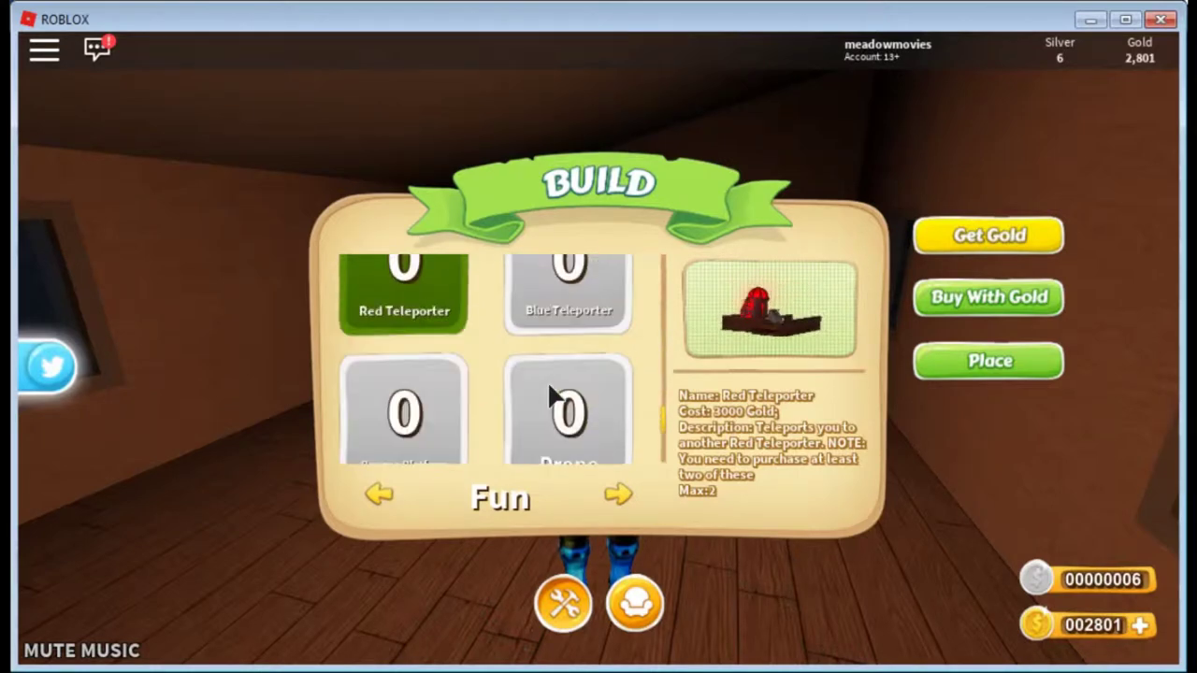
{"action": "scroll", "coordinate": [550, 392], "scroll_direction": "down", "scroll_amount": 1}
{"action": "left_click", "coordinate": [394, 426]}
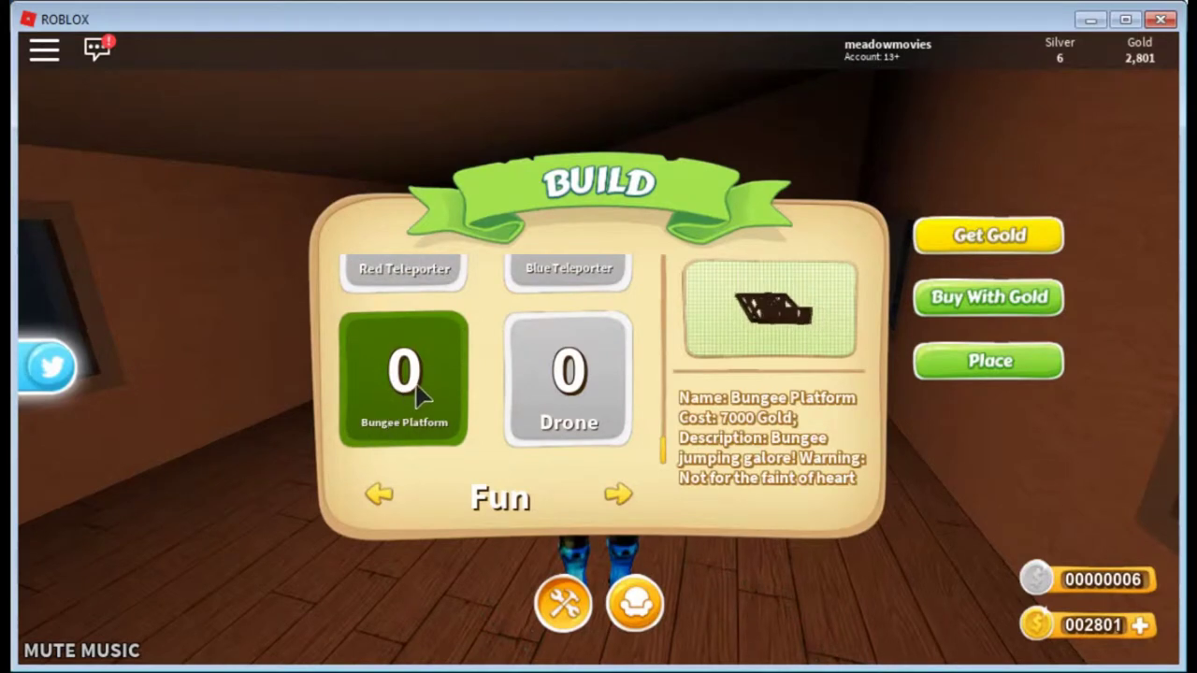
Step: Buy the 10000-gold pack for 260 Robux and close the store dialogs
{"action": "left_click", "coordinate": [1141, 624]}
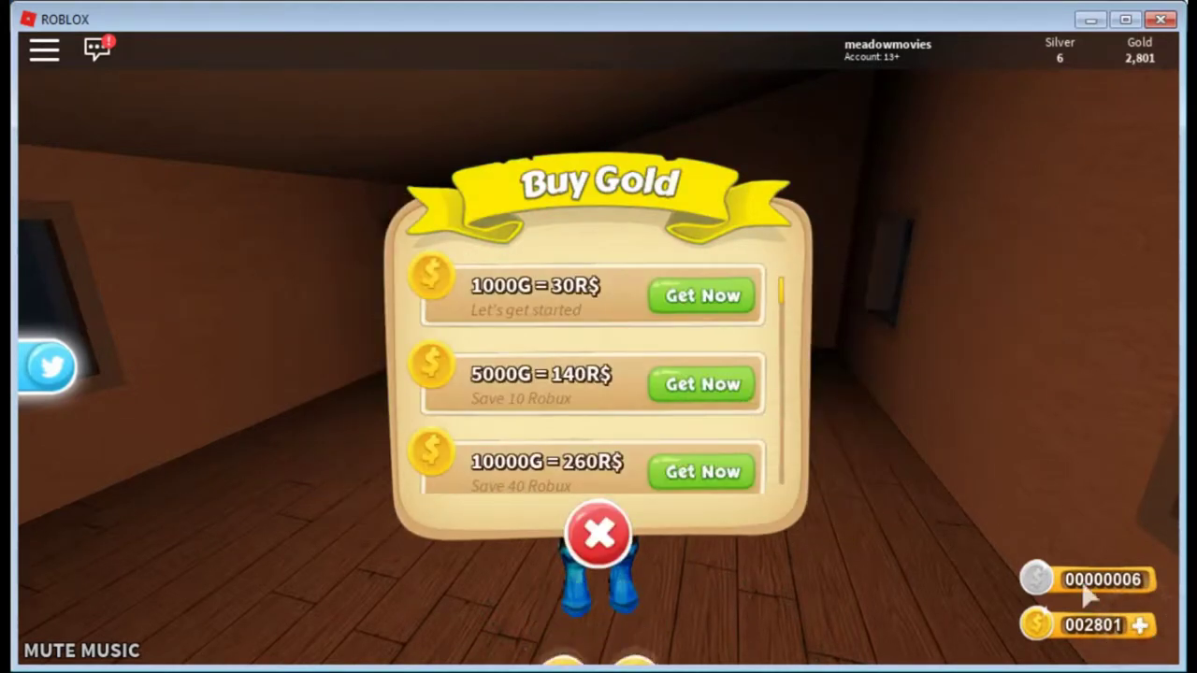
{"action": "left_click", "coordinate": [721, 472]}
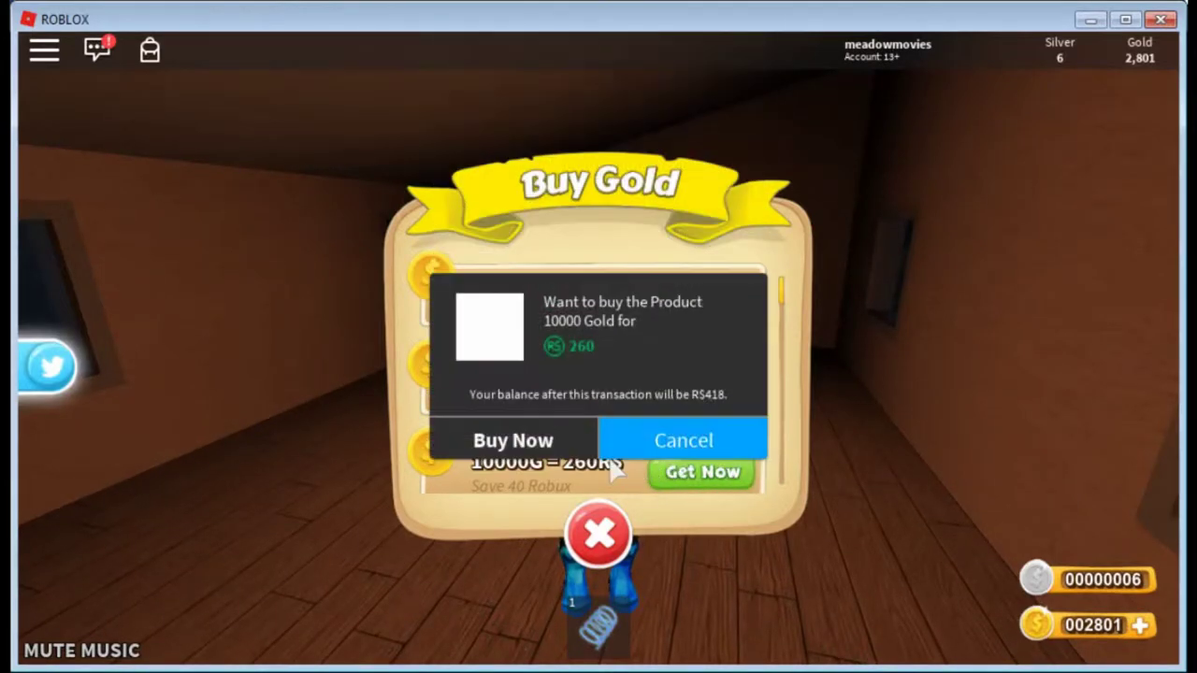
{"action": "left_click", "coordinate": [564, 441]}
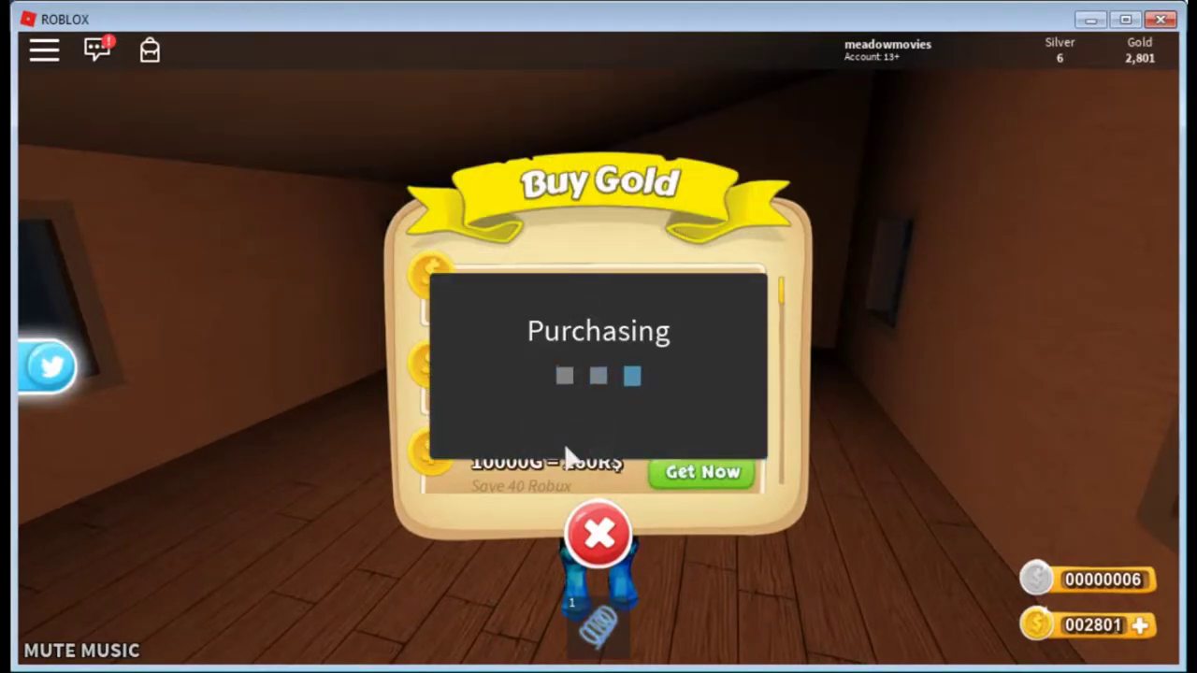
{"action": "left_click", "coordinate": [570, 439]}
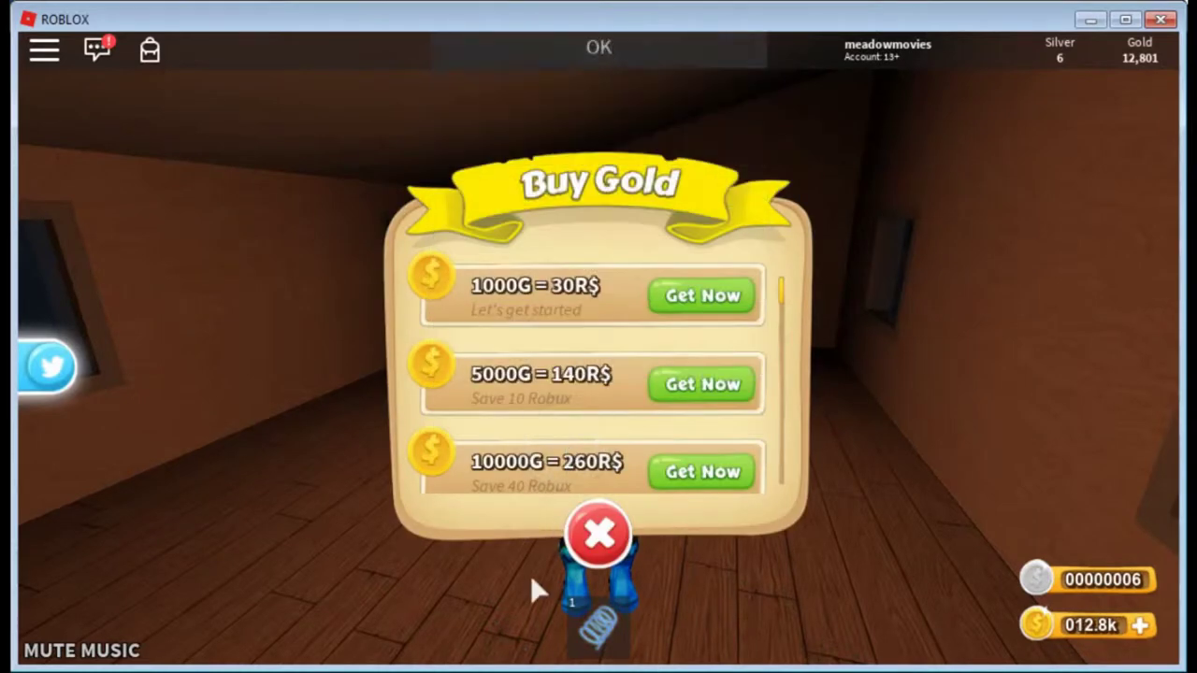
{"action": "left_click", "coordinate": [598, 533]}
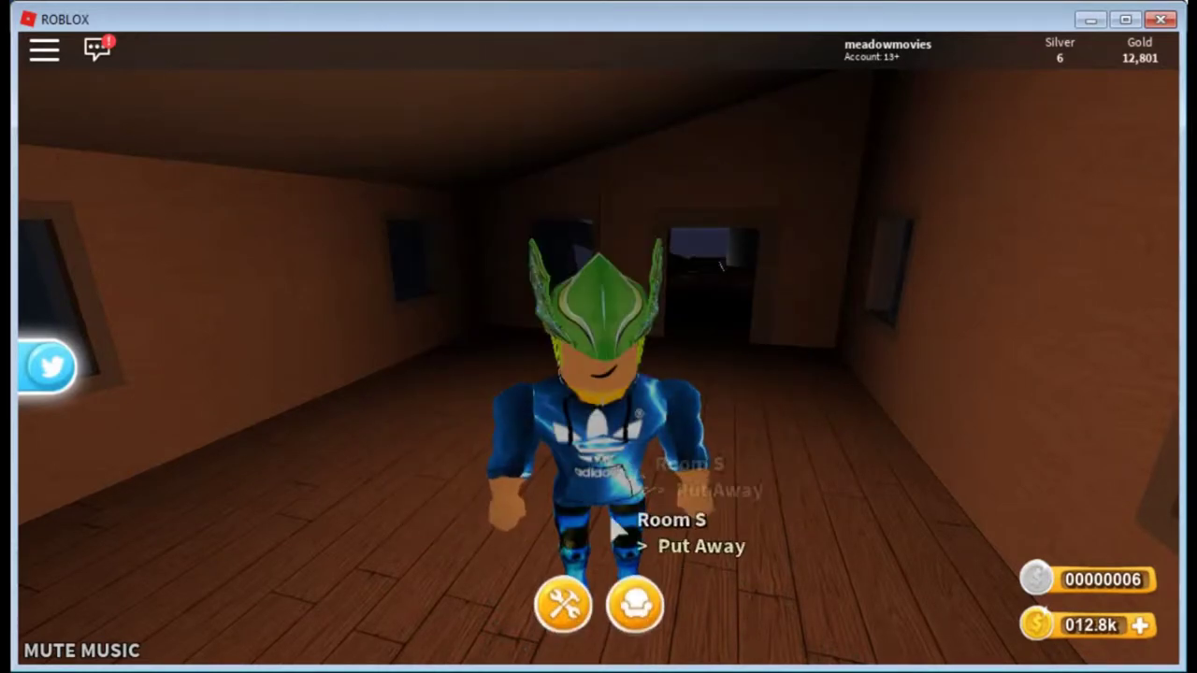
Step: Browse the Fun items (Swing, Bungee Platform, Drone, Red and Blue Teleporters), then go to End Pieces
{"action": "left_click", "coordinate": [564, 601]}
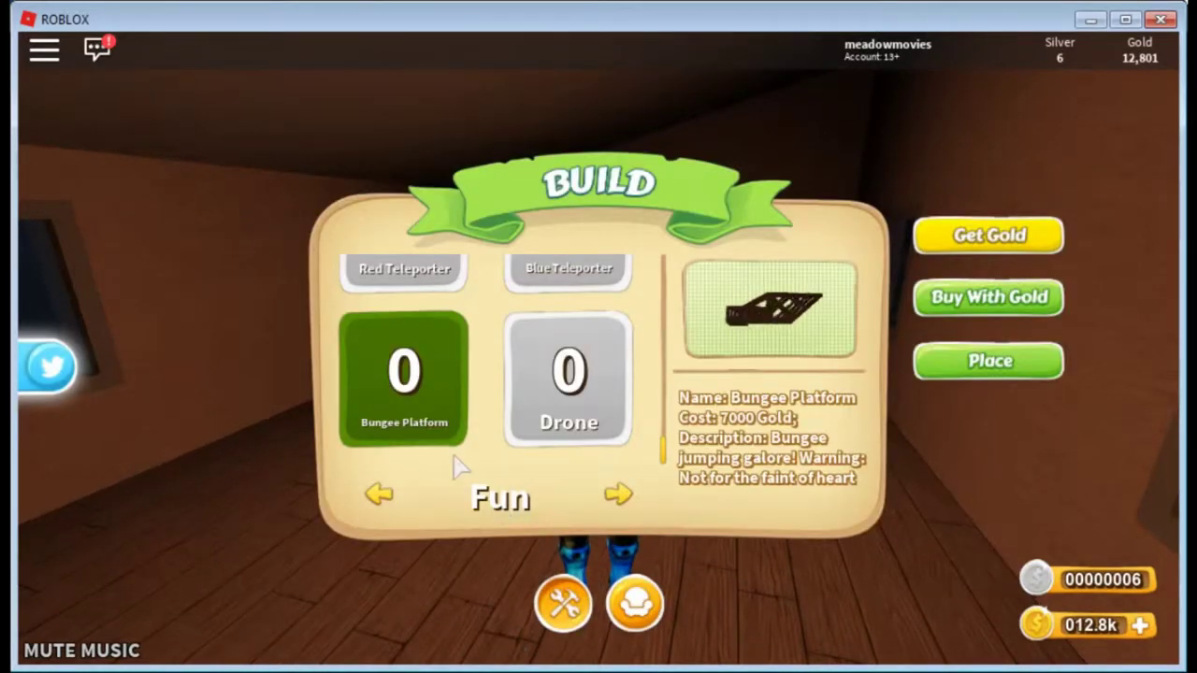
{"action": "scroll", "coordinate": [501, 407], "scroll_direction": "up", "scroll_amount": 1}
{"action": "scroll", "coordinate": [502, 408], "scroll_direction": "up", "scroll_amount": 1}
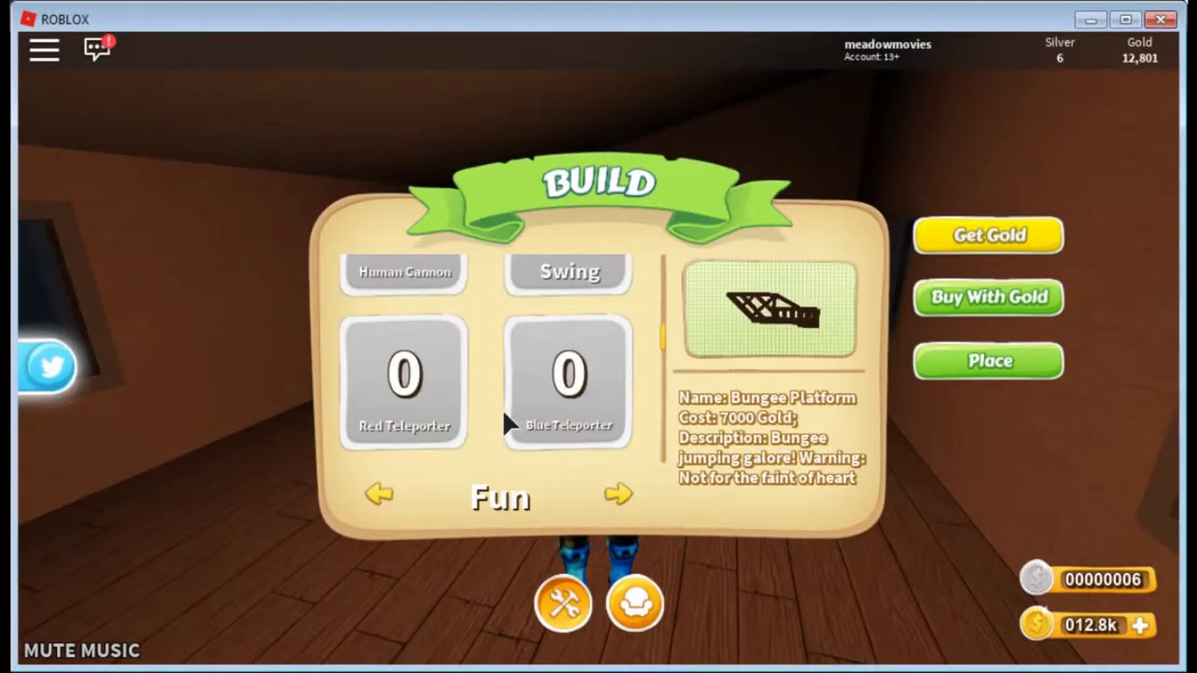
{"action": "scroll", "coordinate": [502, 408], "scroll_direction": "up", "scroll_amount": 1}
{"action": "left_click", "coordinate": [542, 348]}
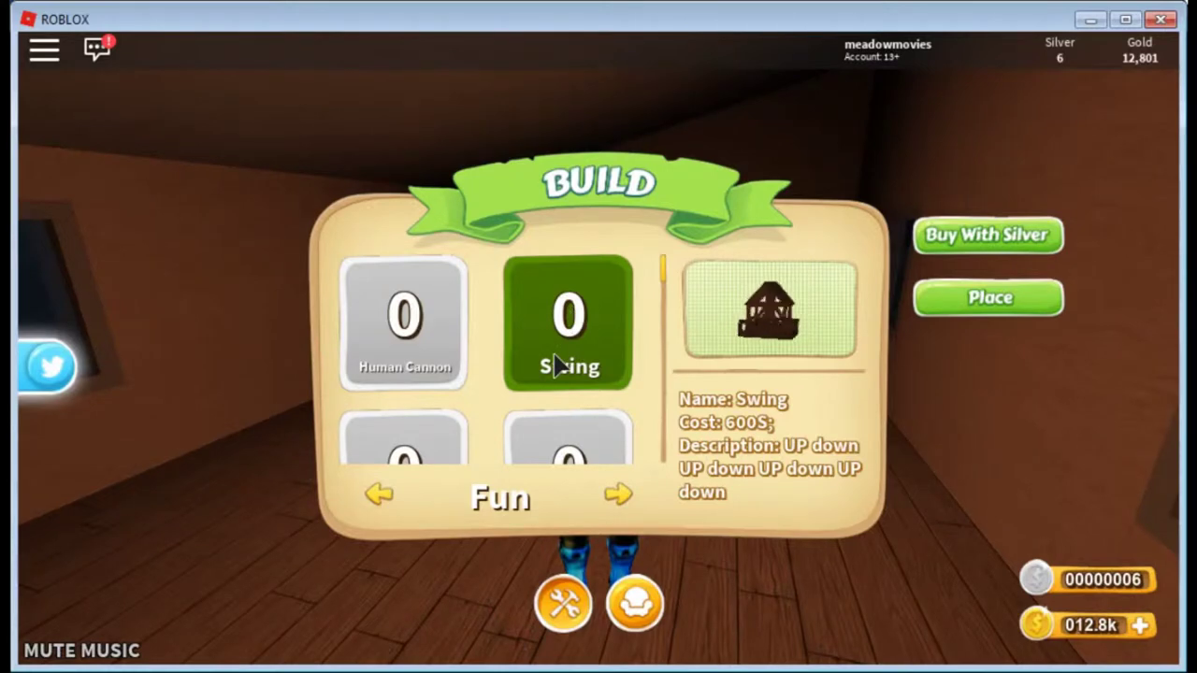
{"action": "scroll", "coordinate": [555, 365], "scroll_direction": "down", "scroll_amount": 2}
{"action": "left_click", "coordinate": [374, 379]}
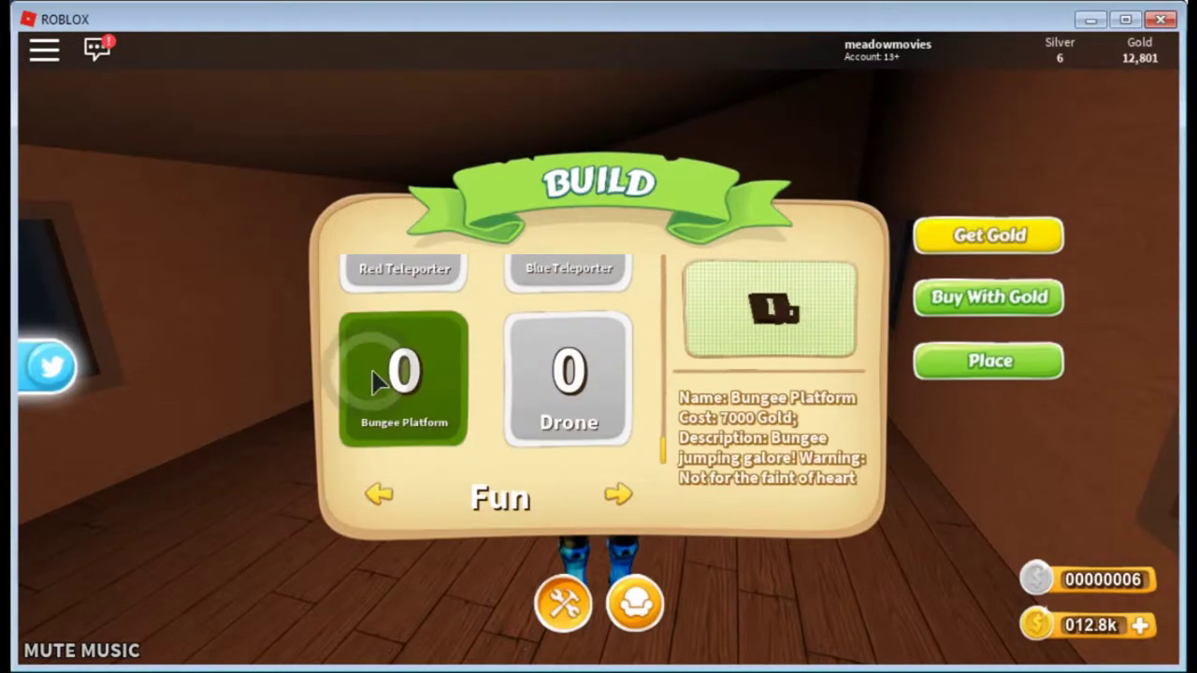
{"action": "left_click", "coordinate": [621, 423]}
{"action": "scroll", "coordinate": [608, 355], "scroll_direction": "up", "scroll_amount": 2}
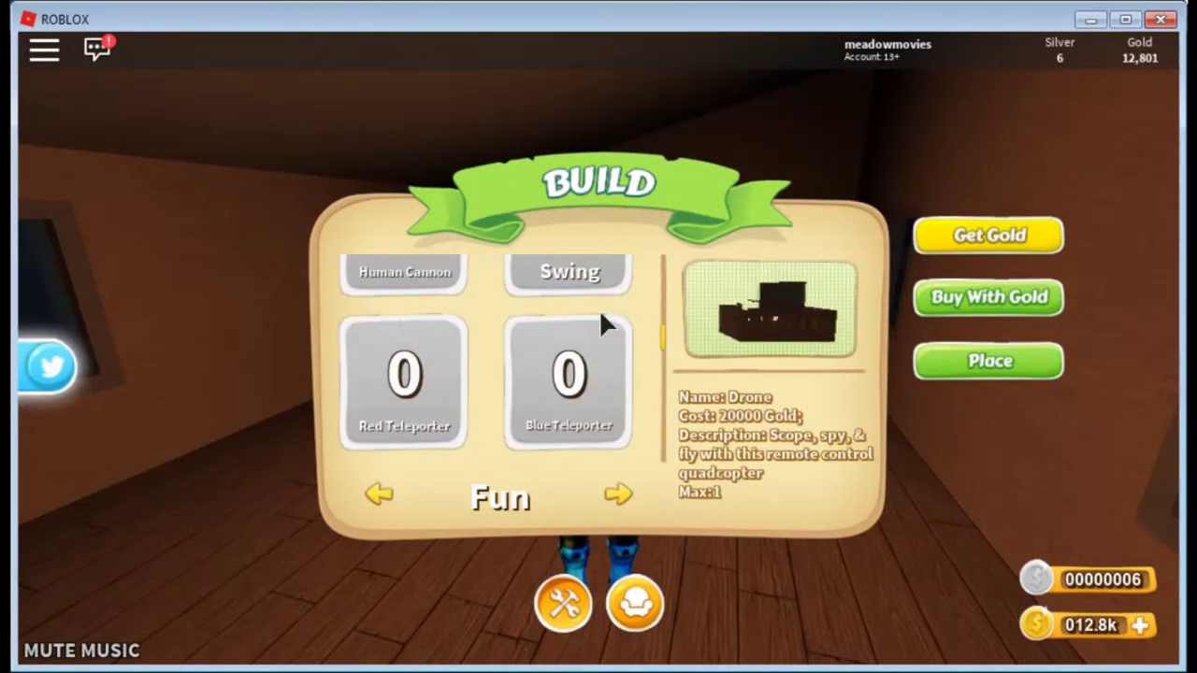
{"action": "left_click", "coordinate": [448, 418]}
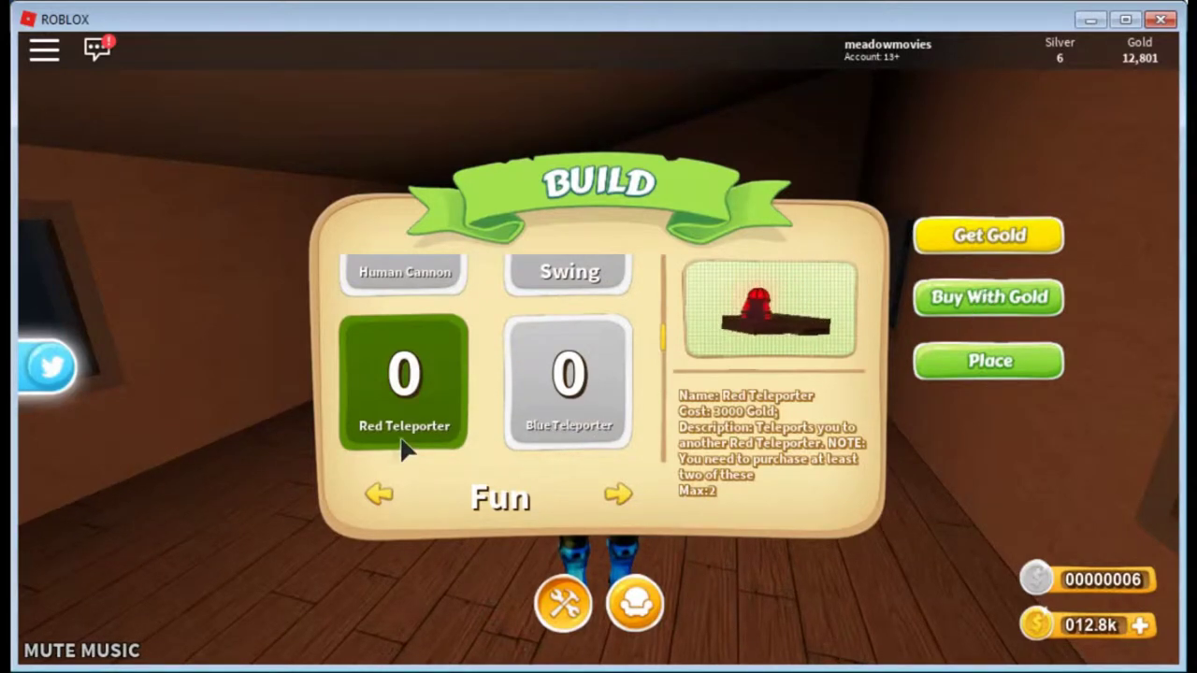
{"action": "scroll", "coordinate": [447, 416], "scroll_direction": "down", "scroll_amount": 1}
{"action": "scroll", "coordinate": [447, 416], "scroll_direction": "down", "scroll_amount": 1}
{"action": "scroll", "coordinate": [447, 416], "scroll_direction": "down", "scroll_amount": 1}
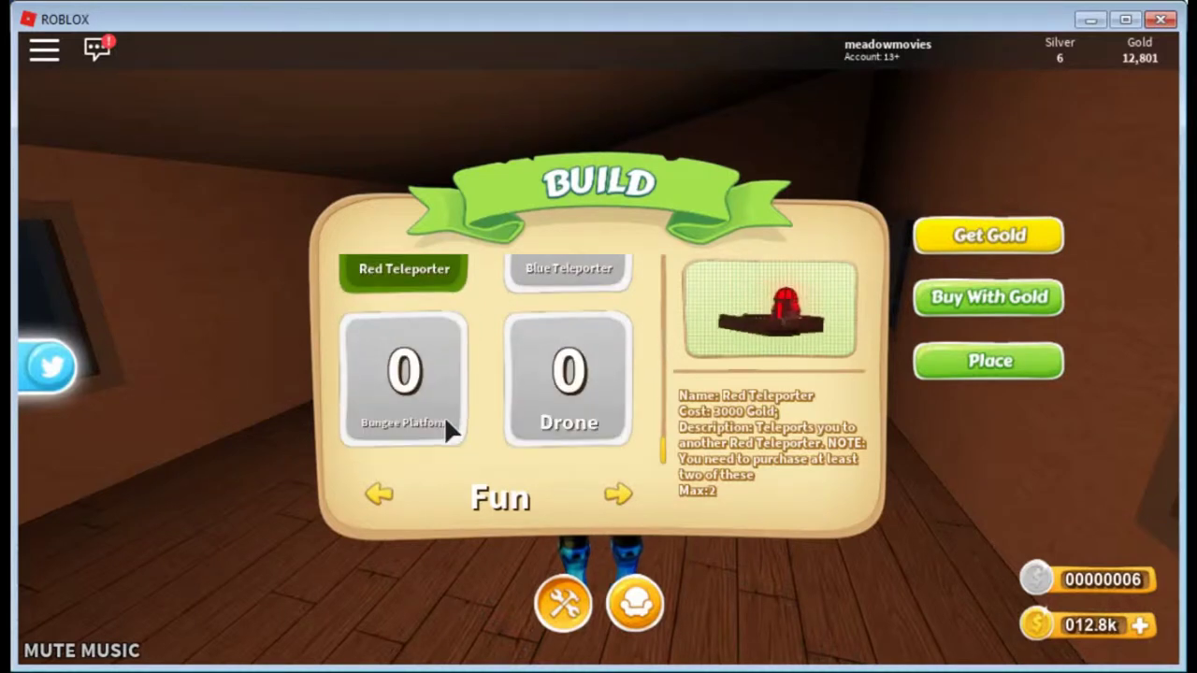
{"action": "left_click", "coordinate": [444, 394]}
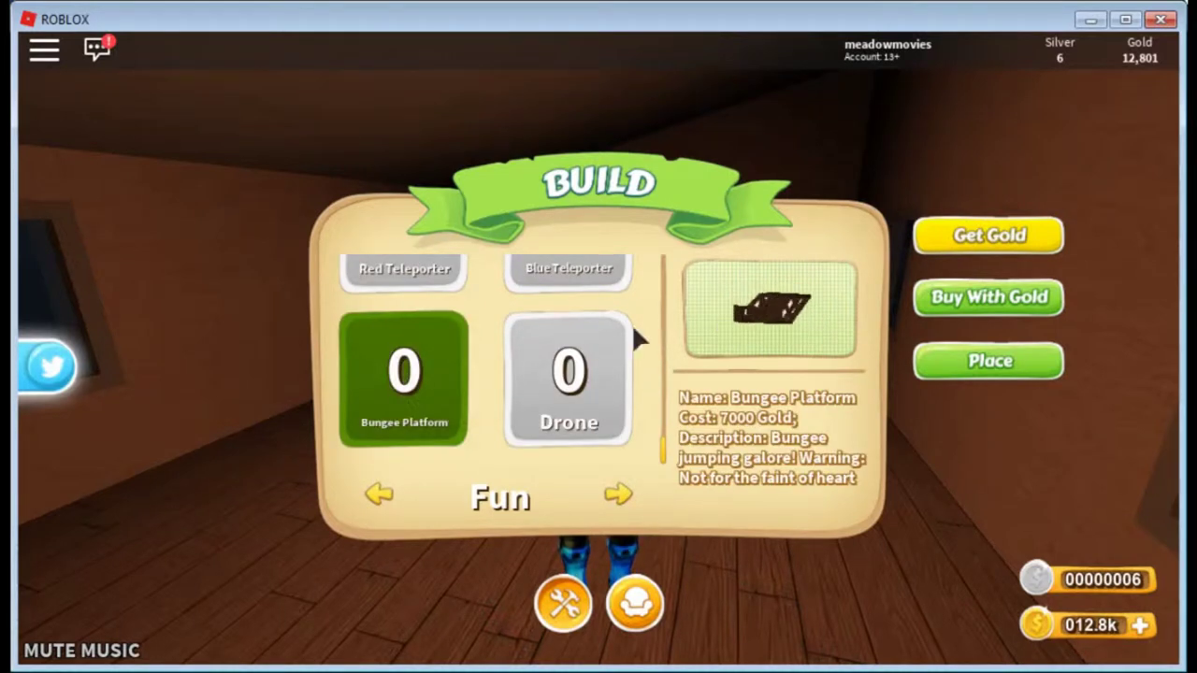
{"action": "left_click", "coordinate": [598, 342]}
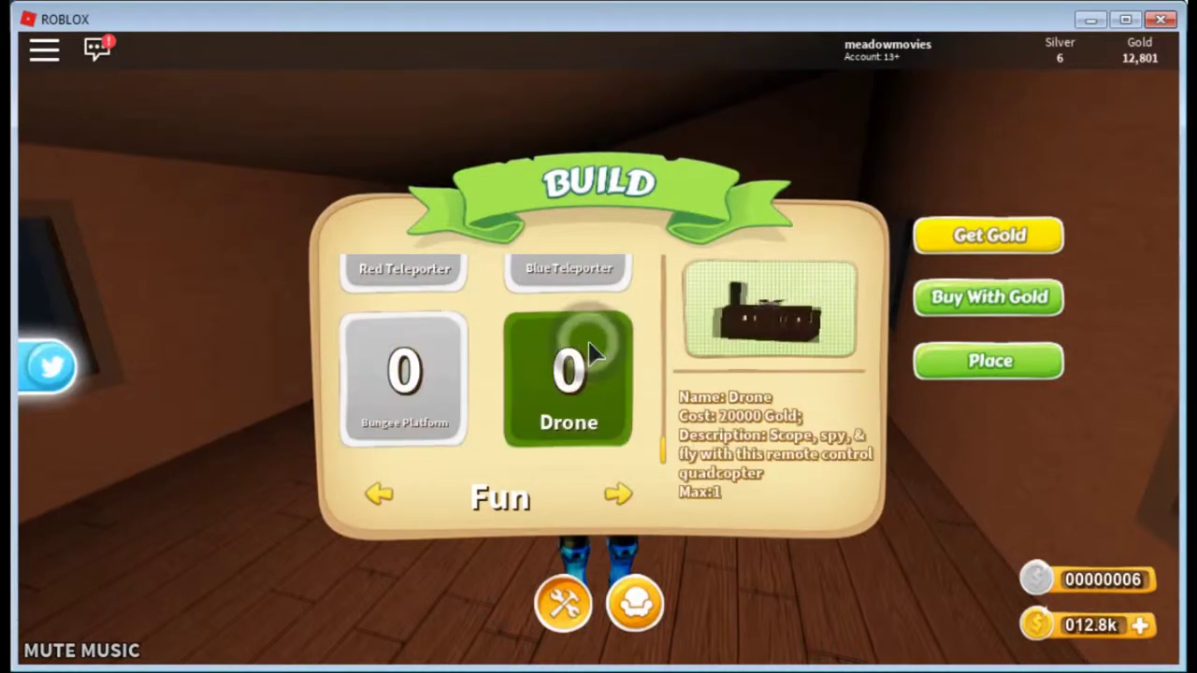
{"action": "scroll", "coordinate": [531, 343], "scroll_direction": "up", "scroll_amount": 1}
{"action": "left_click", "coordinate": [531, 343]}
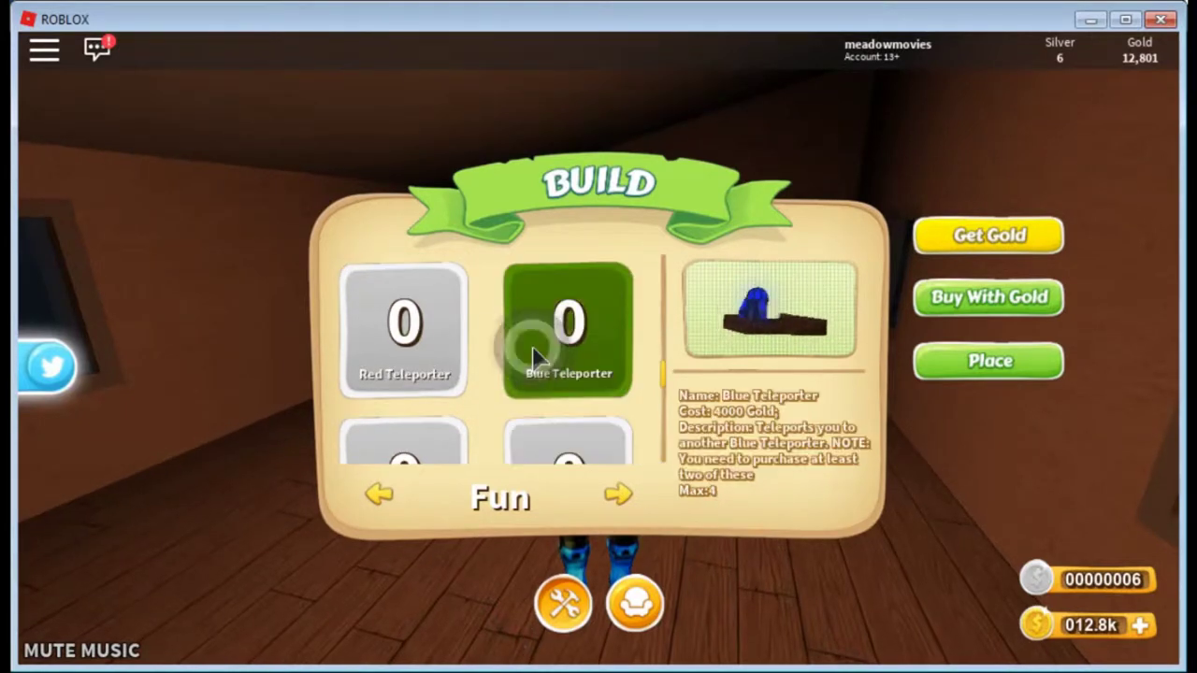
{"action": "left_click", "coordinate": [613, 491]}
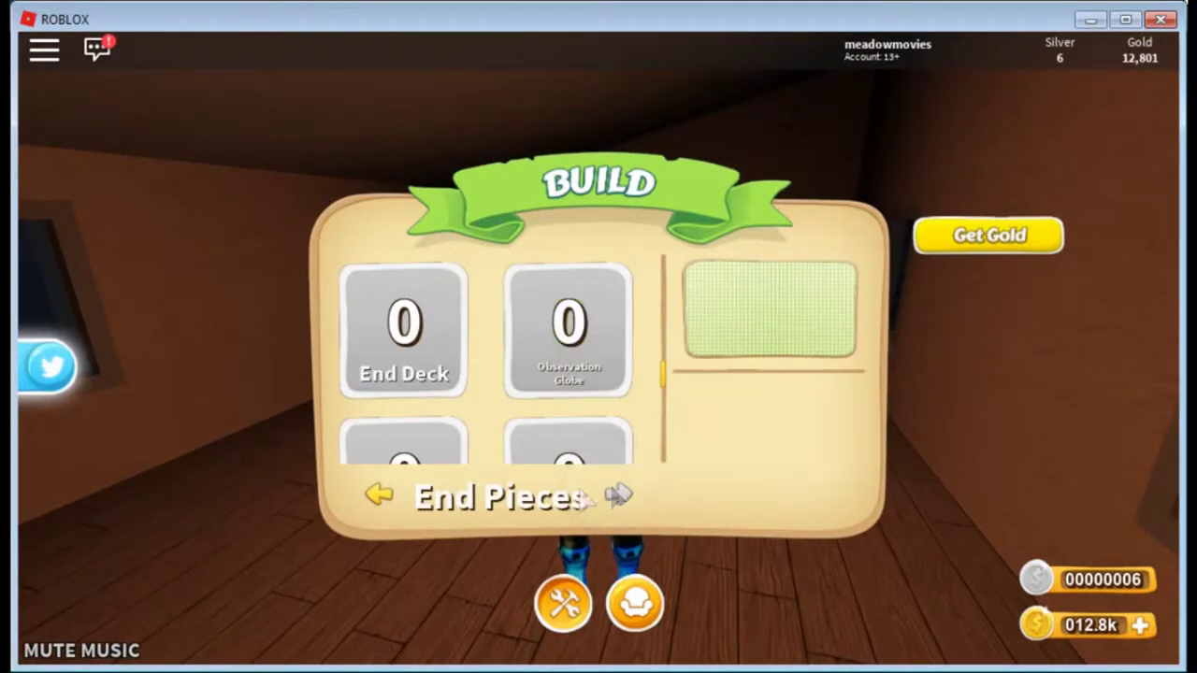
Step: Compare the Transportation items: Blimp, Cargo Heli, Landing Pad, Gyrocopter and Airship
{"action": "left_click", "coordinate": [374, 496]}
{"action": "left_click", "coordinate": [374, 496]}
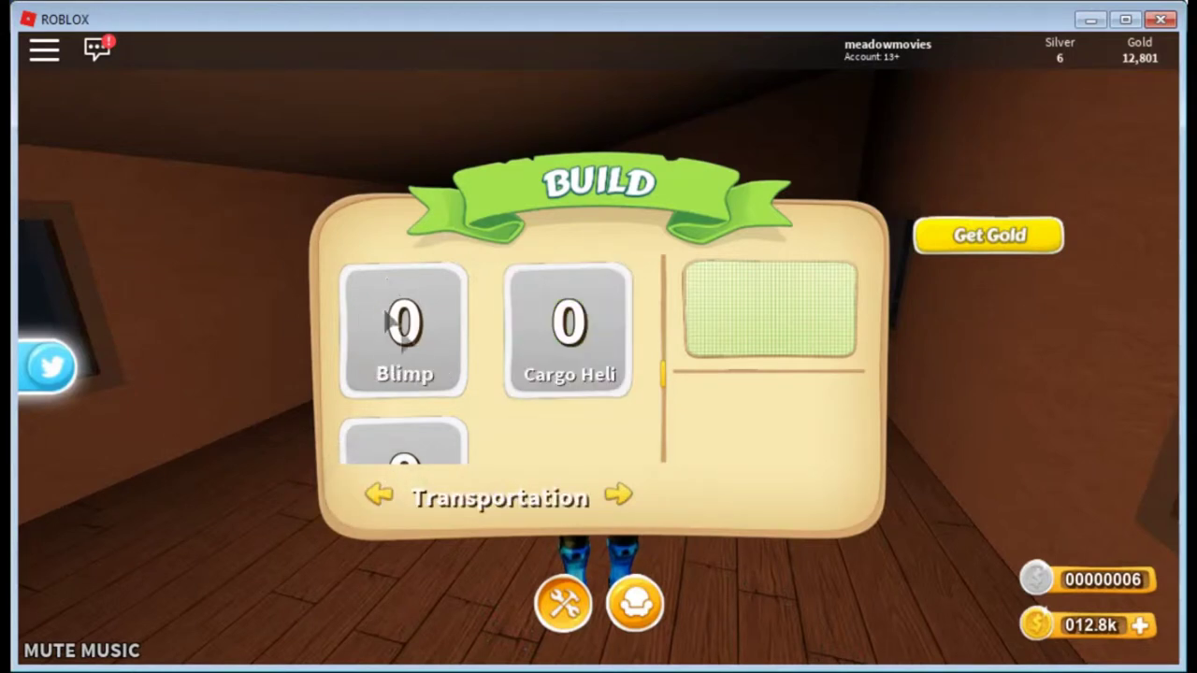
{"action": "left_click", "coordinate": [419, 346]}
{"action": "left_click", "coordinate": [521, 362]}
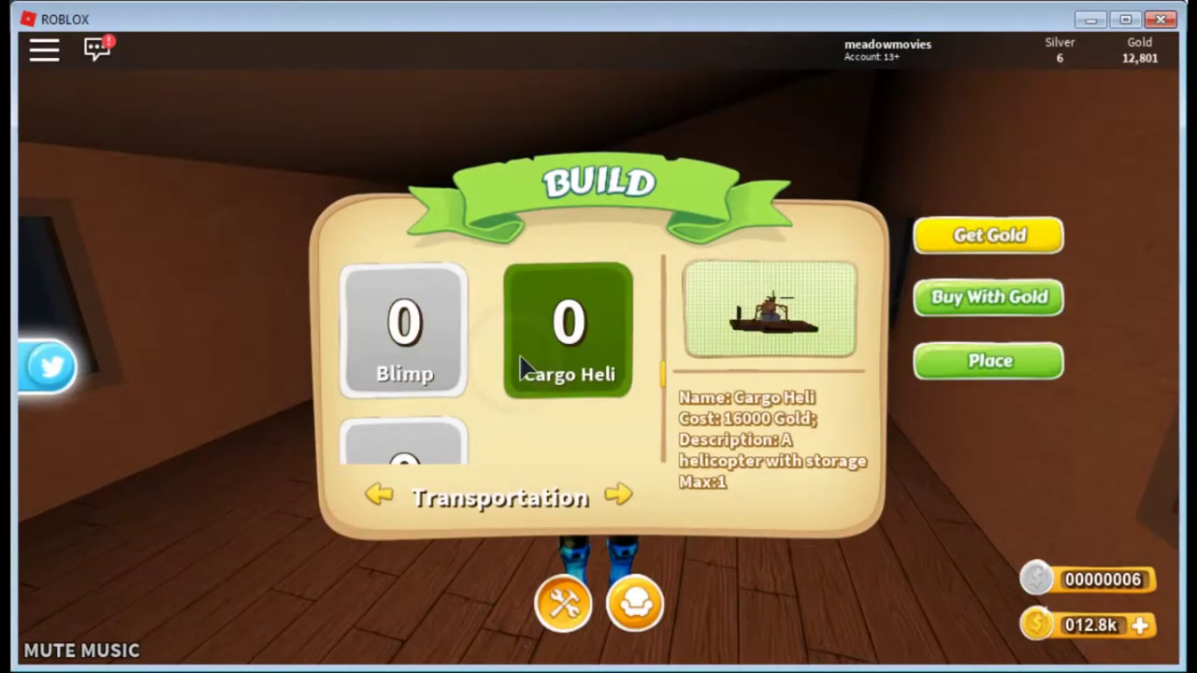
{"action": "left_click", "coordinate": [433, 430]}
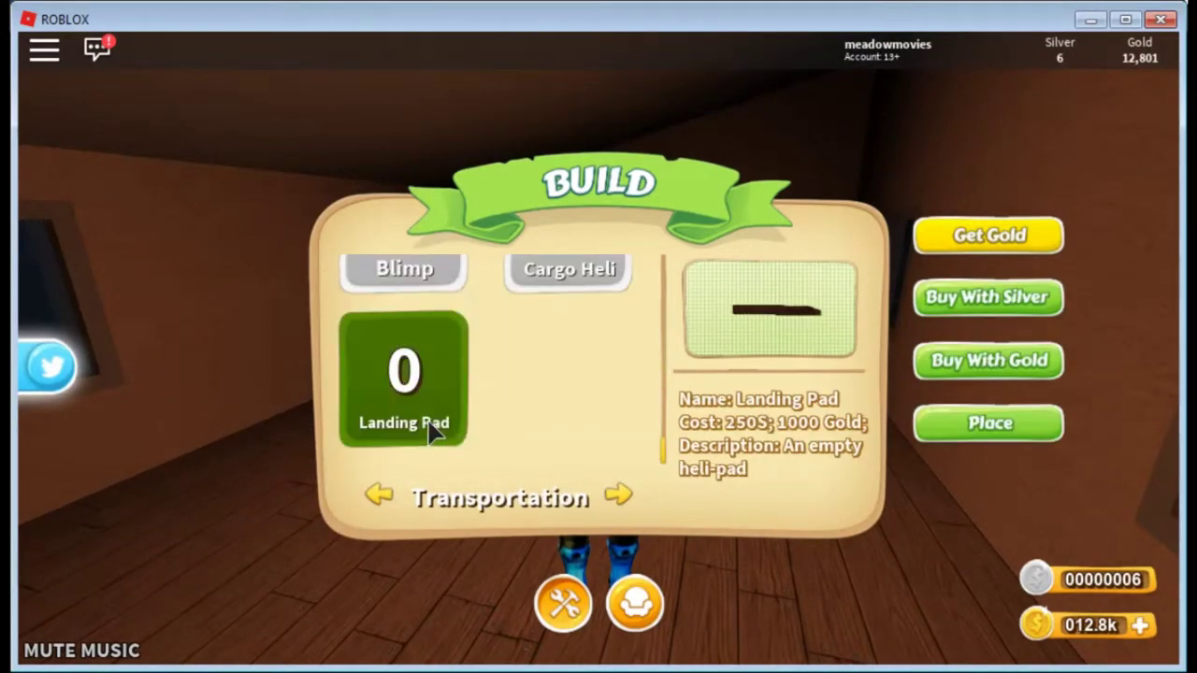
{"action": "scroll", "coordinate": [434, 411], "scroll_direction": "up", "scroll_amount": 3}
{"action": "left_click", "coordinate": [537, 321]}
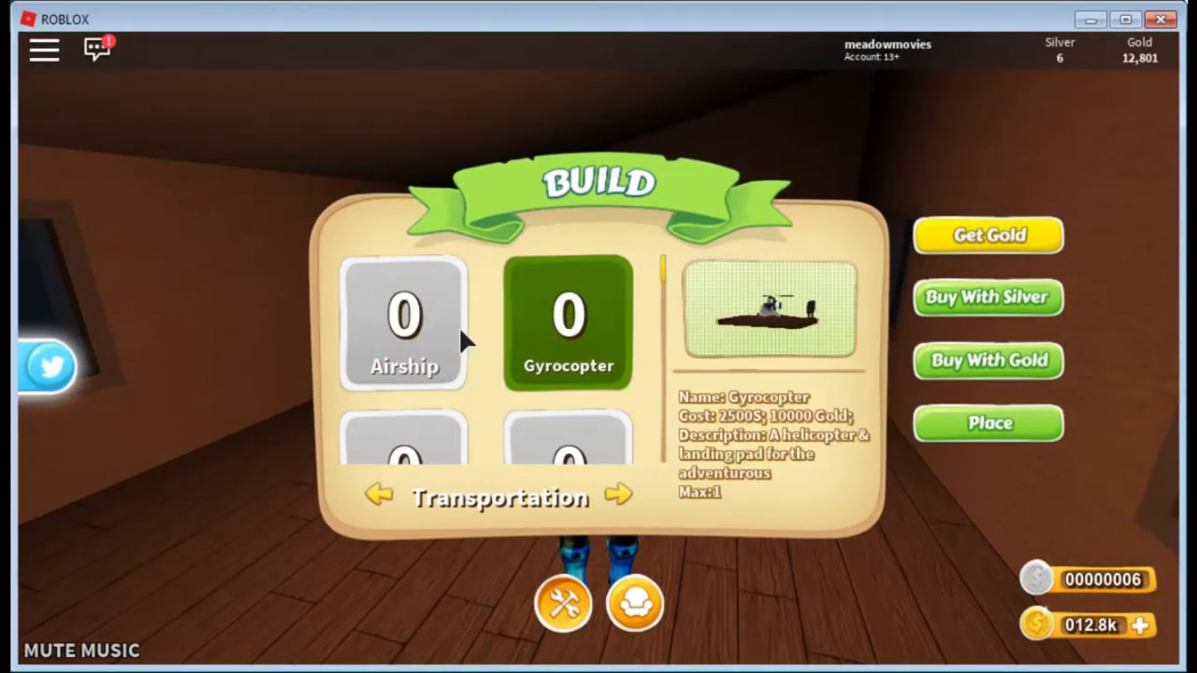
{"action": "left_click", "coordinate": [460, 340]}
{"action": "left_click", "coordinate": [556, 342]}
Step: Buy the Airship for 8000 gold and try to place it
{"action": "left_click", "coordinate": [449, 346]}
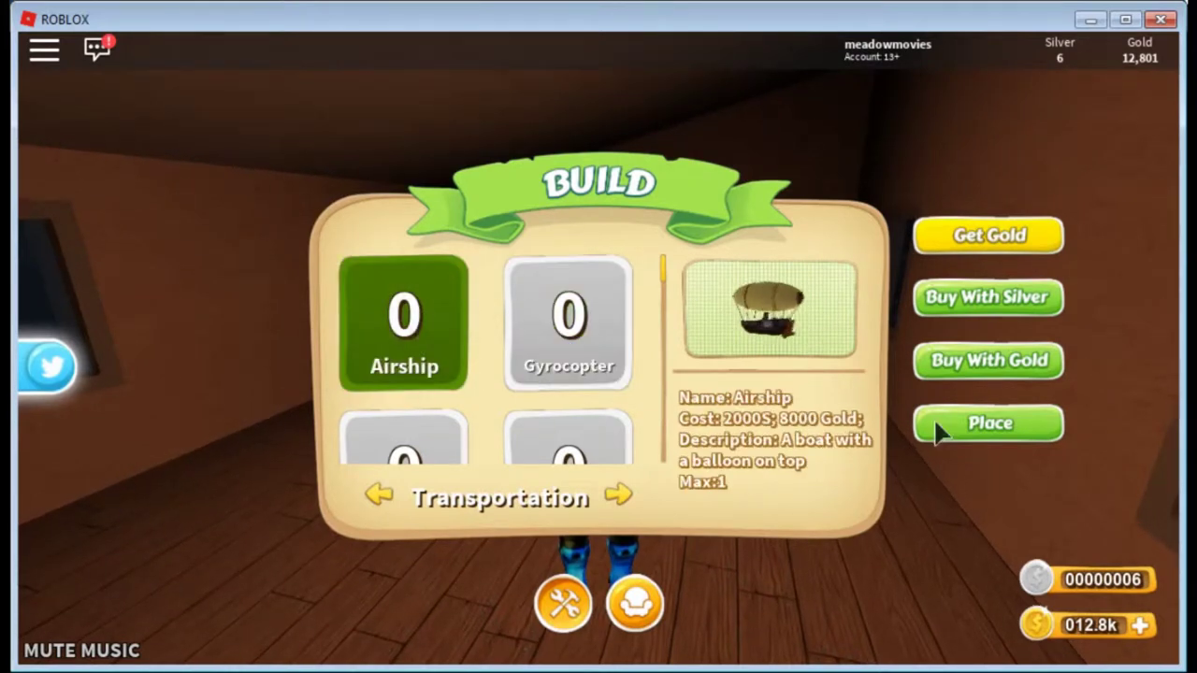
{"action": "left_click", "coordinate": [1031, 353]}
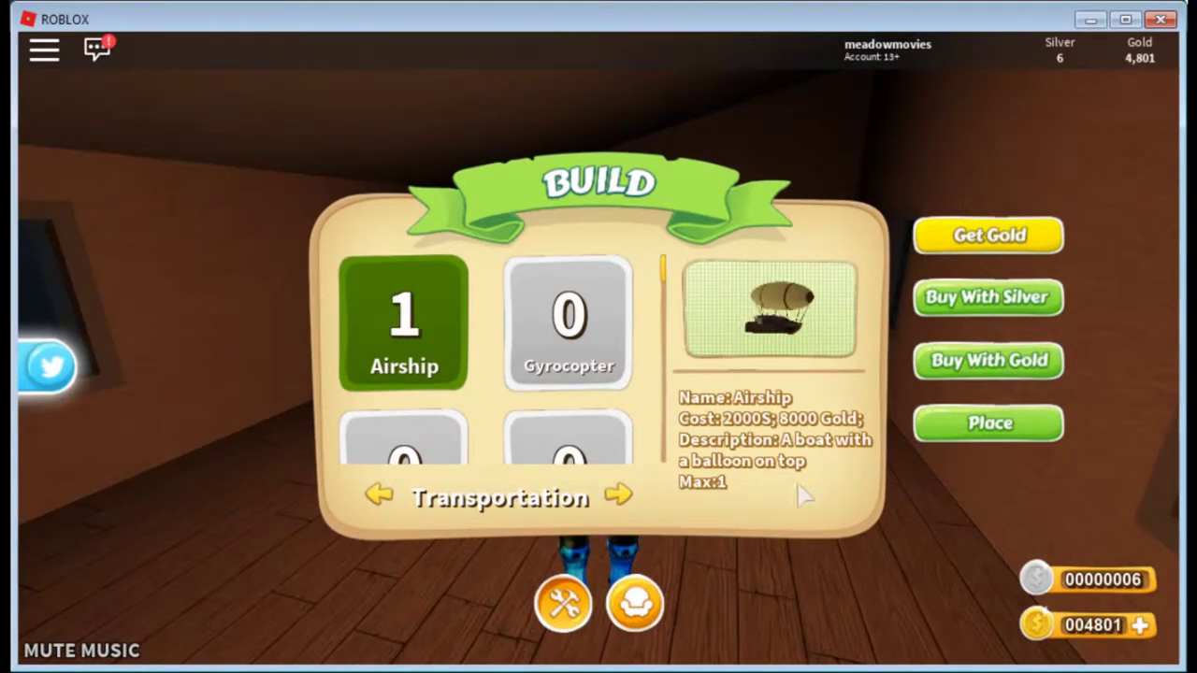
{"action": "left_click", "coordinate": [1037, 416]}
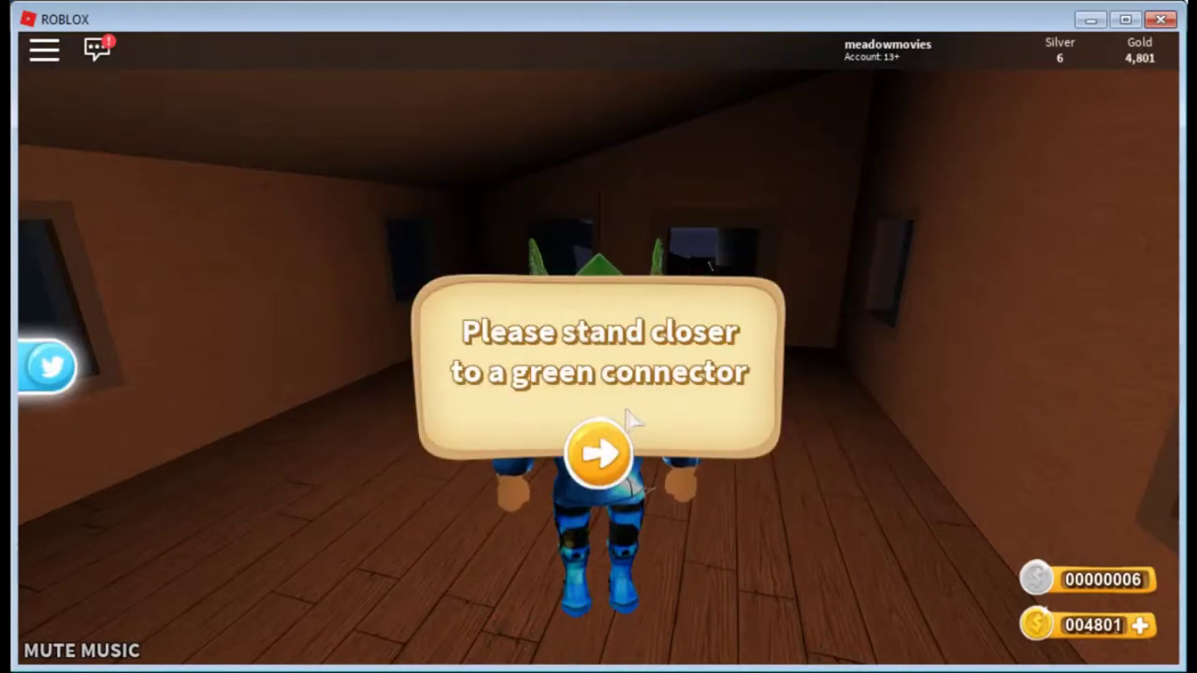
Step: Dismiss the stand-closer notice, walk into the room, and browse back to the Walkway category
{"action": "left_click", "coordinate": [598, 439]}
{"action": "key", "text": "w"}
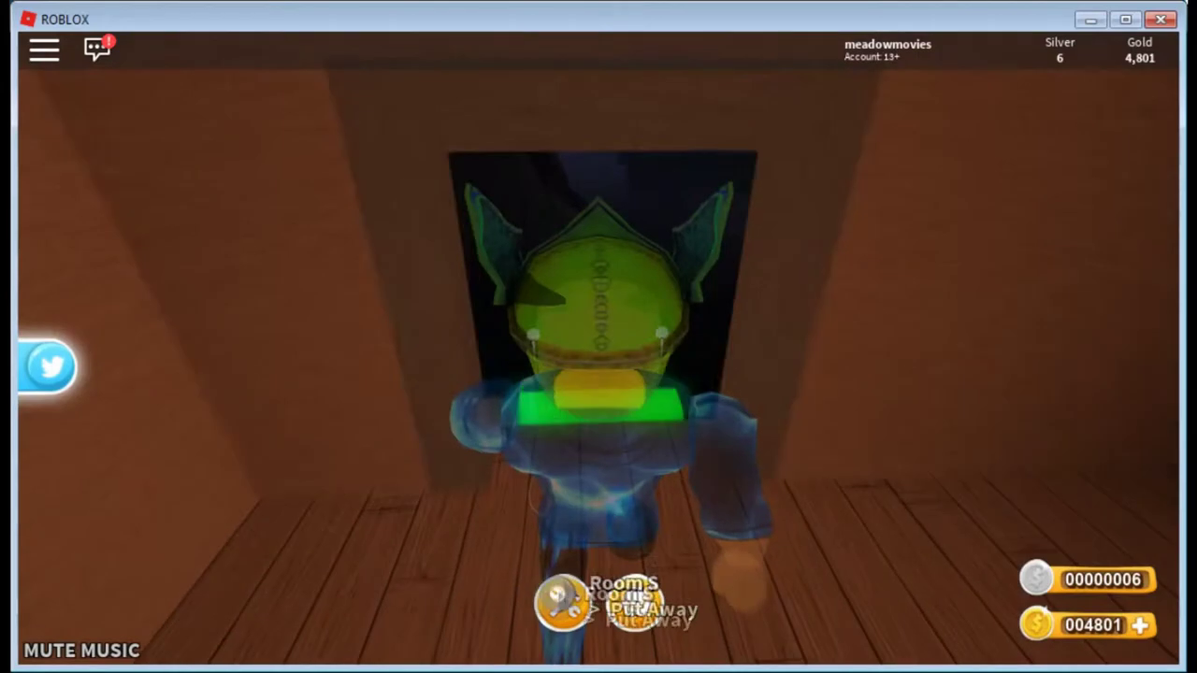
{"action": "left_click", "coordinate": [562, 603]}
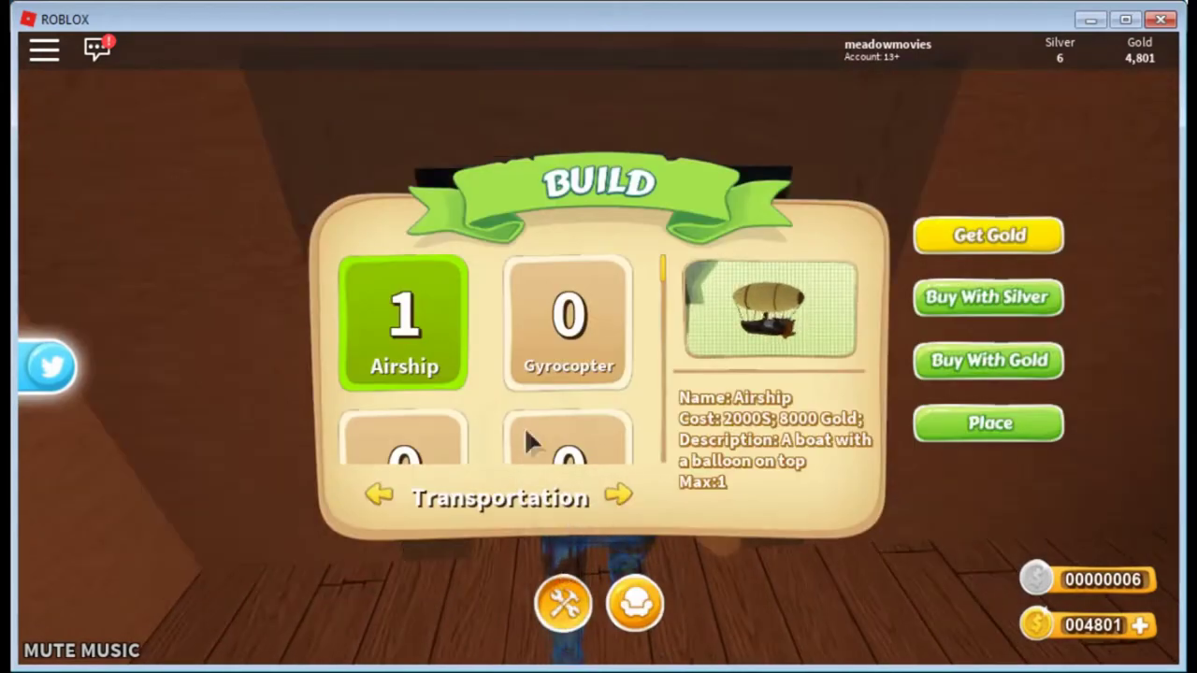
{"action": "left_click", "coordinate": [381, 500]}
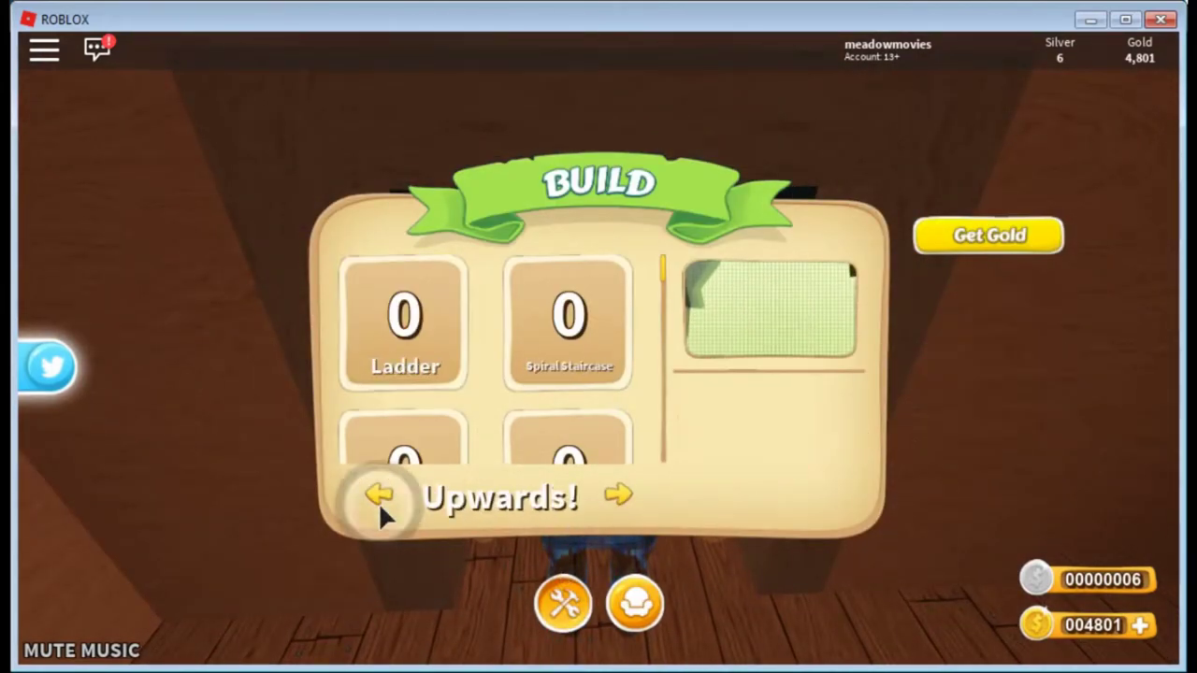
{"action": "left_click", "coordinate": [400, 488]}
{"action": "left_click", "coordinate": [381, 496]}
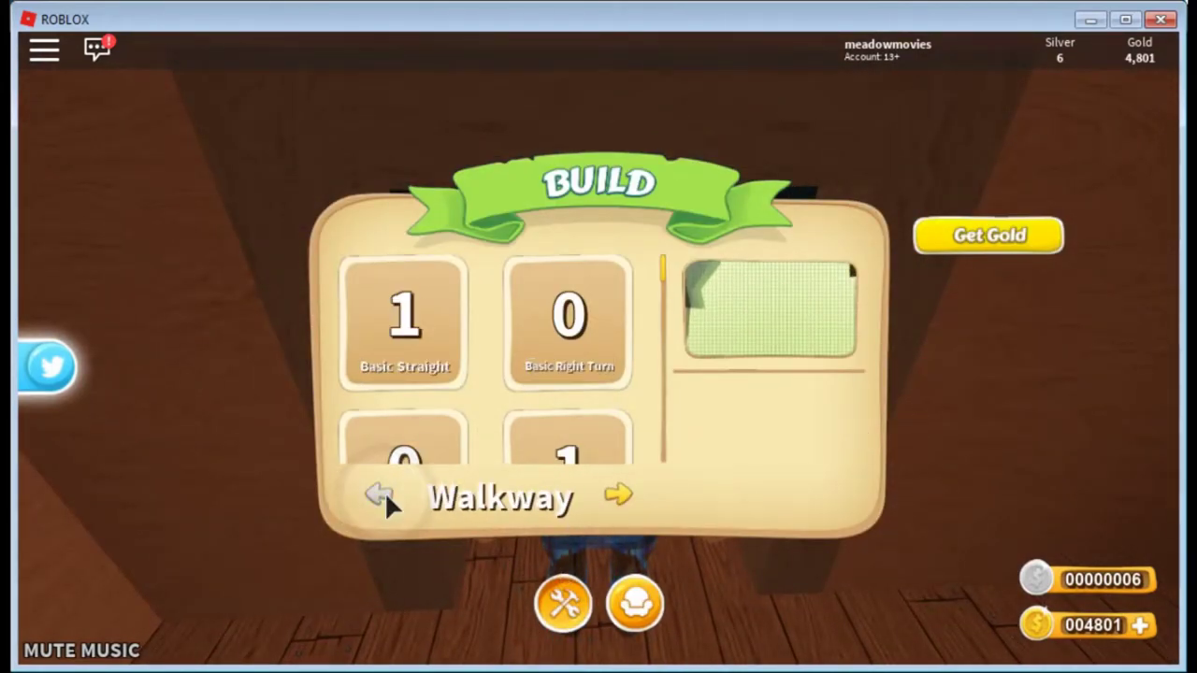
{"action": "scroll", "coordinate": [437, 346], "scroll_direction": "down", "scroll_amount": 2}
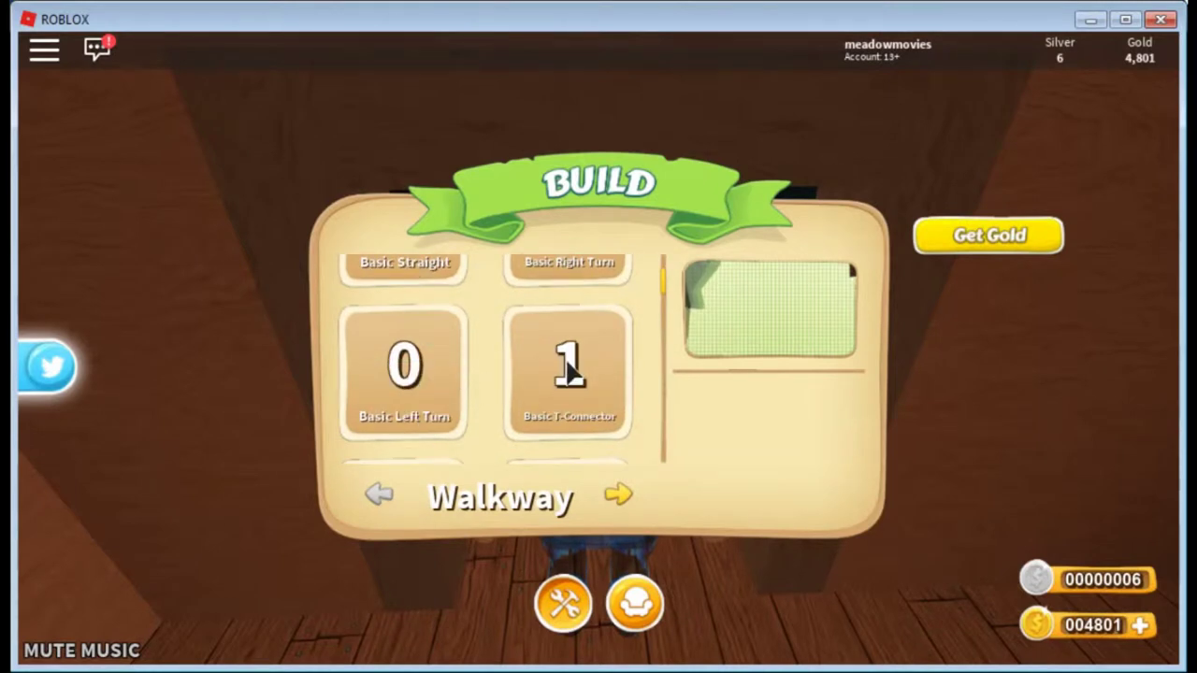
{"action": "scroll", "coordinate": [565, 371], "scroll_direction": "down", "scroll_amount": 1}
{"action": "scroll", "coordinate": [486, 371], "scroll_direction": "up", "scroll_amount": 2}
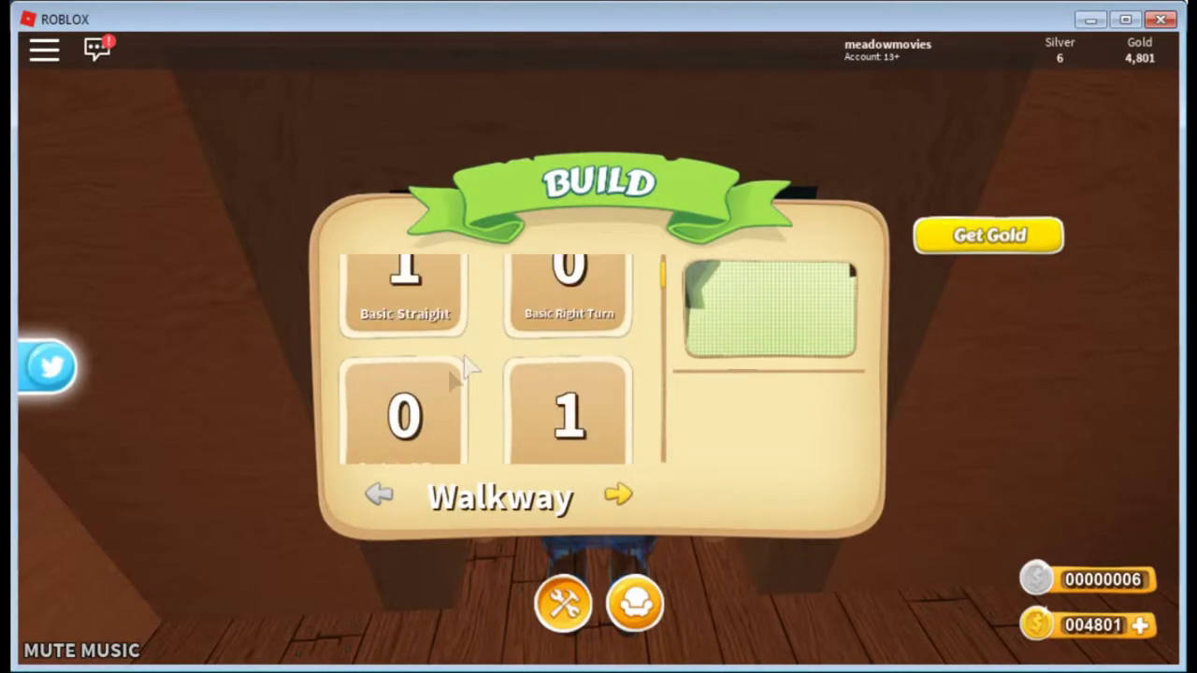
Step: Compare Walkway pieces and start placing the Basic T-Connector
{"action": "left_click", "coordinate": [568, 295]}
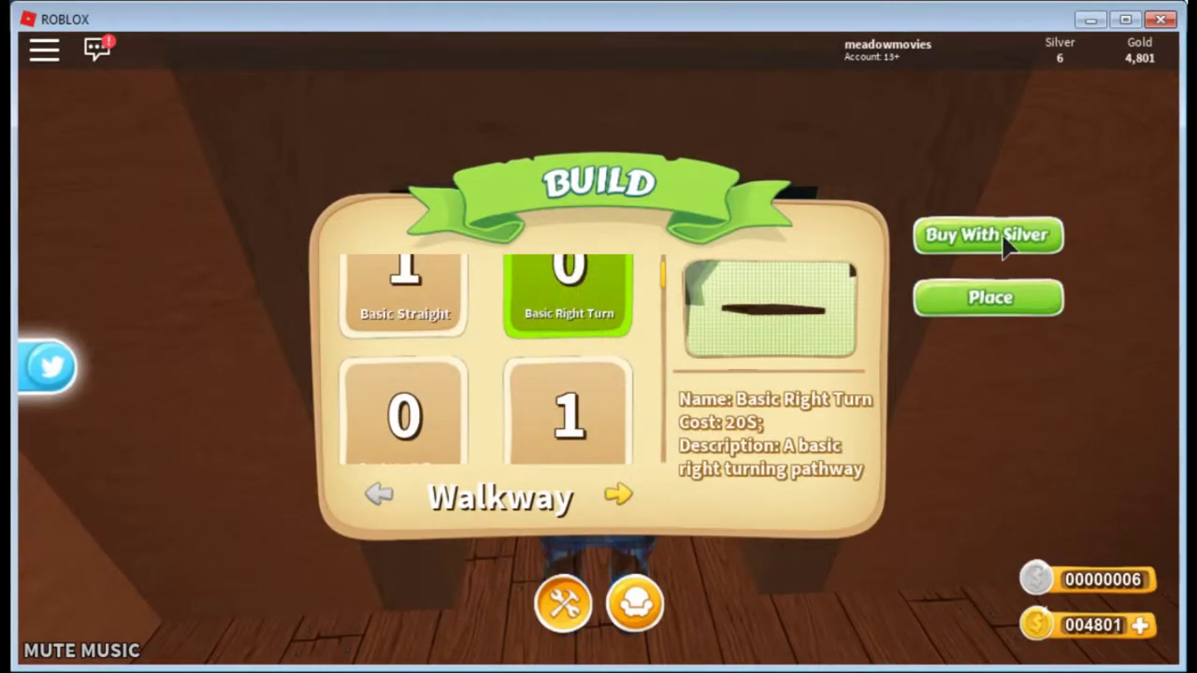
{"action": "scroll", "coordinate": [504, 380], "scroll_direction": "down", "scroll_amount": 1}
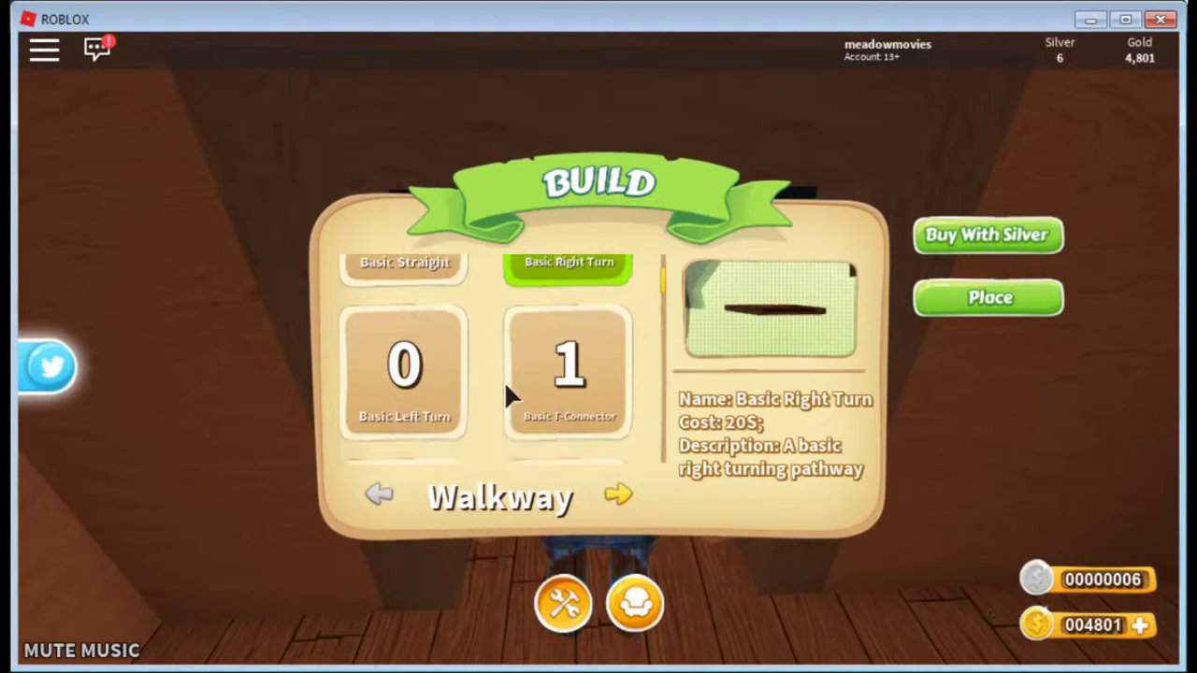
{"action": "scroll", "coordinate": [504, 381], "scroll_direction": "down", "scroll_amount": 1}
{"action": "scroll", "coordinate": [561, 341], "scroll_direction": "up", "scroll_amount": 1}
{"action": "left_click", "coordinate": [578, 348]}
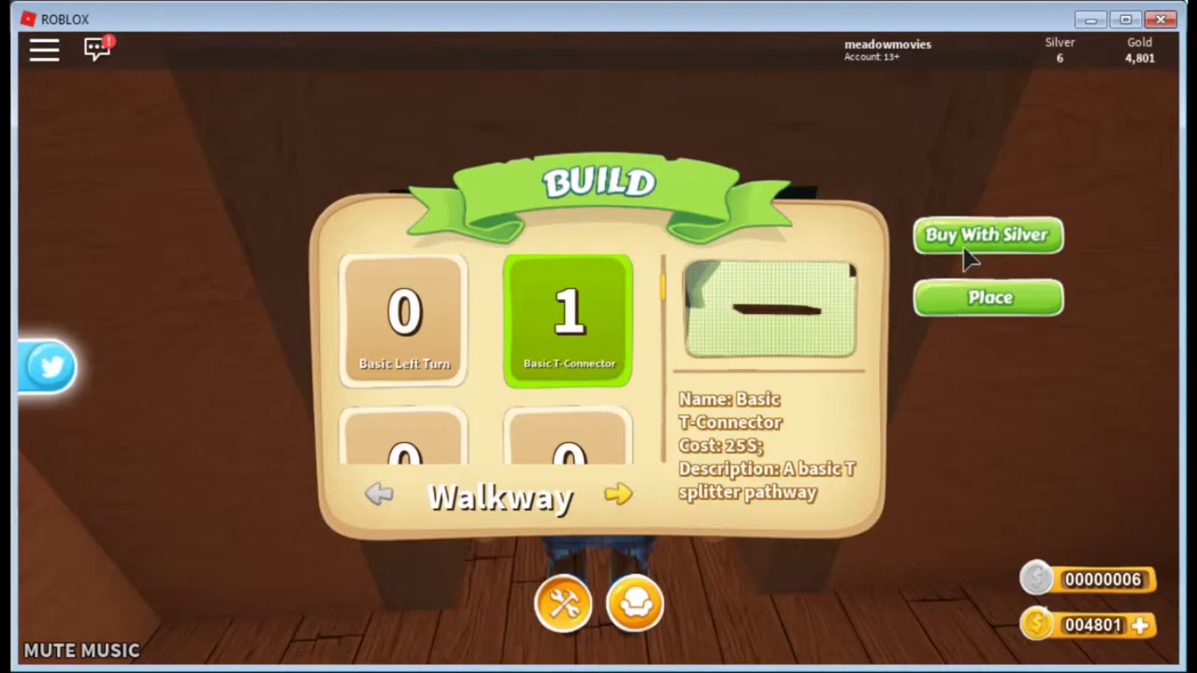
{"action": "left_click", "coordinate": [988, 297]}
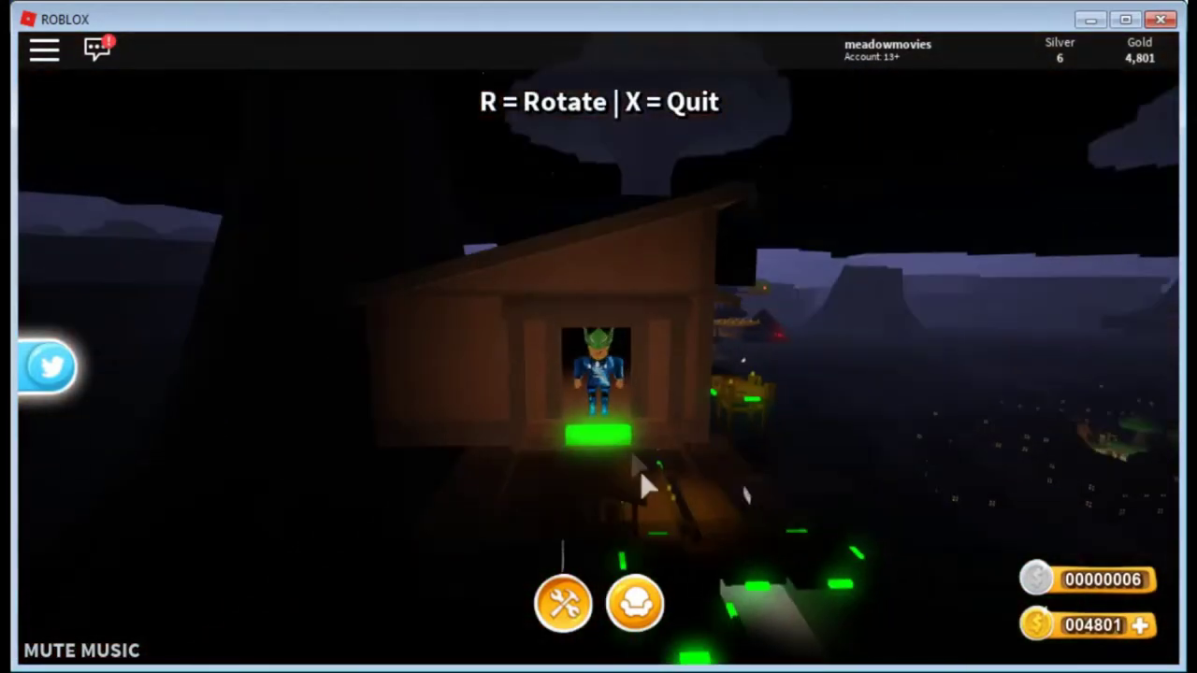
Step: Set the Basic T-Connector down at the house entrance and walk out onto the front deck
{"action": "left_click", "coordinate": [641, 474]}
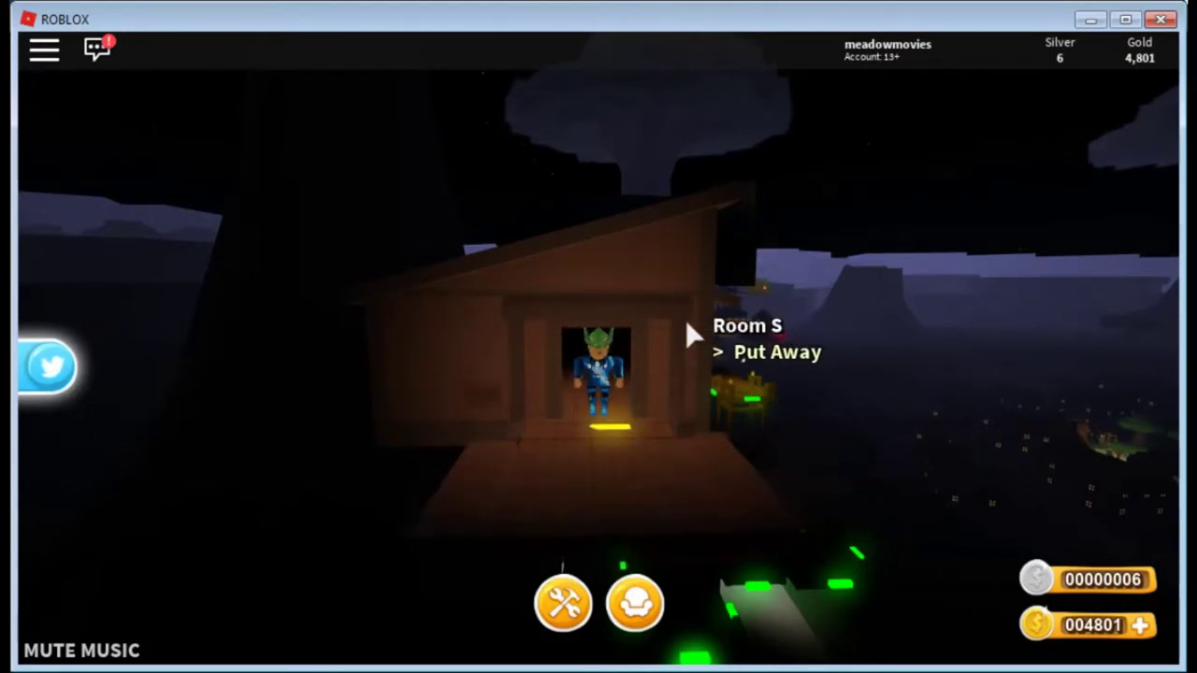
{"action": "key", "text": "s"}
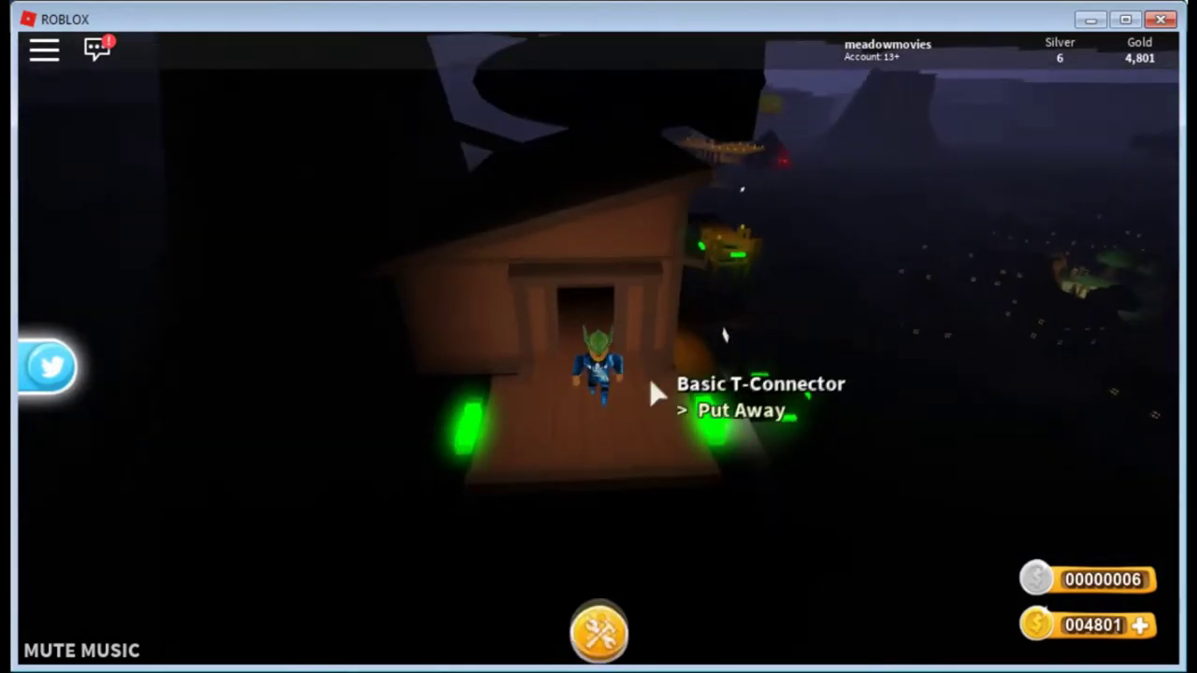
{"action": "left_click", "coordinate": [594, 605]}
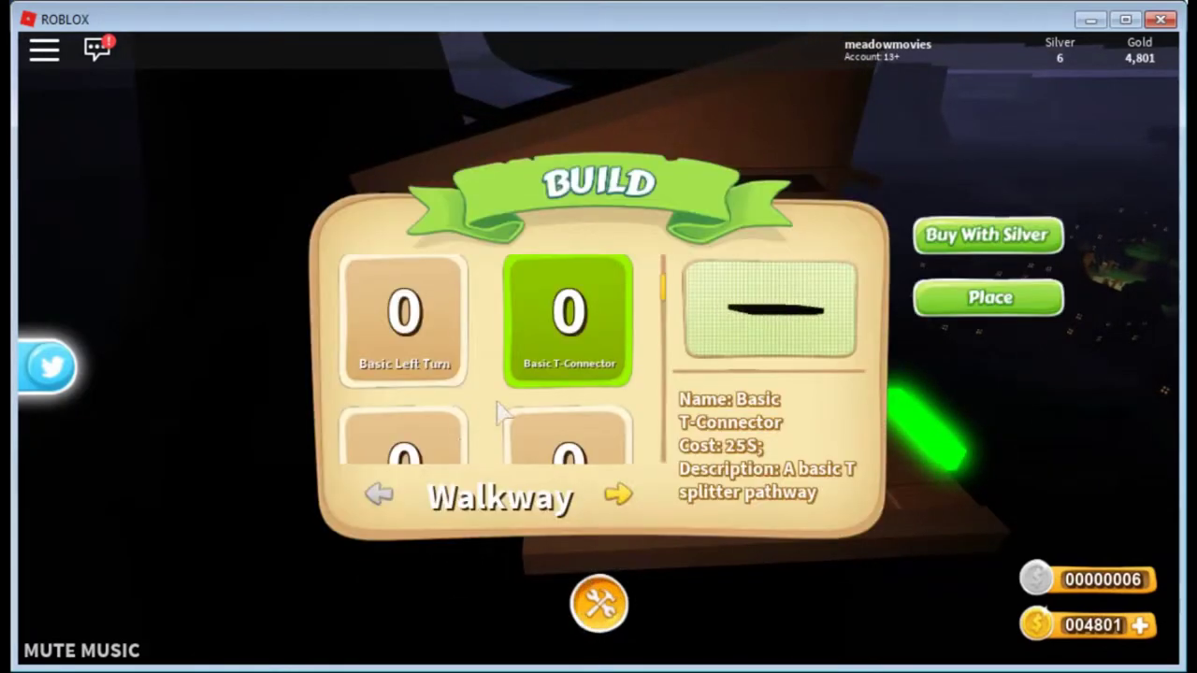
{"action": "scroll", "coordinate": [499, 412], "scroll_direction": "down", "scroll_amount": 2}
{"action": "scroll", "coordinate": [498, 412], "scroll_direction": "down", "scroll_amount": 2}
{"action": "scroll", "coordinate": [496, 406], "scroll_direction": "down", "scroll_amount": 2}
{"action": "scroll", "coordinate": [496, 355], "scroll_direction": "down", "scroll_amount": 2}
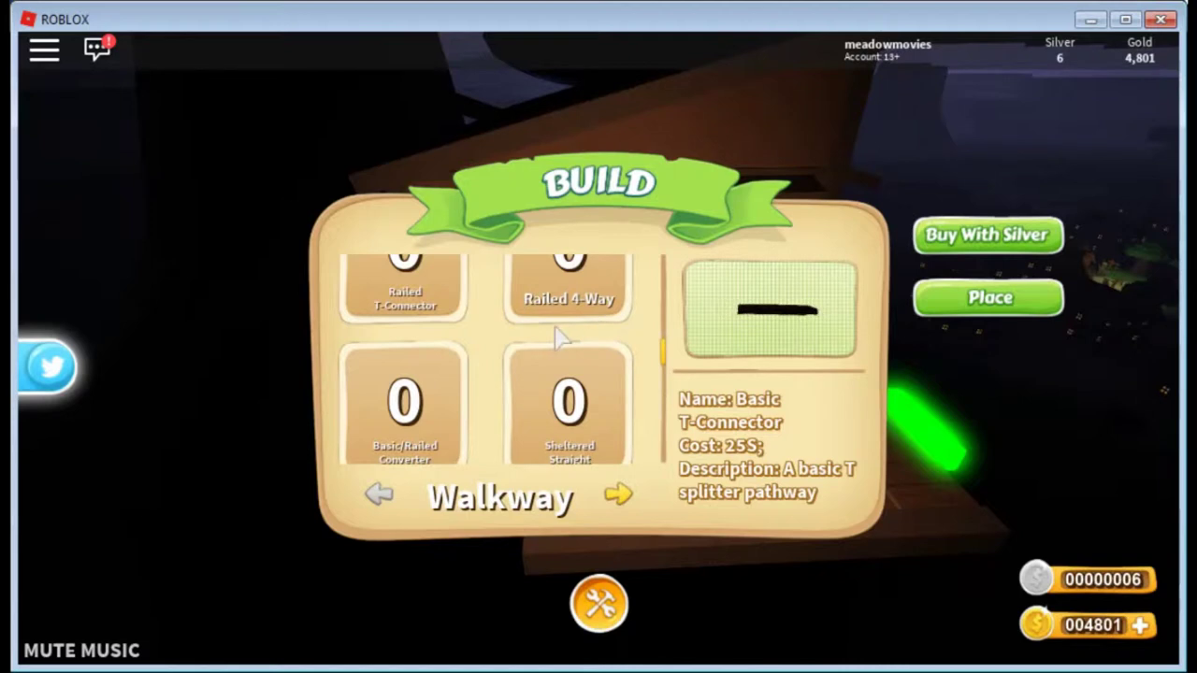
{"action": "scroll", "coordinate": [570, 374], "scroll_direction": "up", "scroll_amount": 3}
Step: Cycle through Harvest, Upwards! and Buildings to Transportation, and start placing the owned Airship
{"action": "left_click", "coordinate": [619, 498]}
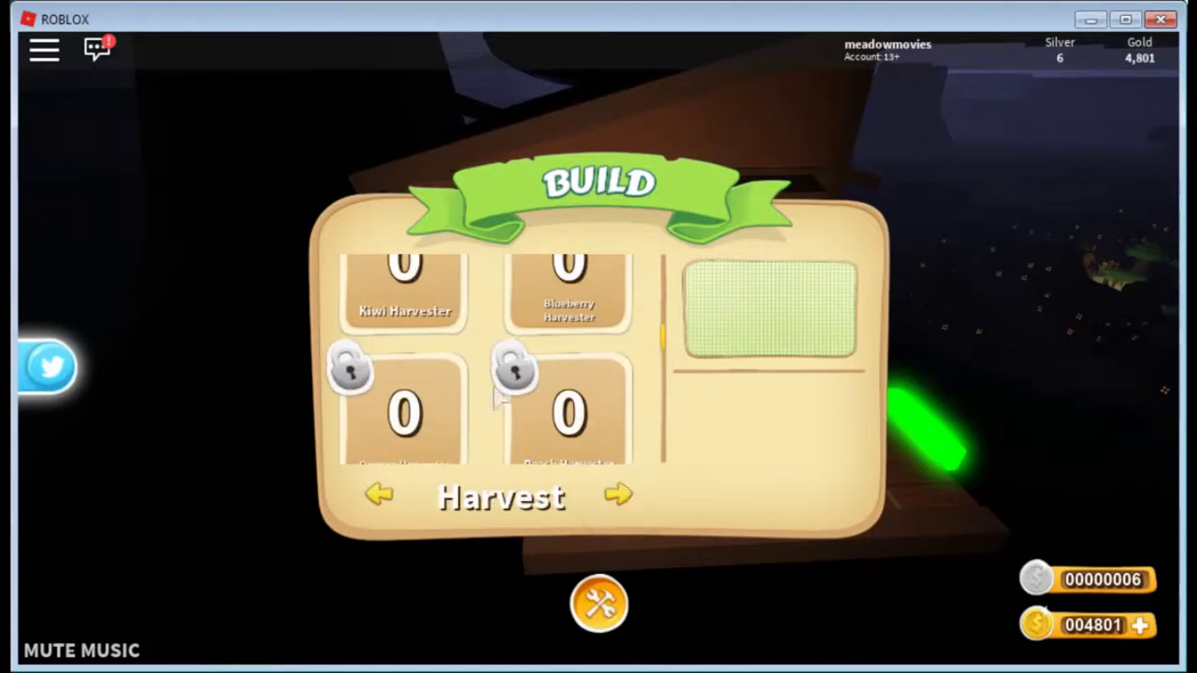
{"action": "scroll", "coordinate": [497, 397], "scroll_direction": "up", "scroll_amount": 2}
{"action": "left_click", "coordinate": [628, 497]}
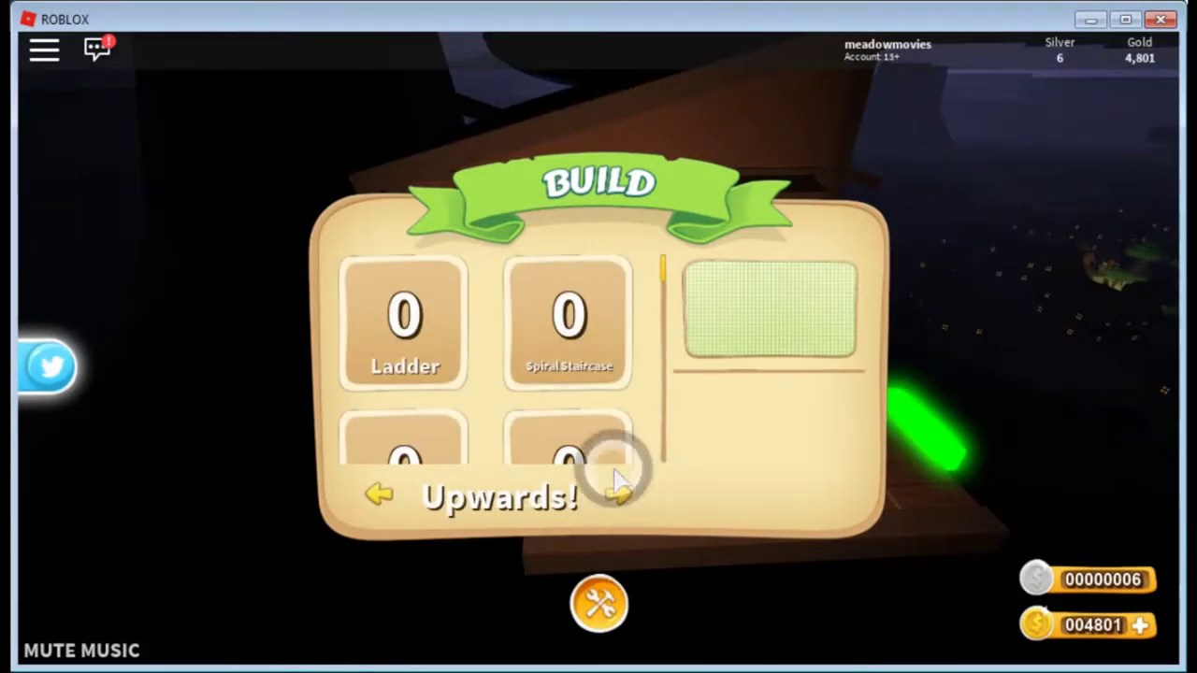
{"action": "left_click", "coordinate": [608, 493]}
{"action": "left_click", "coordinate": [610, 488]}
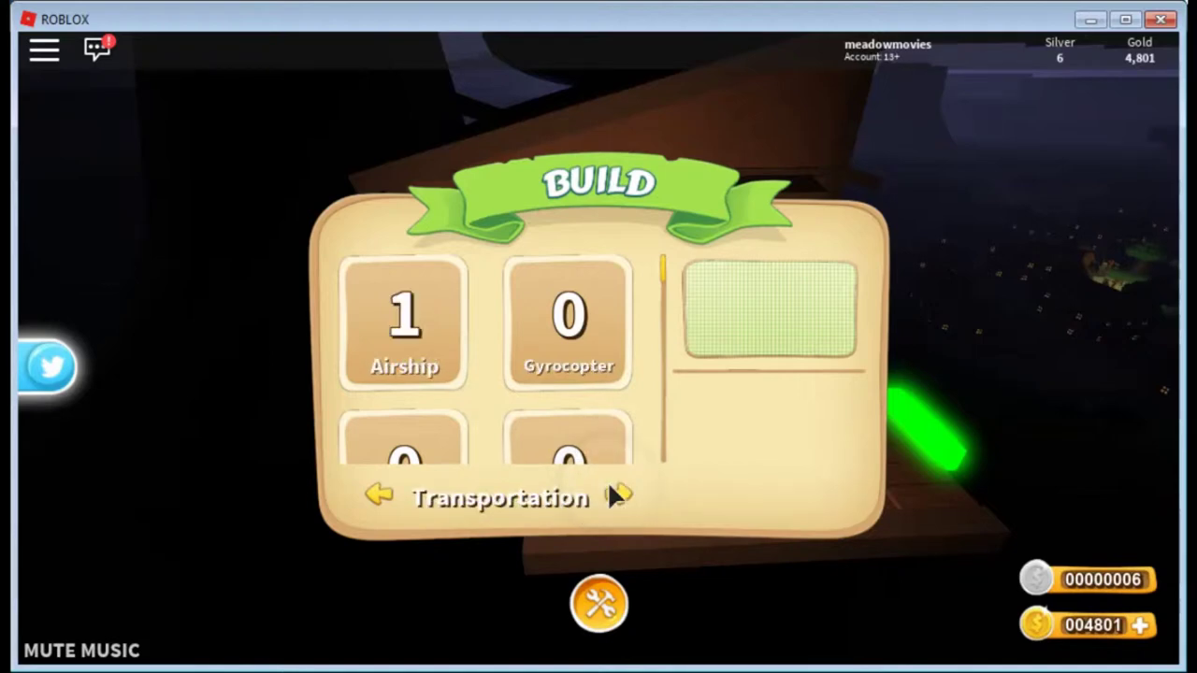
{"action": "left_click", "coordinate": [381, 322]}
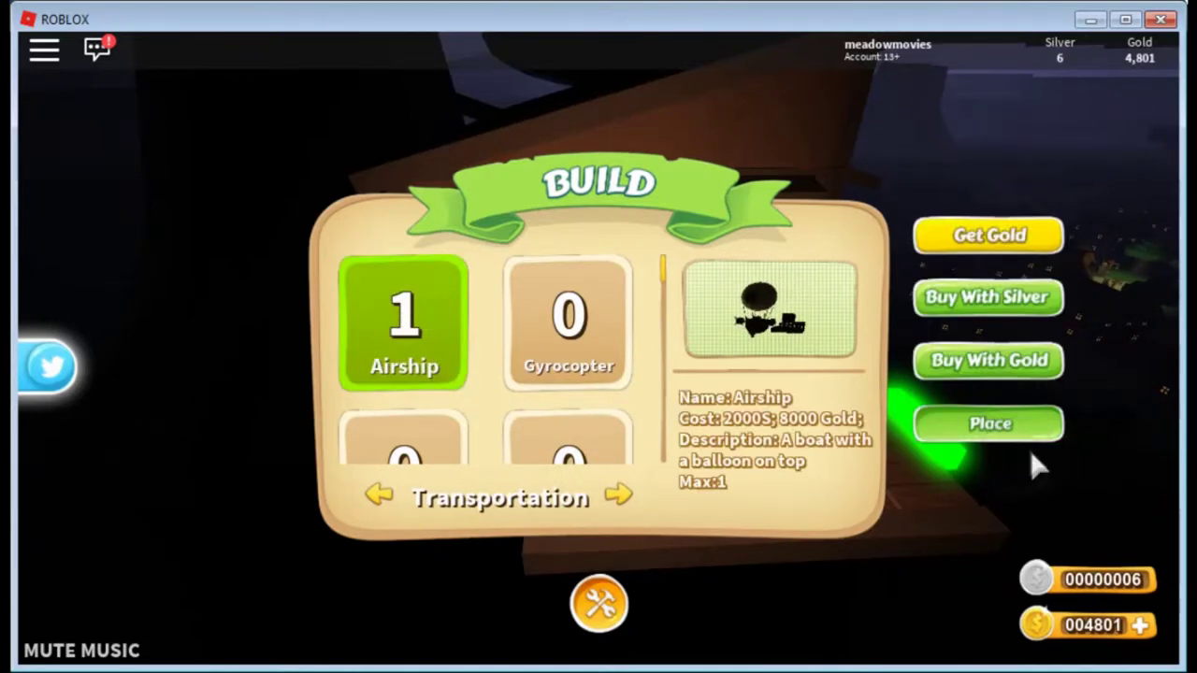
{"action": "left_click", "coordinate": [1015, 416]}
Step: Set the Airship down outside the house
{"action": "left_click", "coordinate": [866, 422]}
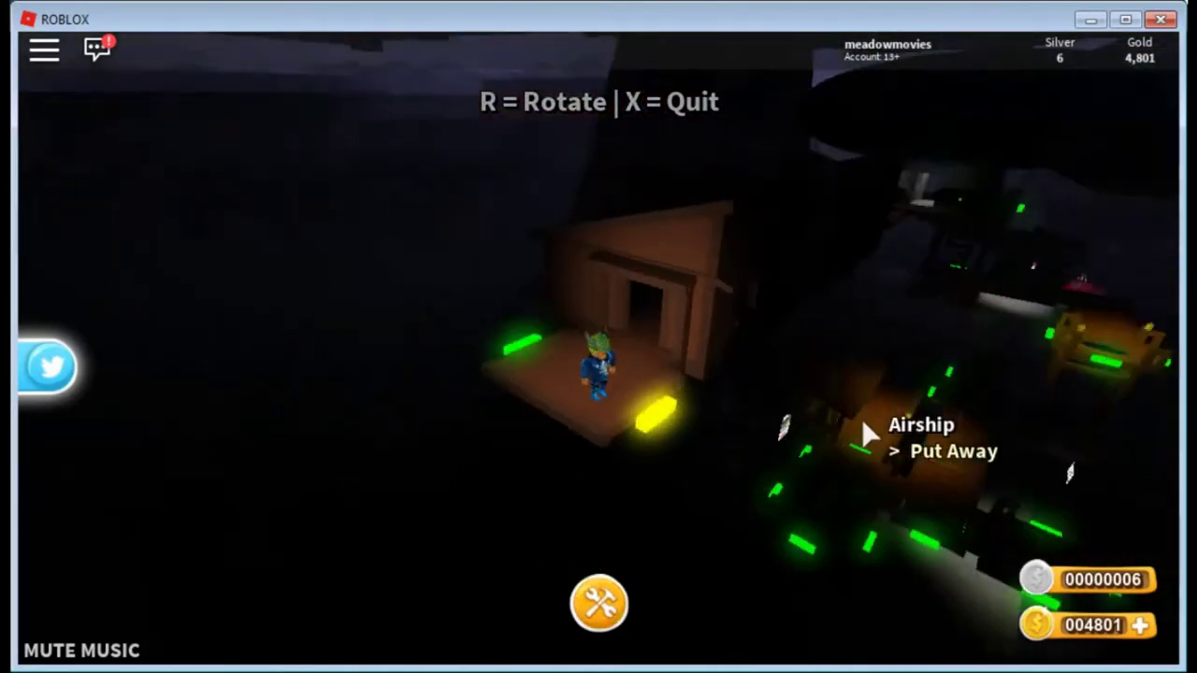
{"action": "scroll", "coordinate": [861, 418], "scroll_direction": "up", "scroll_amount": 5}
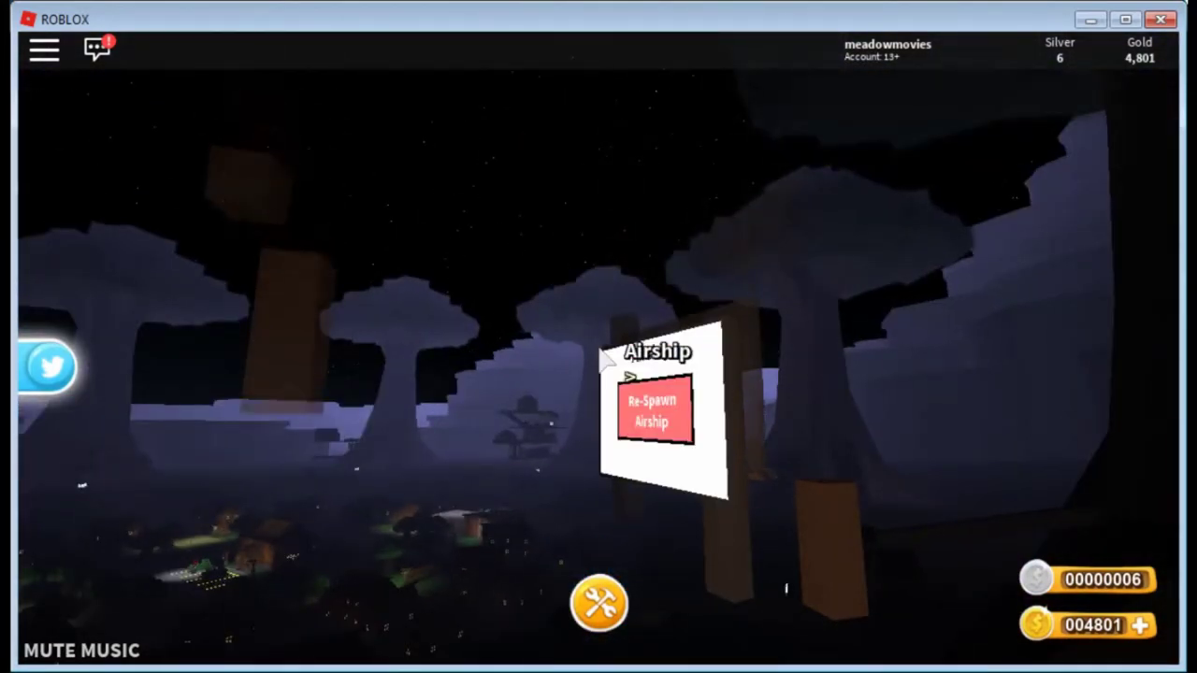
{"action": "scroll", "coordinate": [602, 357], "scroll_direction": "up", "scroll_amount": 5}
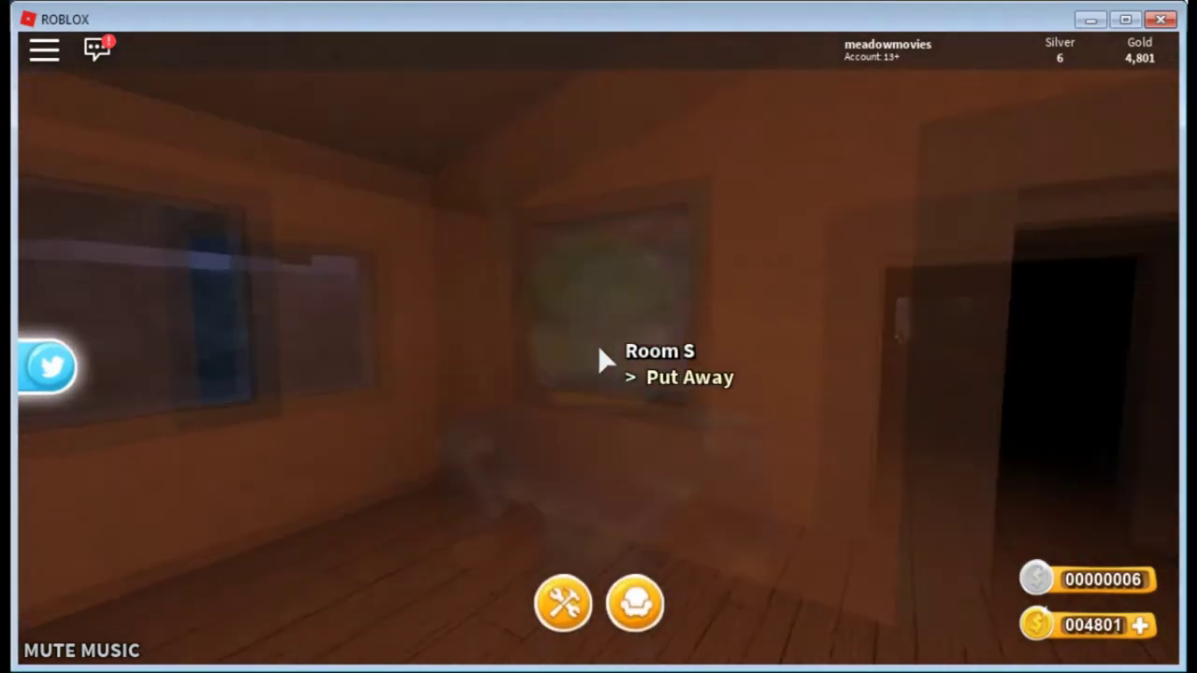
{"action": "scroll", "coordinate": [599, 351], "scroll_direction": "down", "scroll_amount": 5}
Step: Check the Firefly Jar and Lamp Post, then place a Fire Pit on the room floor
{"action": "left_click", "coordinate": [635, 606]}
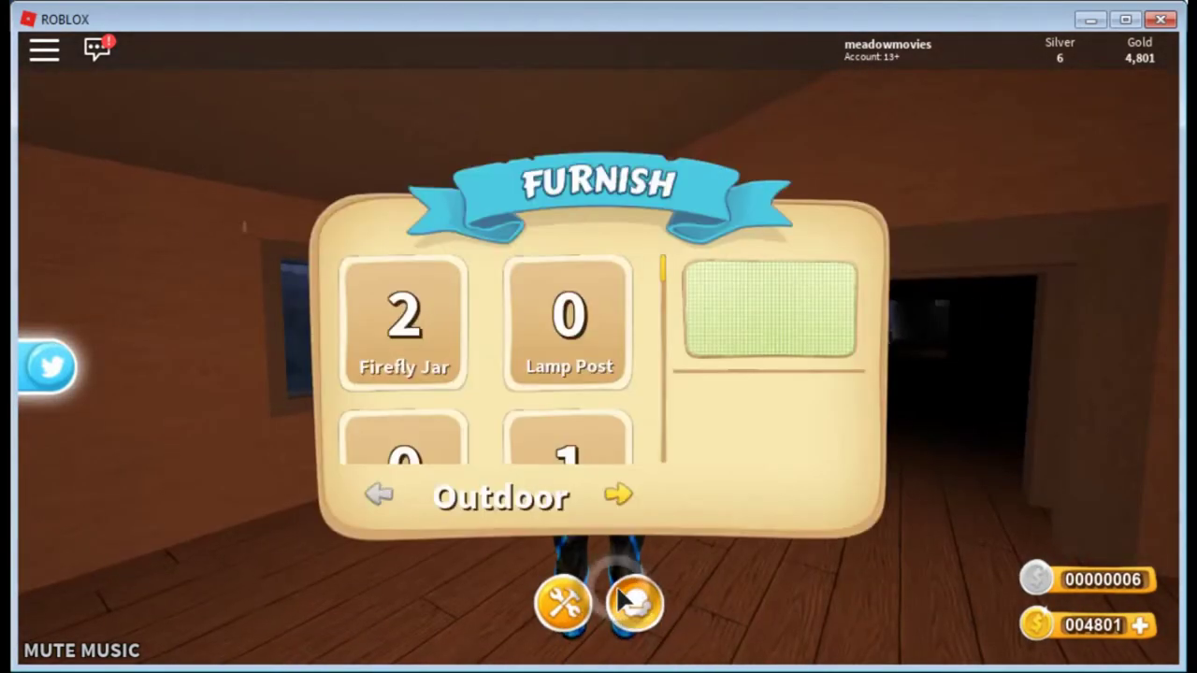
{"action": "left_click", "coordinate": [416, 366]}
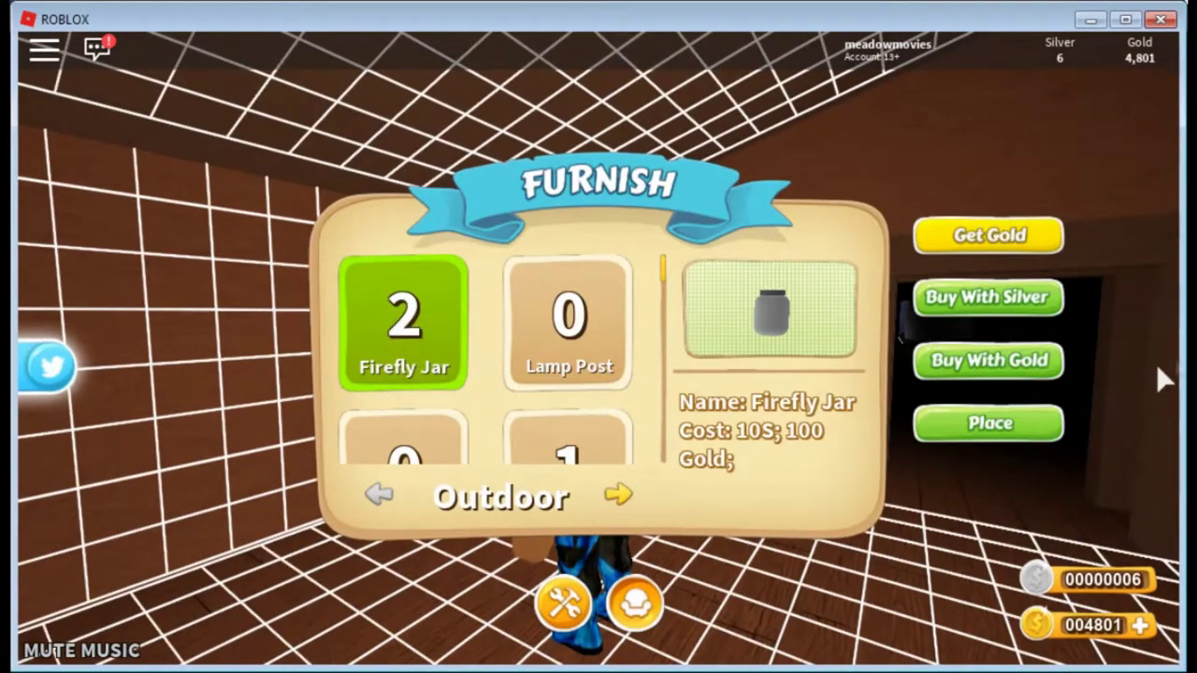
{"action": "left_click", "coordinate": [548, 318]}
{"action": "scroll", "coordinate": [519, 358], "scroll_direction": "down", "scroll_amount": 3}
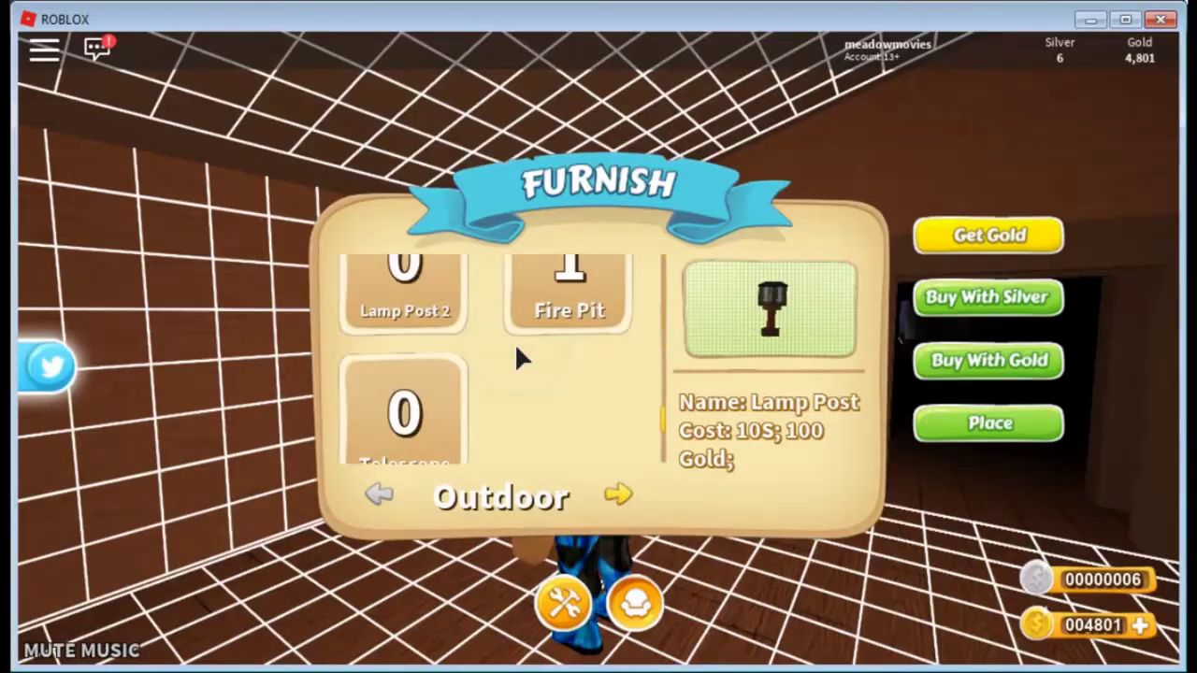
{"action": "left_click", "coordinate": [581, 325]}
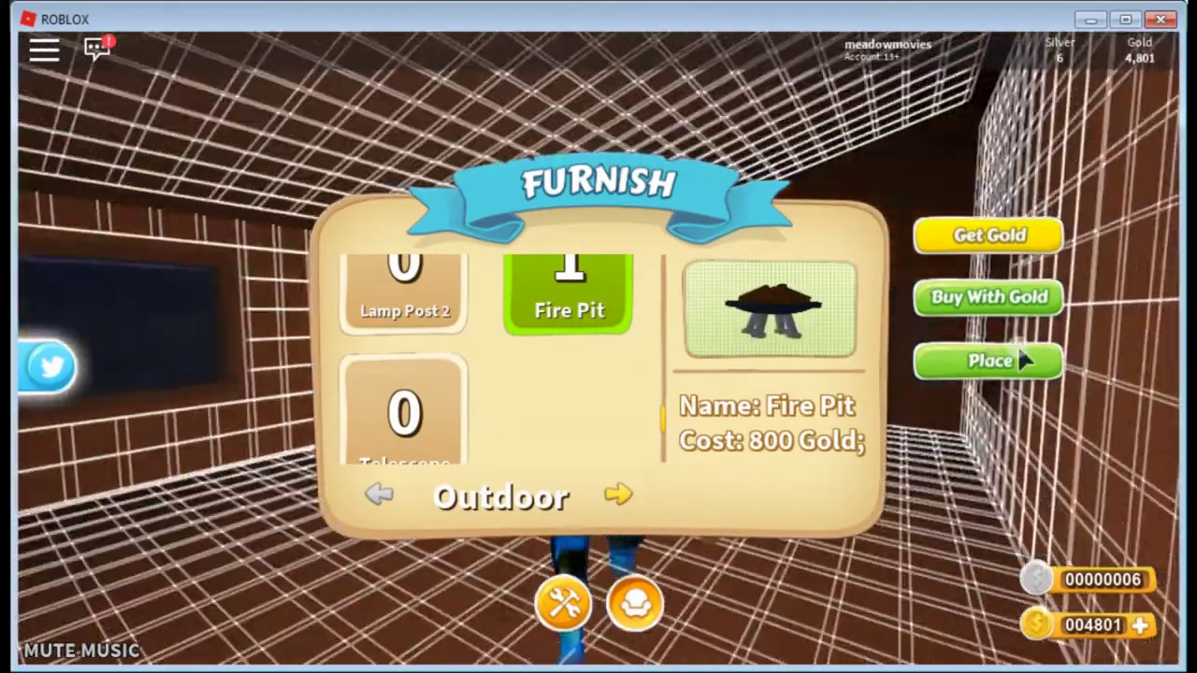
{"action": "left_click", "coordinate": [1020, 357]}
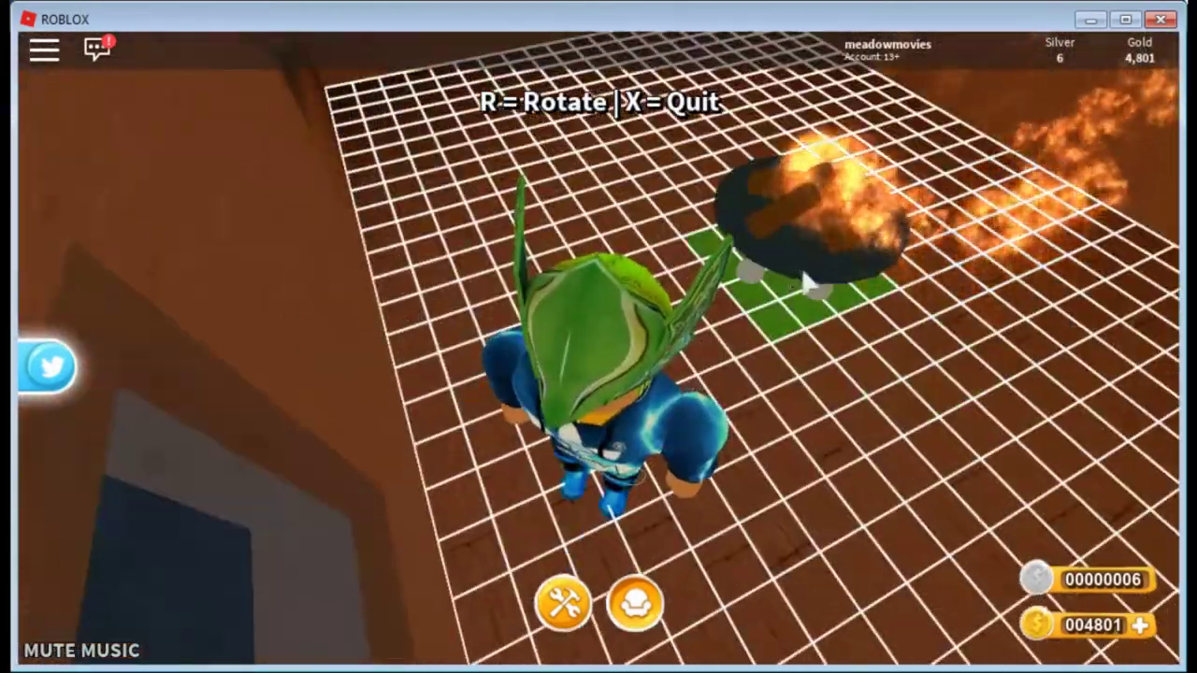
{"action": "left_click", "coordinate": [799, 297]}
{"action": "left_click", "coordinate": [628, 617]}
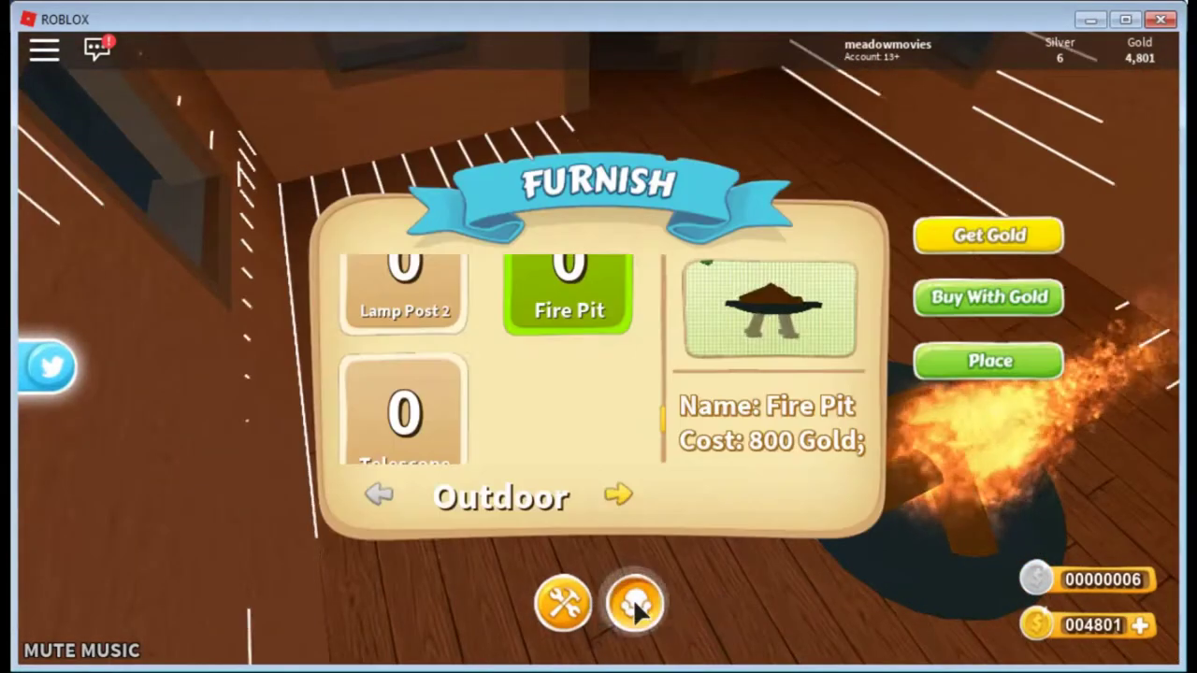
{"action": "scroll", "coordinate": [485, 412], "scroll_direction": "up", "scroll_amount": 2}
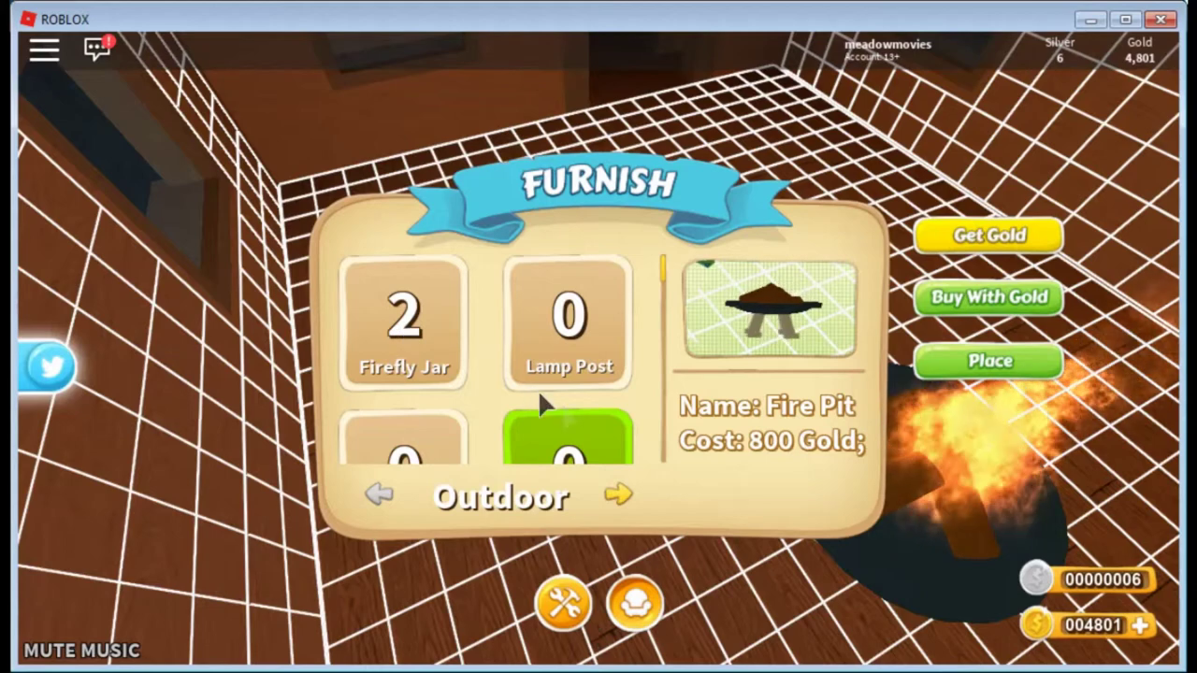
Step: Browse the Interior categories: Furniture, Tabletop (Table Lamp), Wall, Ceiling and Floor
{"action": "left_click", "coordinate": [619, 494]}
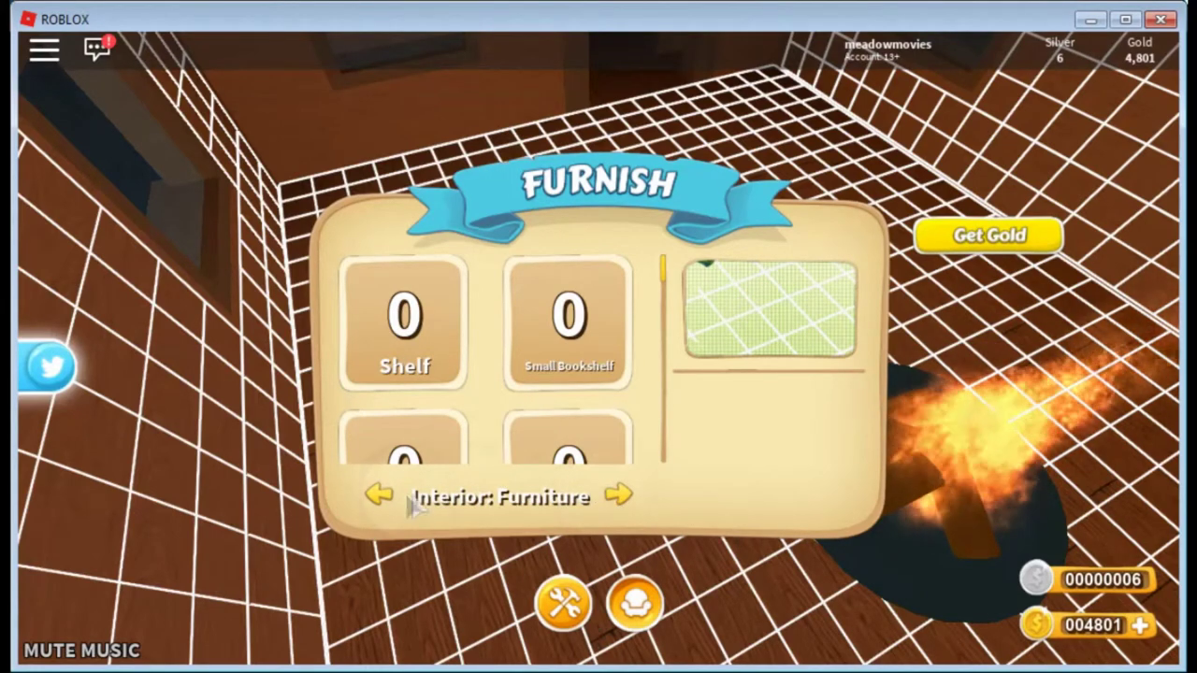
{"action": "left_click", "coordinate": [618, 494]}
{"action": "scroll", "coordinate": [533, 398], "scroll_direction": "down", "scroll_amount": 1}
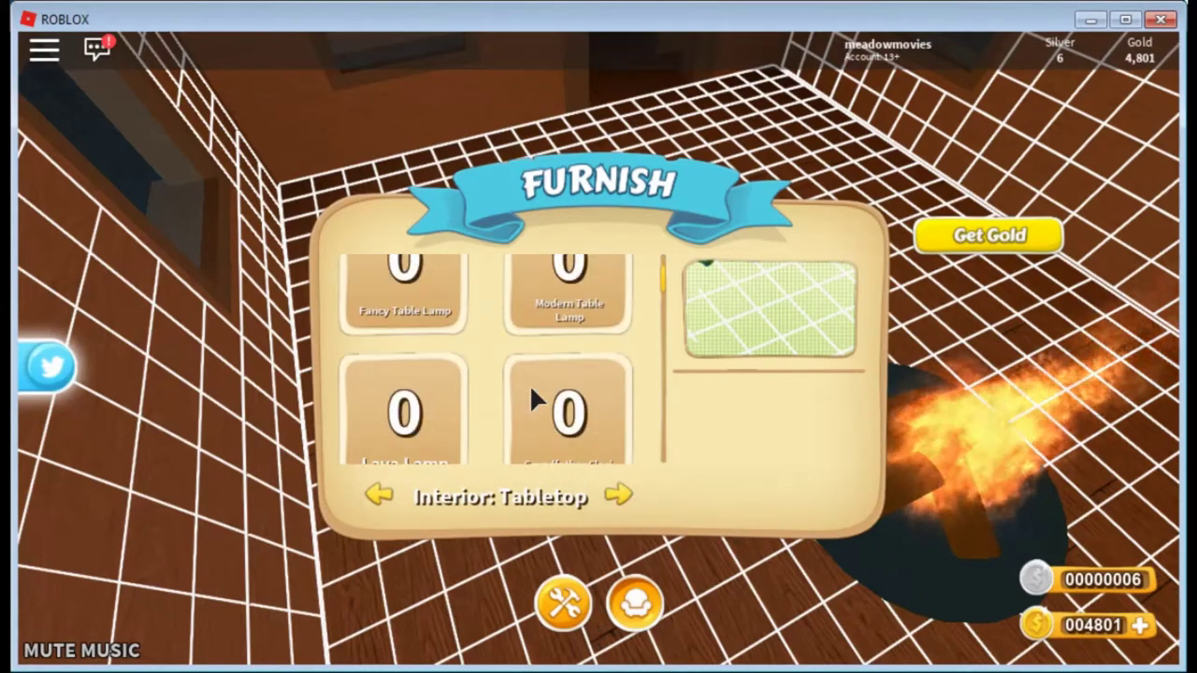
{"action": "left_click", "coordinate": [411, 318]}
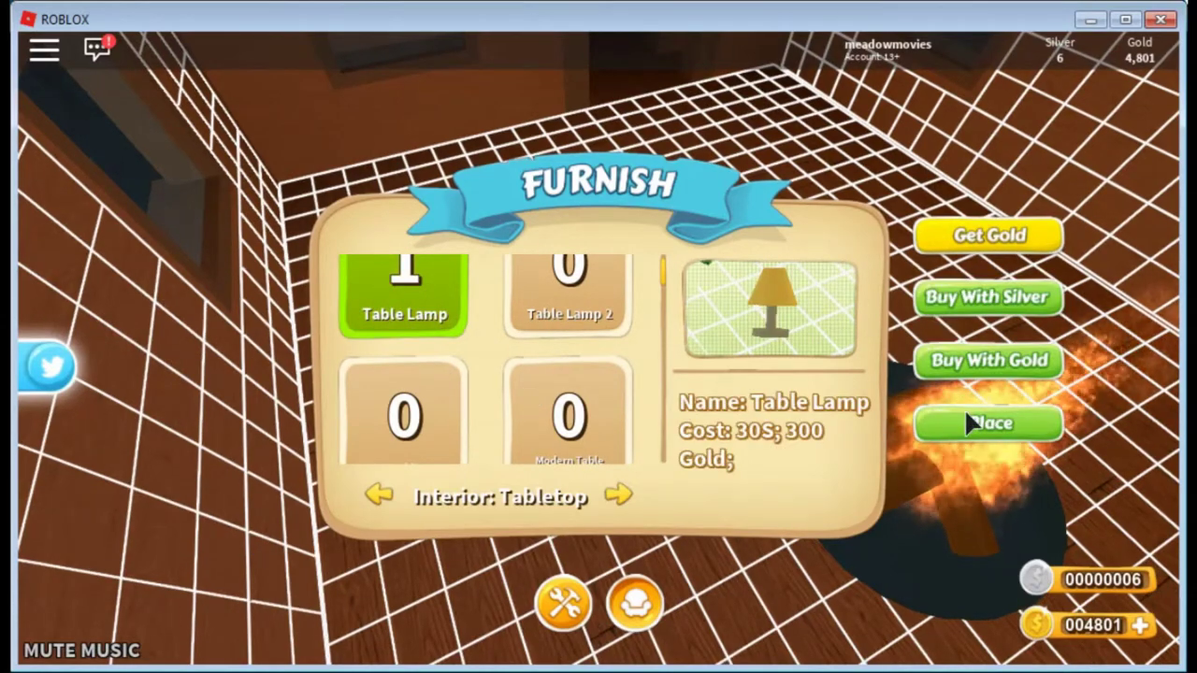
{"action": "scroll", "coordinate": [509, 374], "scroll_direction": "down", "scroll_amount": 3}
{"action": "scroll", "coordinate": [505, 370], "scroll_direction": "down", "scroll_amount": 2}
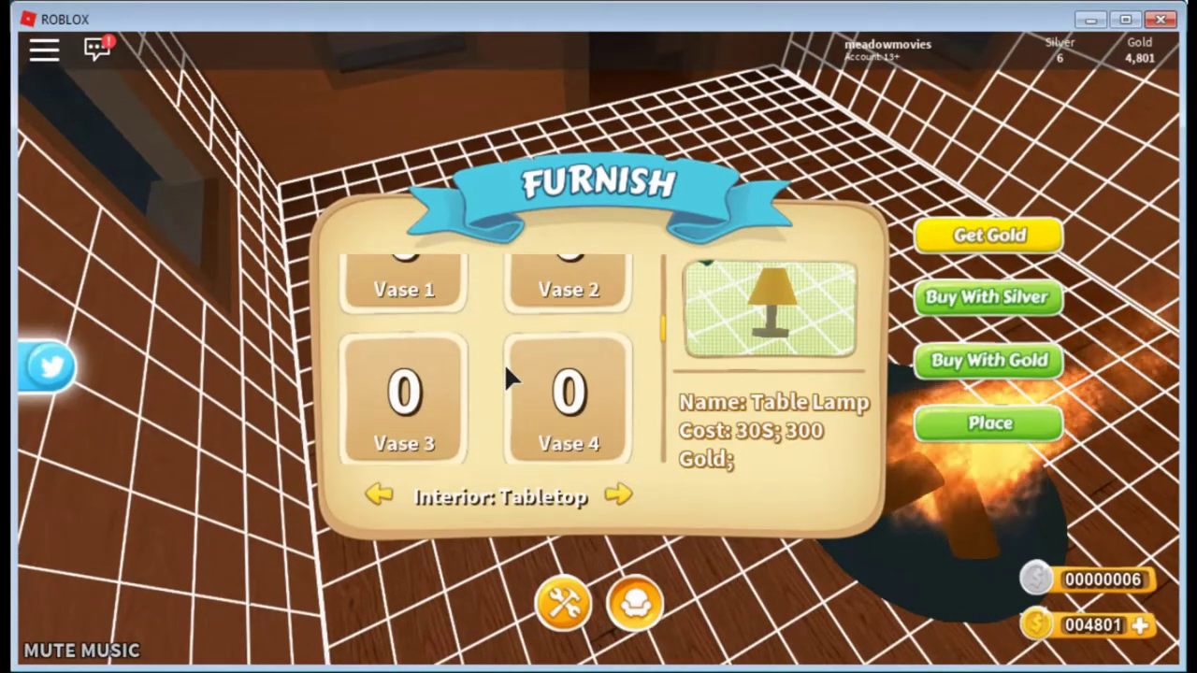
{"action": "scroll", "coordinate": [505, 370], "scroll_direction": "down", "scroll_amount": 2}
{"action": "scroll", "coordinate": [505, 371], "scroll_direction": "down", "scroll_amount": 2}
{"action": "scroll", "coordinate": [504, 370], "scroll_direction": "down", "scroll_amount": 2}
{"action": "scroll", "coordinate": [504, 363], "scroll_direction": "down", "scroll_amount": 2}
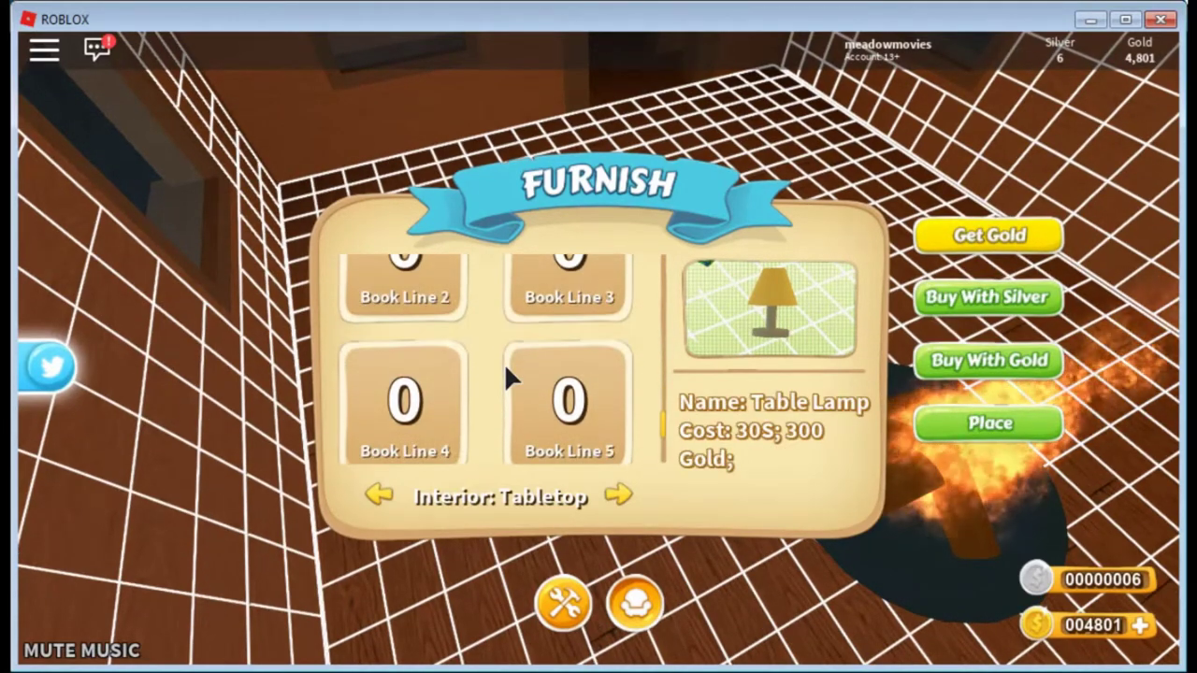
{"action": "scroll", "coordinate": [504, 363], "scroll_direction": "down", "scroll_amount": 2}
{"action": "left_click", "coordinate": [617, 496]}
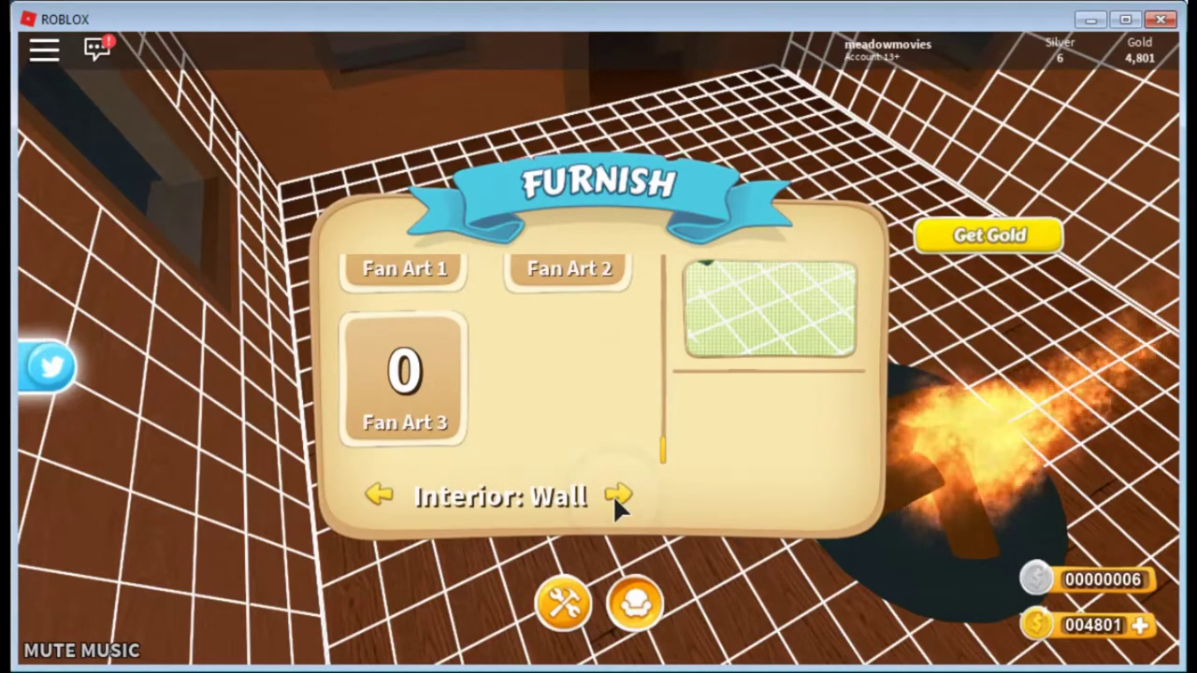
{"action": "scroll", "coordinate": [499, 369], "scroll_direction": "up", "scroll_amount": 5}
{"action": "scroll", "coordinate": [499, 369], "scroll_direction": "up", "scroll_amount": 3}
{"action": "scroll", "coordinate": [500, 369], "scroll_direction": "up", "scroll_amount": 2}
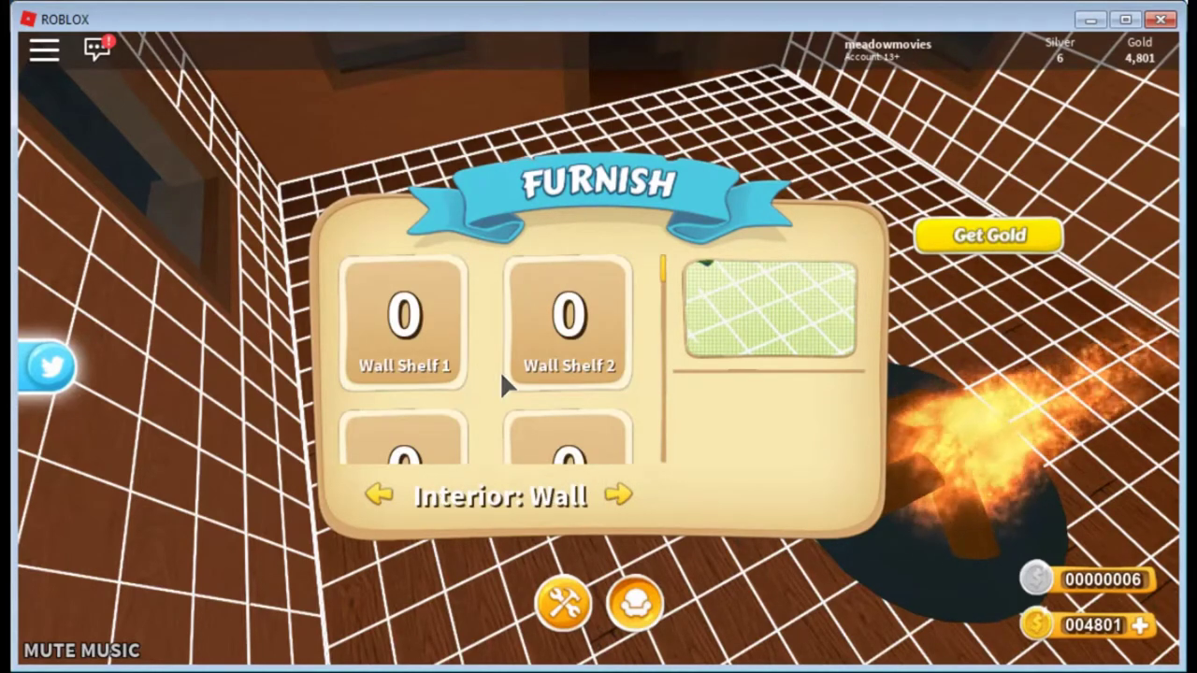
{"action": "left_click", "coordinate": [617, 495]}
{"action": "scroll", "coordinate": [604, 453], "scroll_direction": "down", "scroll_amount": 5}
{"action": "scroll", "coordinate": [608, 455], "scroll_direction": "up", "scroll_amount": 3}
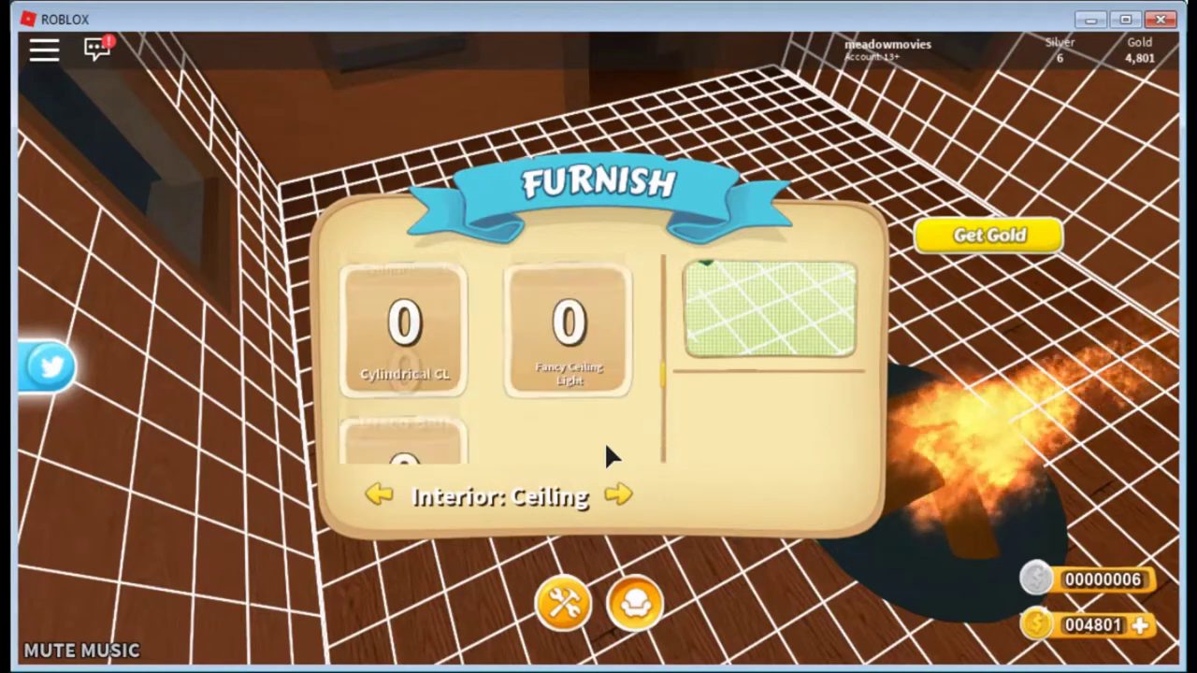
{"action": "scroll", "coordinate": [608, 455], "scroll_direction": "up", "scroll_amount": 2}
{"action": "left_click", "coordinate": [618, 495]}
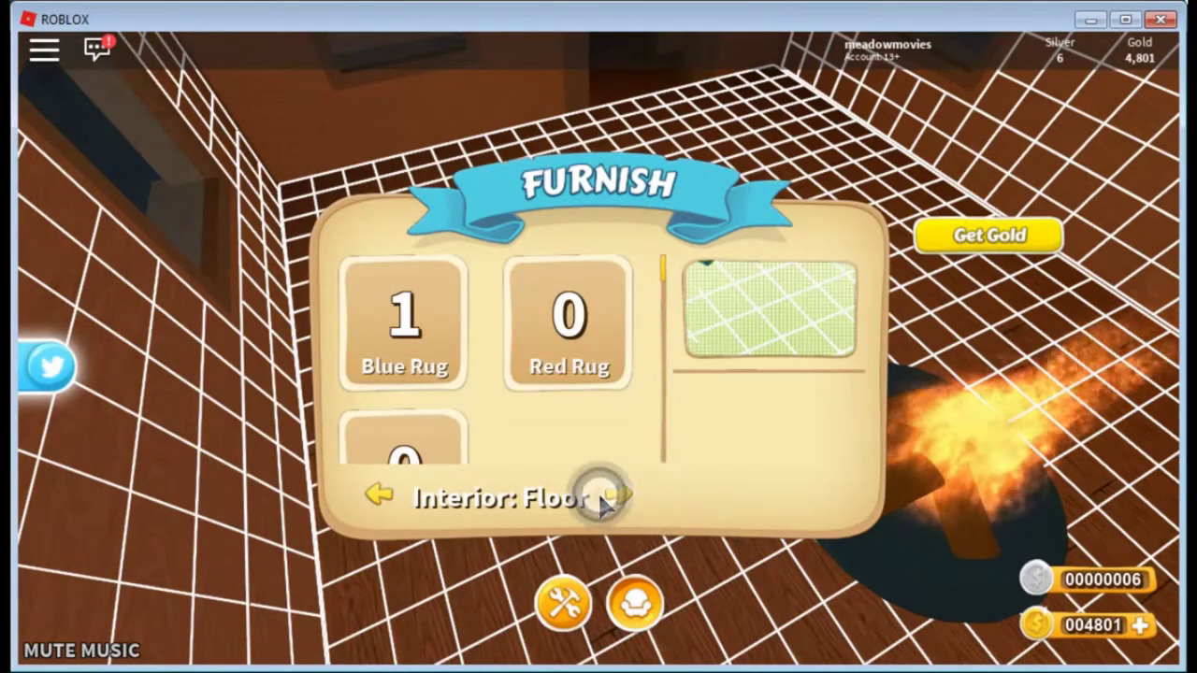
Step: Browse Kitchen, Bedroom and Random items through to My Collection
{"action": "left_click", "coordinate": [601, 498]}
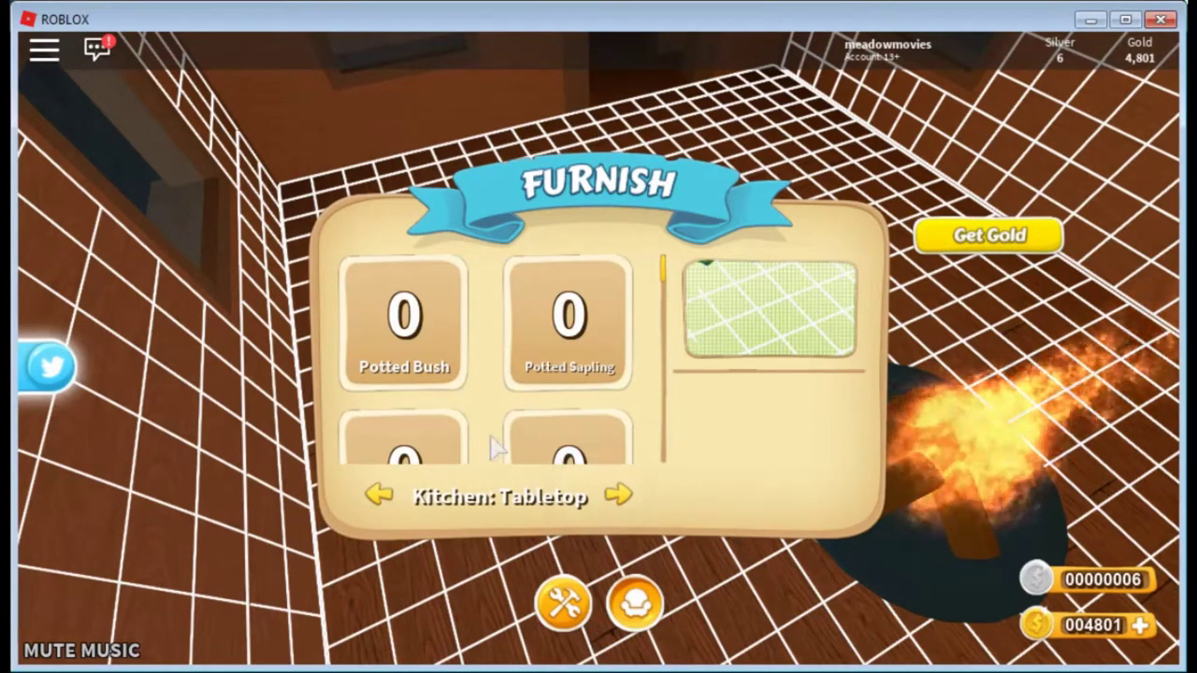
{"action": "scroll", "coordinate": [502, 407], "scroll_direction": "down", "scroll_amount": 3}
{"action": "scroll", "coordinate": [550, 403], "scroll_direction": "down", "scroll_amount": 1}
{"action": "scroll", "coordinate": [566, 419], "scroll_direction": "down", "scroll_amount": 3}
{"action": "scroll", "coordinate": [489, 395], "scroll_direction": "up", "scroll_amount": 2}
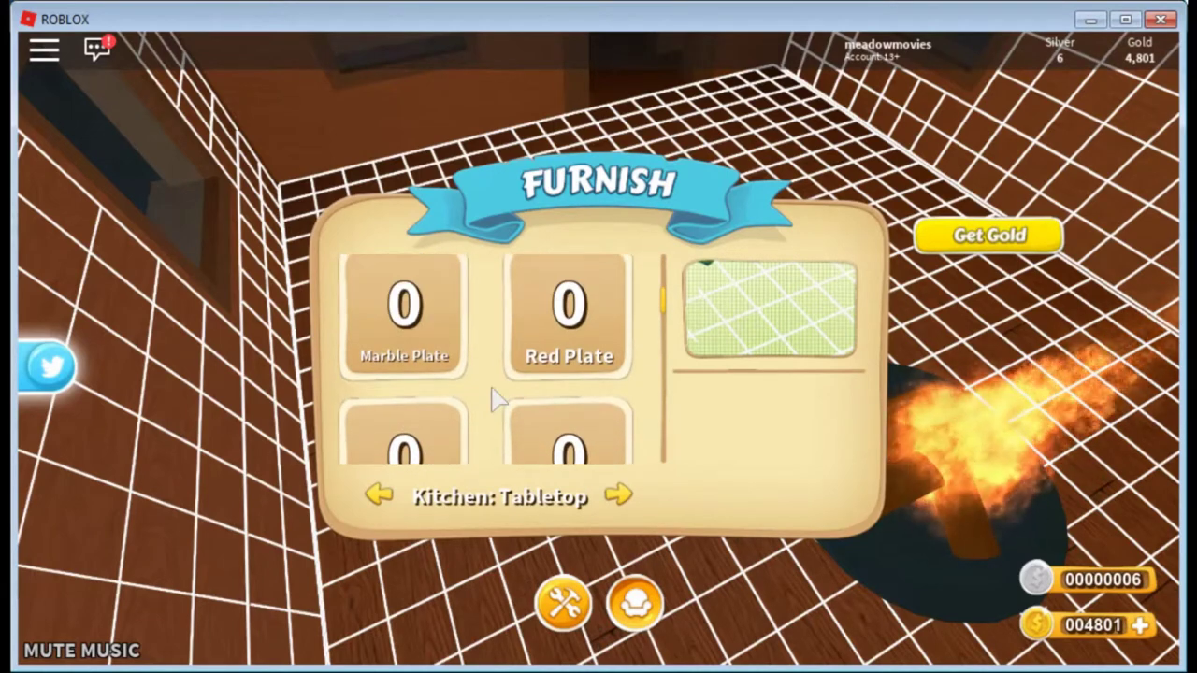
{"action": "scroll", "coordinate": [459, 337], "scroll_direction": "up", "scroll_amount": 2}
{"action": "left_click", "coordinate": [428, 318]}
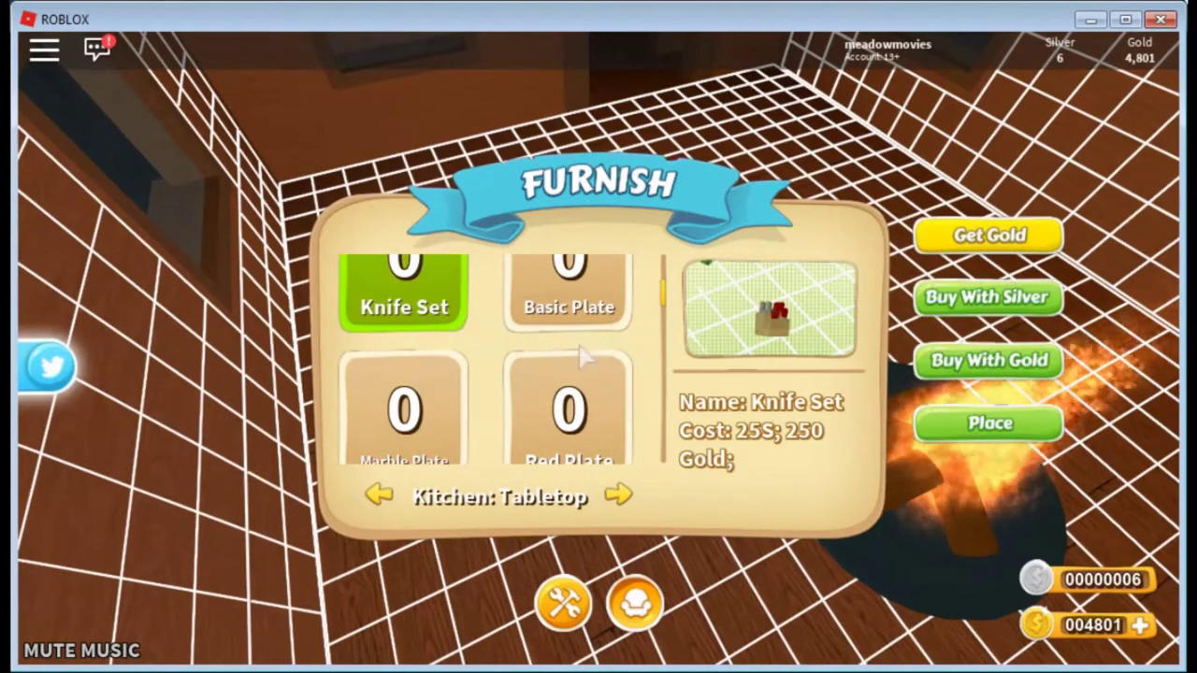
{"action": "left_click", "coordinate": [617, 496]}
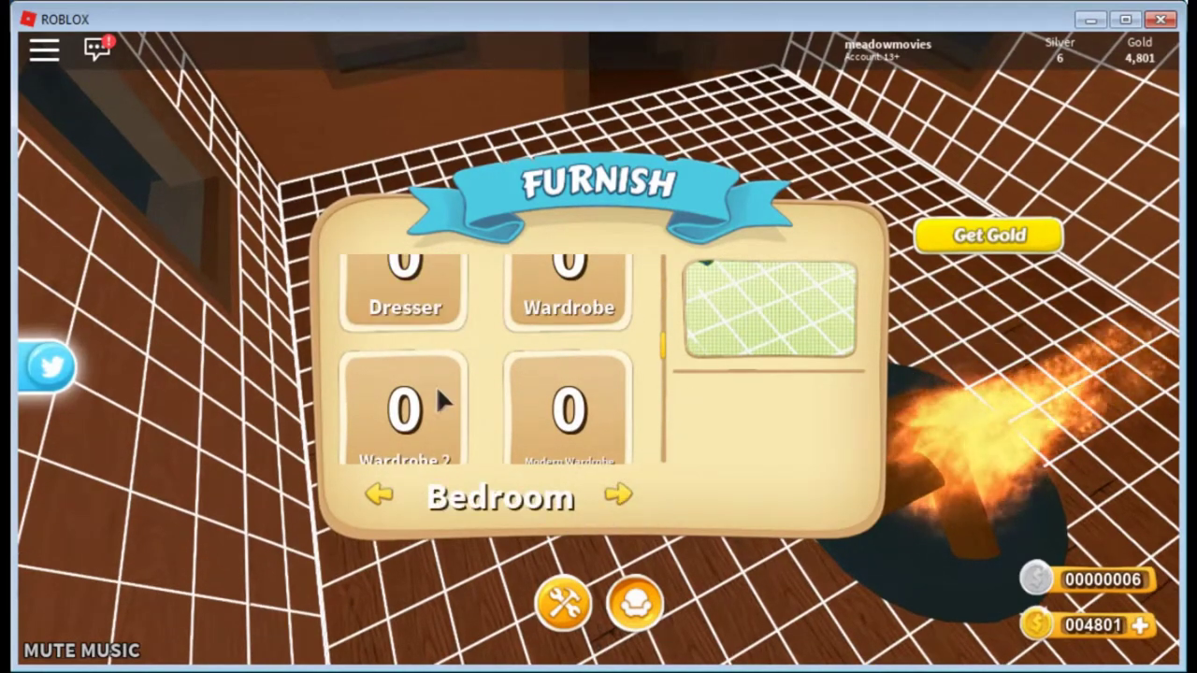
{"action": "scroll", "coordinate": [444, 383], "scroll_direction": "down", "scroll_amount": 2}
{"action": "scroll", "coordinate": [451, 378], "scroll_direction": "up", "scroll_amount": 2}
{"action": "scroll", "coordinate": [462, 374], "scroll_direction": "up", "scroll_amount": 2}
{"action": "scroll", "coordinate": [473, 372], "scroll_direction": "up", "scroll_amount": 2}
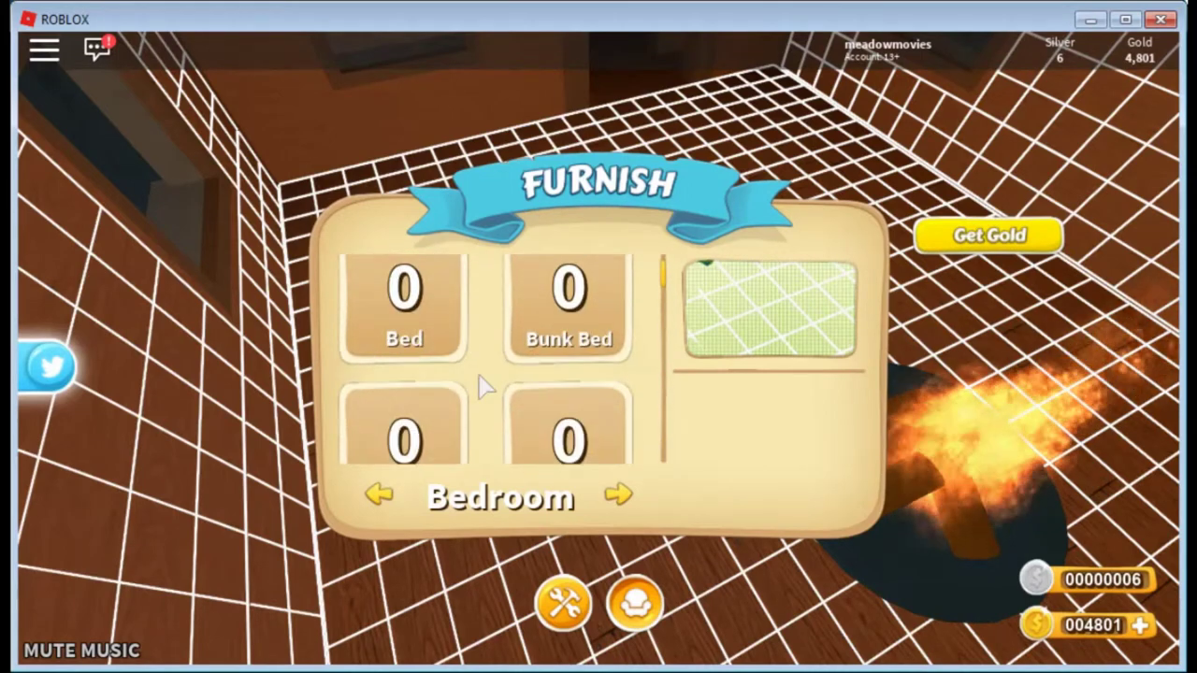
{"action": "left_click", "coordinate": [639, 486]}
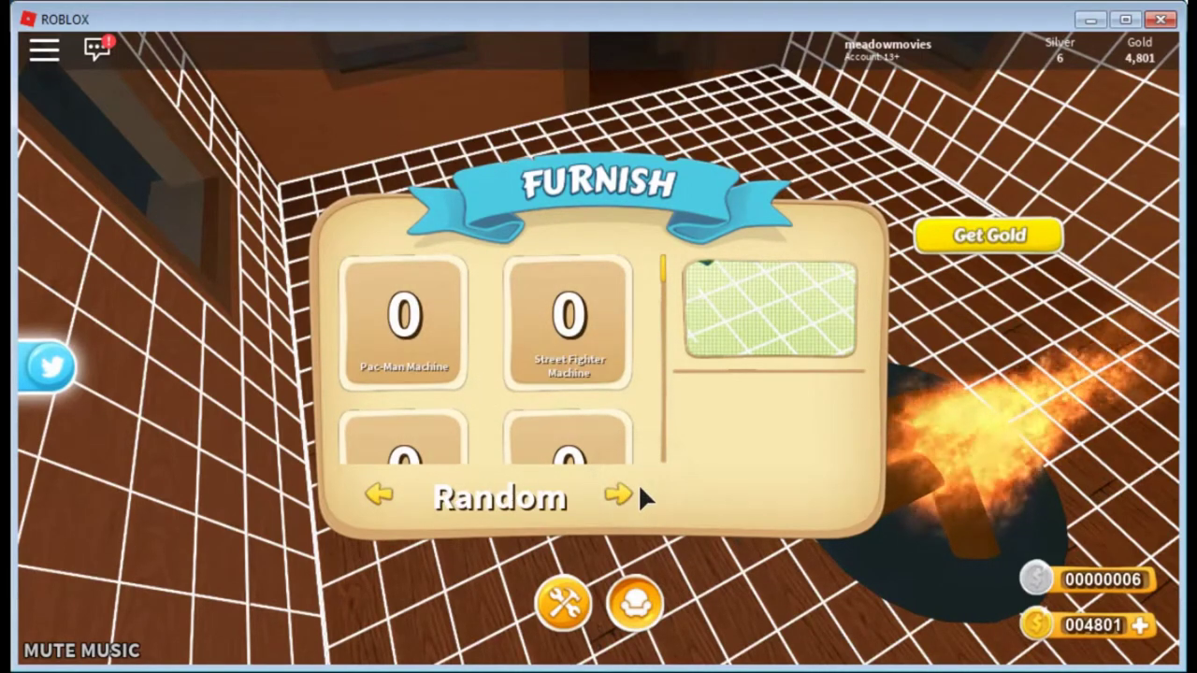
{"action": "scroll", "coordinate": [513, 406], "scroll_direction": "down", "scroll_amount": 3}
{"action": "left_click", "coordinate": [617, 495]}
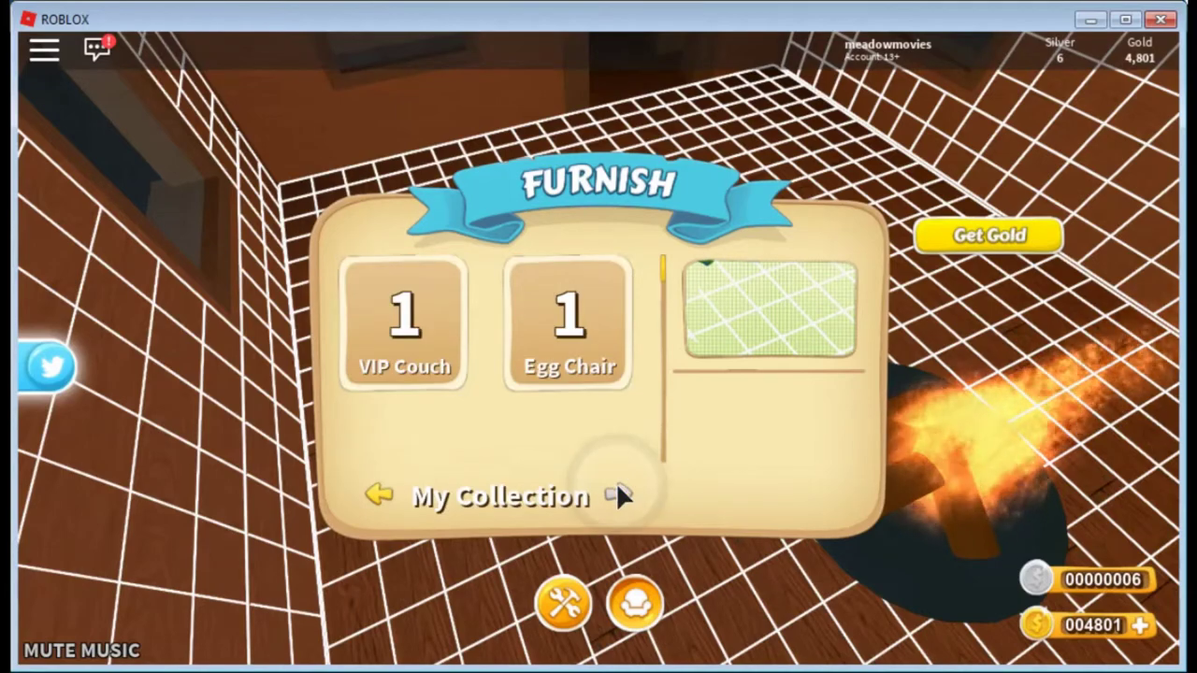
Step: Select the VIP Couch, cancel its placement, and walk back into the room
{"action": "left_click", "coordinate": [447, 374]}
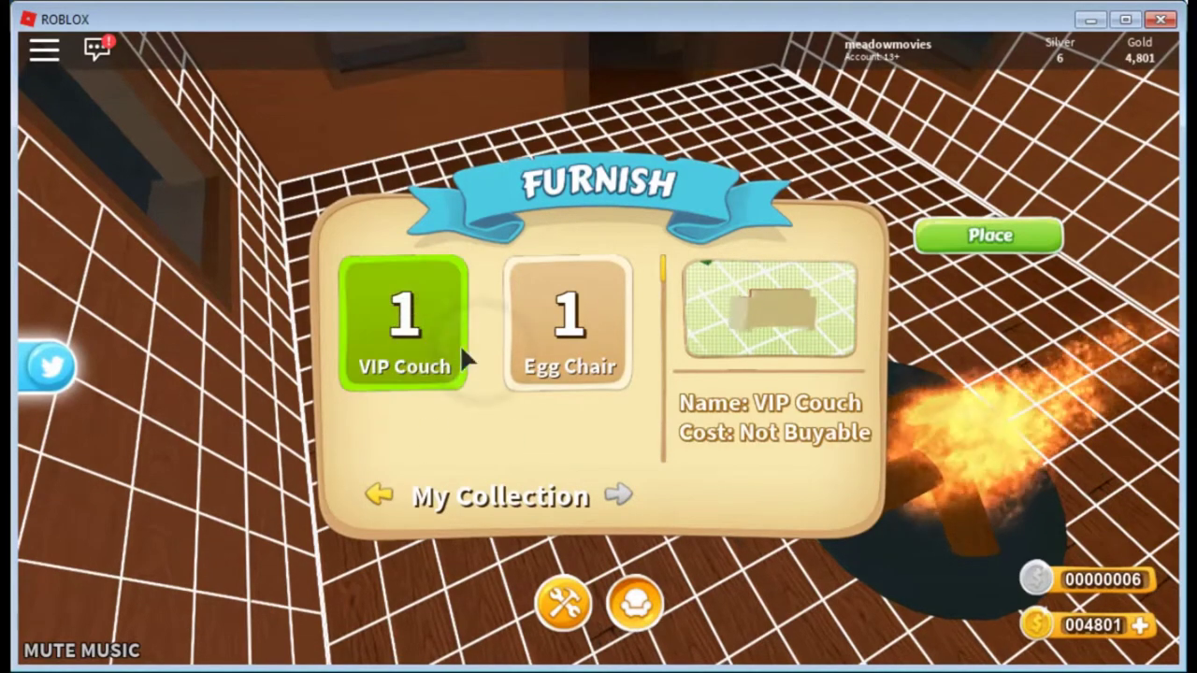
{"action": "left_click", "coordinate": [952, 236]}
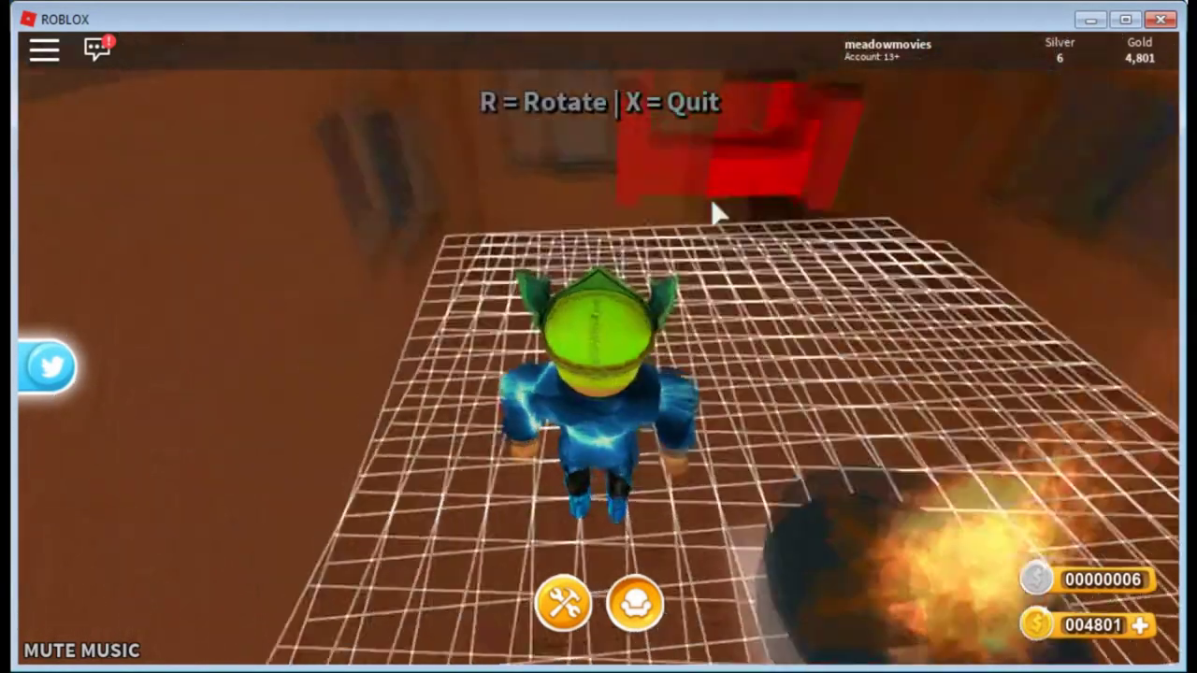
{"action": "scroll", "coordinate": [680, 245], "scroll_direction": "up", "scroll_amount": 5}
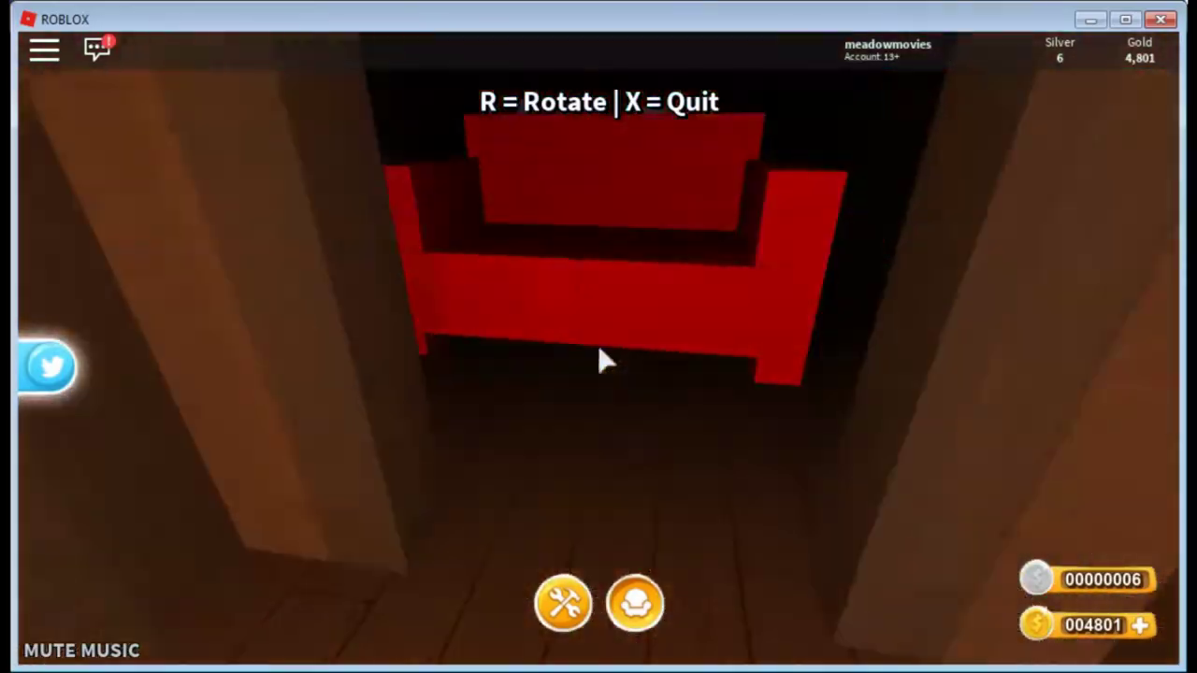
{"action": "left_click", "coordinate": [598, 358]}
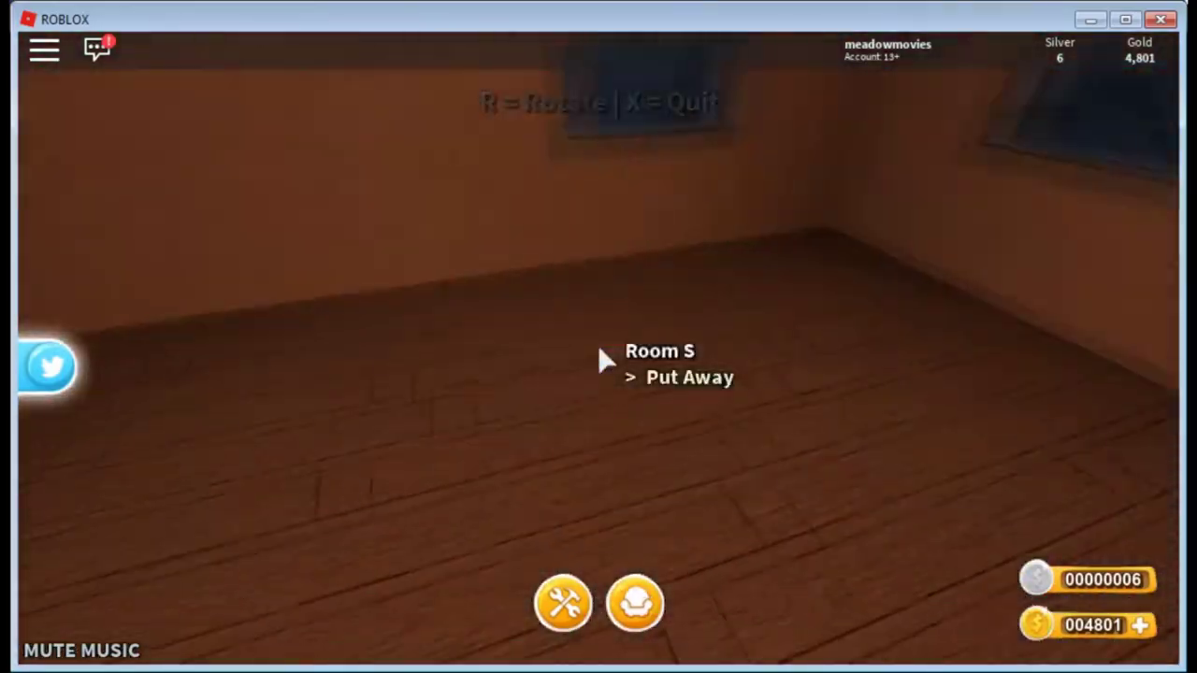
{"action": "scroll", "coordinate": [598, 358], "scroll_direction": "down", "scroll_amount": 5}
{"action": "key", "text": "w"}
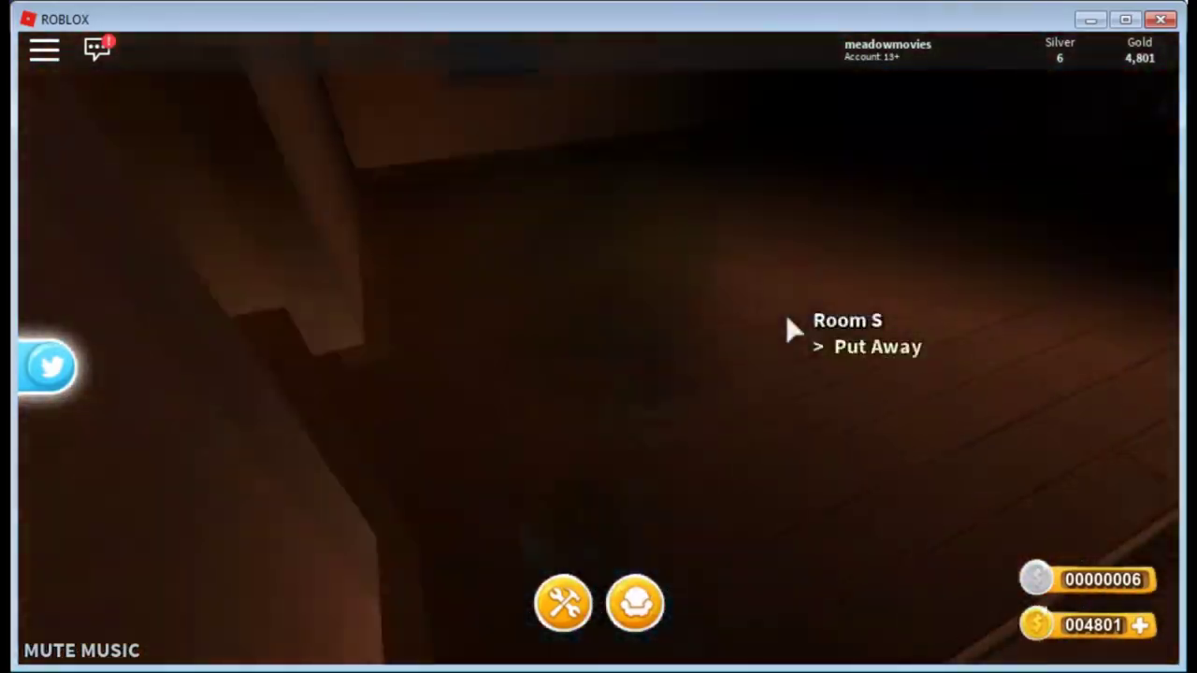
{"action": "key", "text": "w"}
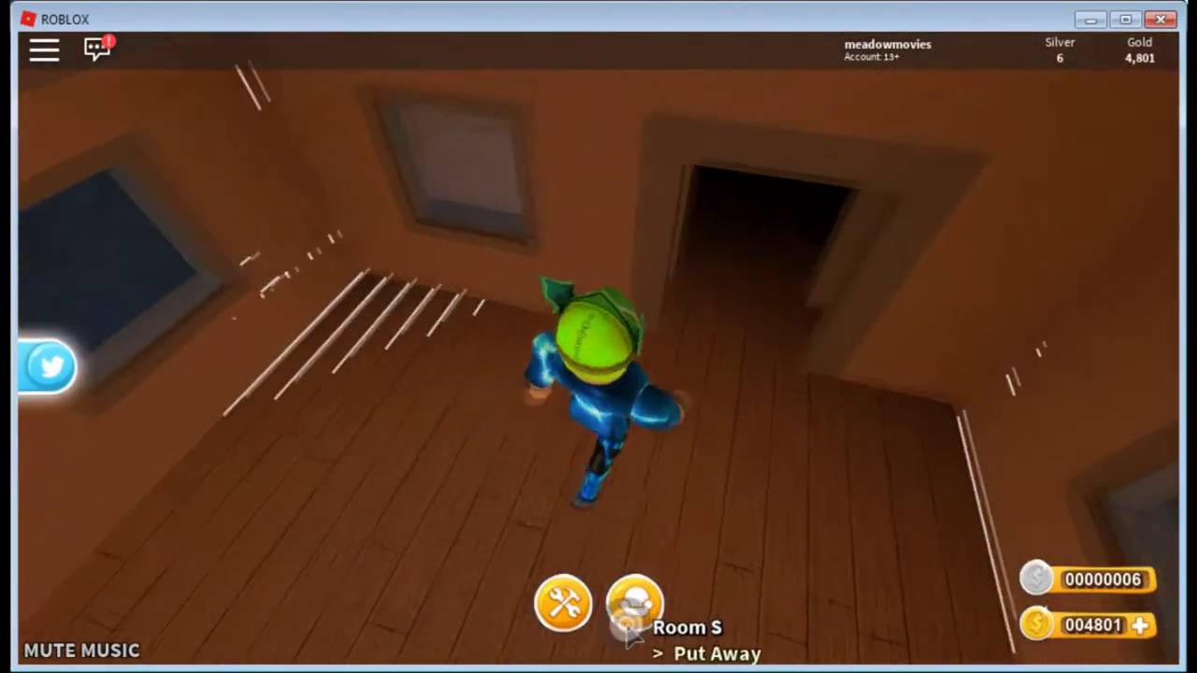
Step: Place the VIP Couch on the room floor
{"action": "left_click", "coordinate": [628, 619]}
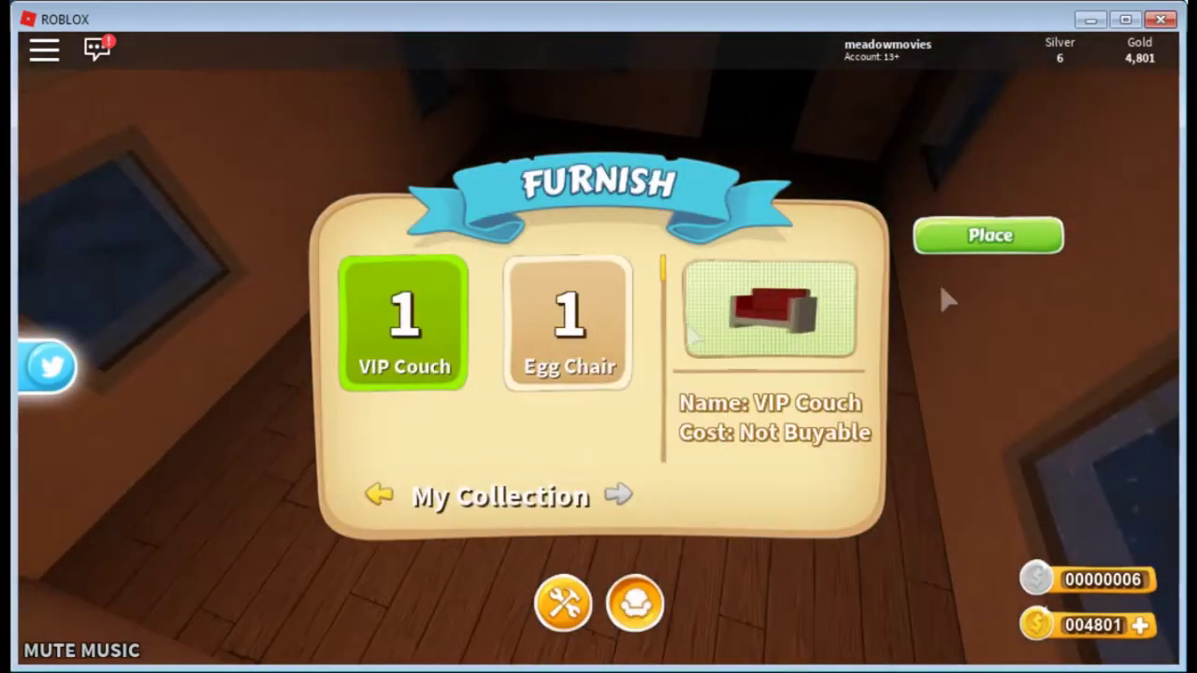
{"action": "left_click", "coordinate": [1038, 237]}
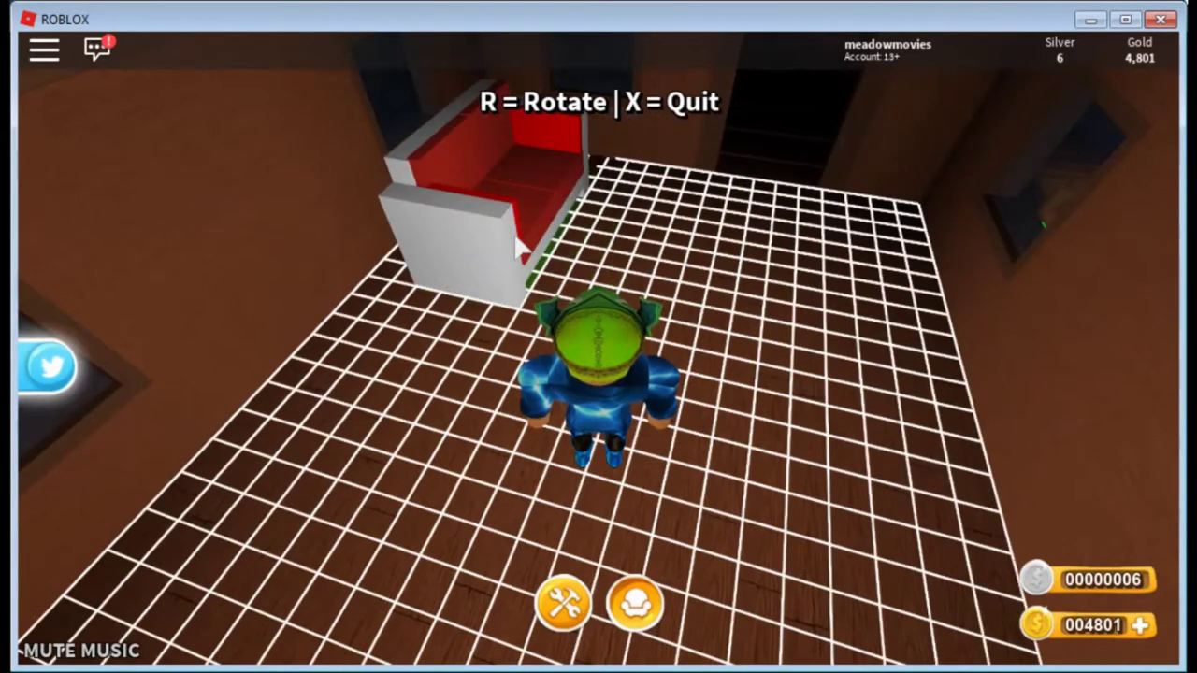
{"action": "left_click", "coordinate": [329, 404]}
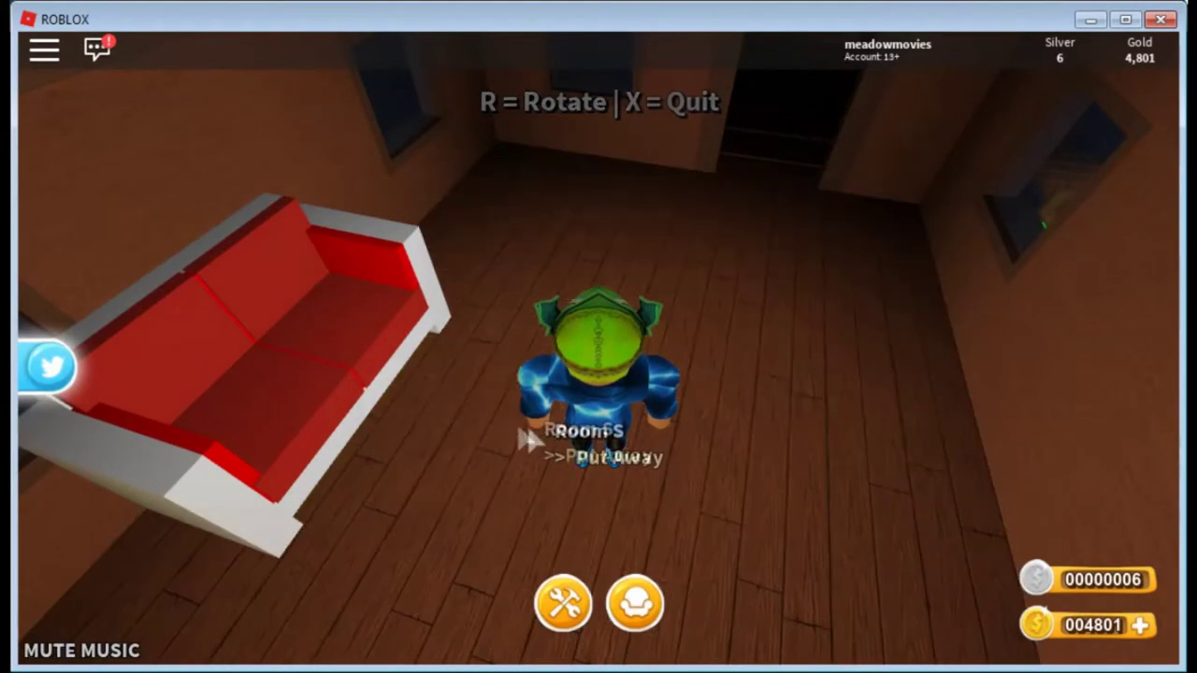
{"action": "left_click", "coordinate": [635, 606]}
Step: Rotate the Egg Chair three times, set it beside the couch, and bring up its options
{"action": "left_click", "coordinate": [587, 348]}
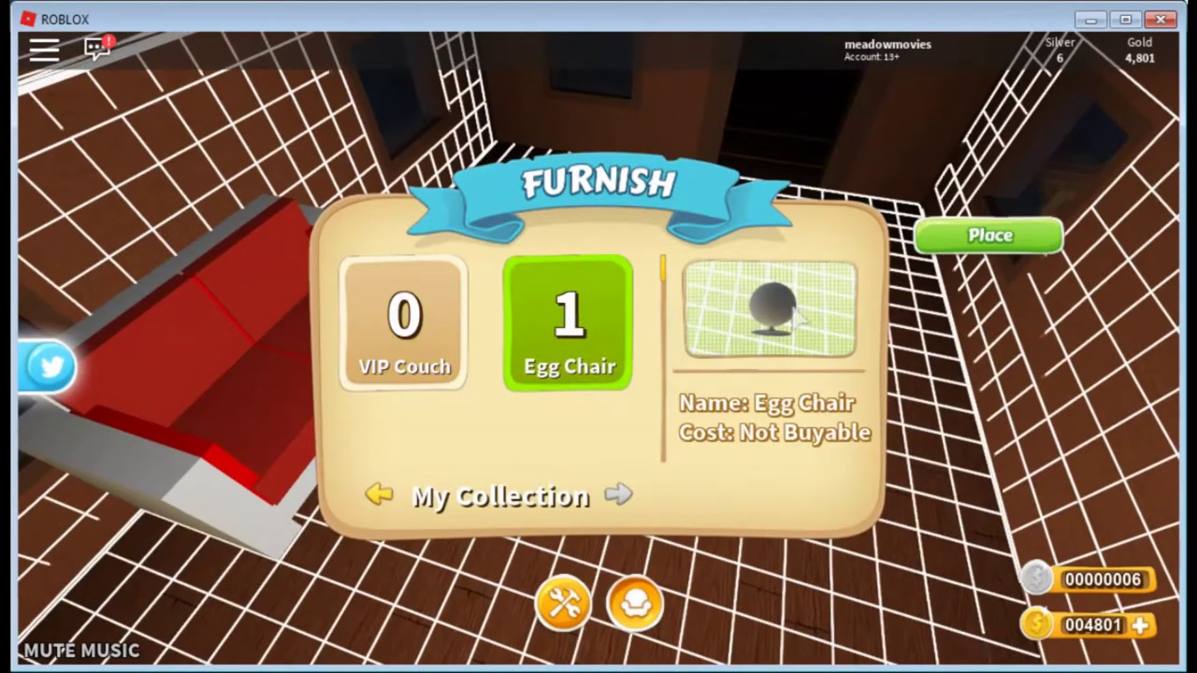
{"action": "left_click", "coordinate": [956, 242]}
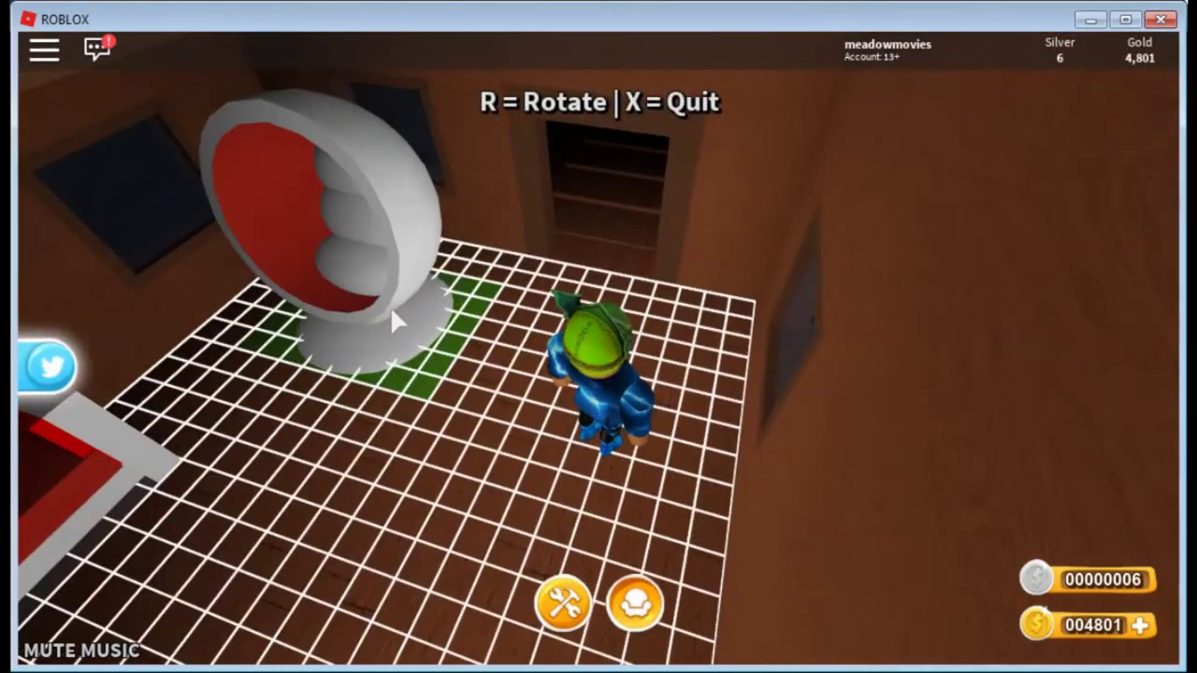
{"action": "key", "text": "r"}
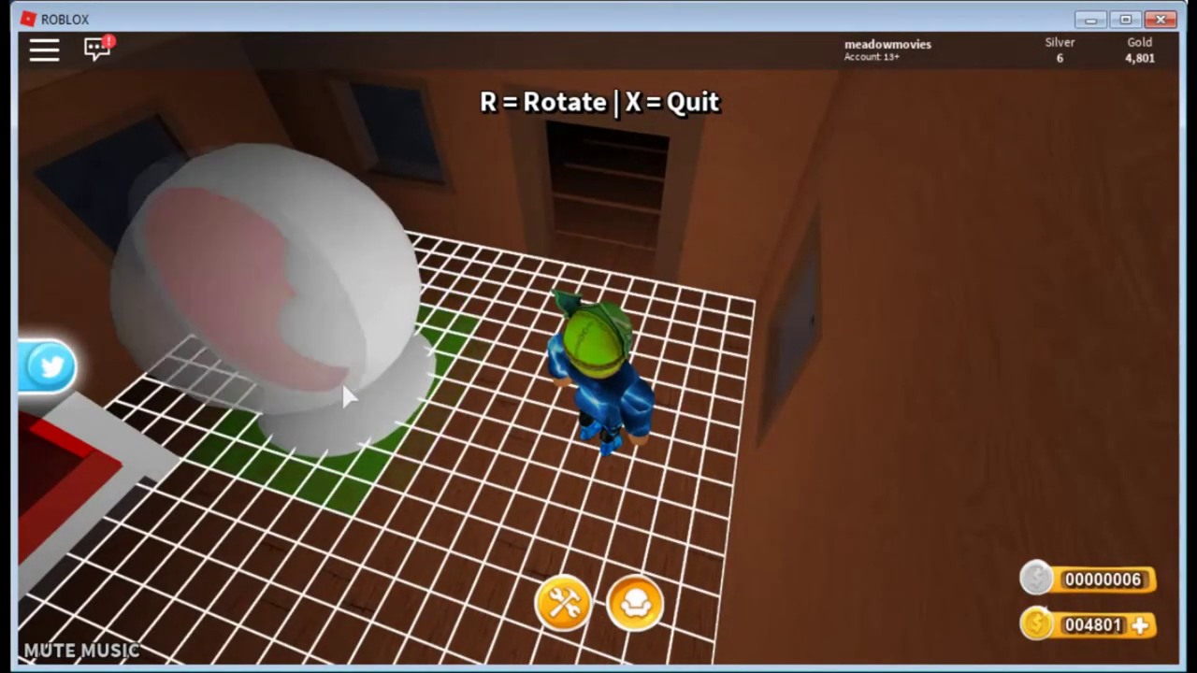
{"action": "key", "text": "r"}
{"action": "key", "text": "r"}
{"action": "key", "text": "r"}
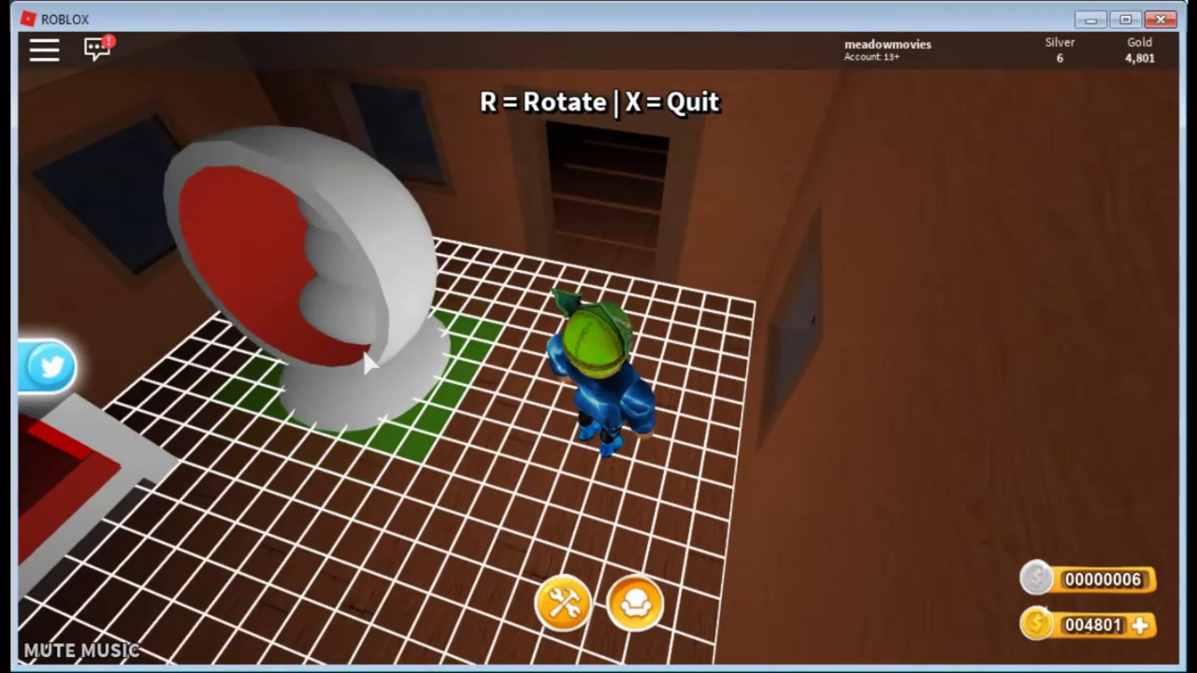
{"action": "key", "text": "r"}
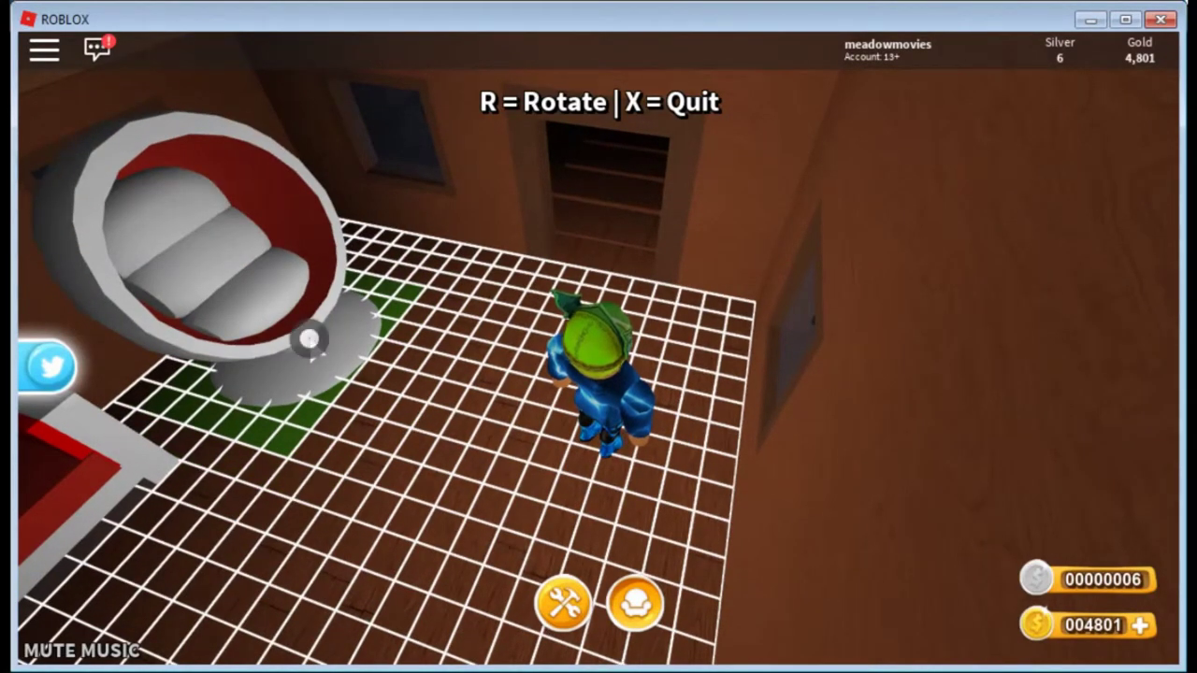
{"action": "left_click", "coordinate": [309, 342]}
{"action": "key", "text": "w"}
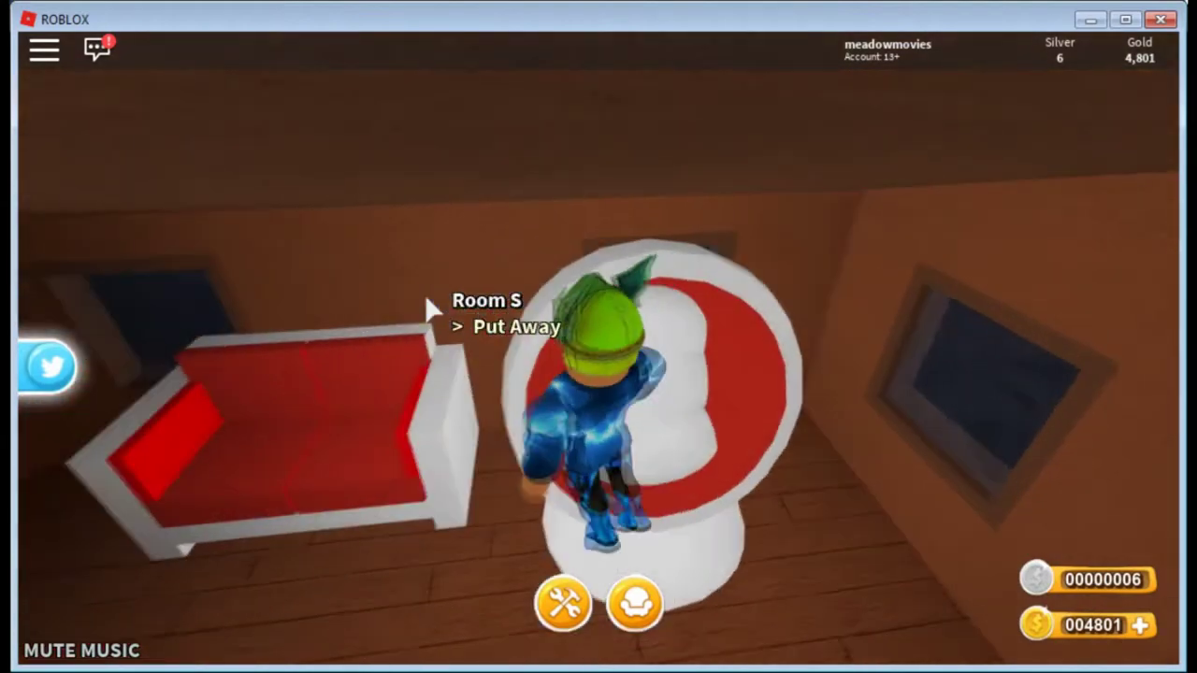
{"action": "left_click", "coordinate": [603, 454]}
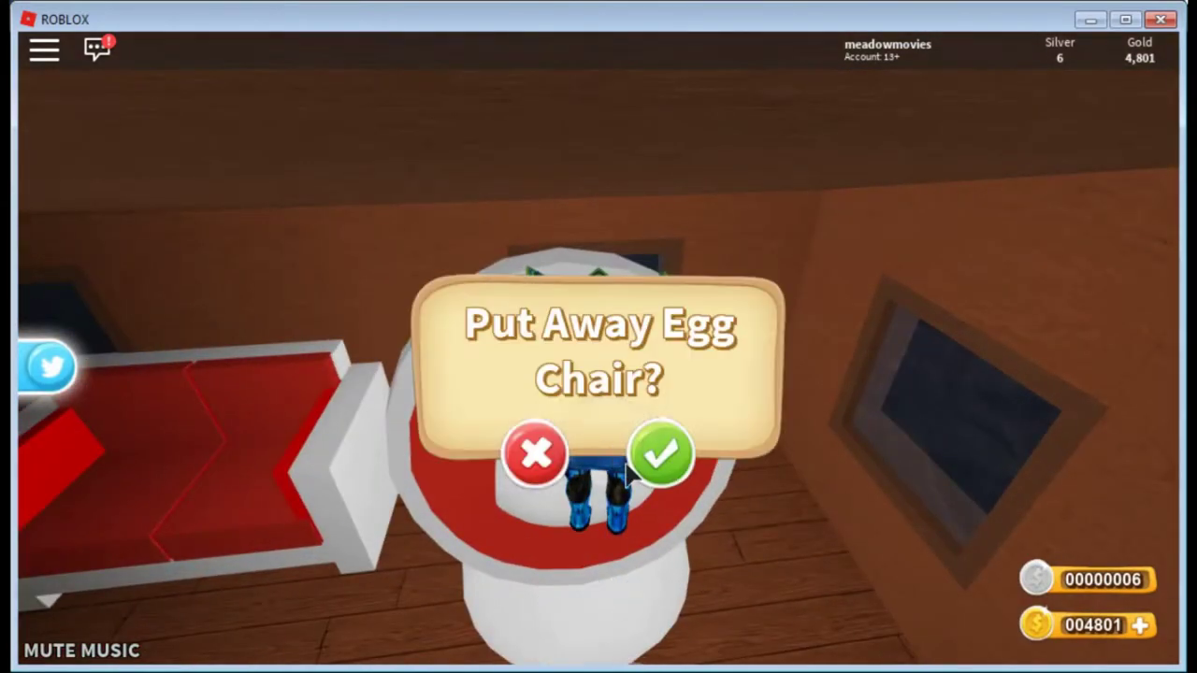
Step: Keep the egg chair, sit in it, then get up and look around it
{"action": "left_click", "coordinate": [537, 455]}
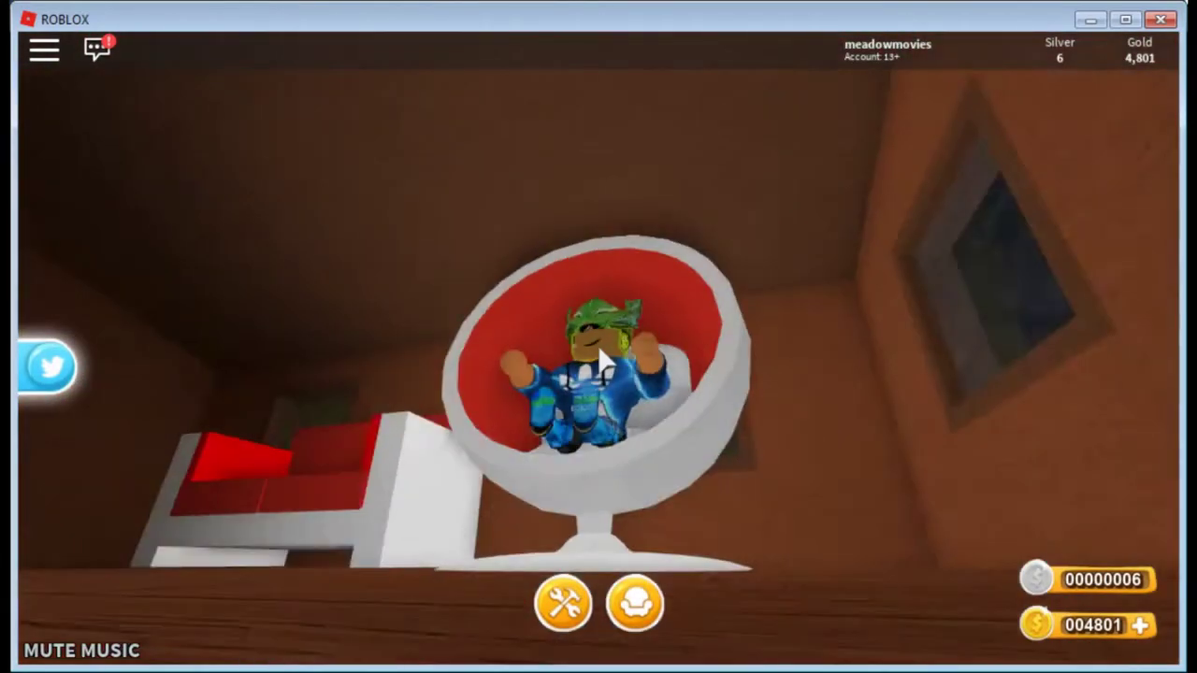
{"action": "key", "text": "space"}
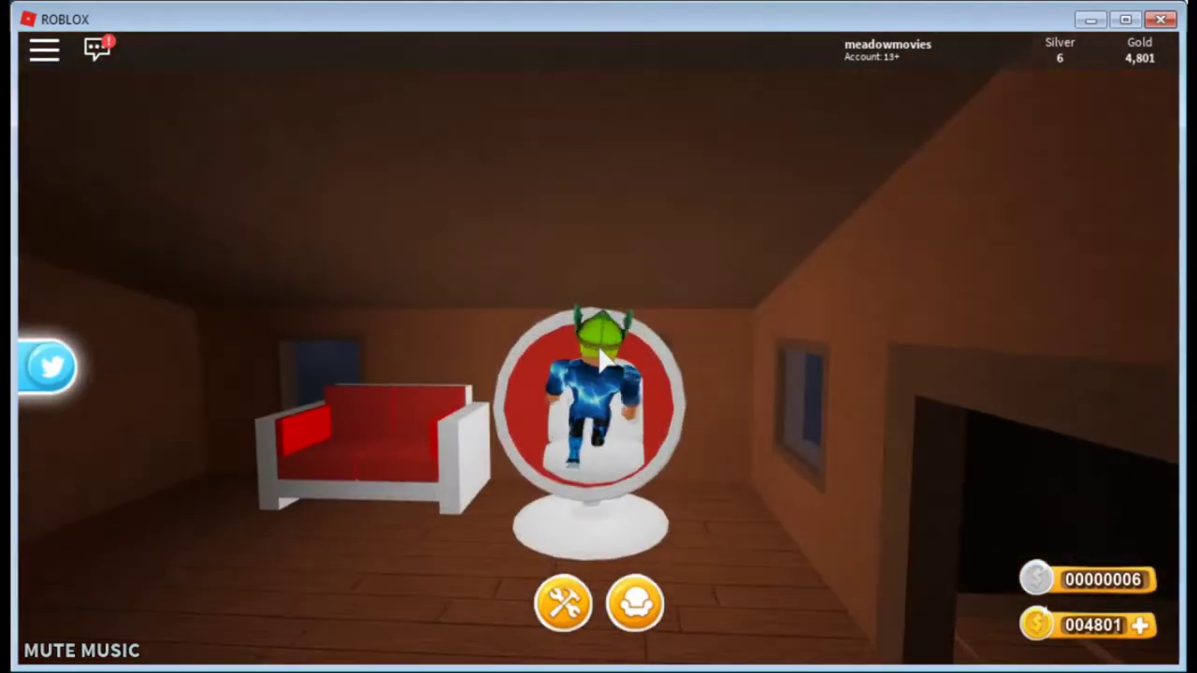
{"action": "key", "text": "Left"}
{"action": "key", "text": "Left"}
{"action": "key", "text": "Left"}
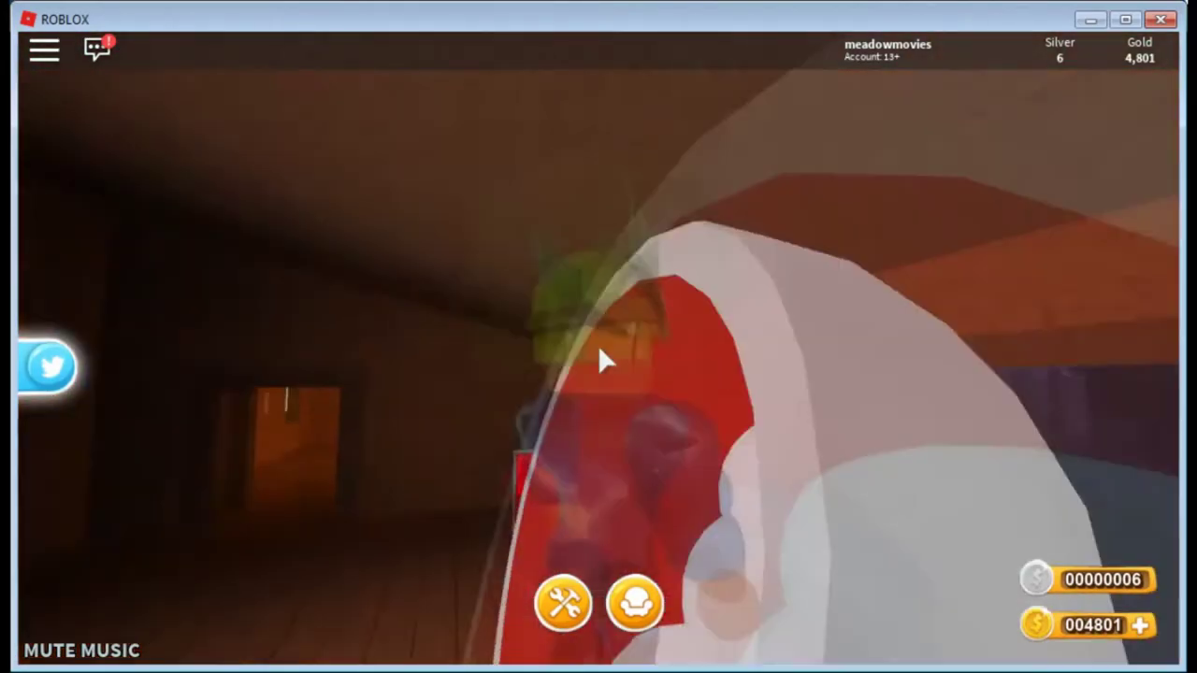
{"action": "key", "text": "Left"}
{"action": "key", "text": "Left"}
{"action": "key", "text": "Left"}
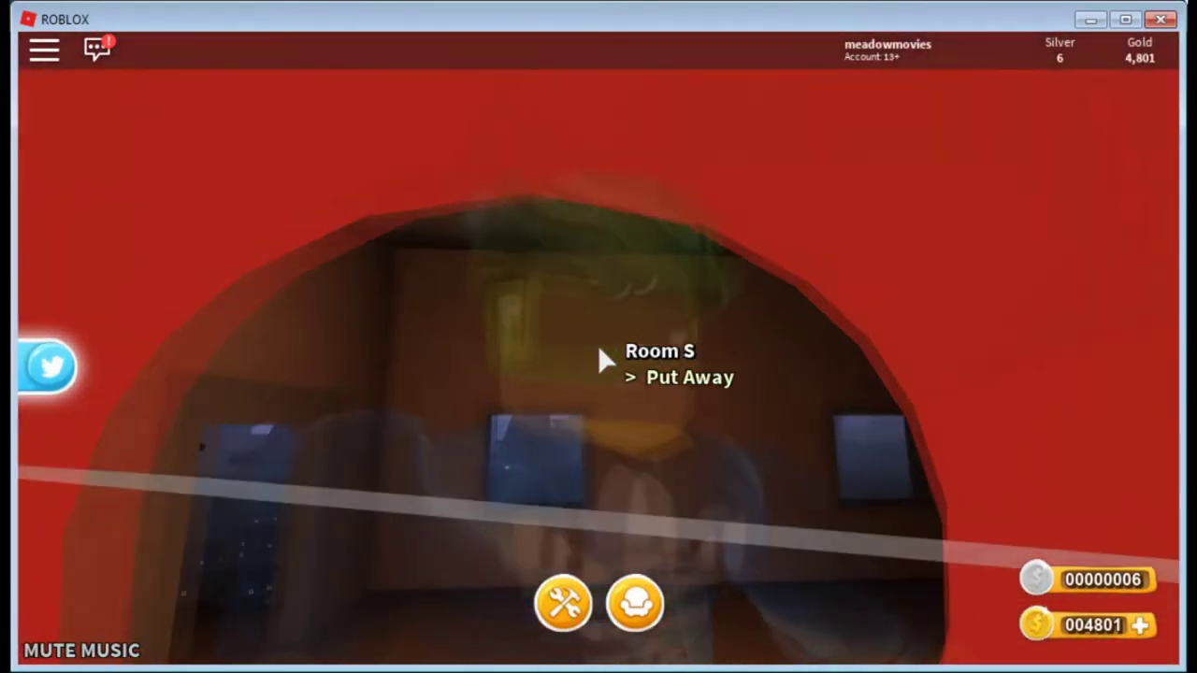
{"action": "key", "text": "Left"}
{"action": "key", "text": "Left"}
{"action": "key", "text": "Left"}
{"action": "key", "text": "Left"}
{"action": "key", "text": "Left"}
{"action": "key", "text": "Left"}
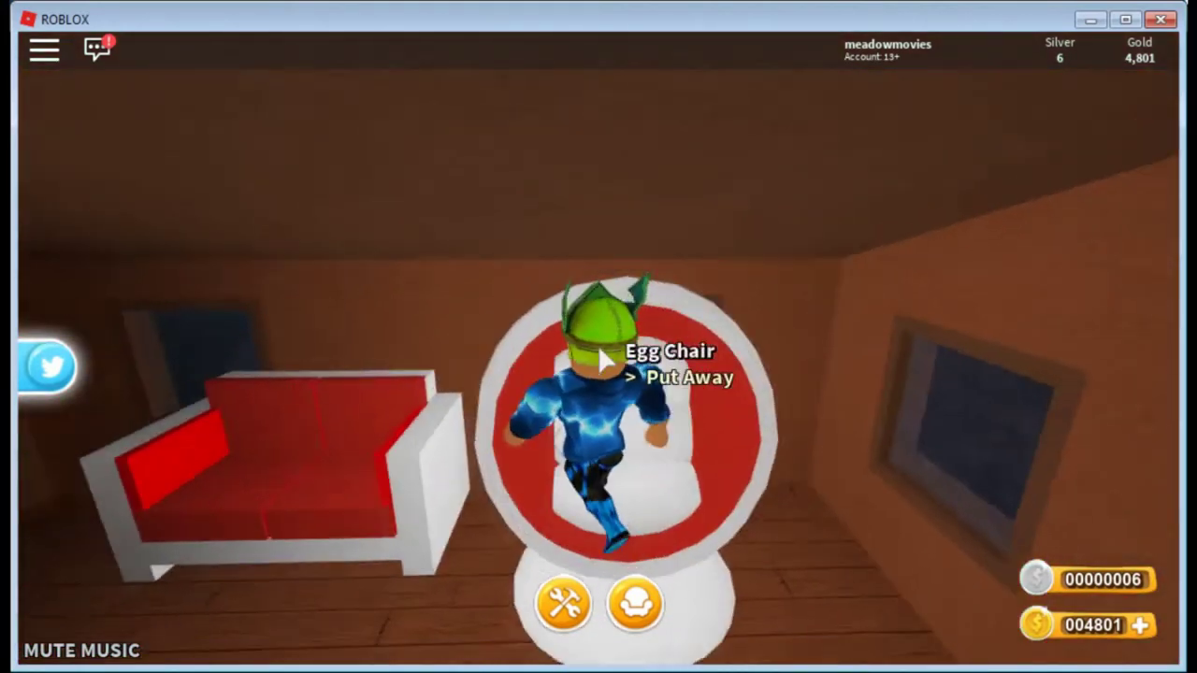
{"action": "key", "text": "Left"}
{"action": "key", "text": "Left"}
{"action": "key", "text": "Left"}
{"action": "key", "text": "Left"}
{"action": "key", "text": "Left"}
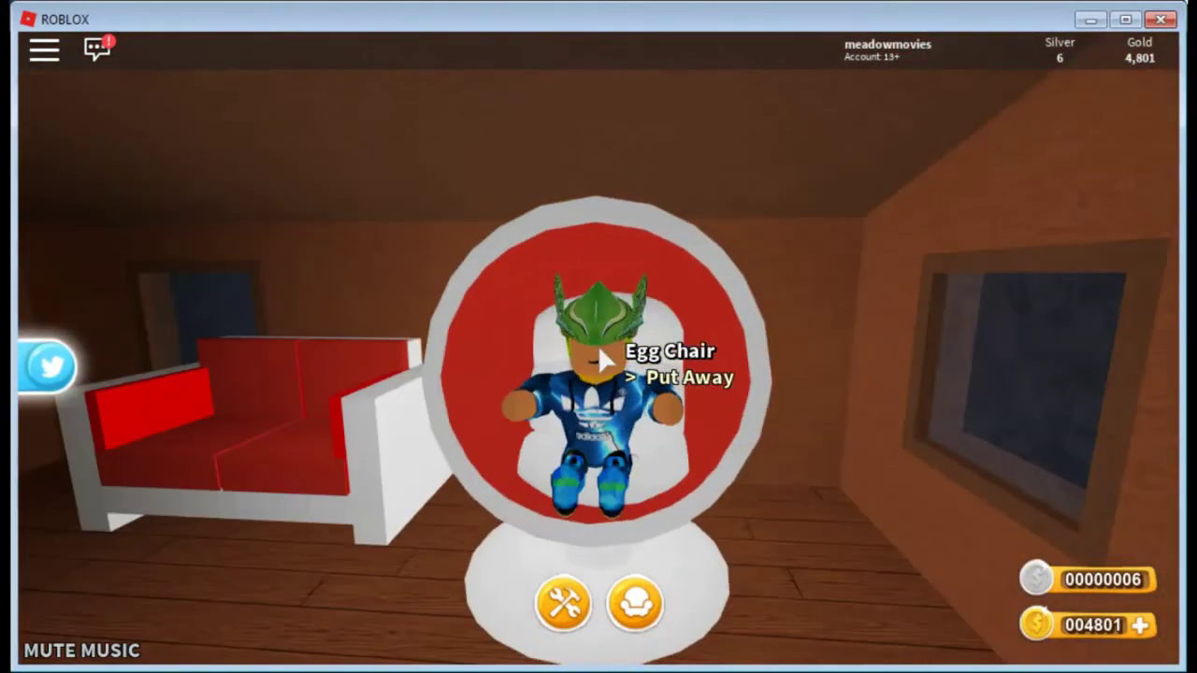
Step: Walk to the VIP couch, try sitting on it, and bring up the furniture collection
{"action": "key", "text": "space"}
{"action": "key", "text": "w"}
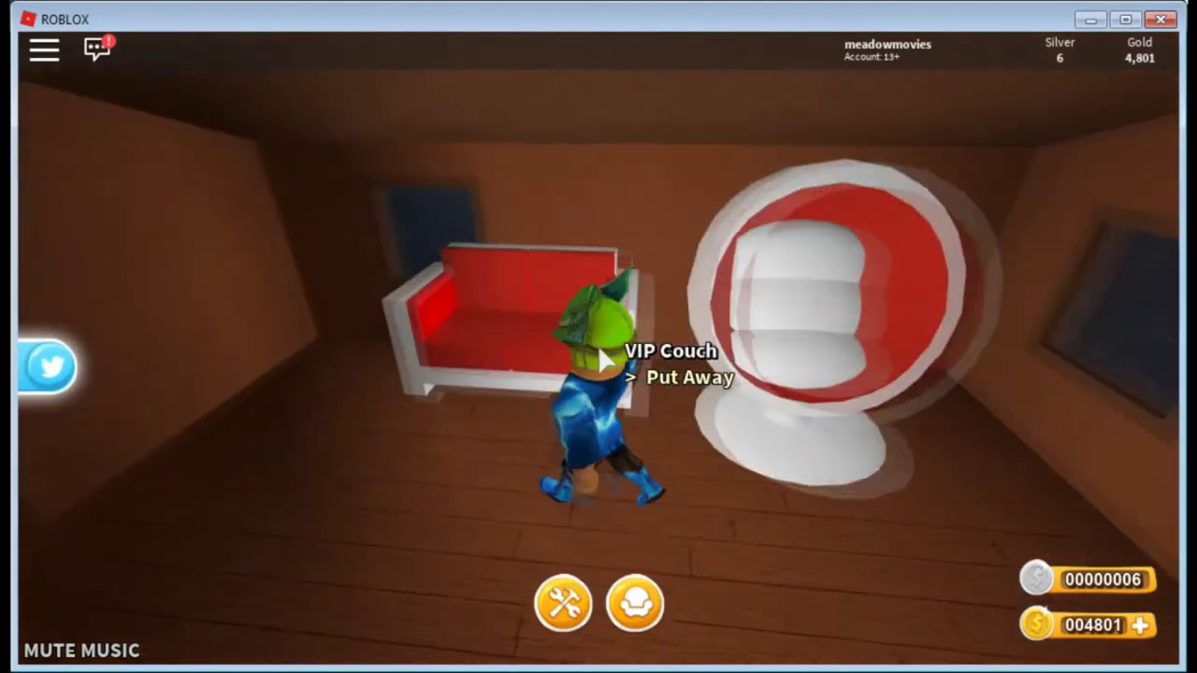
{"action": "key", "text": "space"}
{"action": "key", "text": "w"}
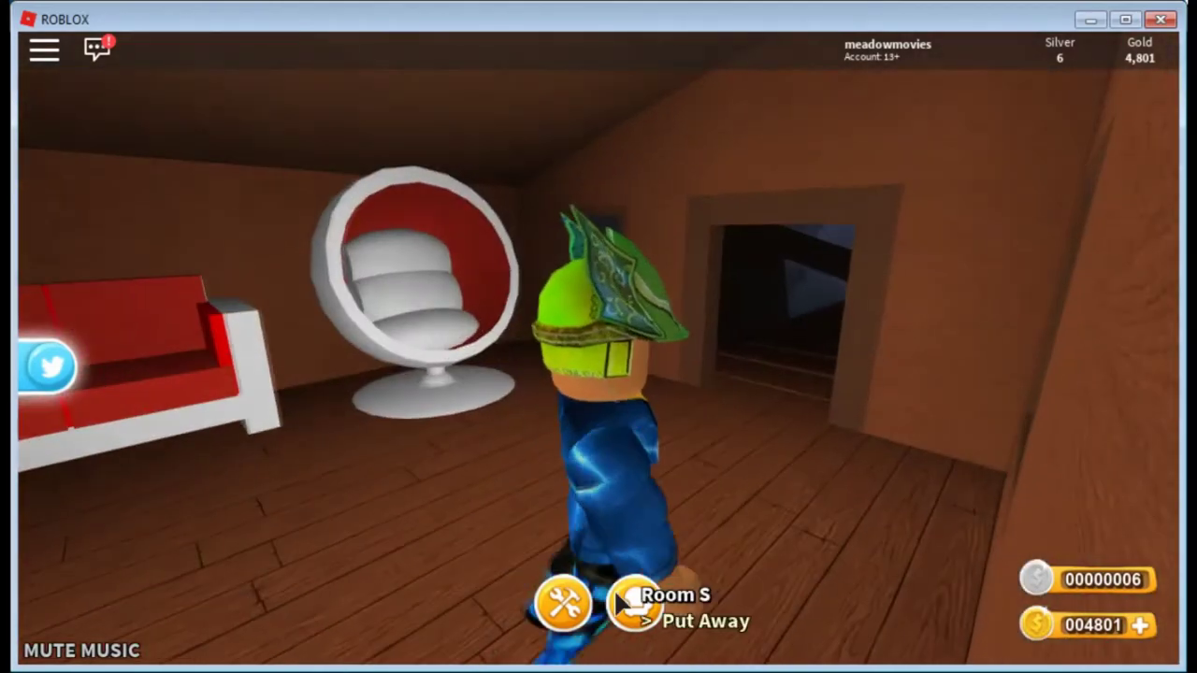
{"action": "left_click", "coordinate": [634, 604]}
Step: Browse the furnishing categories over to Random
{"action": "left_click", "coordinate": [386, 493]}
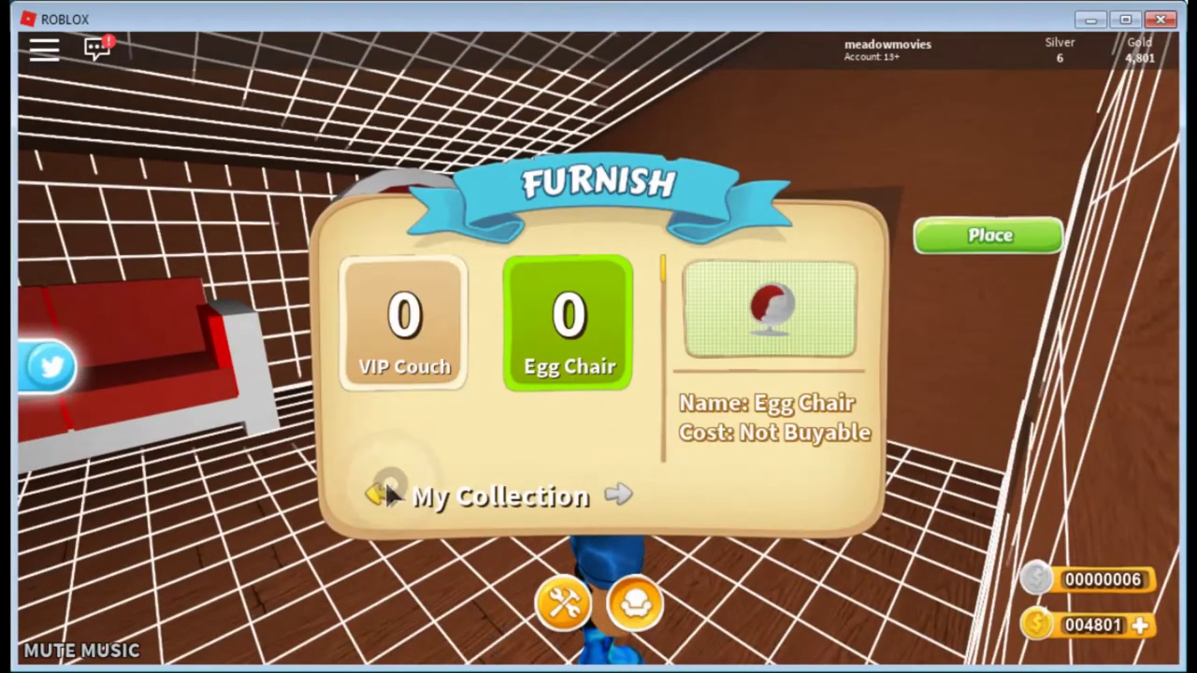
{"action": "left_click", "coordinate": [391, 492]}
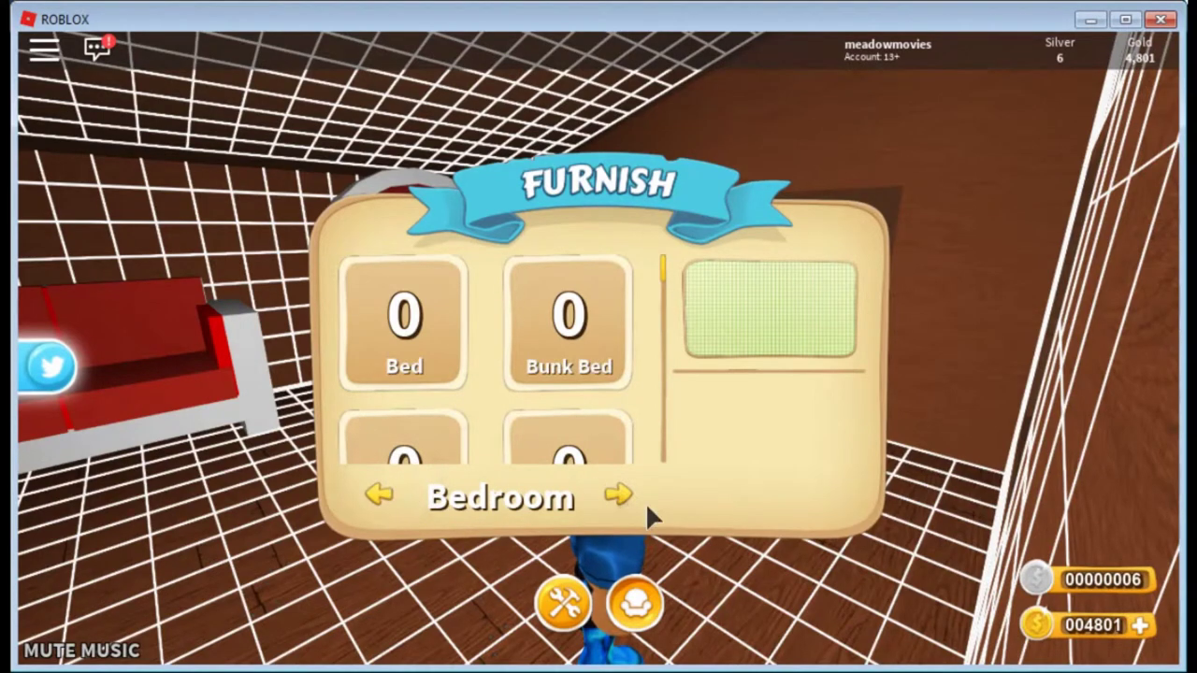
{"action": "left_click", "coordinate": [617, 494]}
{"action": "left_click", "coordinate": [406, 383]}
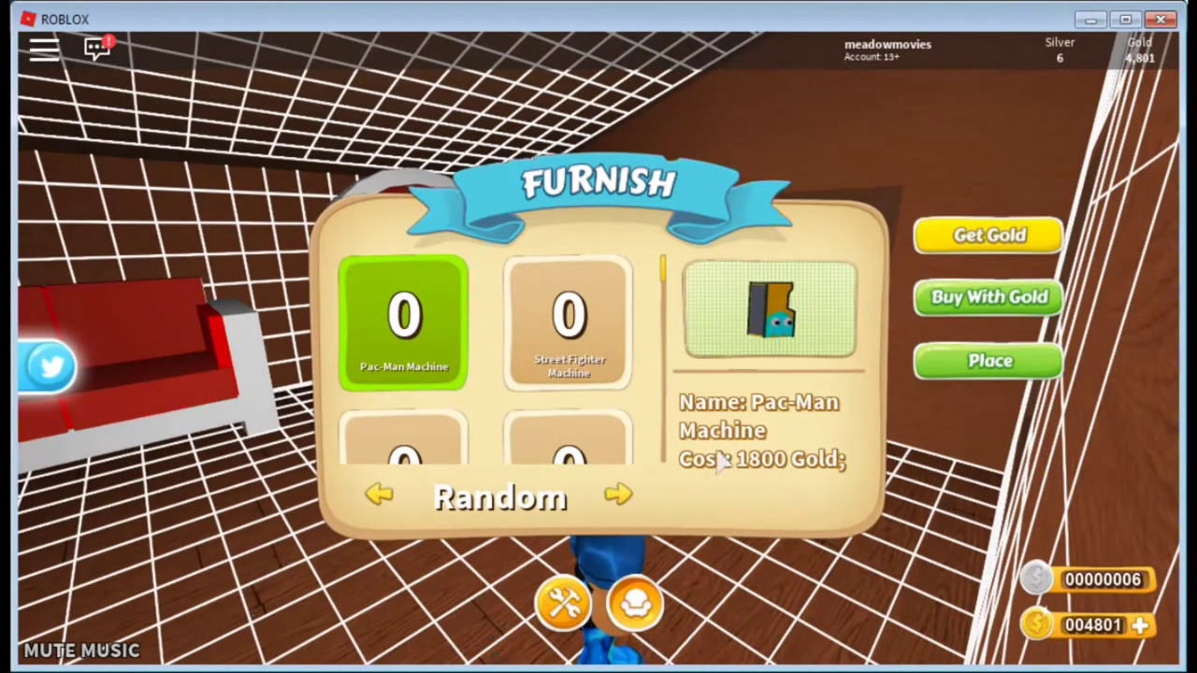
Step: Buy the Street Fighter and Pac-Man machines for 1800 gold each, leaving 1,201 gold
{"action": "left_click", "coordinate": [598, 308]}
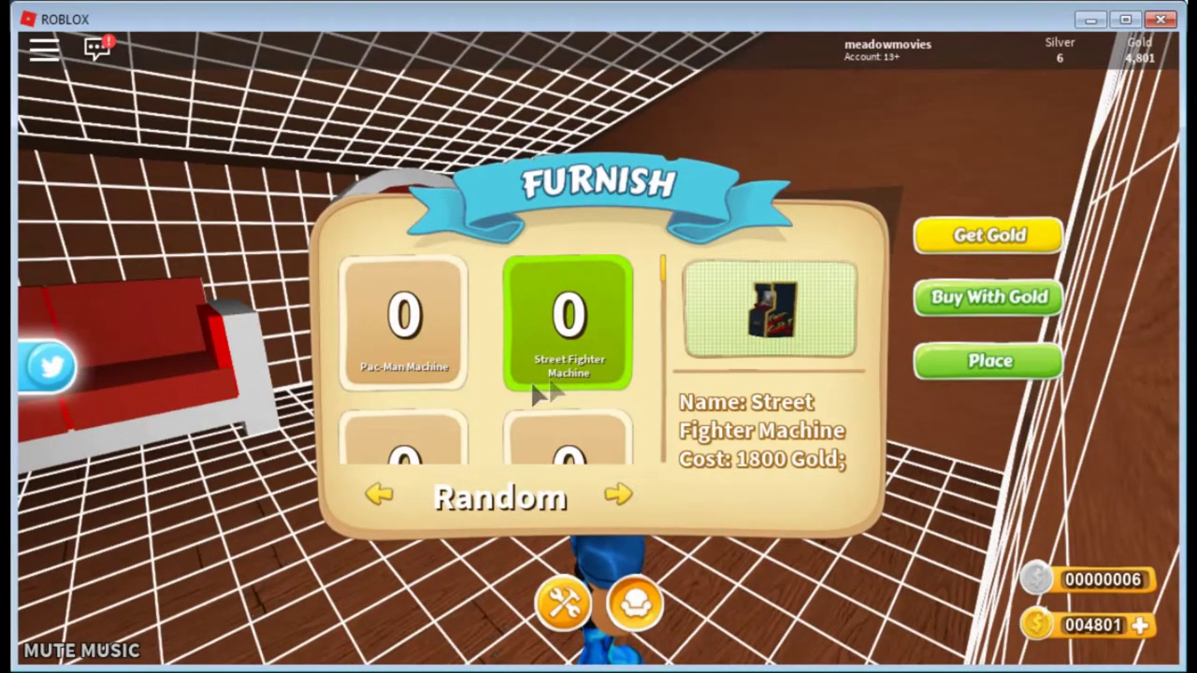
{"action": "scroll", "coordinate": [505, 407], "scroll_direction": "down", "scroll_amount": 2}
{"action": "left_click", "coordinate": [435, 418]}
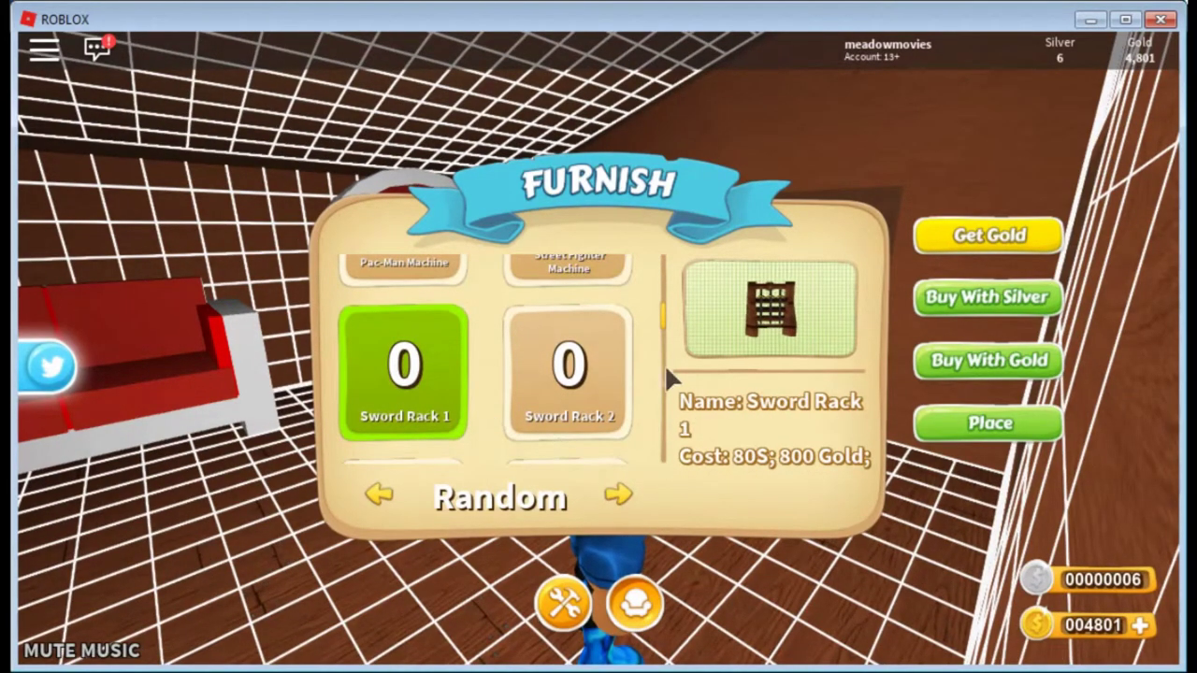
{"action": "scroll", "coordinate": [618, 387], "scroll_direction": "down", "scroll_amount": 4}
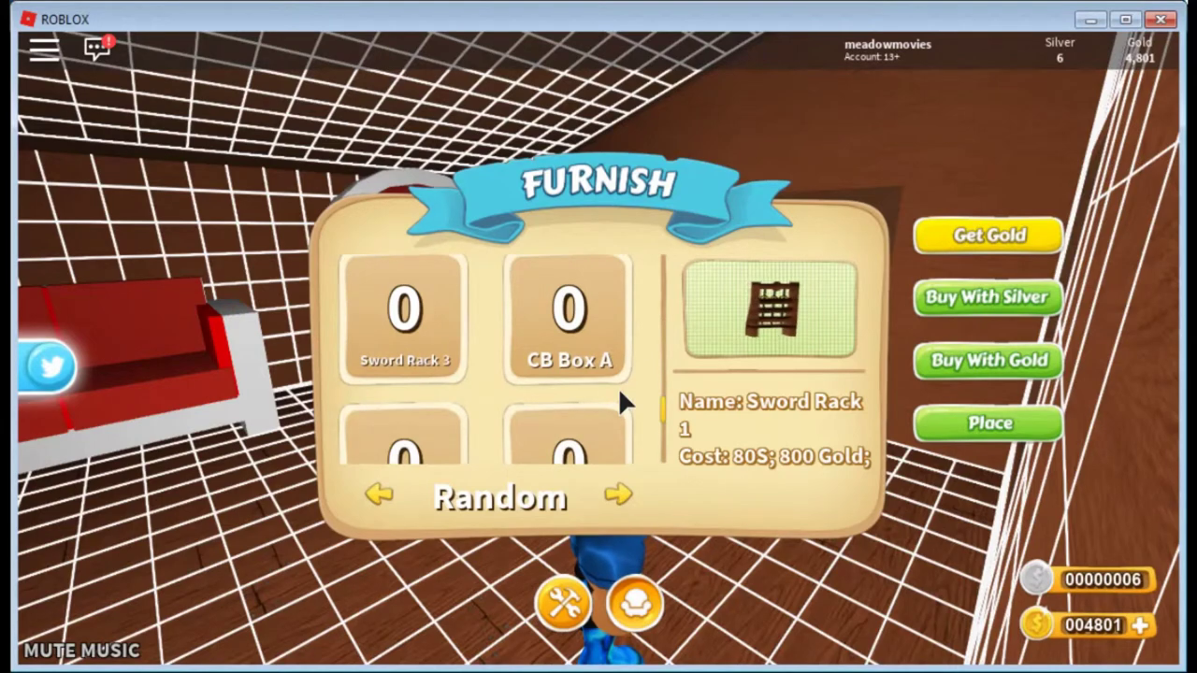
{"action": "scroll", "coordinate": [618, 387], "scroll_direction": "up", "scroll_amount": 2}
{"action": "scroll", "coordinate": [618, 387], "scroll_direction": "up", "scroll_amount": 1}
{"action": "left_click", "coordinate": [506, 302]}
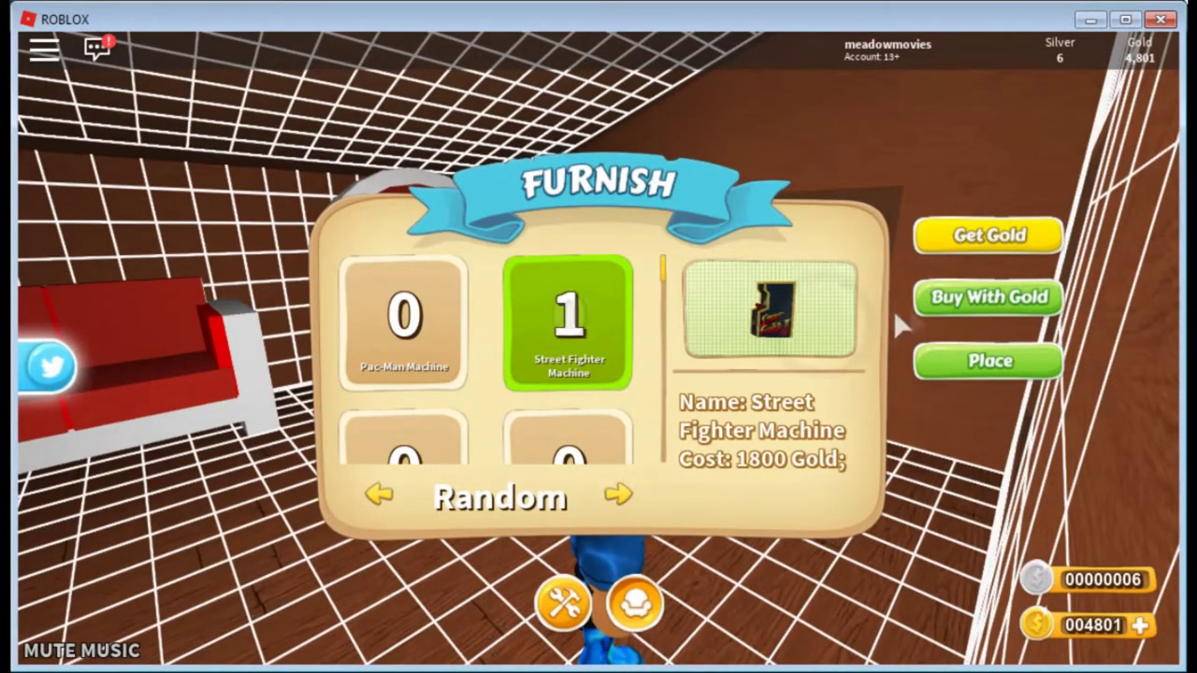
{"action": "left_click", "coordinate": [365, 321]}
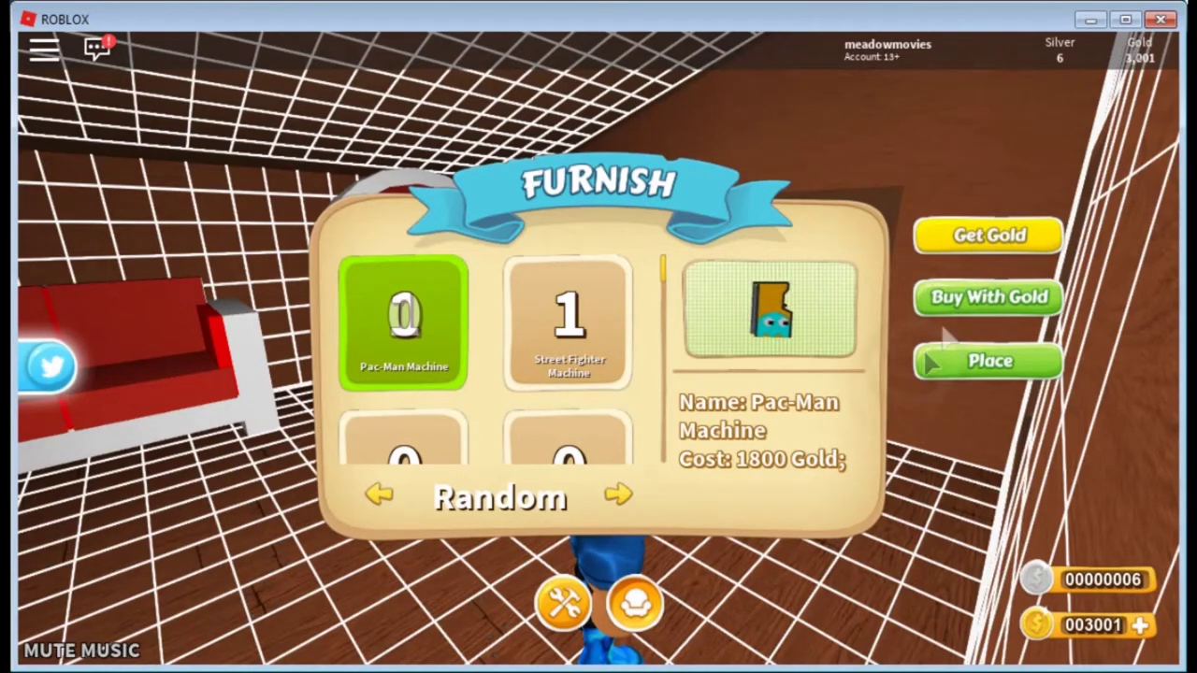
{"action": "left_click", "coordinate": [564, 606]}
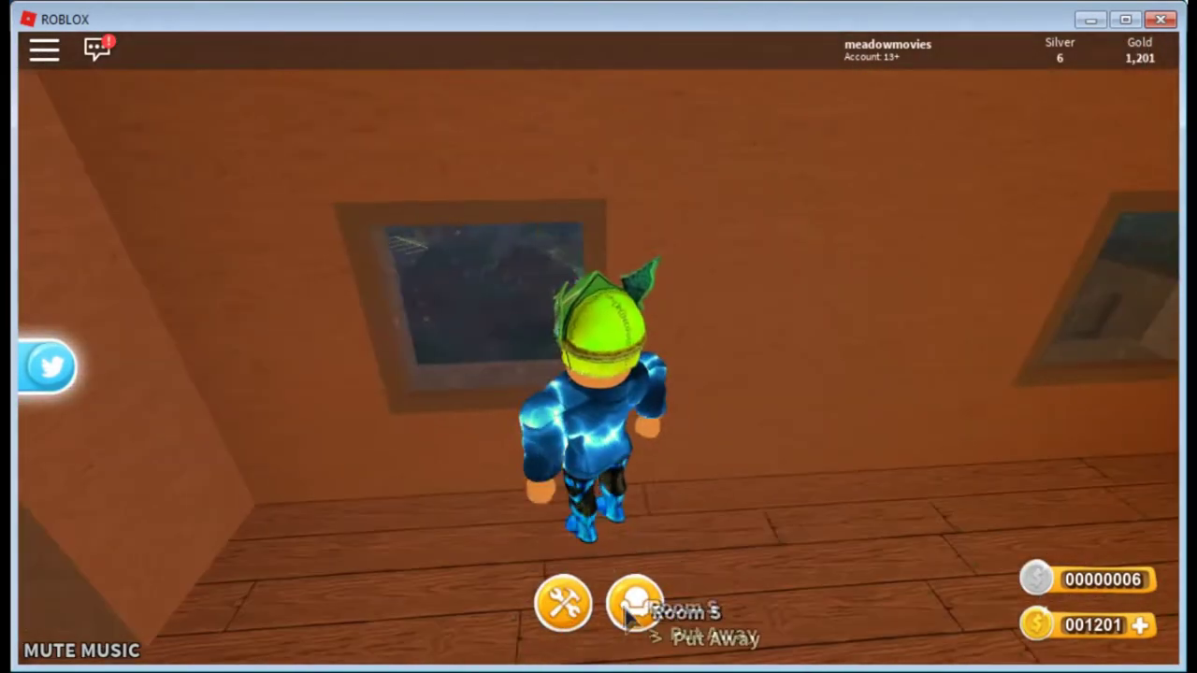
Step: Place the rotated Pac-Man machine by the wall and keep the fire pit
{"action": "left_click", "coordinate": [634, 605]}
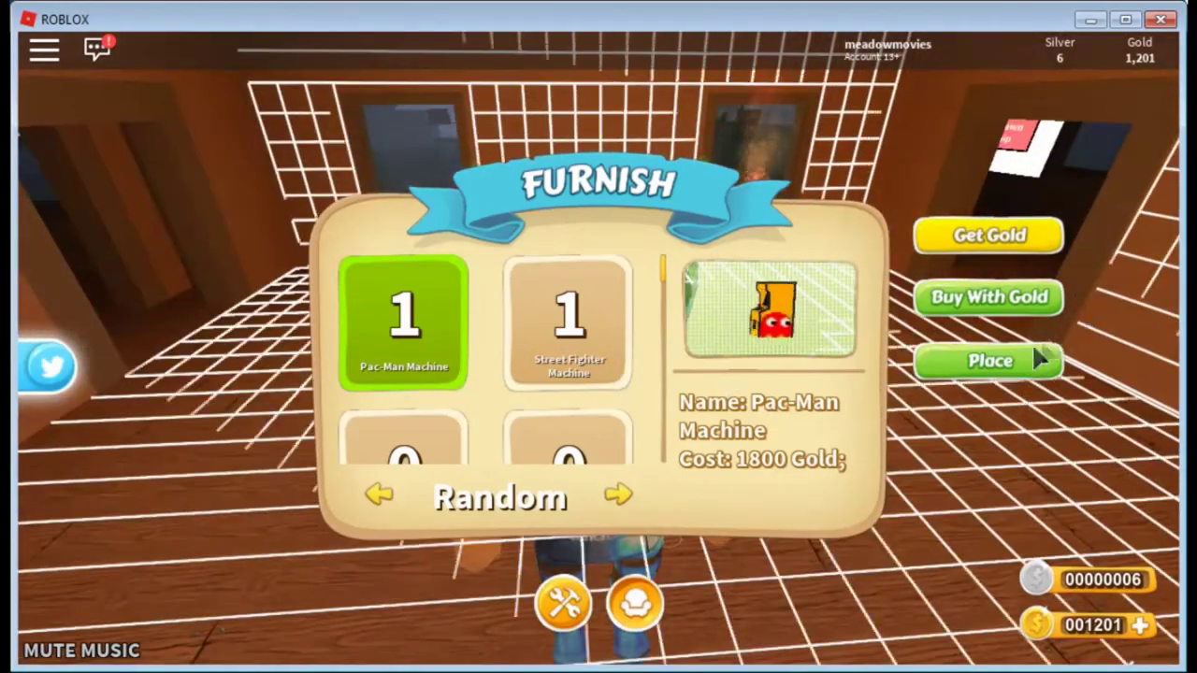
{"action": "left_click", "coordinate": [991, 363]}
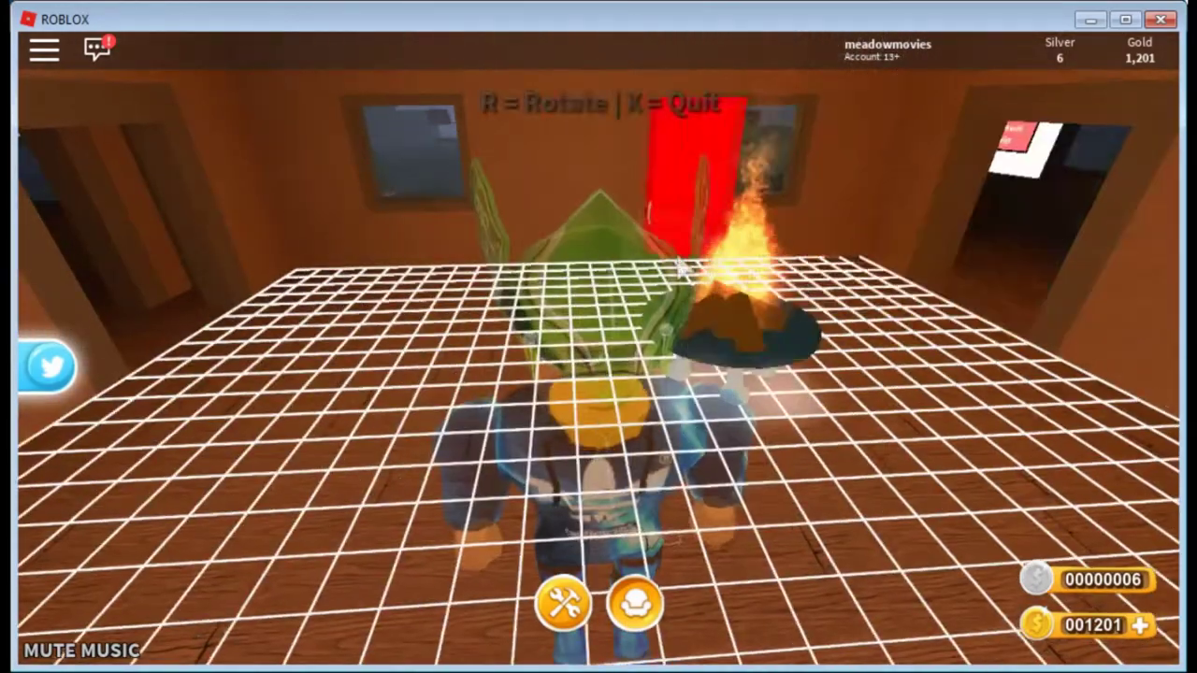
{"action": "key", "text": "r"}
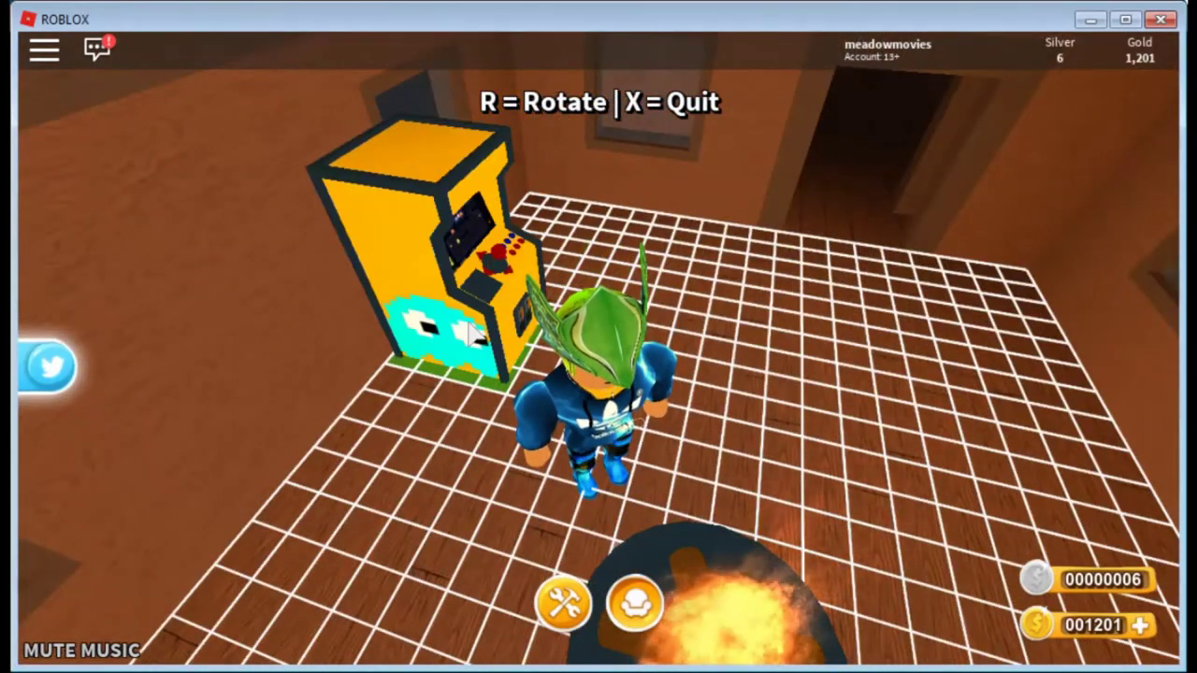
{"action": "left_click", "coordinate": [467, 318]}
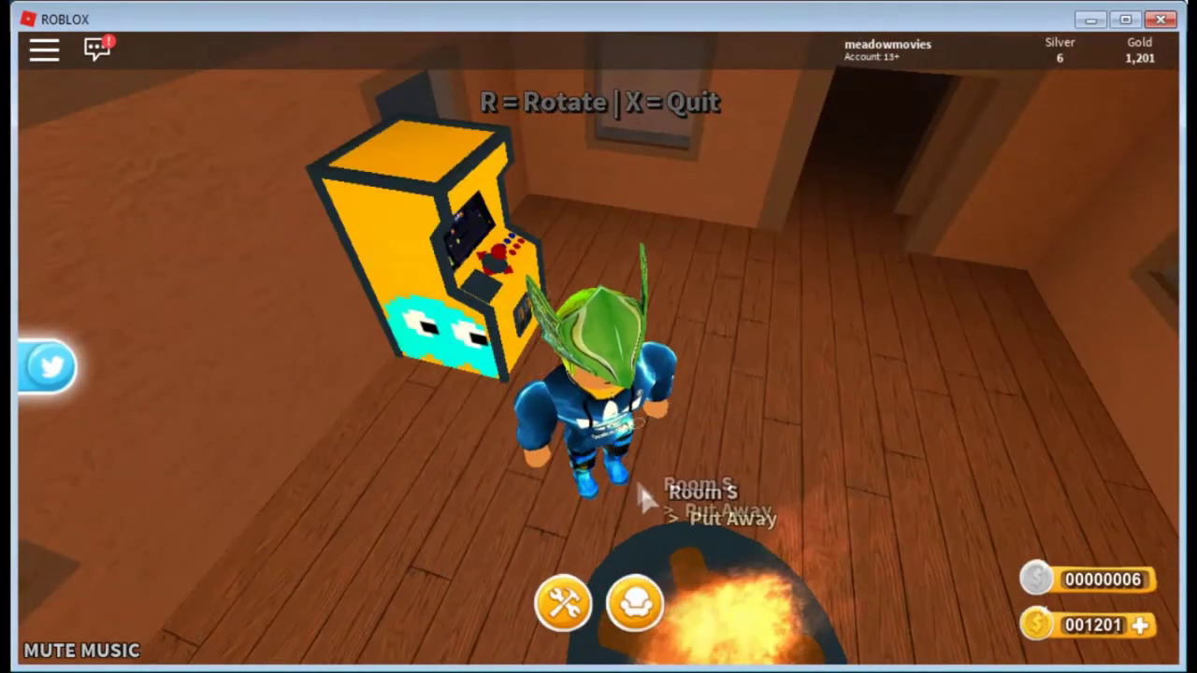
{"action": "left_click", "coordinate": [670, 627]}
{"action": "left_click", "coordinate": [518, 479]}
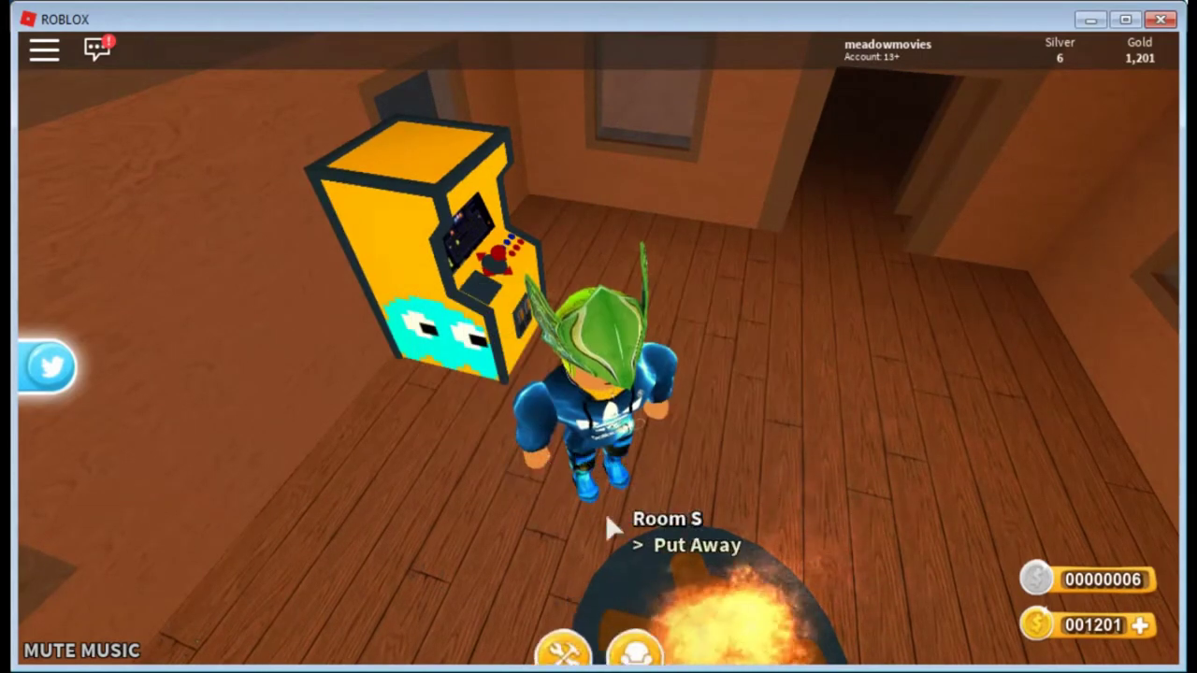
Step: Place the Street Fighter machine against the wall beside Pac-Man and reopen the catalogue
{"action": "left_click", "coordinate": [608, 595]}
{"action": "left_click", "coordinate": [608, 378]}
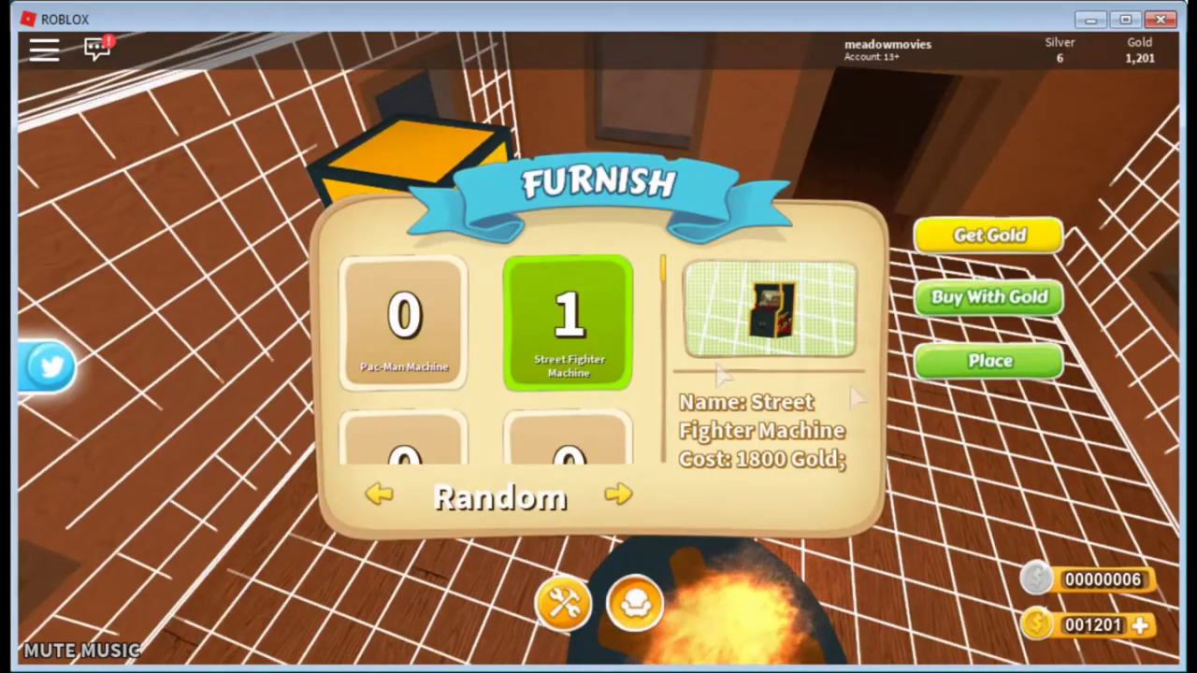
{"action": "left_click", "coordinate": [989, 361]}
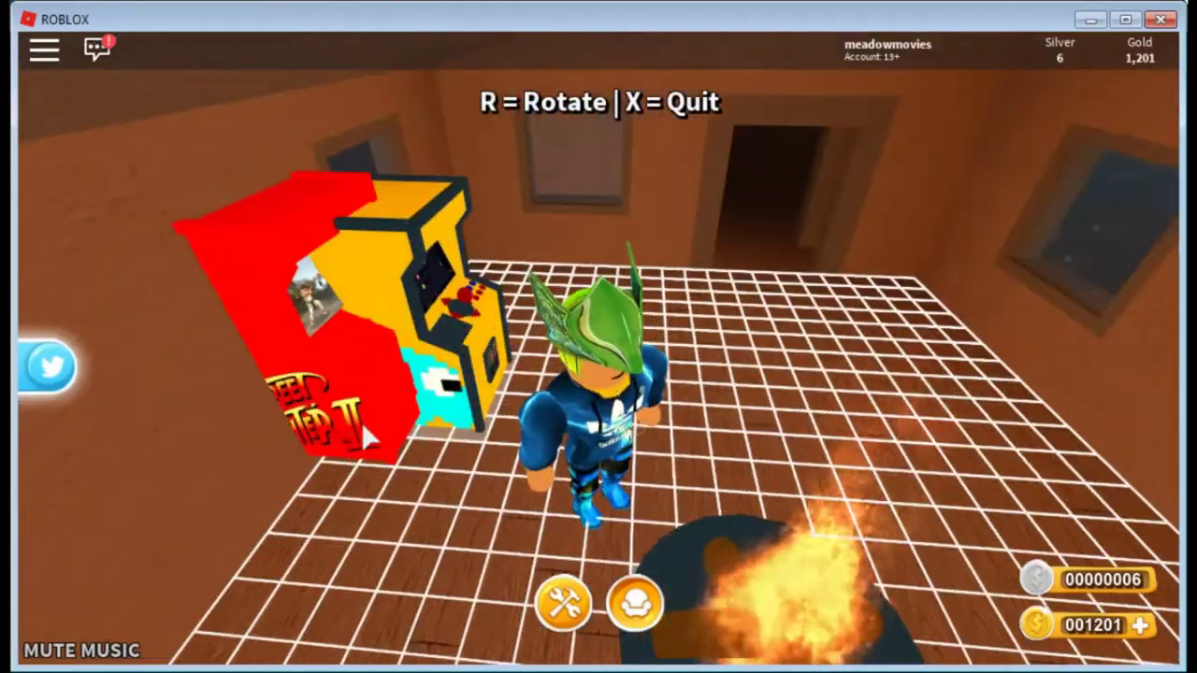
{"action": "left_click", "coordinate": [372, 553]}
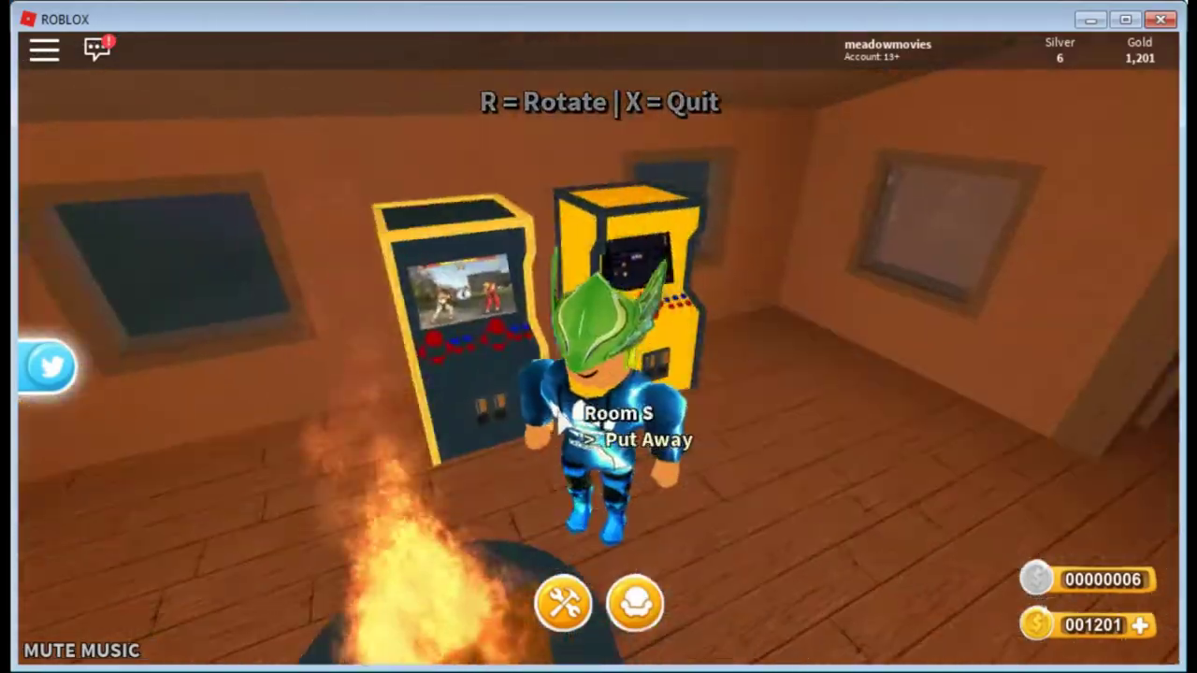
{"action": "key", "text": "d"}
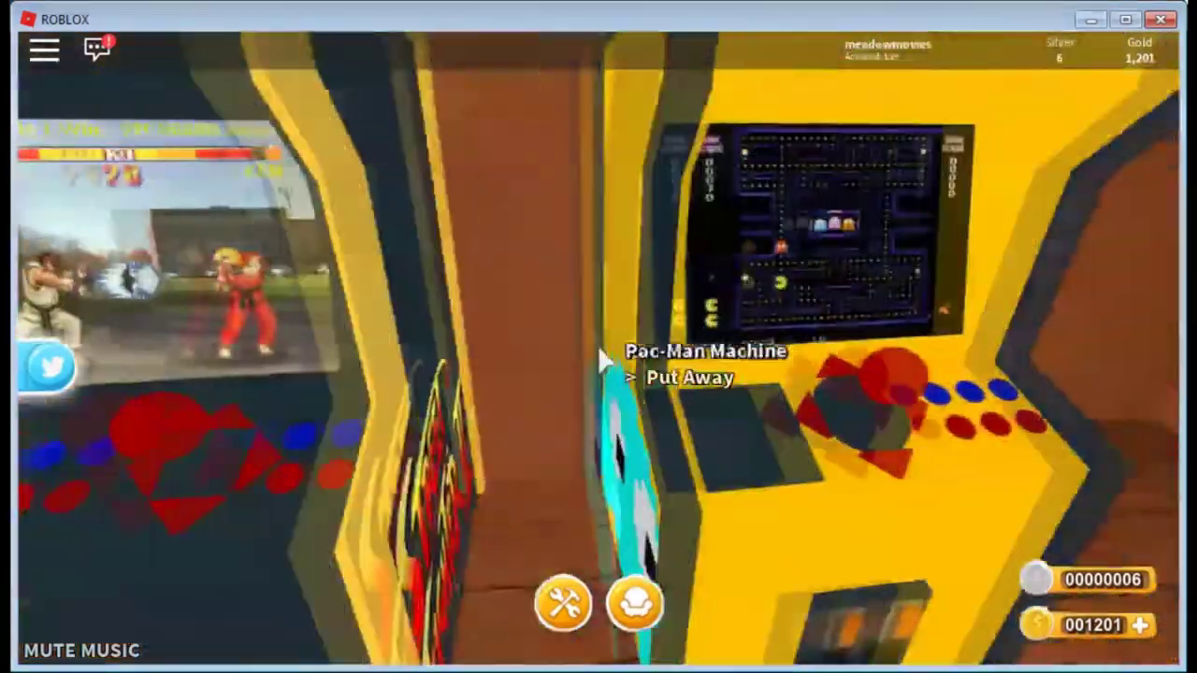
{"action": "scroll", "coordinate": [599, 360], "scroll_direction": "down", "scroll_amount": 5}
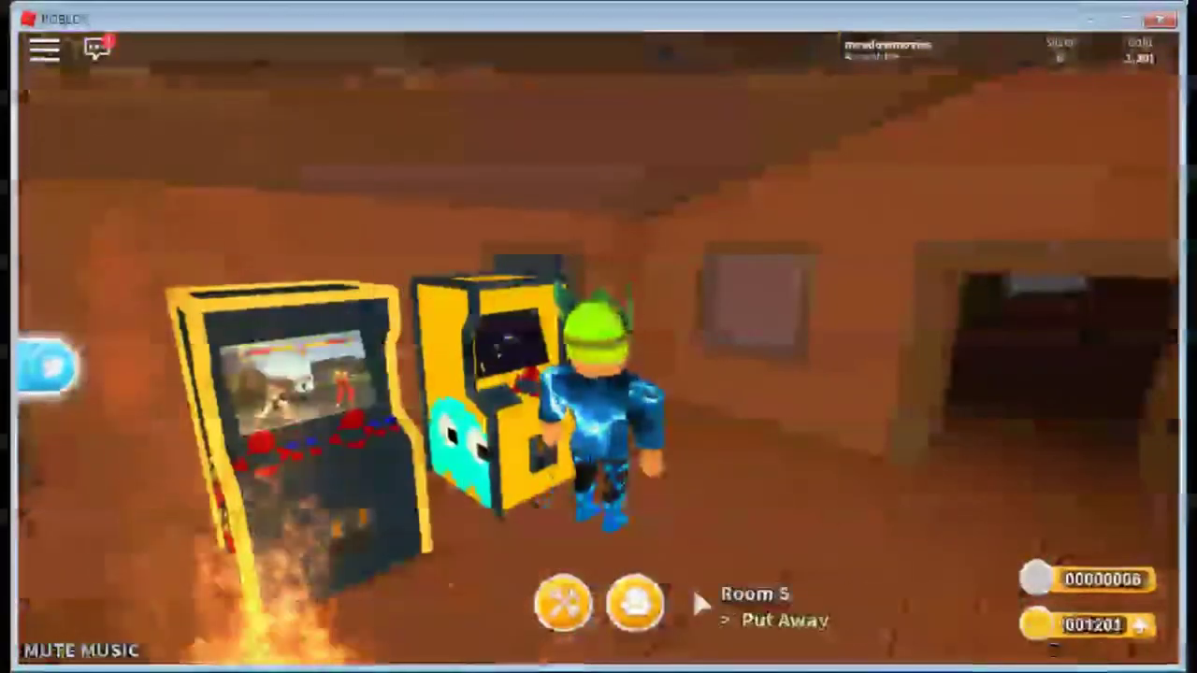
{"action": "left_click", "coordinate": [627, 606]}
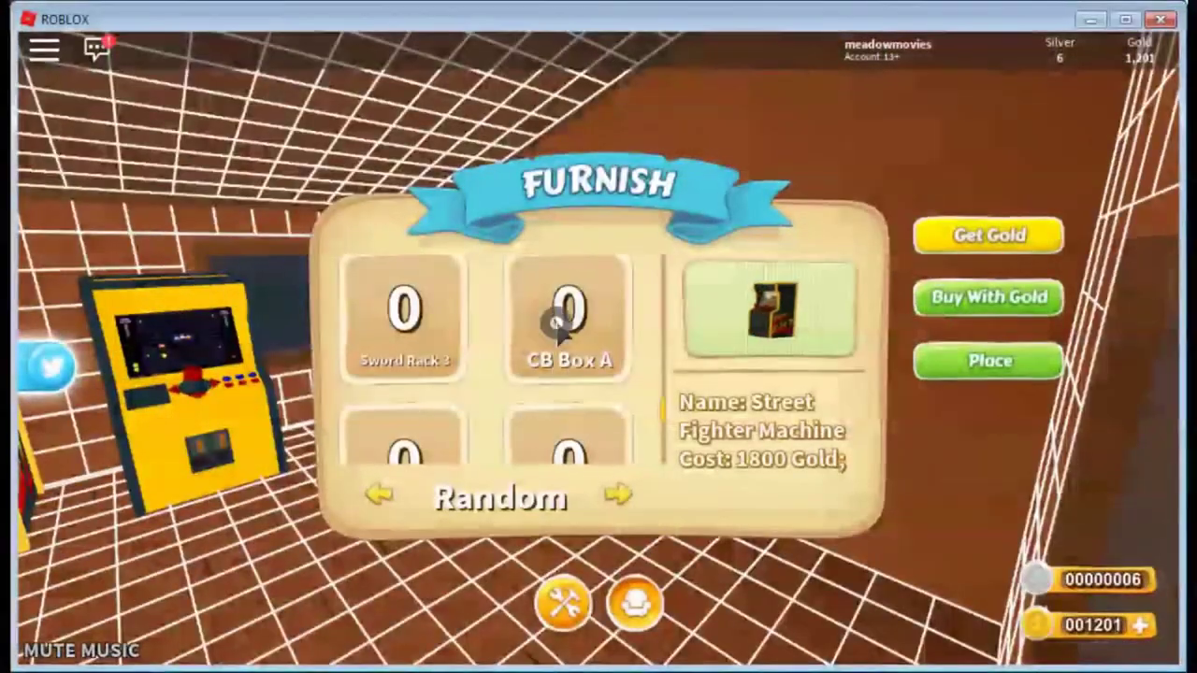
Step: Preview the Sword Rack 1 and Sword Rack 2 items in the catalogue
{"action": "left_click", "coordinate": [556, 322]}
{"action": "scroll", "coordinate": [449, 364], "scroll_direction": "up", "scroll_amount": 2}
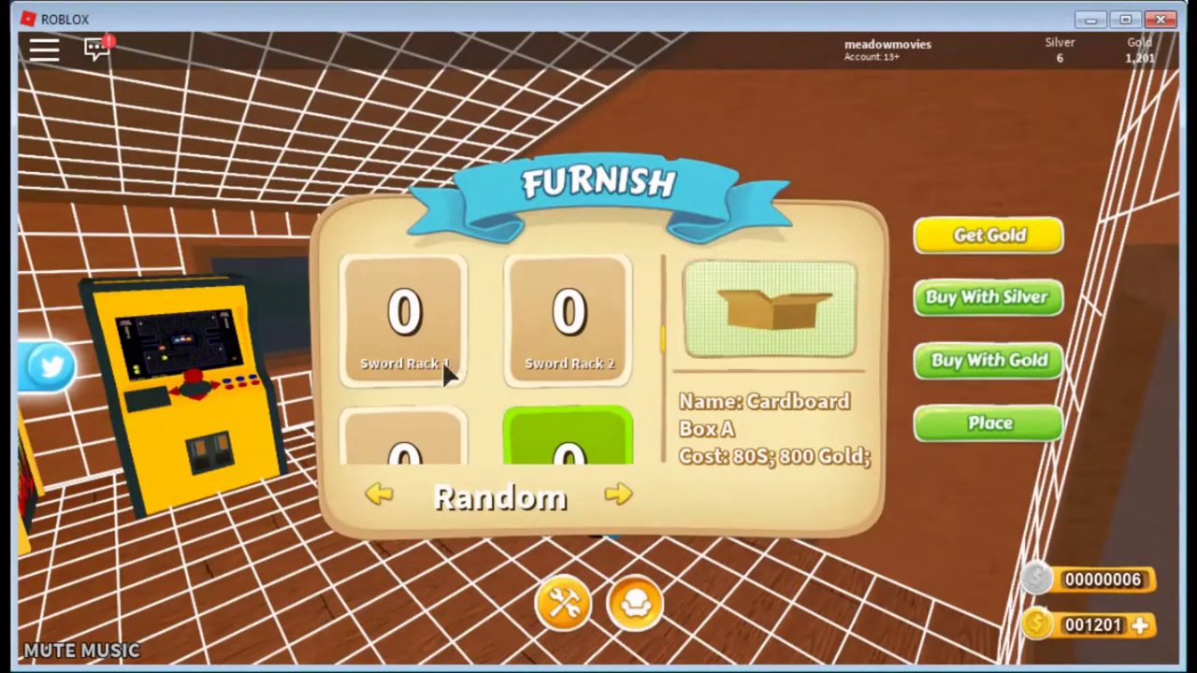
{"action": "left_click", "coordinate": [544, 315]}
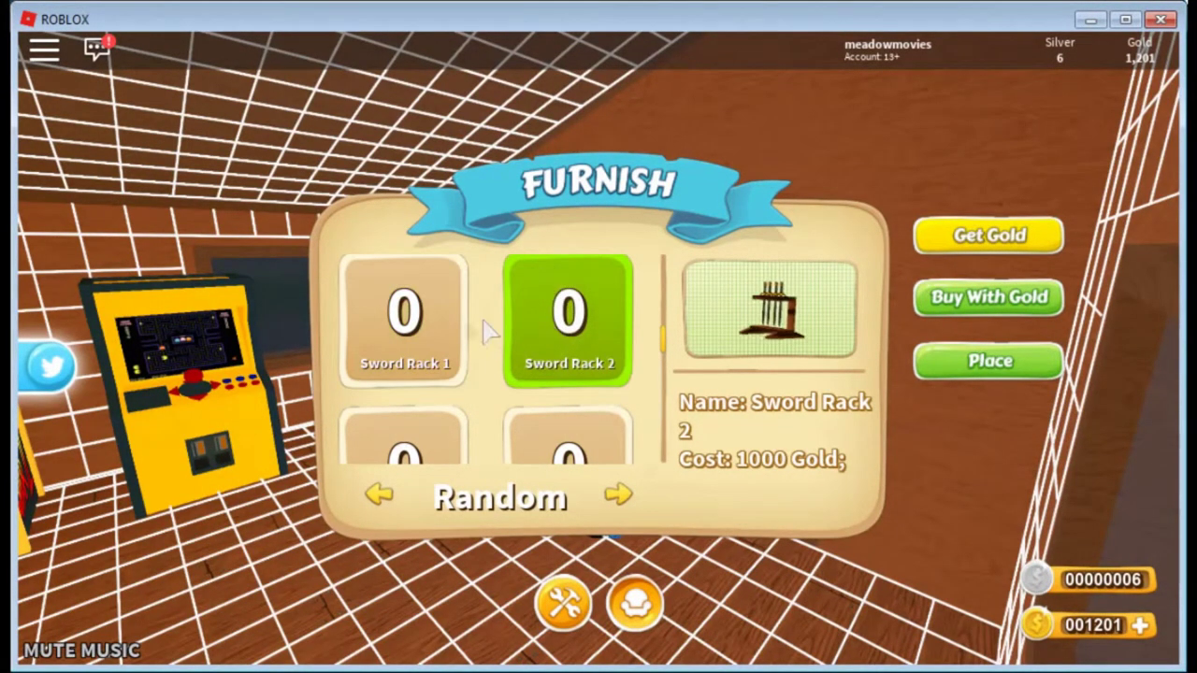
{"action": "left_click", "coordinate": [445, 317]}
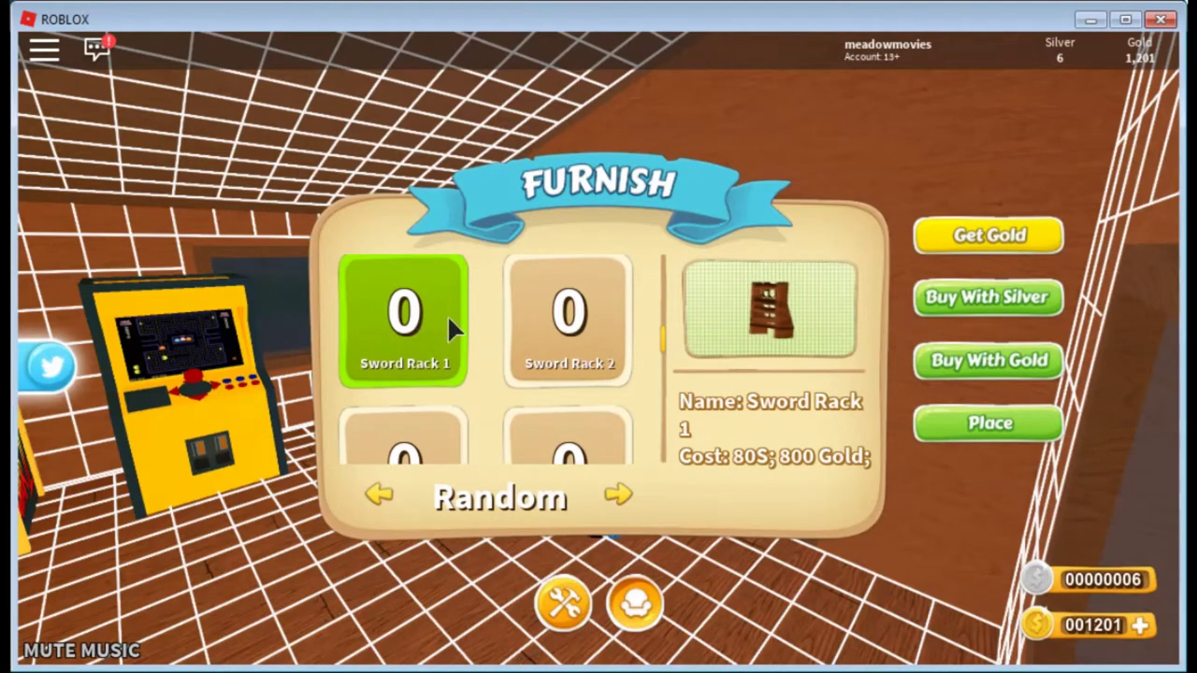
{"action": "scroll", "coordinate": [447, 314], "scroll_direction": "down", "scroll_amount": 2}
{"action": "scroll", "coordinate": [458, 314], "scroll_direction": "up", "scroll_amount": 1}
{"action": "scroll", "coordinate": [474, 345], "scroll_direction": "down", "scroll_amount": 1}
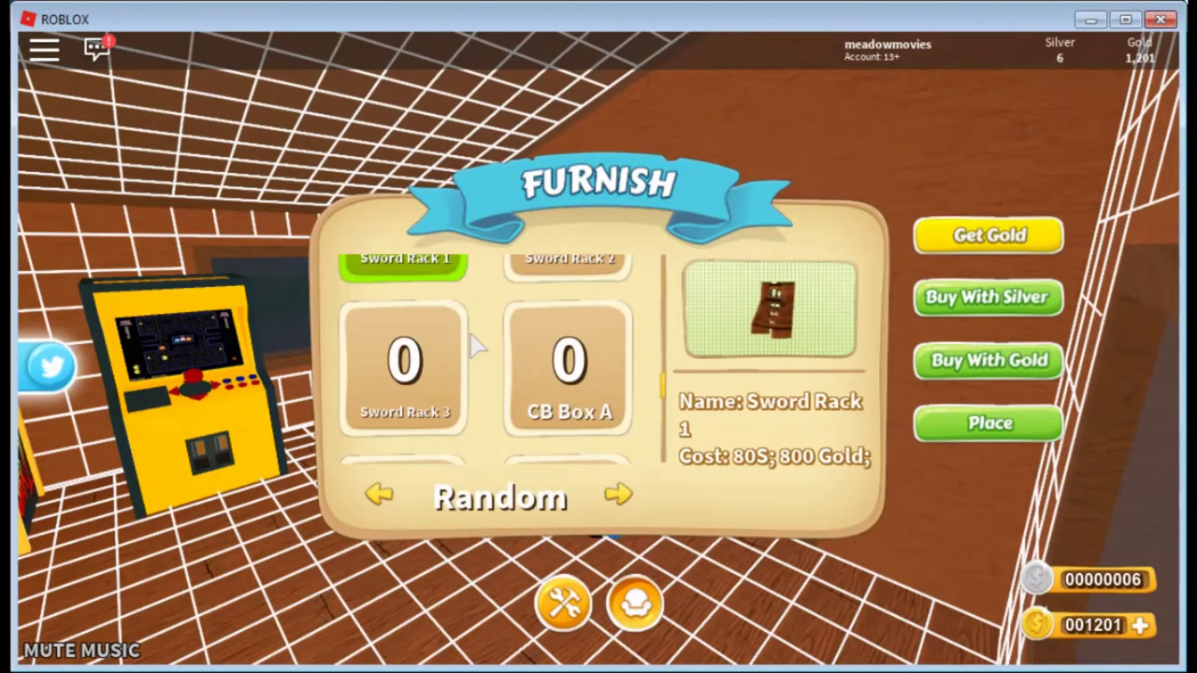
Step: Browse categories to Interior: Floor and start placing the Blue Rug
{"action": "left_click", "coordinate": [372, 493]}
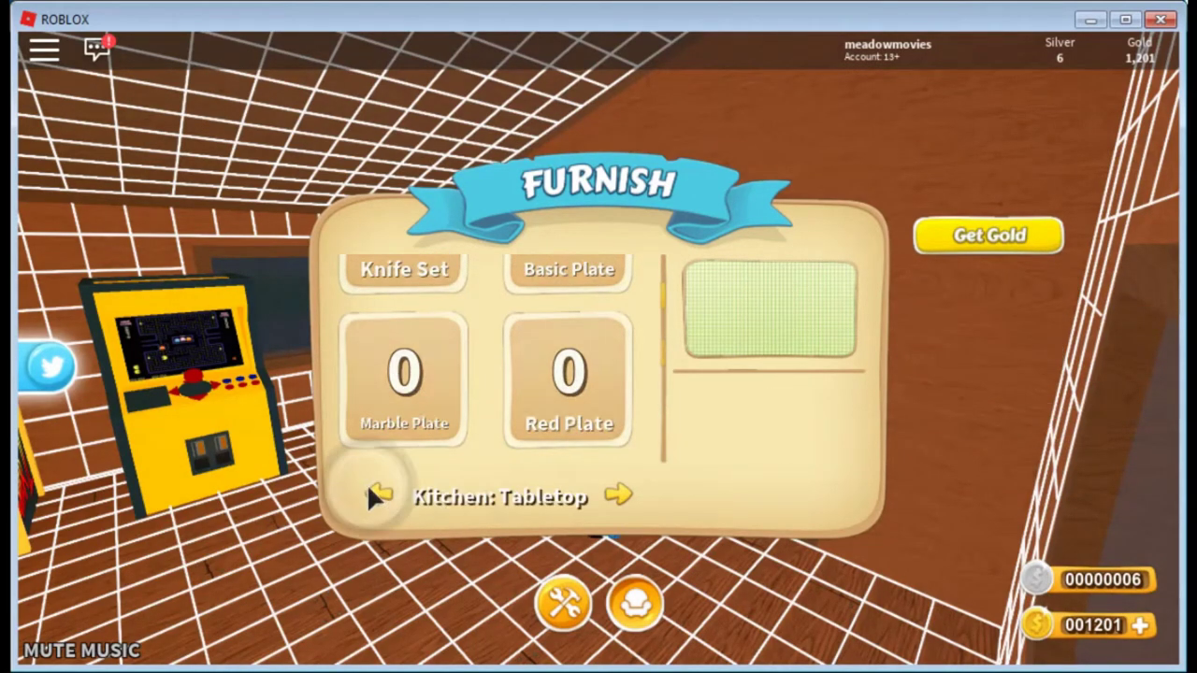
{"action": "scroll", "coordinate": [508, 433], "scroll_direction": "up", "scroll_amount": 1}
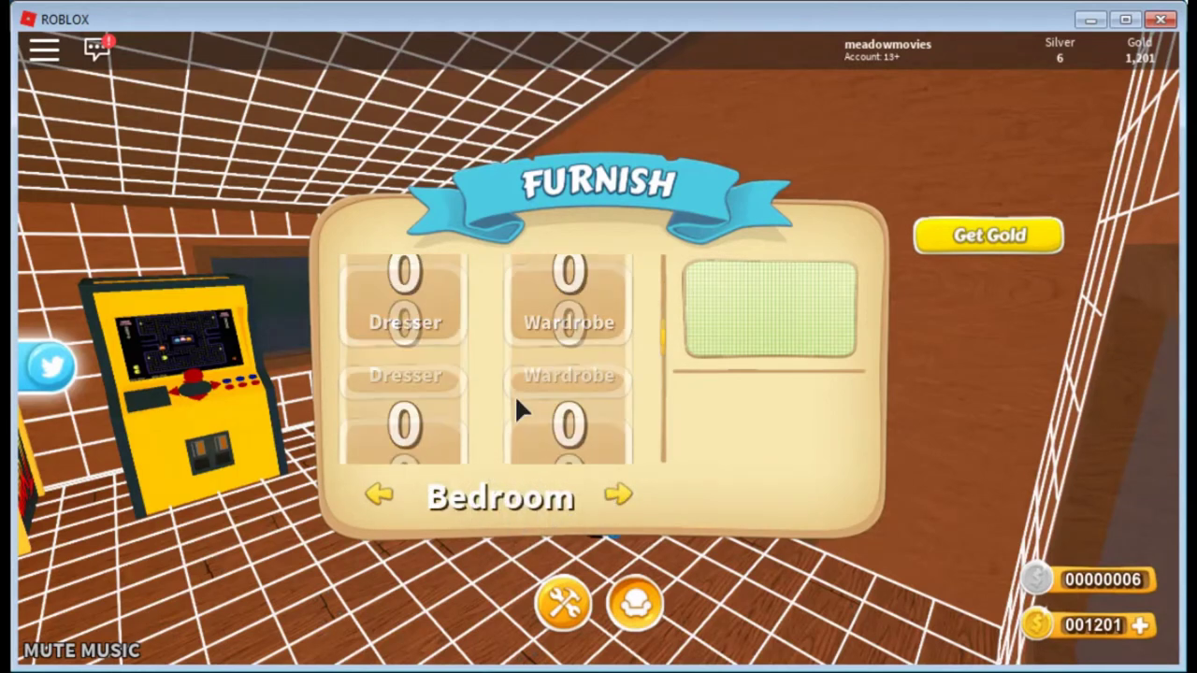
{"action": "scroll", "coordinate": [521, 409], "scroll_direction": "up", "scroll_amount": 1}
{"action": "scroll", "coordinate": [533, 428], "scroll_direction": "up", "scroll_amount": 1}
{"action": "scroll", "coordinate": [472, 402], "scroll_direction": "up", "scroll_amount": 1}
{"action": "scroll", "coordinate": [472, 389], "scroll_direction": "up", "scroll_amount": 1}
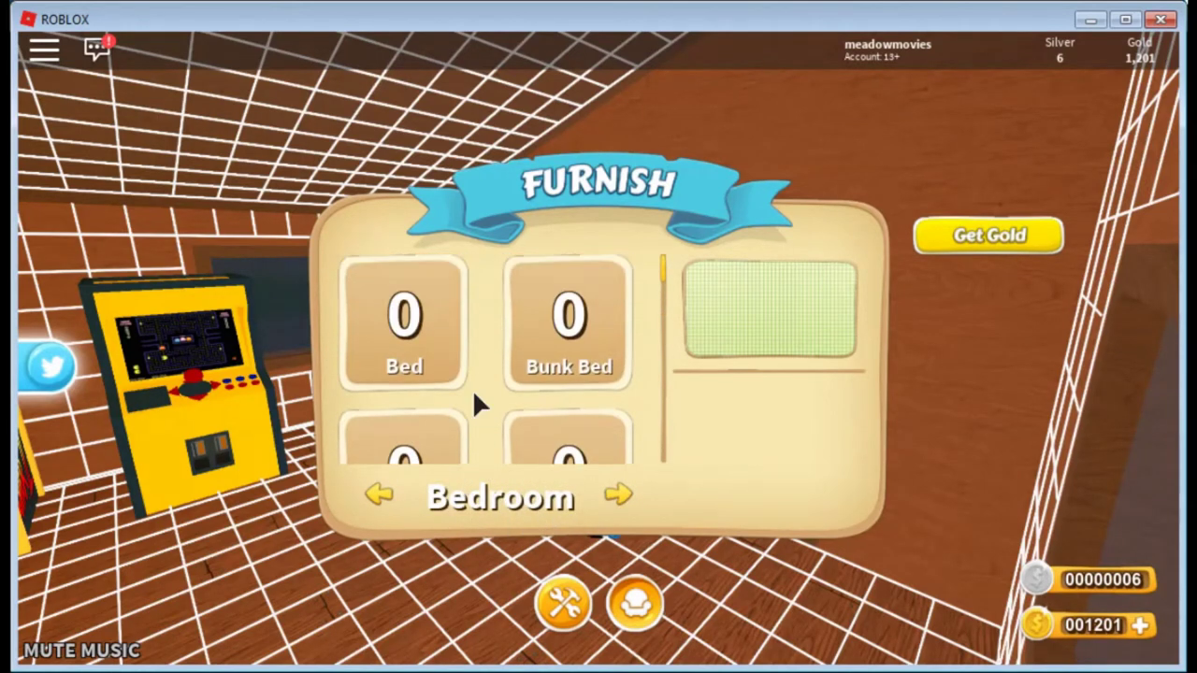
{"action": "left_click", "coordinate": [374, 496]}
{"action": "scroll", "coordinate": [427, 454], "scroll_direction": "down", "scroll_amount": 2}
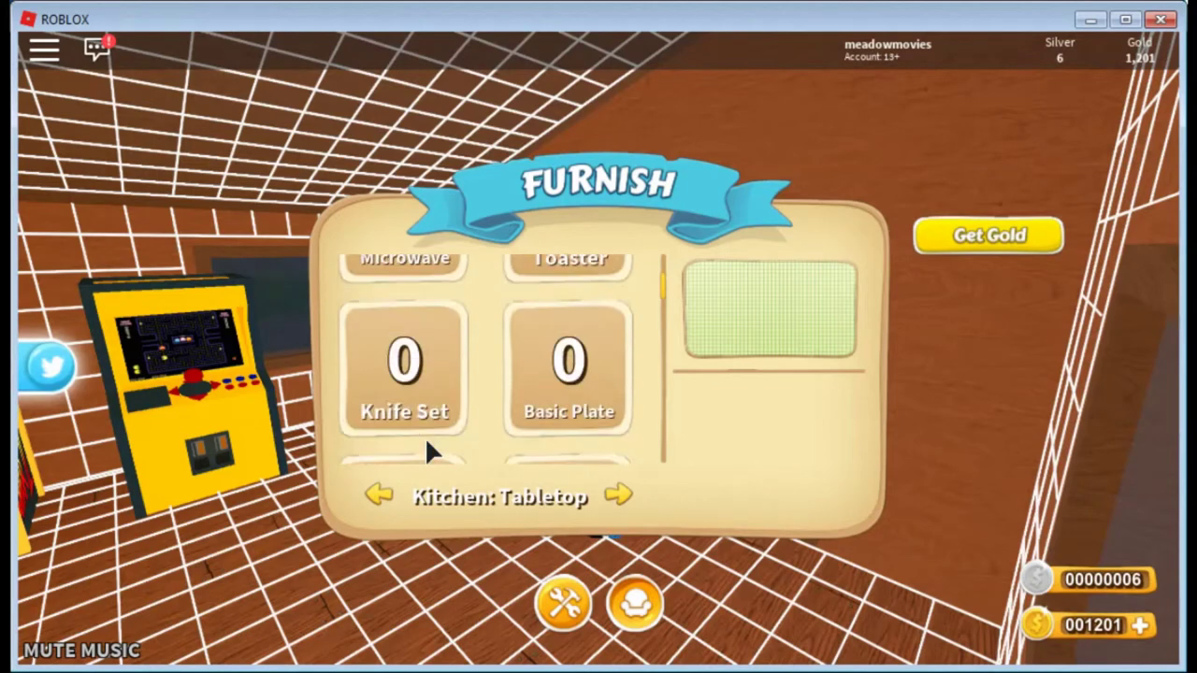
{"action": "scroll", "coordinate": [420, 458], "scroll_direction": "down", "scroll_amount": 2}
{"action": "left_click", "coordinate": [376, 495]}
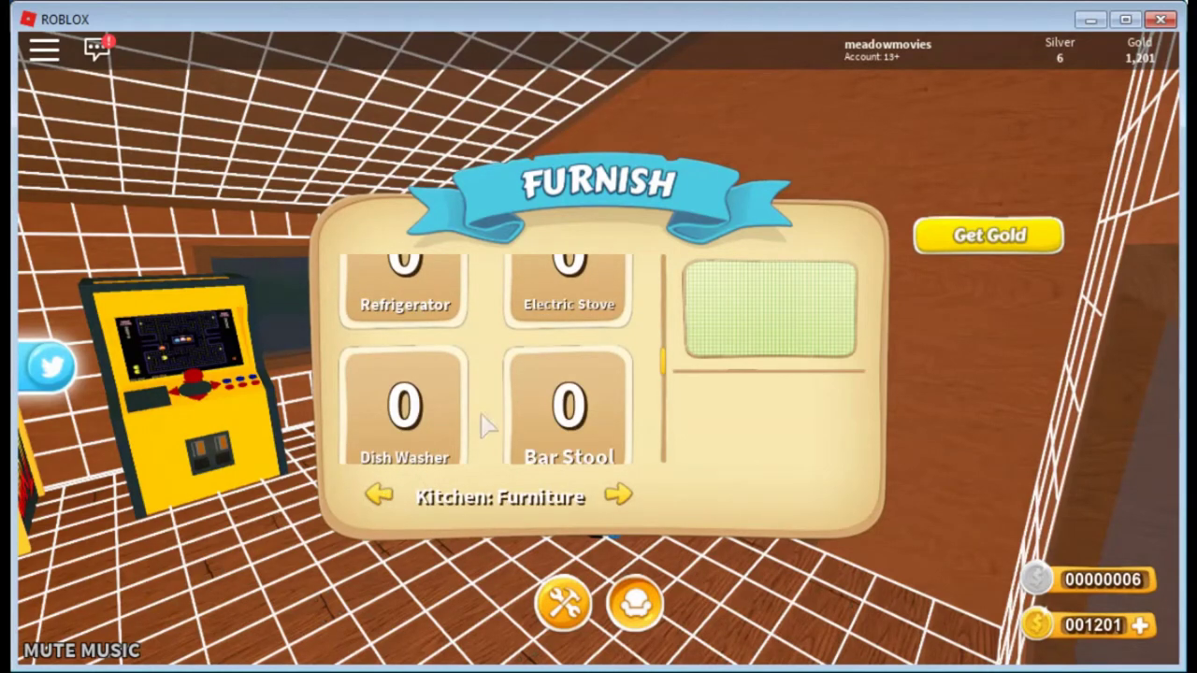
{"action": "scroll", "coordinate": [488, 425], "scroll_direction": "down", "scroll_amount": 2}
{"action": "scroll", "coordinate": [491, 401], "scroll_direction": "down", "scroll_amount": 1}
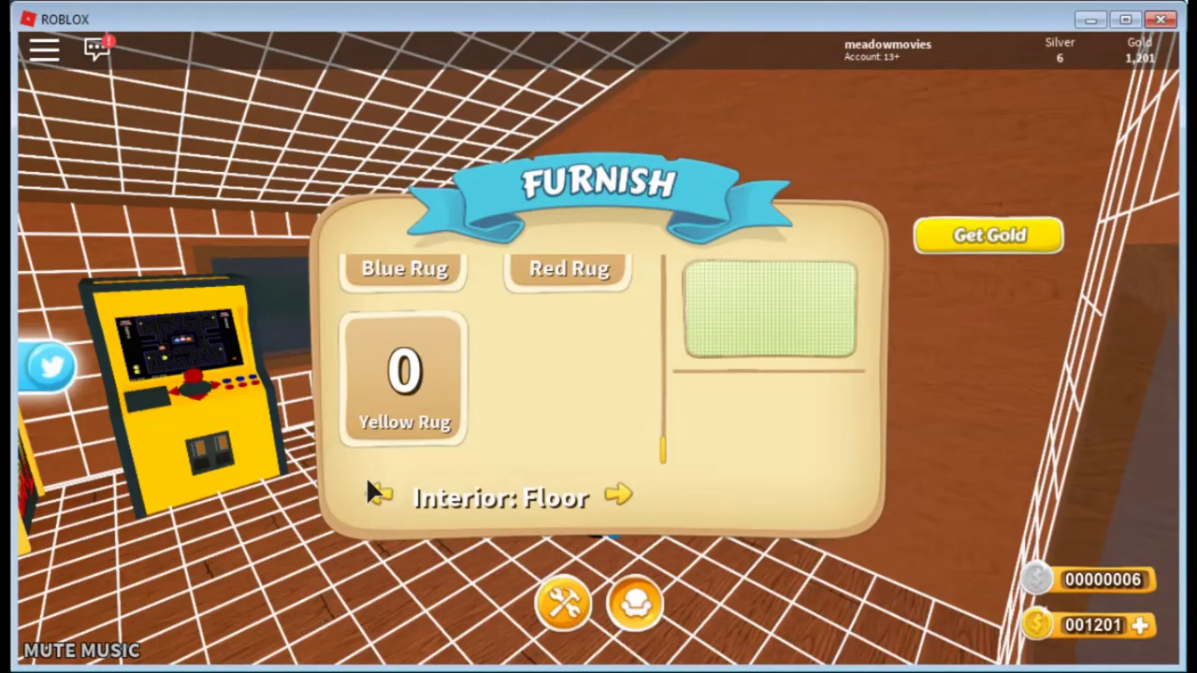
{"action": "scroll", "coordinate": [412, 425], "scroll_direction": "up", "scroll_amount": 2}
{"action": "left_click", "coordinate": [445, 296]}
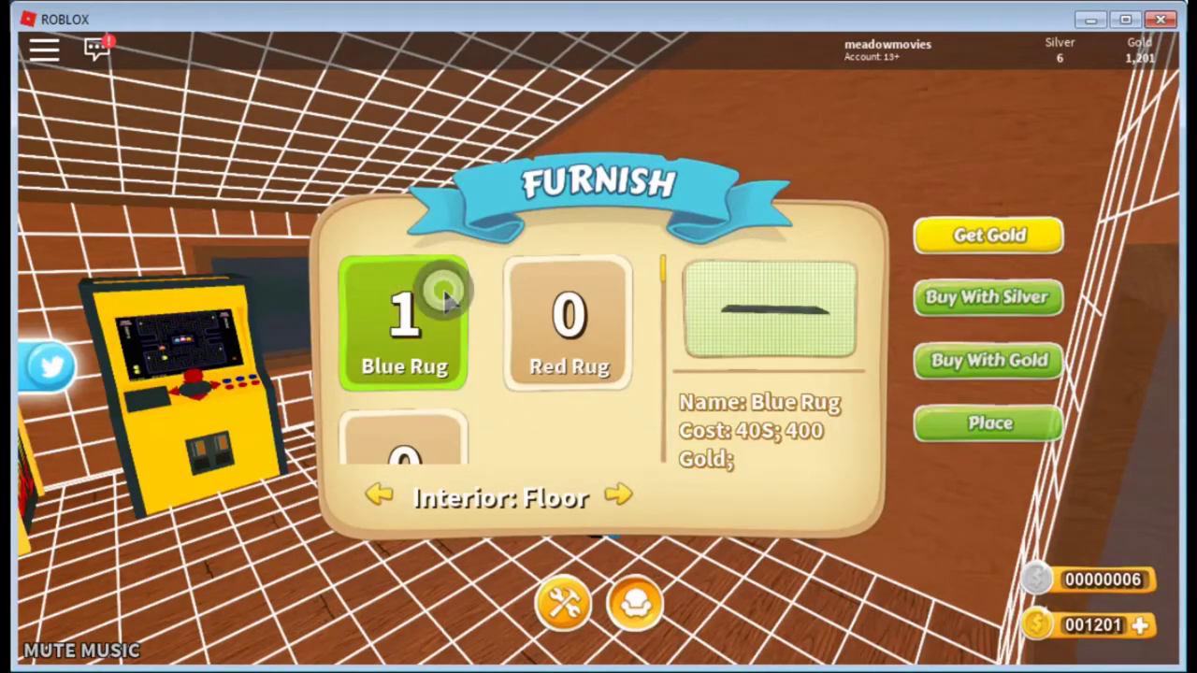
{"action": "left_click", "coordinate": [986, 411]}
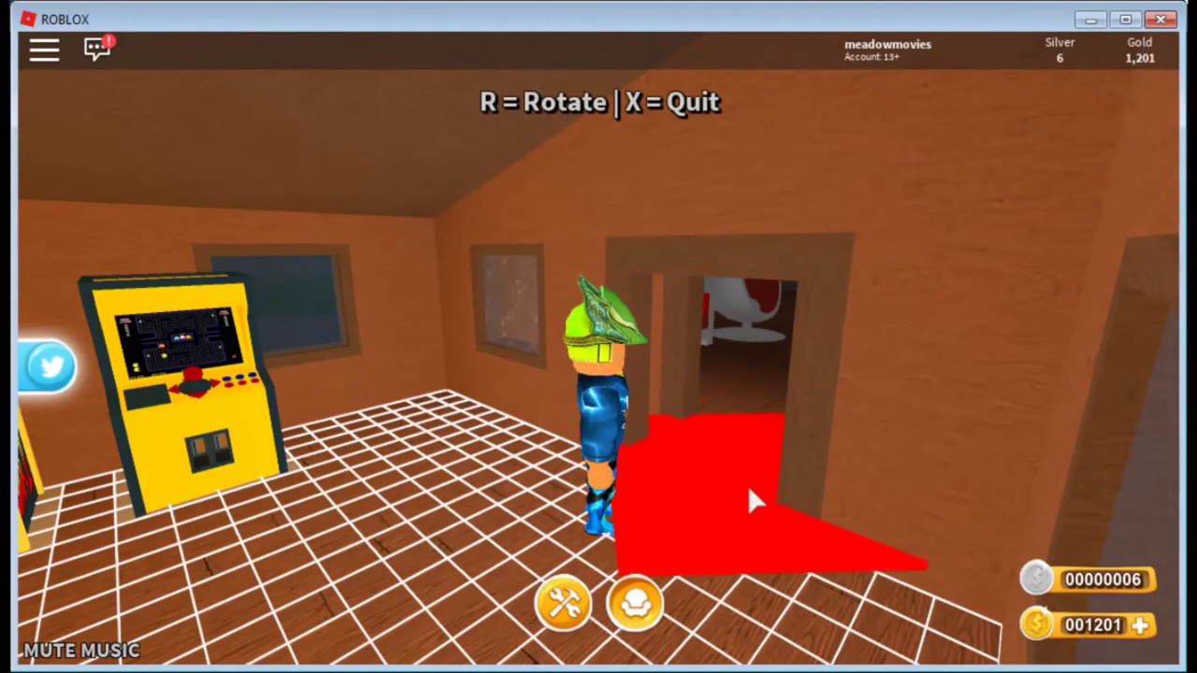
{"action": "scroll", "coordinate": [747, 485], "scroll_direction": "up", "scroll_amount": 3}
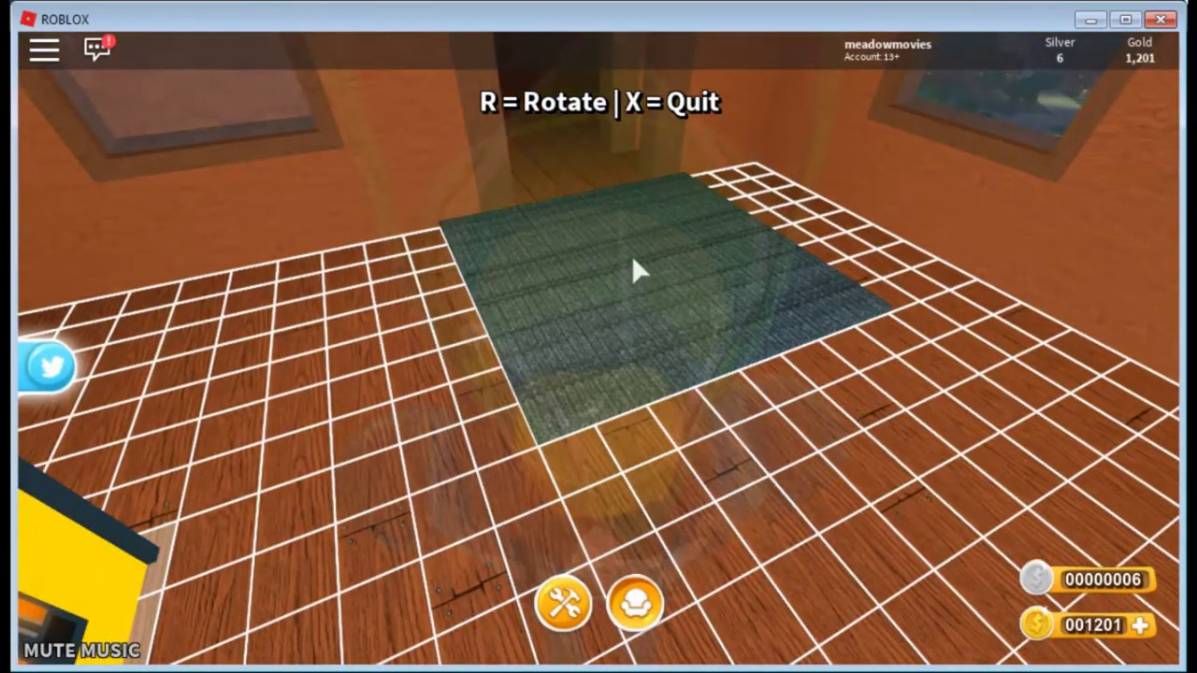
Step: Lay the Blue Rug on the floor, put it away again, and open the Build catalogue
{"action": "left_click", "coordinate": [632, 262]}
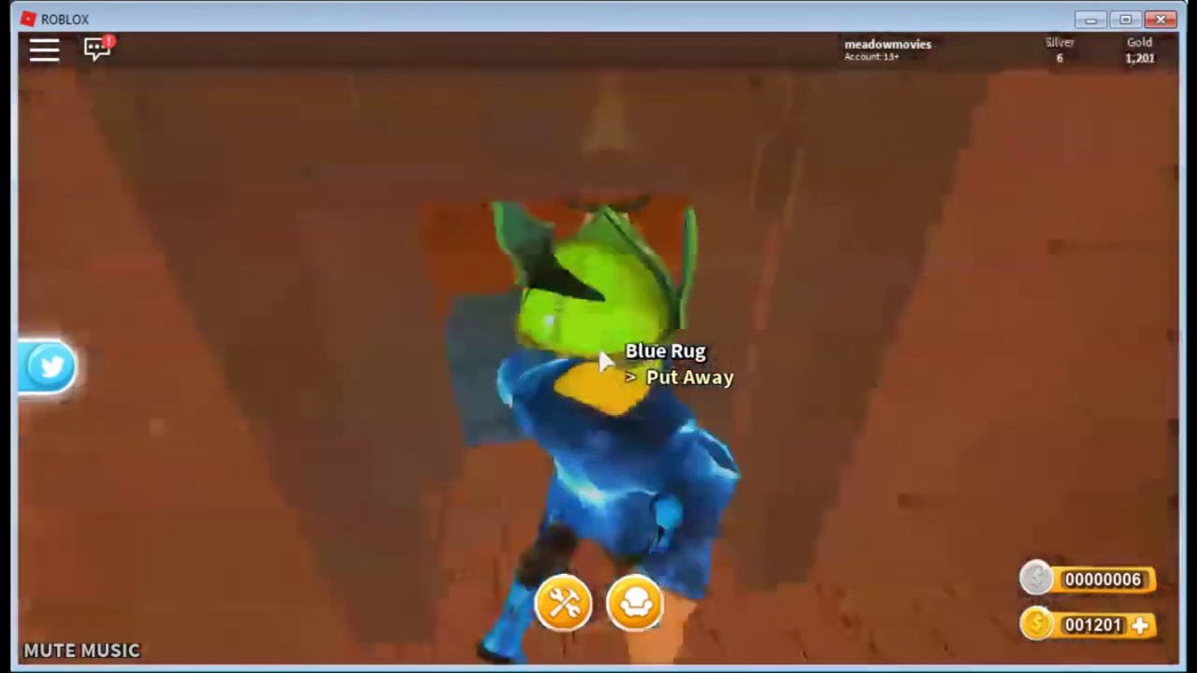
{"action": "key", "text": "w"}
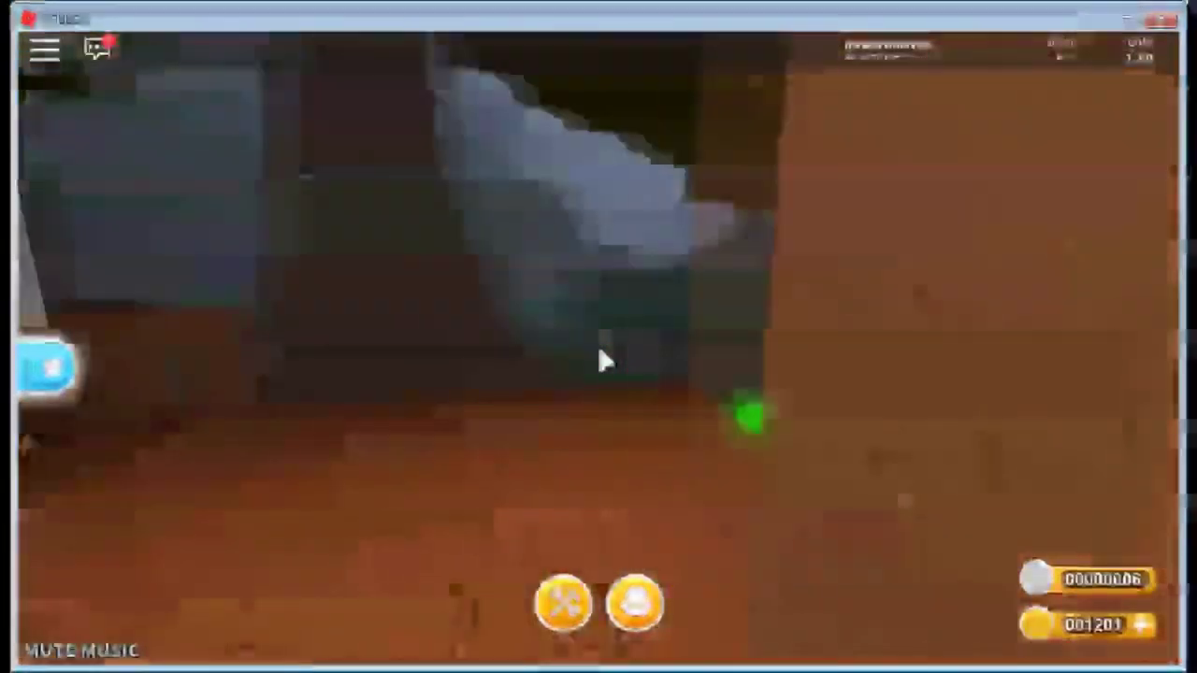
{"action": "key", "text": "w"}
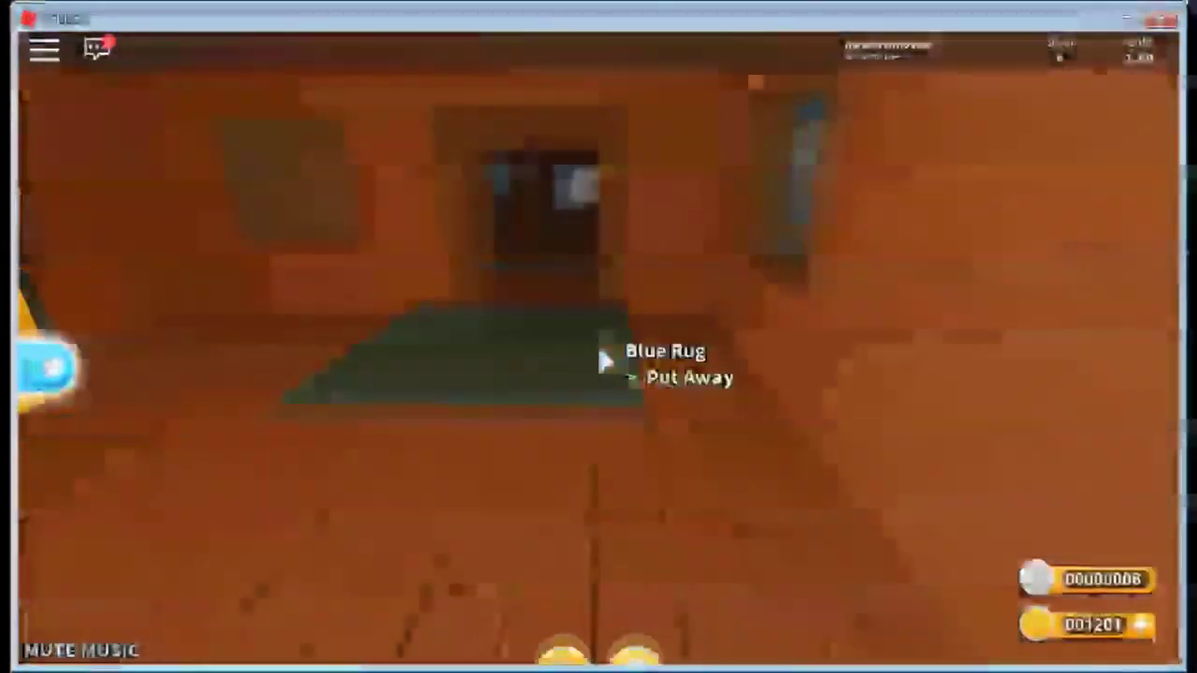
{"action": "left_click", "coordinate": [604, 360]}
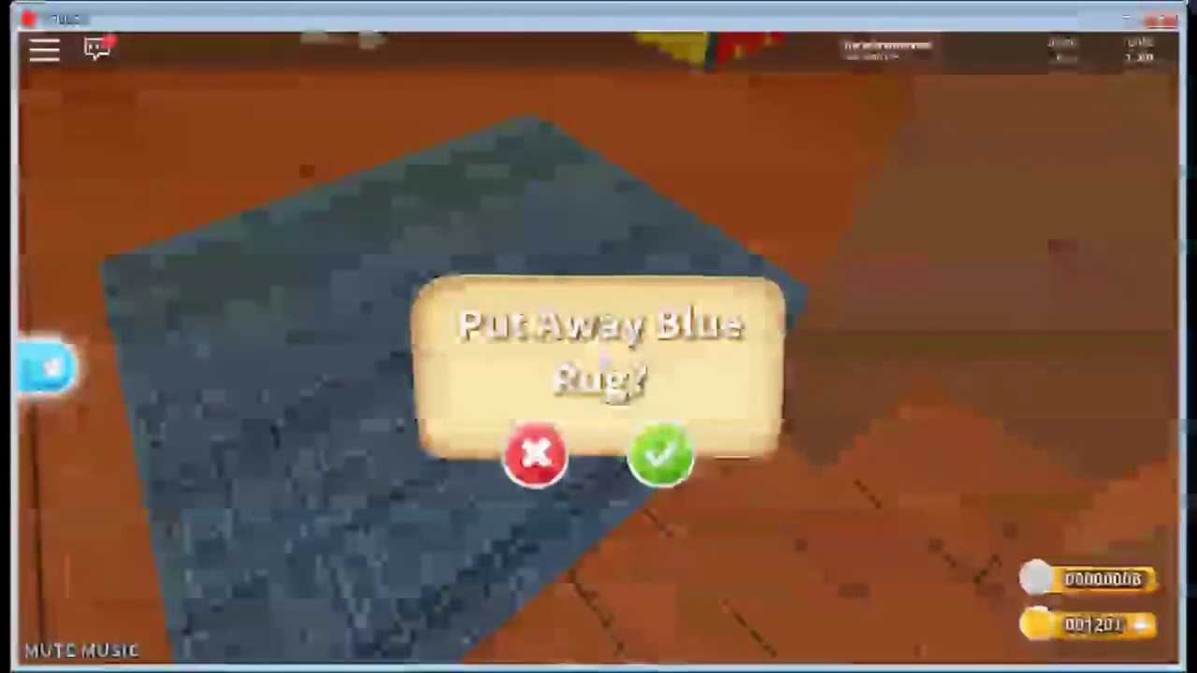
{"action": "left_click", "coordinate": [658, 454]}
{"action": "left_click", "coordinate": [563, 603]}
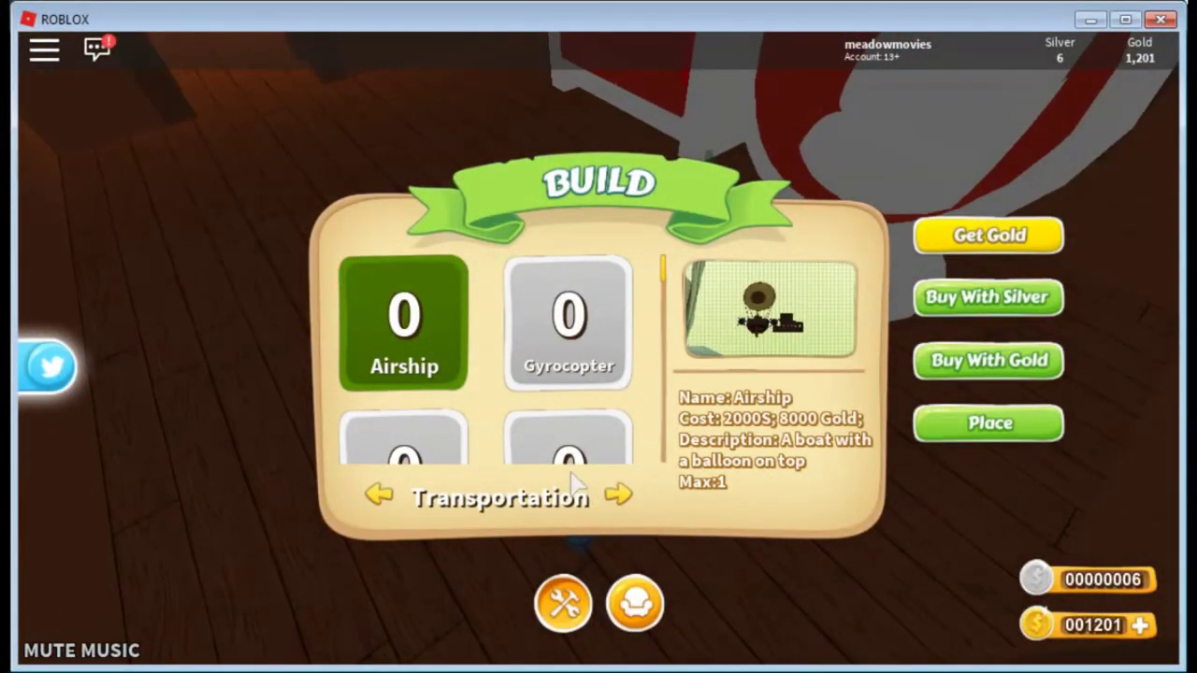
Step: Close Build, keep Room S, and lay the Blue Rug by the egg chair and red couch
{"action": "left_click", "coordinate": [592, 595]}
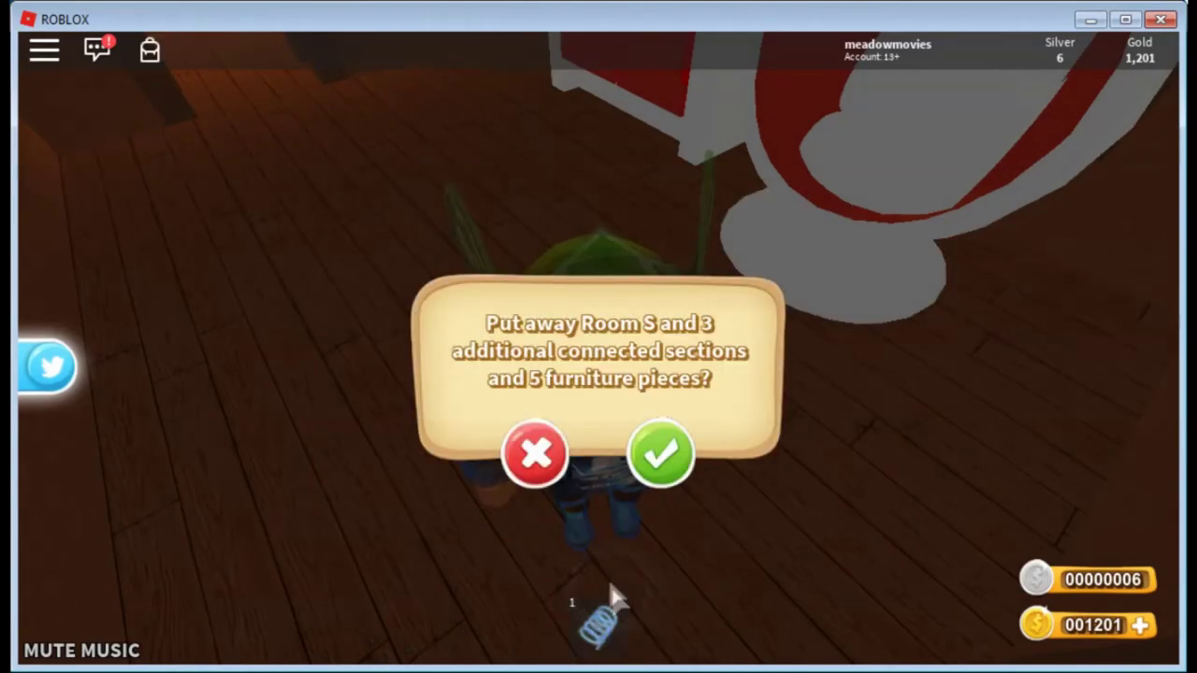
{"action": "left_click", "coordinate": [545, 472]}
{"action": "left_click", "coordinate": [635, 603]}
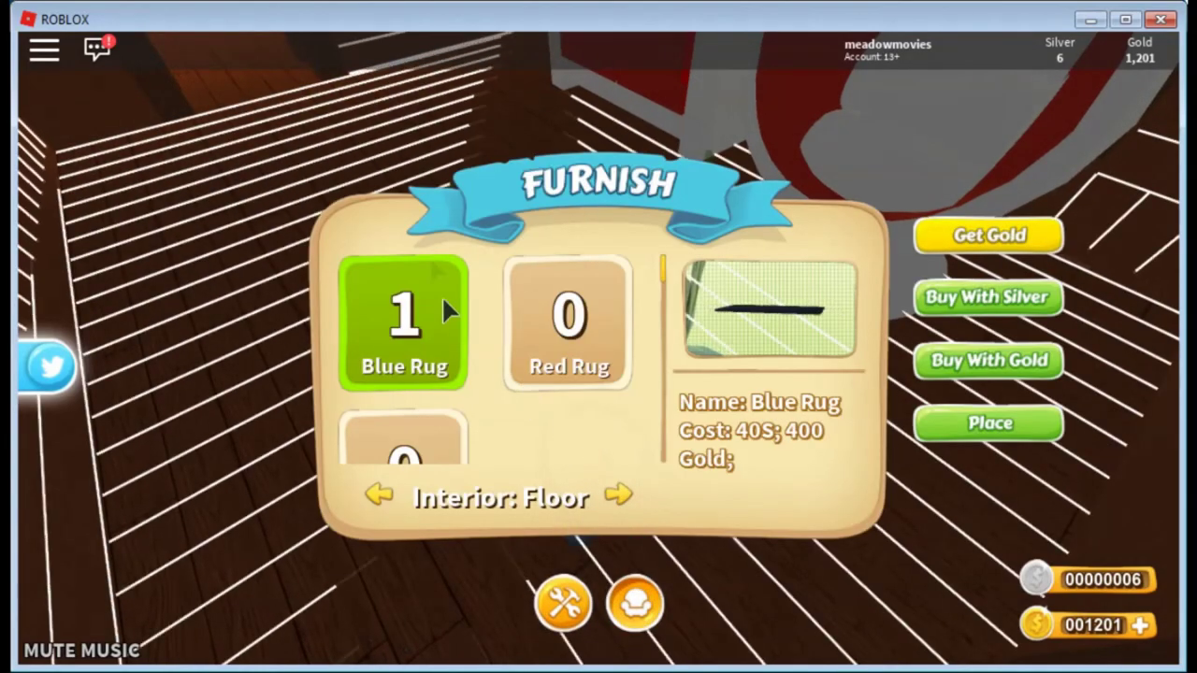
{"action": "left_click", "coordinate": [960, 422]}
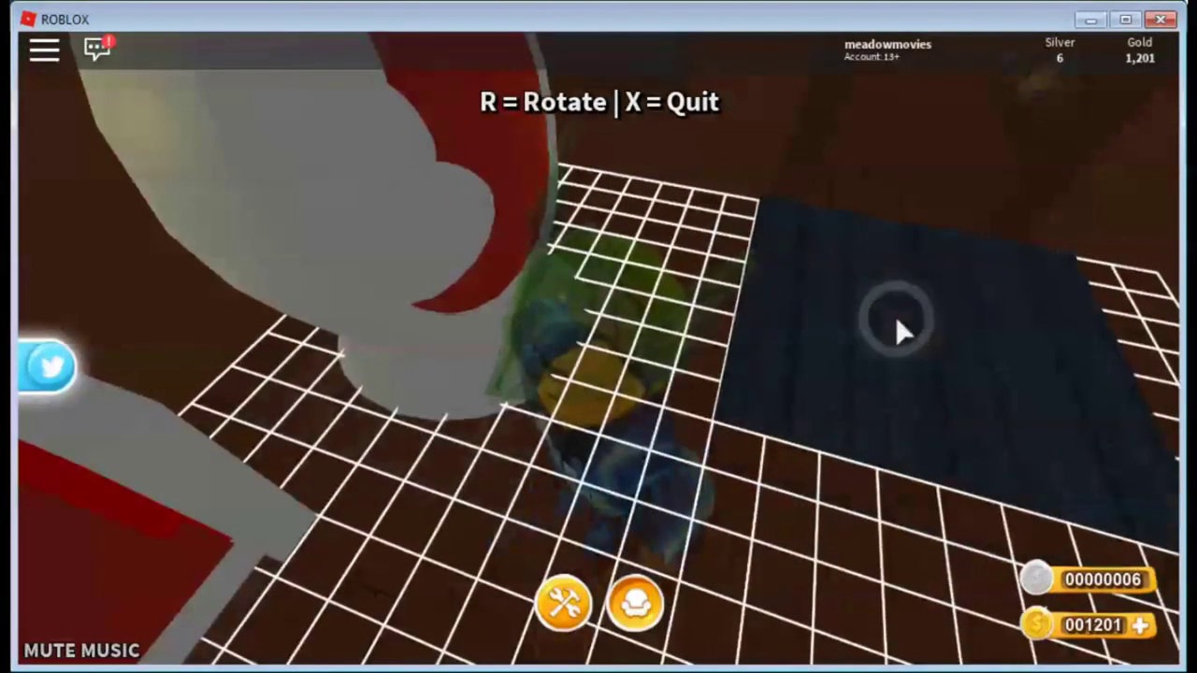
{"action": "left_click", "coordinate": [895, 332]}
{"action": "key", "text": "Left"}
{"action": "key", "text": "Left"}
{"action": "key", "text": "Left"}
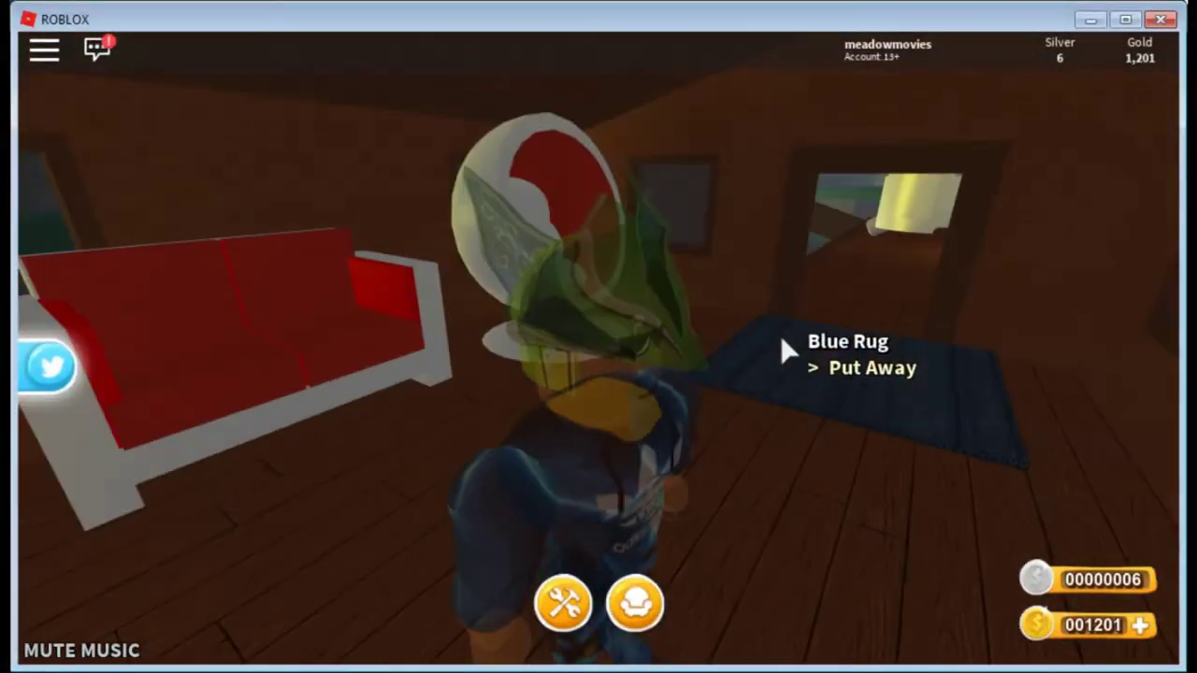